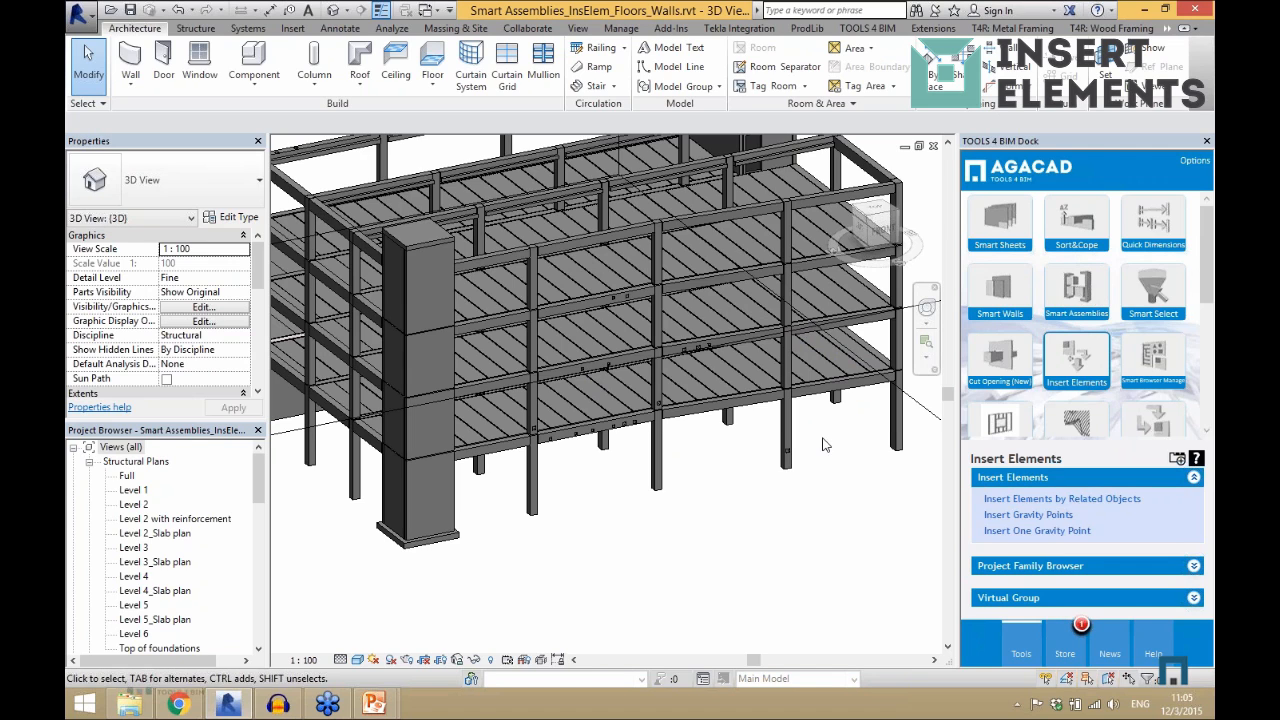
- Select the nine lowest-level precast columns along the two front rows of the multi-storey building
left_click_drag(760, 528, 487, 476)
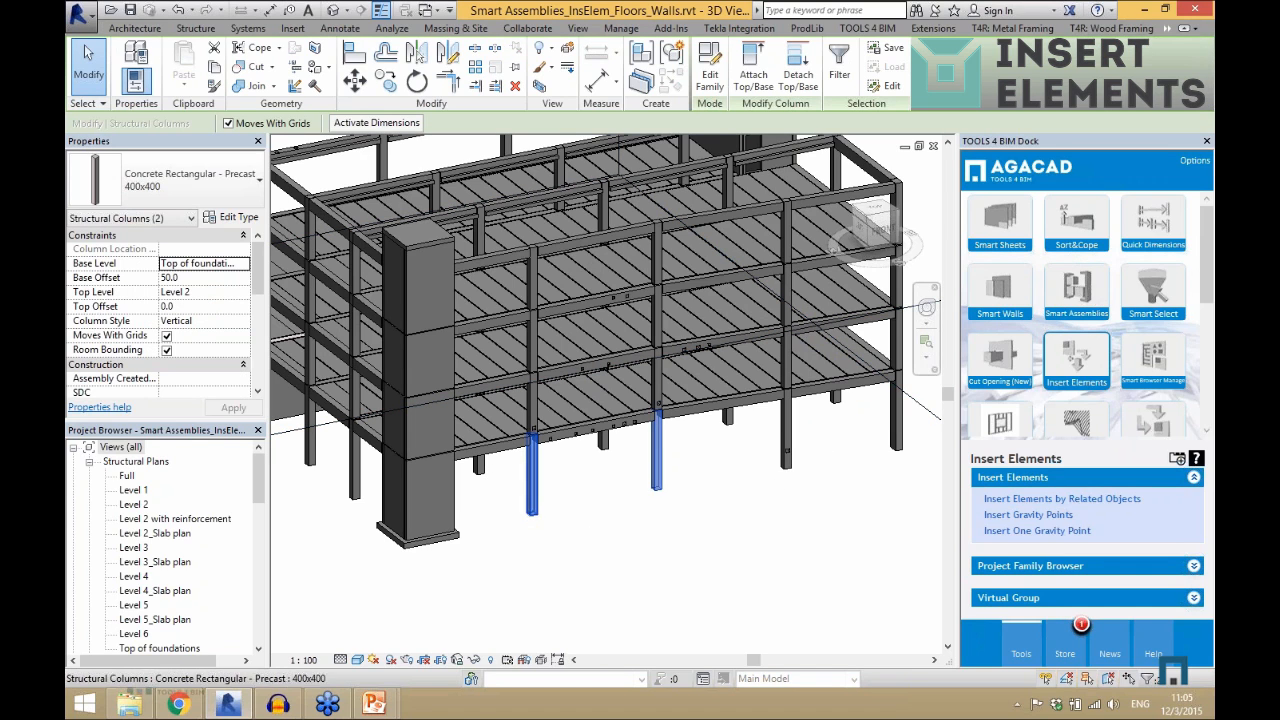
left_click(480, 440, "ctrl")
left_click(603, 440, "ctrl")
left_click(355, 470, "ctrl")
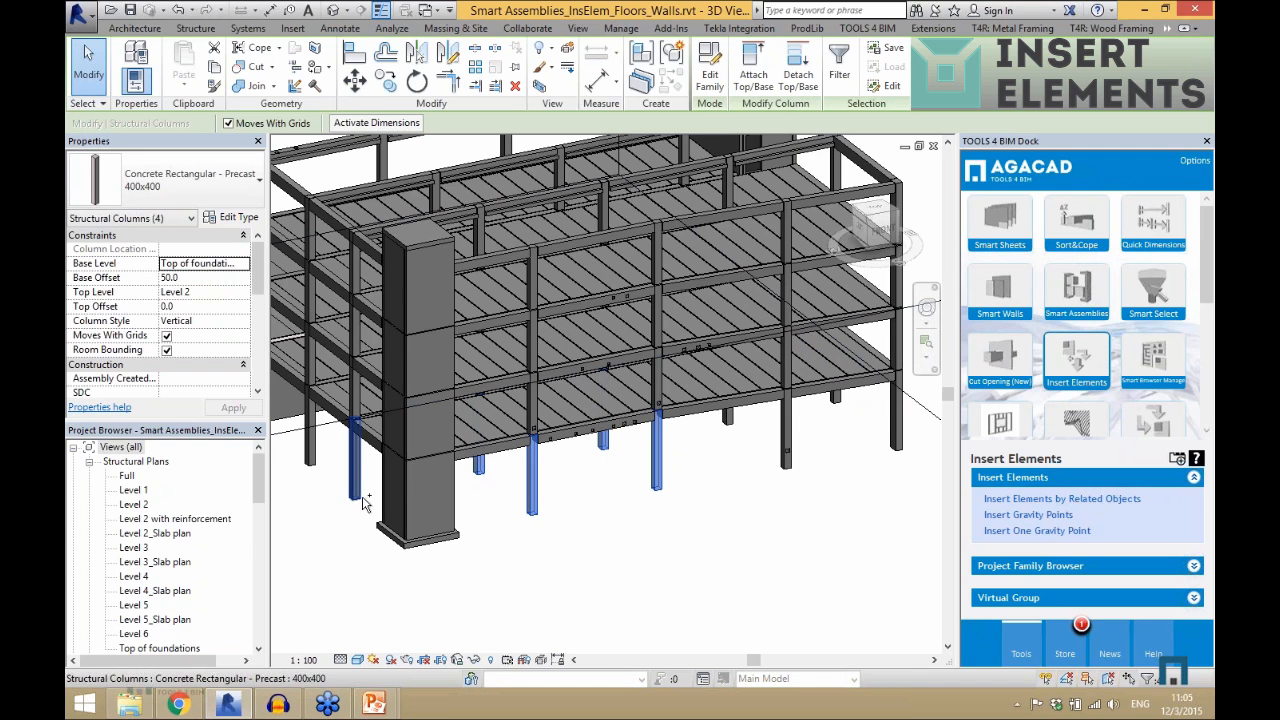
left_click(729, 420, "ctrl")
left_click(787, 462, "ctrl")
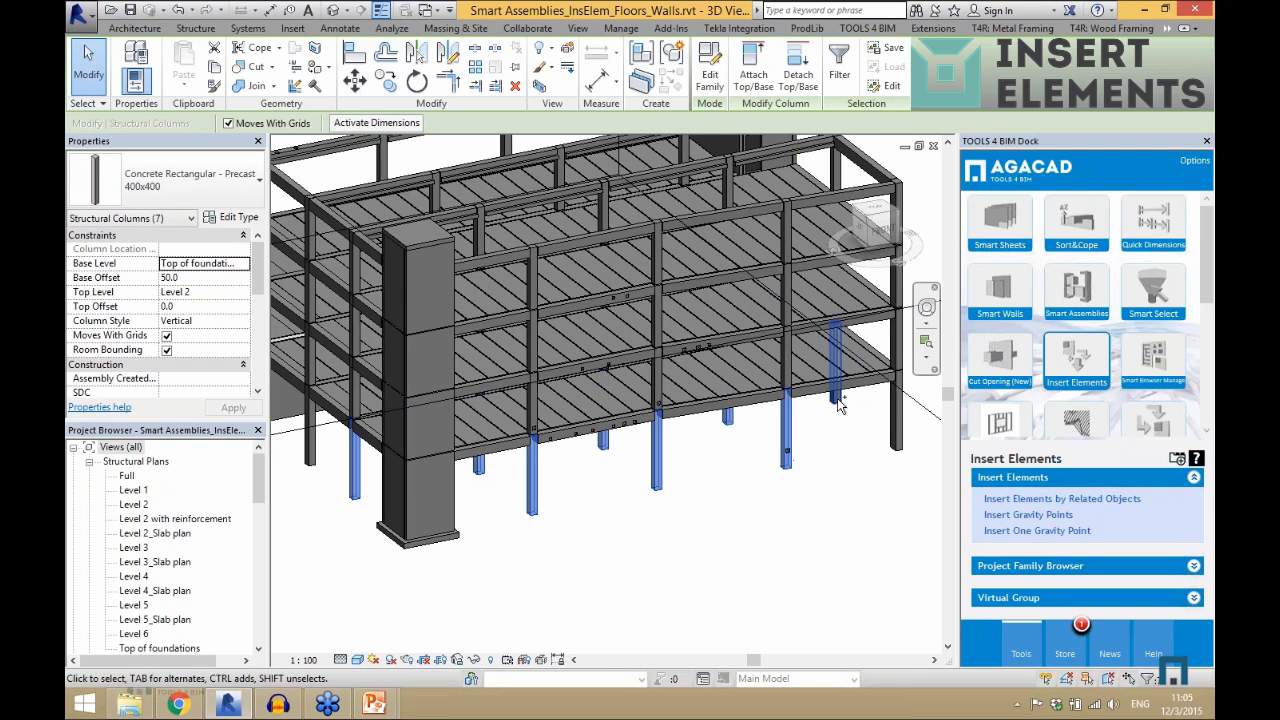
left_click(836, 400, "ctrl")
left_click(893, 420, "ctrl")
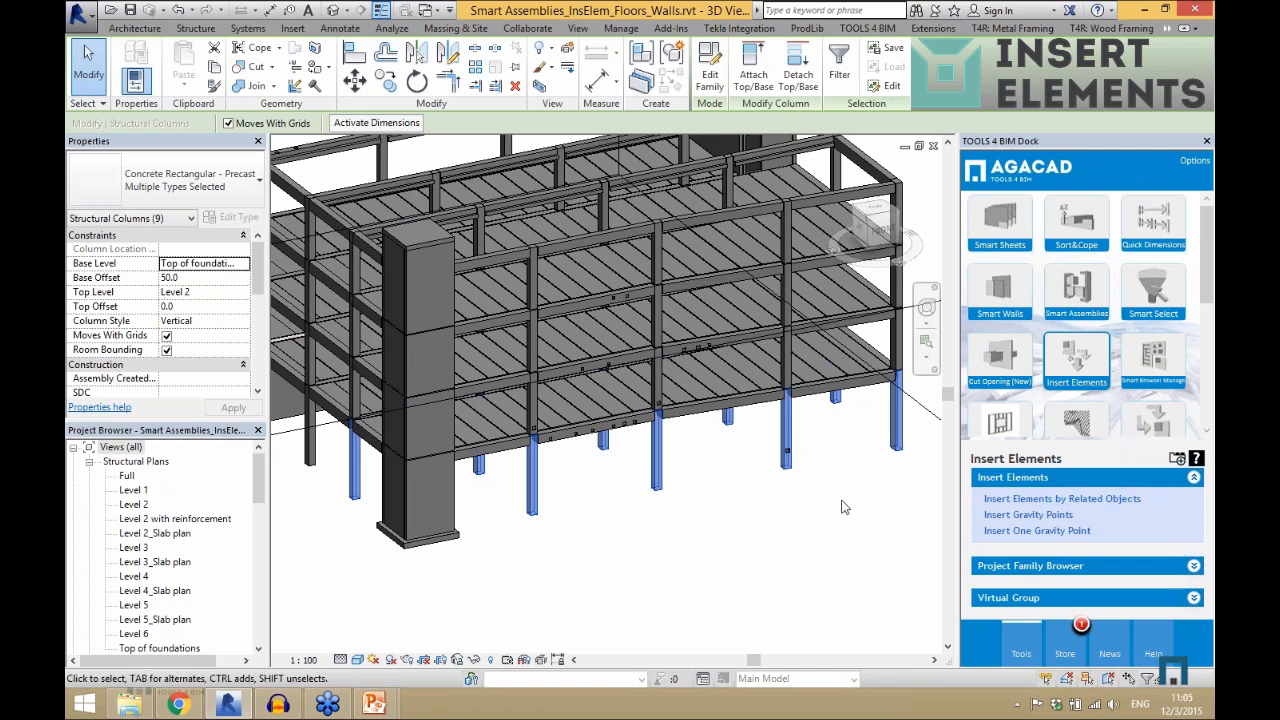
- Start Insert Elements by Related Objects for the selected columns and add the Pile Cap-4 Pile 2000 x 2000 x 900mm foundation
left_click(1047, 500)
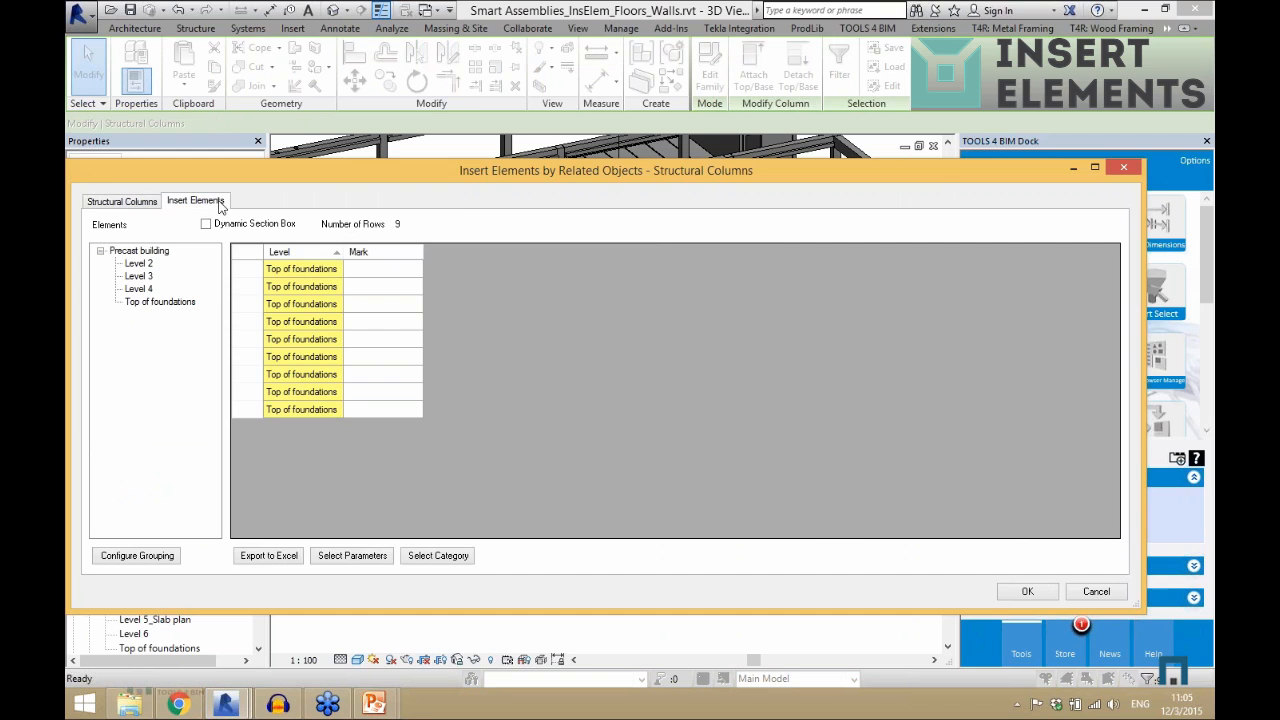
left_click(197, 201)
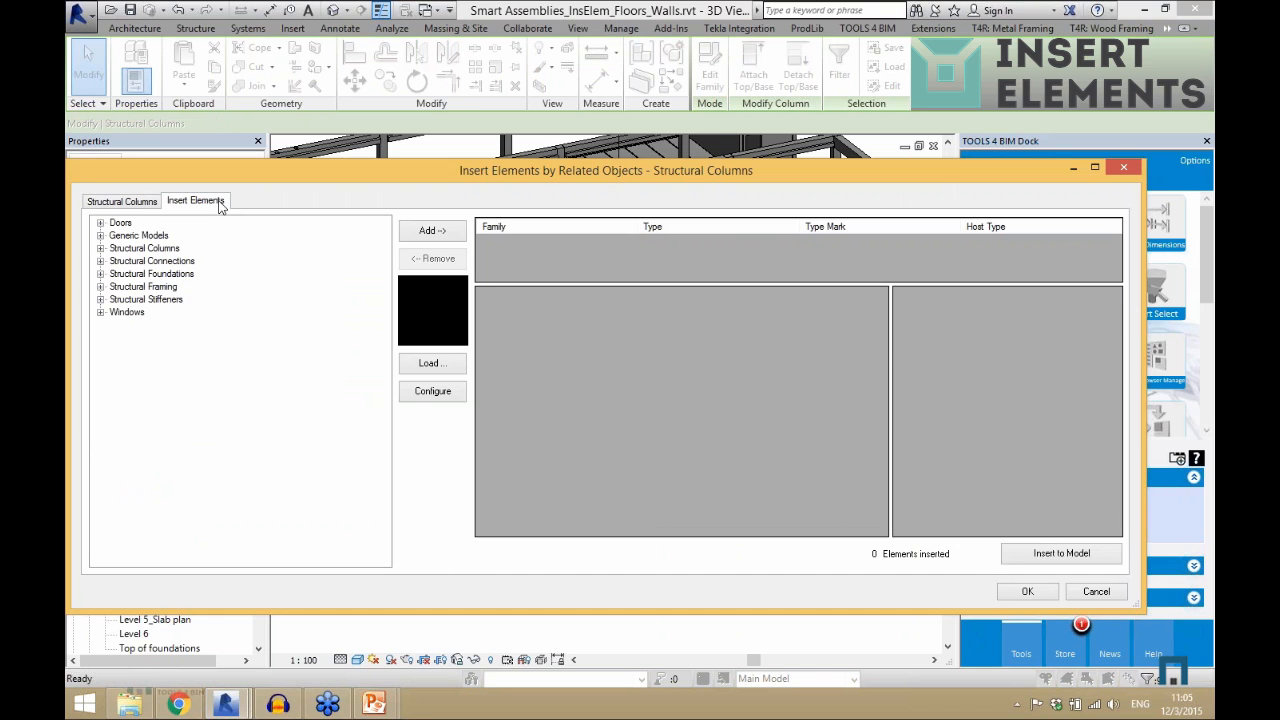
double_click(172, 264)
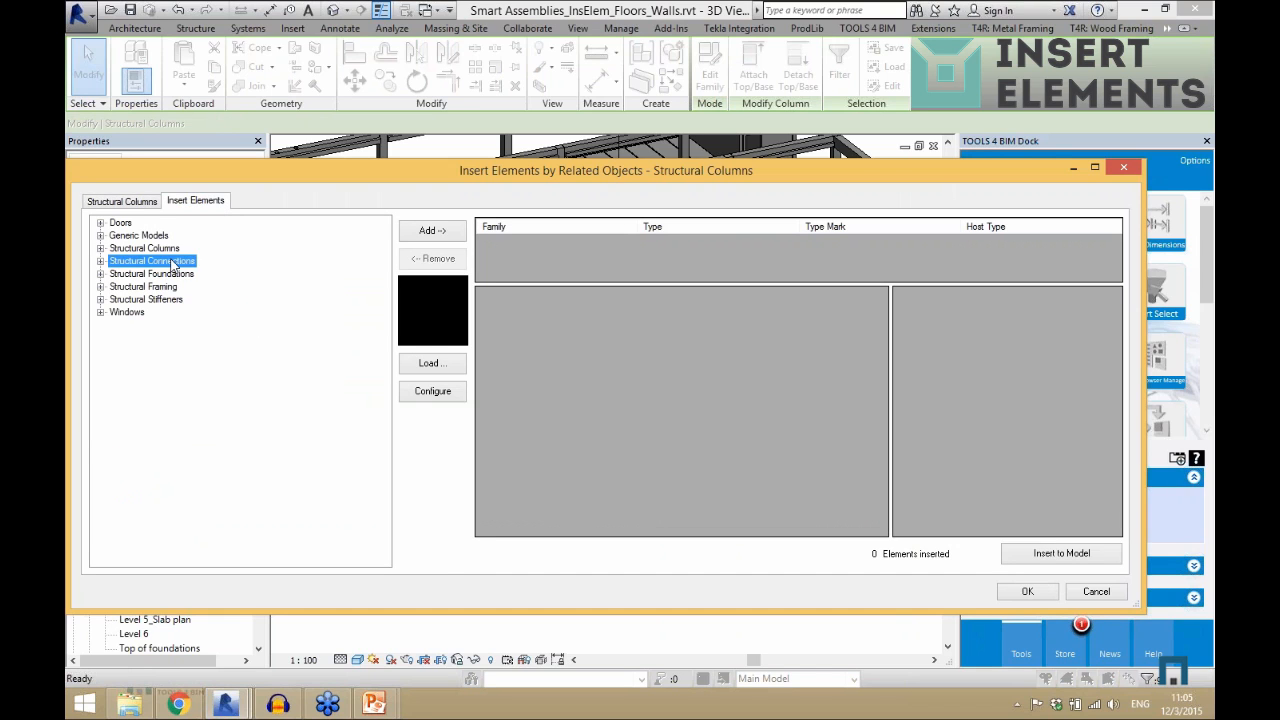
left_click(160, 299)
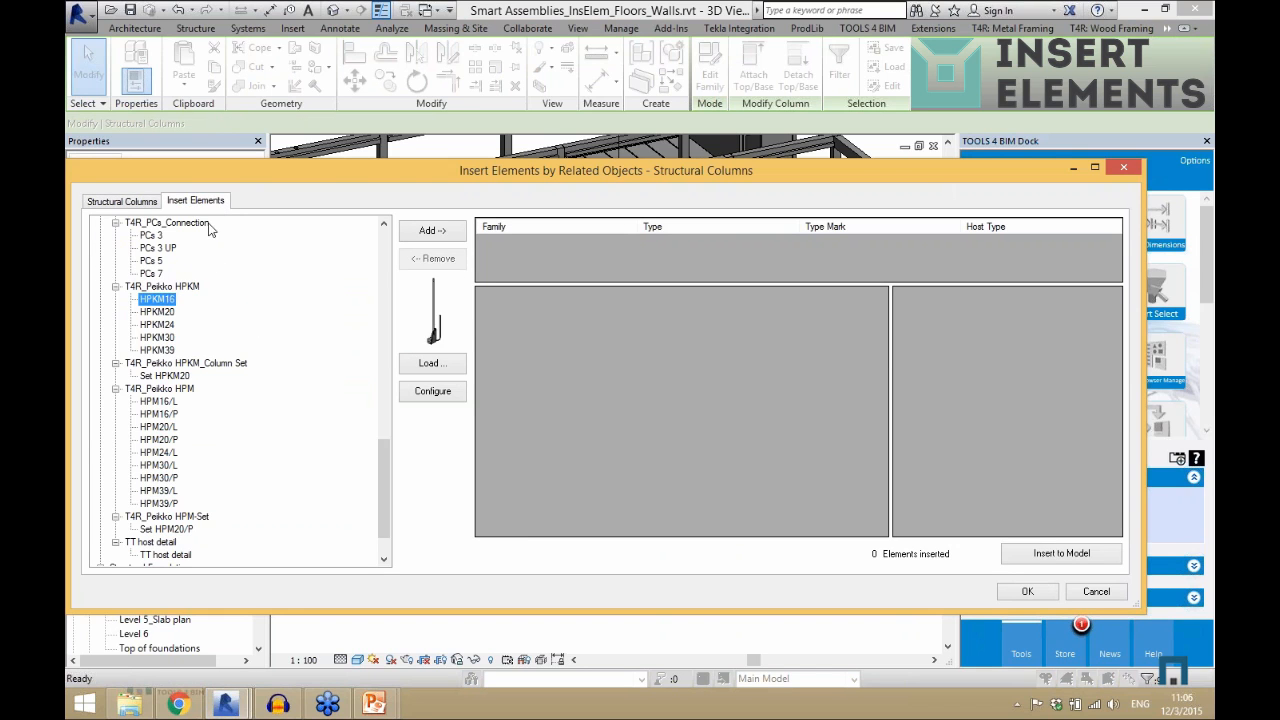
scroll(175, 300, "up", 7)
left_click_drag(390, 395, 395, 250)
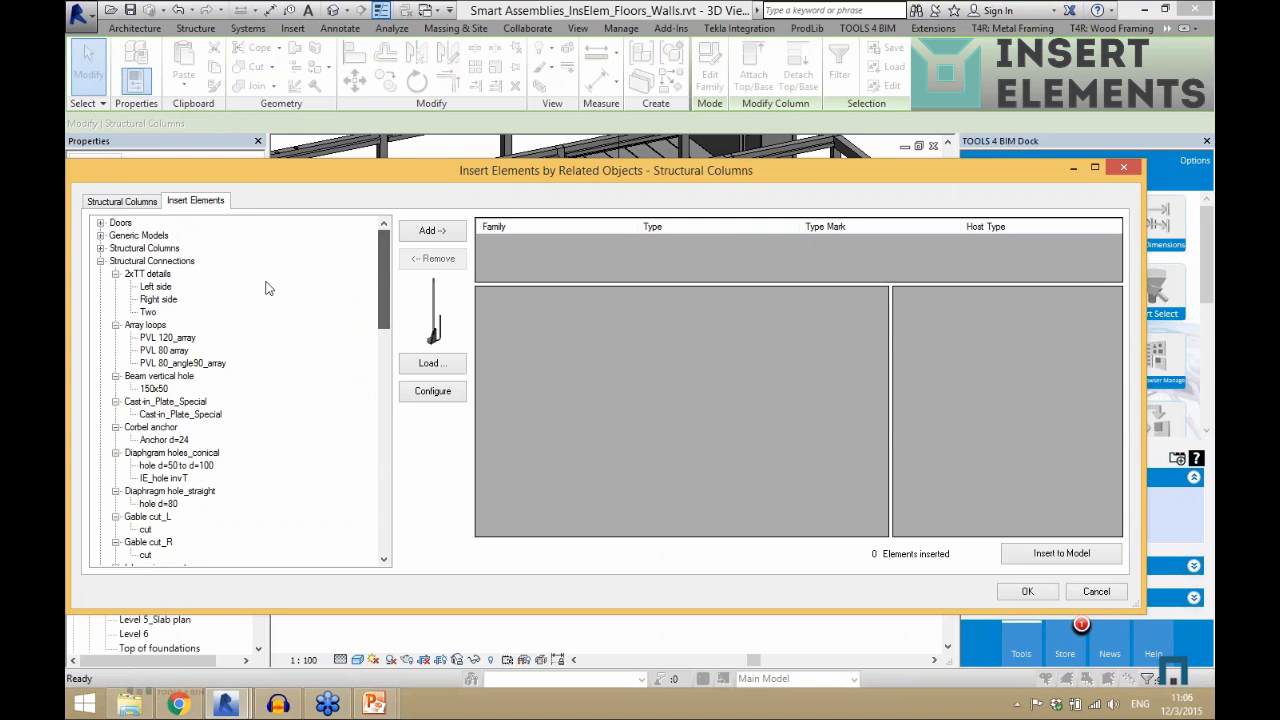
double_click(140, 264)
double_click(170, 274)
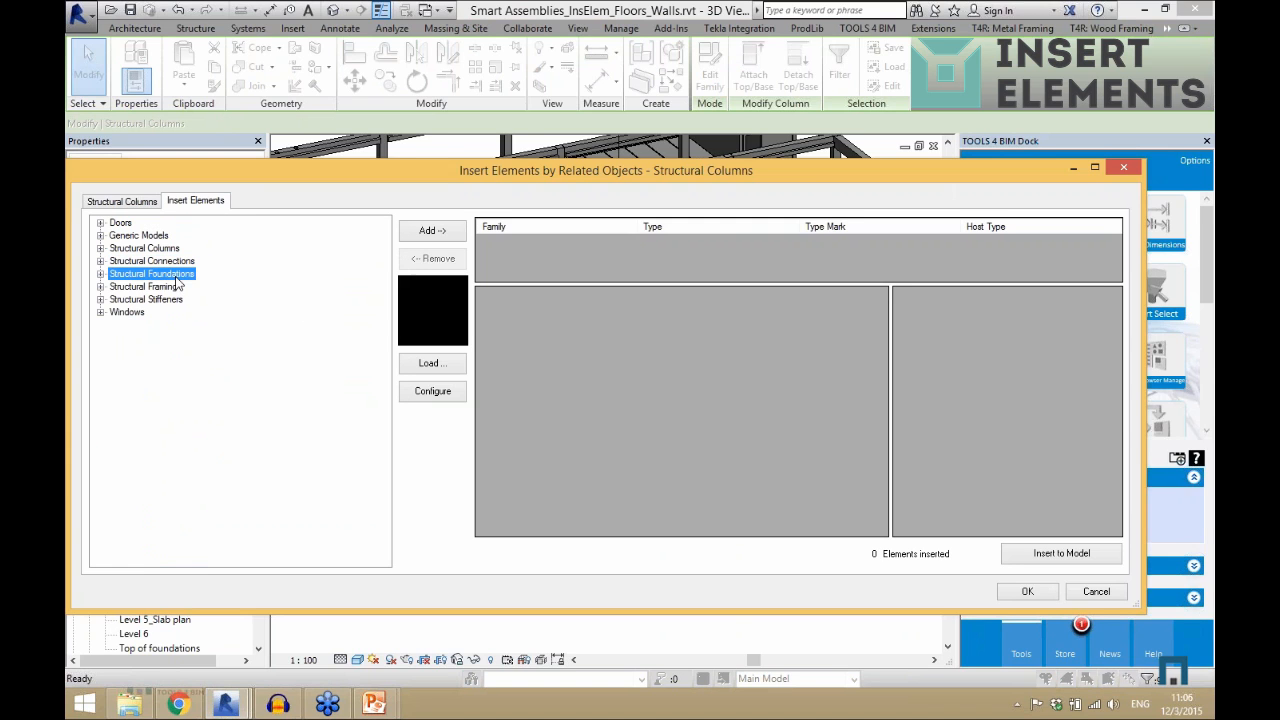
left_click(160, 363)
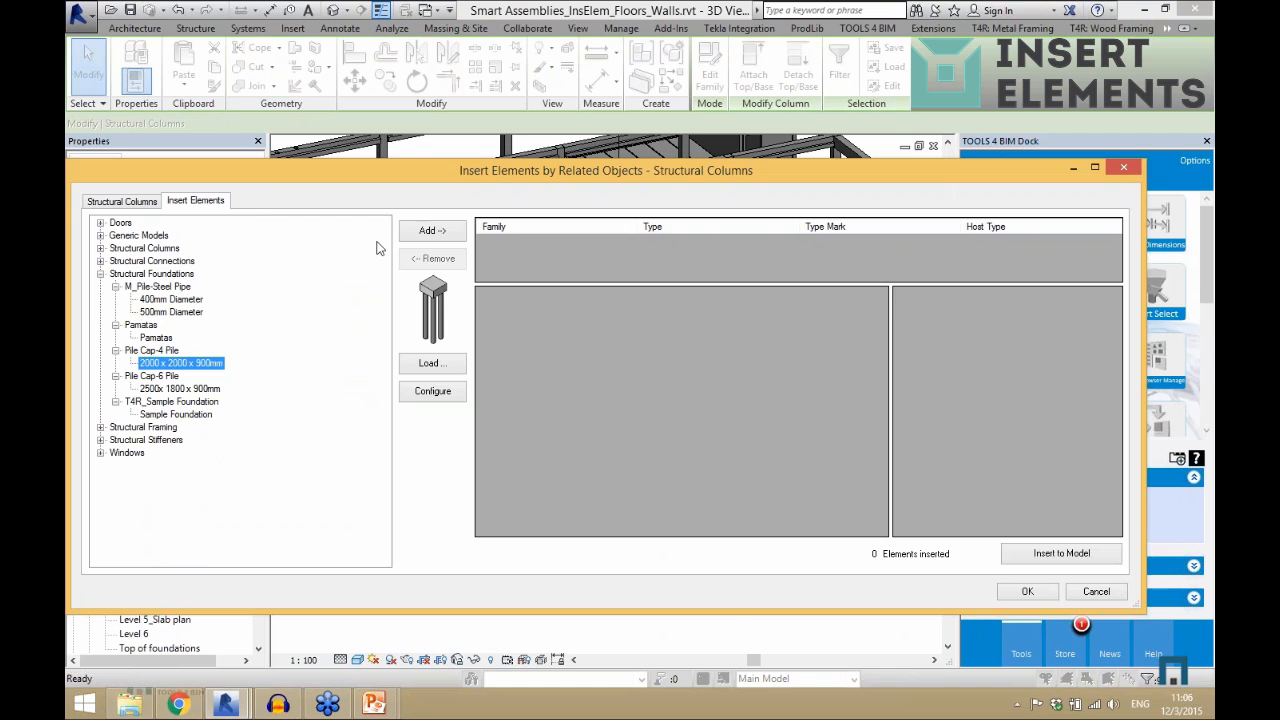
left_click(430, 230)
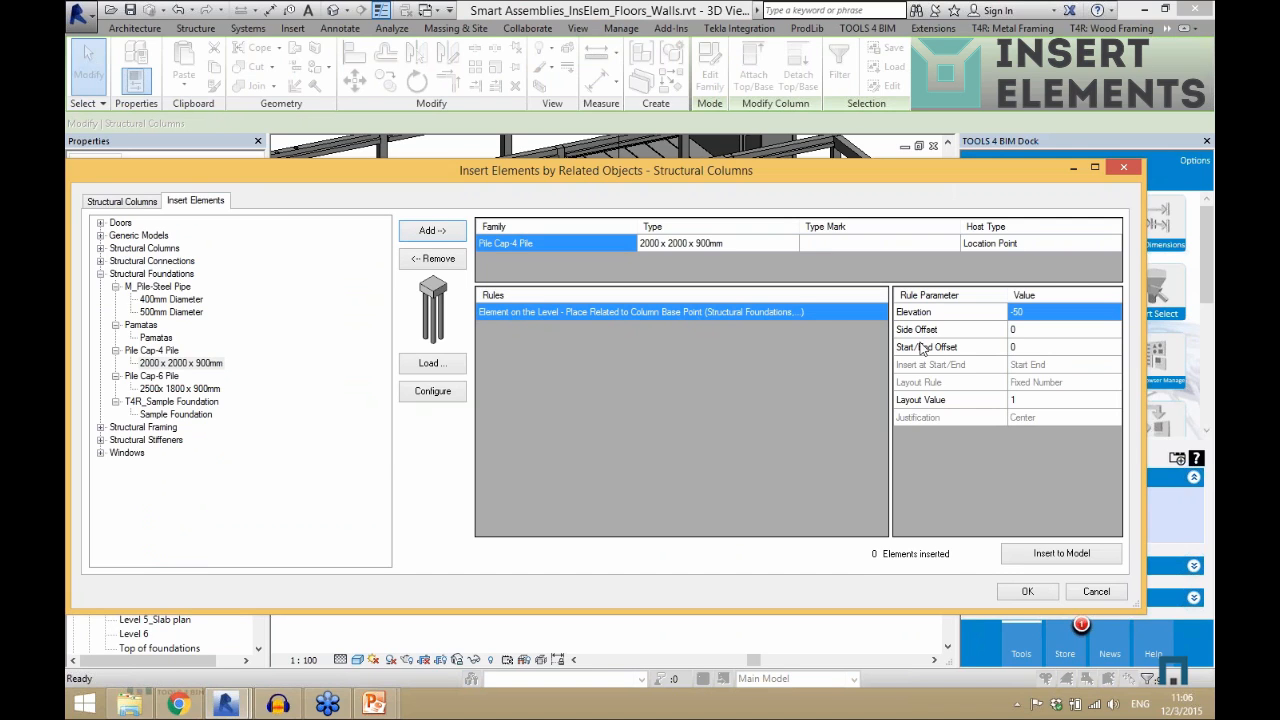
- Set the pile cap rule's elevation to 0 and insert the foundations into the model
left_click(1082, 314)
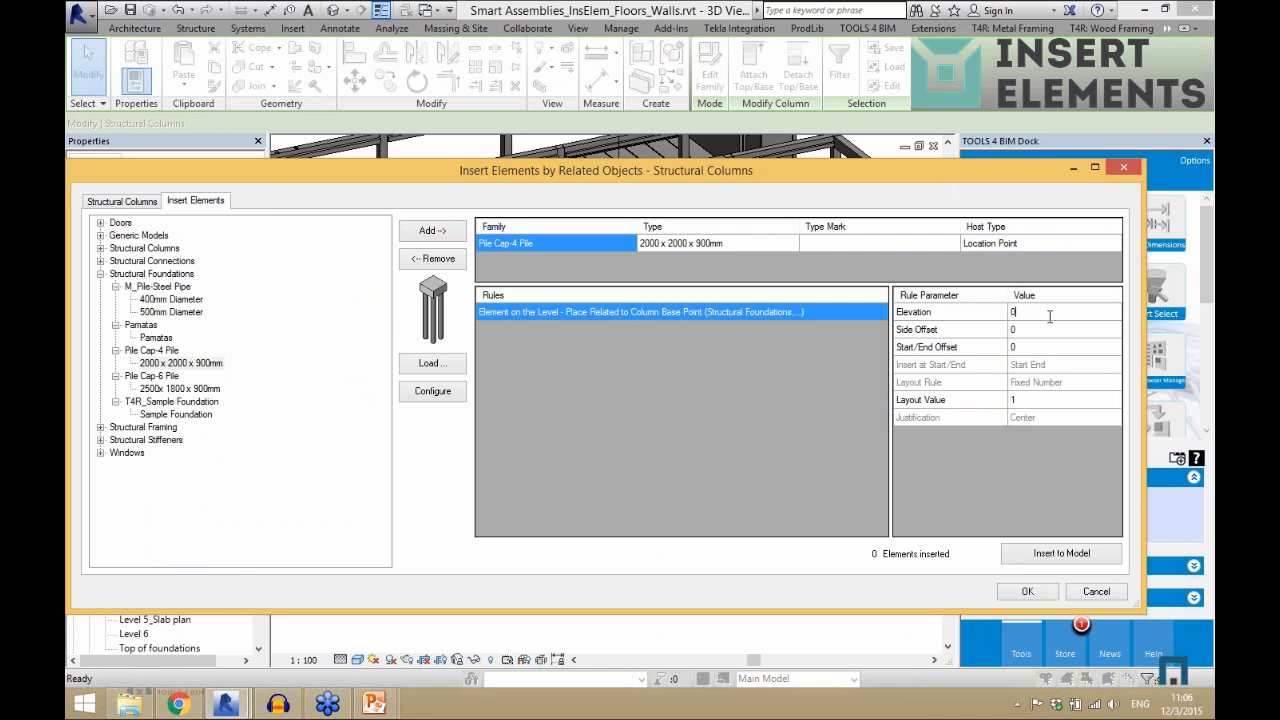
type("0")
left_click(1036, 546)
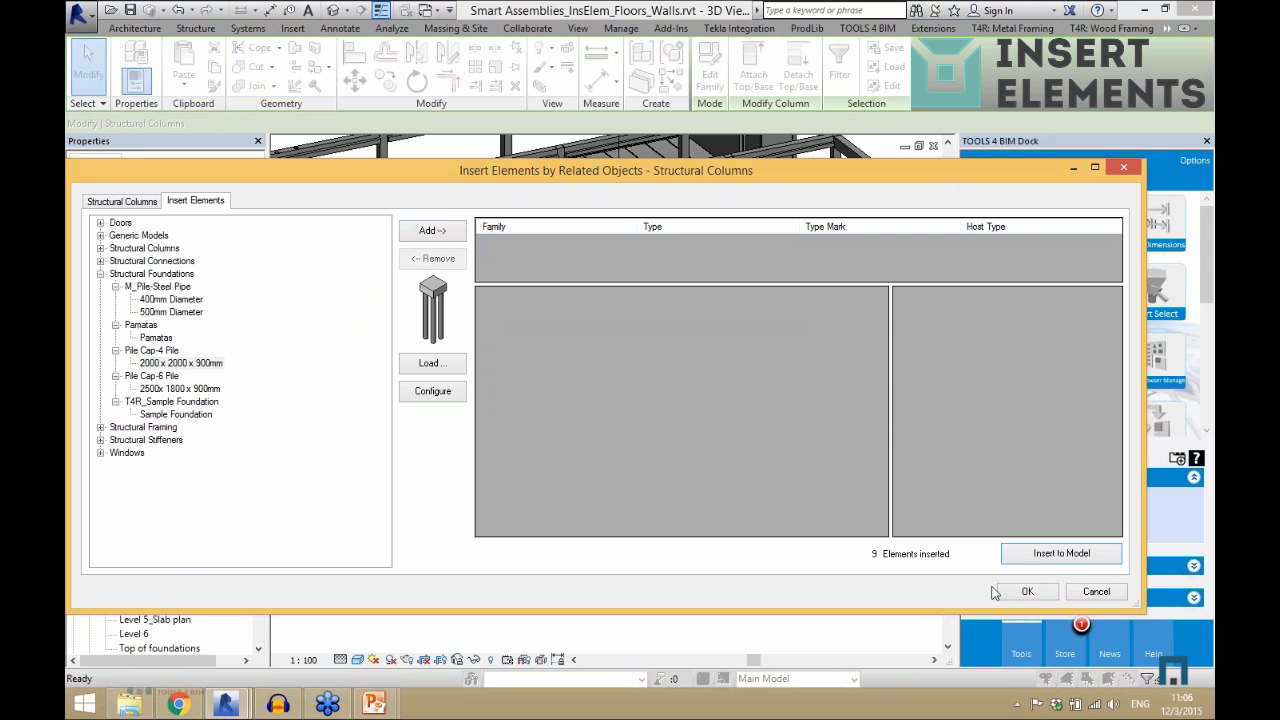
left_click(1025, 591)
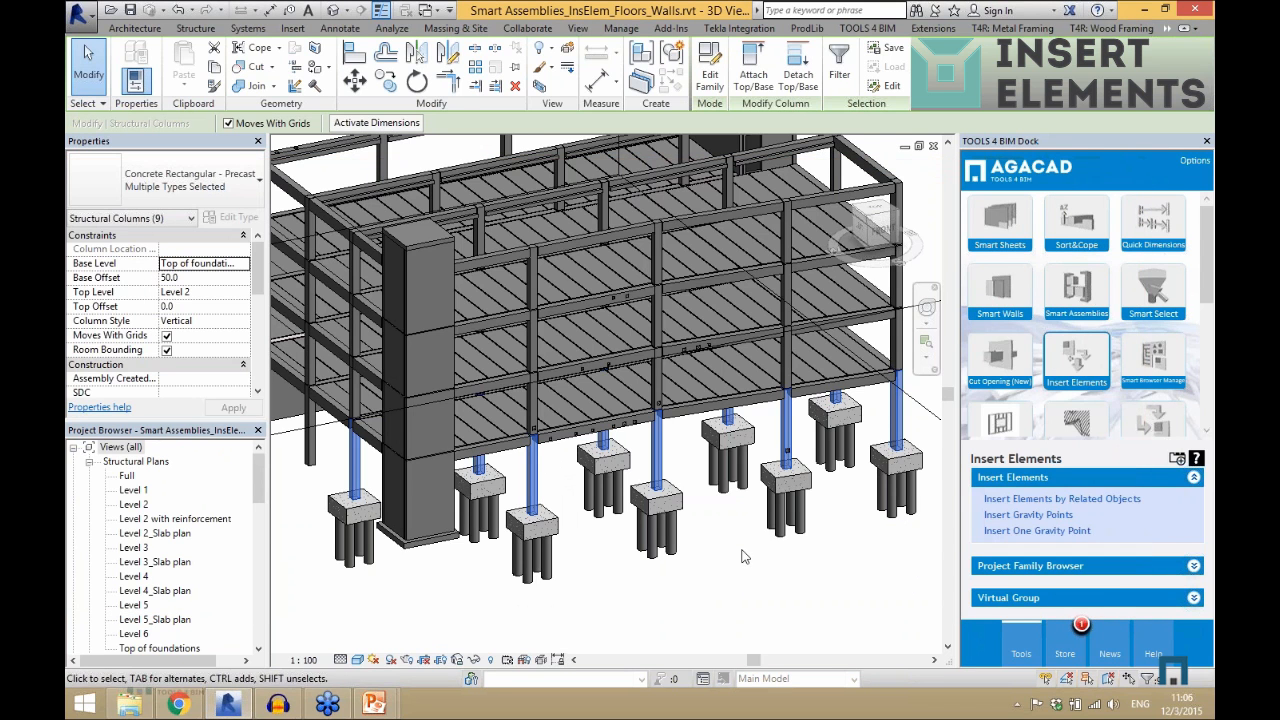
left_click_drag(745, 557, 677, 552, "shift")
middle_click_drag(677, 552, 748, 574, "shift")
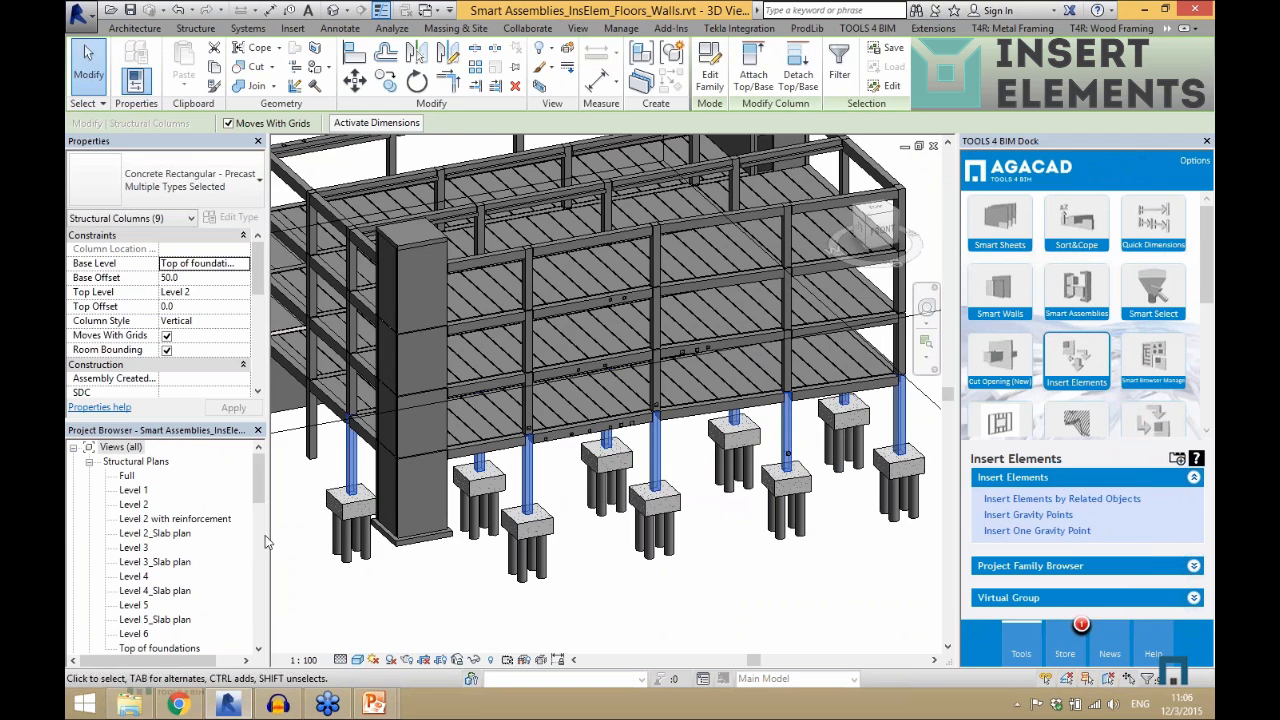
- In the Level 1 plan, select the columns along grid B plus the detached one on grid C, filtering the selection to Structural Columns only
double_click(136, 491)
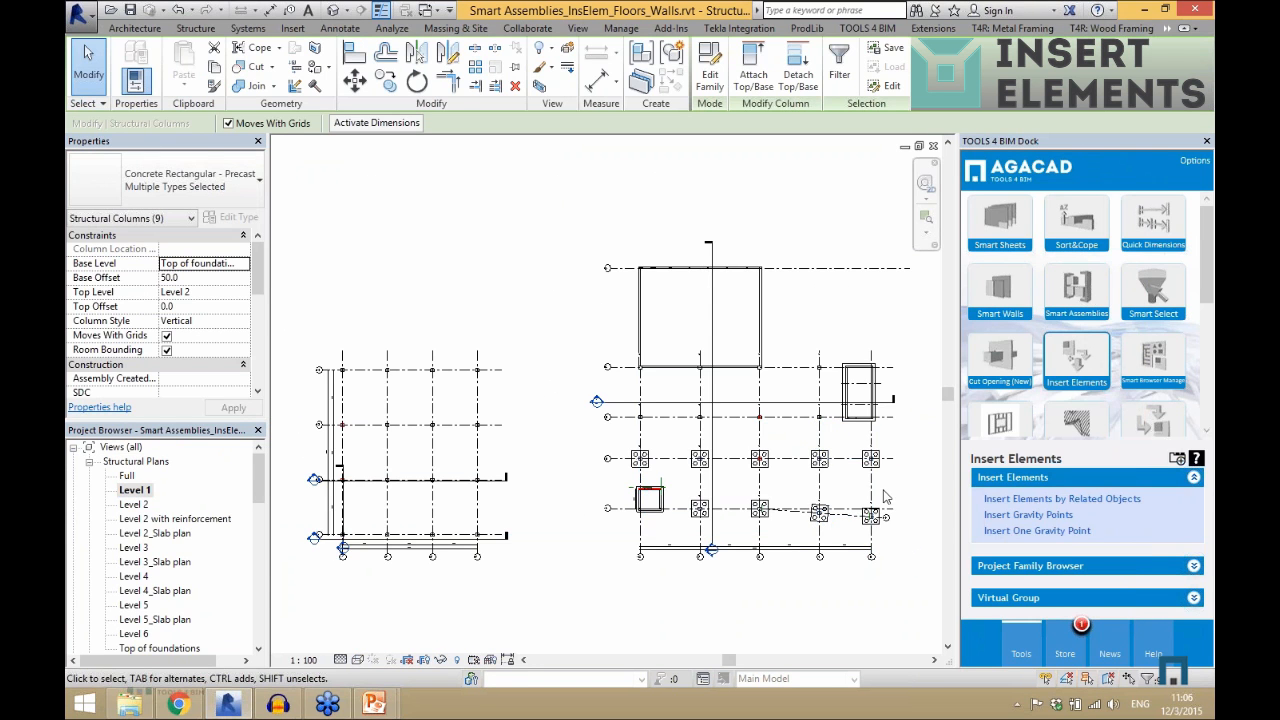
scroll(893, 492, "up", 2)
left_click(899, 484)
scroll(730, 353, "up", 2)
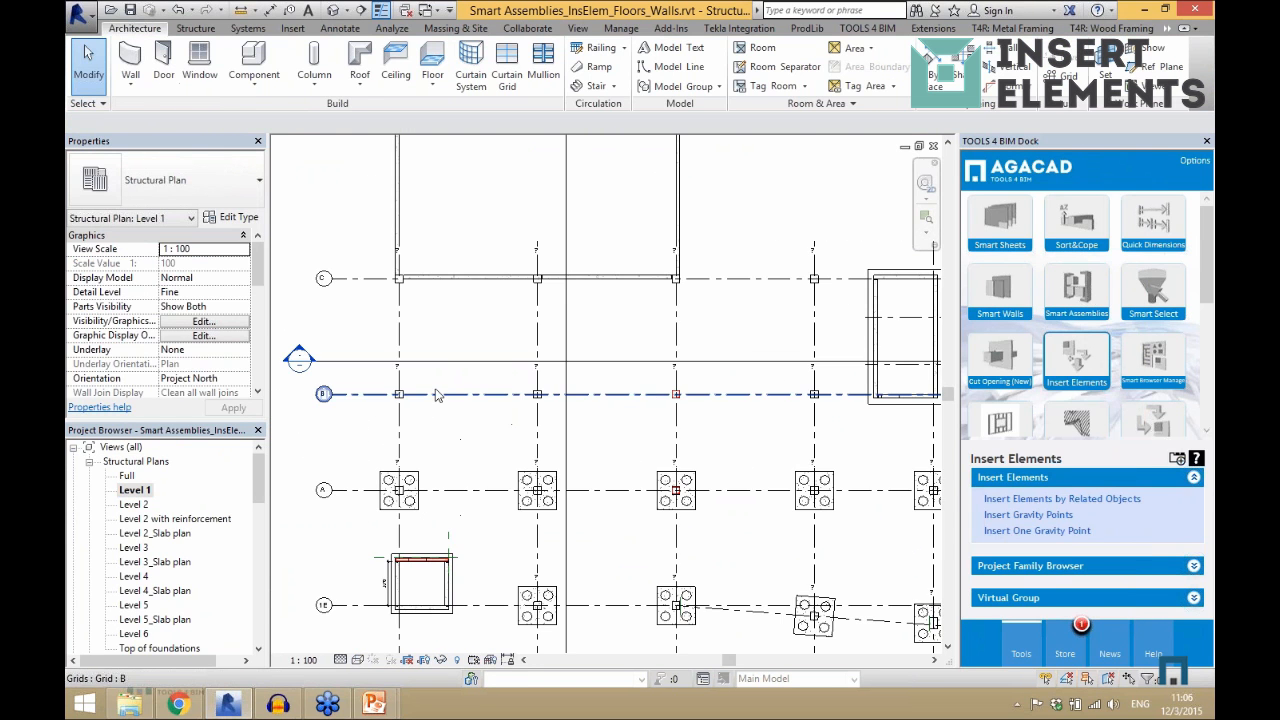
left_click_drag(367, 249, 826, 436)
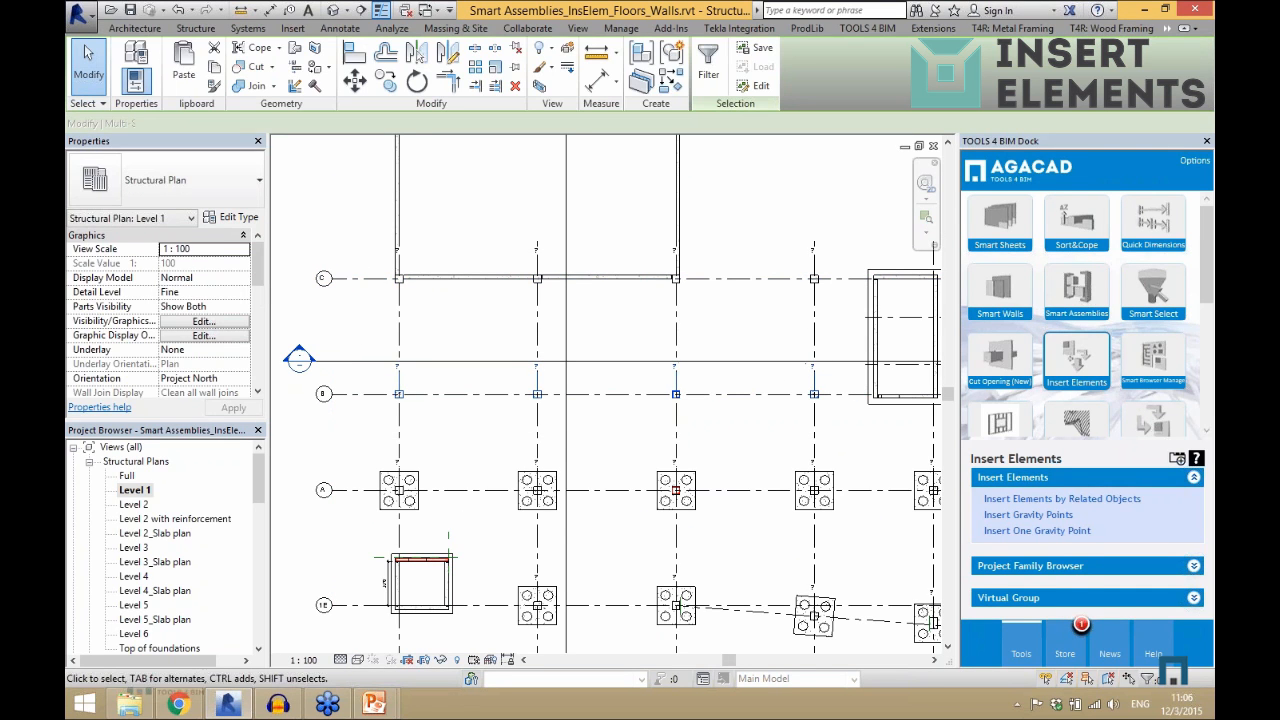
left_click(708, 70)
left_click(742, 274)
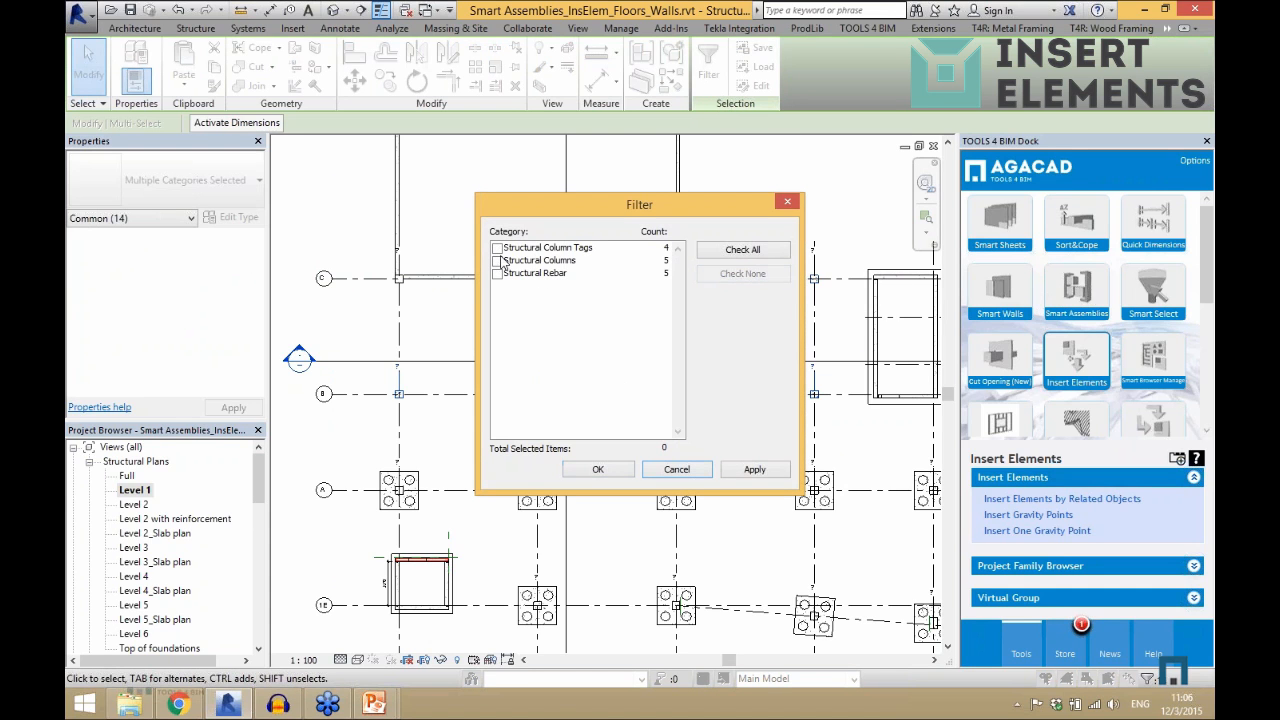
left_click(500, 261)
left_click(595, 470)
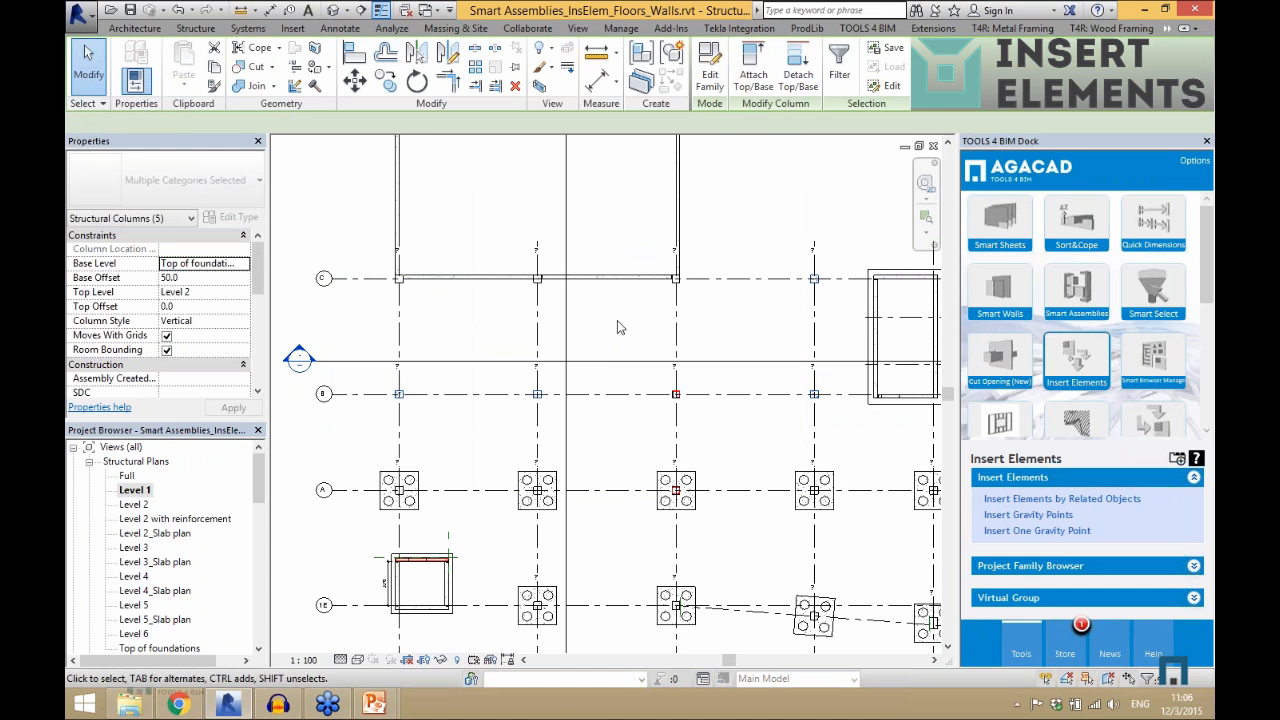
- Insert Pile Cap-6 Pile 2500x 1800 x 900mm foundations under the selected columns using Insert Elements by Related Objects
left_click(1013, 500)
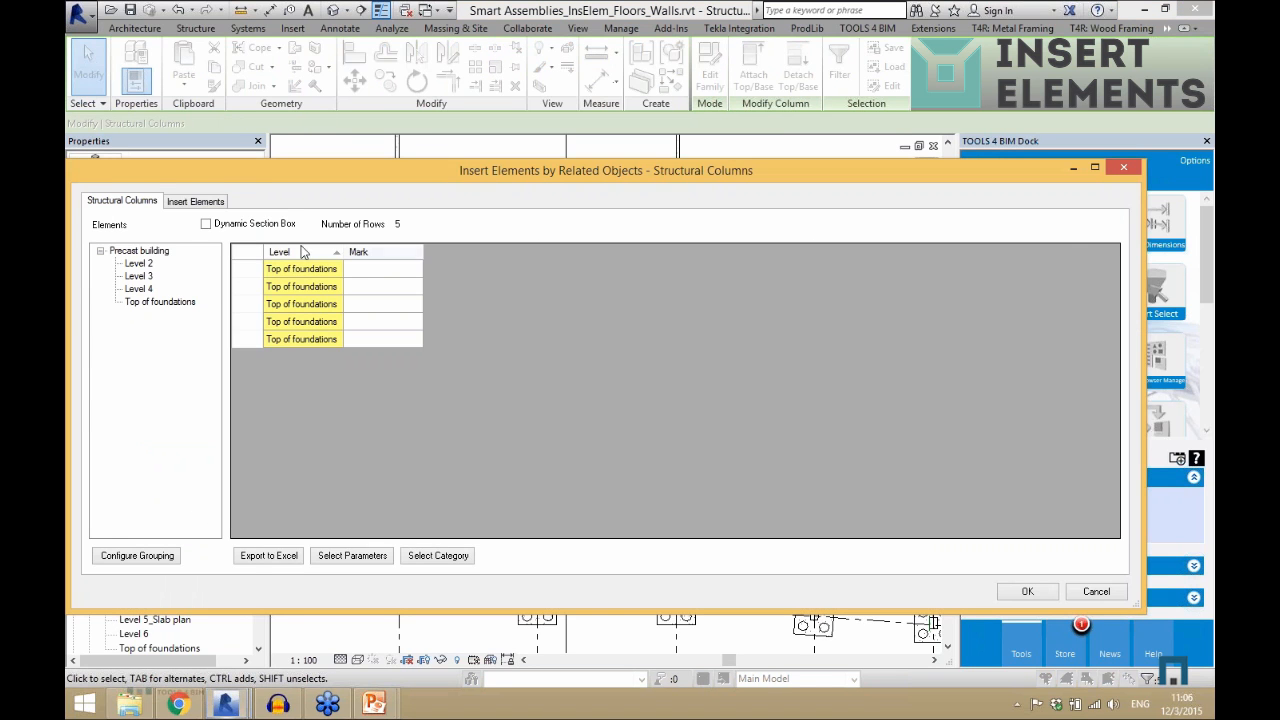
left_click(222, 202)
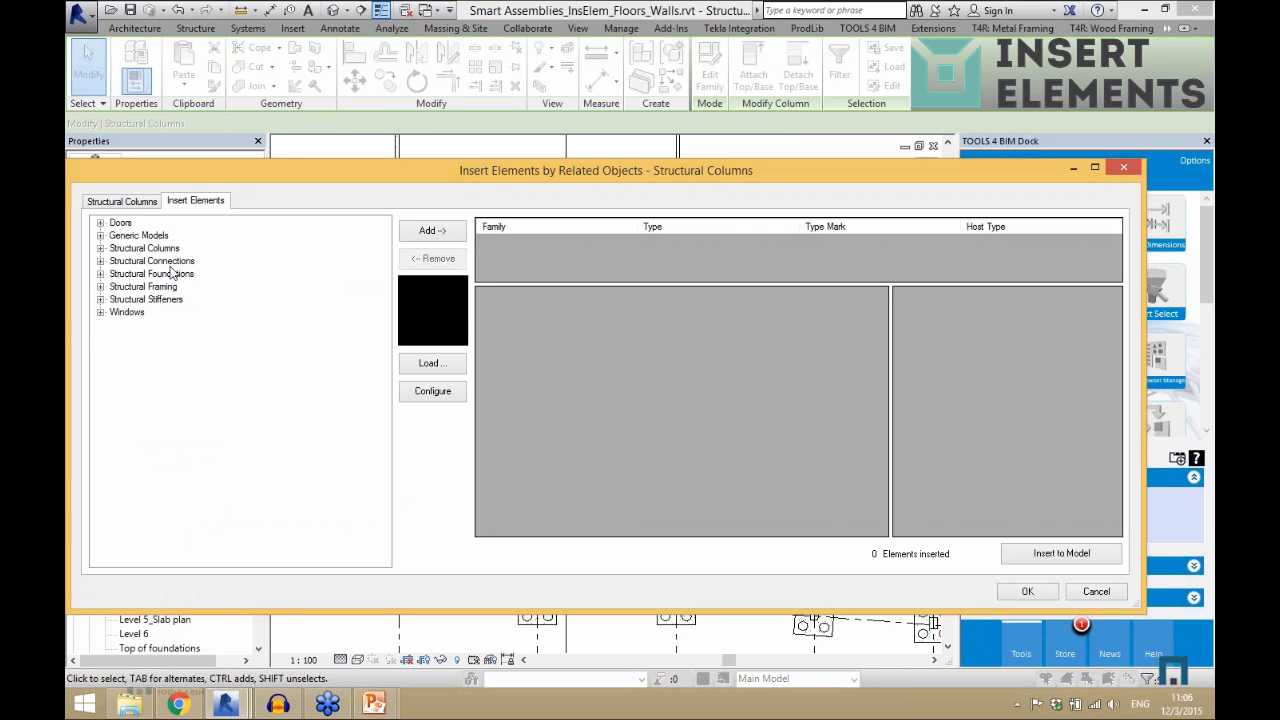
double_click(172, 273)
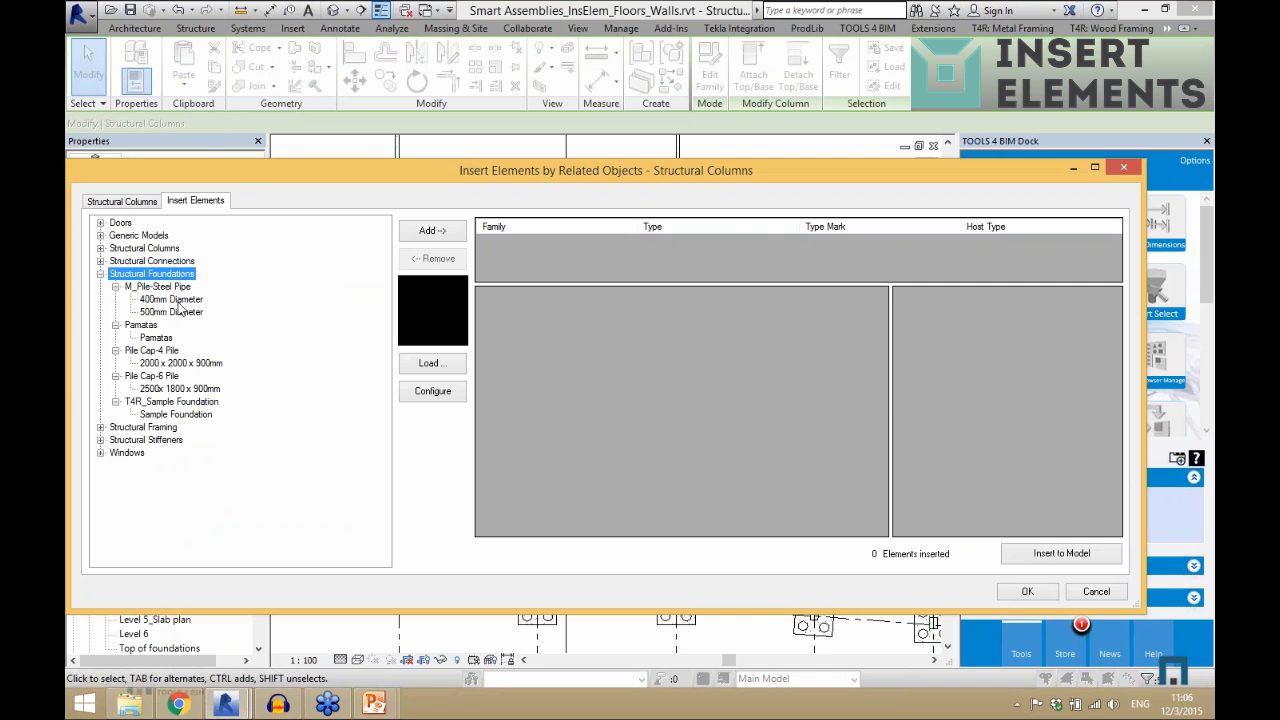
left_click(176, 389)
left_click(430, 233)
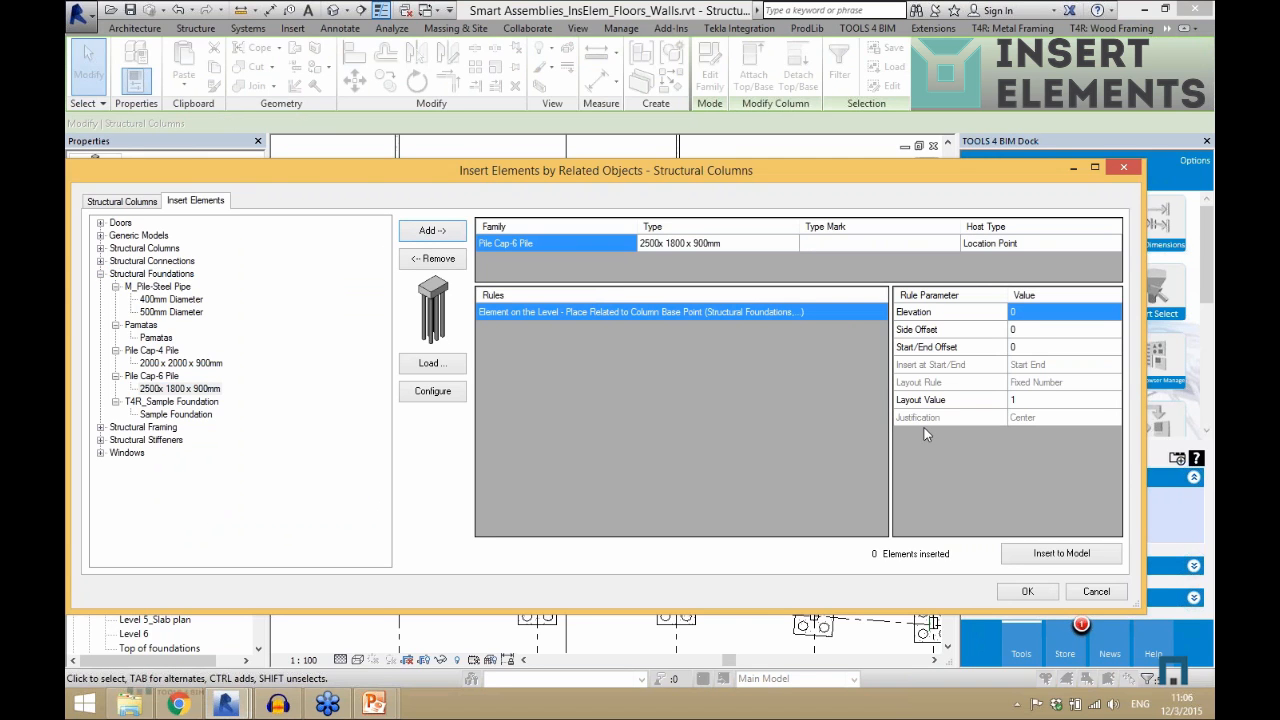
left_click(1020, 556)
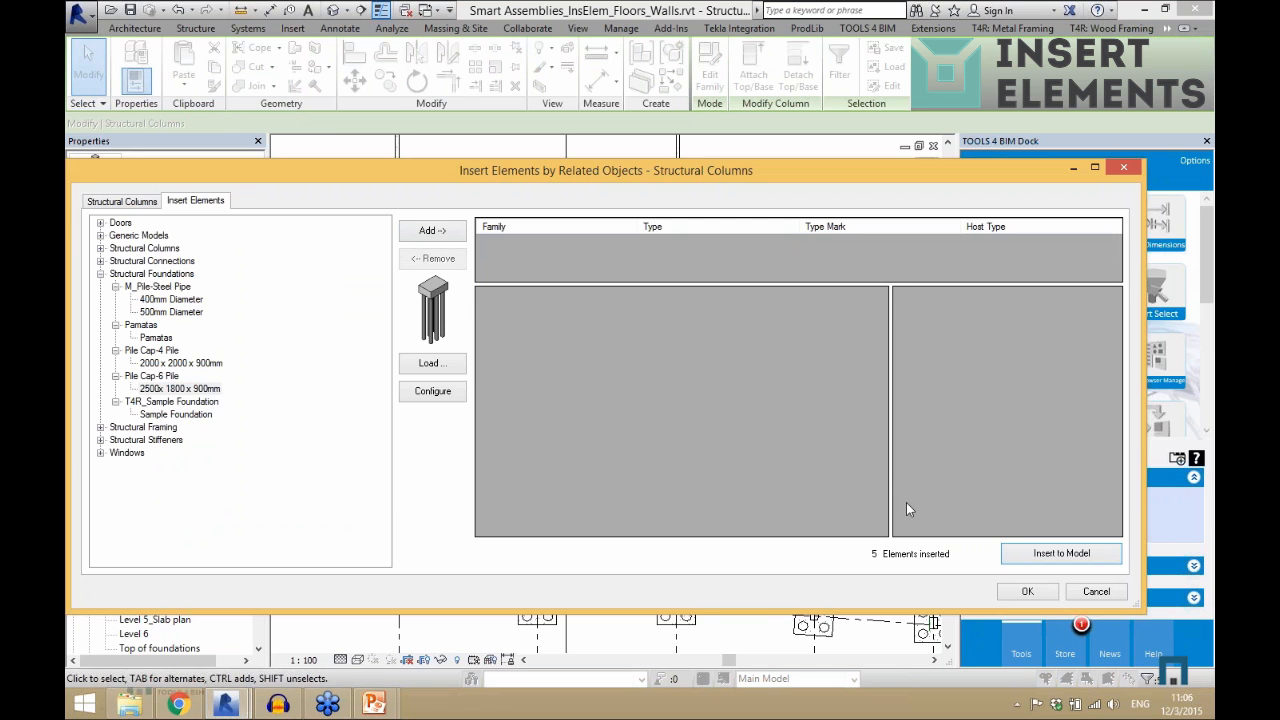
left_click(1025, 591)
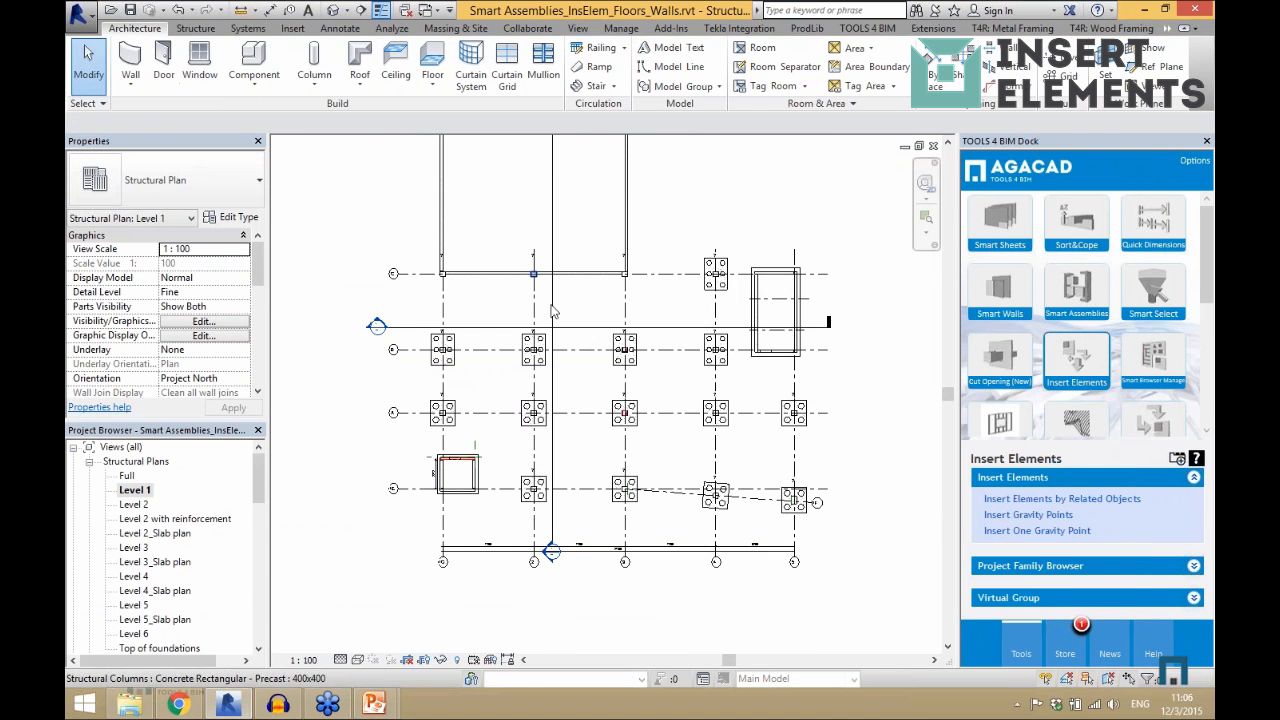
- In the 3D view, look from the top and select the multi-storey building, leaving out the rear wing and neighbouring structures
left_click(333, 10)
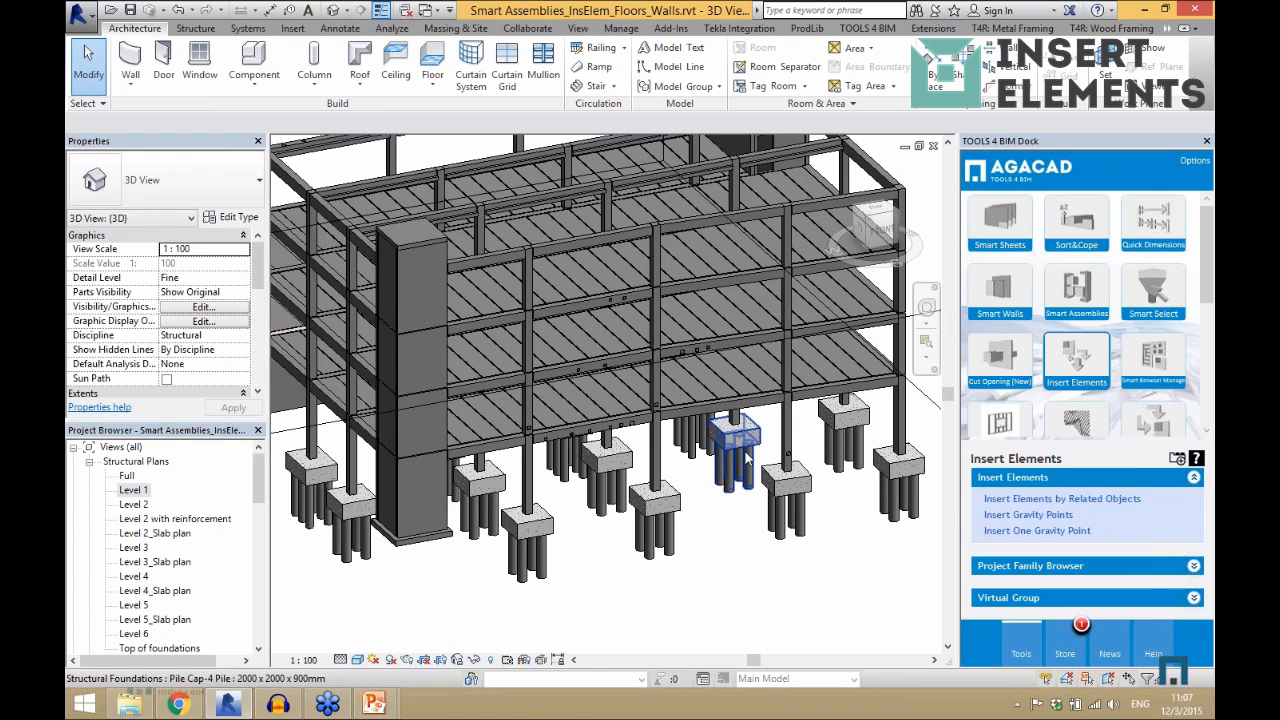
scroll(741, 447, "down", 1)
middle_click_drag(731, 537, 740, 470, "shift")
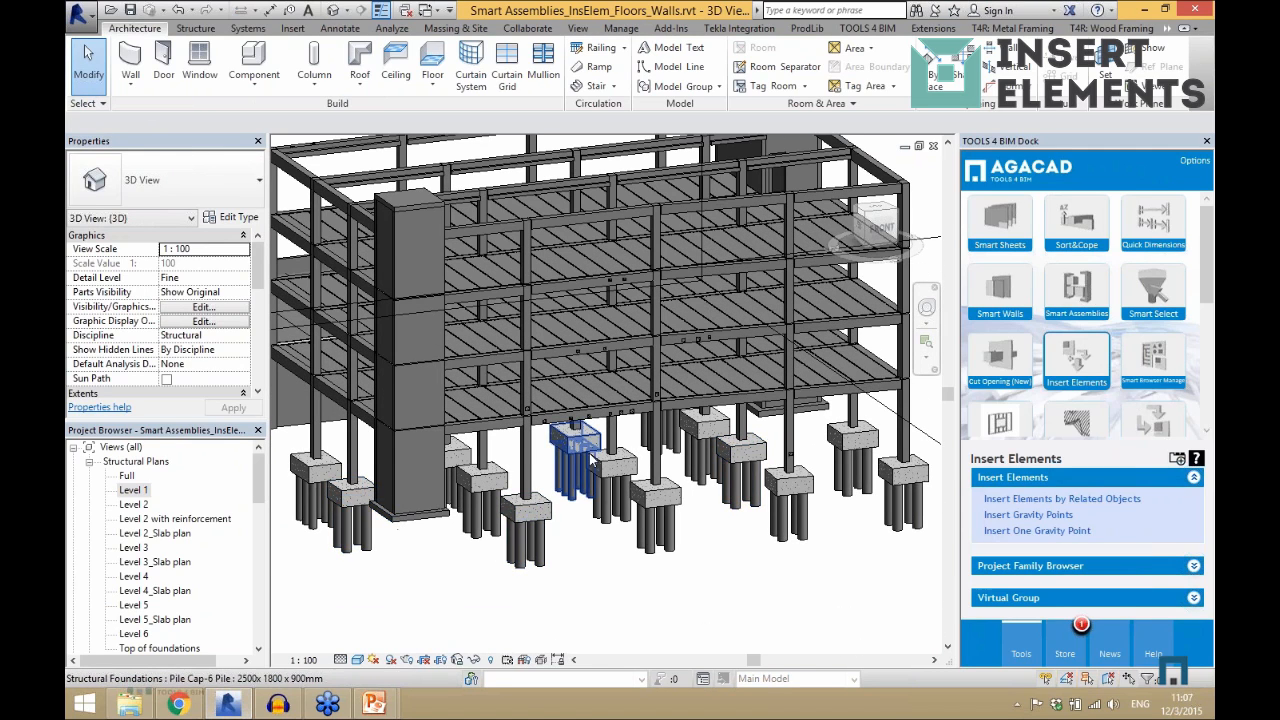
scroll(602, 449, "down", 1)
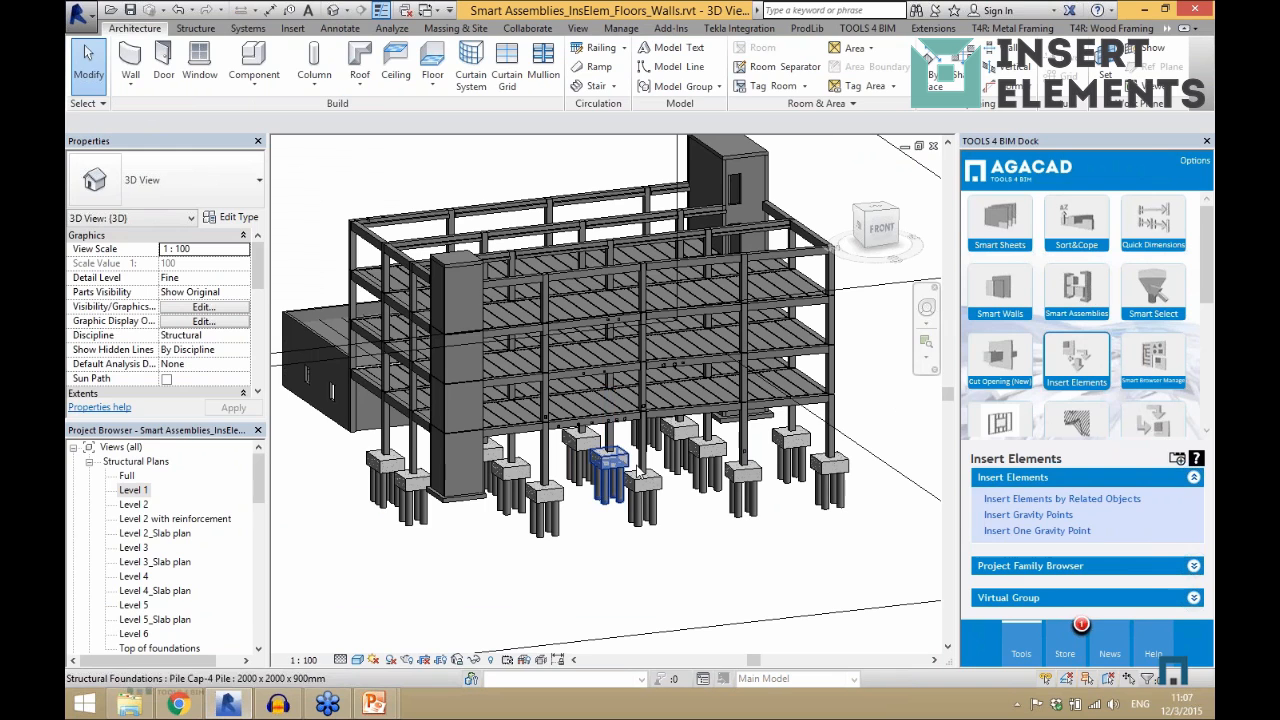
left_click(875, 216)
middle_click_drag(746, 319, 850, 374)
scroll(877, 506, "up", 1)
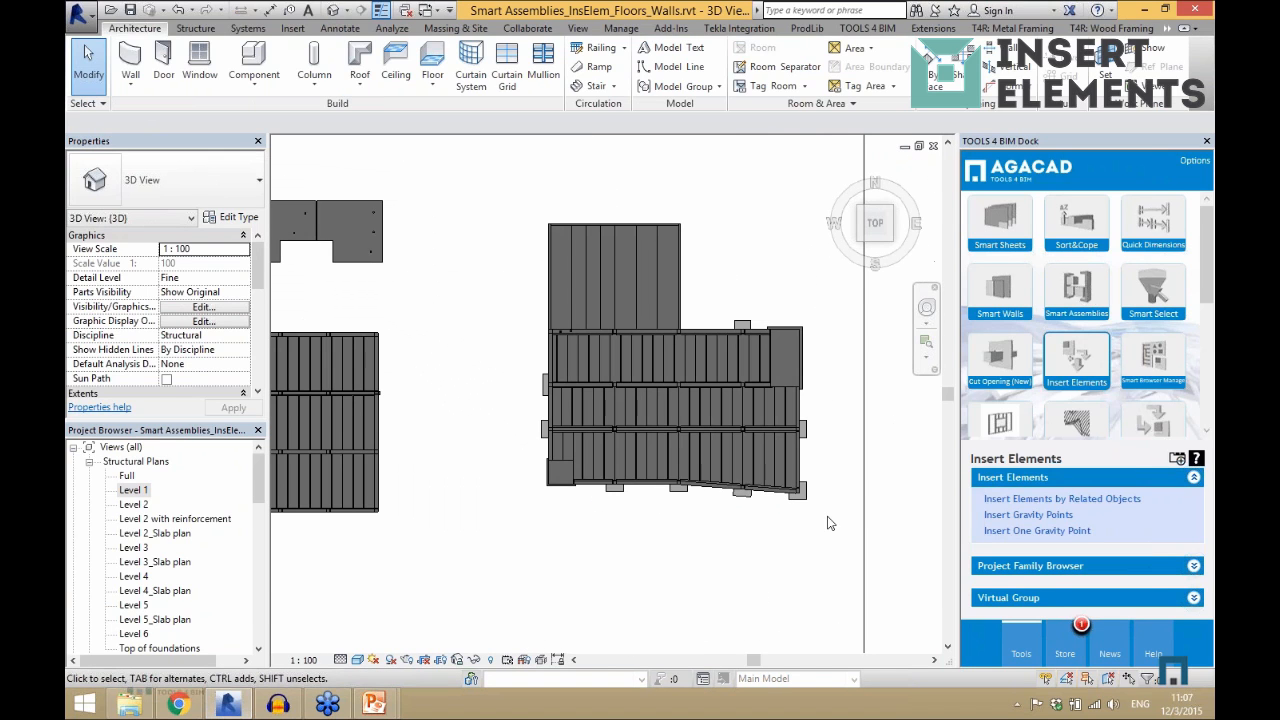
left_click_drag(825, 519, 531, 340)
- Filter the building selection down to the Structural Framing (Girder) category only
middle_click_drag(709, 244, 590, 226, "shift")
left_click(773, 75)
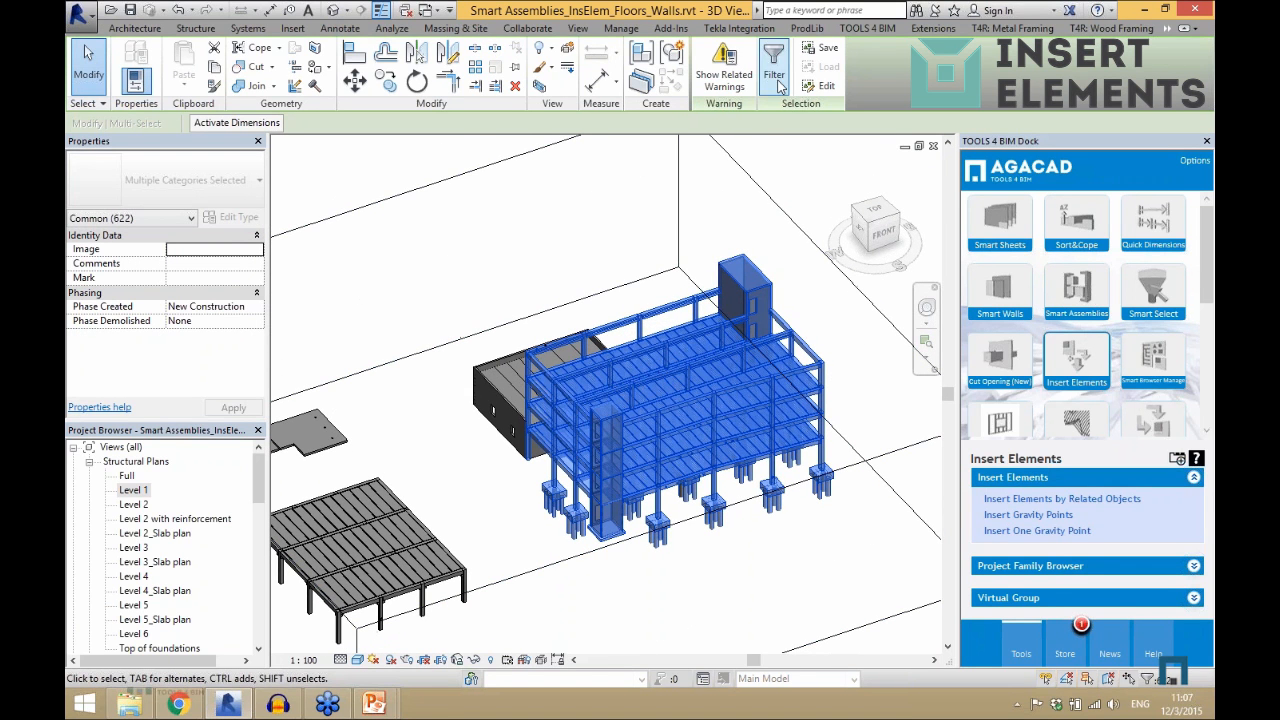
left_click(497, 324)
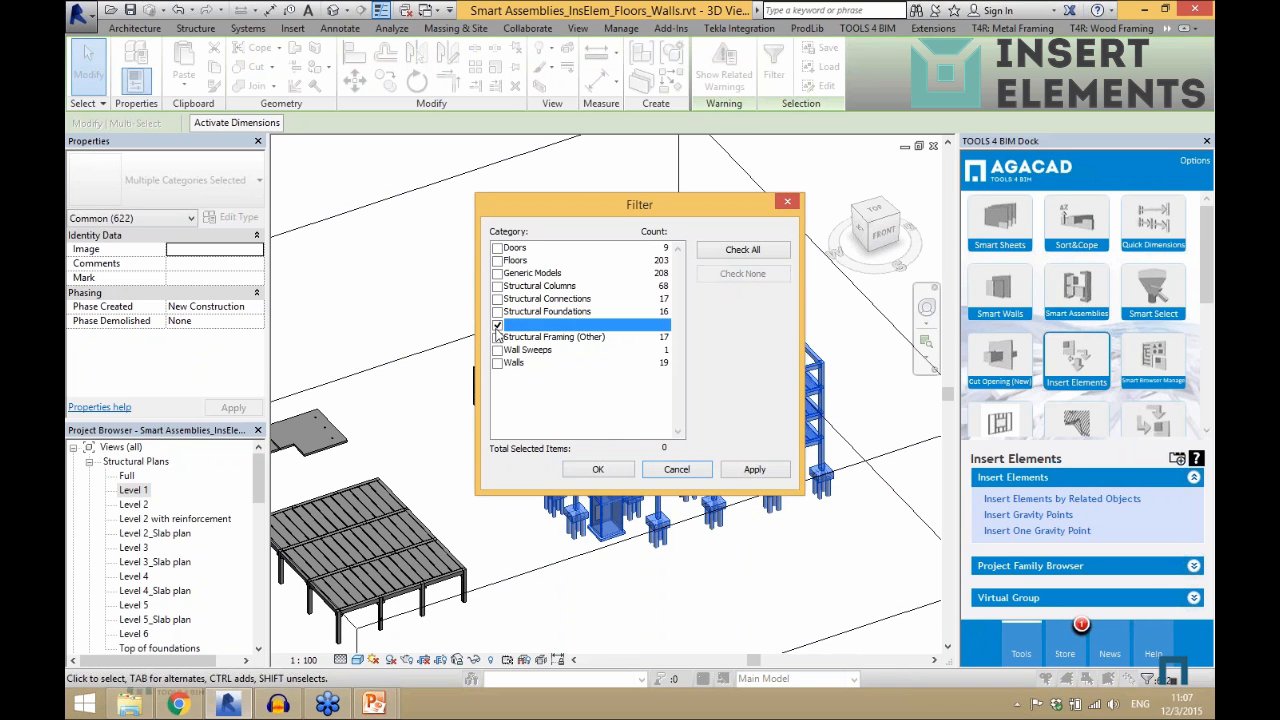
left_click(598, 469)
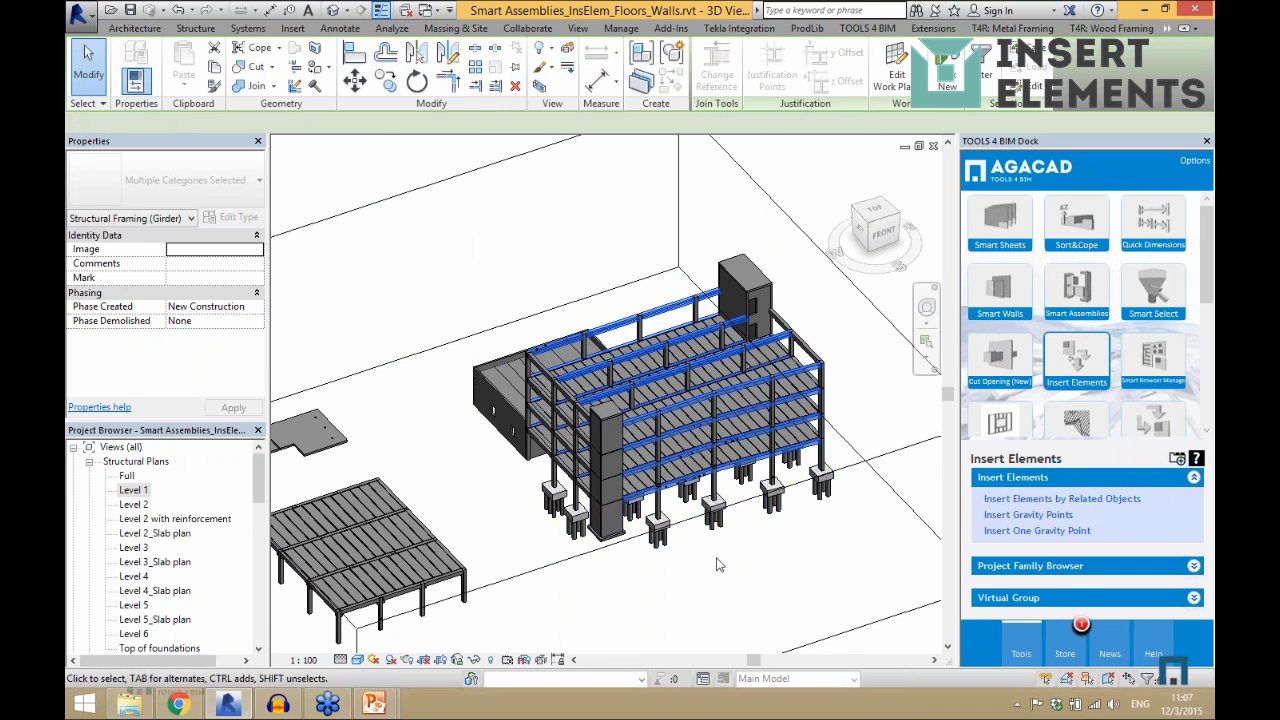
scroll(833, 555, "up", 3)
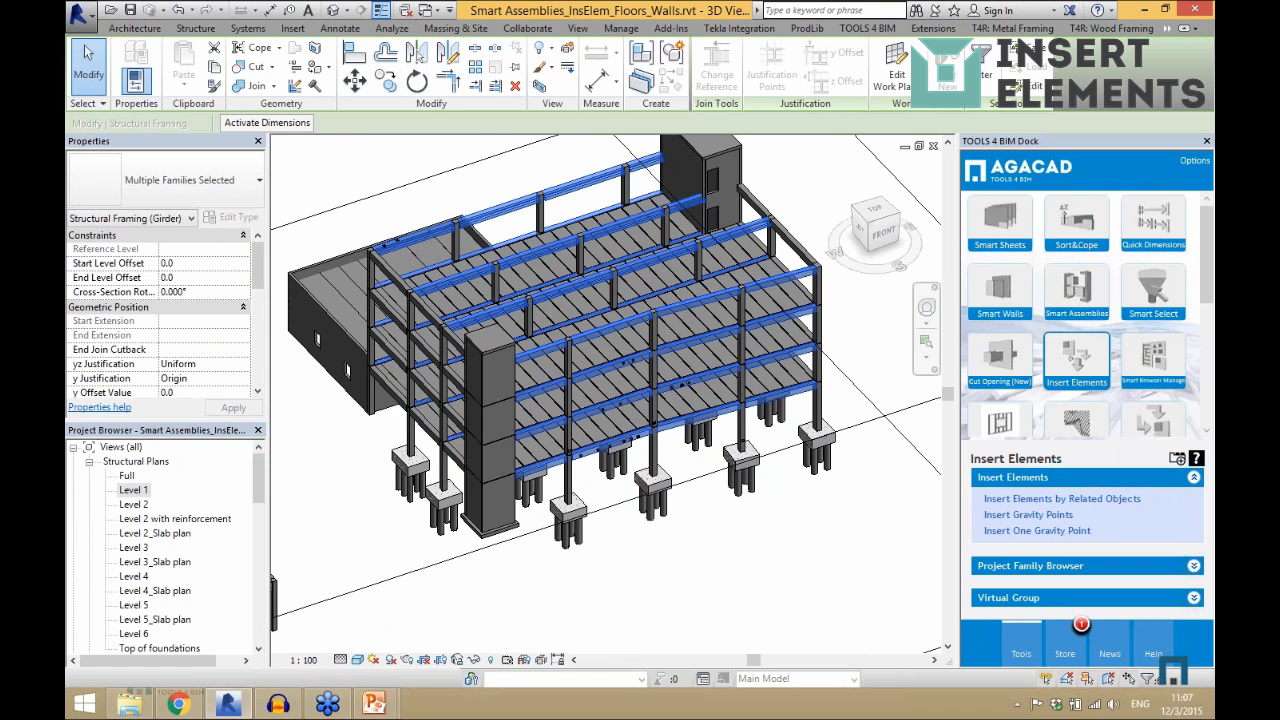
- Open Insert Elements by Related Objects for the selected girders and expand the Structural Connections families available for insertion
middle_click_drag(731, 566, 750, 523, "shift")
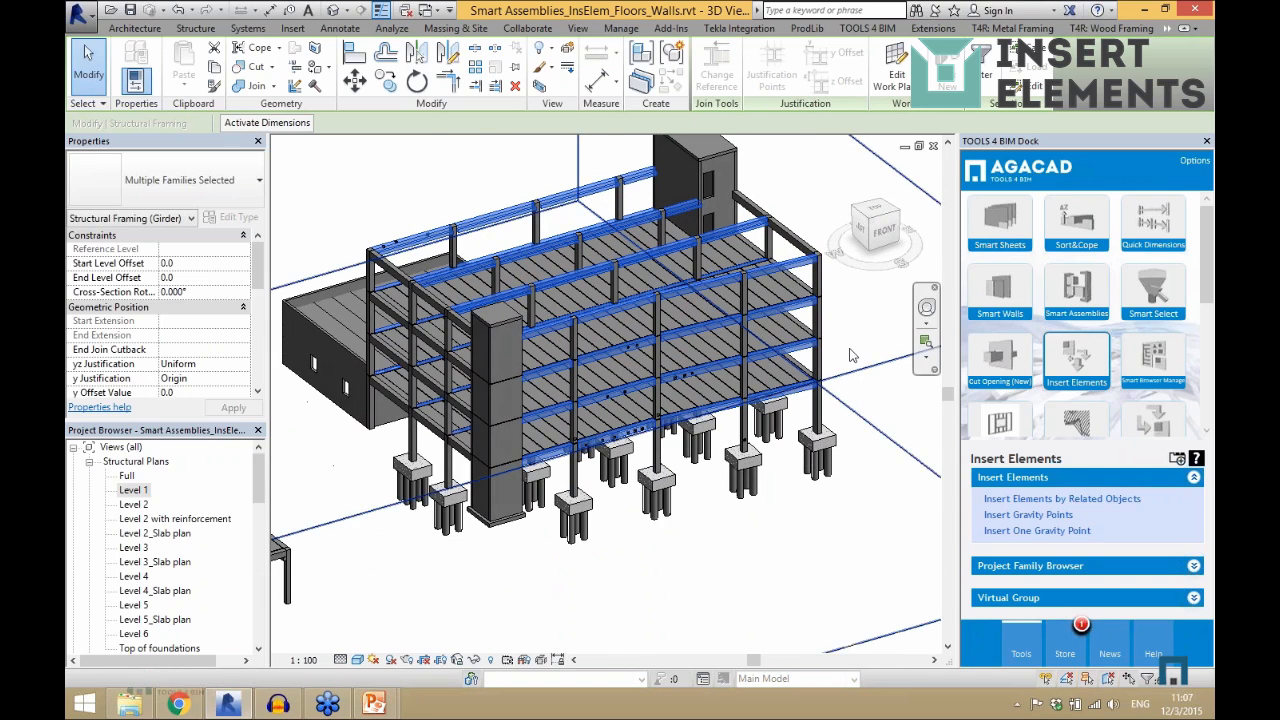
scroll(845, 354, "up", 2)
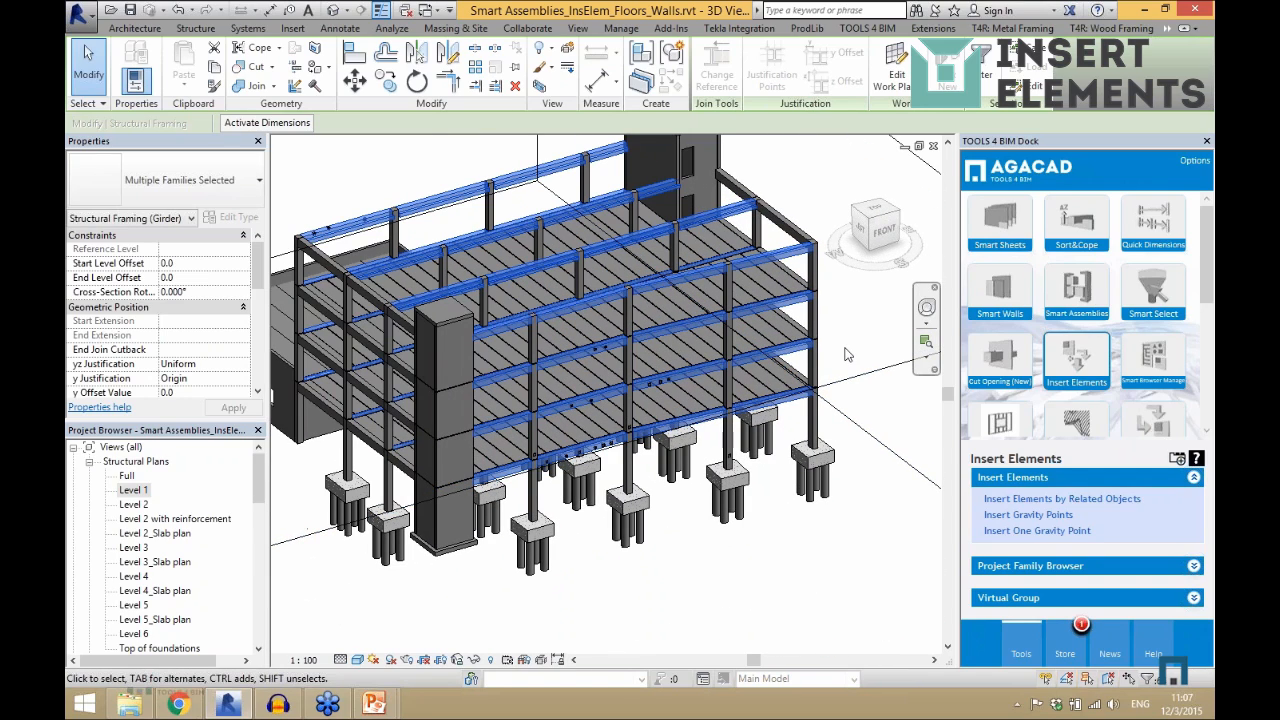
left_click(1010, 500)
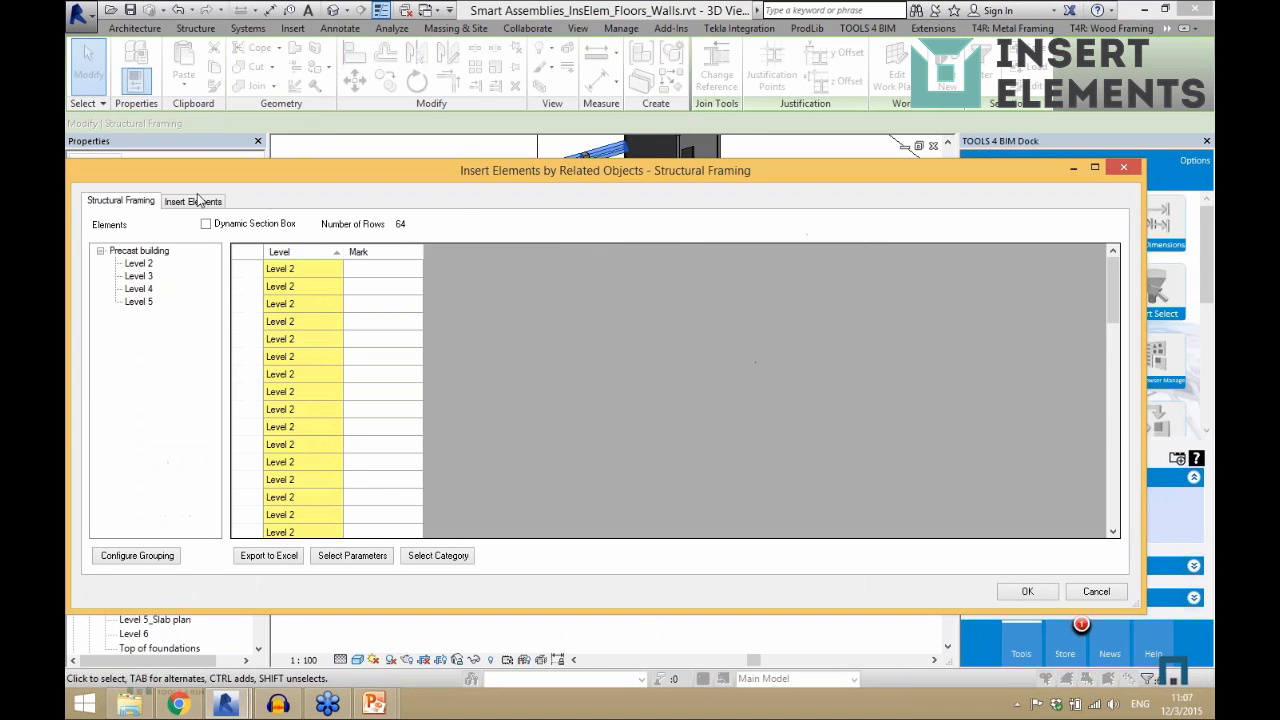
left_click(199, 201)
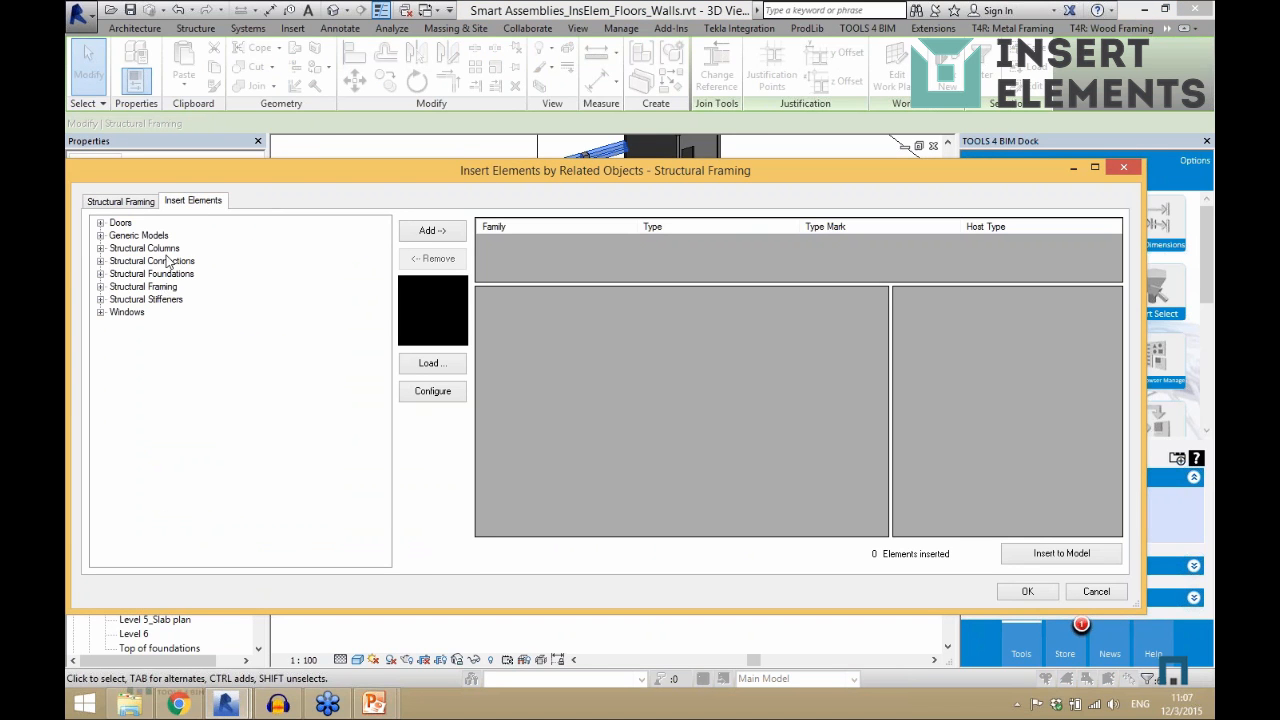
double_click(163, 291)
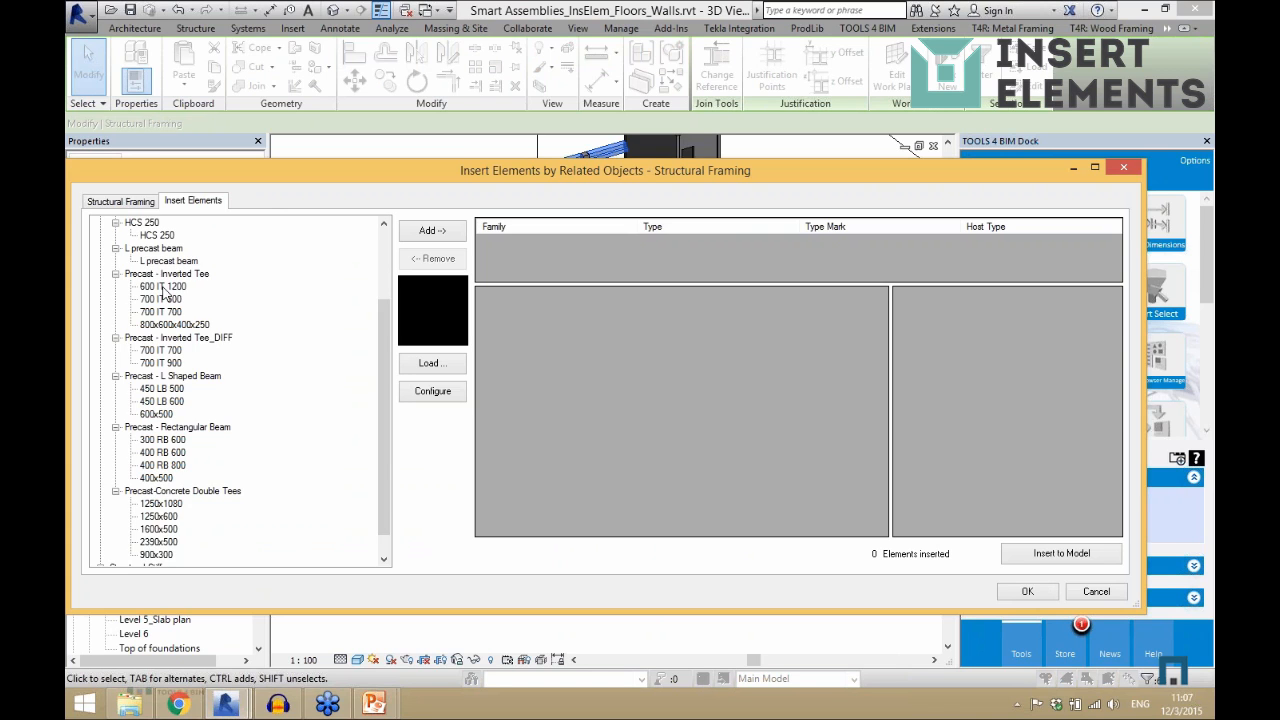
left_click_drag(386, 338, 386, 268)
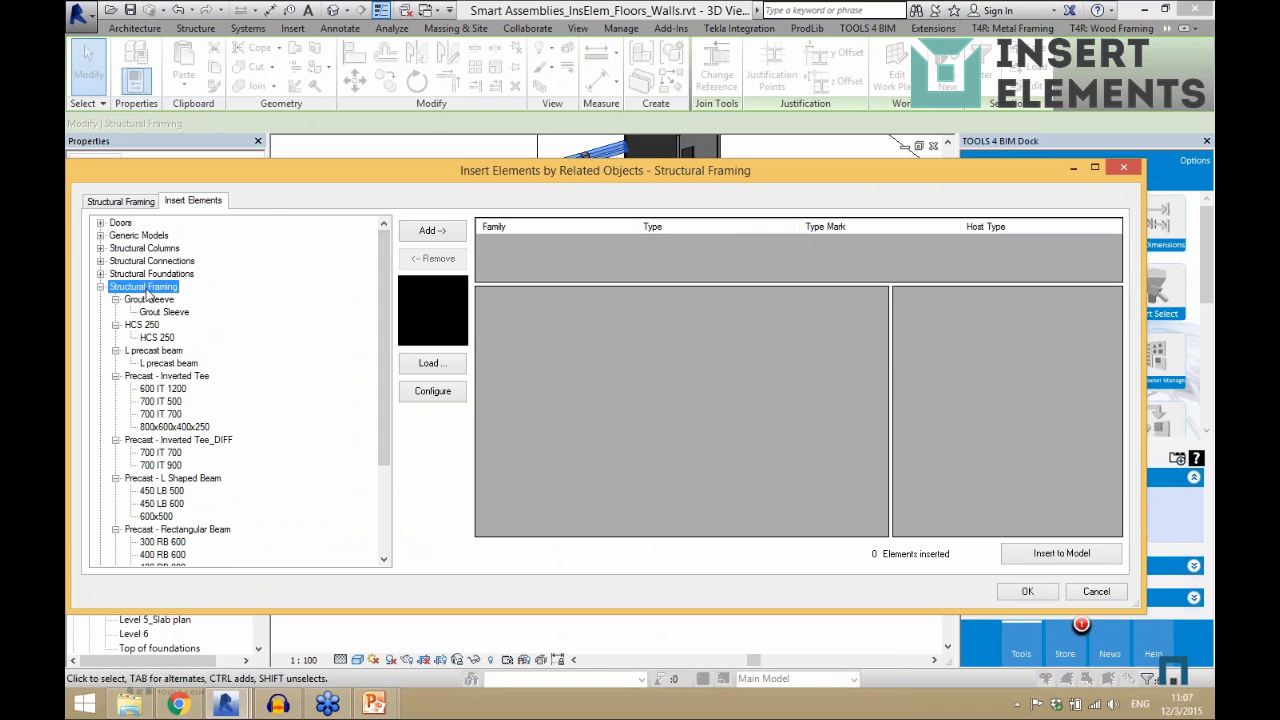
double_click(146, 288)
left_click(169, 252)
double_click(172, 262)
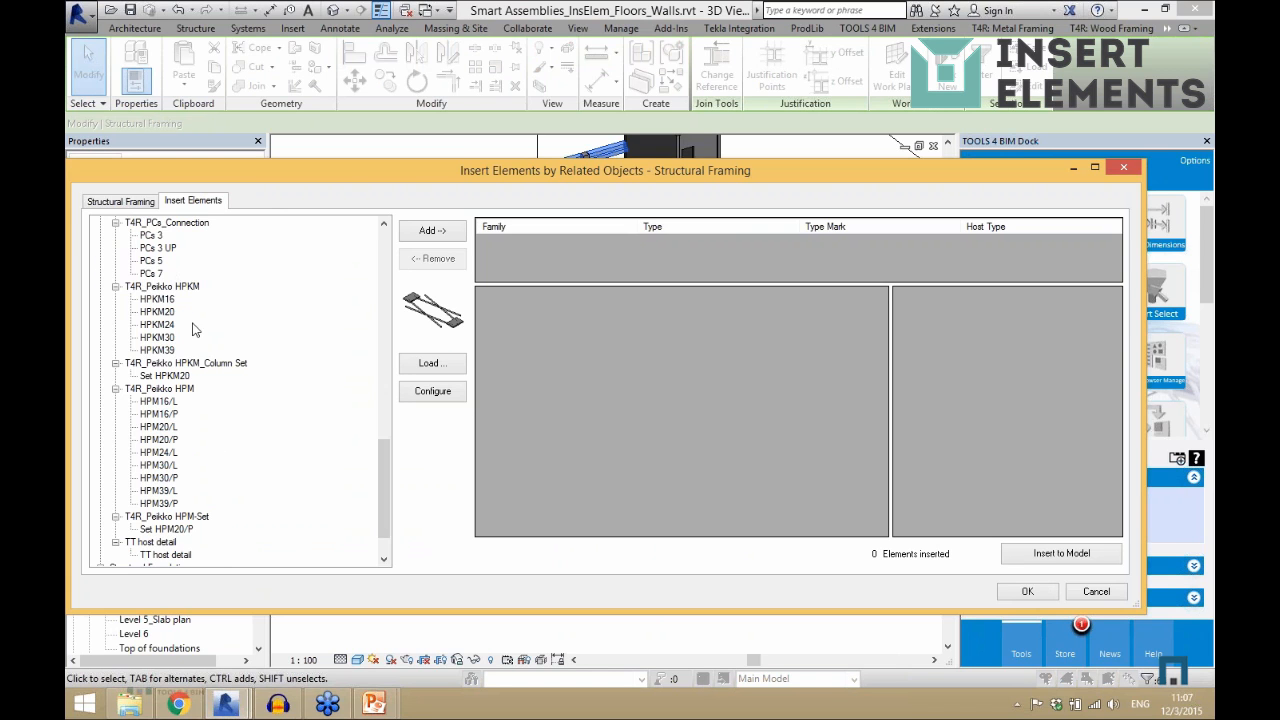
- Add the PC 3-H type of the T4R_PC_Connection family to the elements for insertion on the girders
left_click(160, 376)
scroll(212, 367, "up", 7)
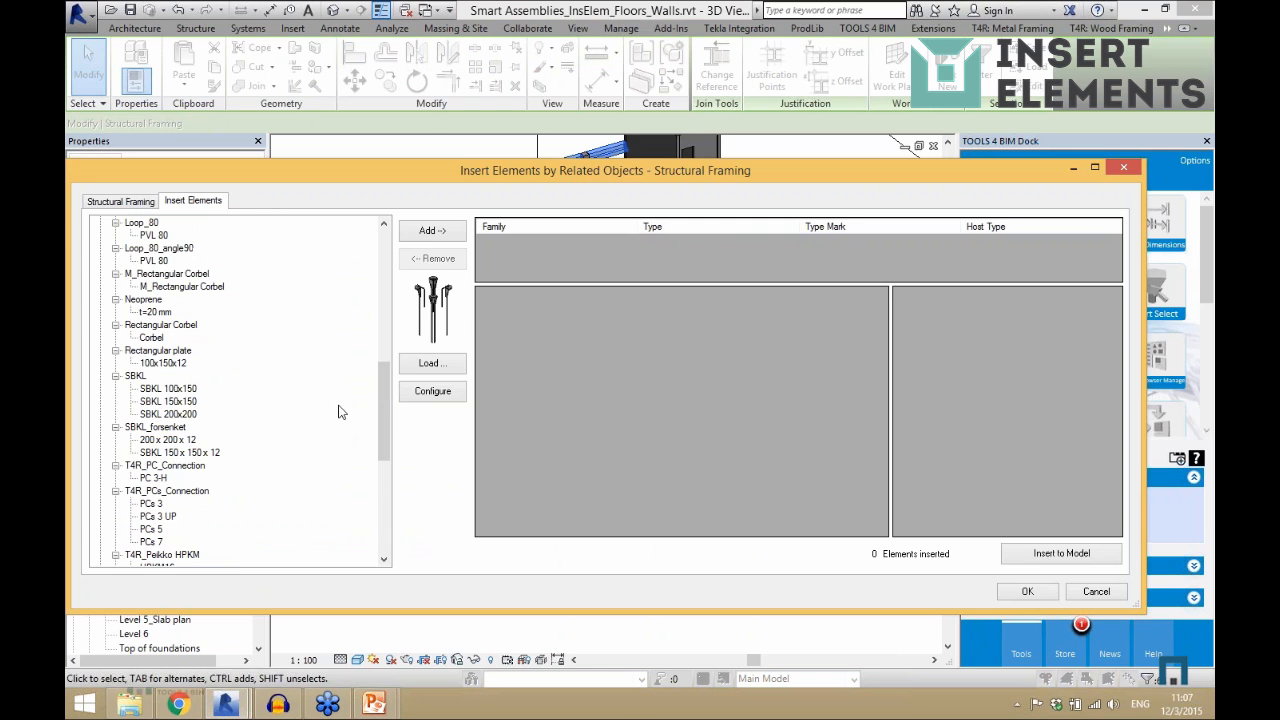
left_click_drag(378, 422, 380, 480)
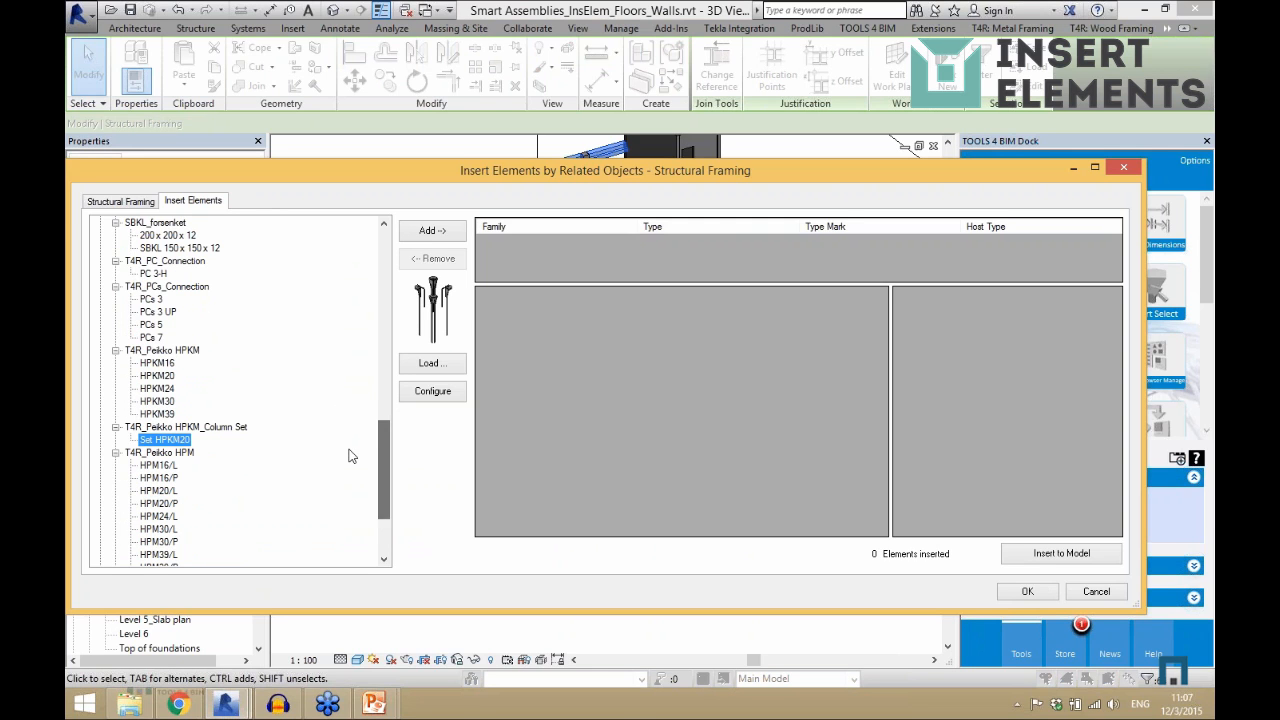
left_click(151, 299)
left_click(153, 274)
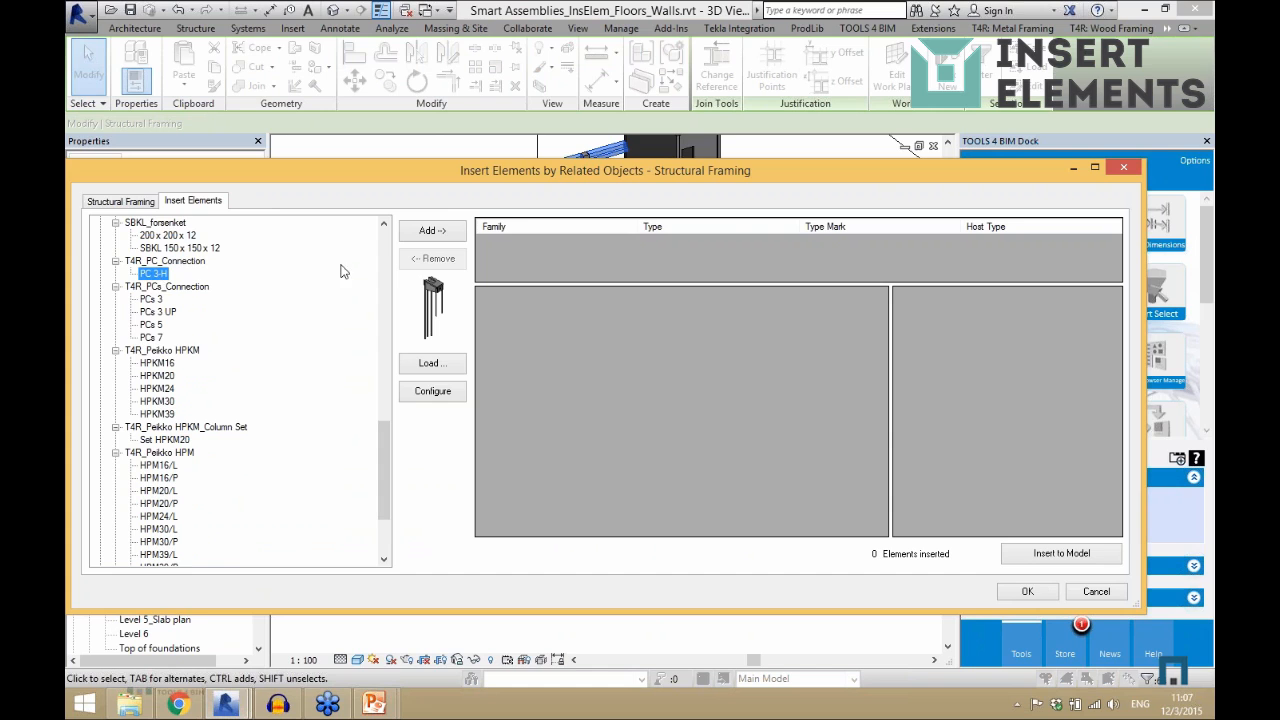
left_click(431, 232)
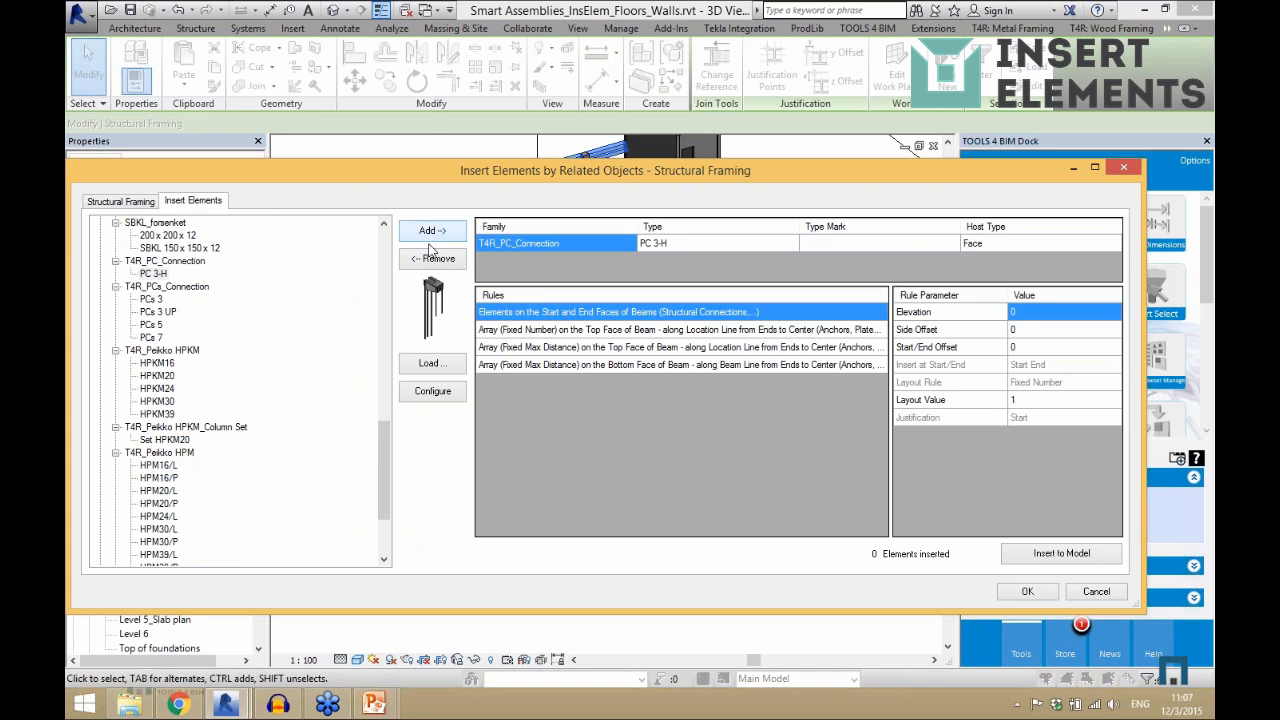
- Insert the PC 3-H connections using the rule Elements on the Start and End Faces of Beams, and clear the girder selection
left_click(491, 330)
left_click(505, 347)
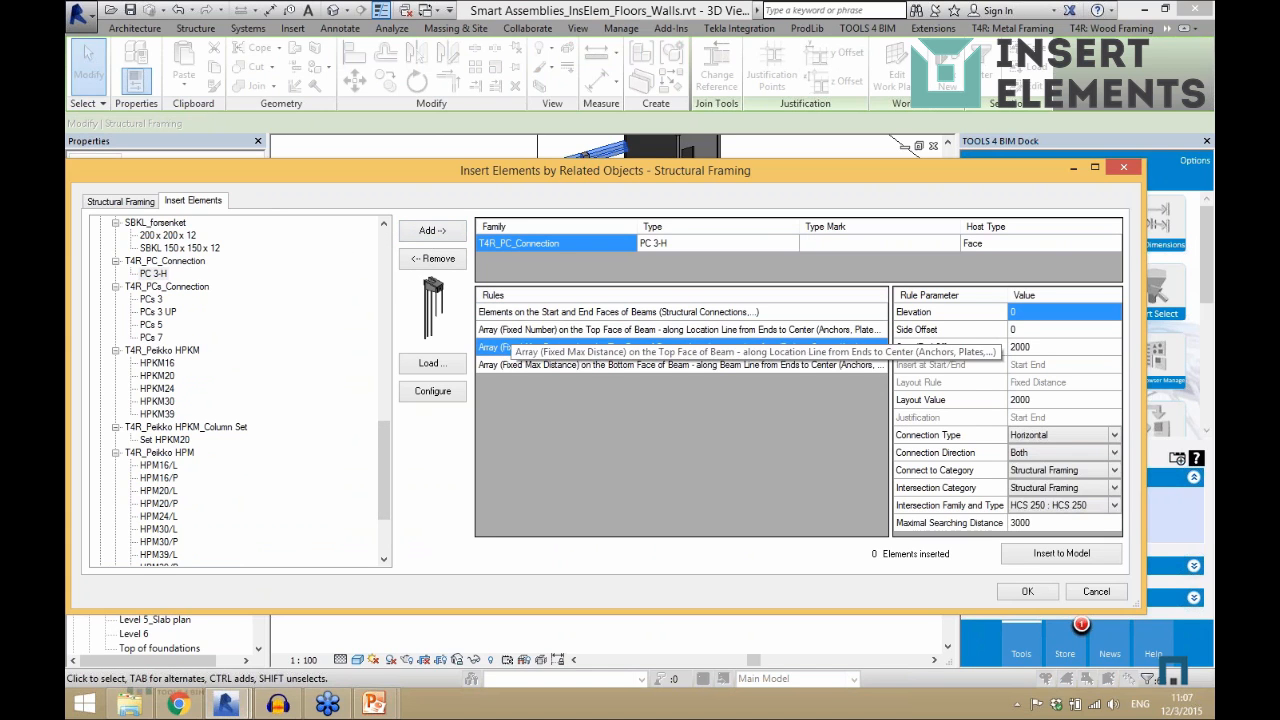
left_click(515, 367)
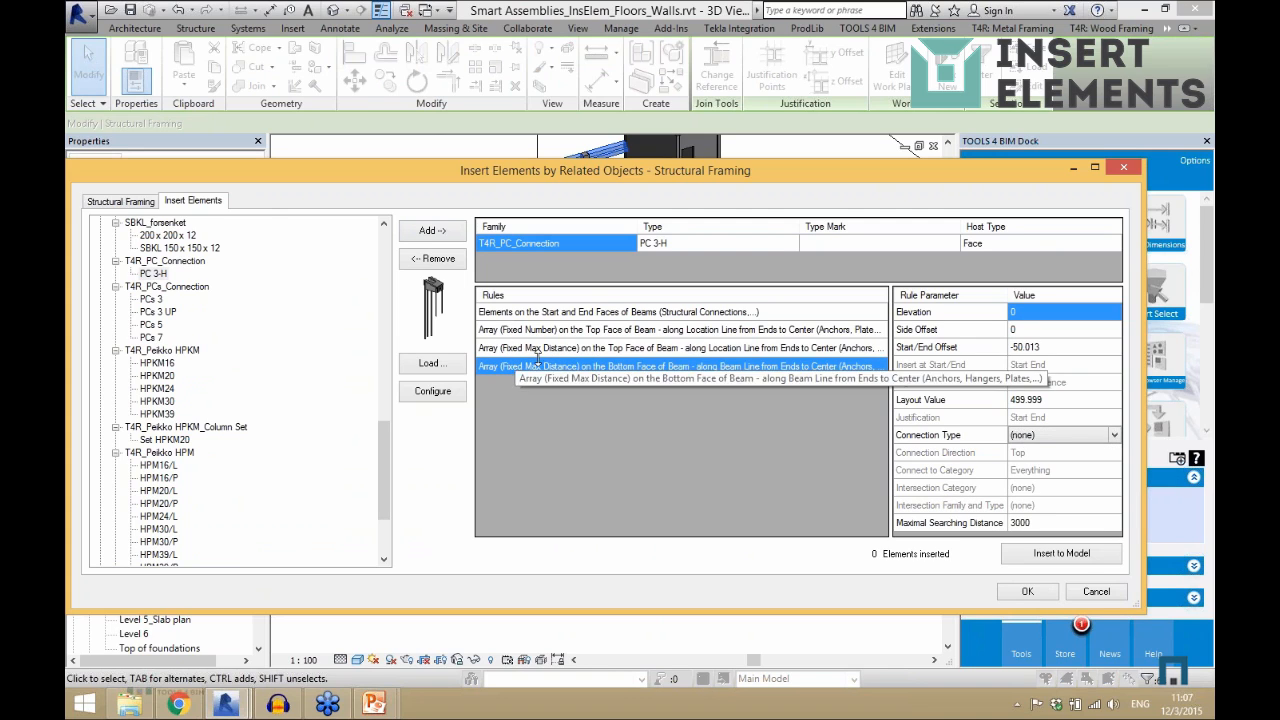
left_click(541, 313)
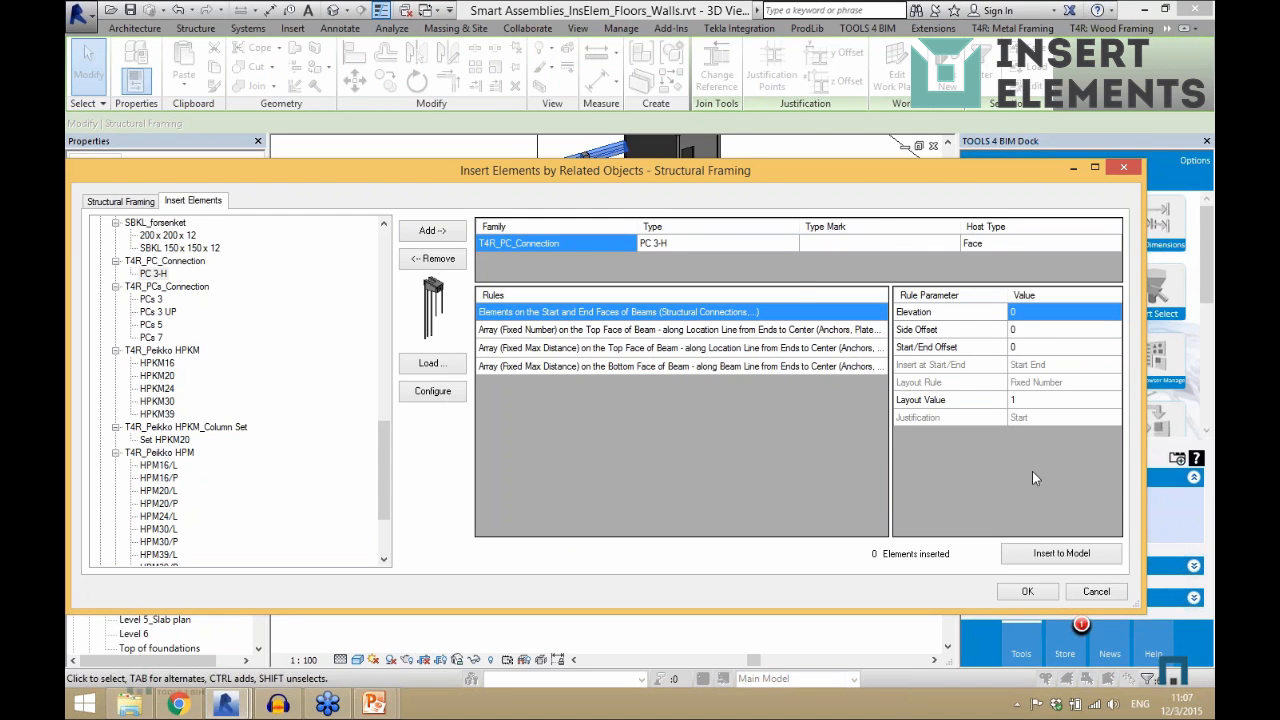
left_click(1040, 557)
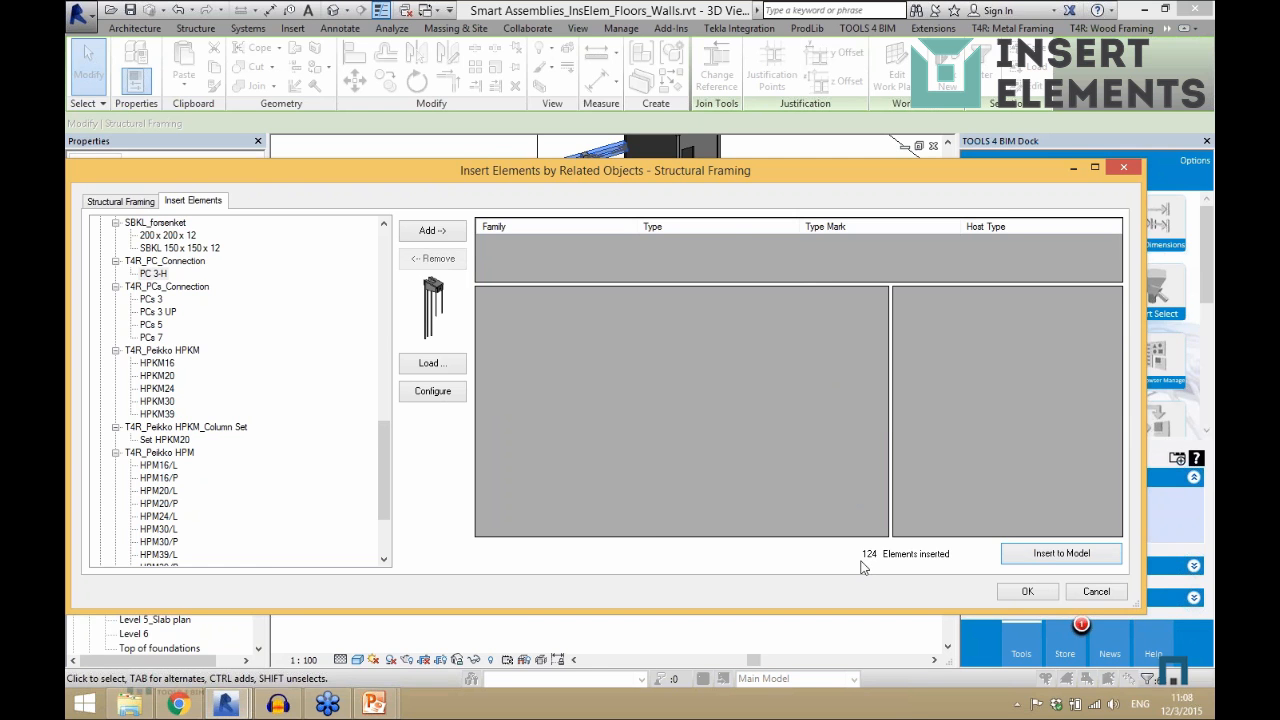
left_click(1022, 591)
key("Escape")
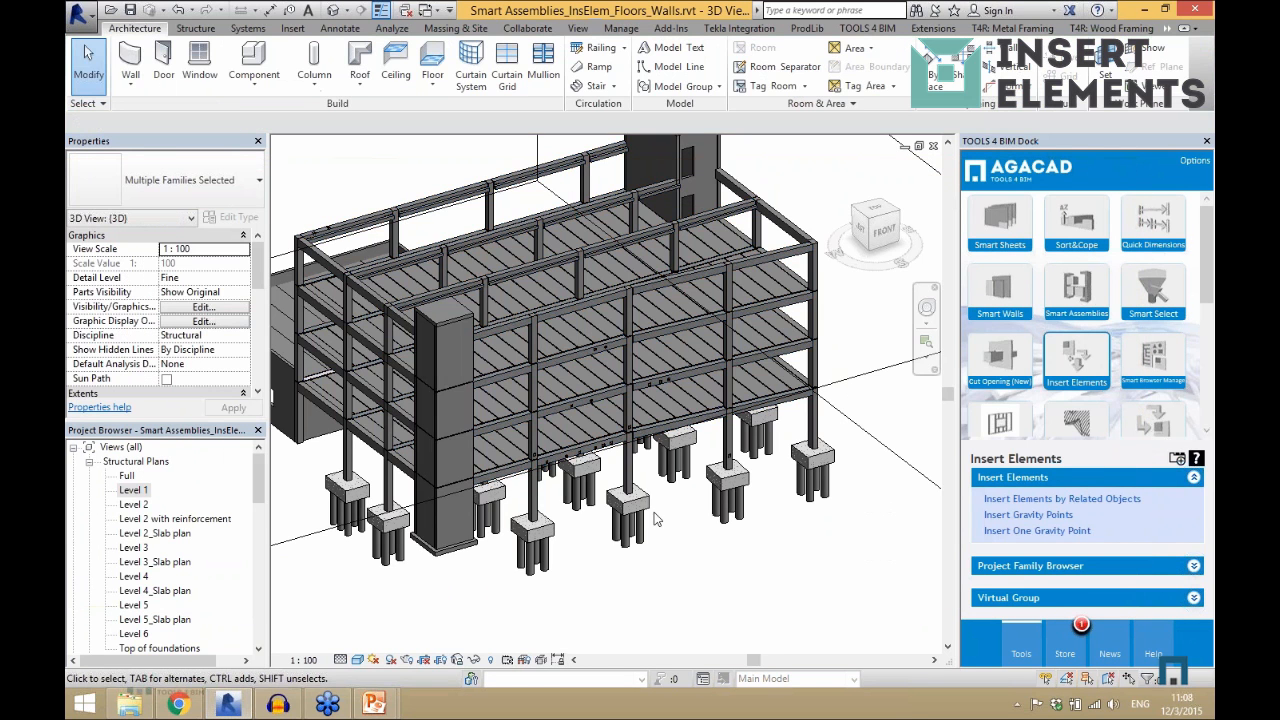
- Open the 3D Shade view and inspect one PC 3-H connection up close at a beam end beside a column
scroll(572, 480, "up", 2)
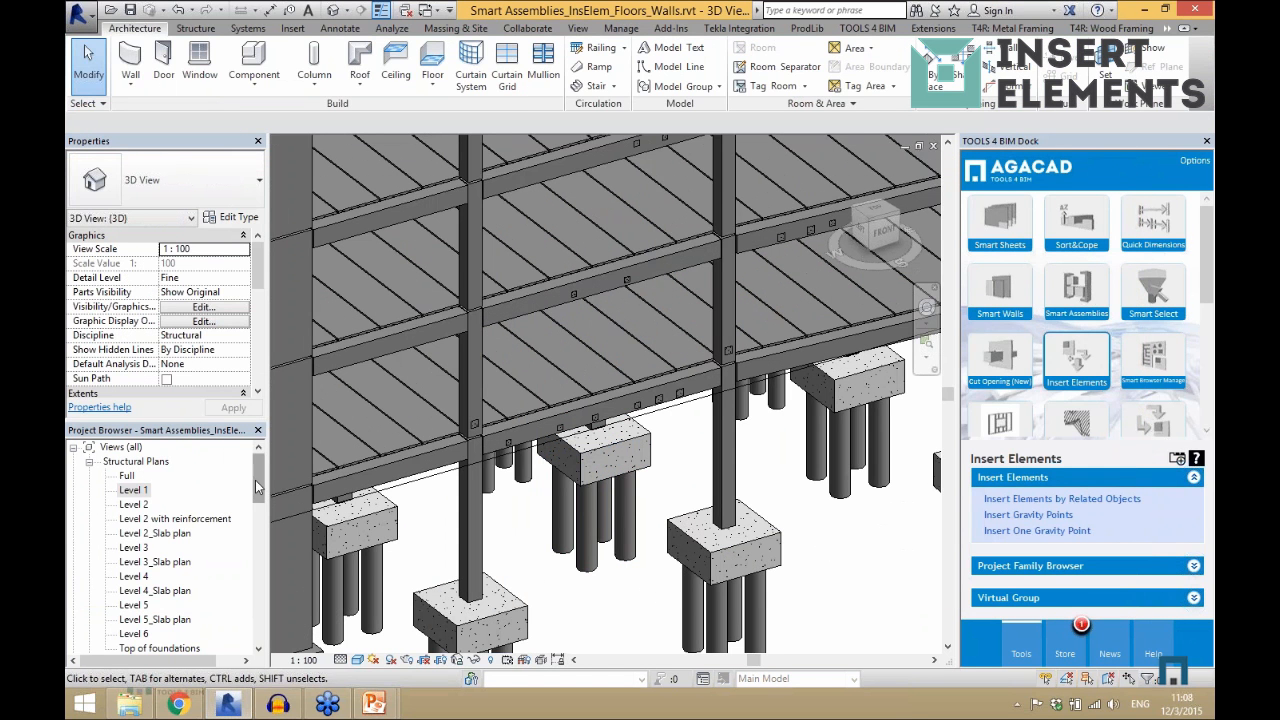
left_click_drag(255, 480, 254, 535)
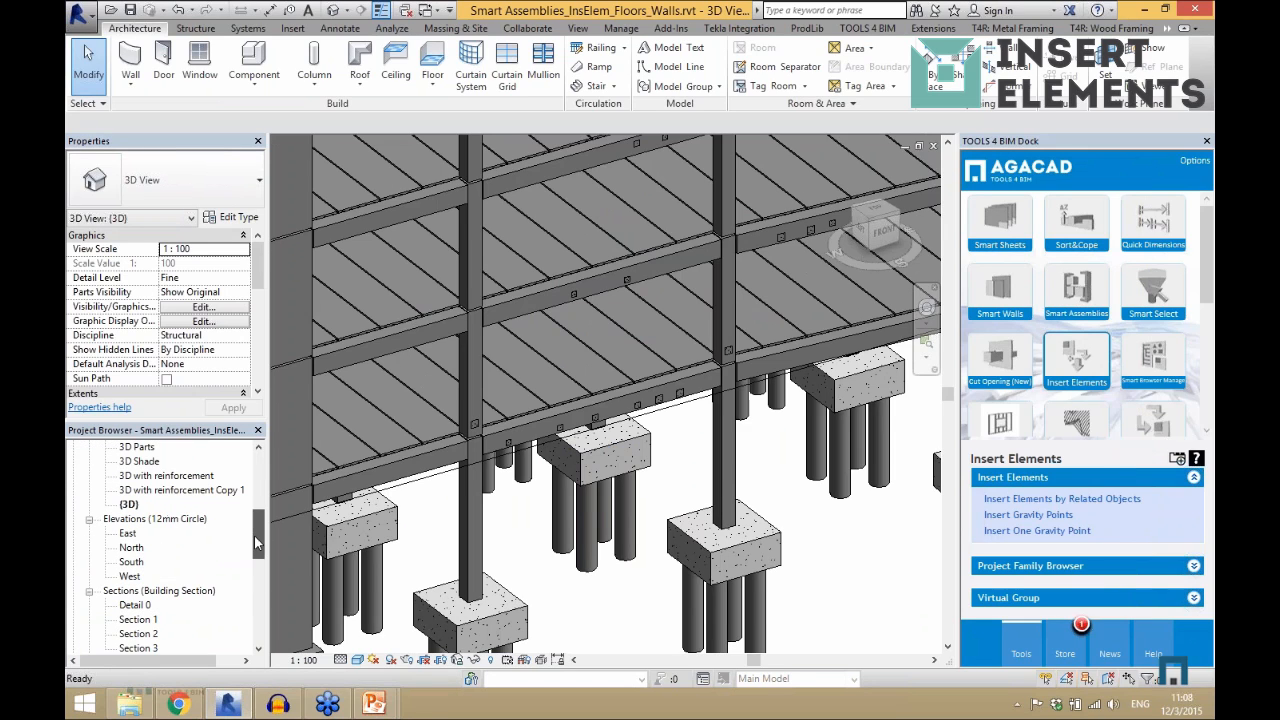
double_click(139, 461)
left_click(645, 565)
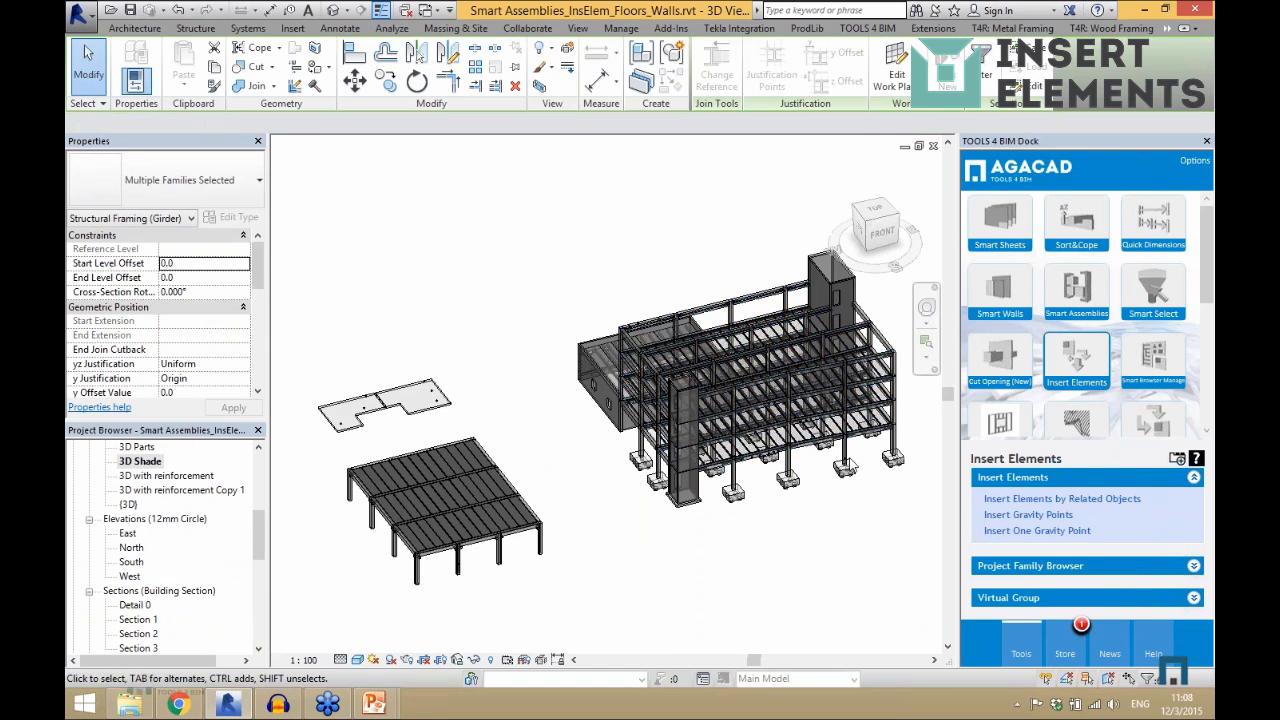
scroll(845, 440, "up", 3)
scroll(543, 388, "up", 5)
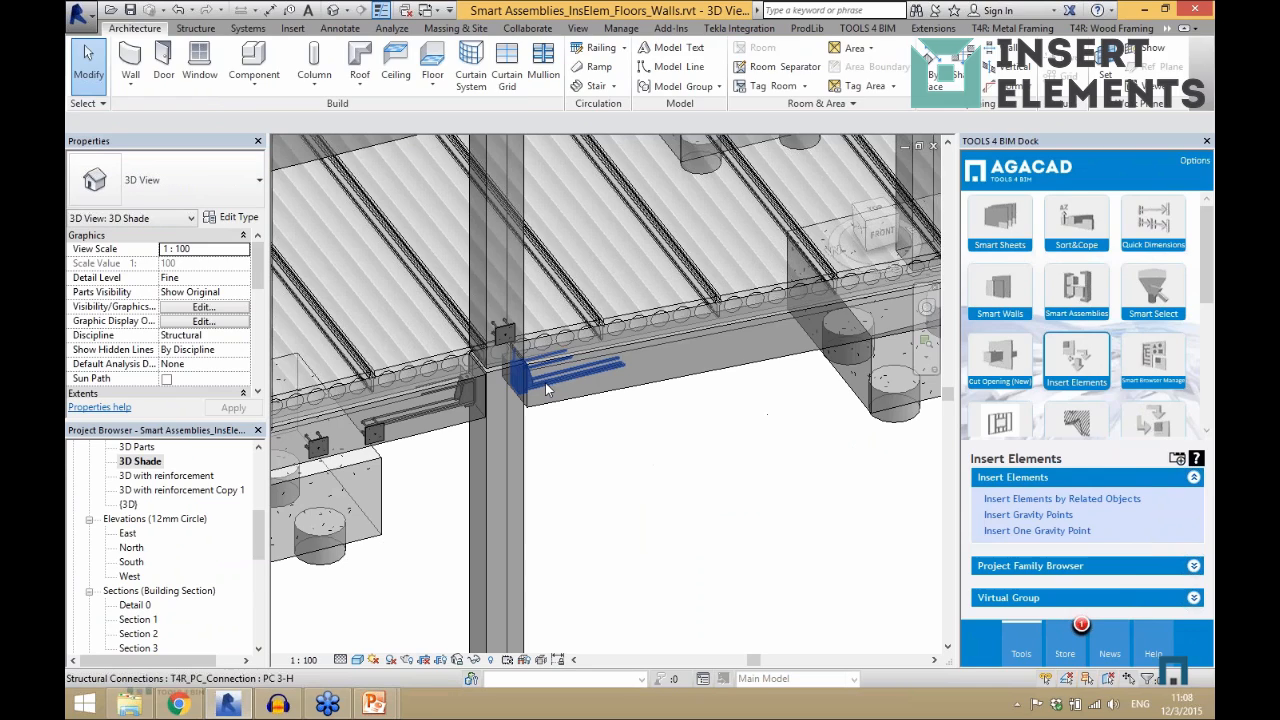
left_click(543, 388)
middle_click_drag(545, 385, 600, 440, "shift")
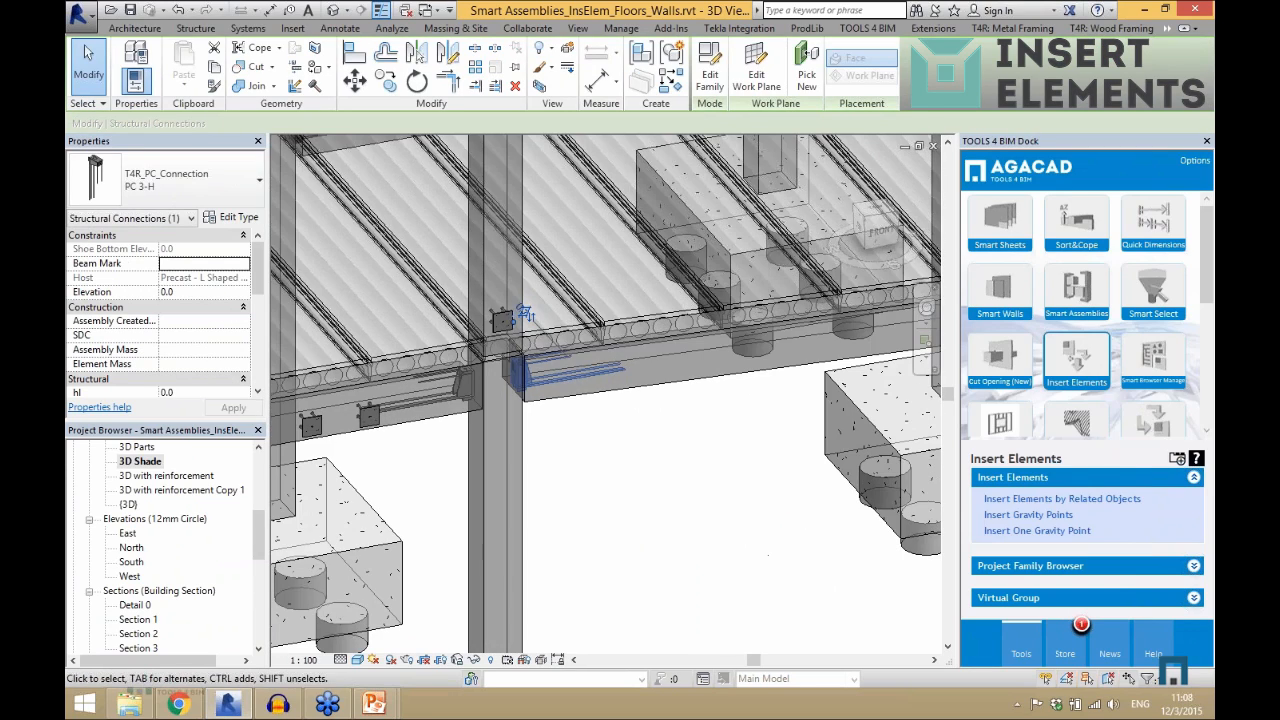
scroll(543, 415, "up", 3)
scroll(505, 351, "up", 2)
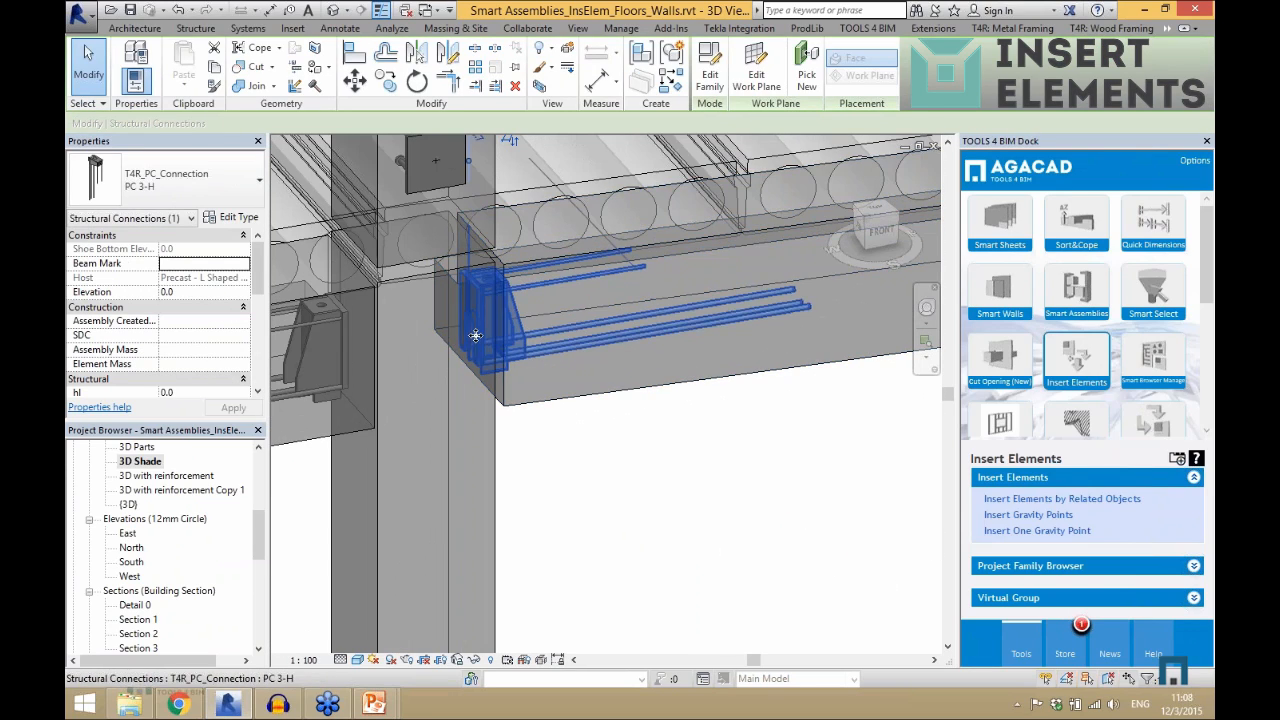
- Examine the PC 3-H connections at the girder ends along the building's front columns, both up close and in overview
scroll(391, 384, "down", 2)
scroll(389, 380, "down", 4)
scroll(867, 315, "up", 4)
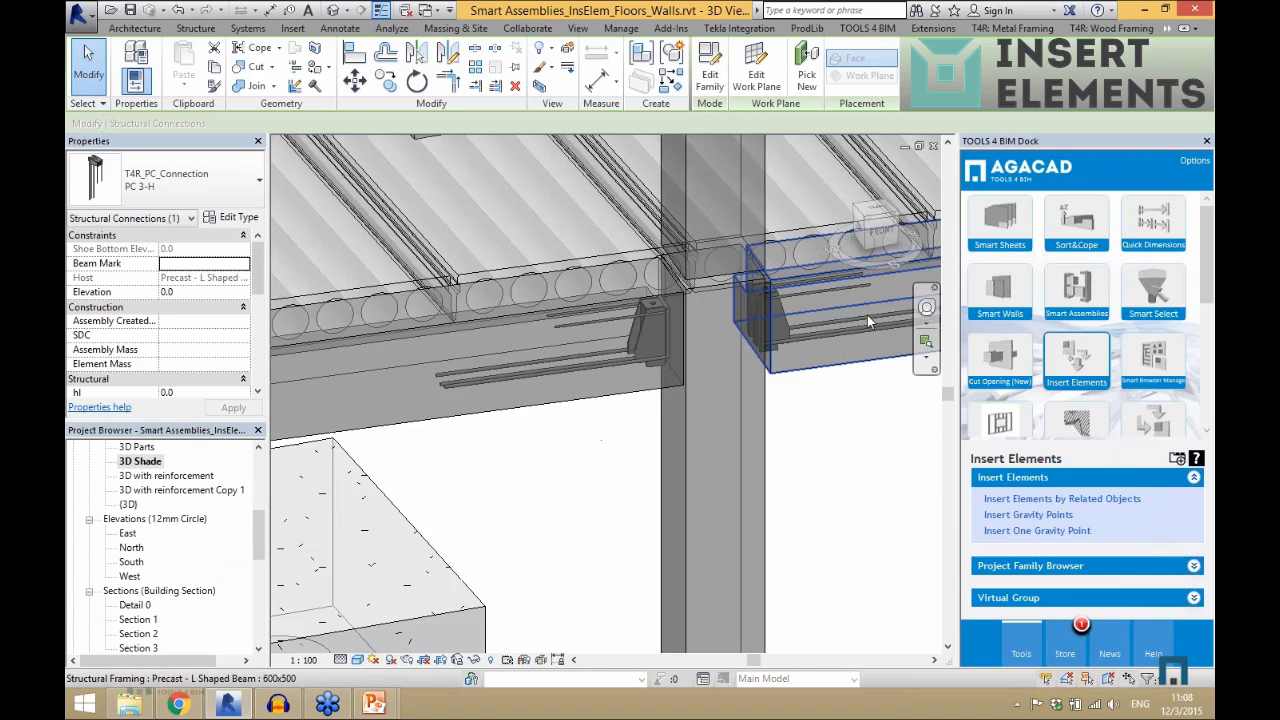
scroll(761, 350, "down", 4)
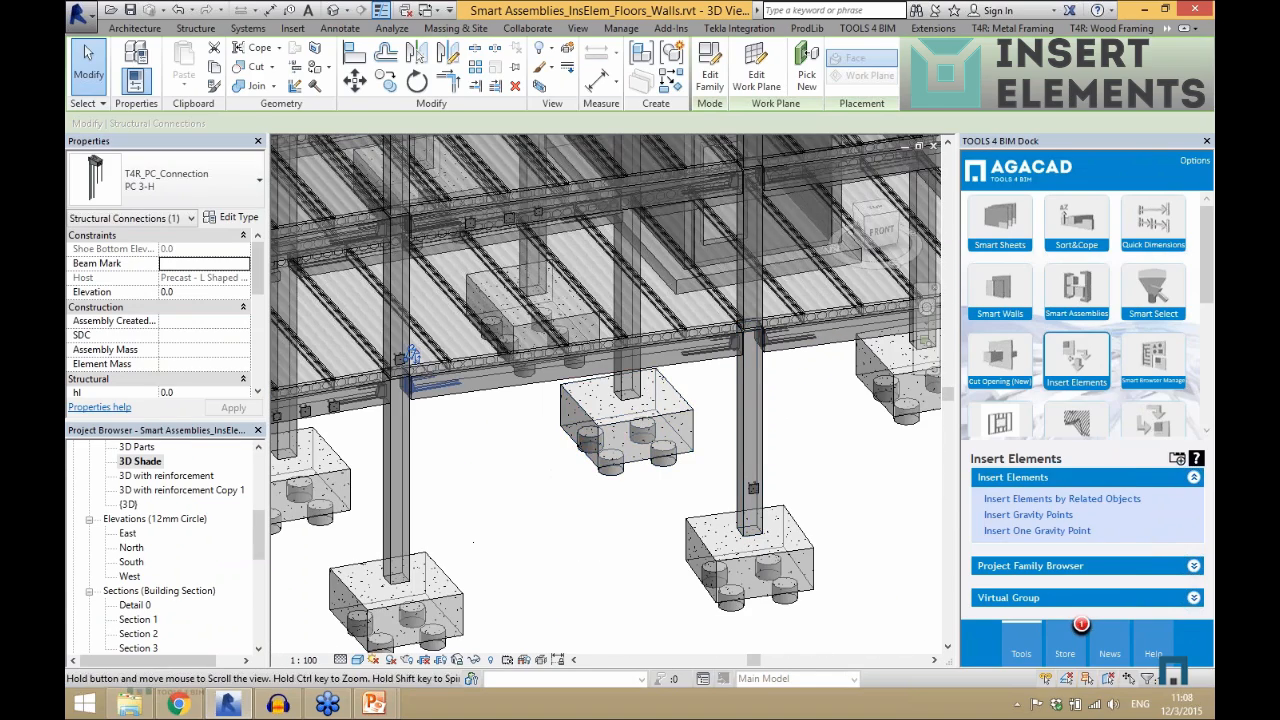
scroll(657, 415, "up", 2)
left_click(624, 444)
scroll(630, 441, "down", 3)
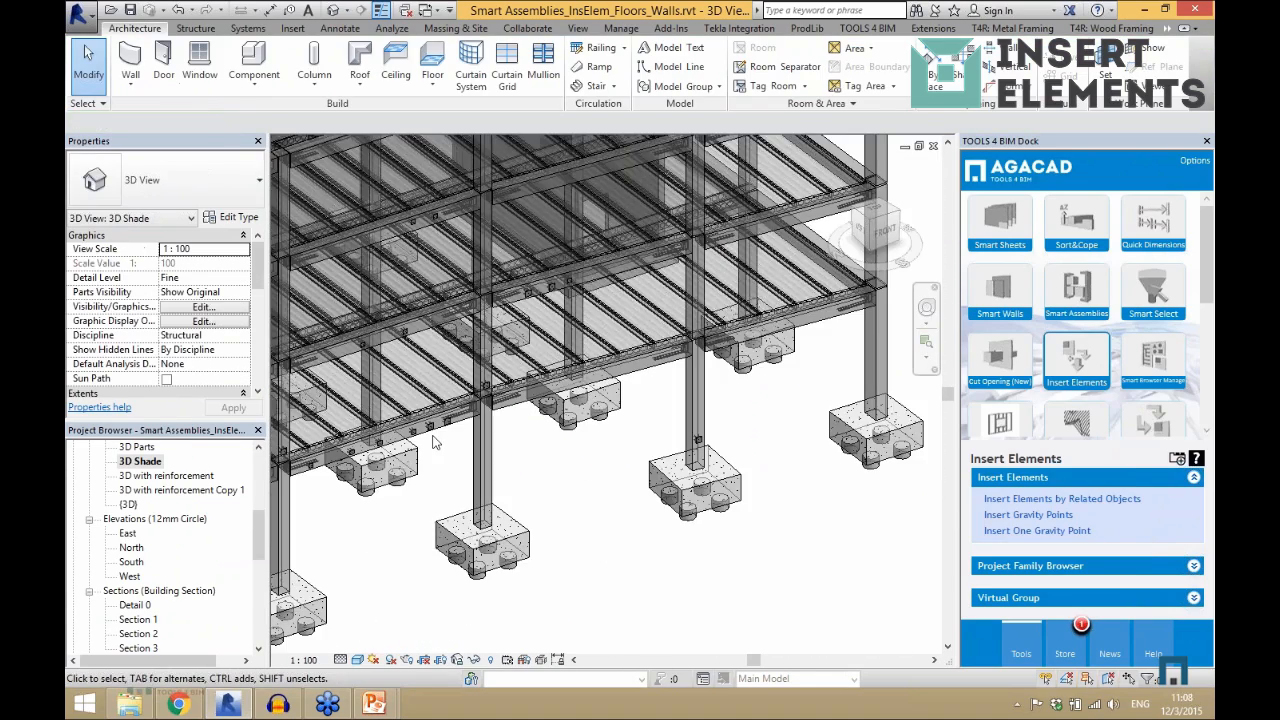
scroll(444, 434, "up", 3)
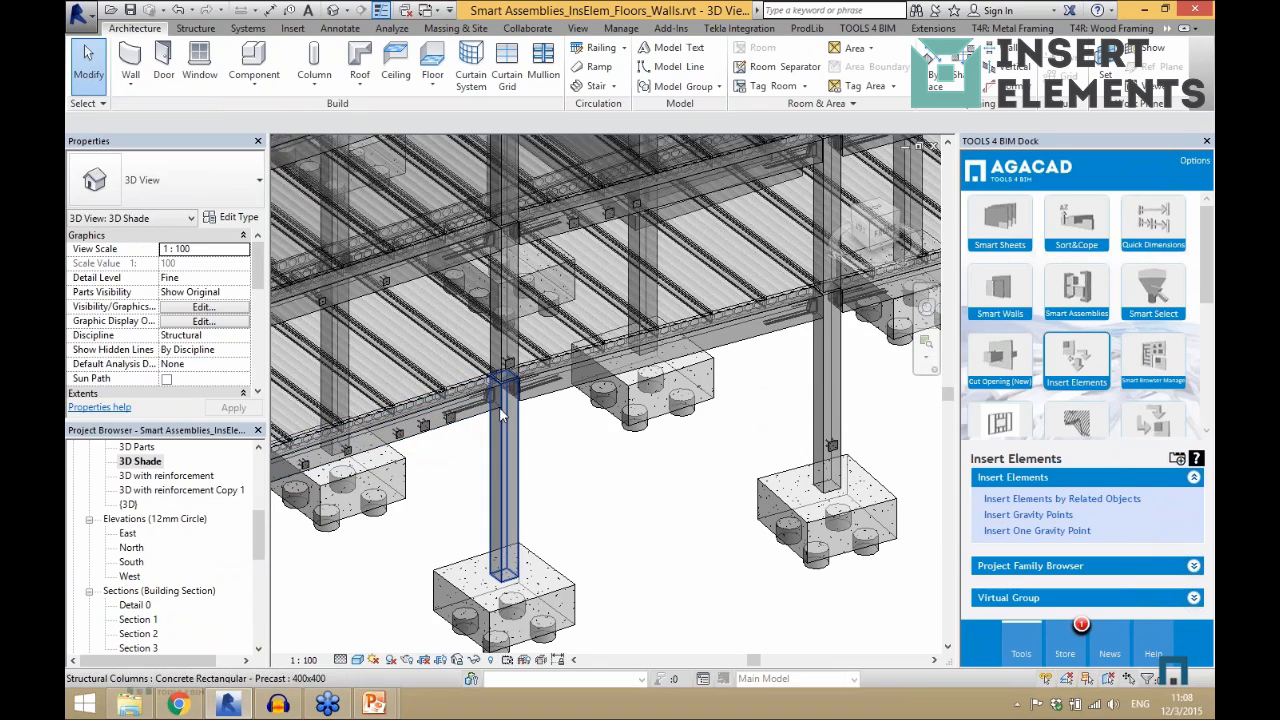
scroll(565, 421, "down", 3)
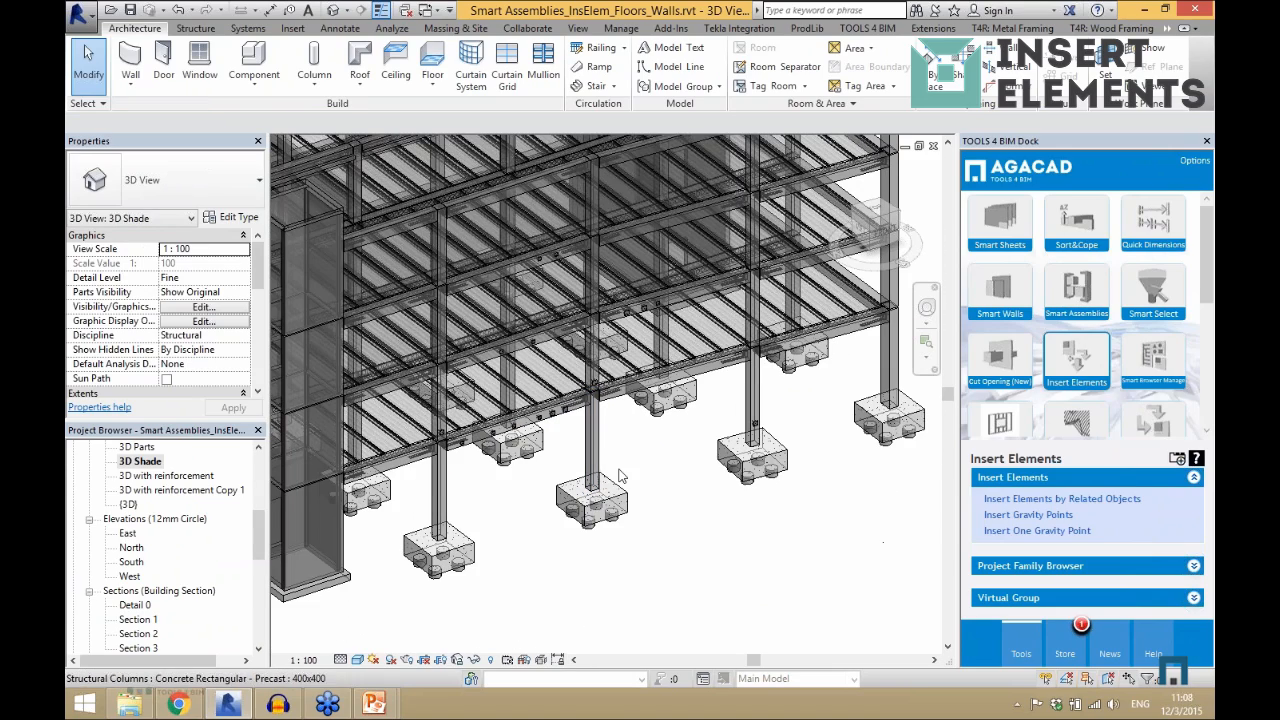
middle_click_drag(565, 421, 610, 430, "shift")
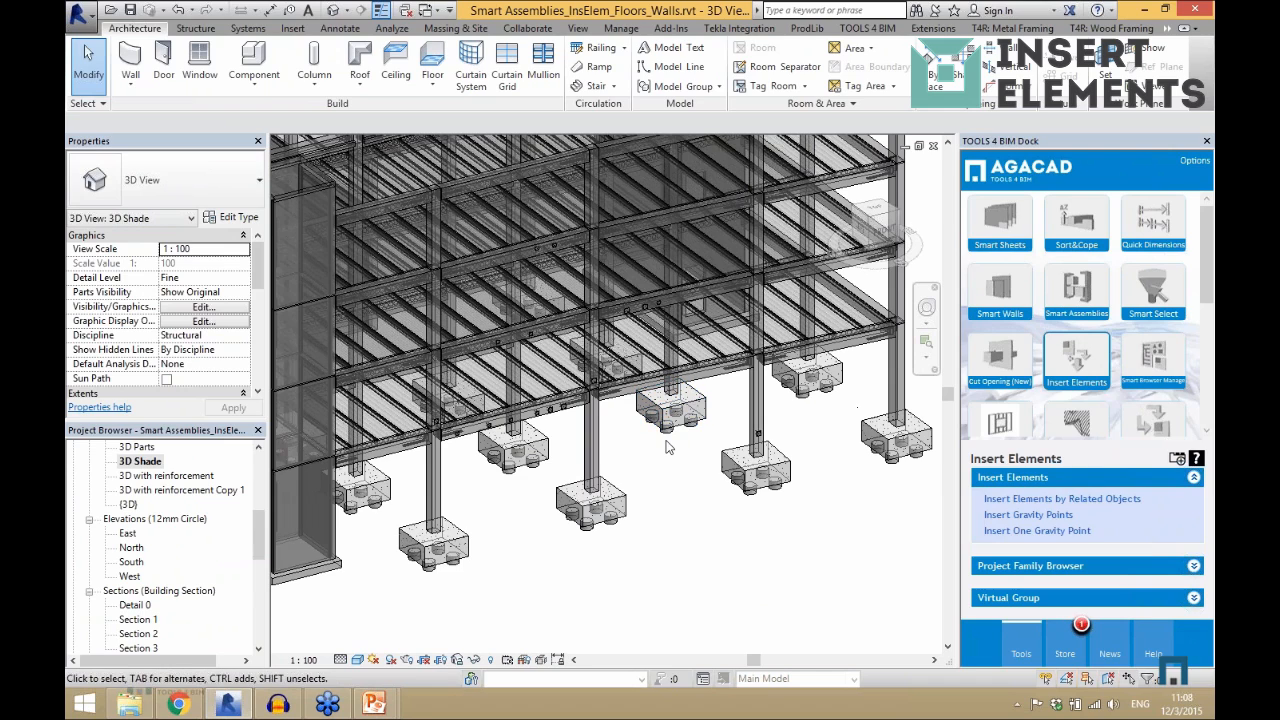
scroll(684, 450, "up", 2)
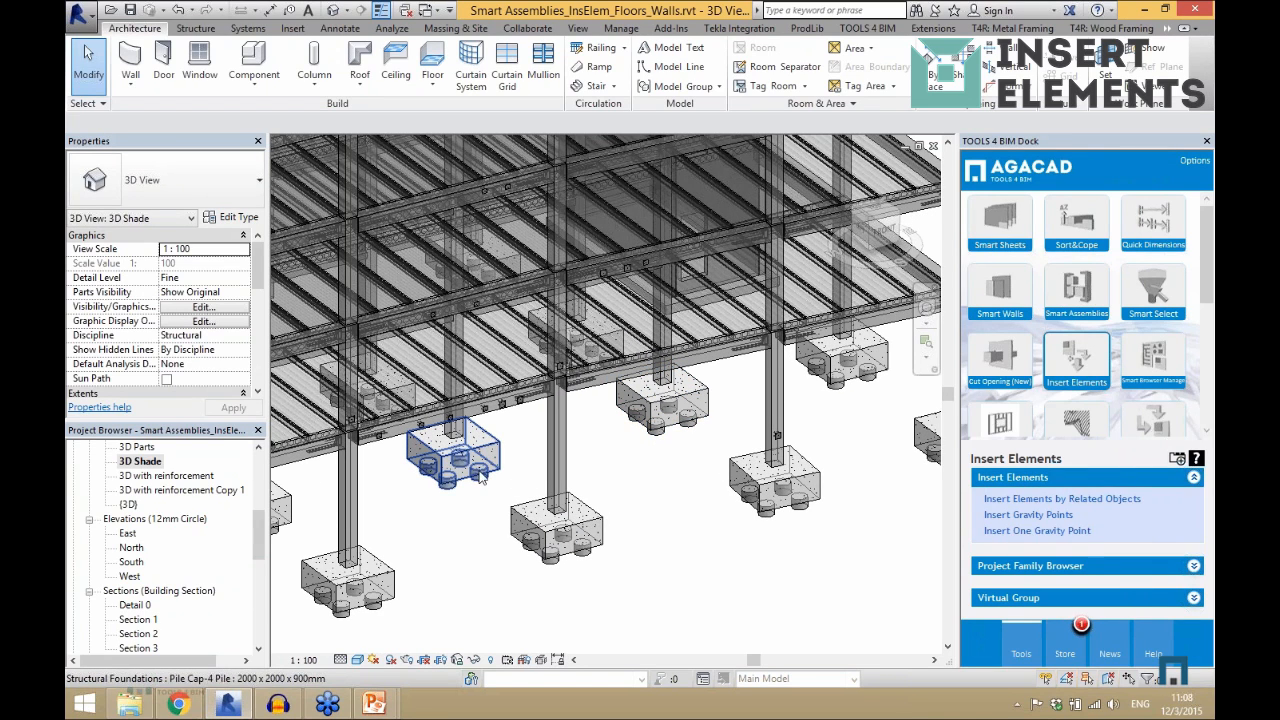
scroll(700, 455, "down", 5)
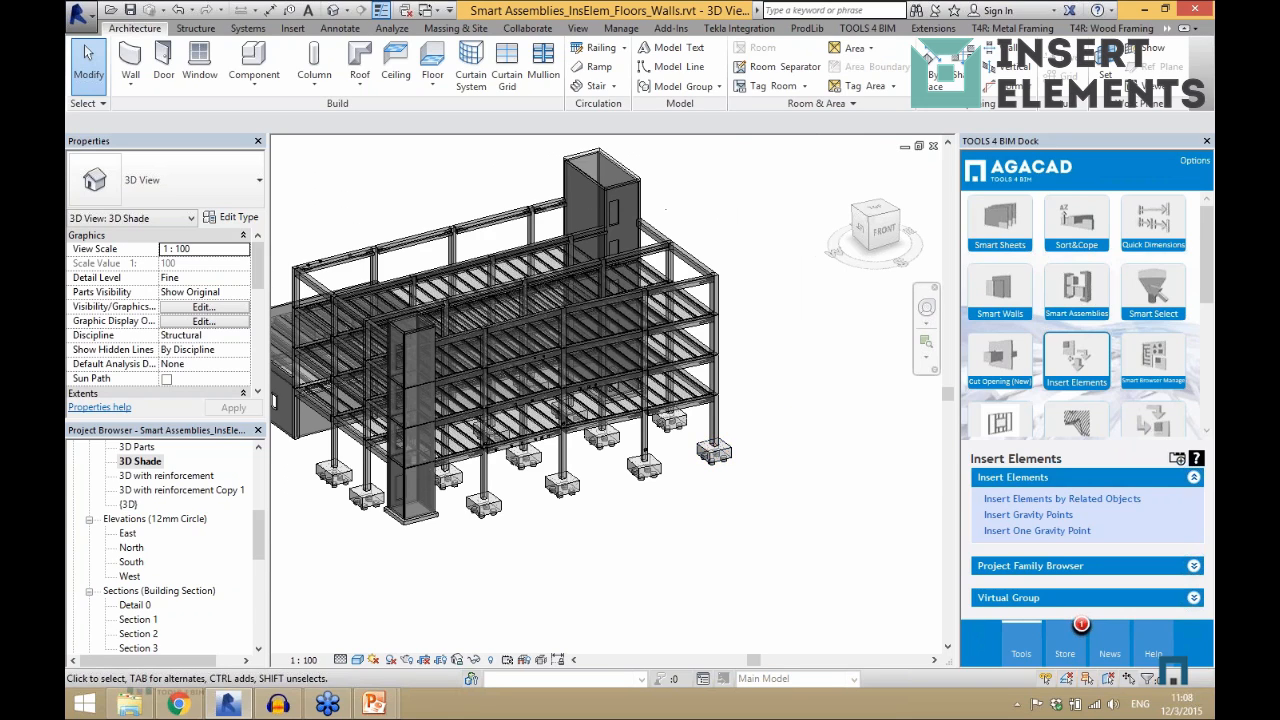
scroll(585, 460, "up", 5)
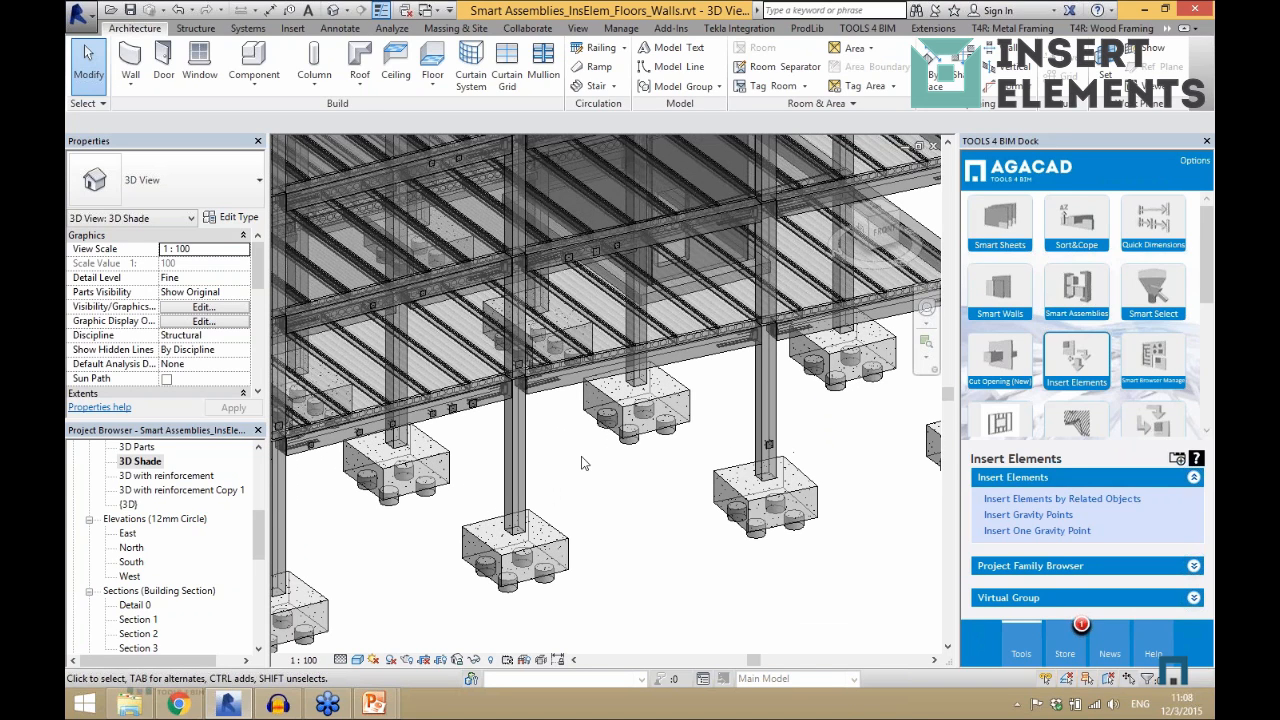
scroll(585, 463, "down", 5)
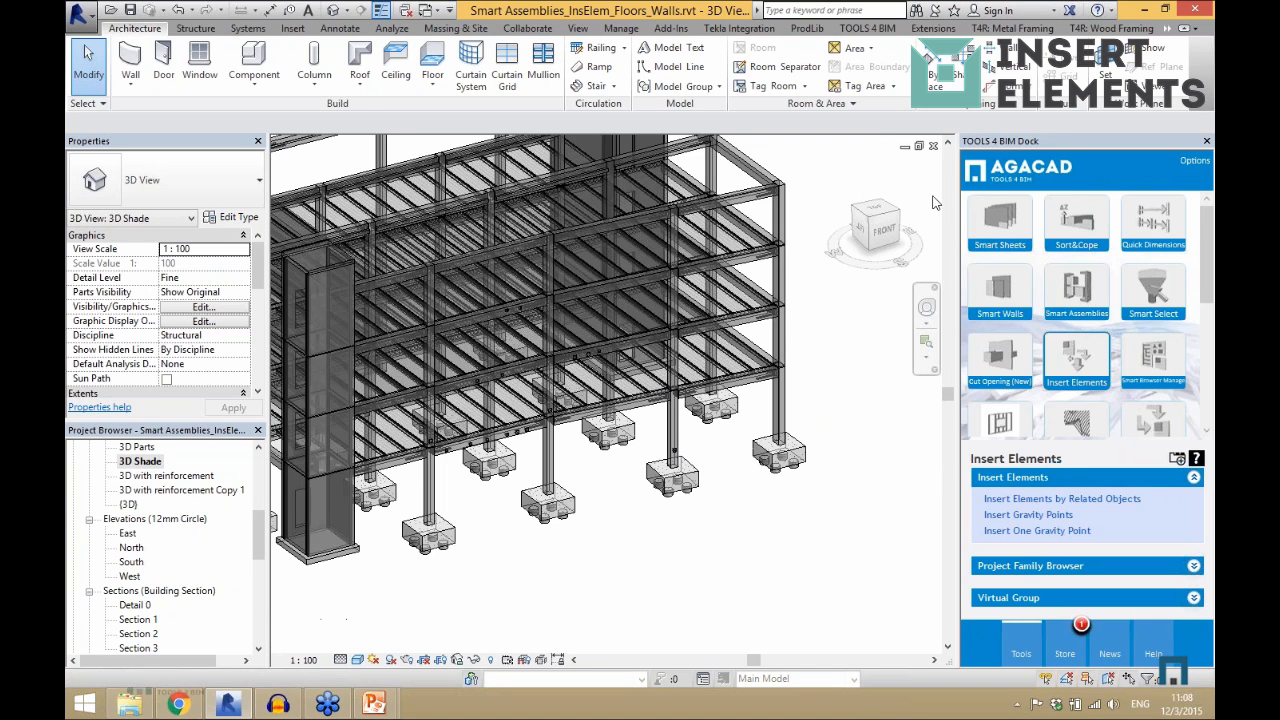
- In a top view, select the precast building with its foundations and filter the selection down to Structural Columns only
left_click(875, 215)
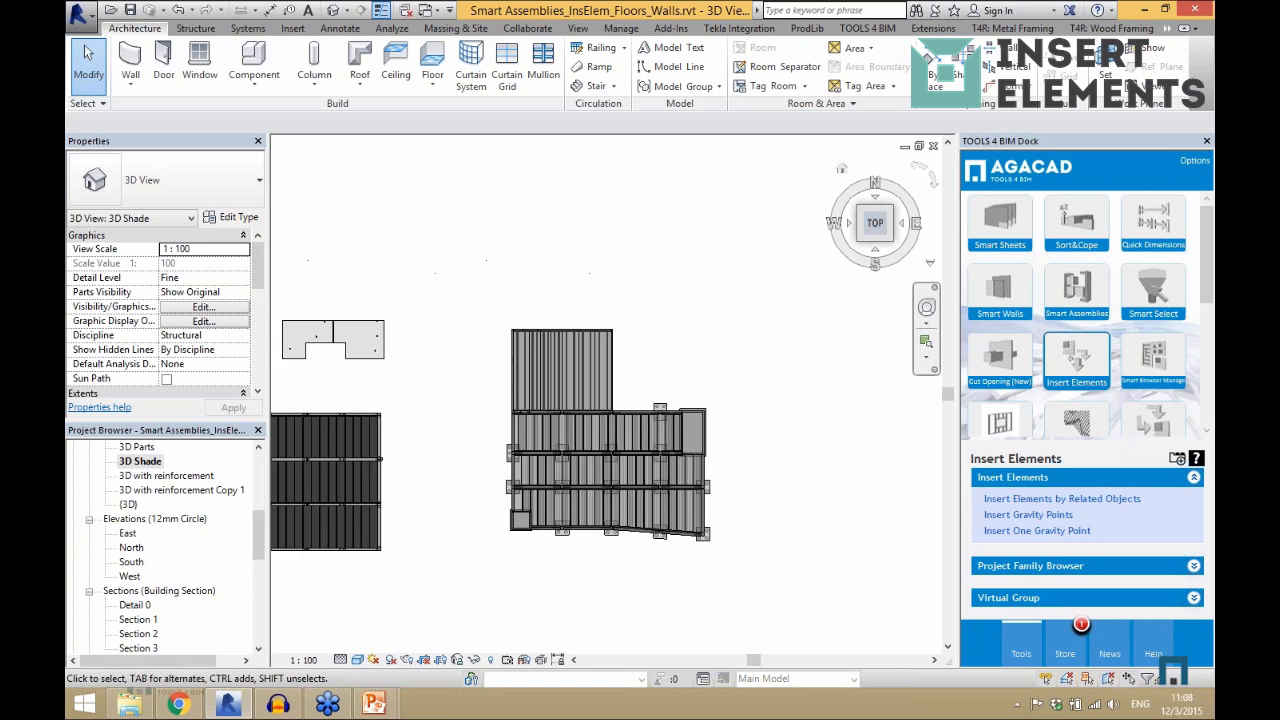
left_click_drag(798, 576, 369, 288)
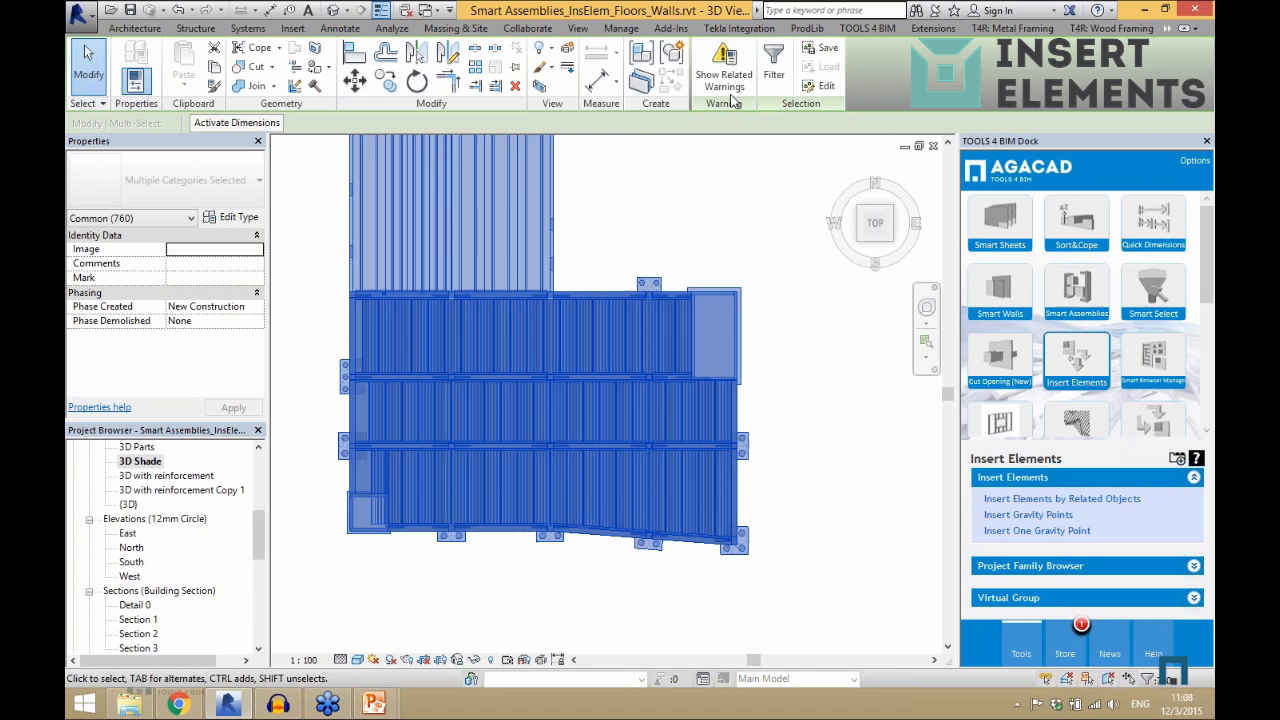
left_click(773, 65)
left_click(726, 274)
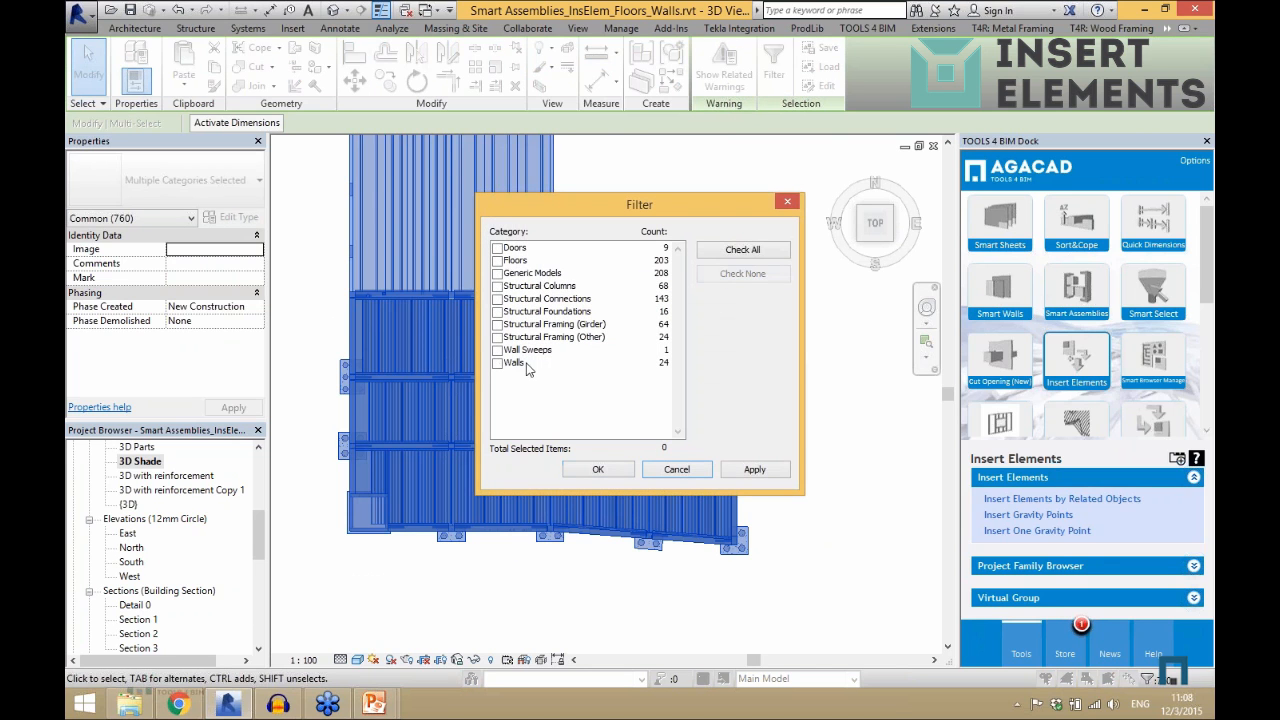
left_click(497, 286)
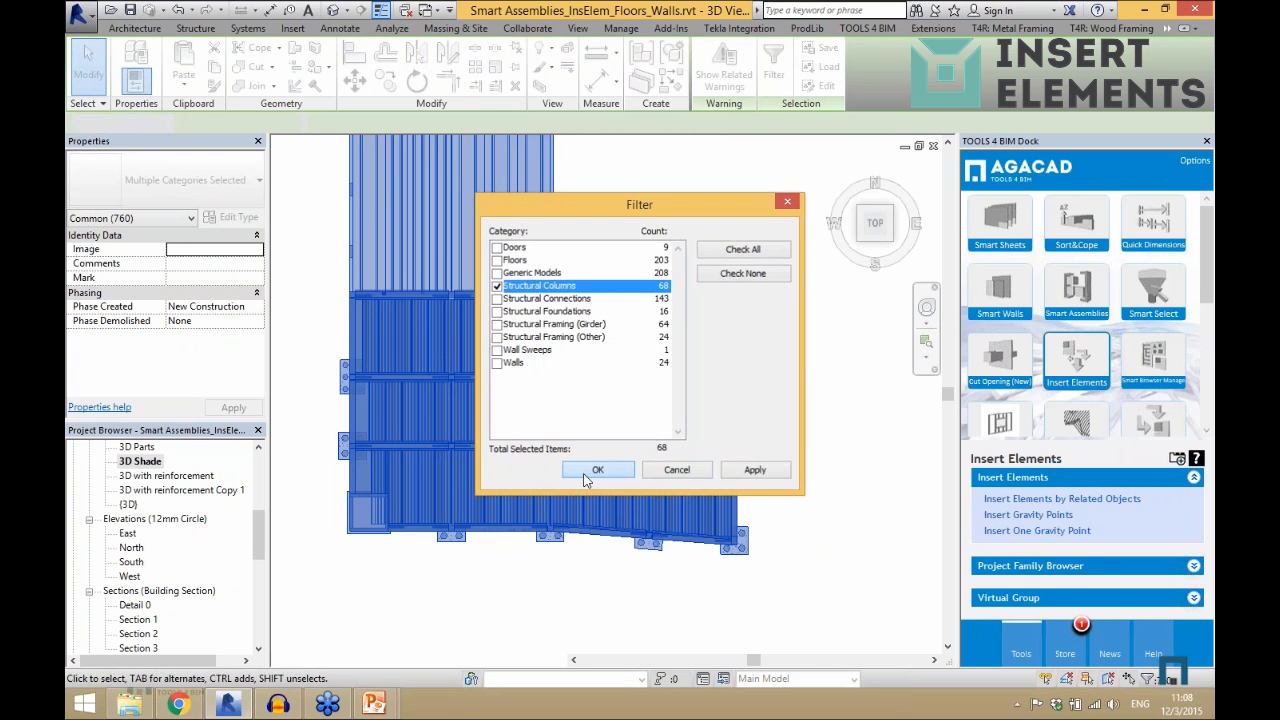
left_click(597, 469)
scroll(680, 635, "up", 3)
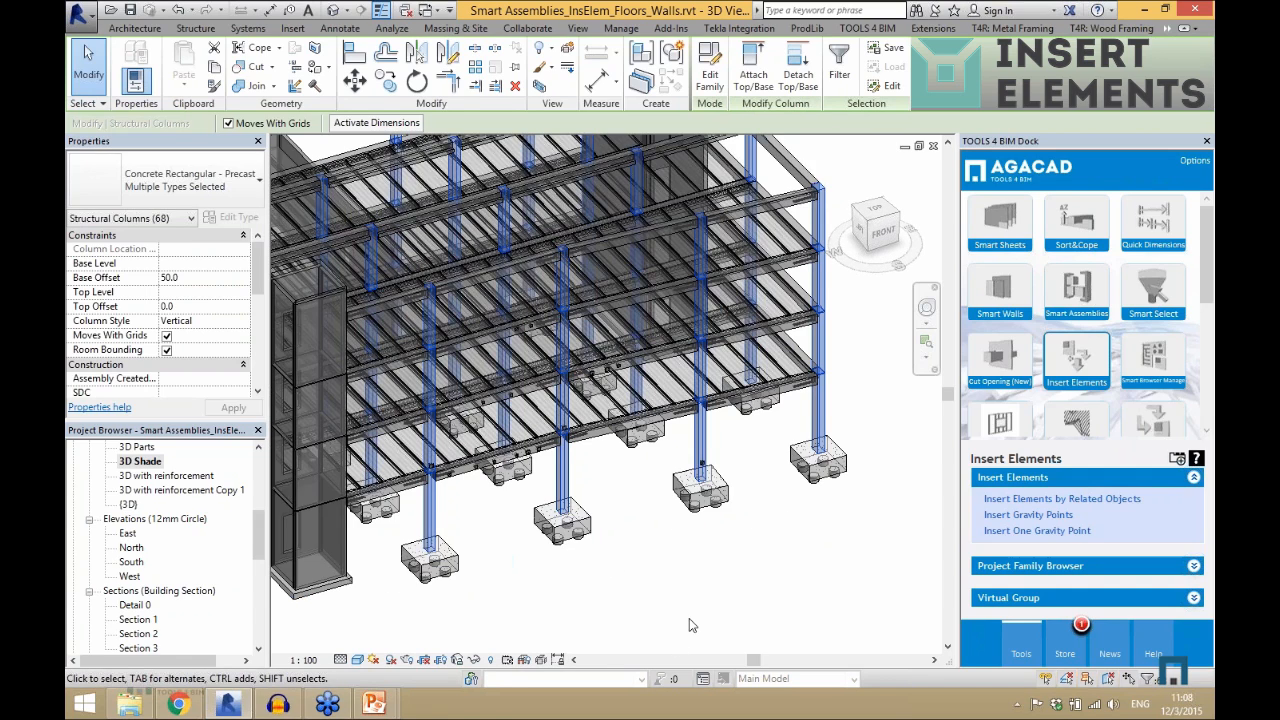
- Start Insert Elements by Related Objects for the selected columns and add the Set HPKM20 type of the T4R_Peikko HPKM_Column Set family
left_click(1022, 500)
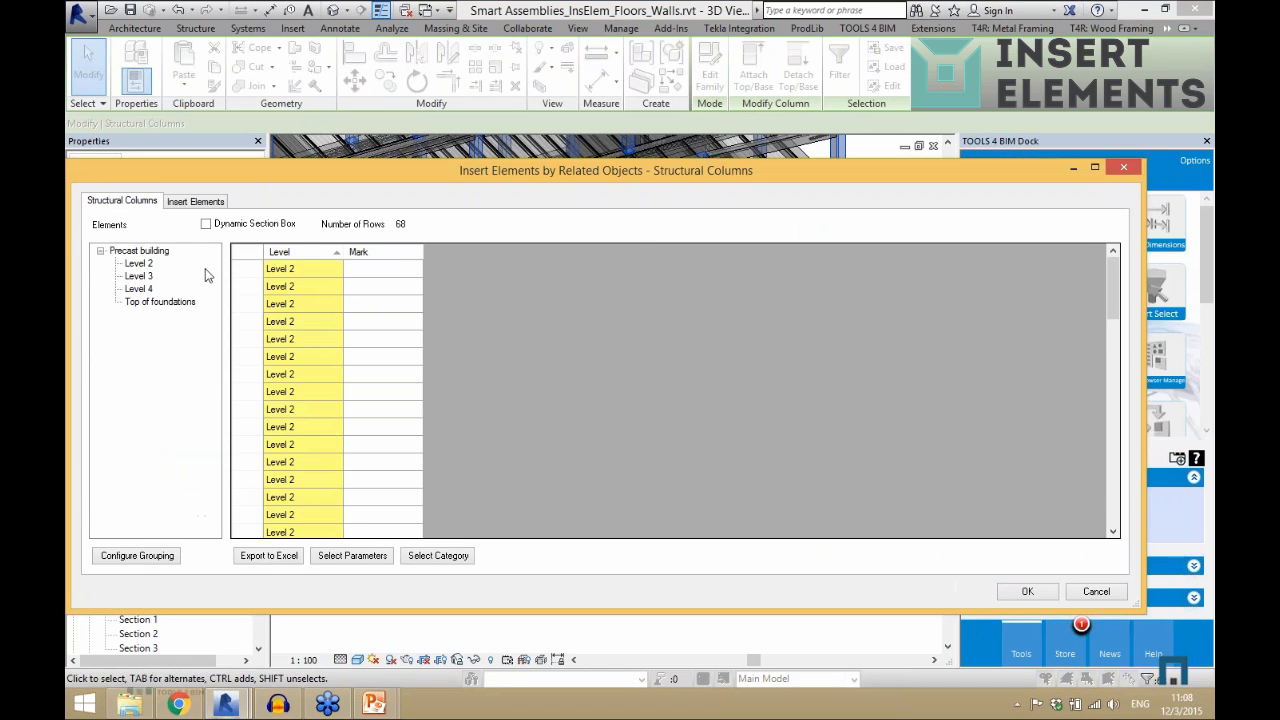
left_click(208, 203)
double_click(152, 261)
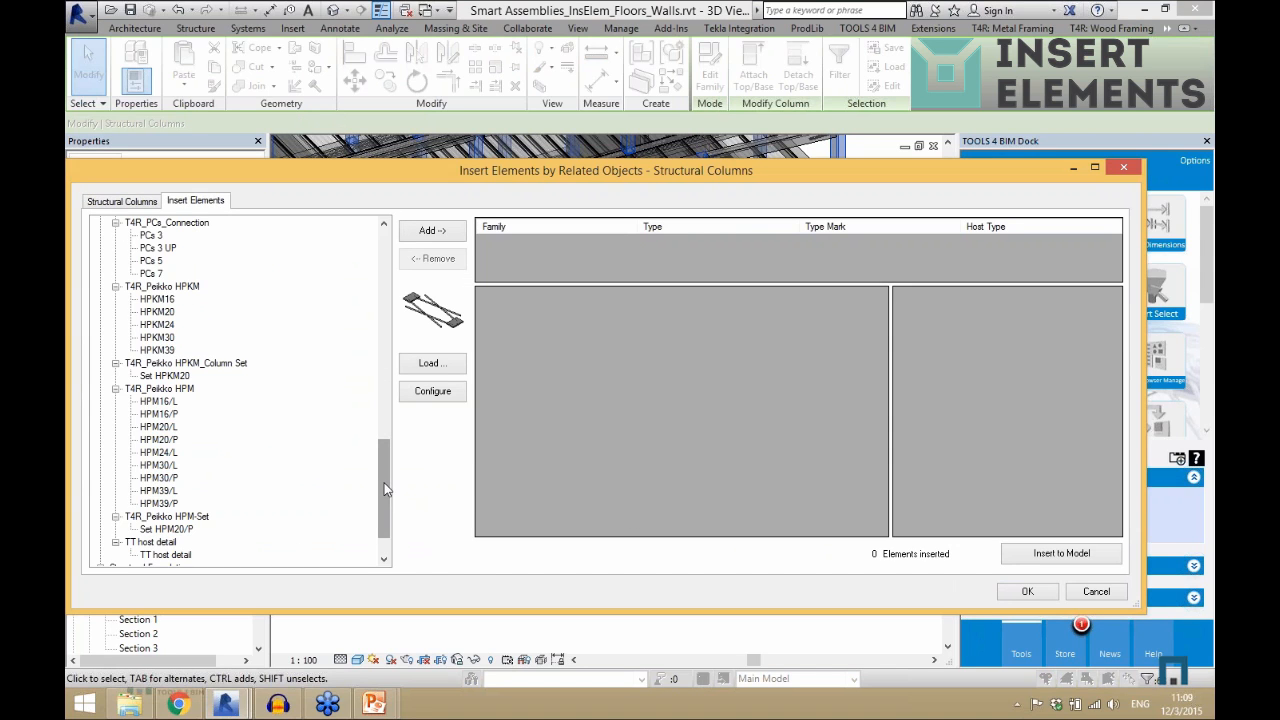
left_click_drag(386, 489, 386, 487)
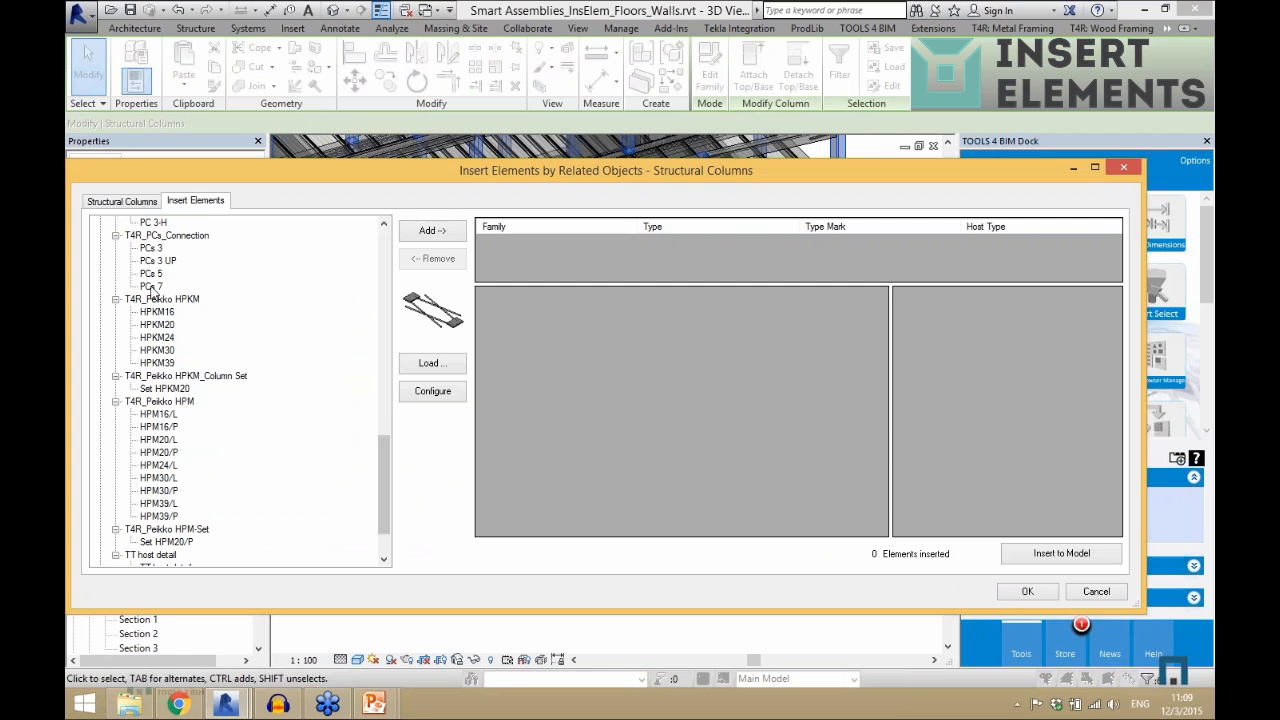
left_click(186, 390)
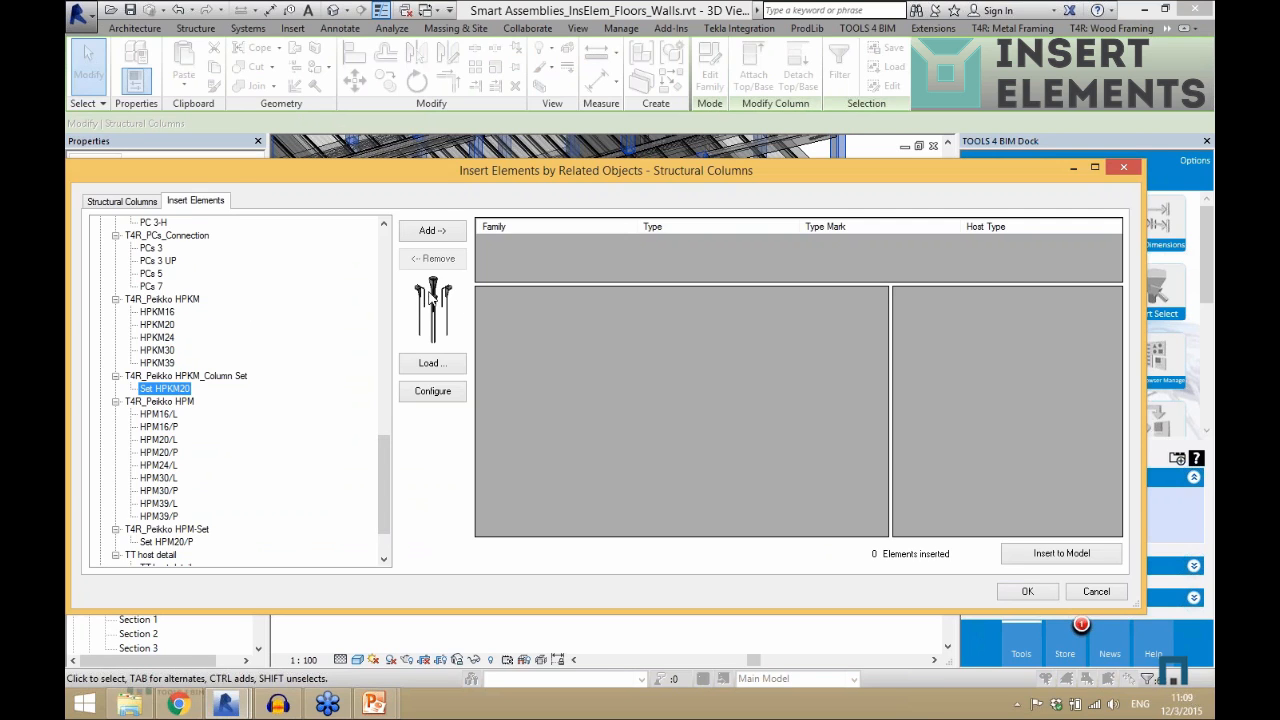
left_click(458, 233)
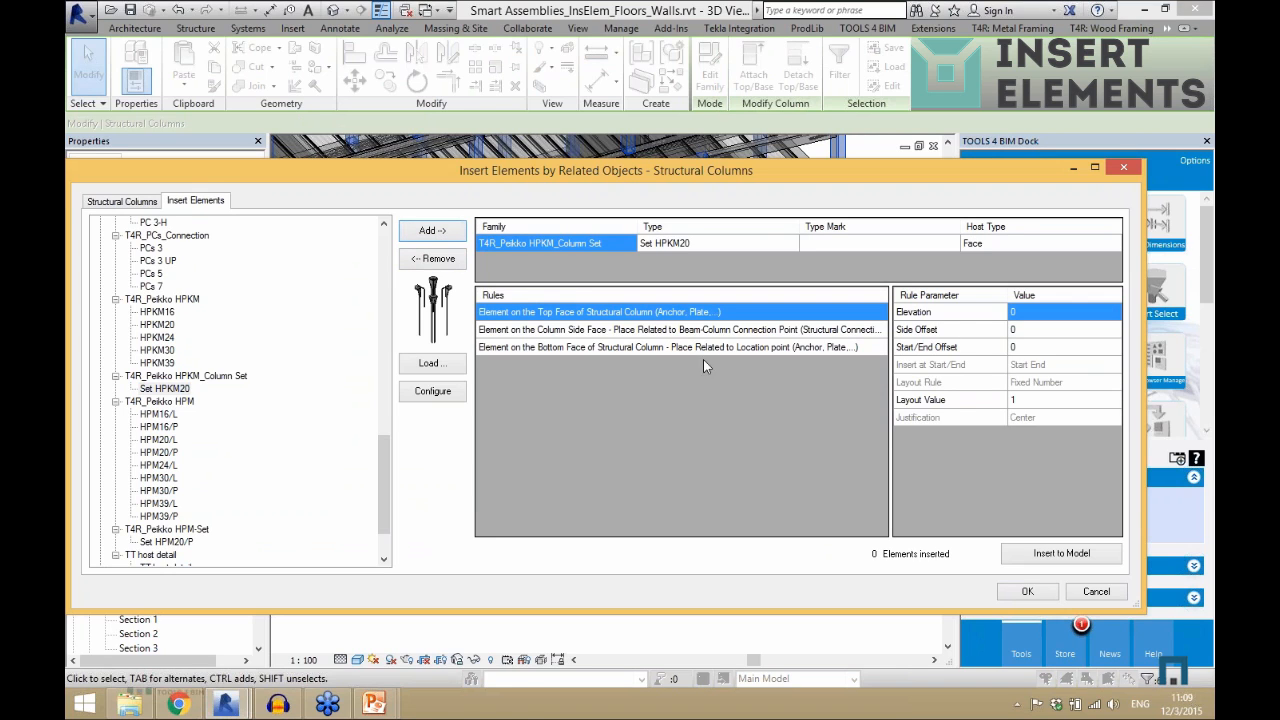
- Insert the HPKM20 sets using the rule Element on the Bottom Face of Structural Column - Place Related to Location point
left_click(644, 347)
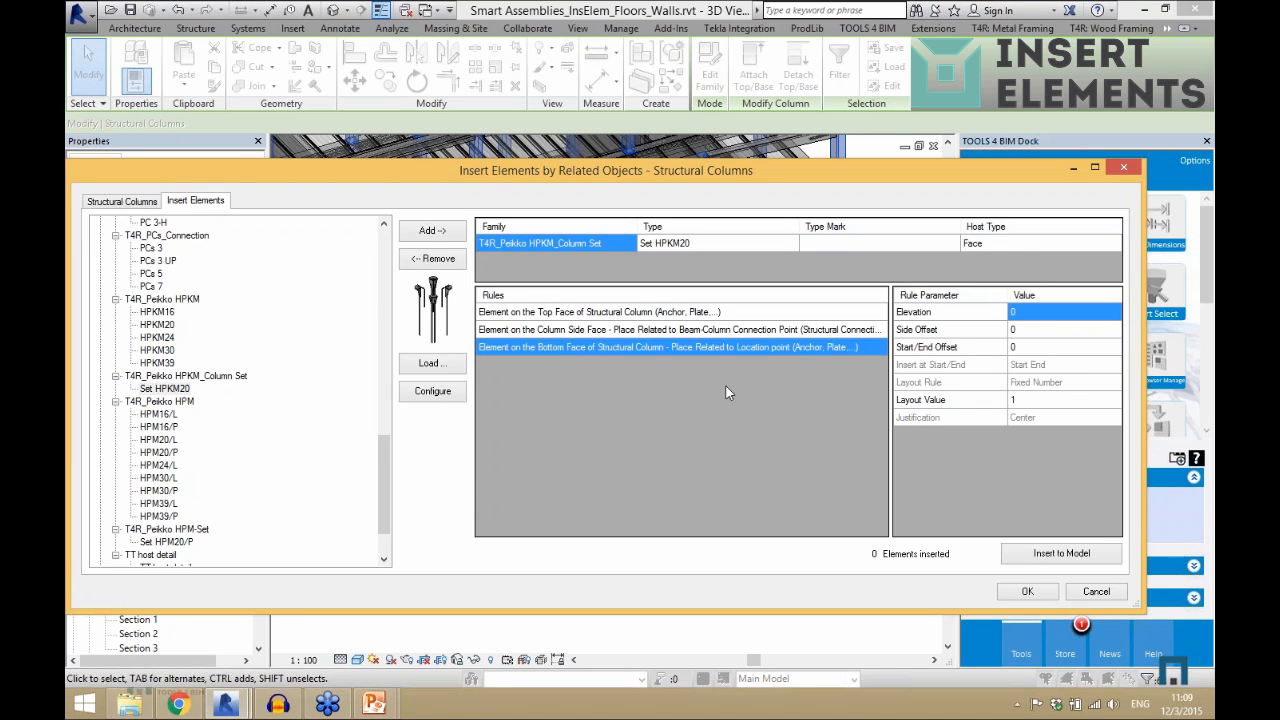
left_click(1064, 554)
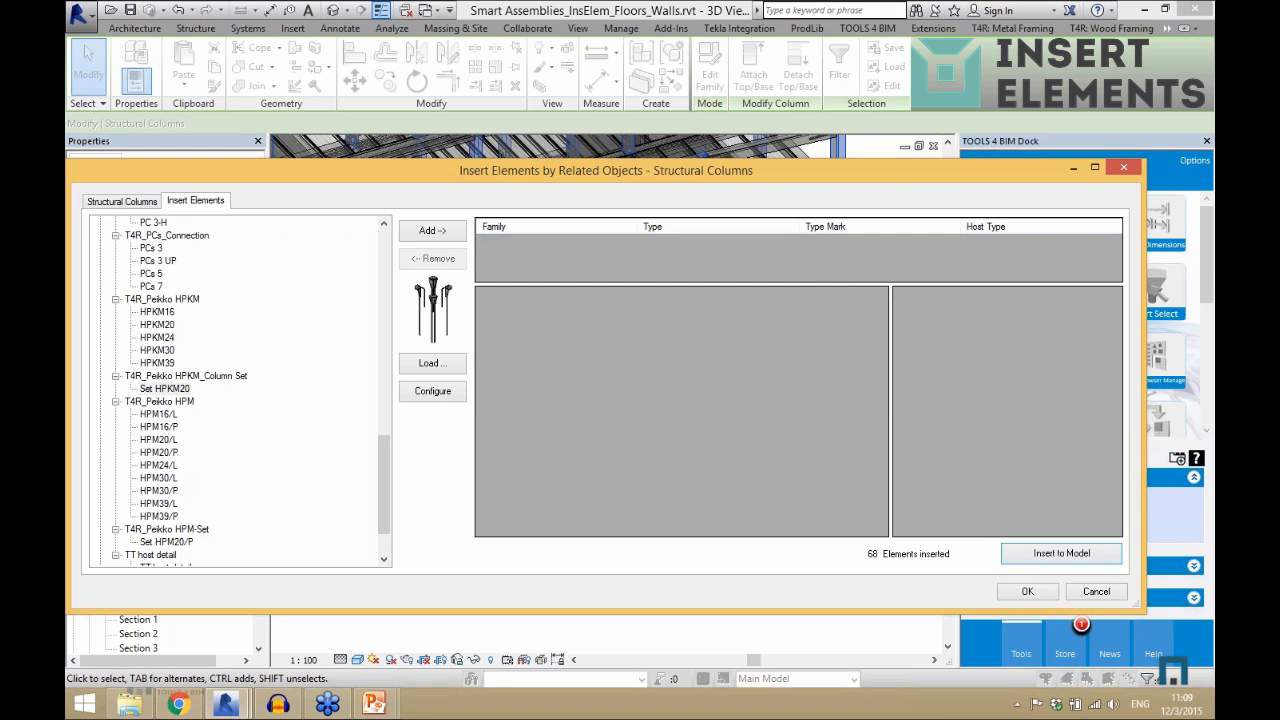
left_click_drag(603, 187, 632, 139)
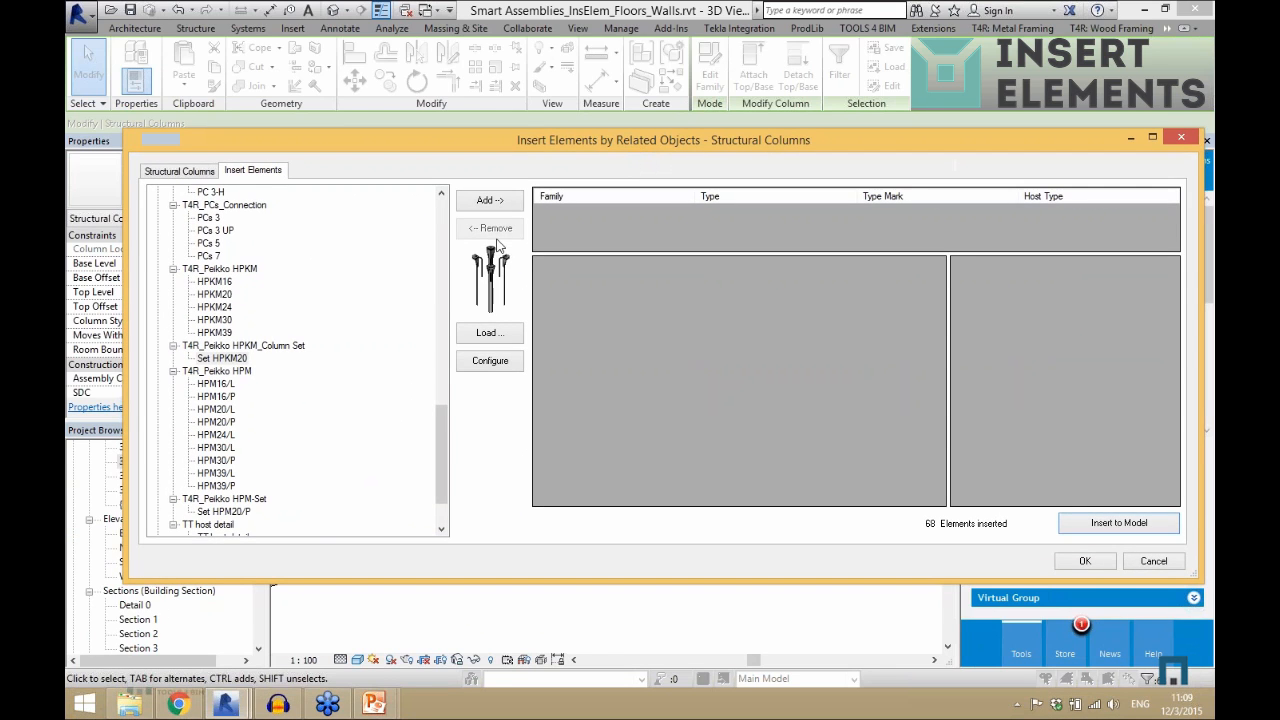
- Add the Set HPM20/P type of T4R_Peikko HPM-Set and insert it with the rule Element on the Top Face of Structural Column
left_click(230, 360)
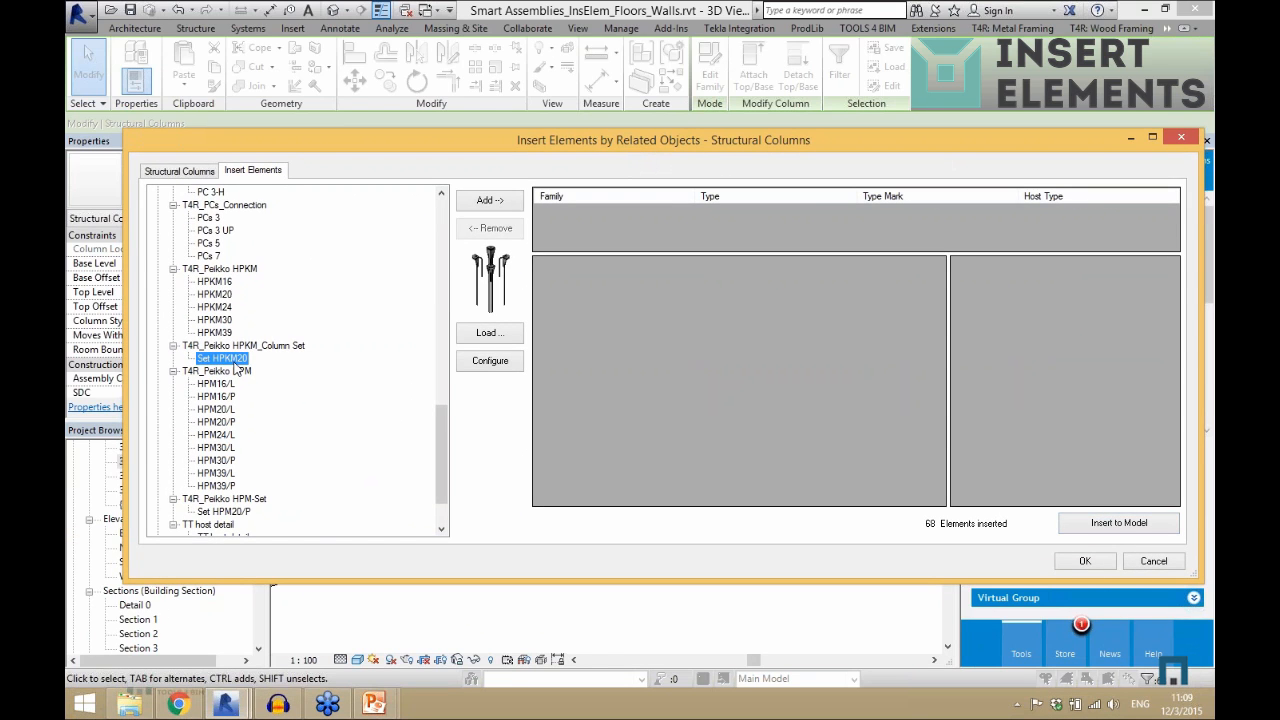
left_click(226, 511)
left_click(489, 201)
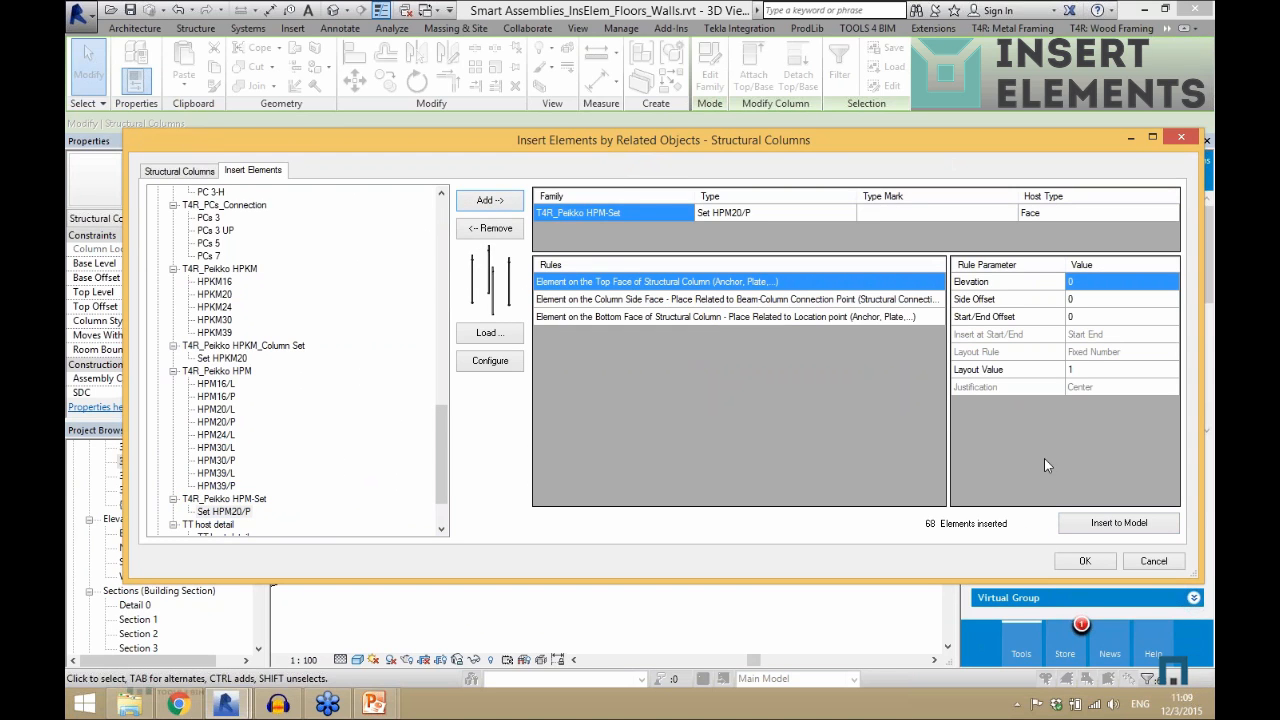
left_click(1087, 526)
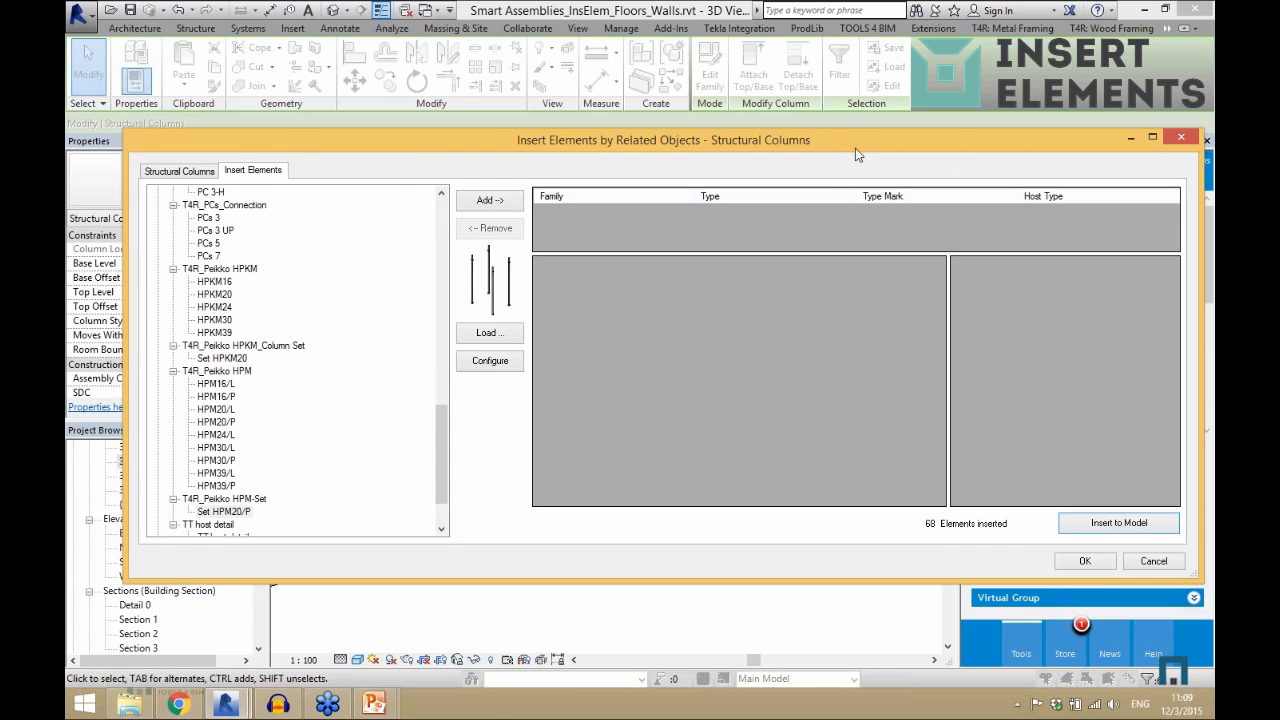
left_click_drag(843, 141, 822, 174)
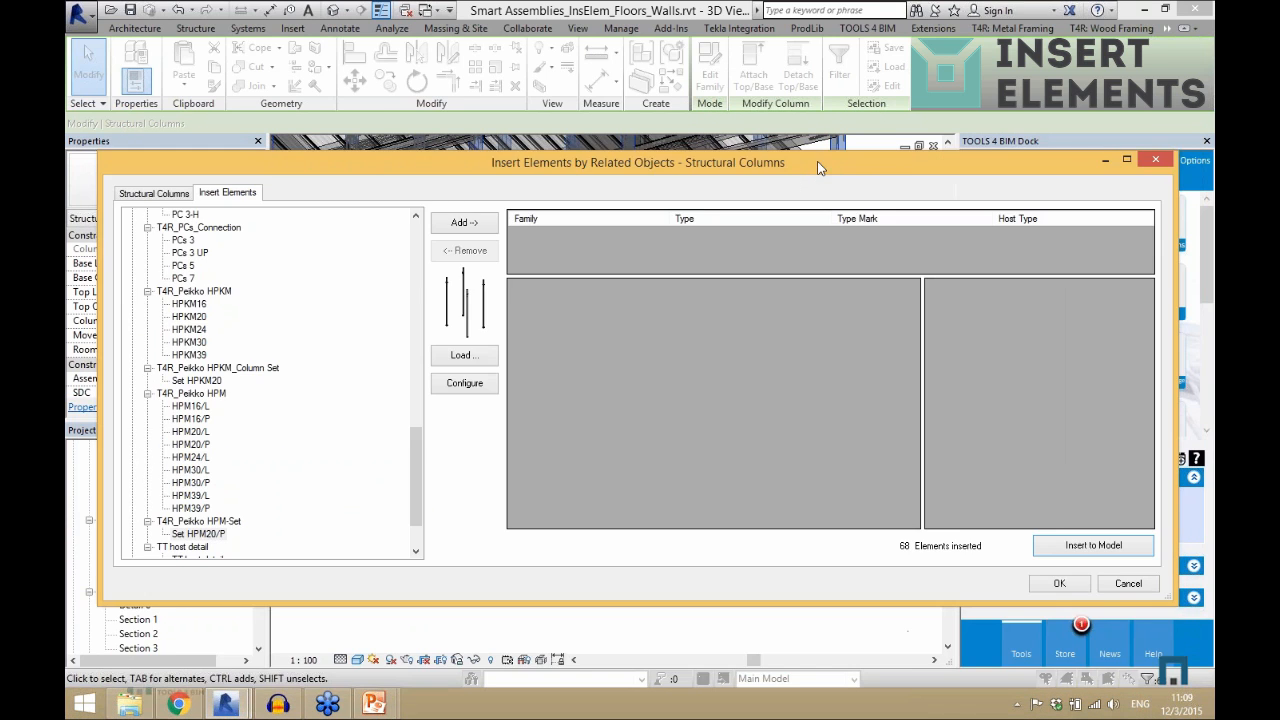
- Add the PCs 3 type of the T4R_PCs_Connection family to the elements for insertion on the columns
left_click(196, 380)
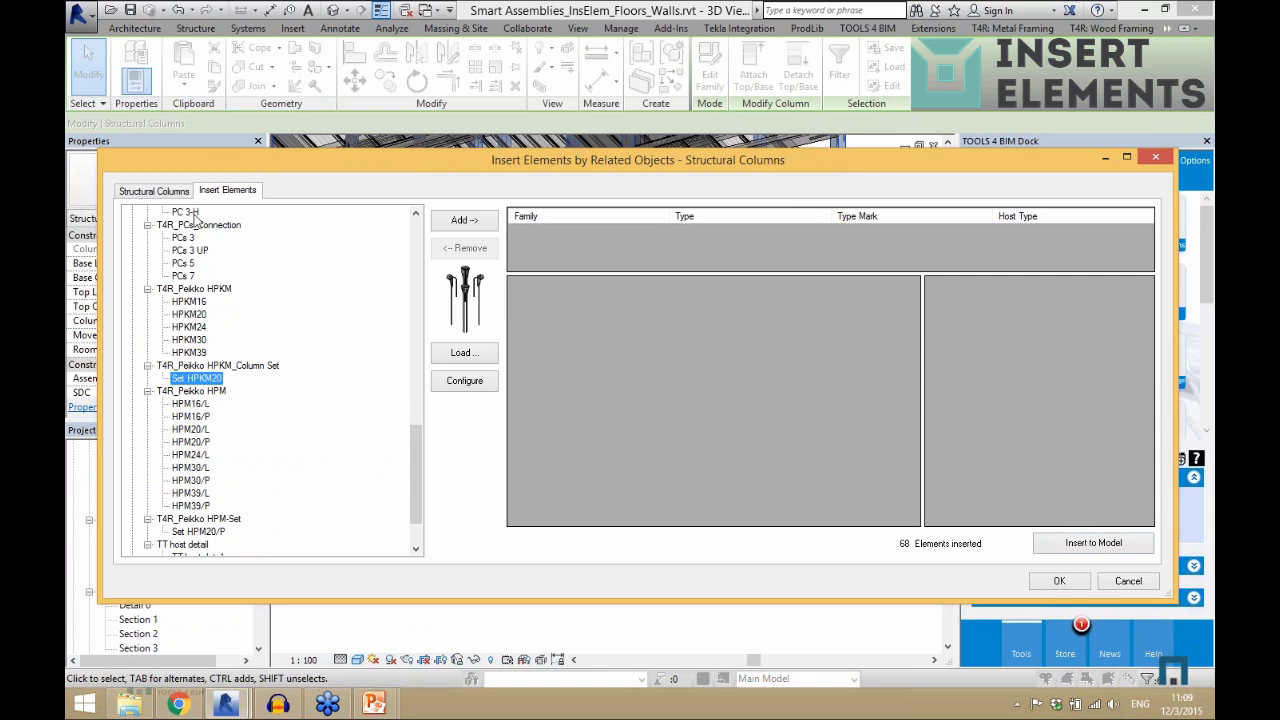
left_click(196, 216)
scroll(212, 290, "up", 2)
left_click(192, 316)
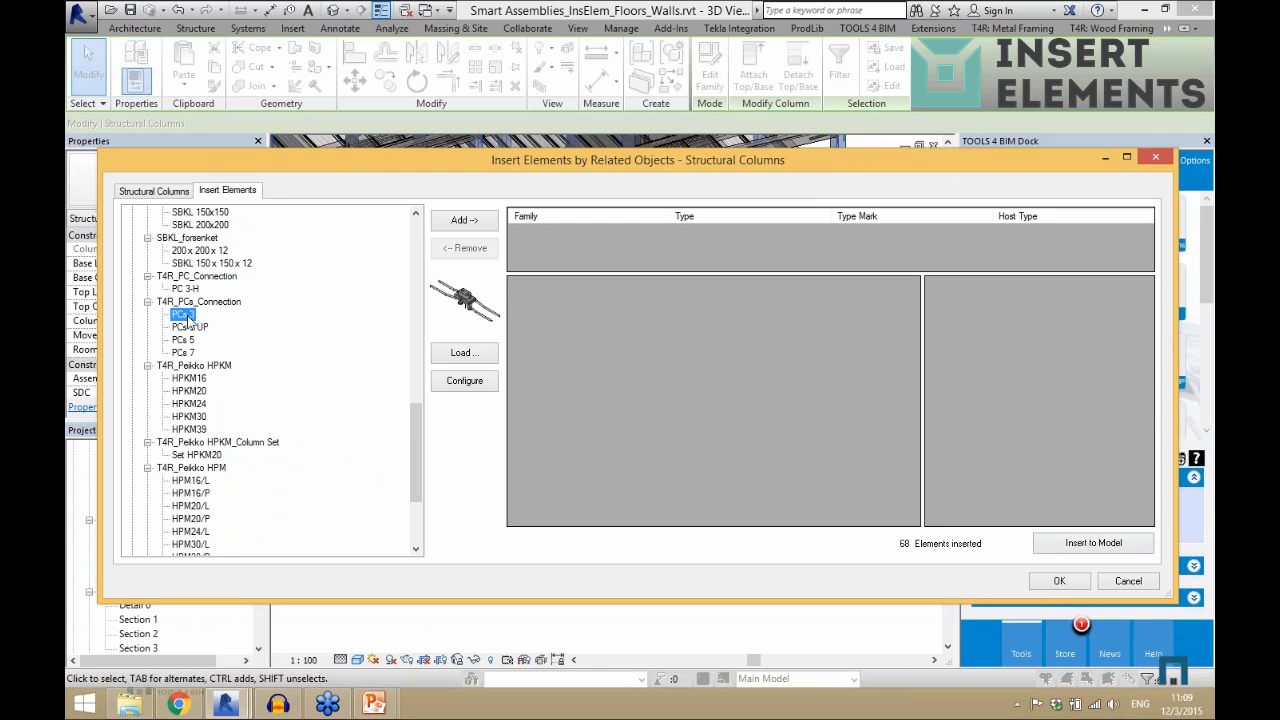
left_click(462, 219)
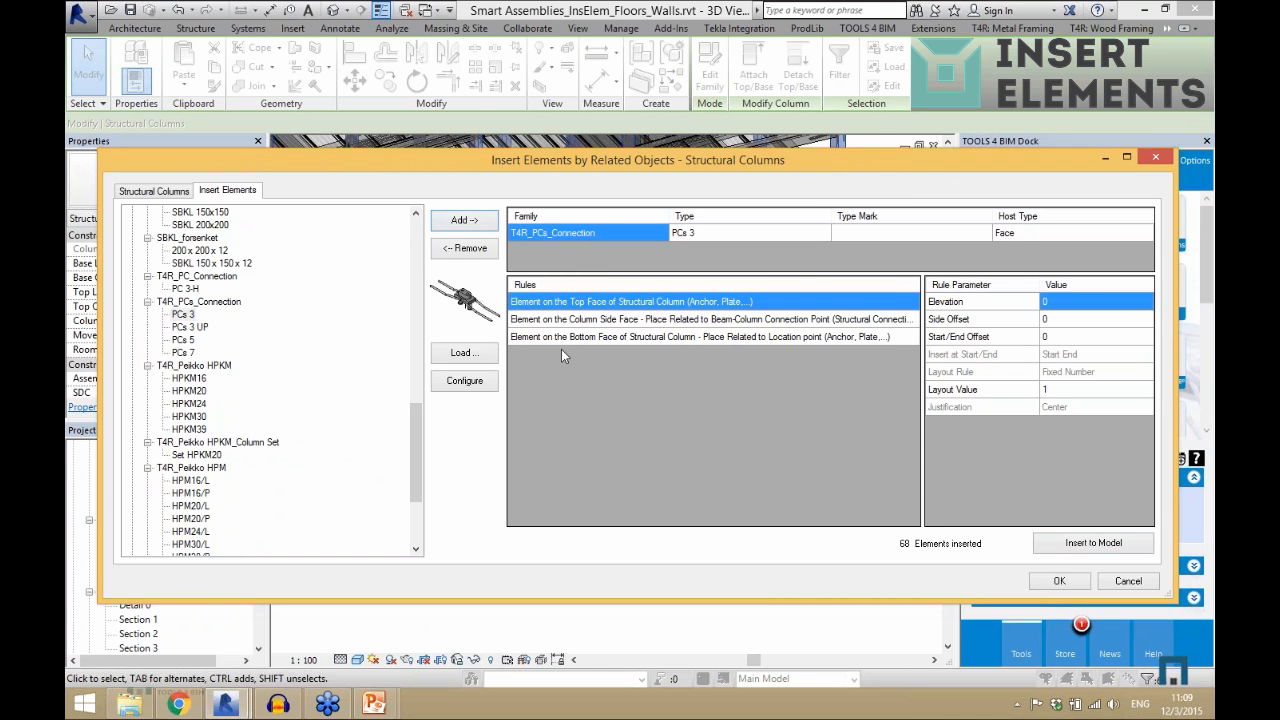
- Insert the PCs 3 connections using the rule Element on the Column Side Face - Place Related to Beam-Column Connection Point, and finish the tool
left_click(582, 320)
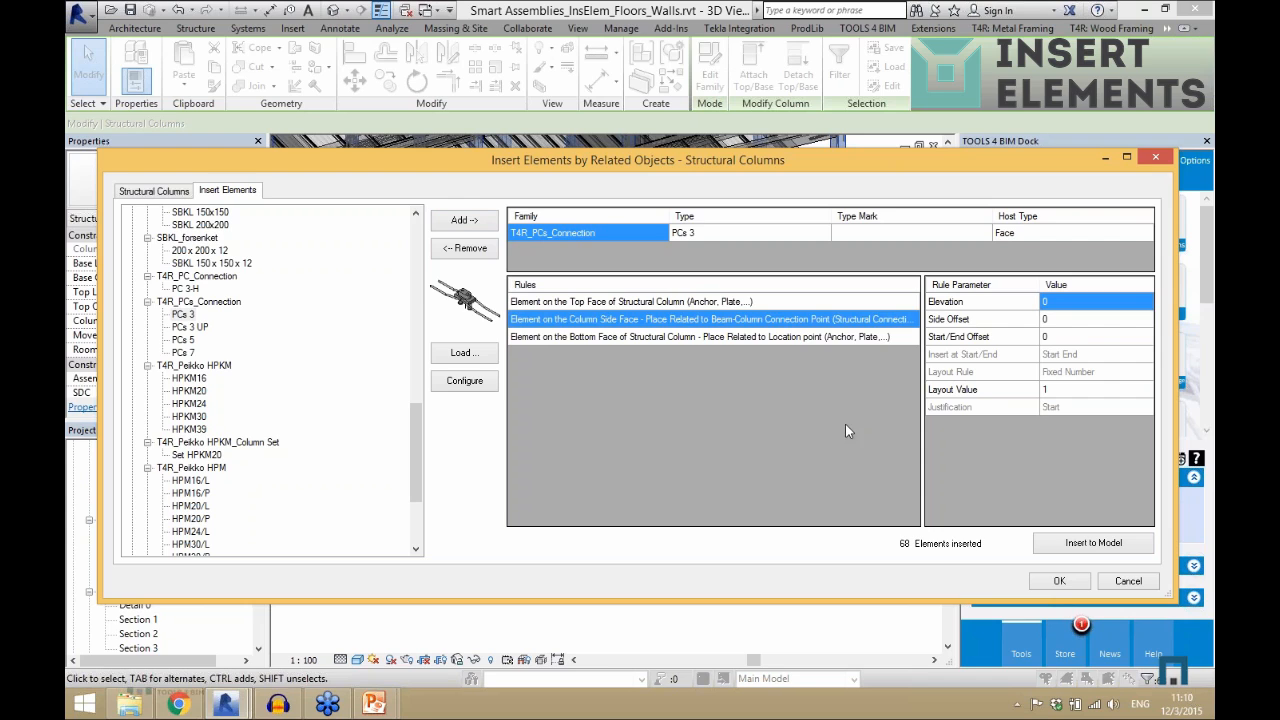
left_click(1092, 545)
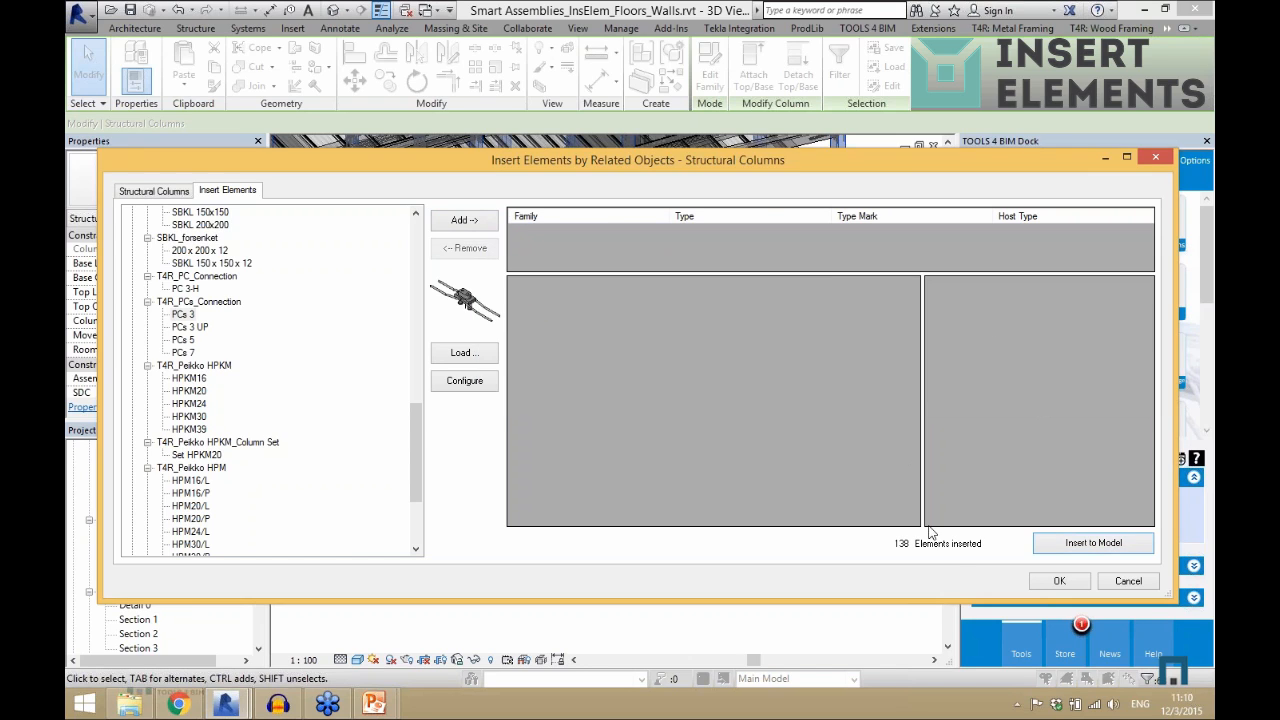
left_click(1058, 581)
- Inspect a column-girder joint up close, checking the inserted side-face connection and the HPM20/P anchor set at the column top
scroll(663, 290, "up", 5)
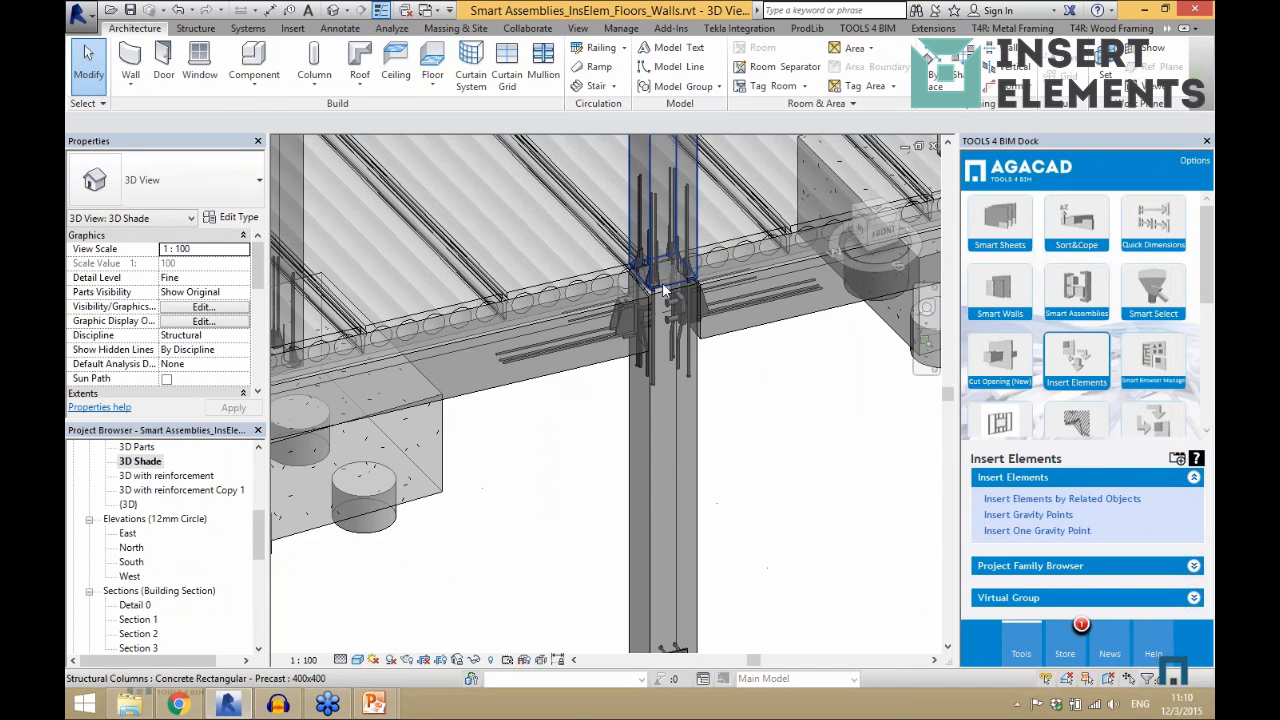
scroll(719, 327, "up", 7)
left_click(663, 440)
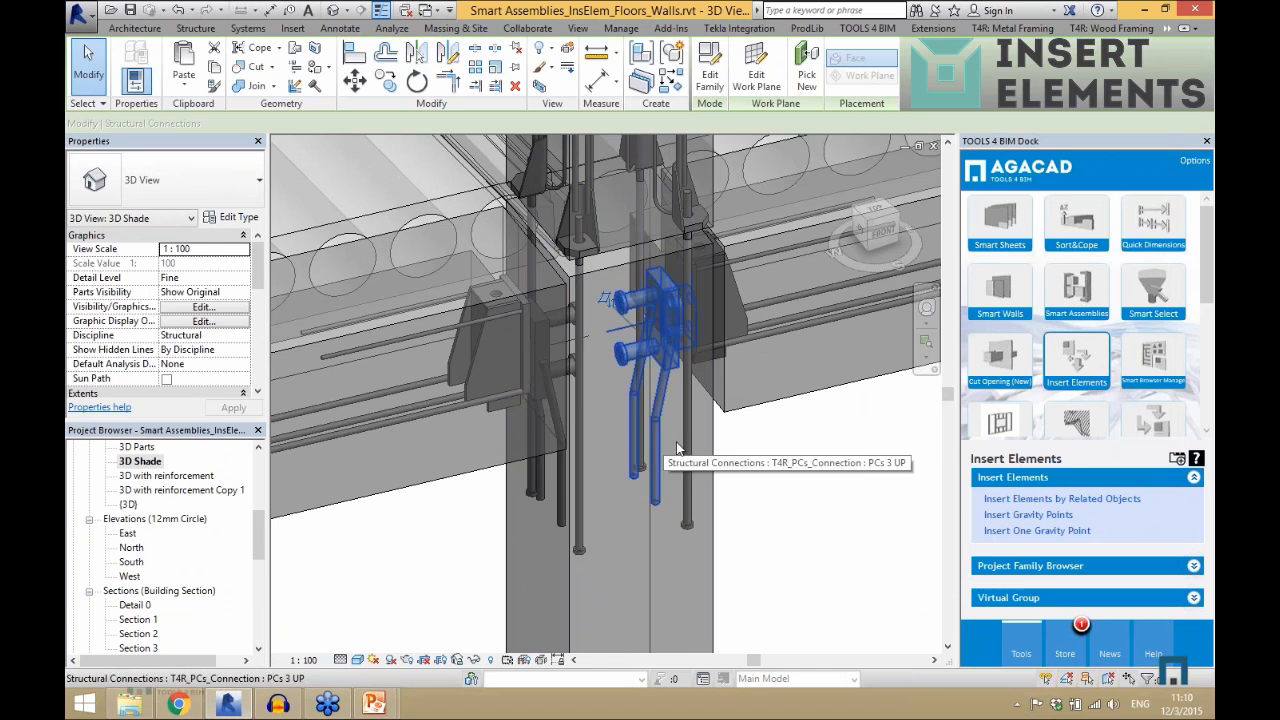
middle_click_drag(665, 438, 784, 420, "shift")
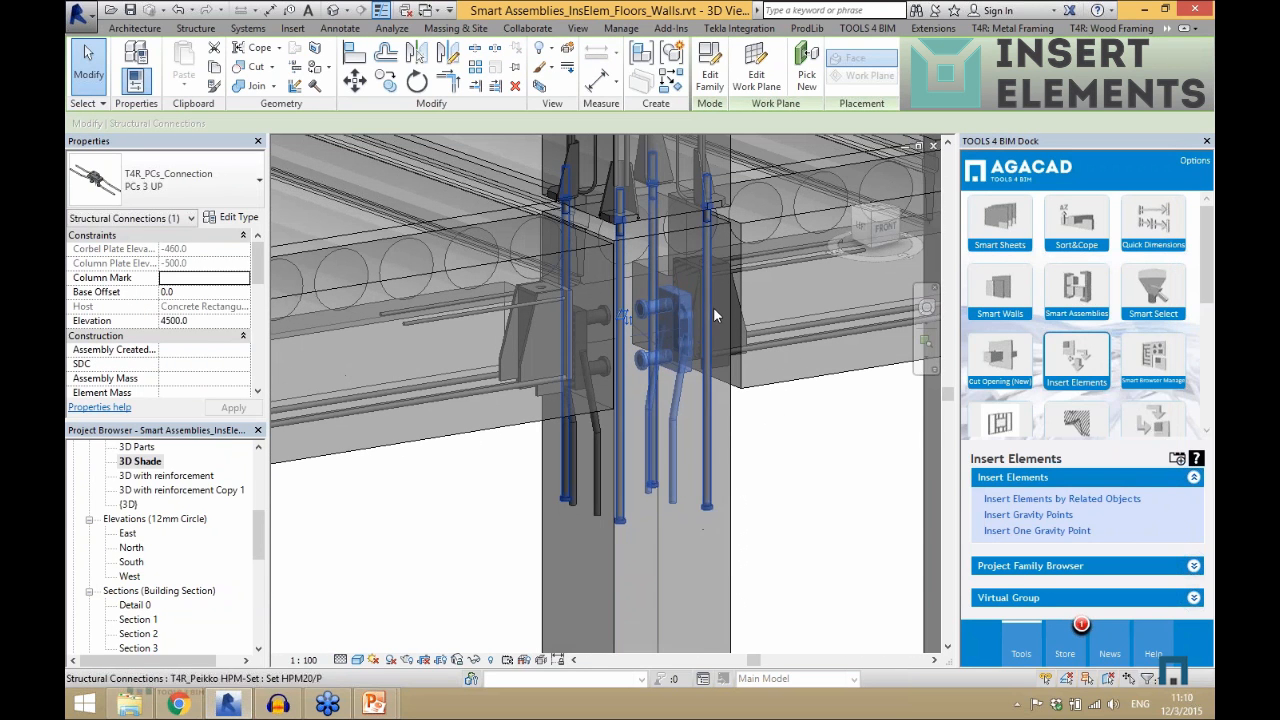
left_click(783, 431)
left_click(711, 445)
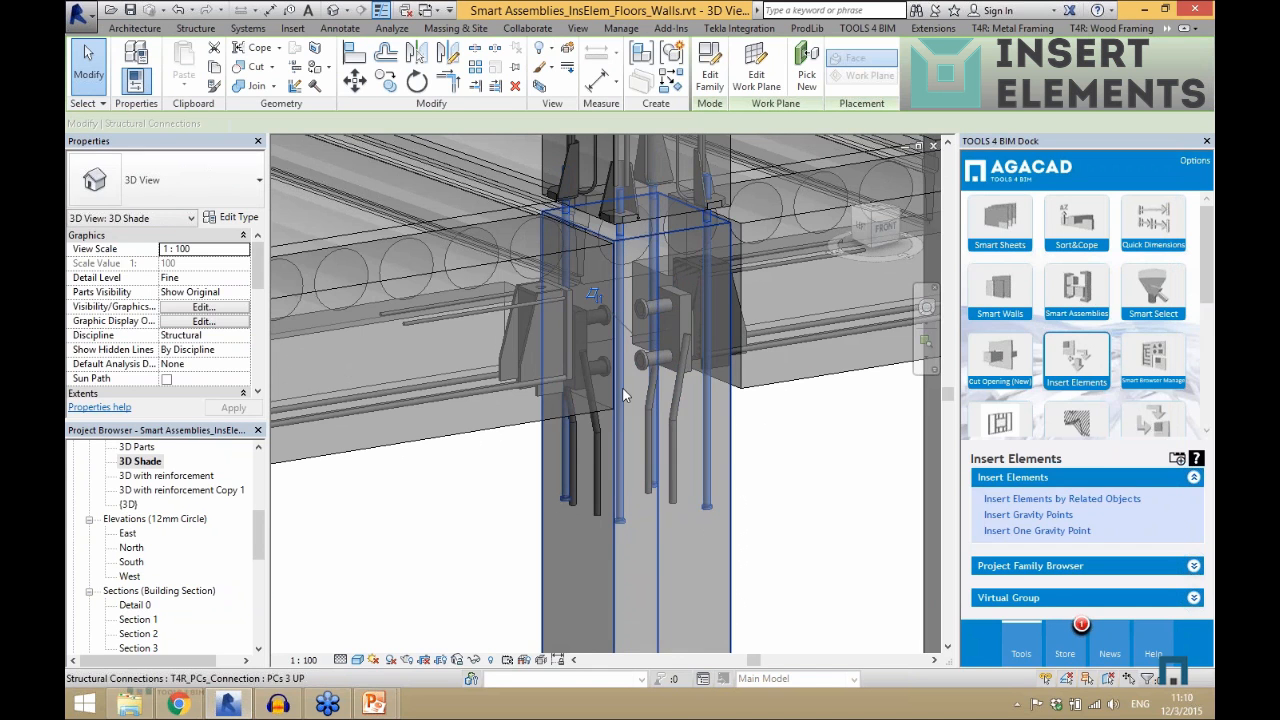
scroll(620, 386, "down", 1)
scroll(640, 270, "up", 2)
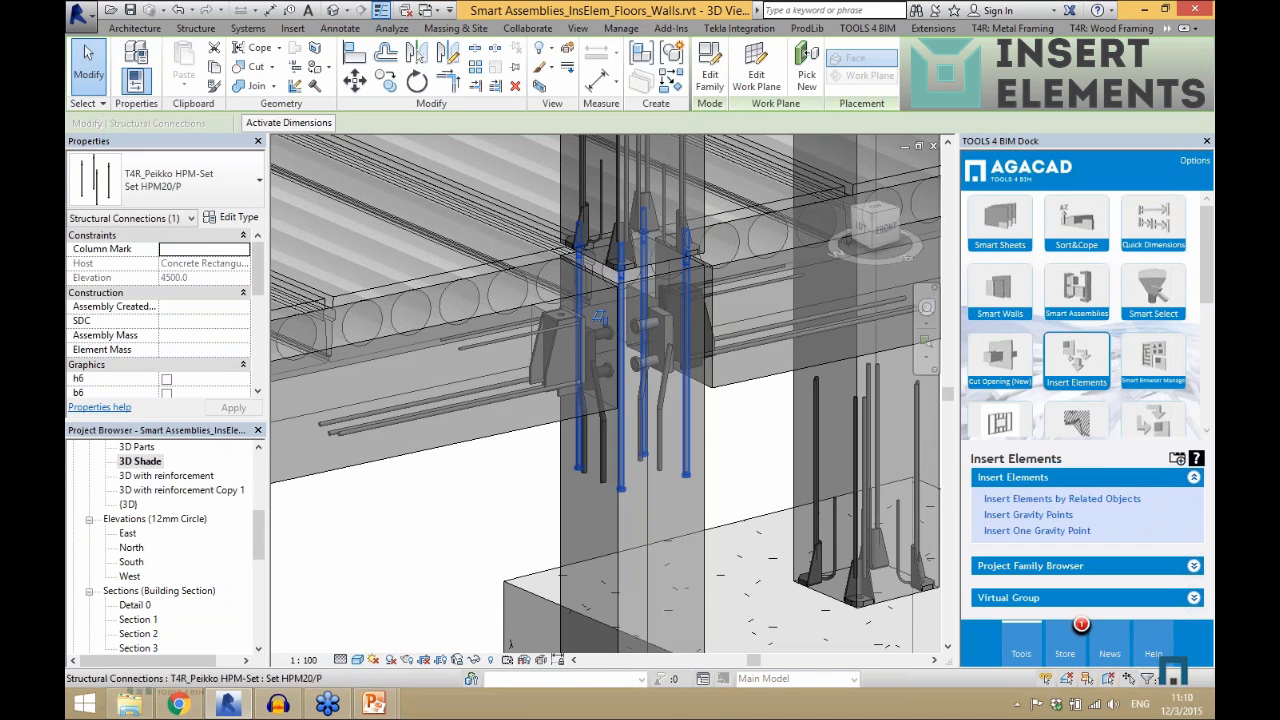
left_click(640, 270)
middle_click_drag(608, 327, 419, 289, "shift")
scroll(419, 289, "down", 4)
left_click(563, 374)
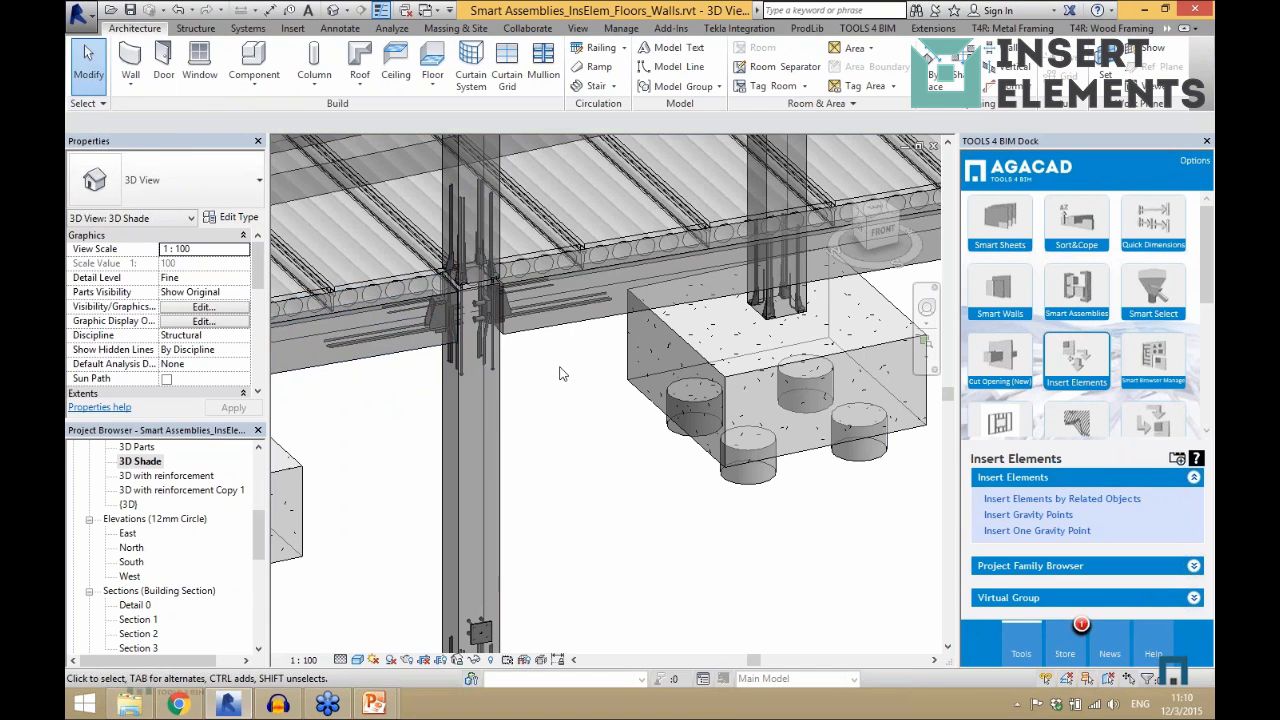
- Examine the connections on the building's lower columns in overview, and check the type and properties of two front columns above the pile caps
scroll(563, 375, "down", 3)
scroll(716, 448, "down", 2)
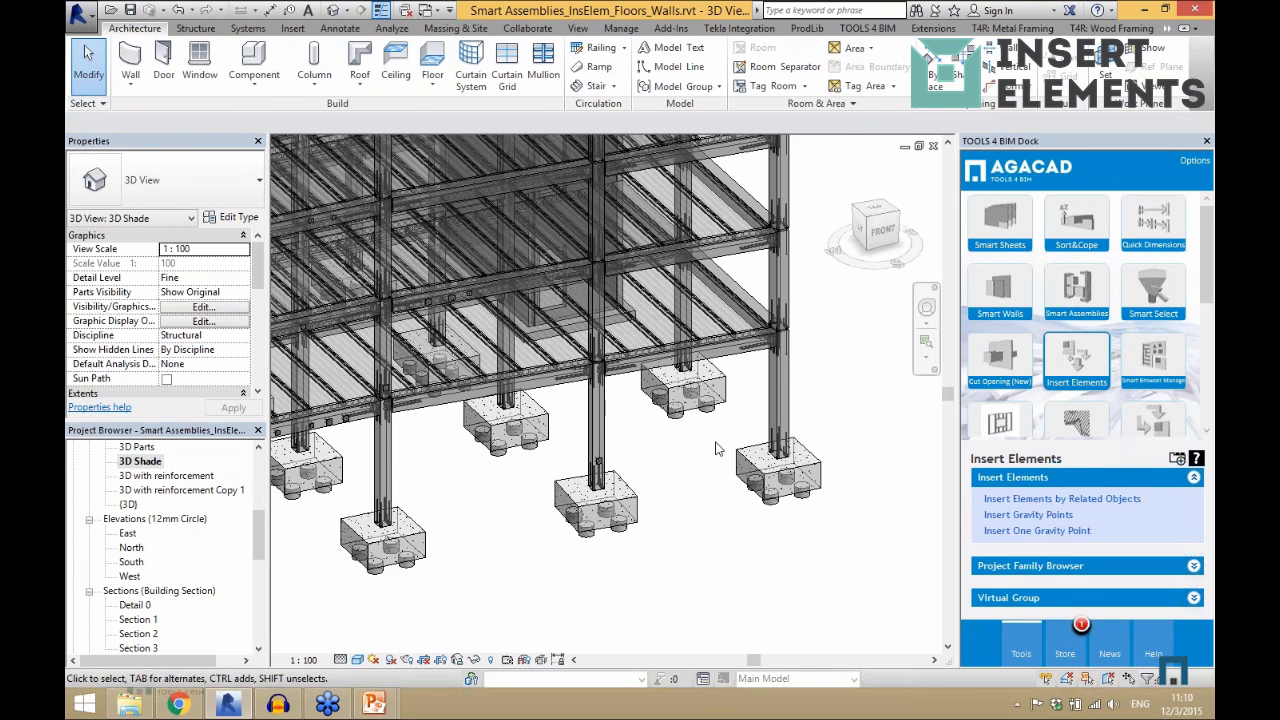
scroll(713, 525, "up", 3)
left_click(515, 390)
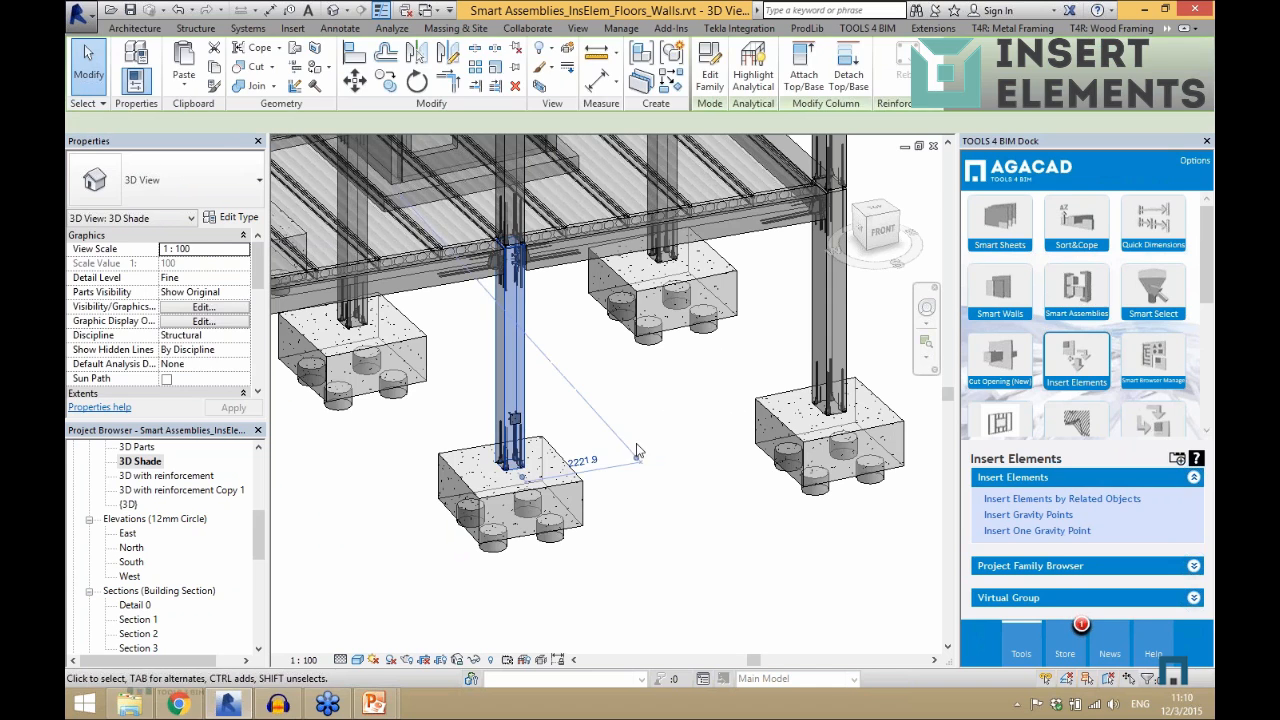
left_click(823, 305)
scroll(536, 381, "down", 2)
scroll(806, 329, "up", 2)
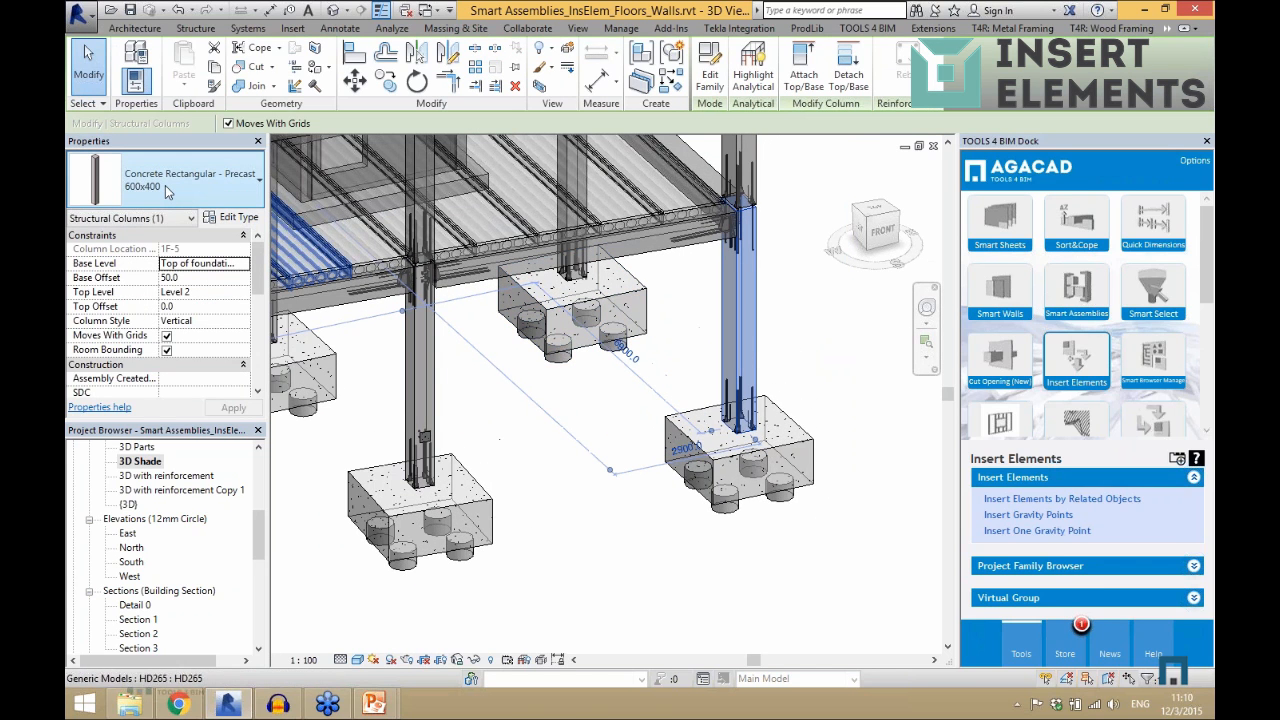
key("Escape")
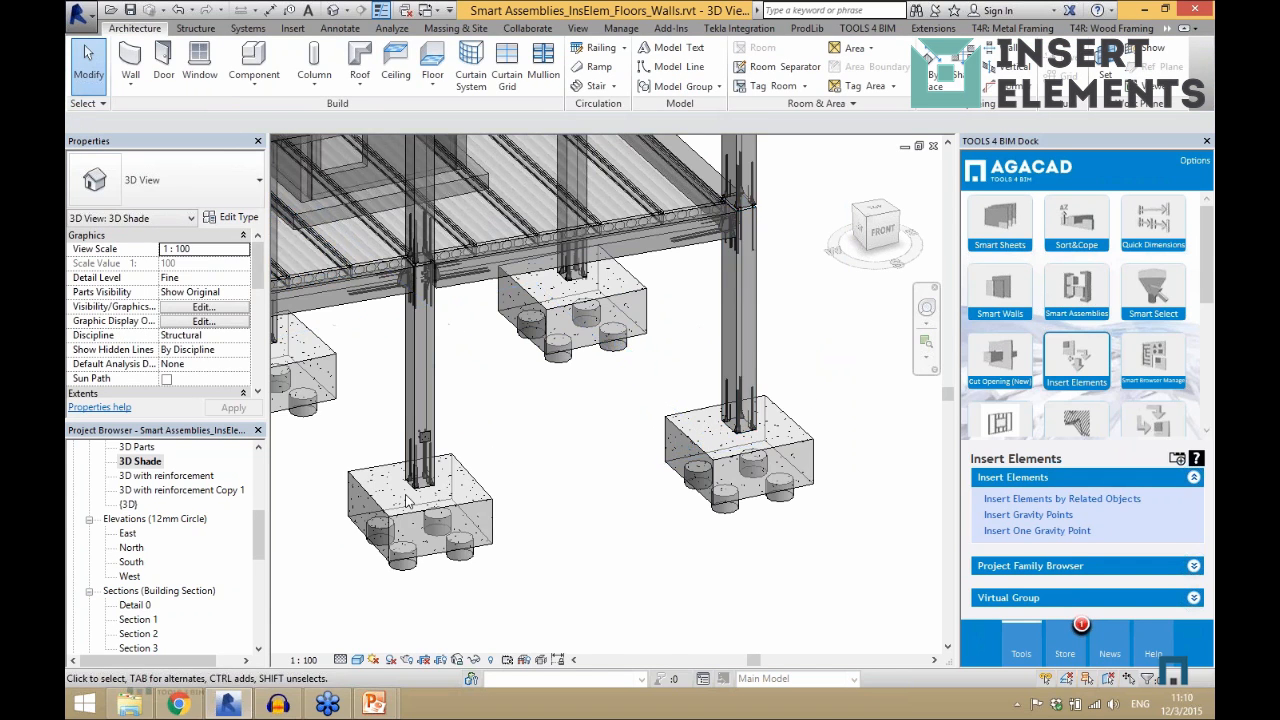
- Inspect the HPKM20 column shoes up close where the front columns' bases meet the pile caps
scroll(447, 475, "up", 5)
scroll(450, 472, "up", 2)
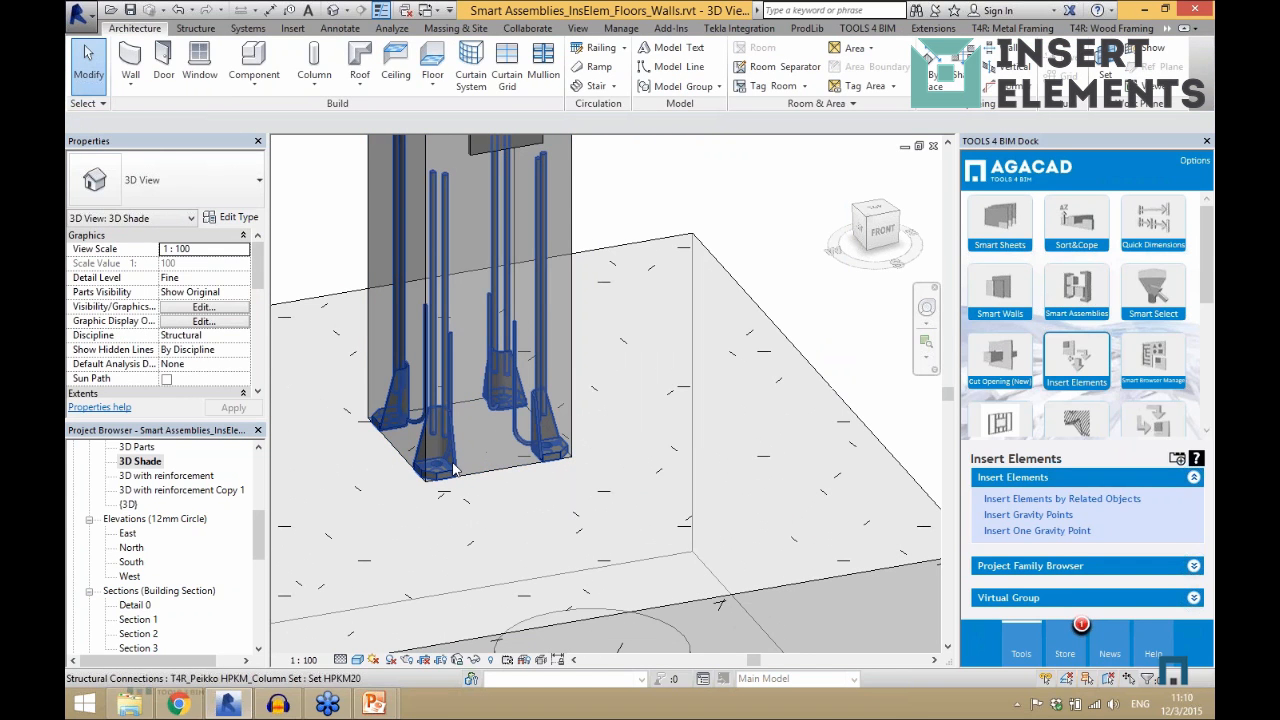
scroll(421, 483, "down", 6)
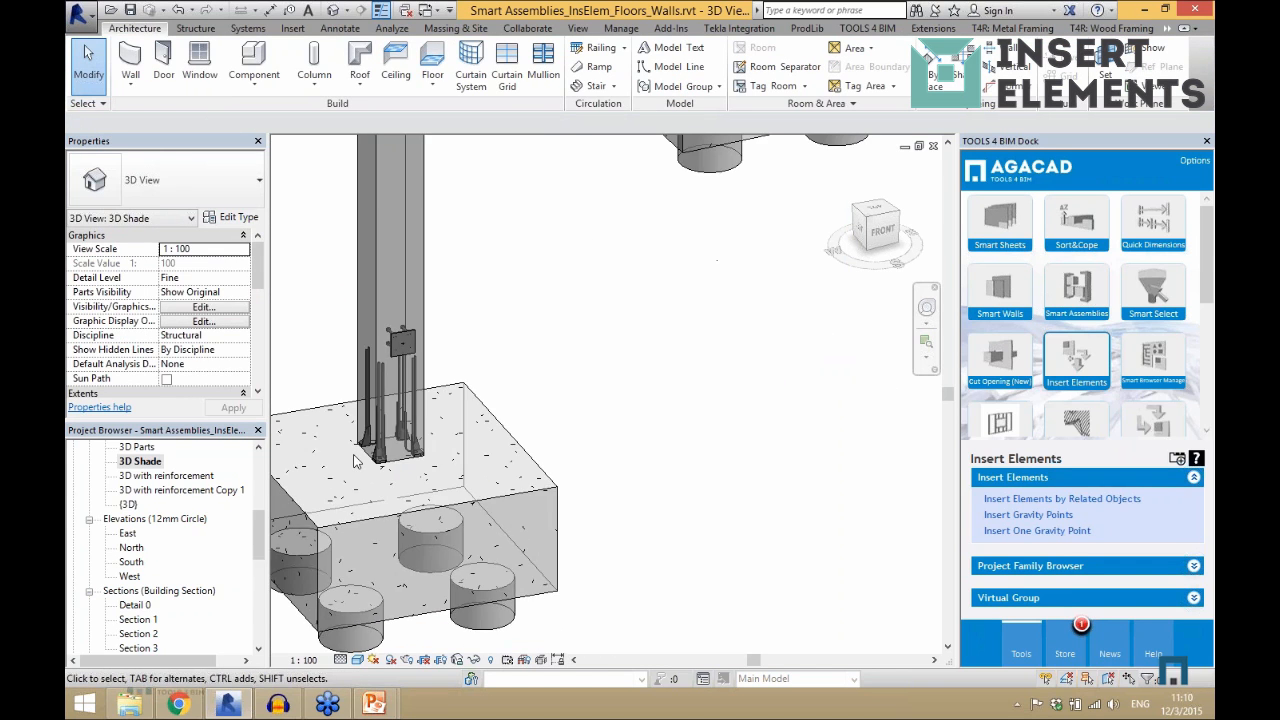
scroll(723, 390, "up", 6)
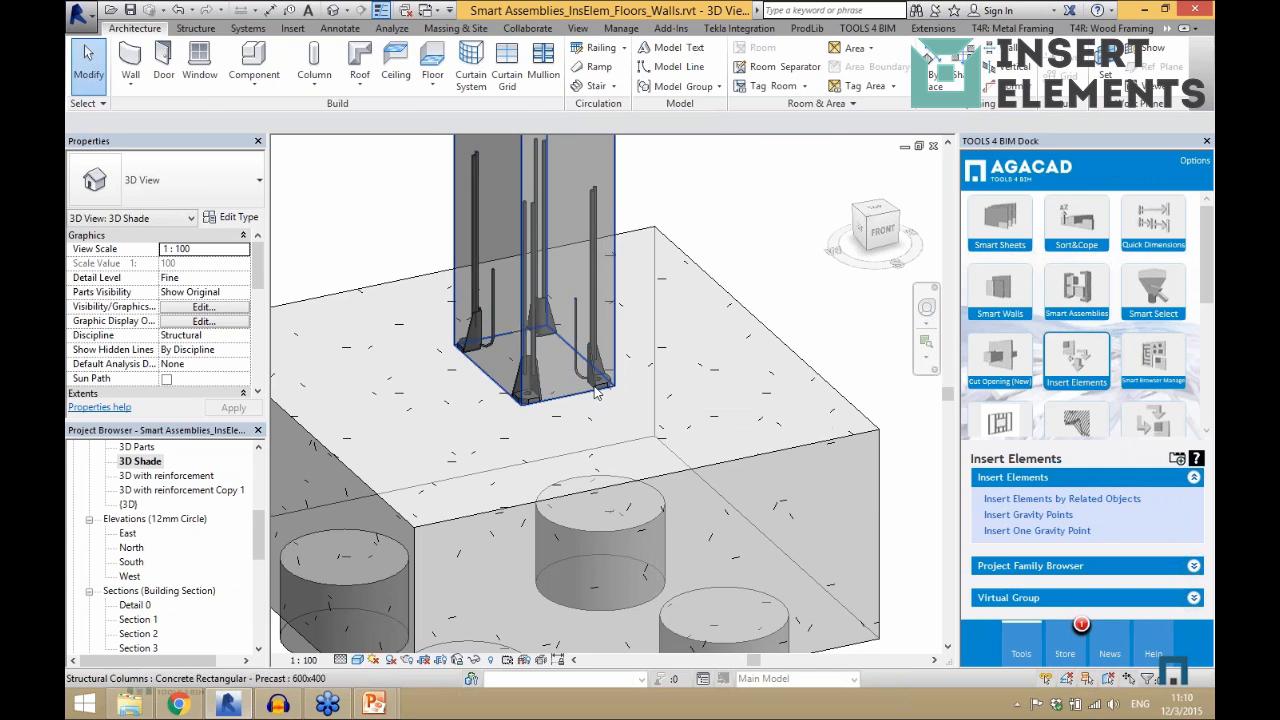
- Compare the b and h dimensions in the precast column's type properties with the model properties of the HPKM20 column set at its base
left_click(597, 390)
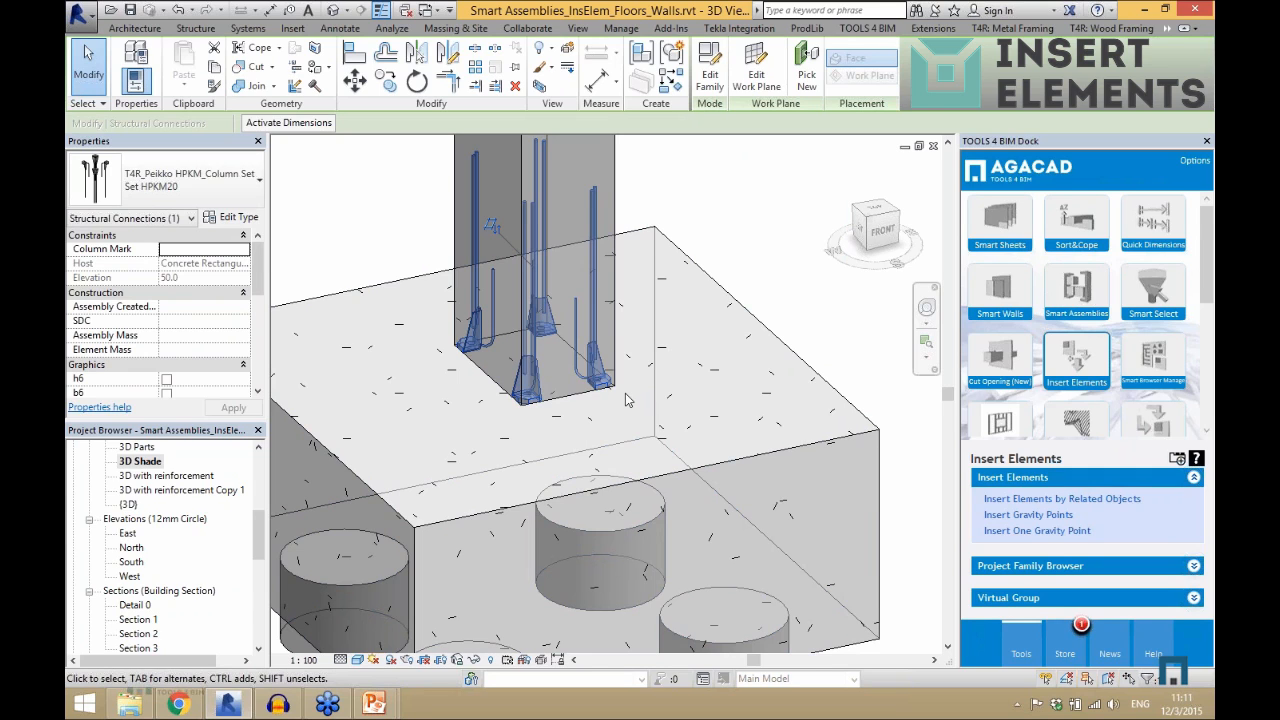
left_click(567, 399)
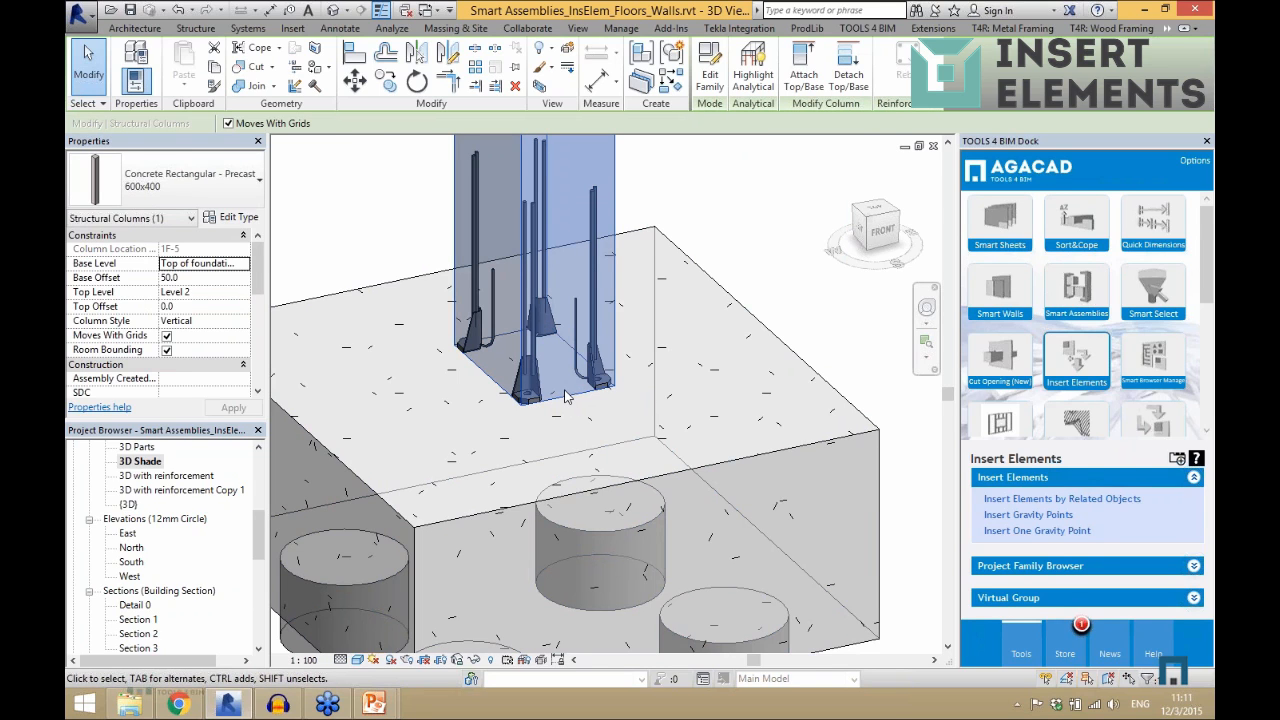
left_click(232, 217)
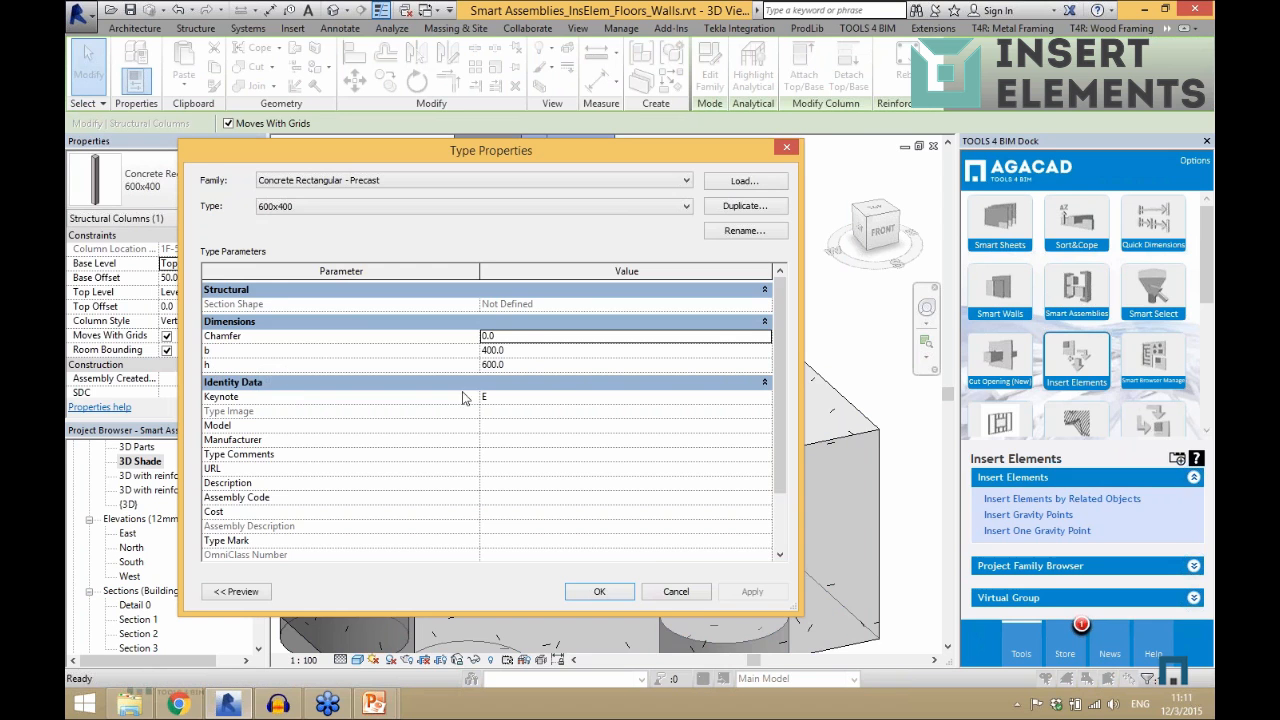
left_click(674, 592)
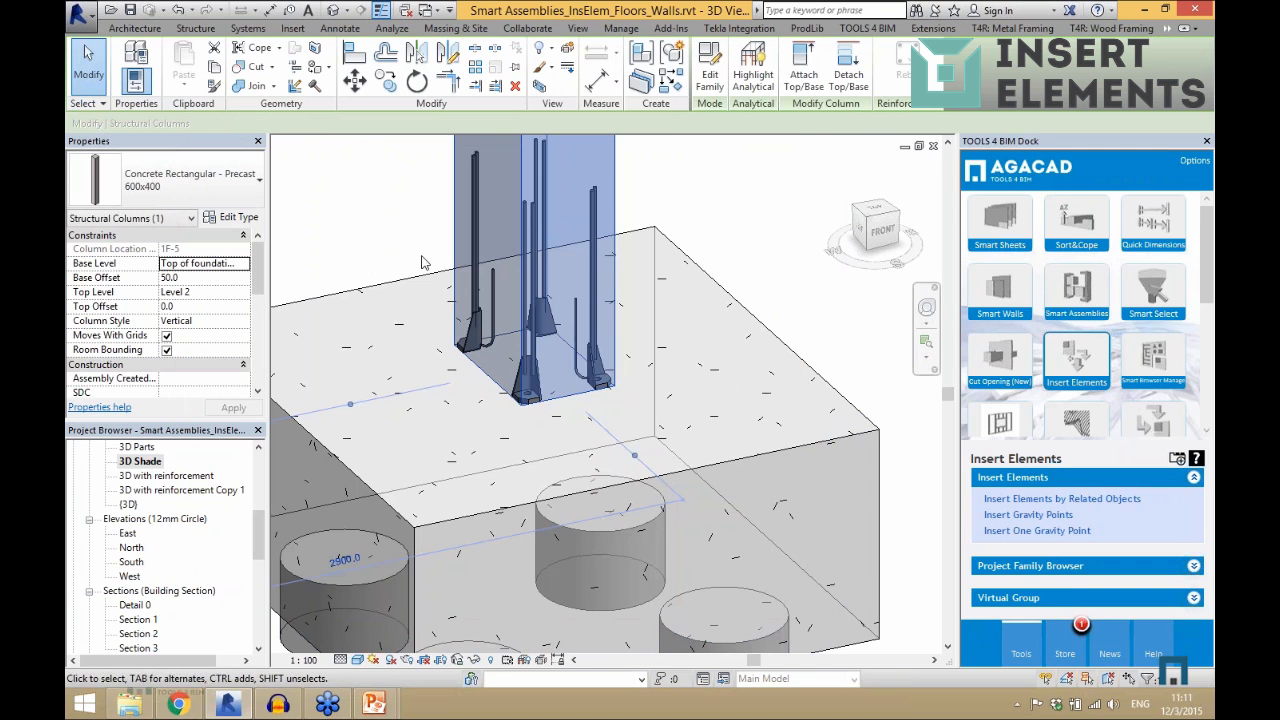
key("Escape")
left_click(476, 284)
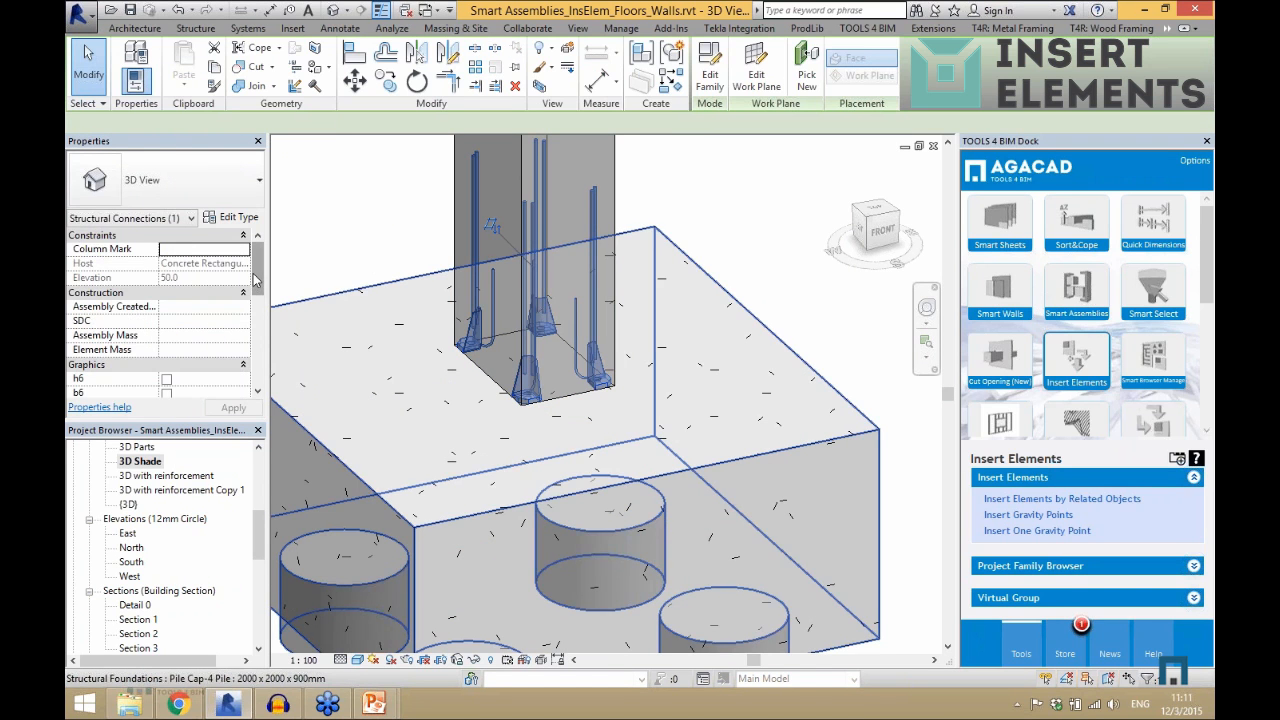
left_click_drag(256, 283, 253, 370)
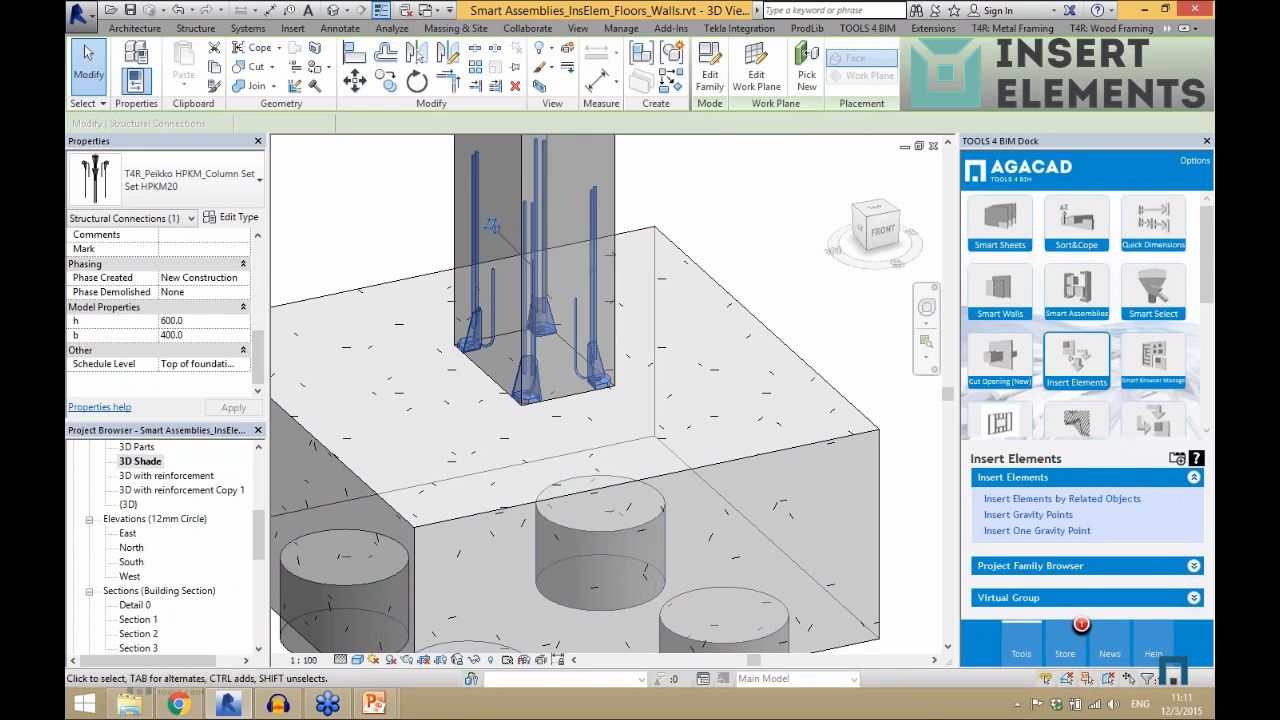
- Open the HPKM column set's family for editing and examine the h dimension in its Ref. Level plan
left_click(710, 82)
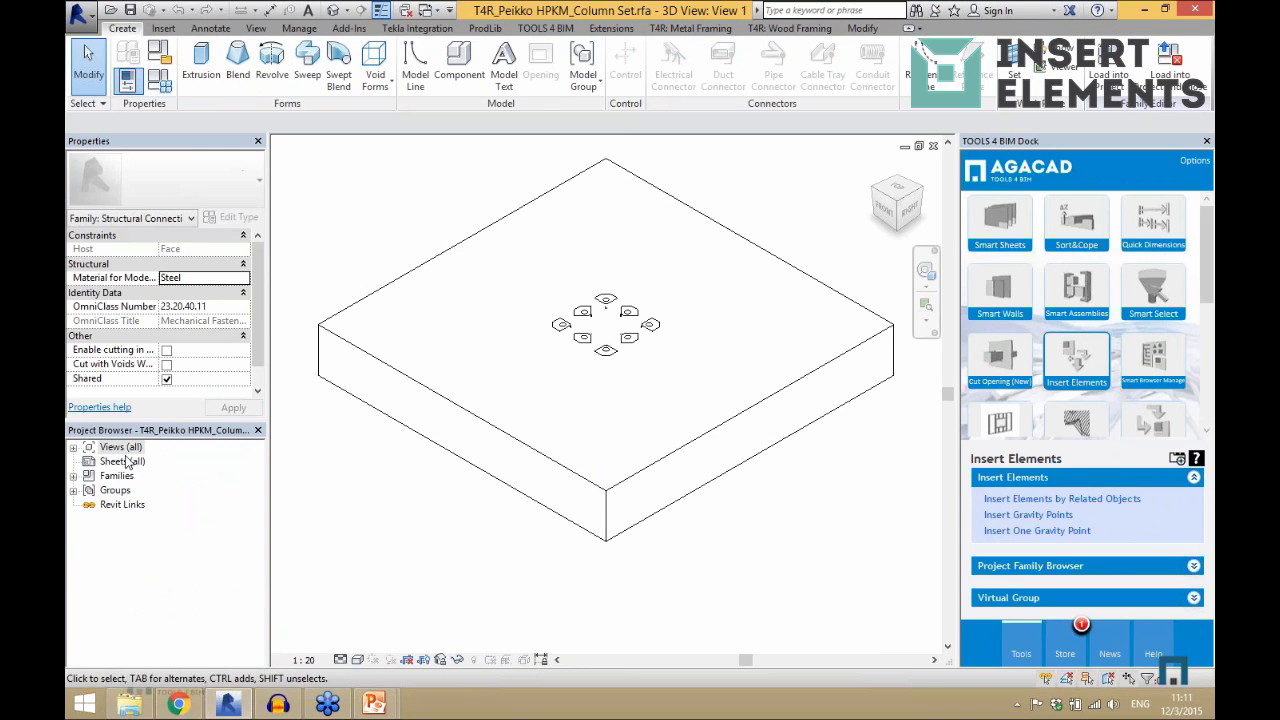
double_click(120, 447)
double_click(126, 461)
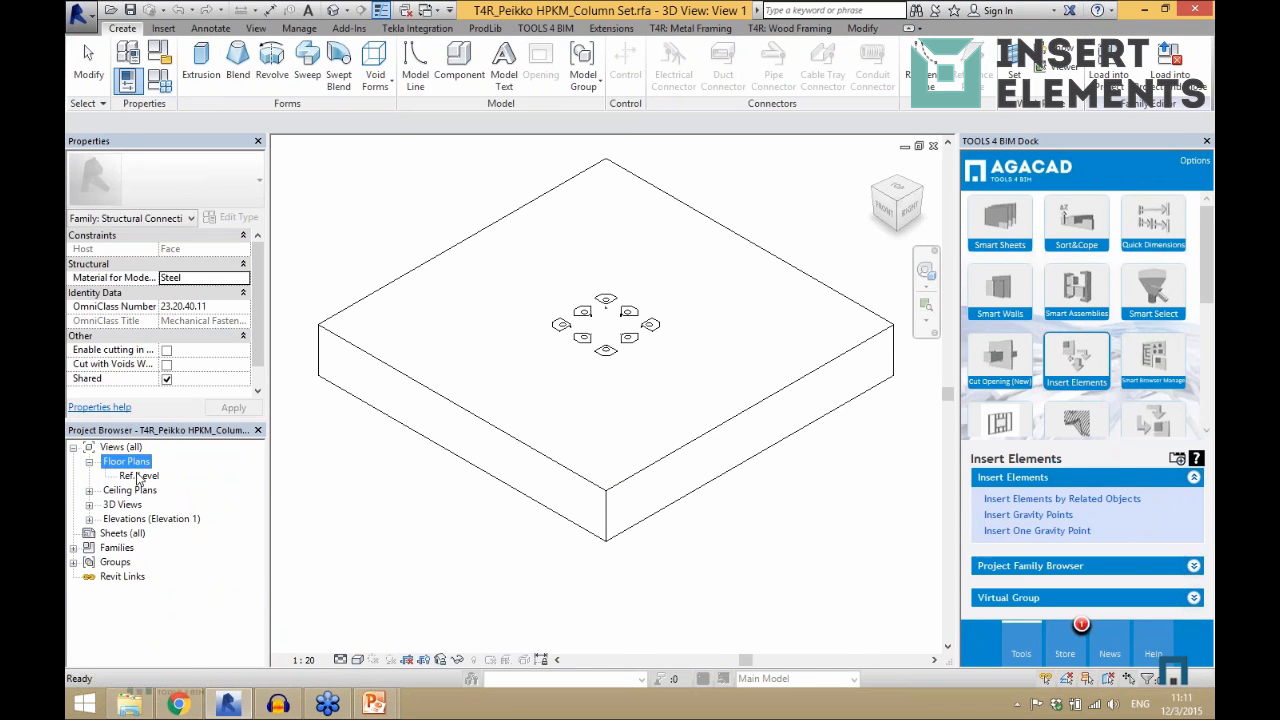
double_click(138, 476)
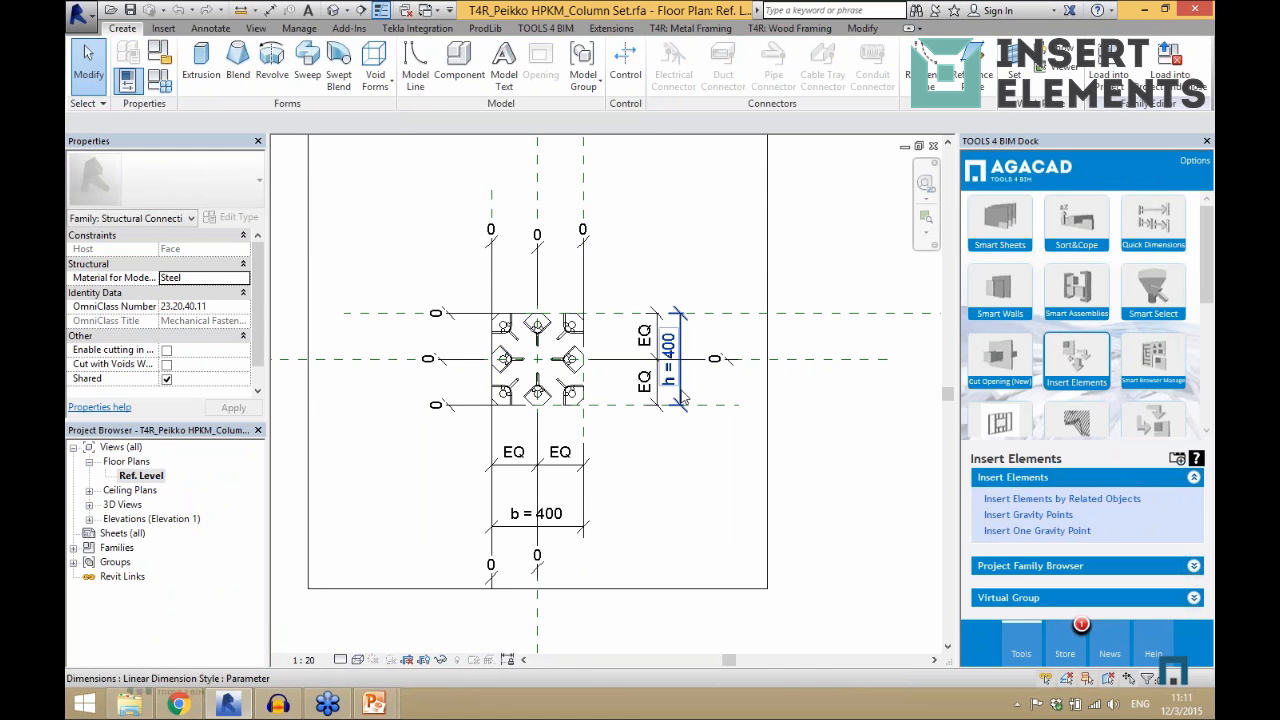
left_click(684, 399)
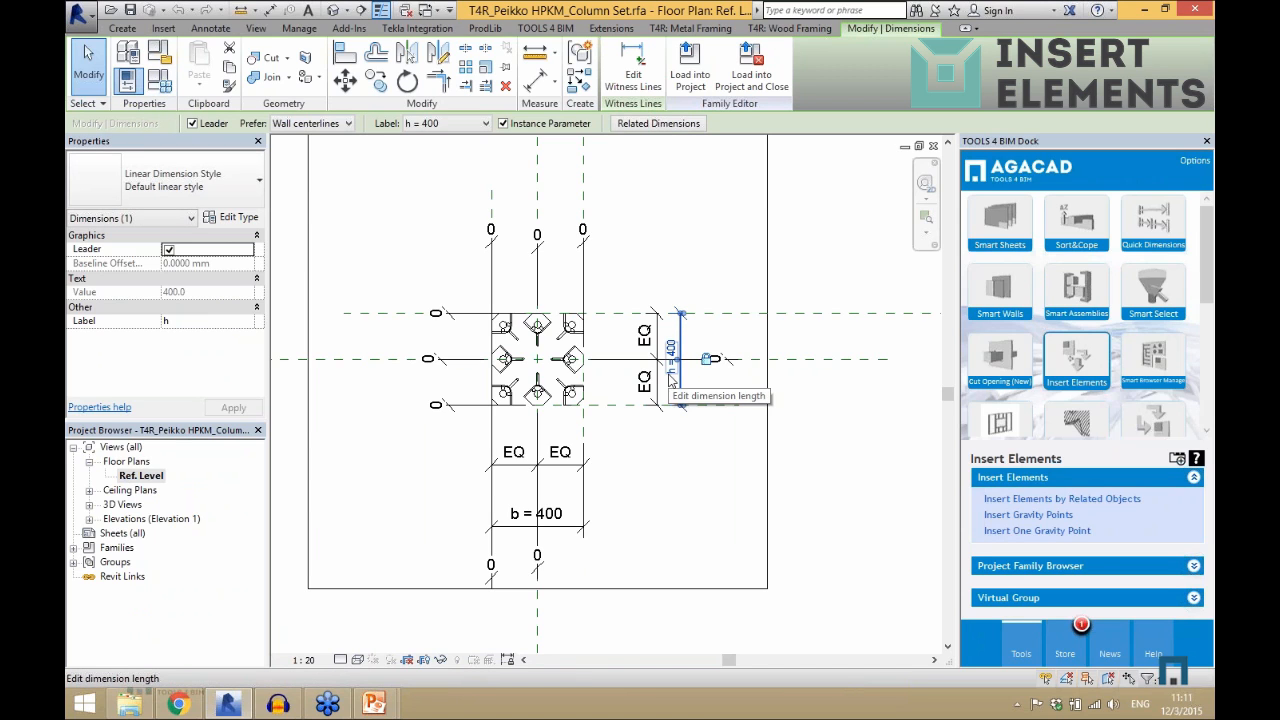
- Review the h and b parameters in the family types, and close the family without changes
left_click(160, 80)
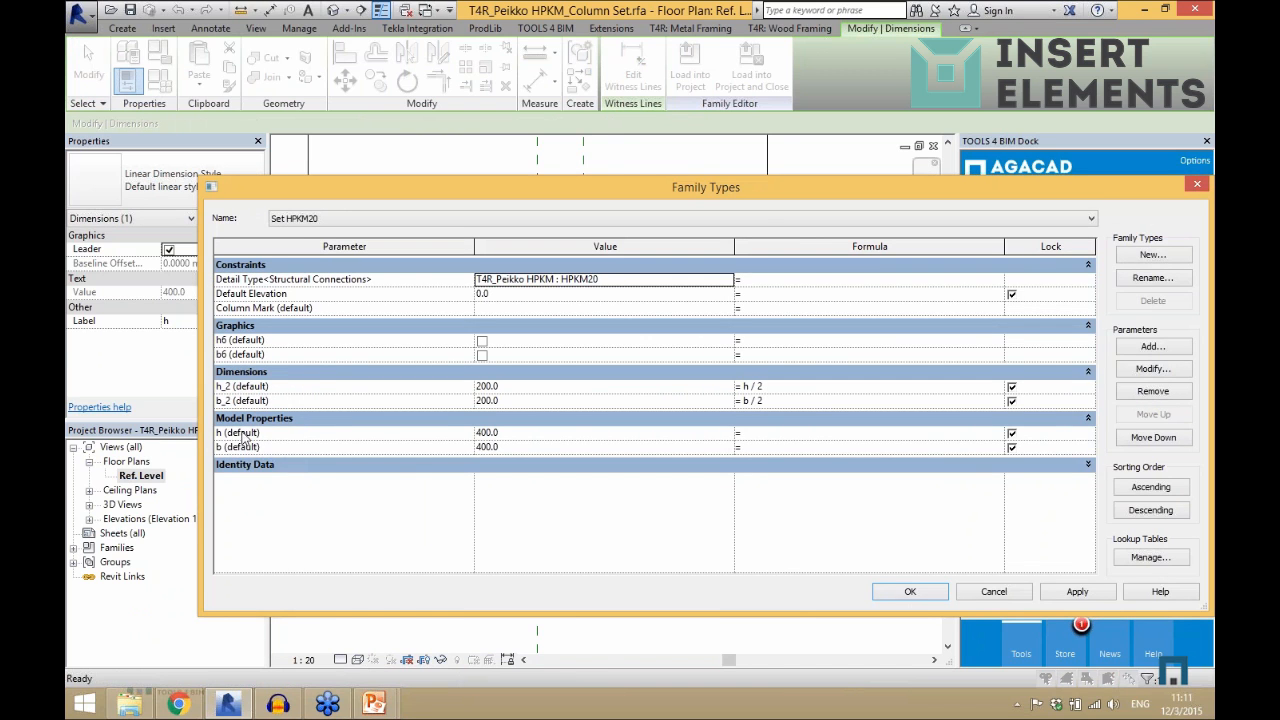
left_click(992, 592)
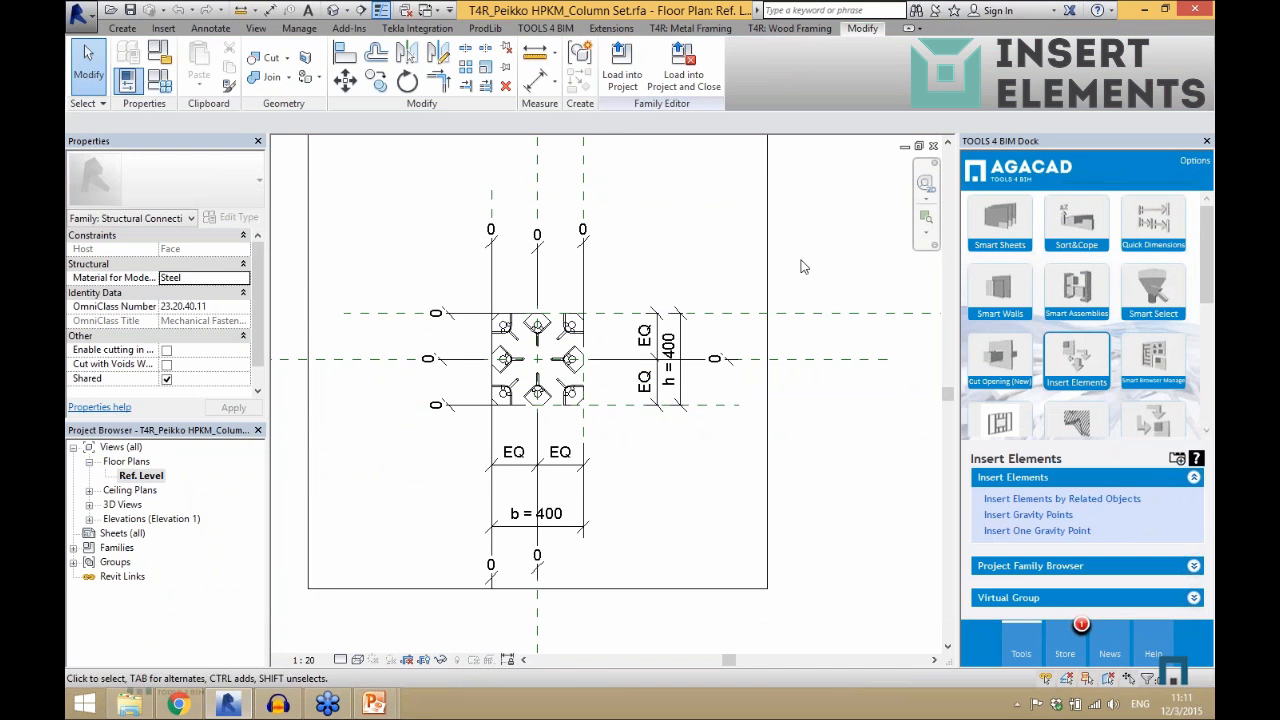
left_click(933, 146)
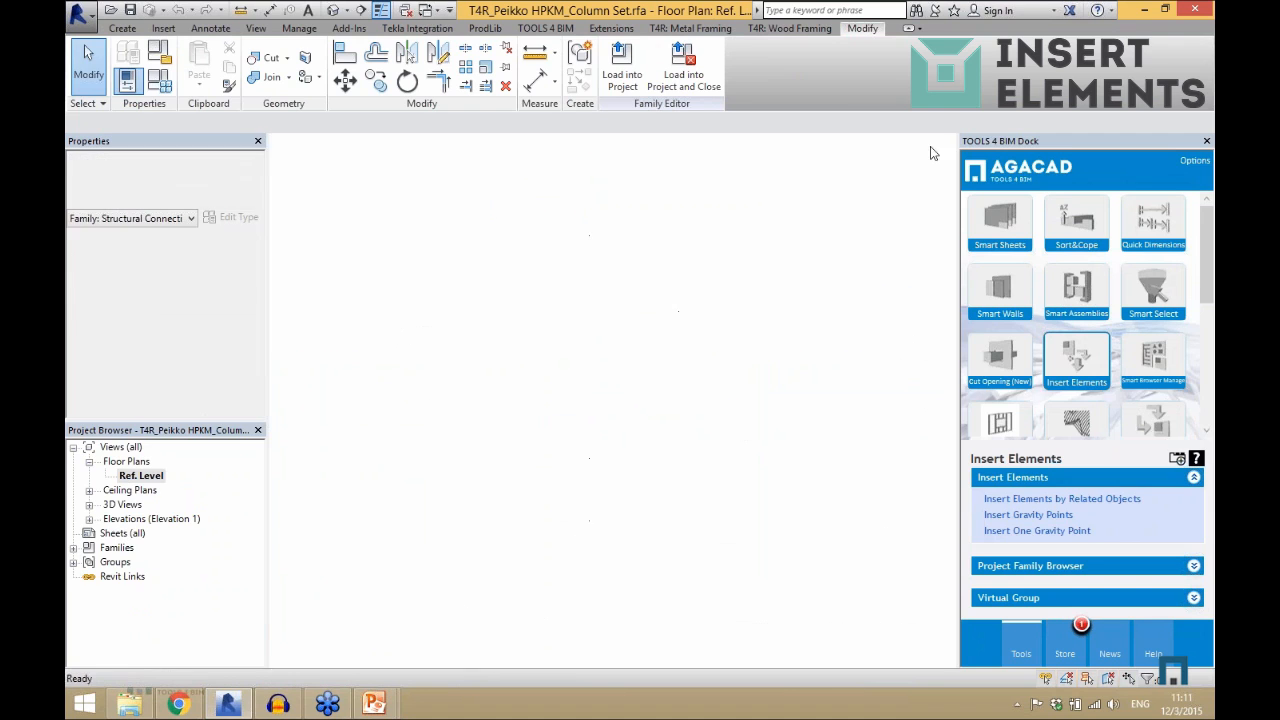
left_click(933, 146)
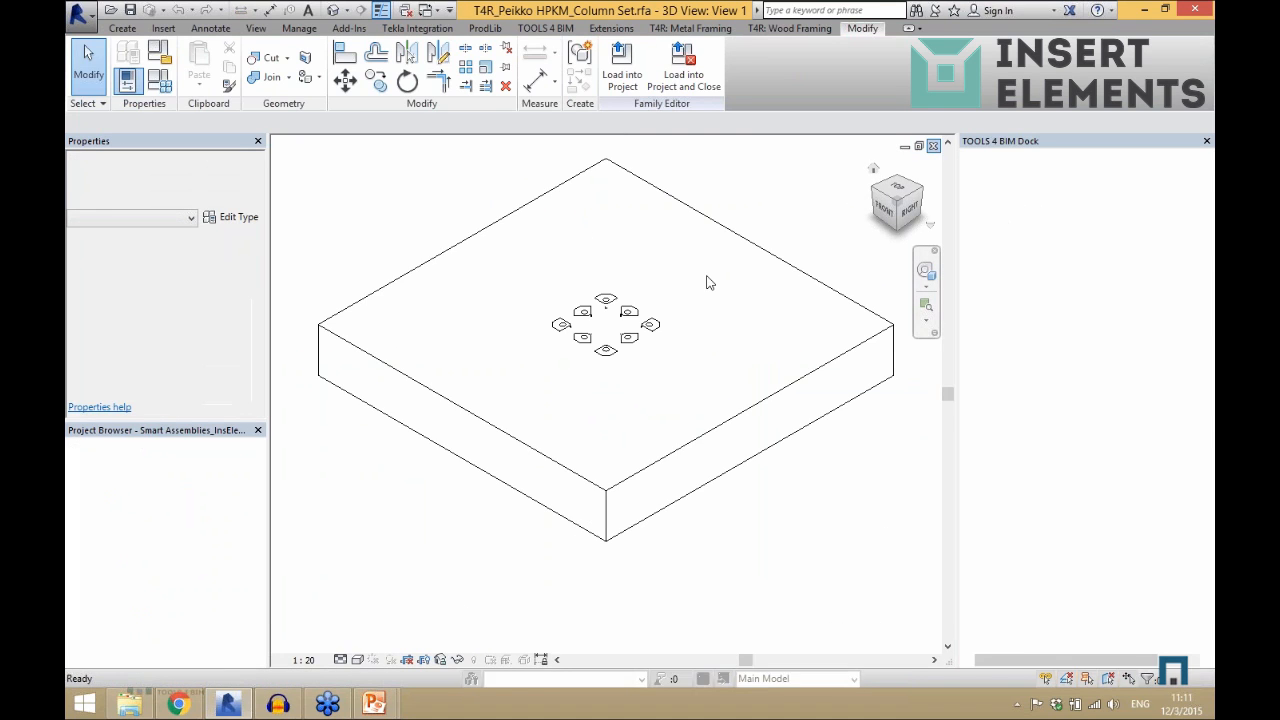
- Inspect the precast column and its HPKM20 shoe set above the pile cap in the building model
scroll(701, 318, "down", 5)
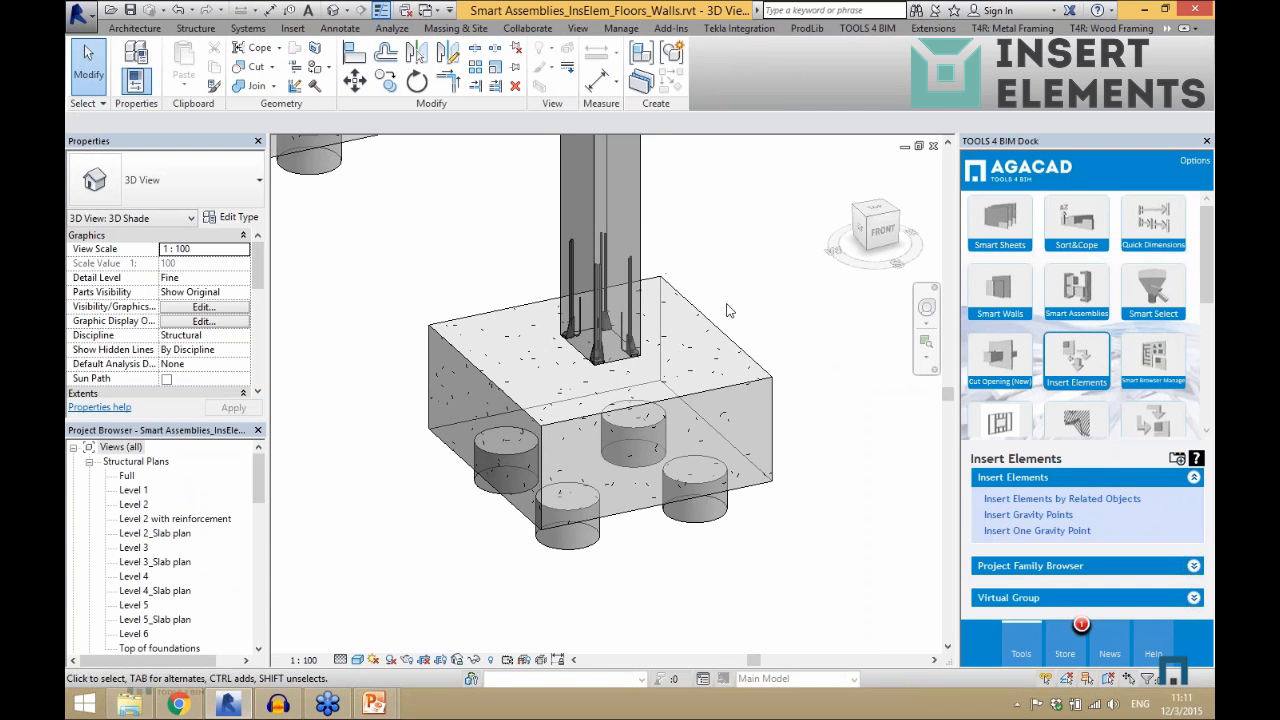
scroll(630, 253, "up", 1)
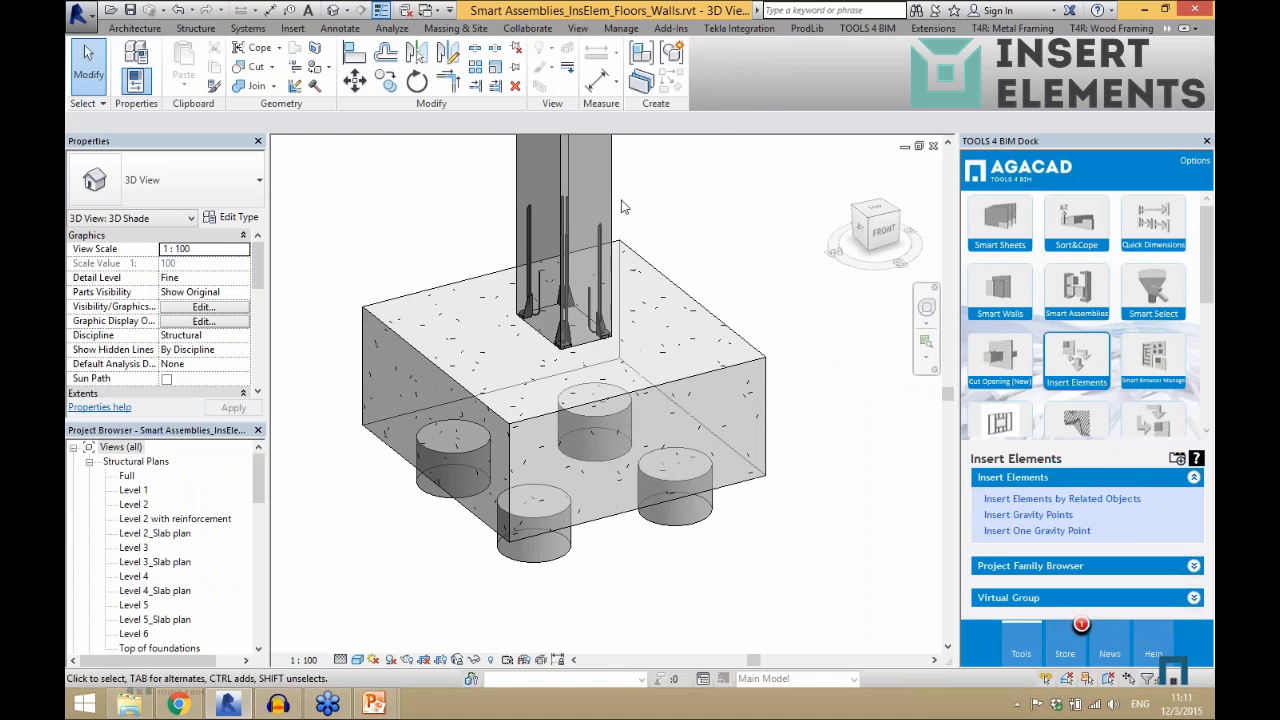
left_click(600, 240)
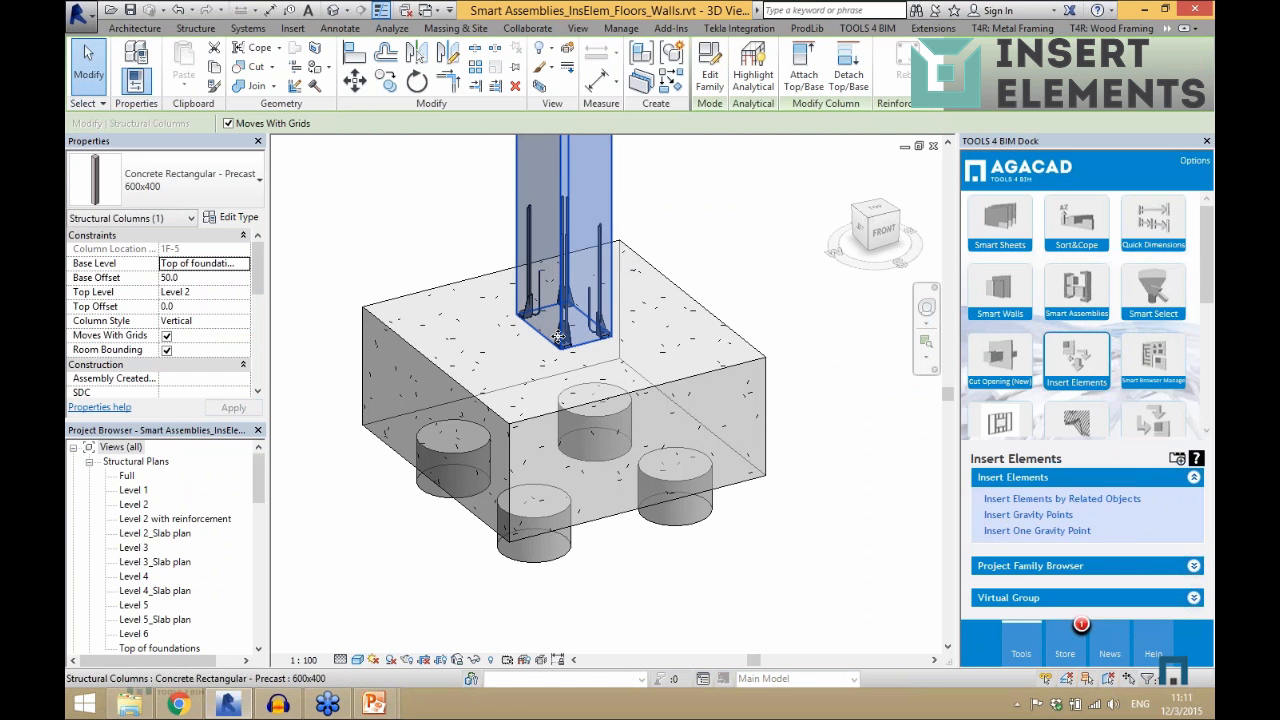
left_click(565, 300)
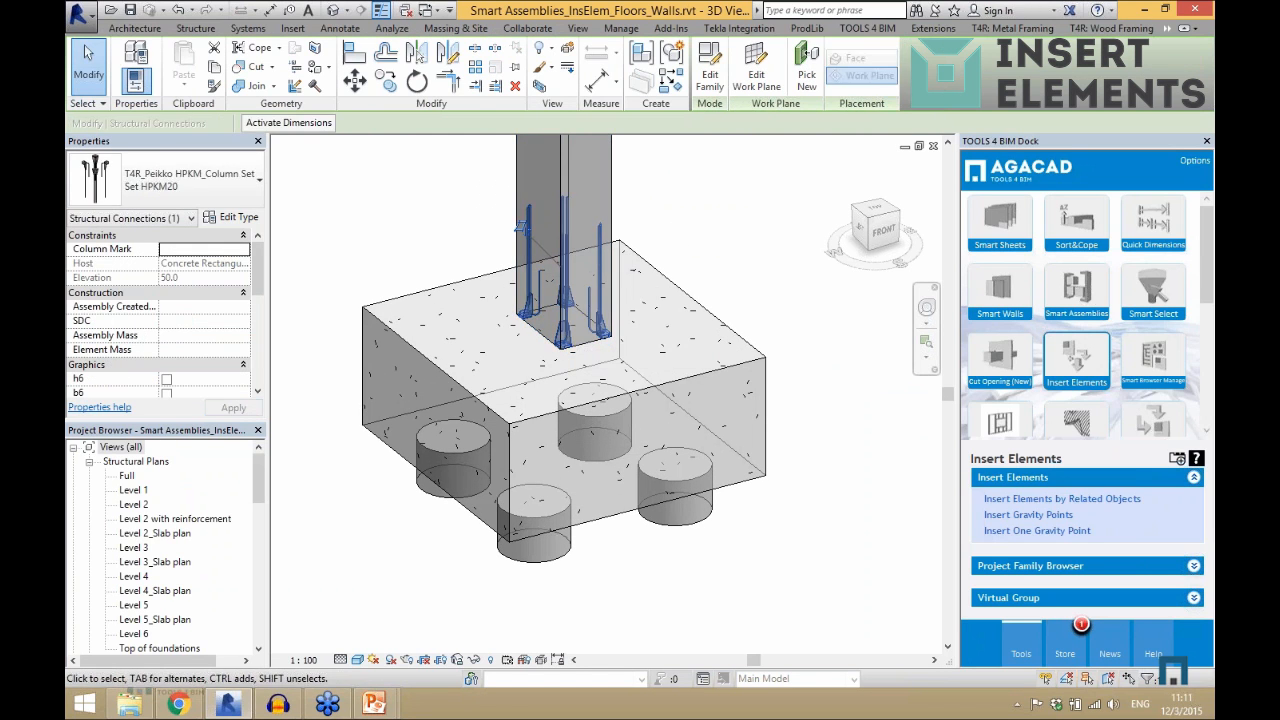
left_click(678, 241)
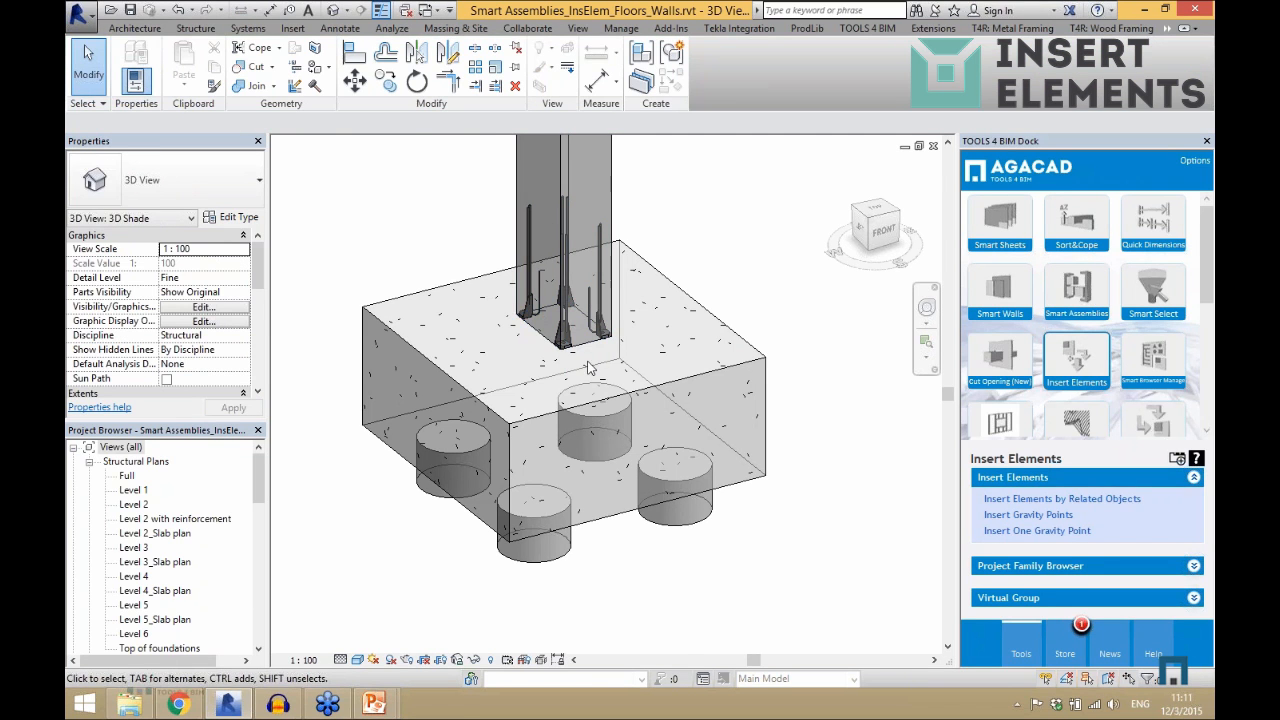
- Select two adjacent precast double tees of different widths in the Level 2 floor enclosed by the precast walls
scroll(706, 340, "down", 3)
scroll(710, 345, "down", 3)
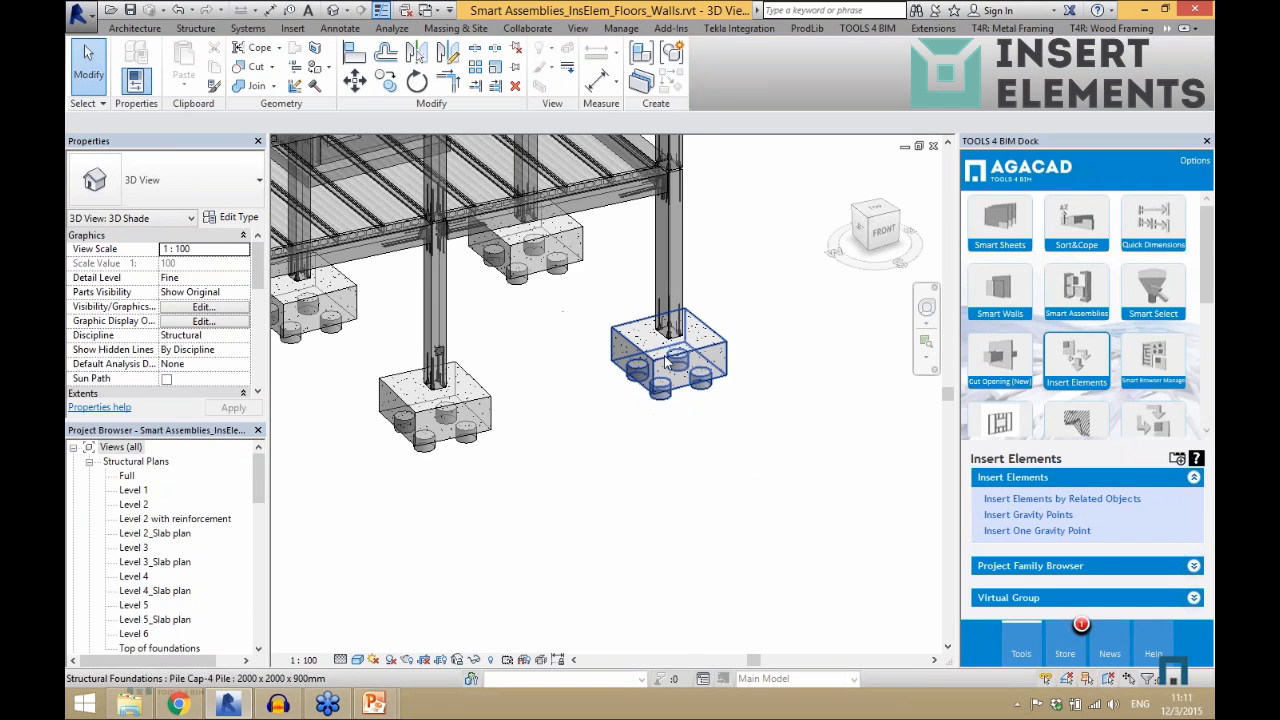
scroll(667, 362, "down", 5)
middle_click_drag(430, 382, 700, 425, "shift")
scroll(541, 413, "up", 5)
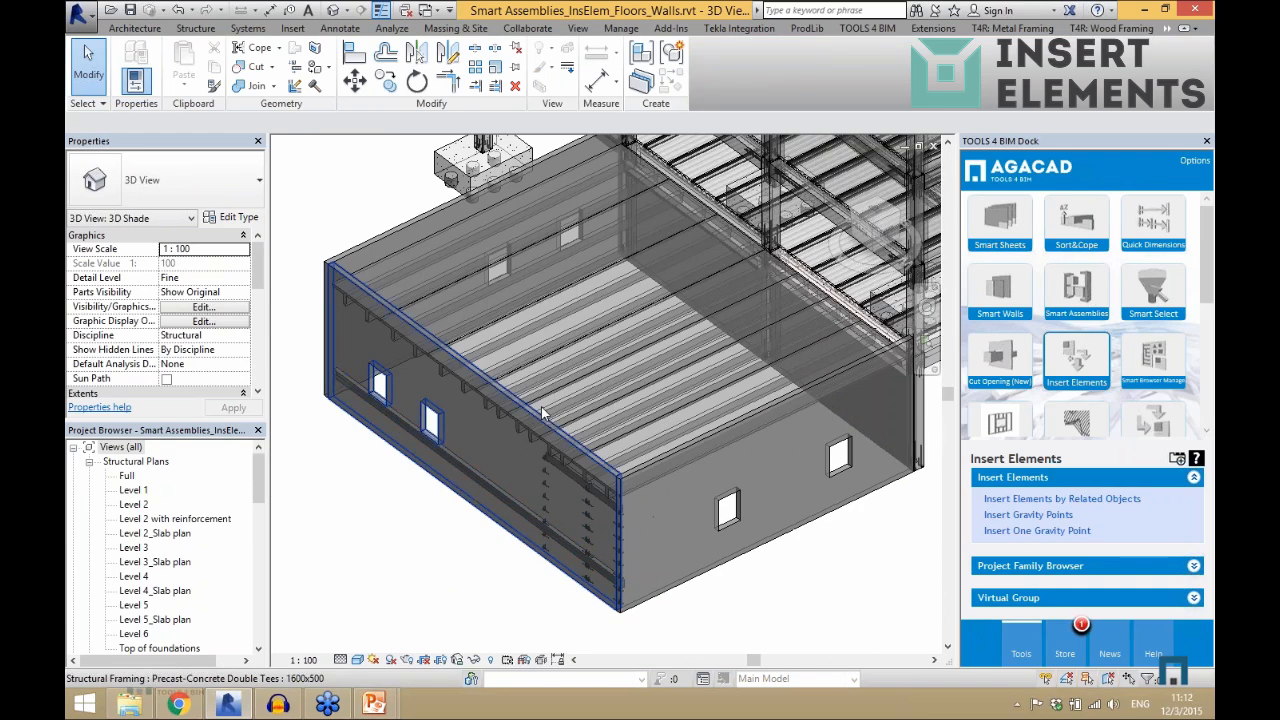
left_click(540, 378)
scroll(540, 378, "up", 2)
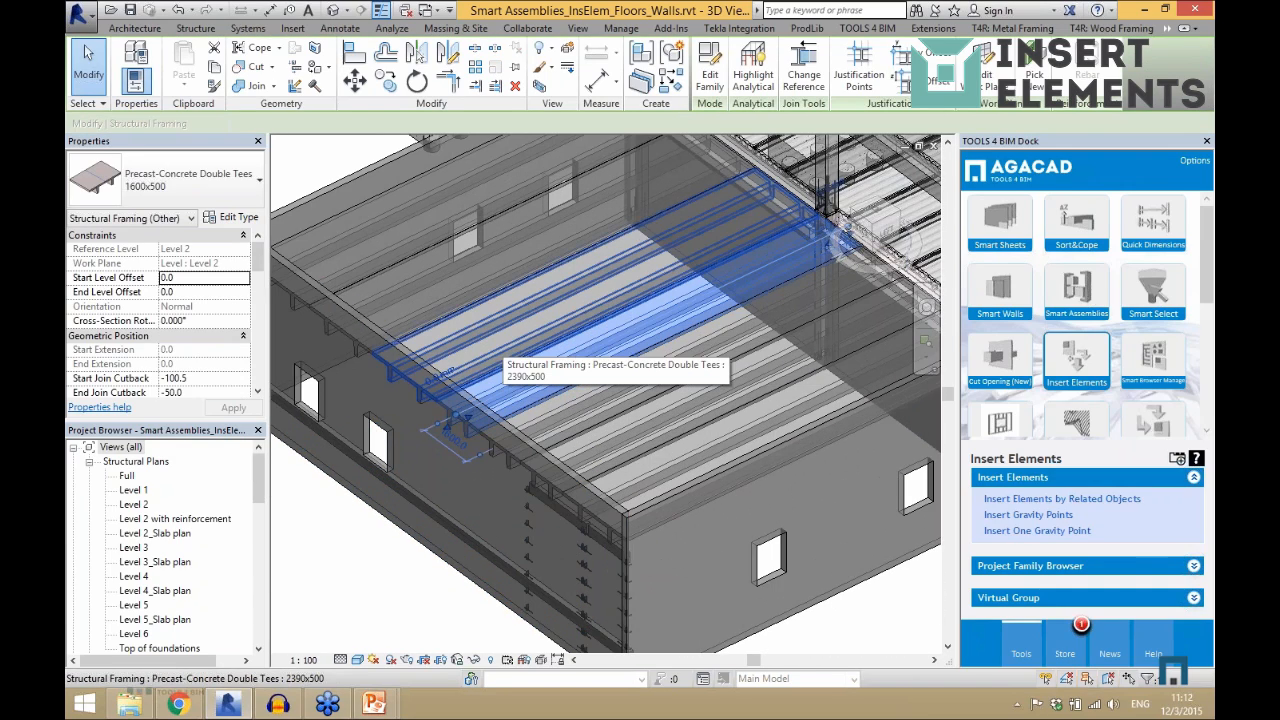
left_click(476, 376, "ctrl")
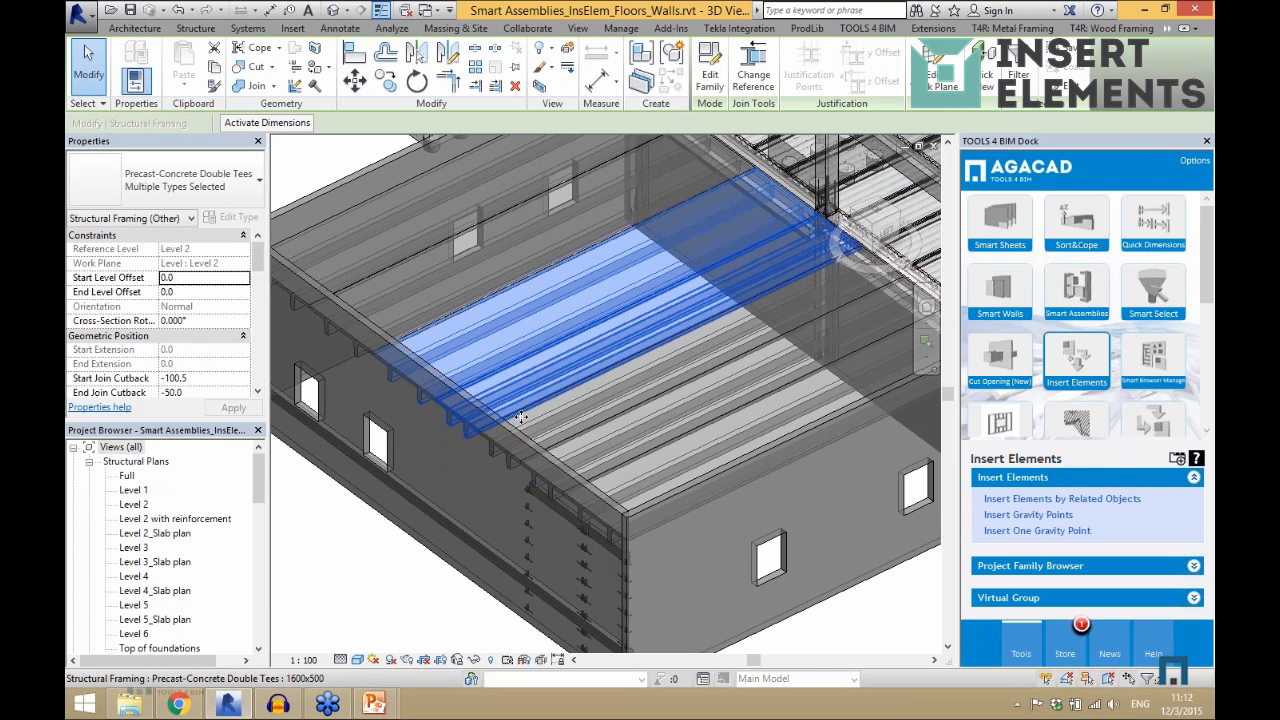
scroll(520, 418, "up", 2)
scroll(394, 388, "down", 4)
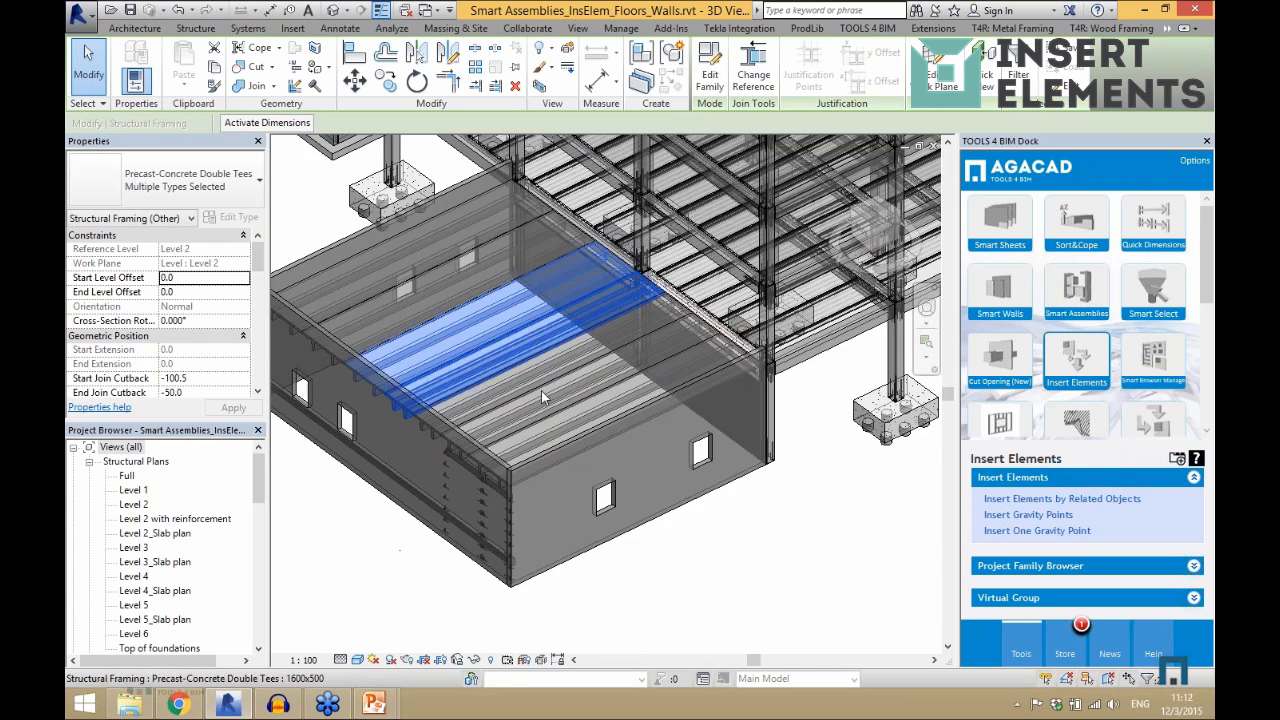
- Start Insert Elements by Related Objects for the selected double tees and add the structural connection 2xTT details, type Two
left_click(995, 503)
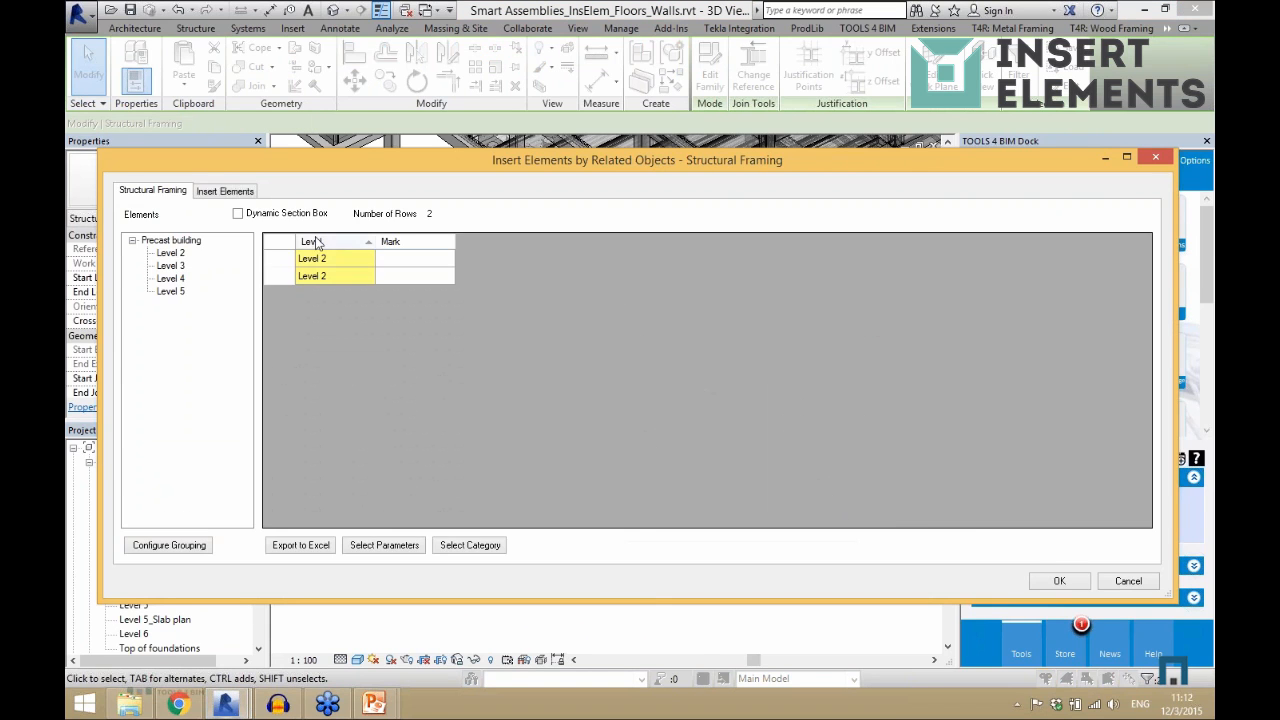
left_click(240, 194)
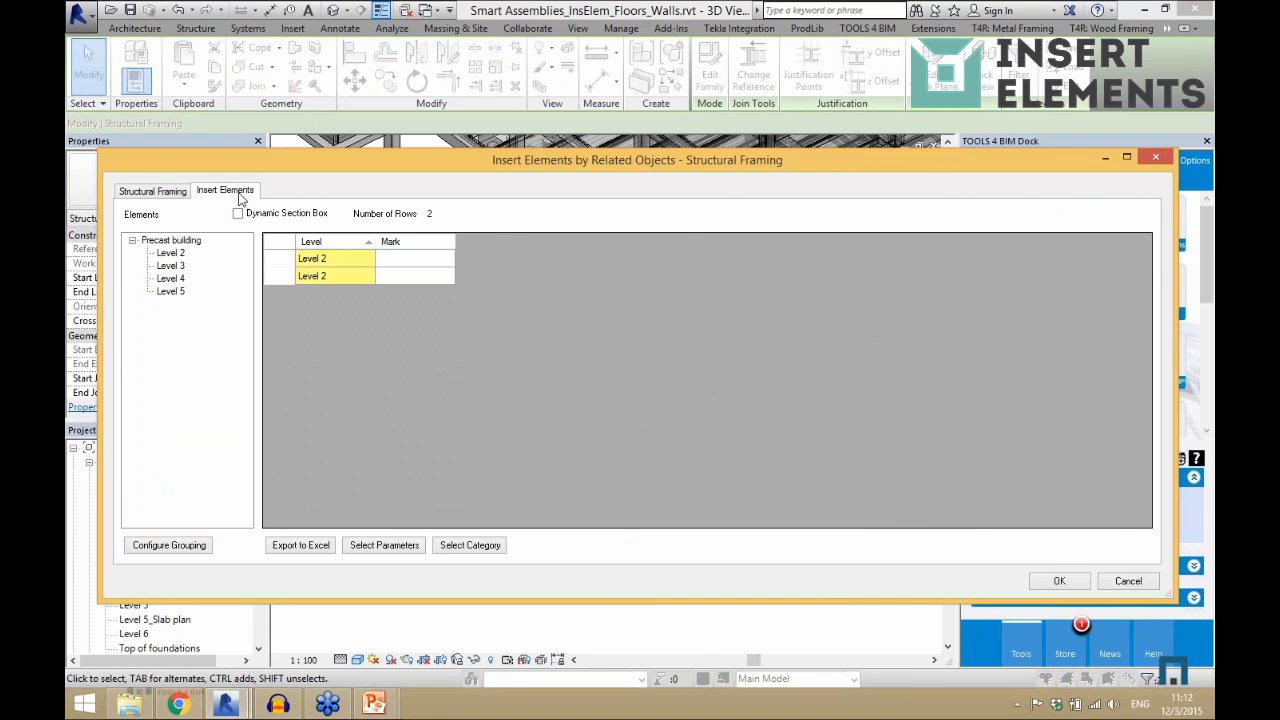
double_click(208, 260)
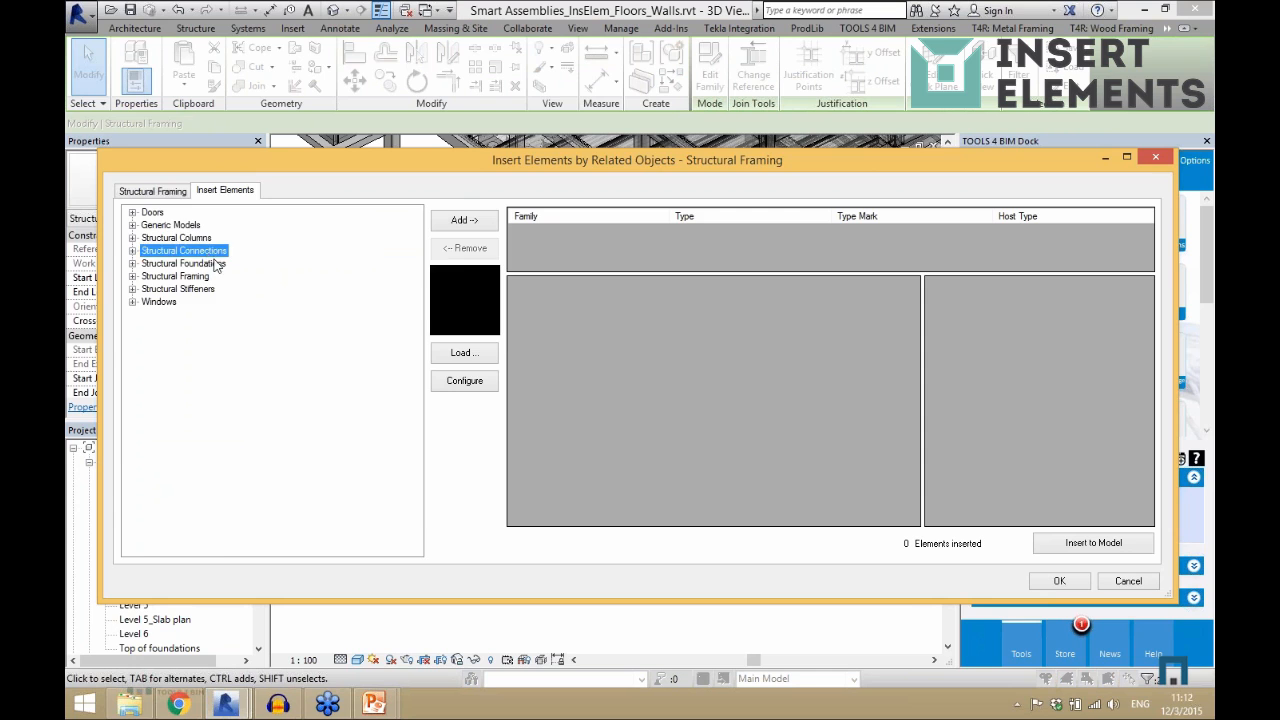
left_click_drag(418, 478, 418, 262)
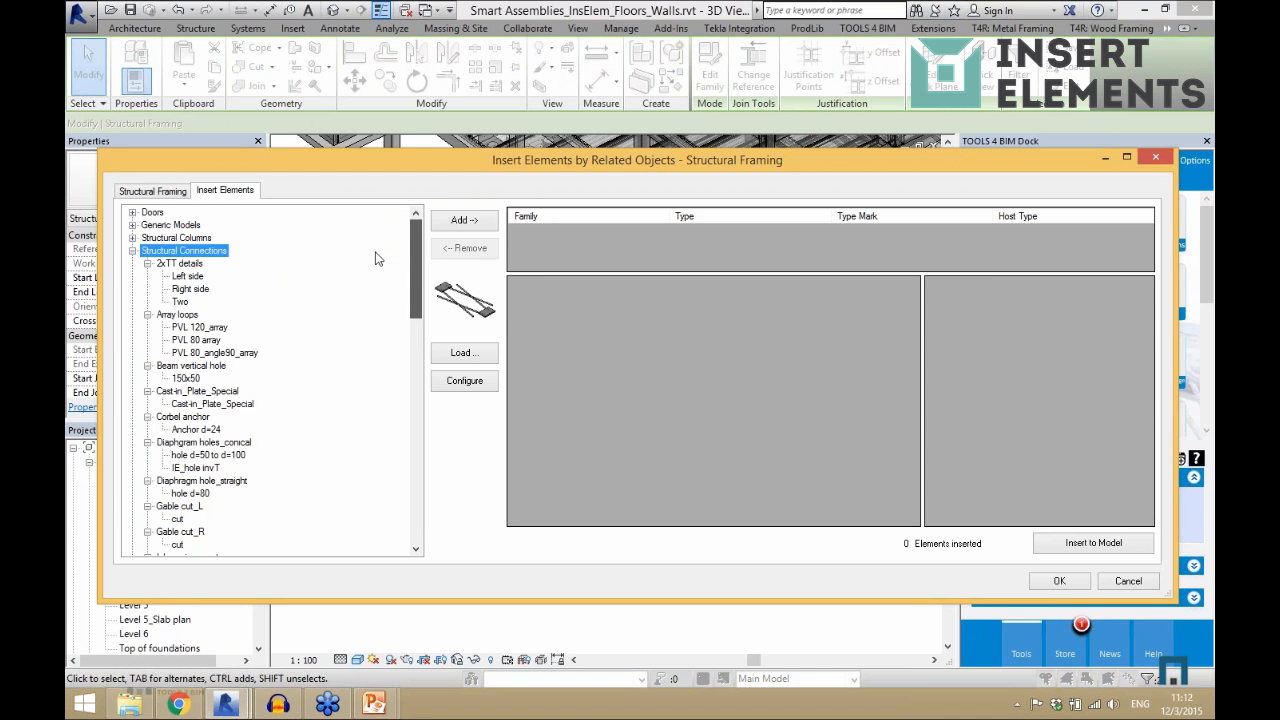
left_click(181, 301)
left_click(462, 222)
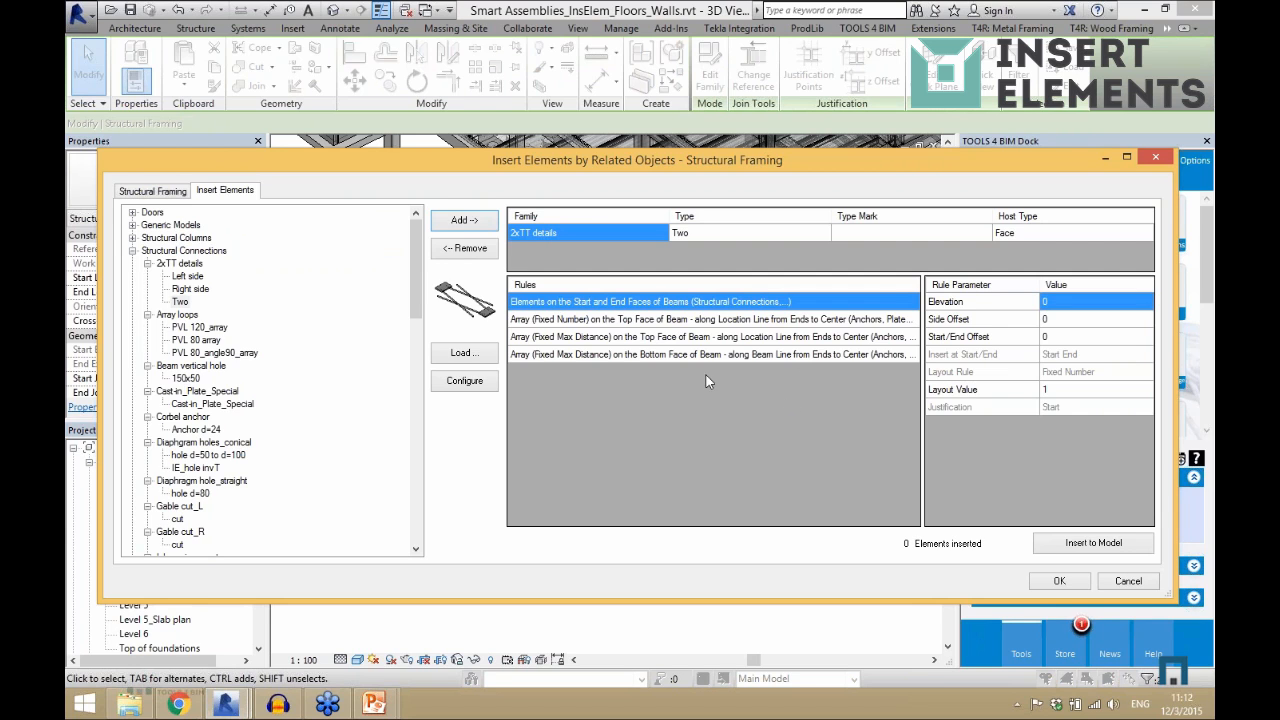
- Choose the rule Array (Fixed Max Distance) on the Top Face of Beam, with start/end offset 500 and connection type (none)
left_click(630, 338)
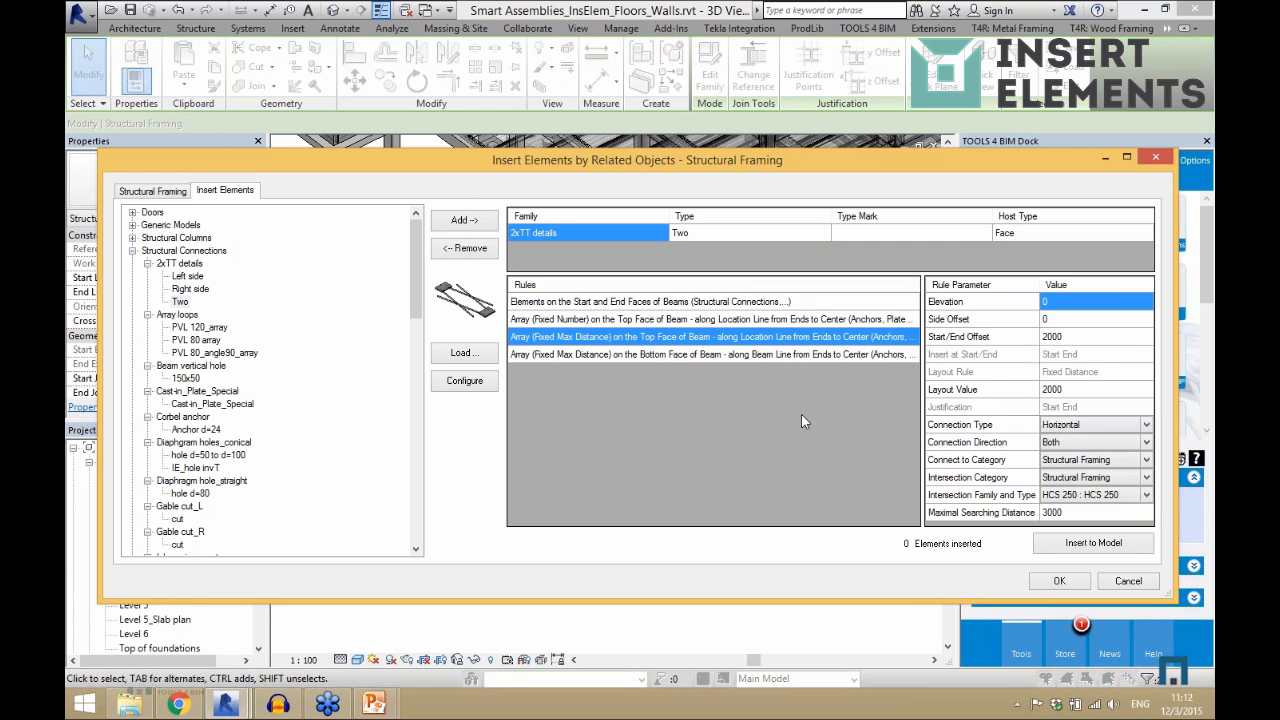
left_click(1080, 338)
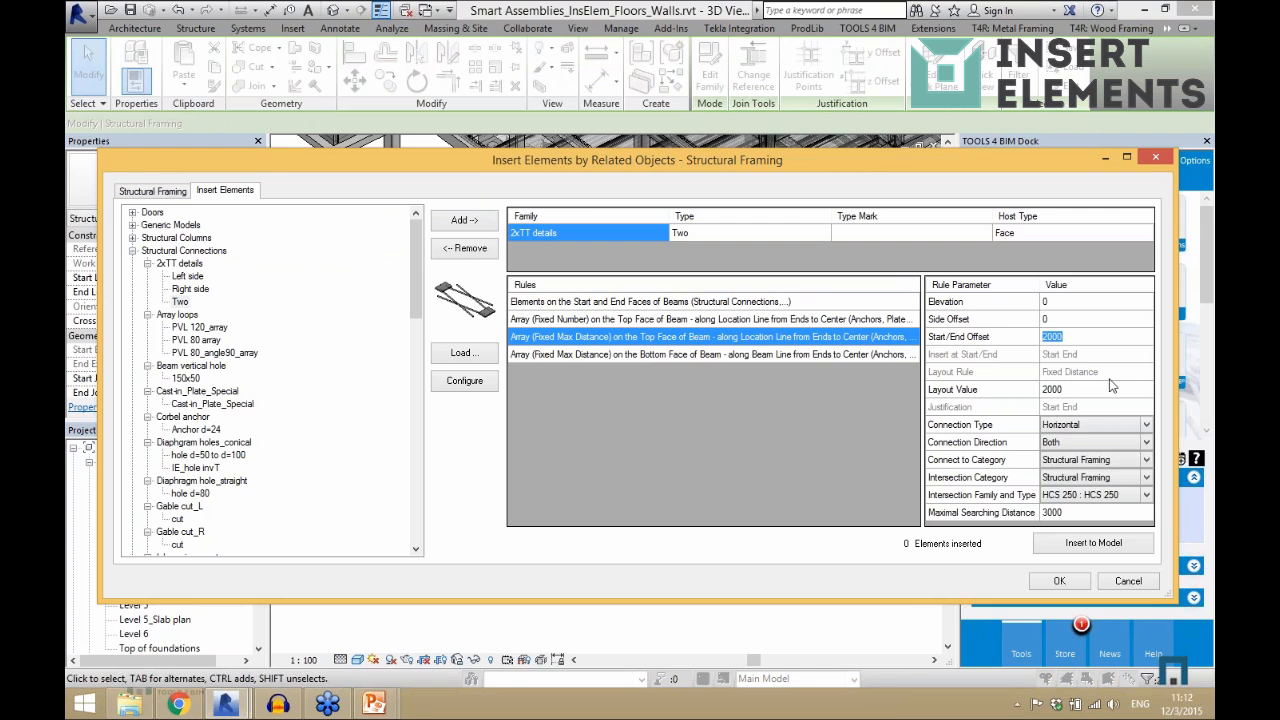
type("50")
key("Tab")
left_click(1146, 425)
left_click(1105, 470)
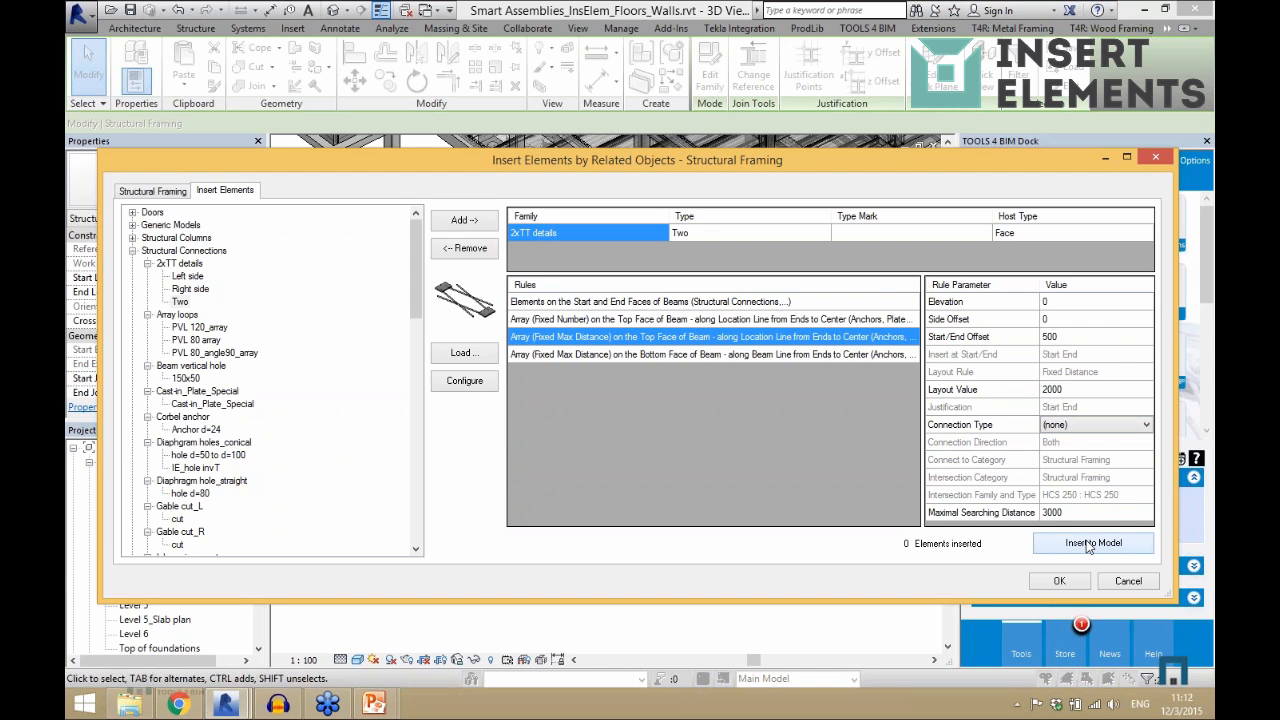
- Insert the configured 2xTT details into the model for the two double tees, and finish the tool
left_click(1086, 390)
type("4")
left_click(1088, 548)
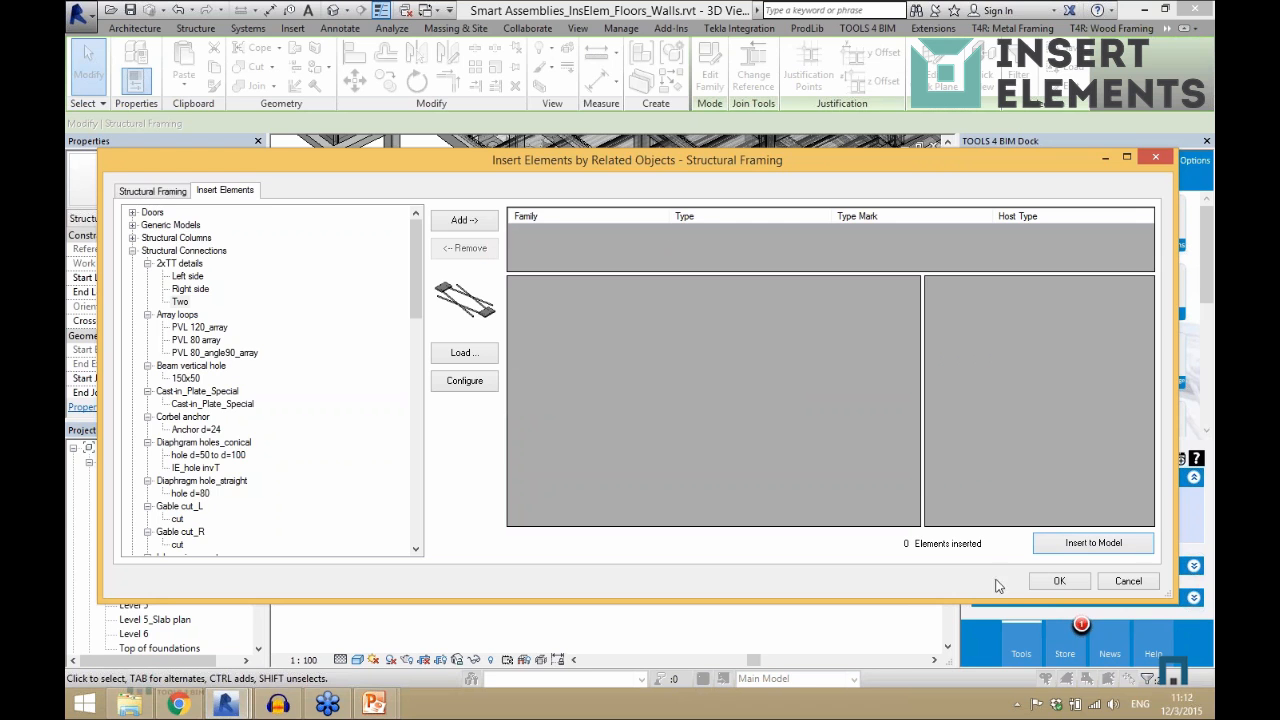
left_click(1058, 582)
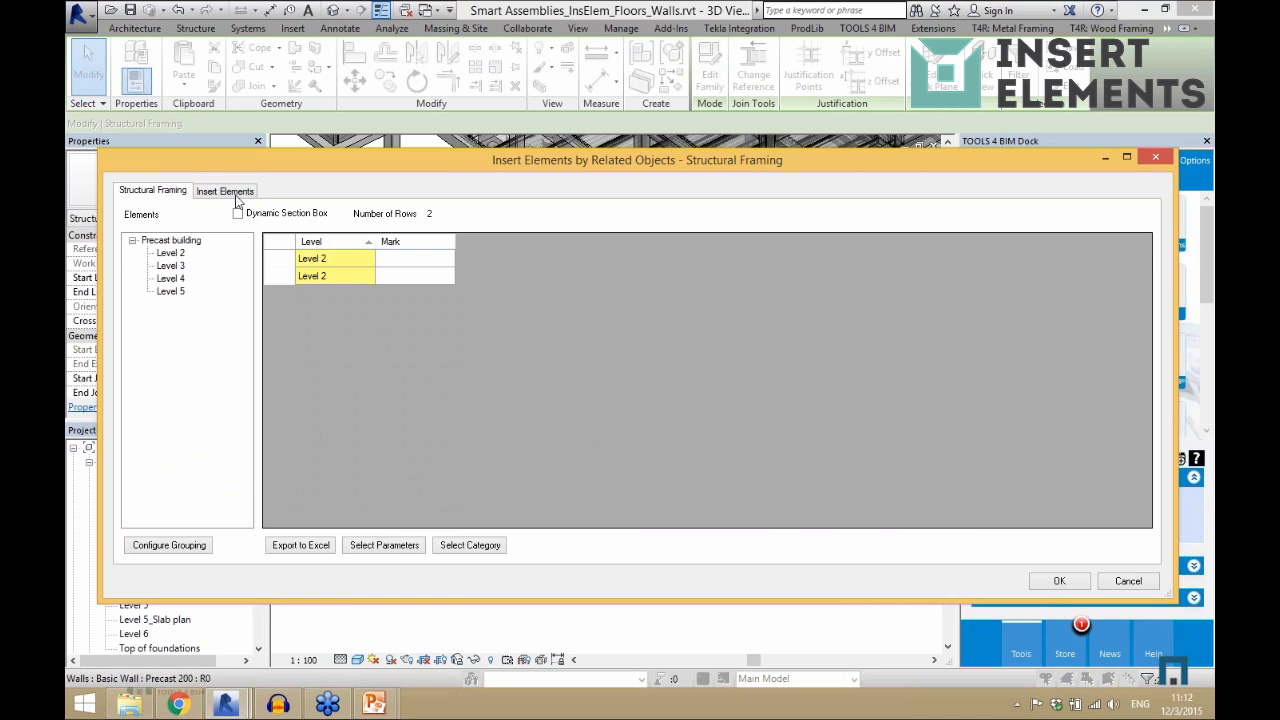
- Add the structural connection 2xTT details, type Two, as the element to insert on the two selected double tees
left_click(224, 190)
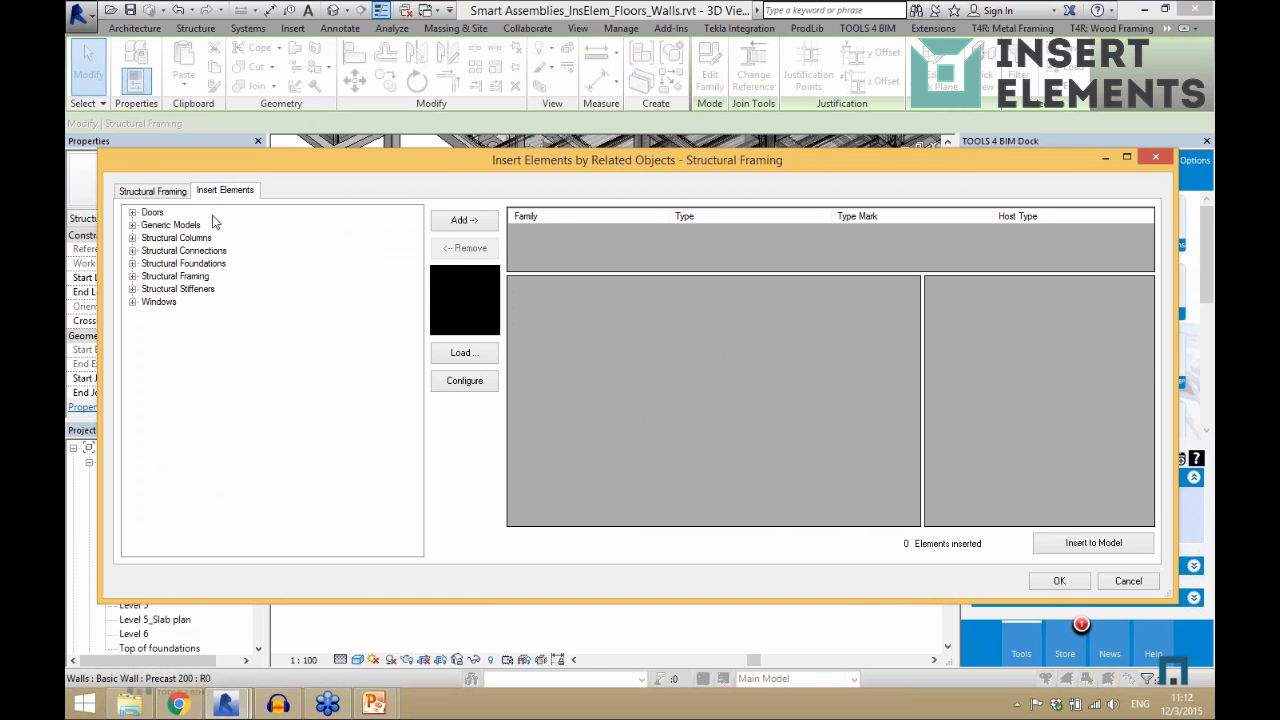
double_click(196, 250)
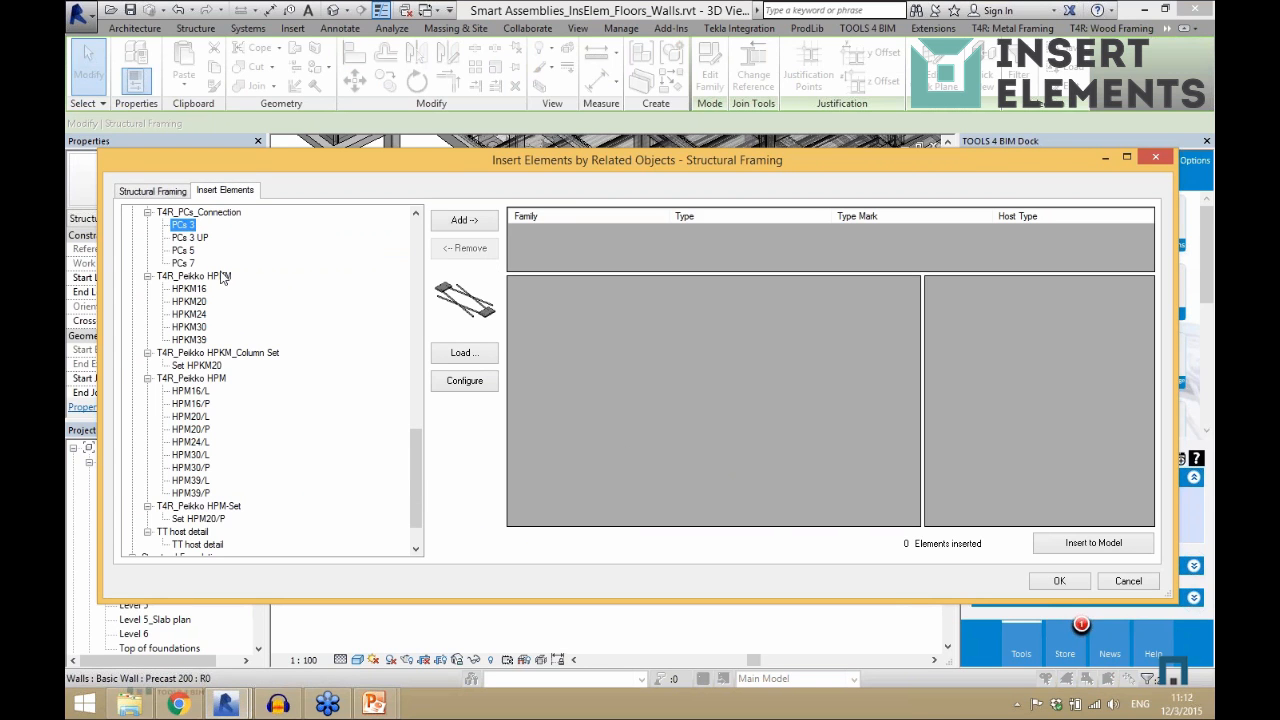
left_click_drag(416, 480, 416, 262)
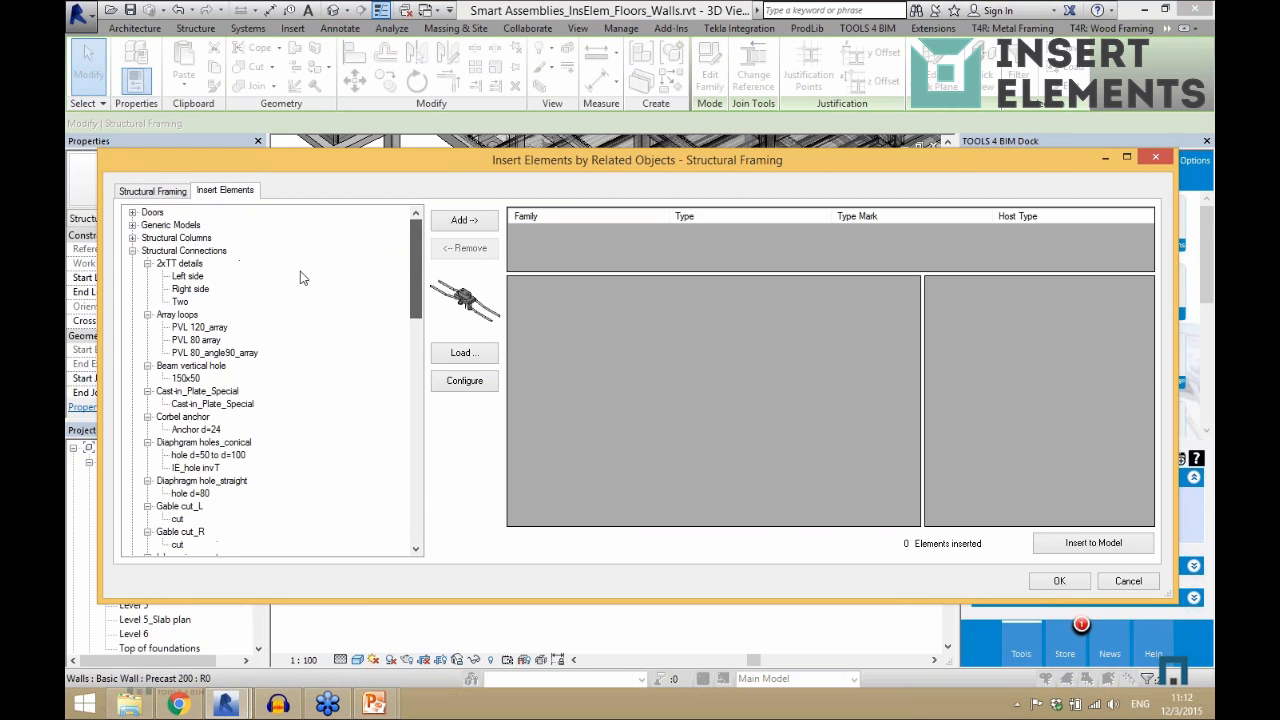
left_click(180, 301)
left_click(458, 221)
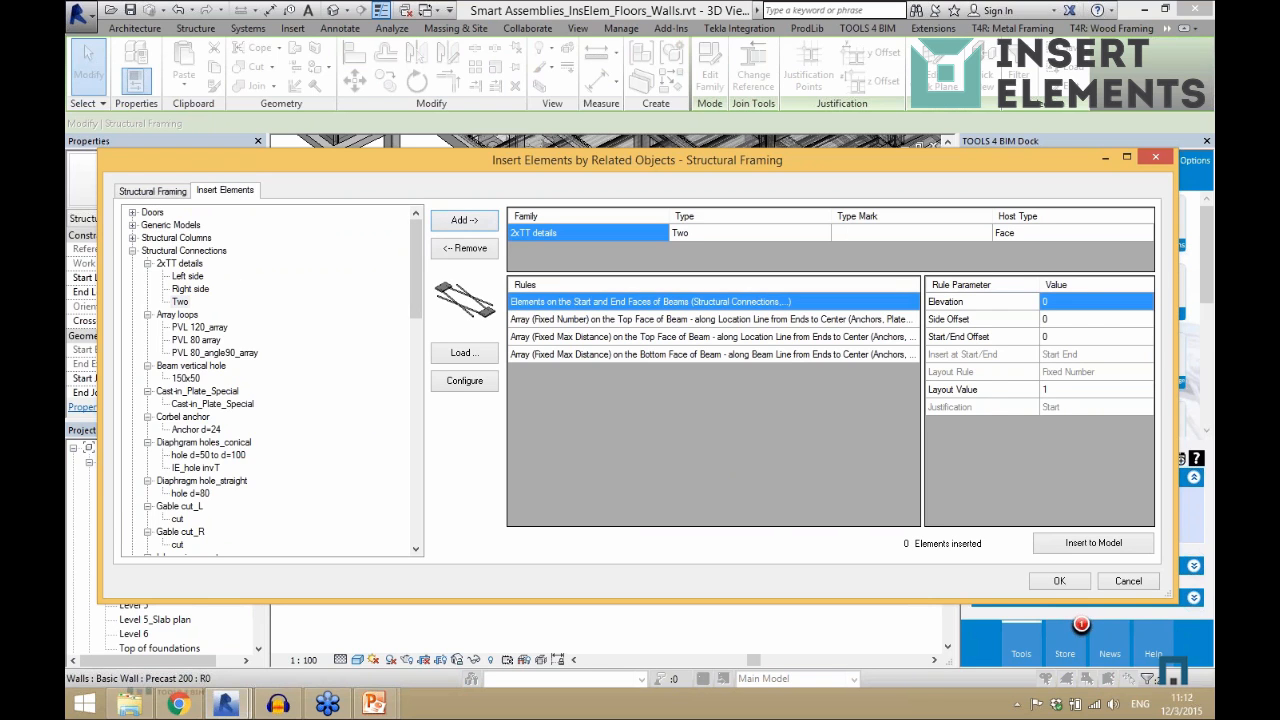
- Try to insert the 2xTT details with the rule Array (Fixed Number) on the Top Face of Beam and connection type (none)
left_click(700, 319)
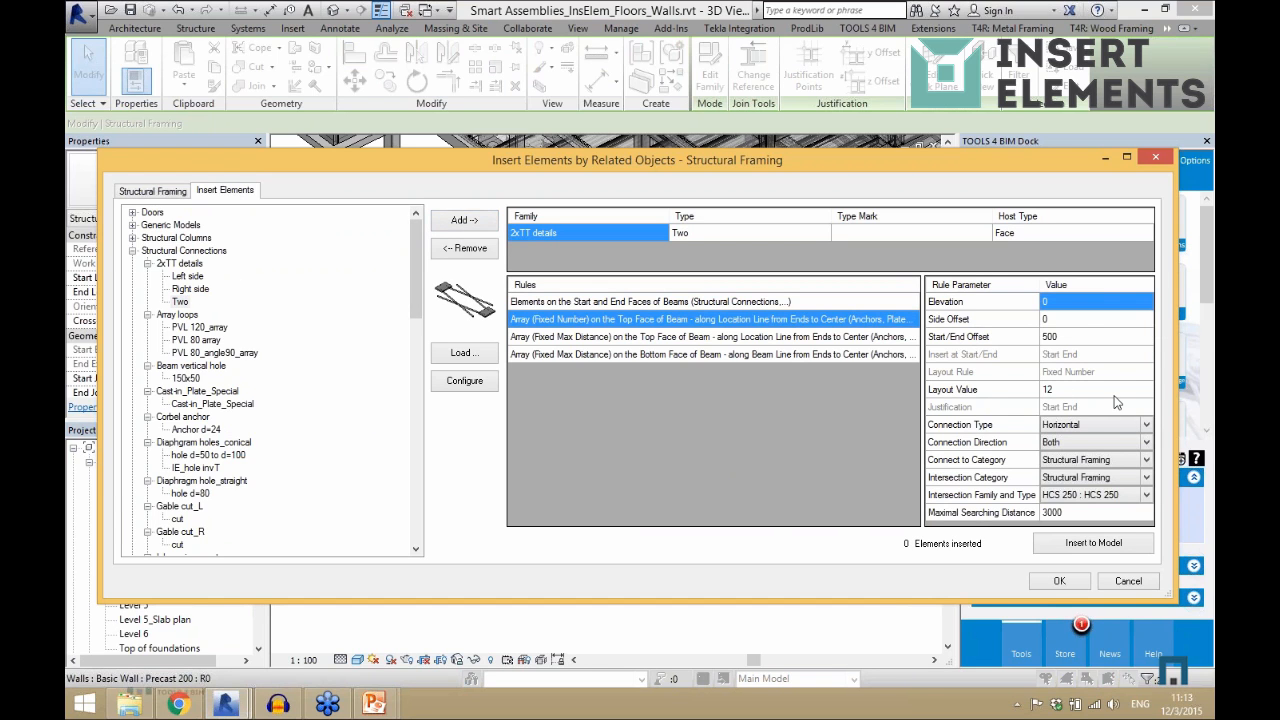
left_click(1121, 434)
left_click(1121, 434)
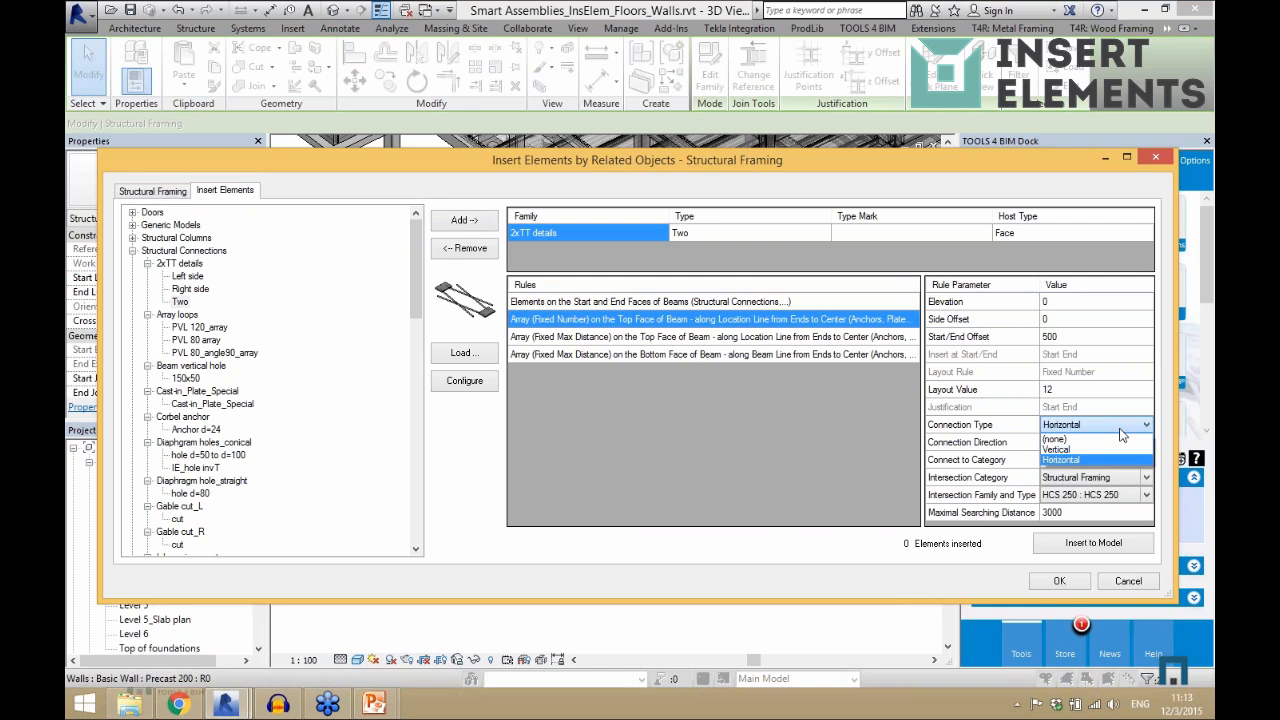
left_click(1123, 439)
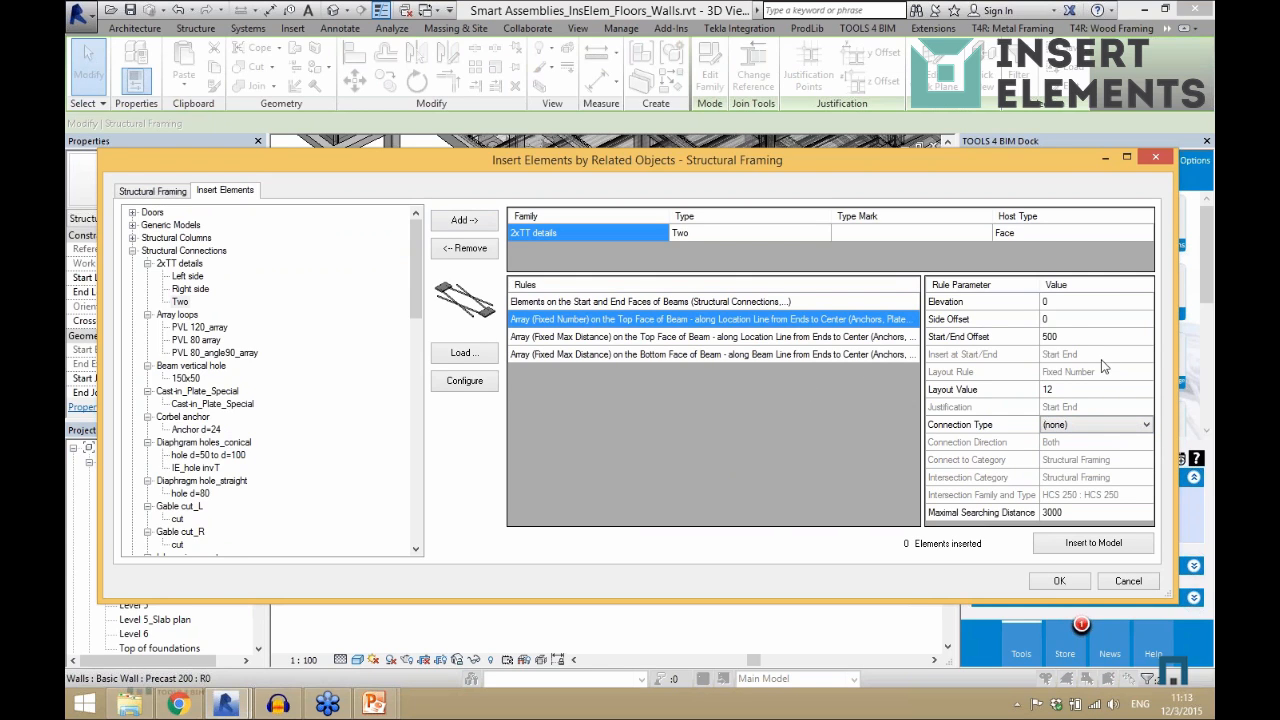
left_click(1091, 543)
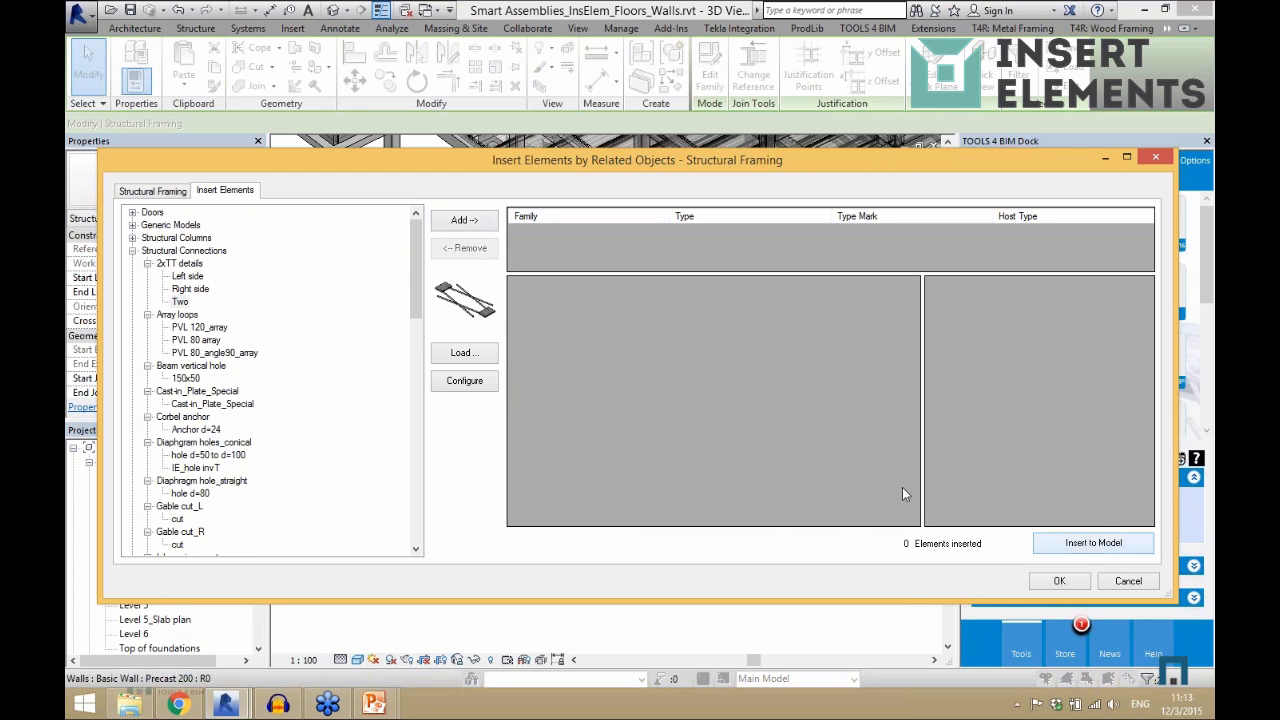
- Add 2xTT details, type Two, again and choose the rule Array (Fixed Max Distance) on the Top Face of Beam
left_click(476, 226)
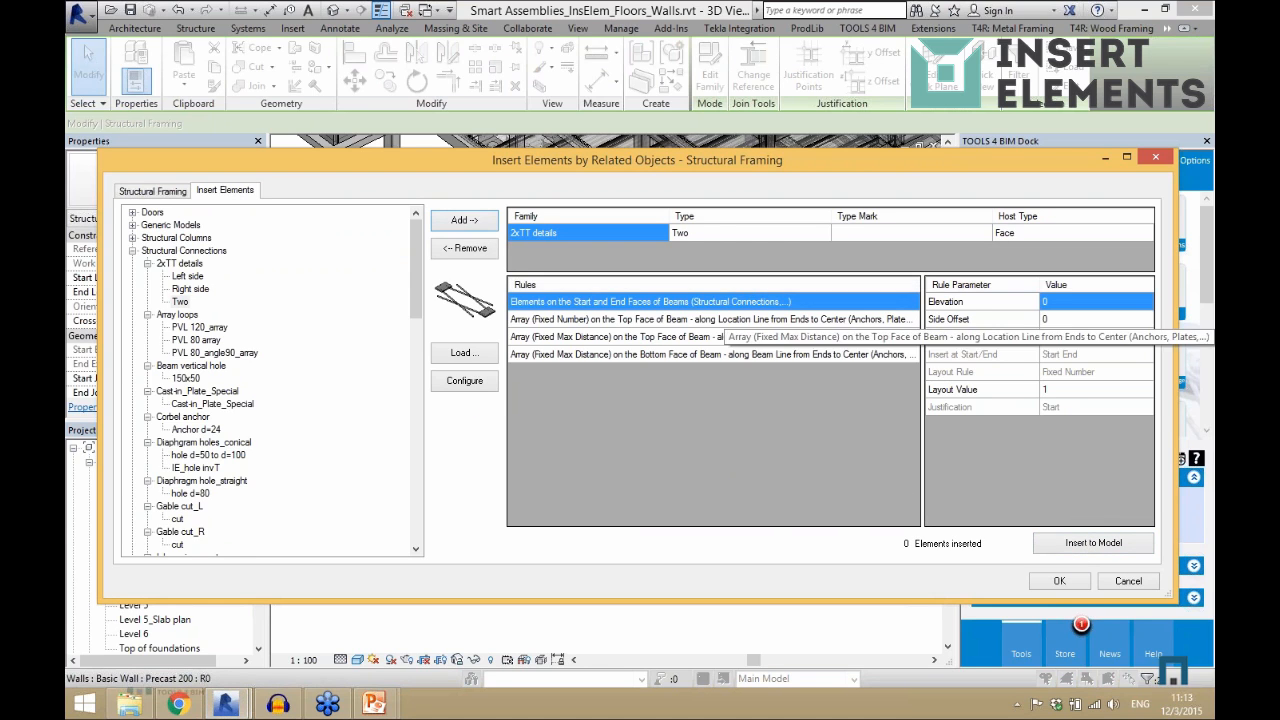
left_click(755, 354)
left_click(753, 338)
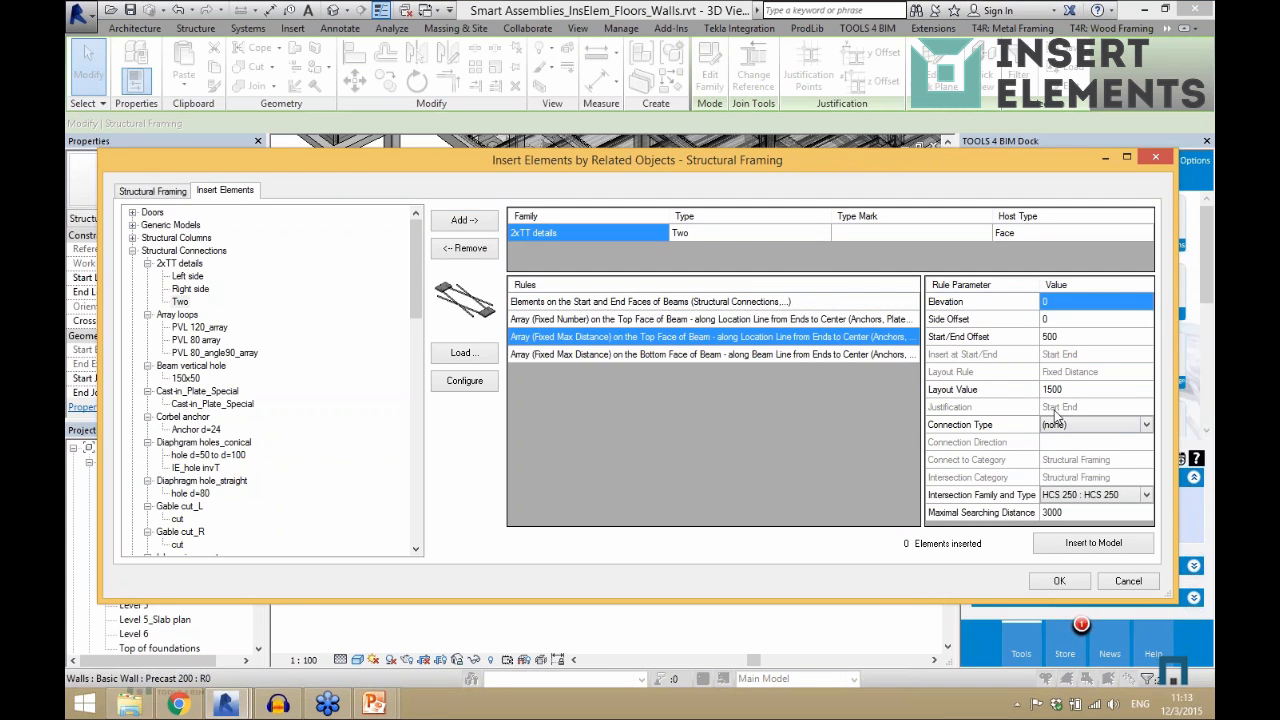
- Set the layout value to 1500 and intersection family and type to (none), and insert the 2xTT details into the model
left_click(1120, 395)
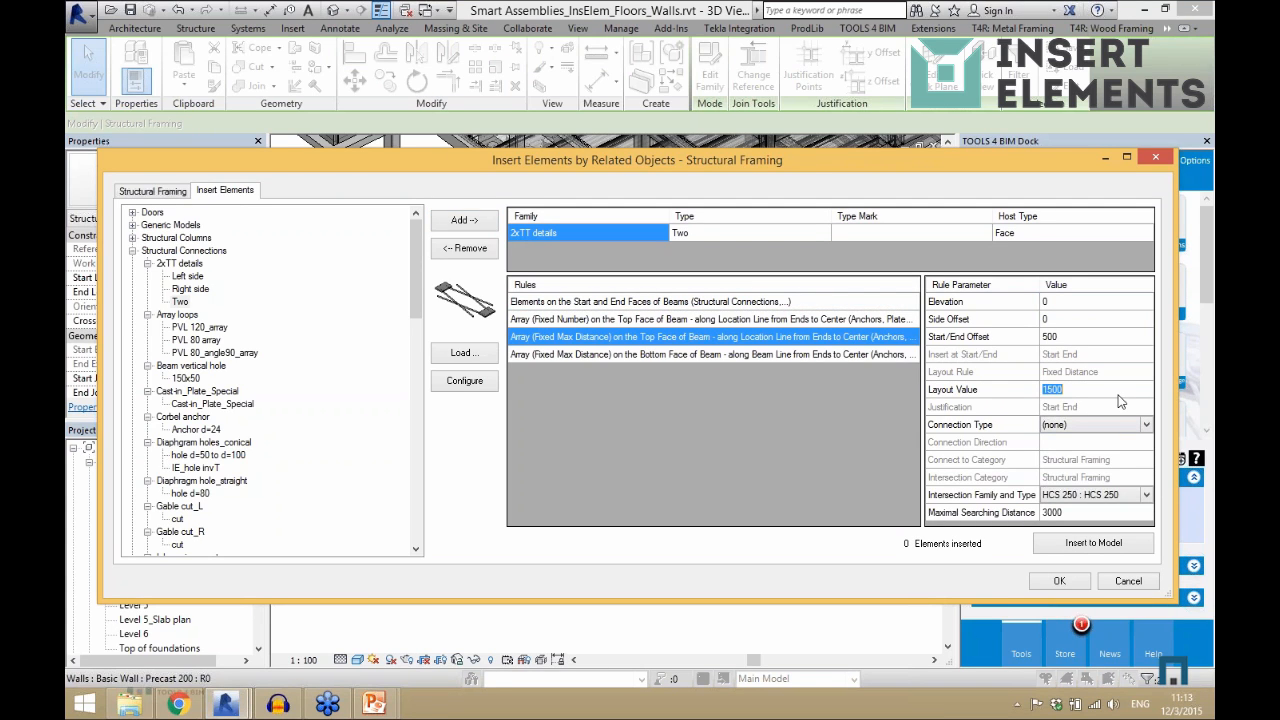
type("500")
left_click(1097, 500)
left_click(1090, 510)
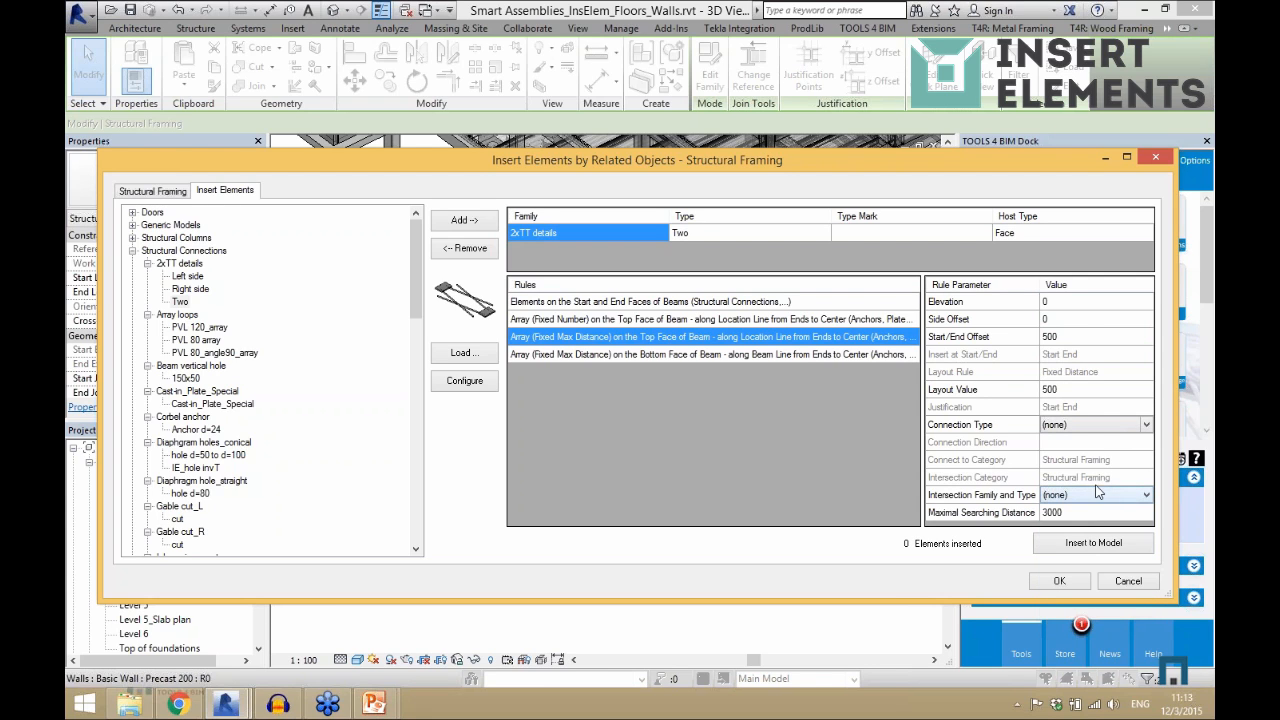
double_click(1078, 394)
type("1500")
left_click(1085, 543)
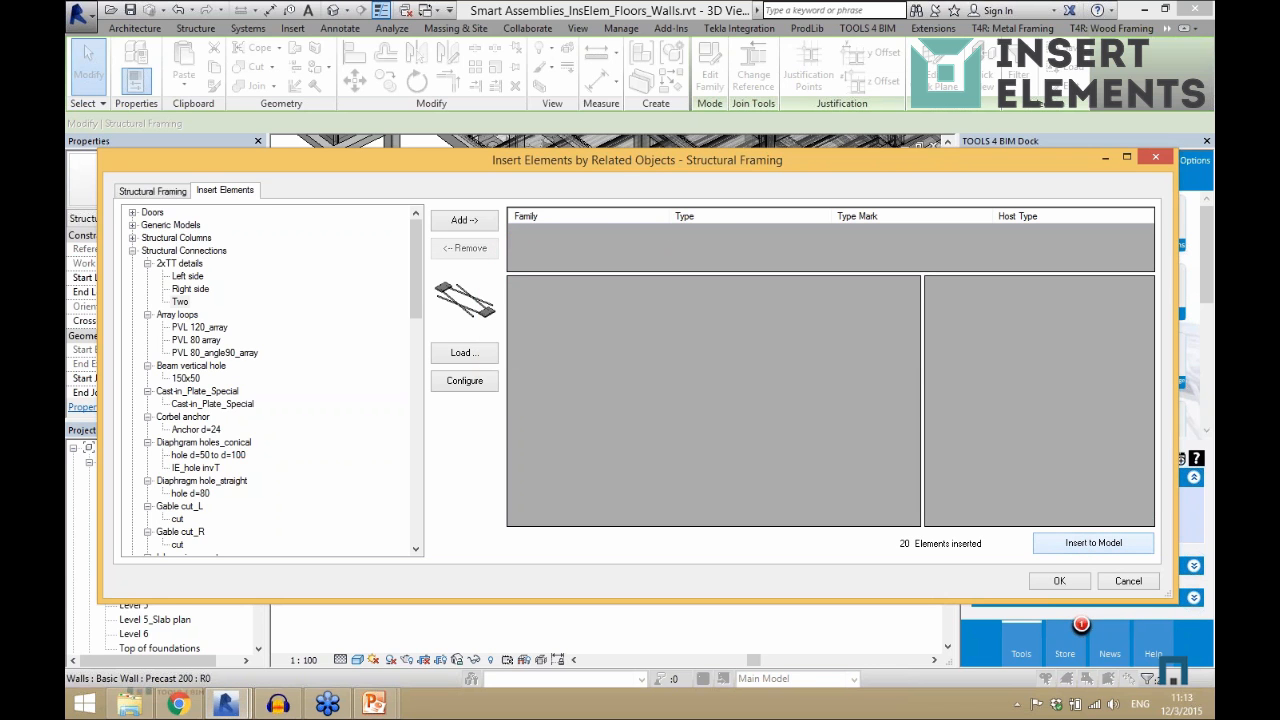
left_click(1060, 582)
- Examine the inserted 2xTT details along the edges of the two double tees and how they relate to each tee
scroll(453, 363, "up", 5)
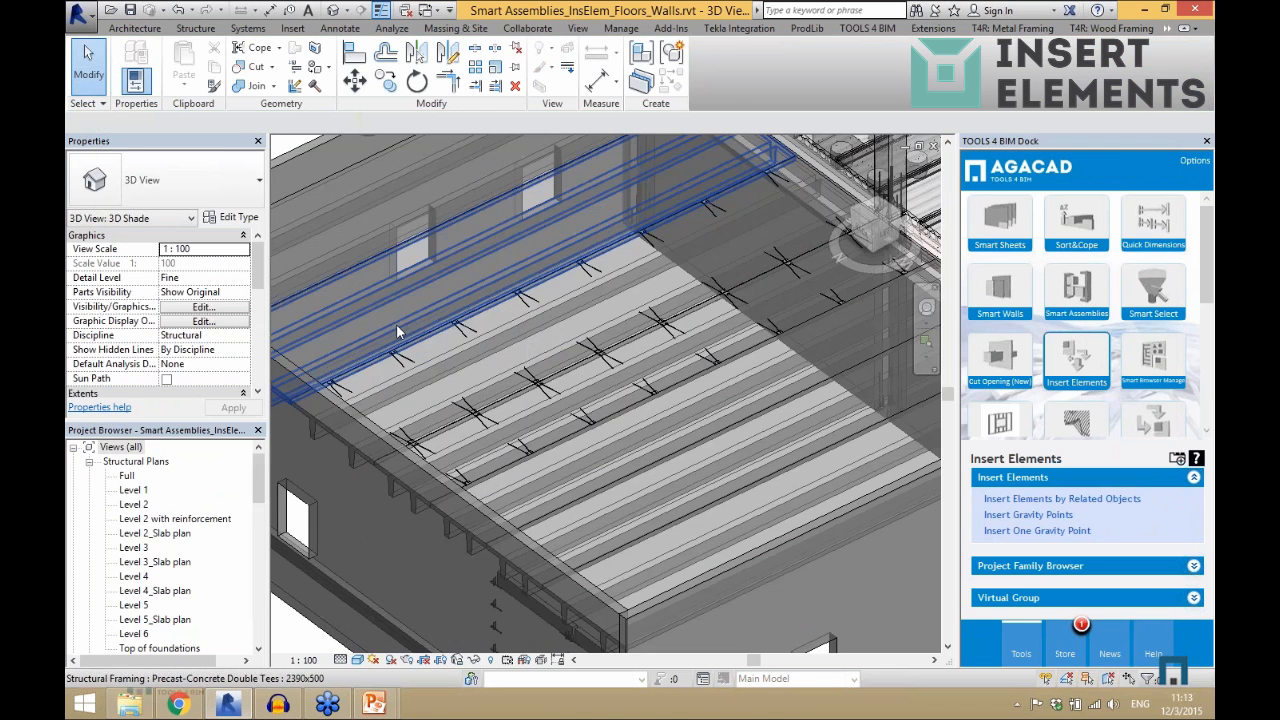
left_click(463, 319)
scroll(555, 323, "down", 1)
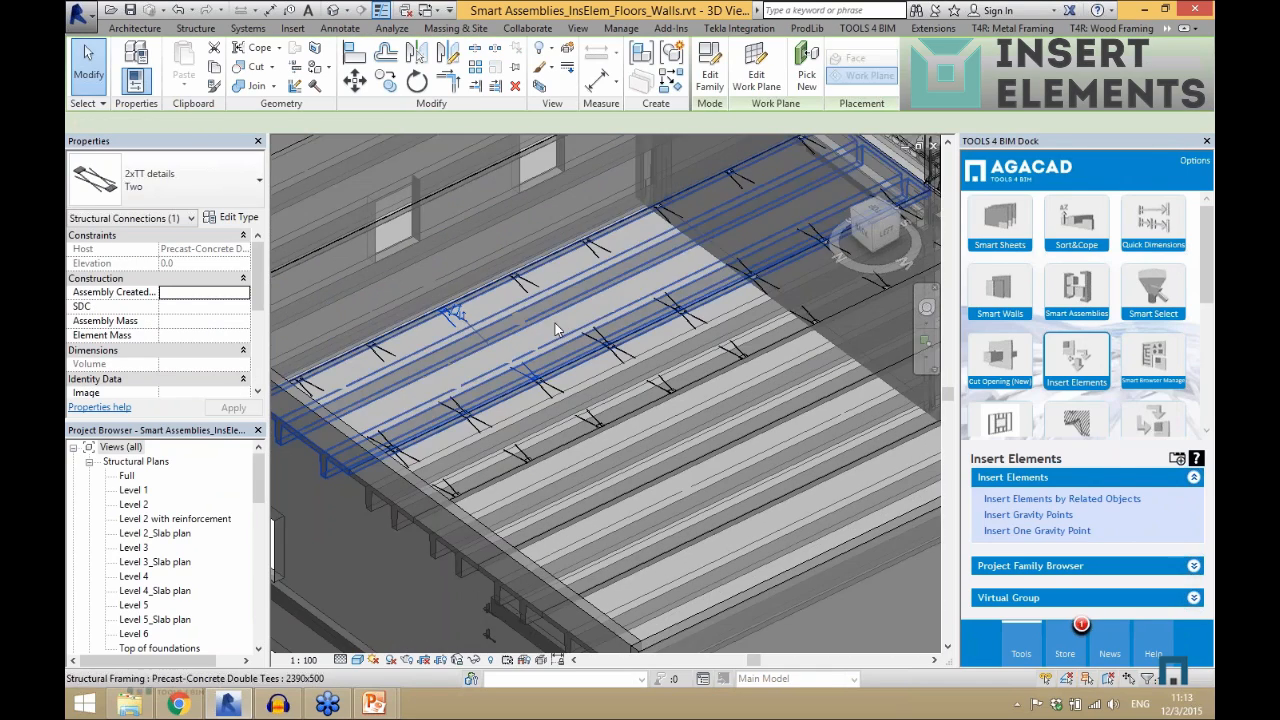
middle_click_drag(556, 327, 566, 352, "shift")
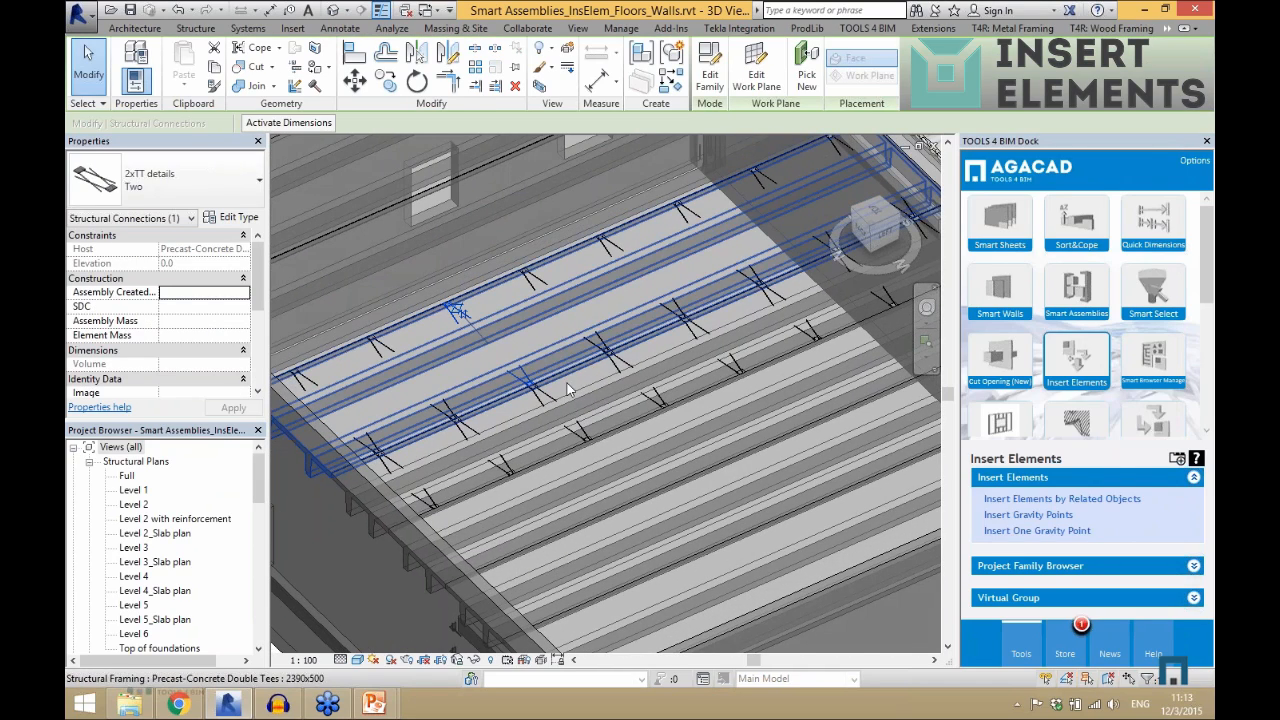
scroll(447, 377, "up", 1)
key("Escape")
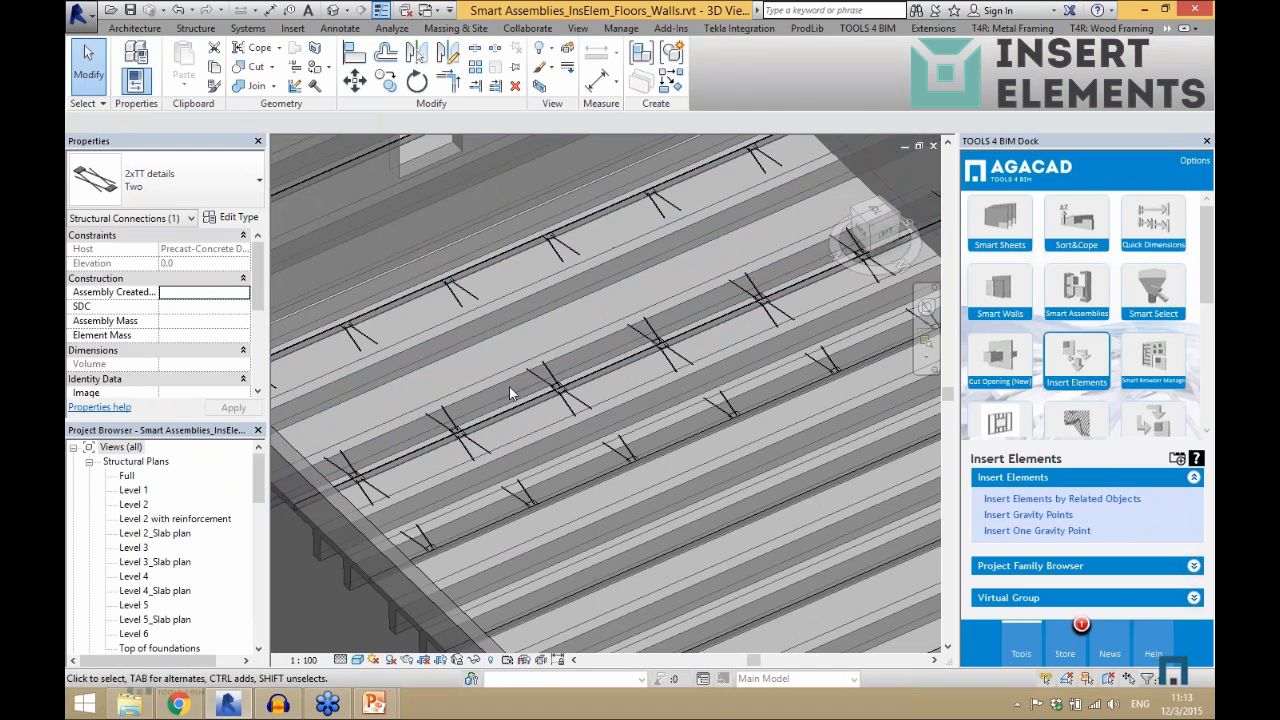
left_click(507, 378)
scroll(465, 323, "down", 2)
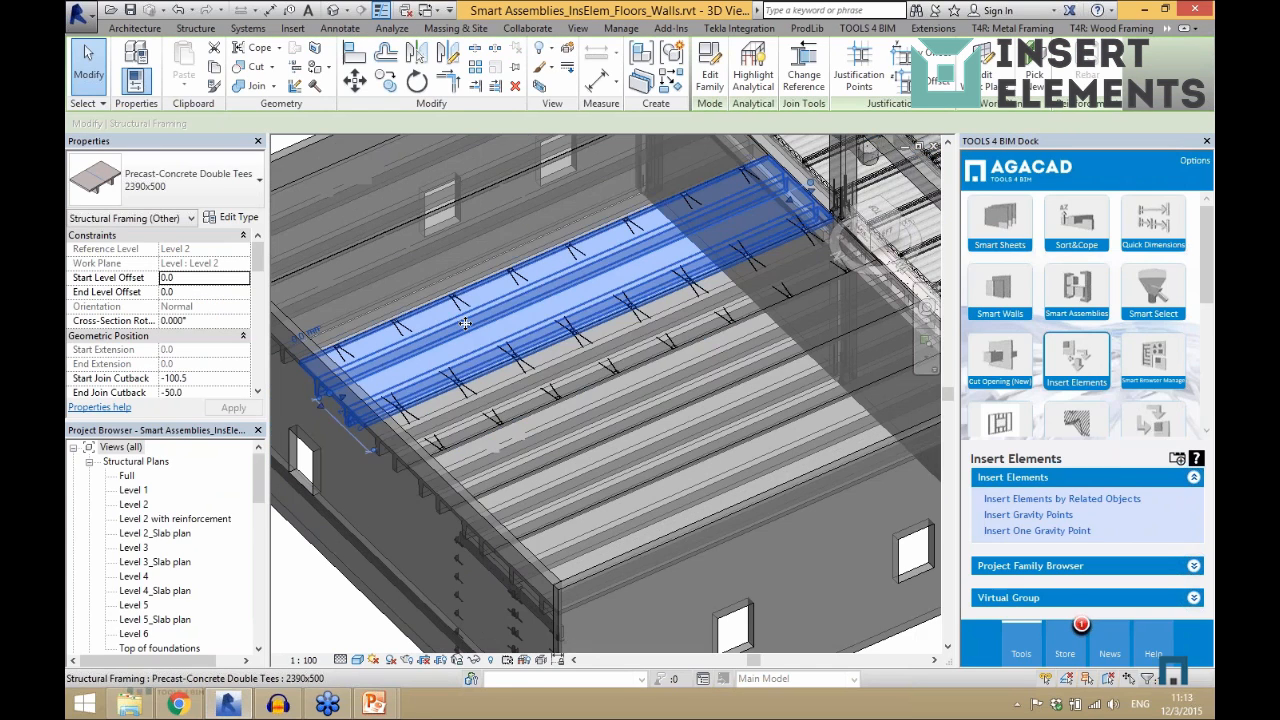
left_click(511, 393)
scroll(516, 389, "up", 1)
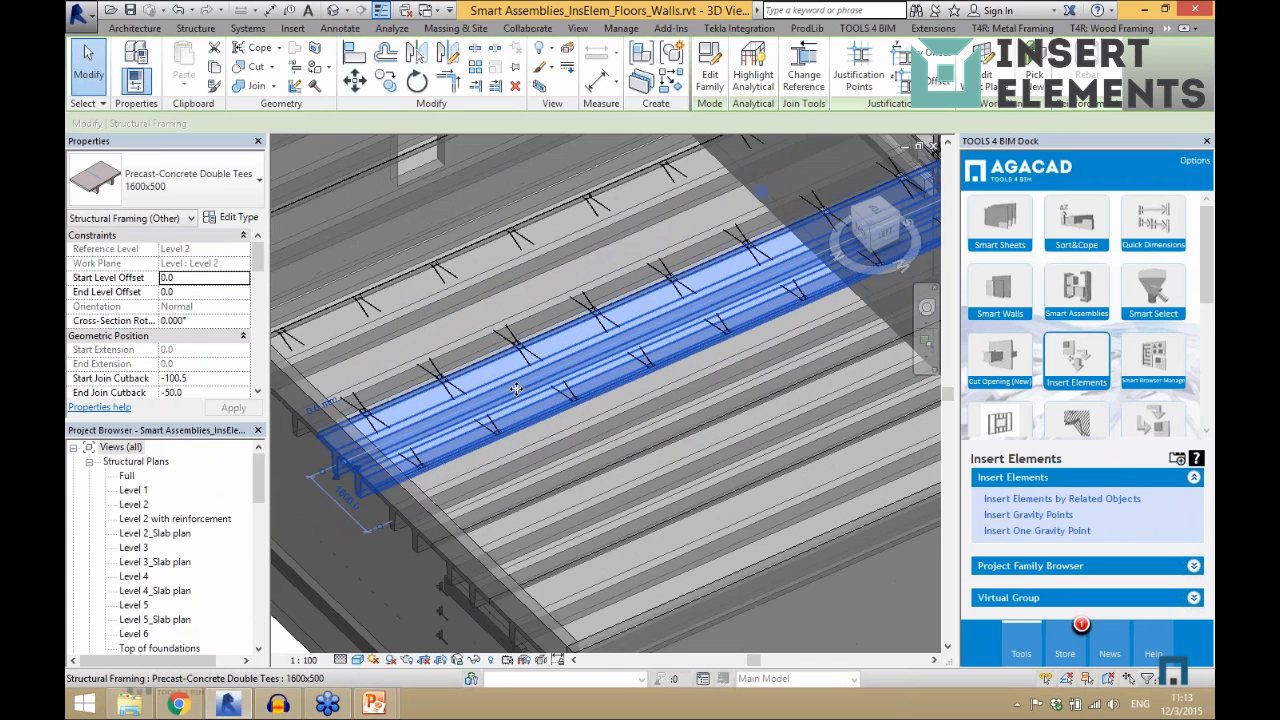
scroll(516, 389, "up", 2)
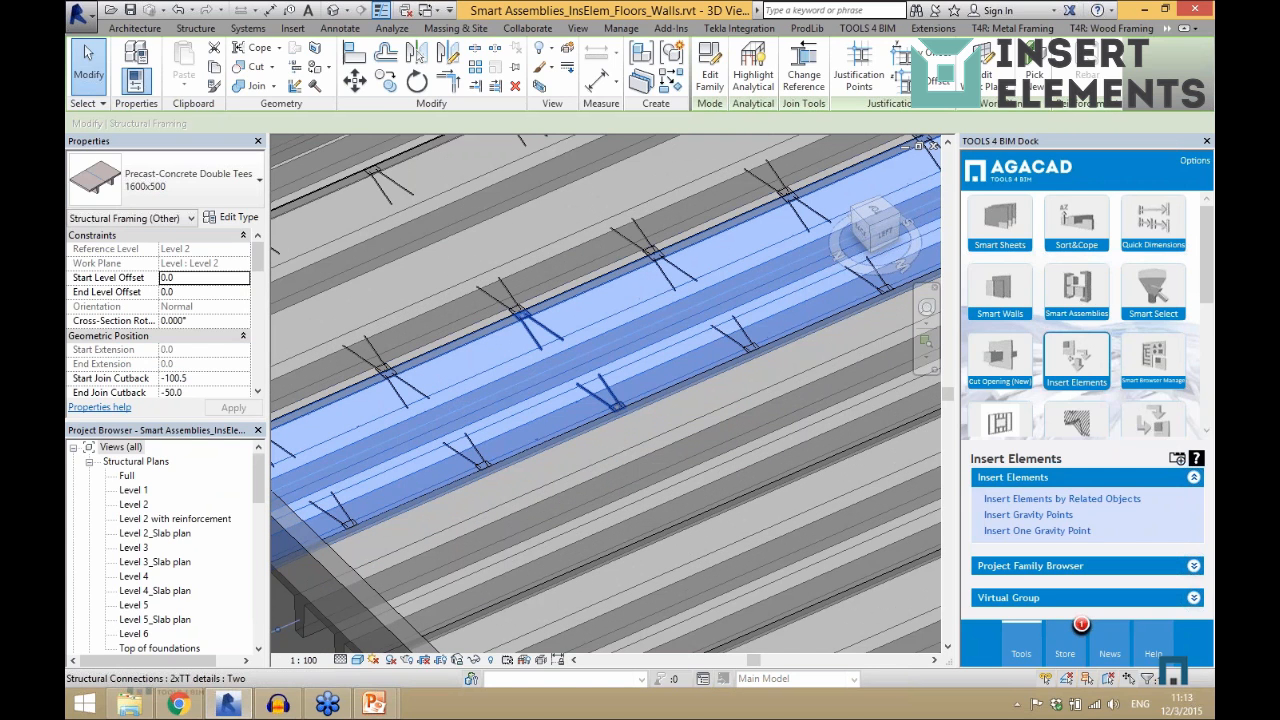
- Open the family of an inserted 2xTT detail for editing and check its B dimension in the Ref. Level plan
left_click(605, 398)
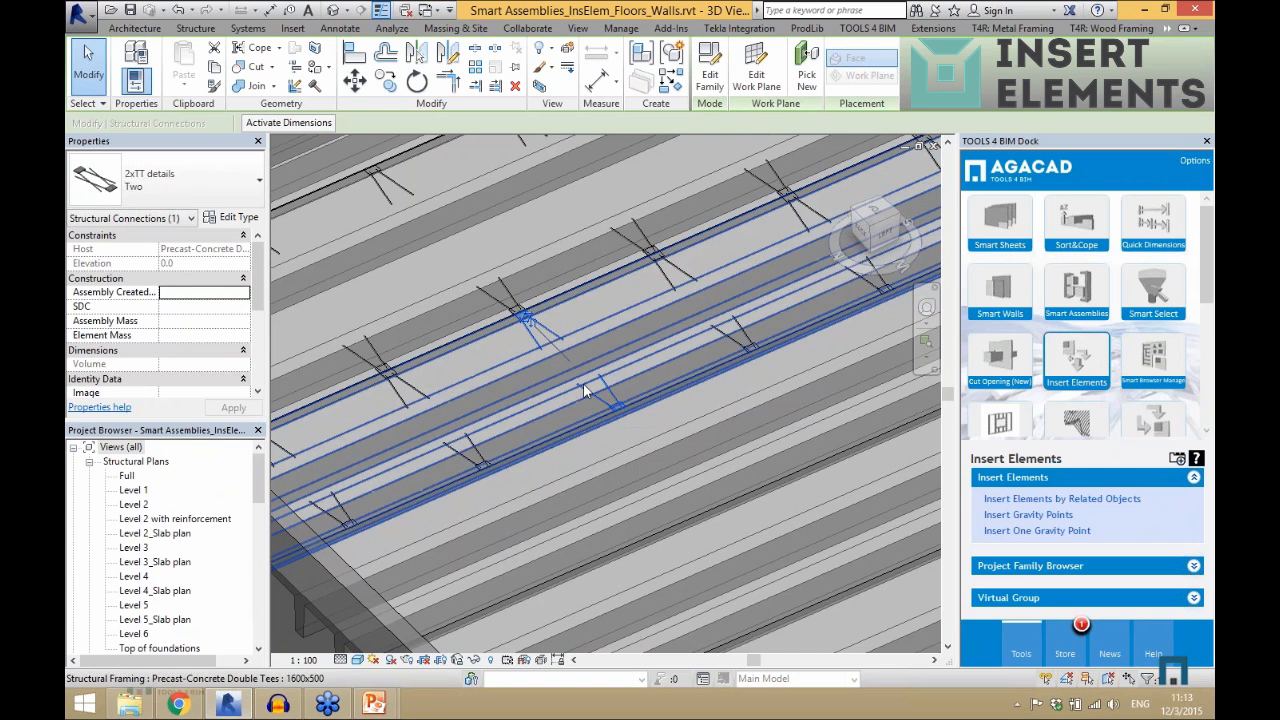
left_click(709, 75)
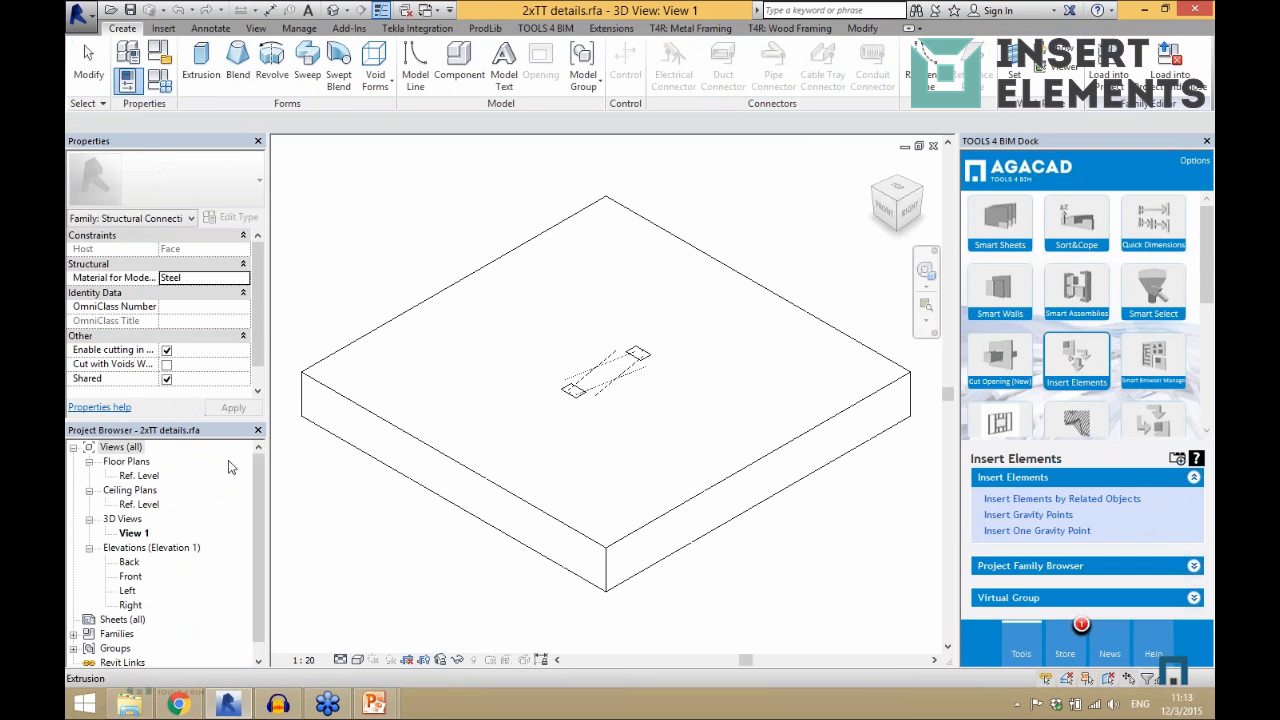
double_click(139, 475)
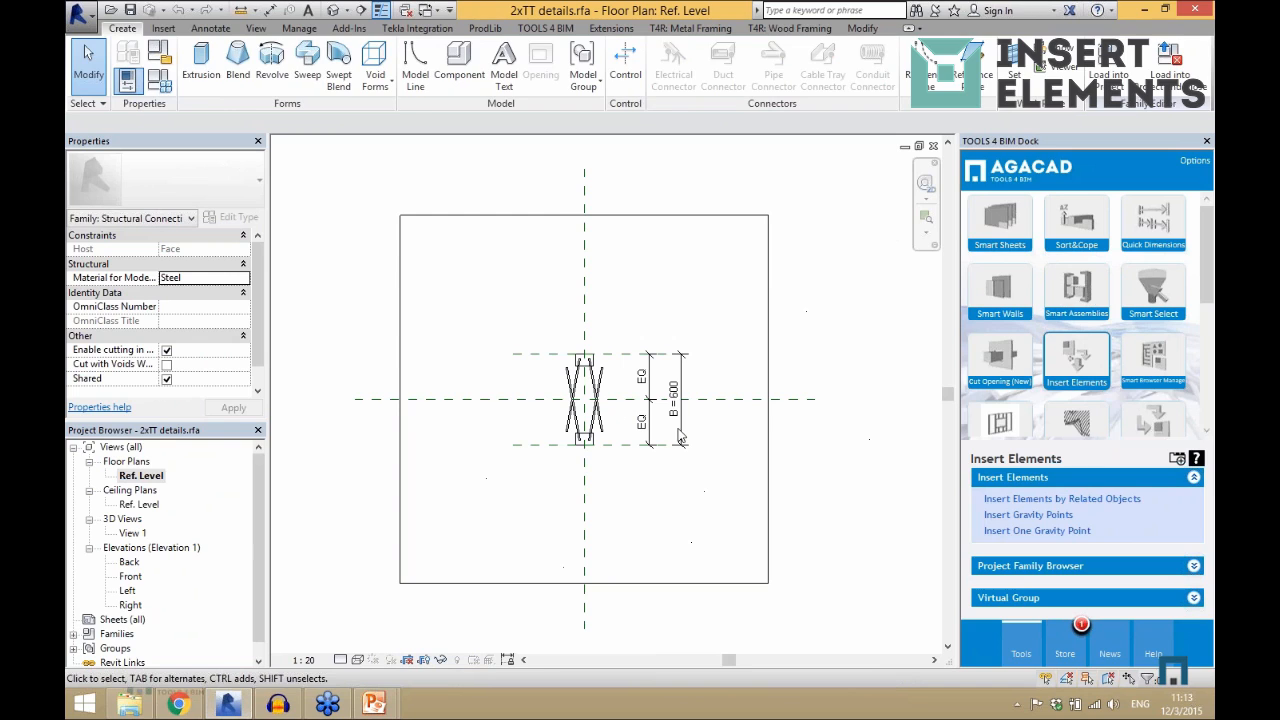
left_click(680, 436)
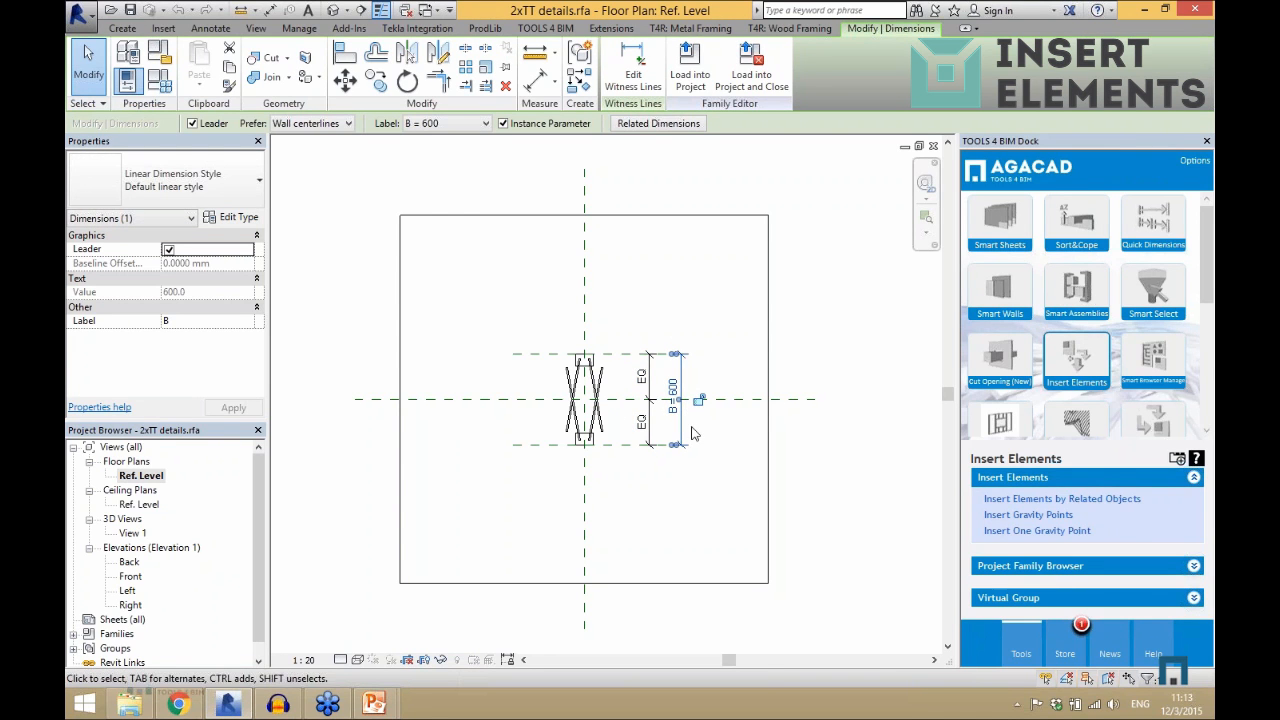
- Close the 2xTT details family without saving changes and return to the building model
left_click(933, 147)
left_click(933, 146)
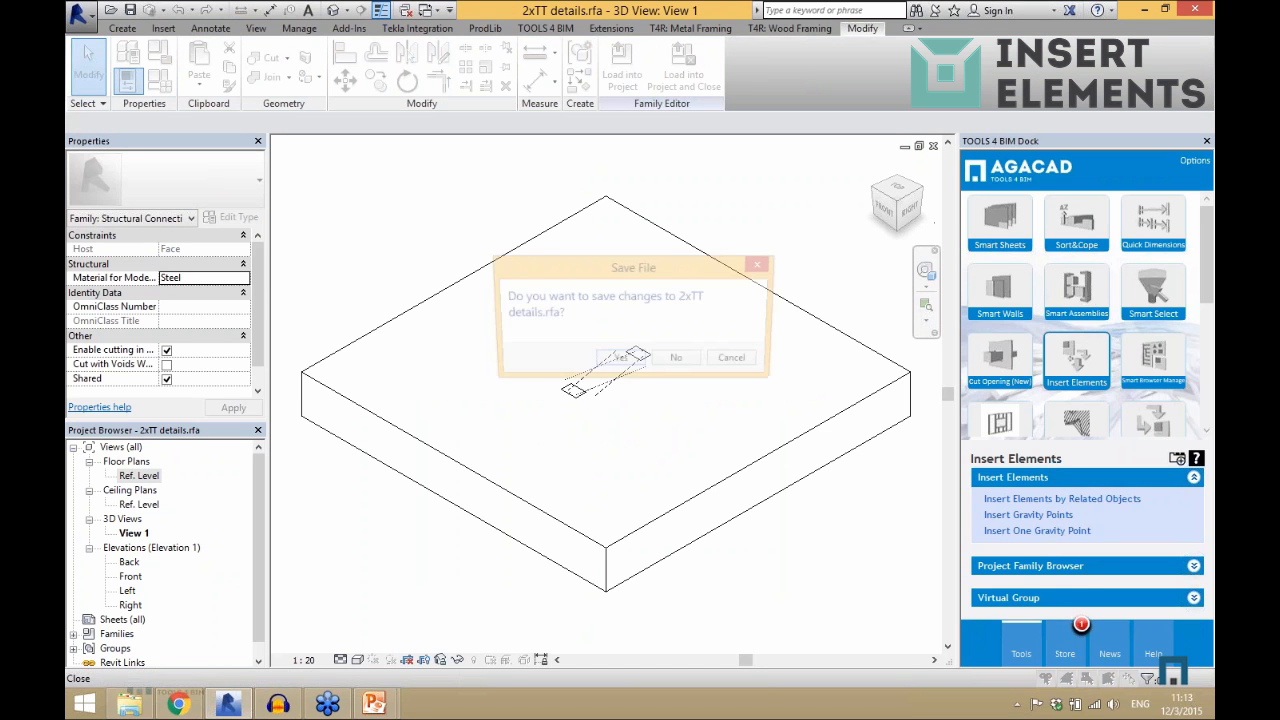
left_click(676, 357)
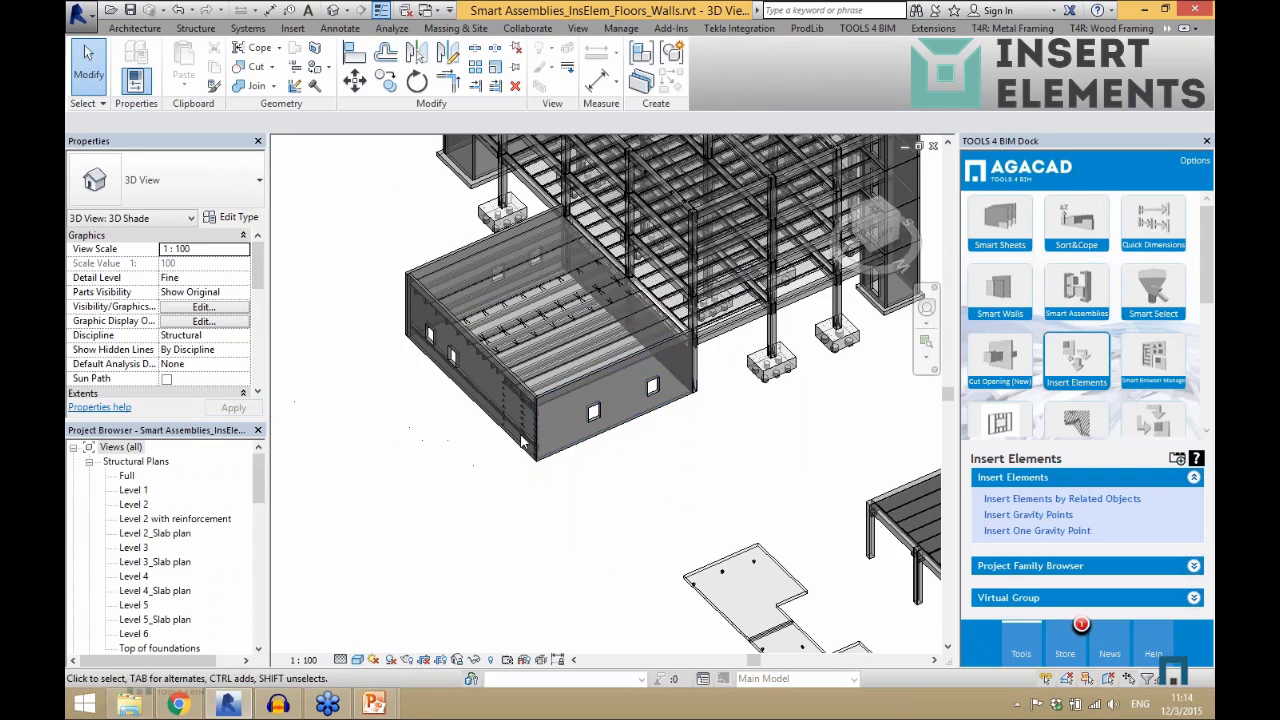
- In the separate column-supported slab structure, select the six precast girders of one outer edge row and the adjacent interior row
scroll(520, 440, "down", 3)
middle_click_drag(712, 427, 485, 410, "shift")
scroll(450, 490, "down", 2)
scroll(428, 560, "up", 2)
scroll(476, 354, "up", 2)
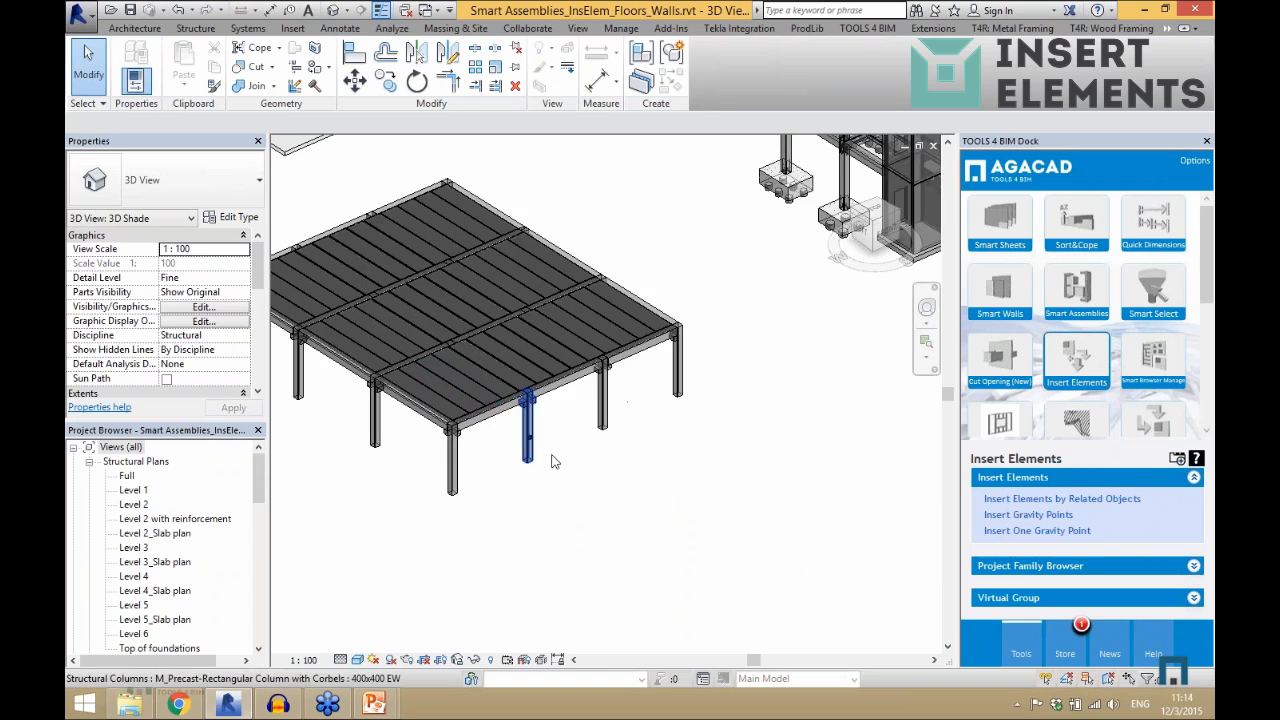
scroll(553, 462, "down", 2)
scroll(400, 490, "down", 1)
scroll(391, 489, "up", 1)
scroll(576, 471, "up", 3)
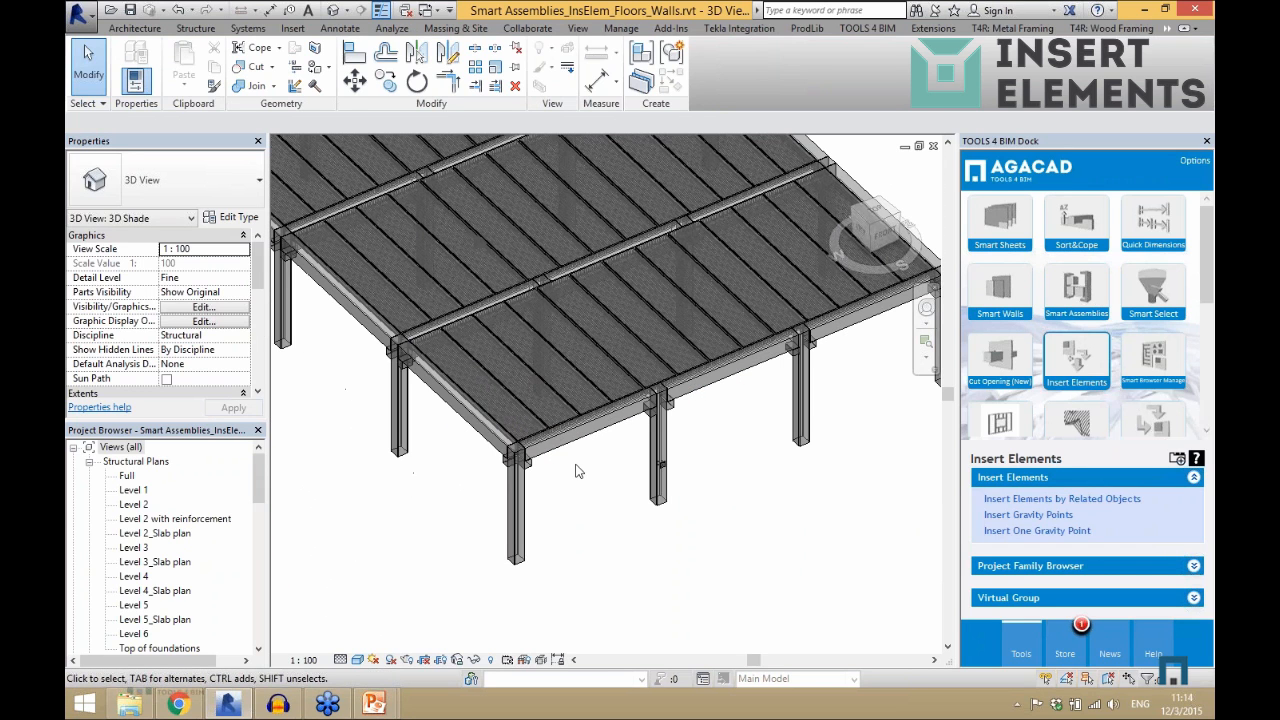
left_click(578, 440)
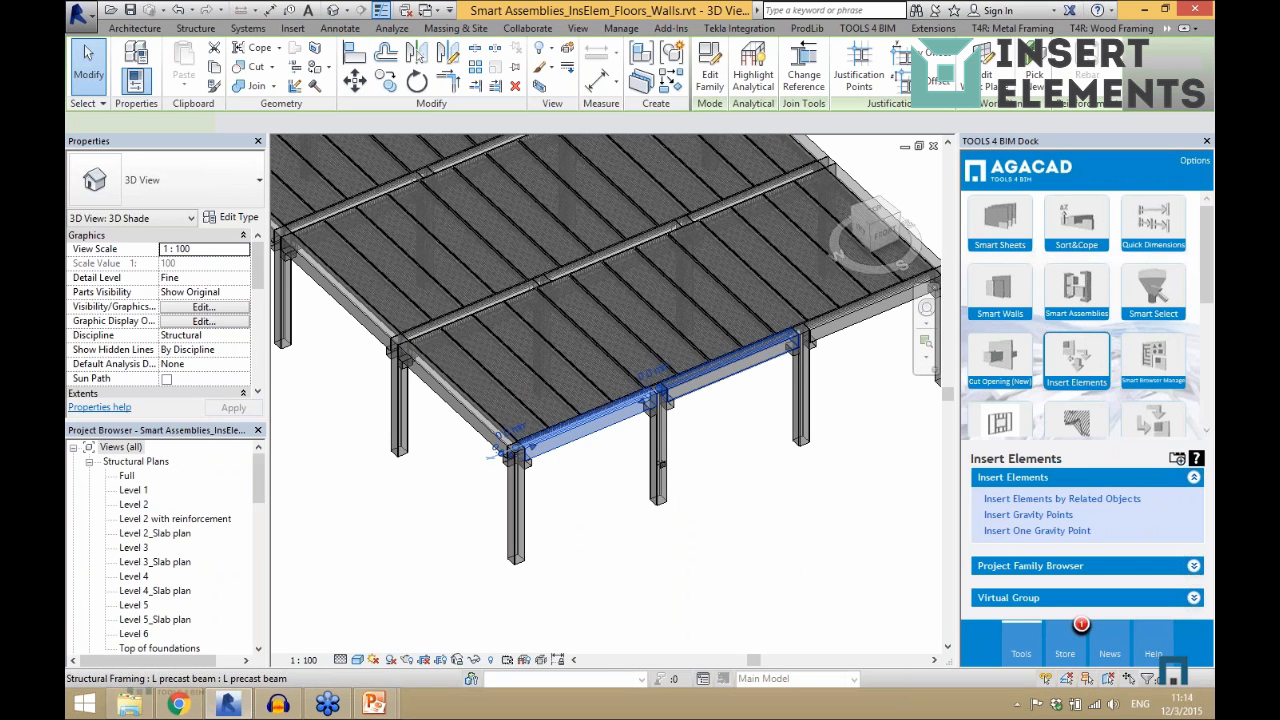
left_click(811, 358, "ctrl")
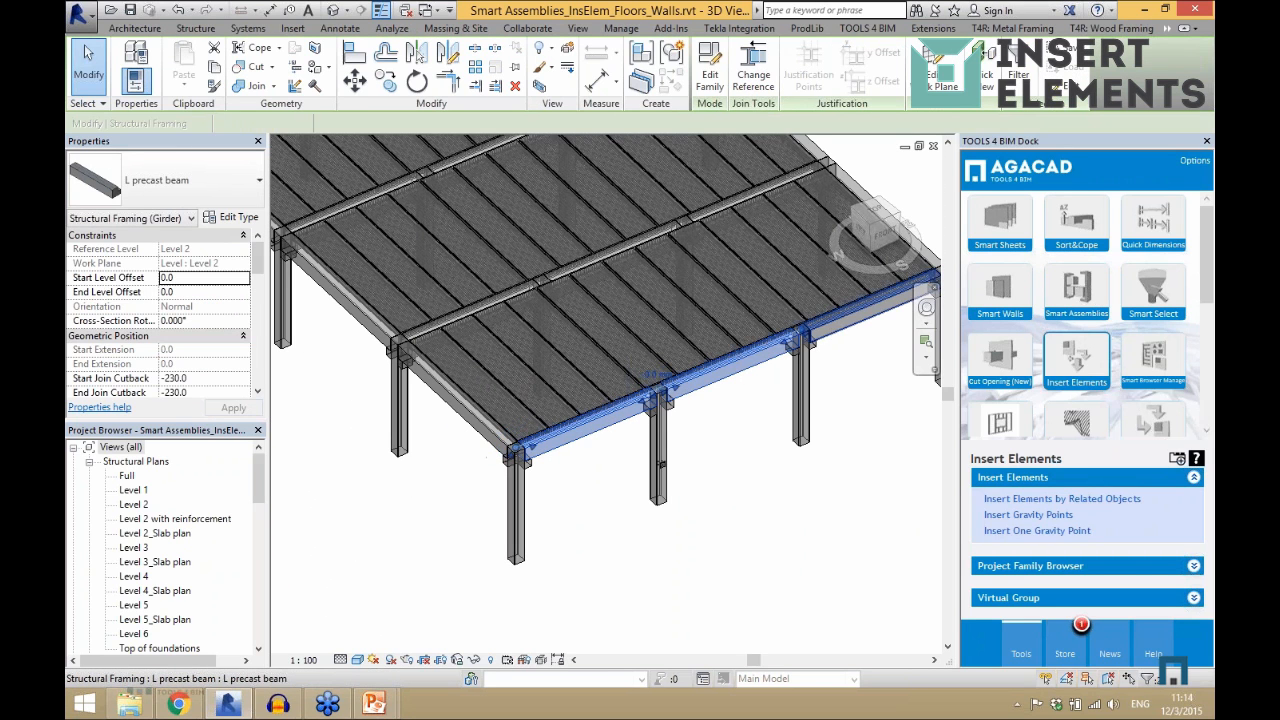
left_click(580, 270, "ctrl")
left_click(722, 209, "ctrl")
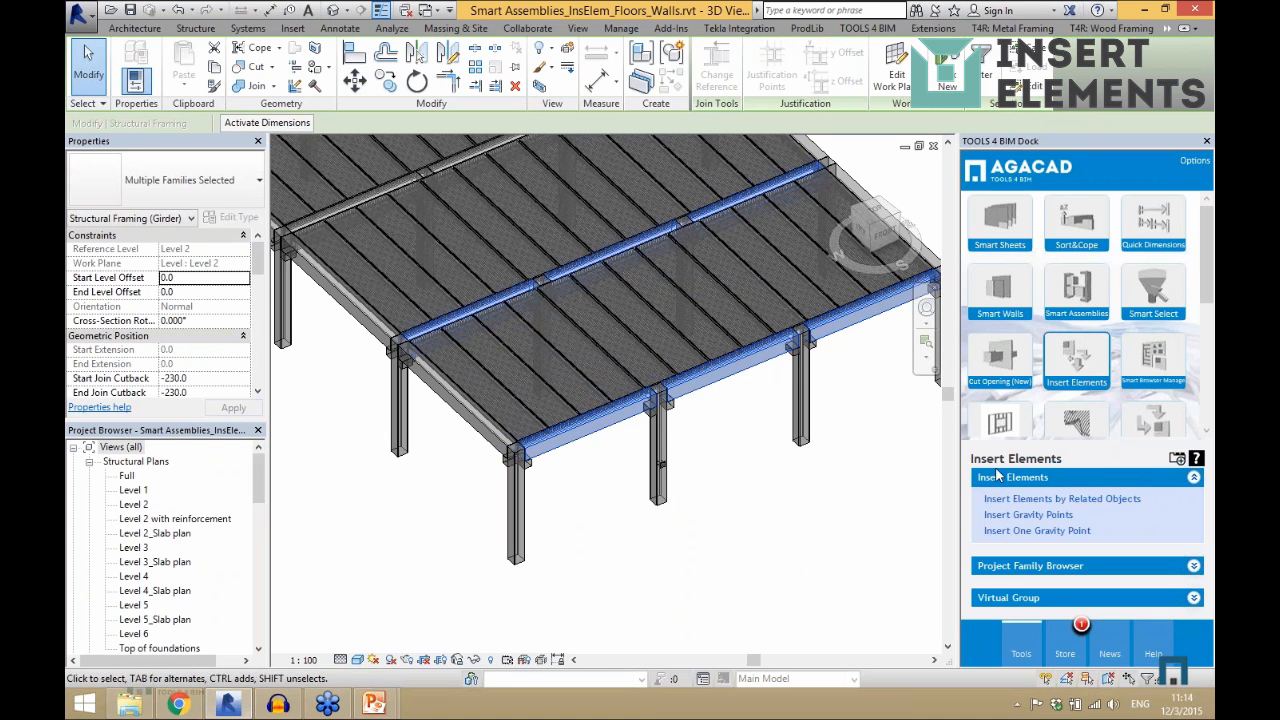
- Start Insert Elements by Related Objects for the selected girders and add the structural connection Beam vertical hole, type 150x50
left_click(1000, 498)
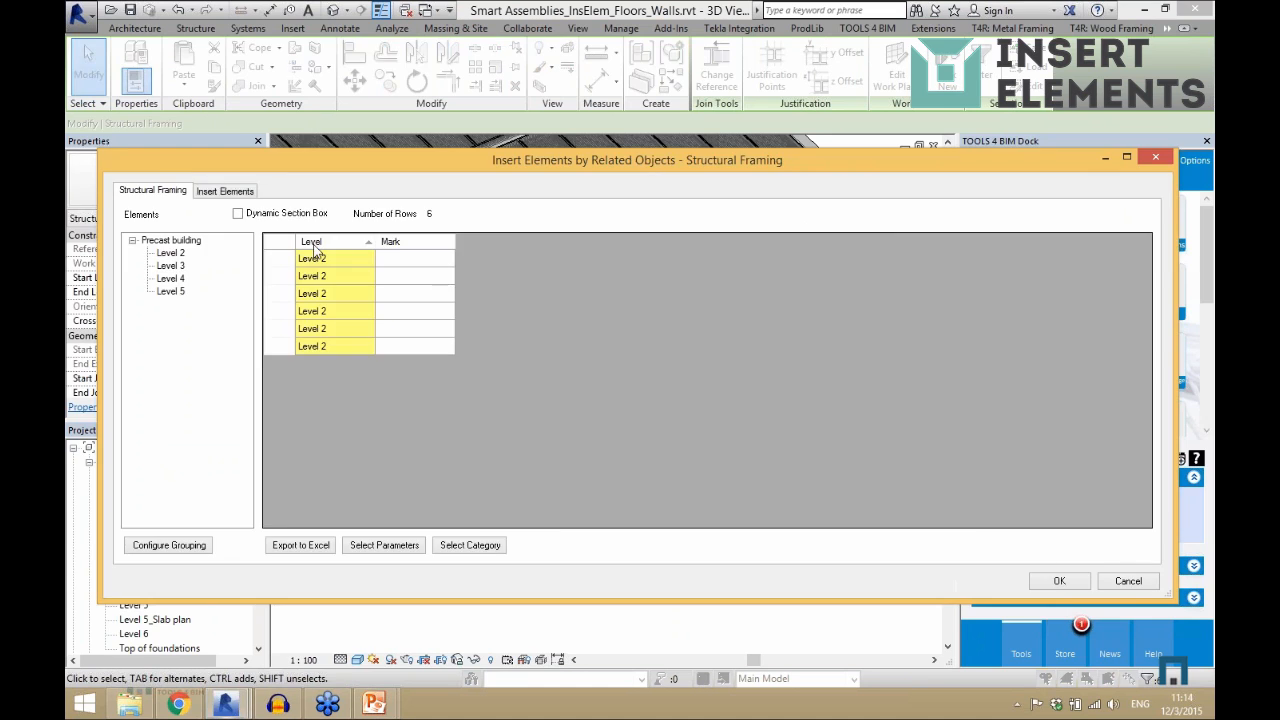
left_click(250, 192)
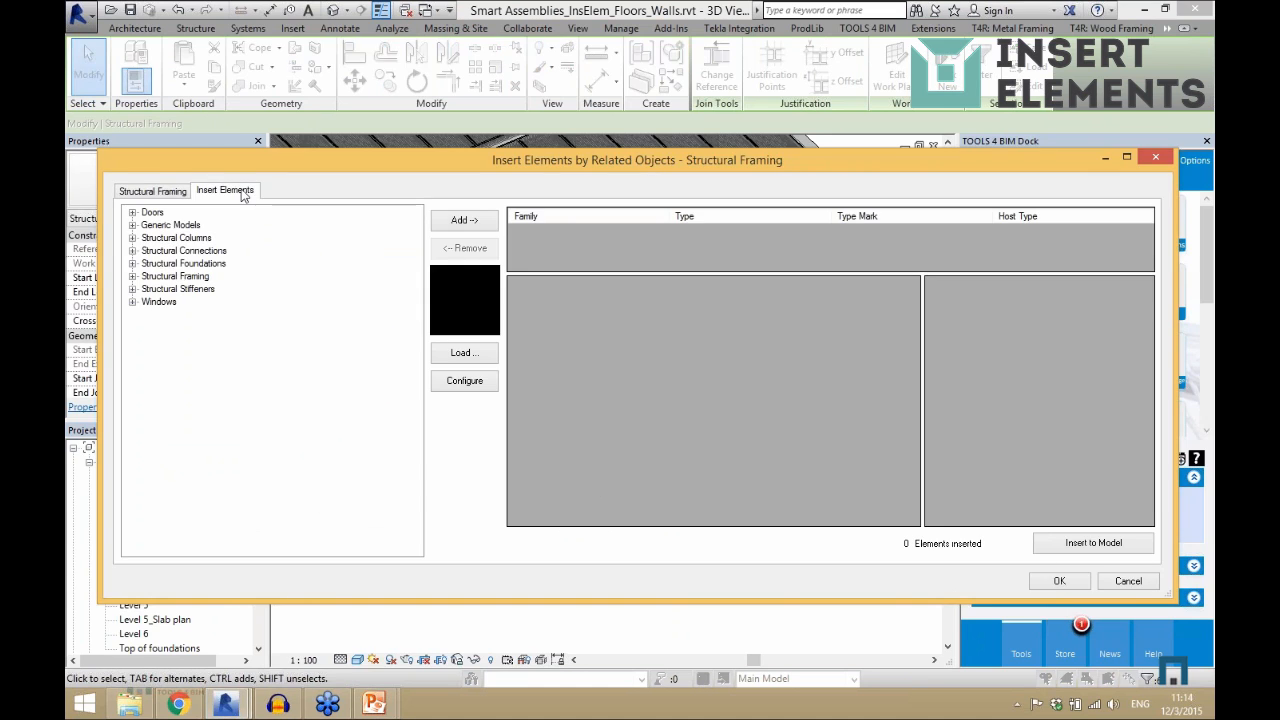
double_click(195, 251)
left_click_drag(417, 455, 399, 268)
left_click(185, 352)
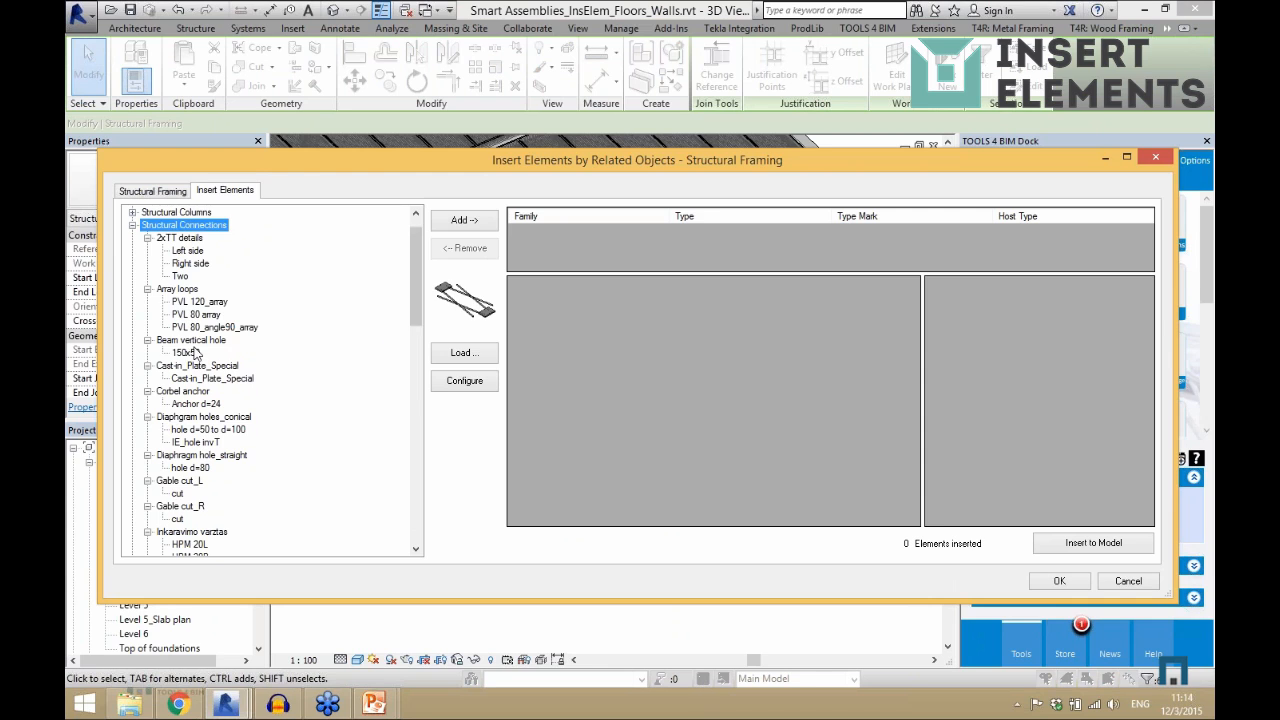
left_click(465, 221)
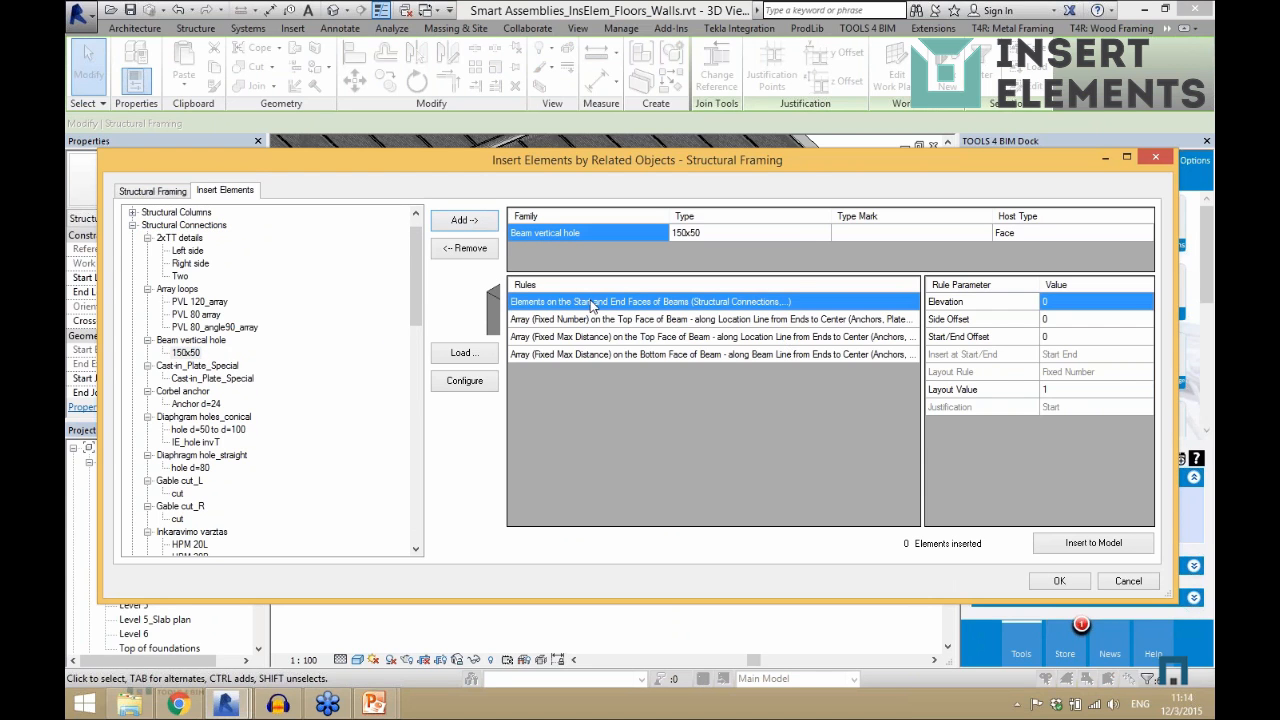
- Insert the 150x50 vertical holes on the start and end faces of the selected beams and check them in the model
left_click(1094, 549)
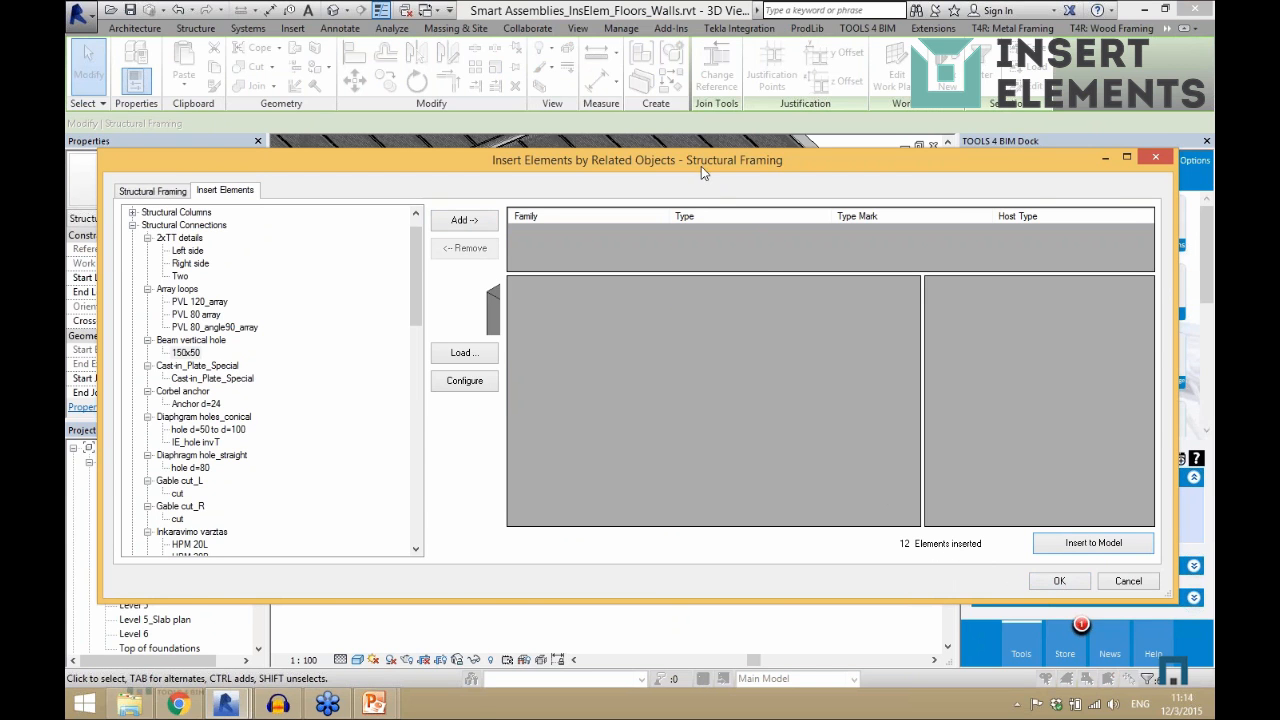
left_click_drag(697, 162, 703, 539)
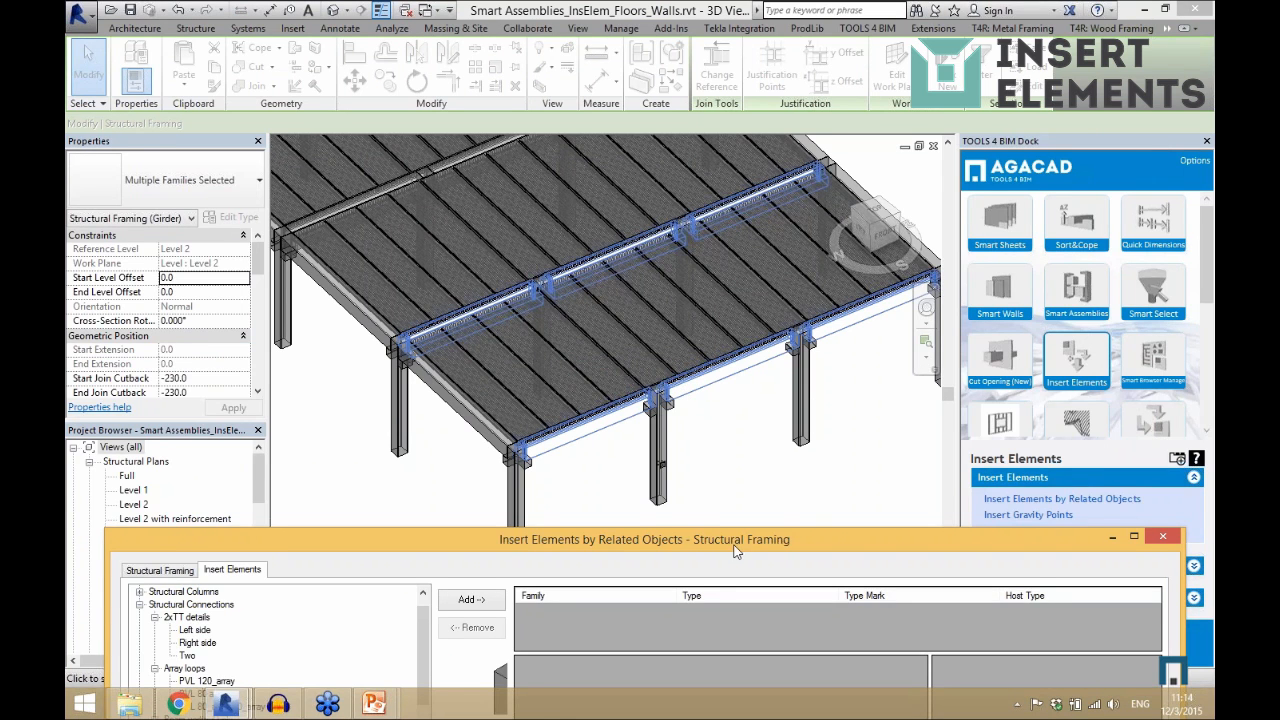
left_click_drag(735, 551, 725, 172)
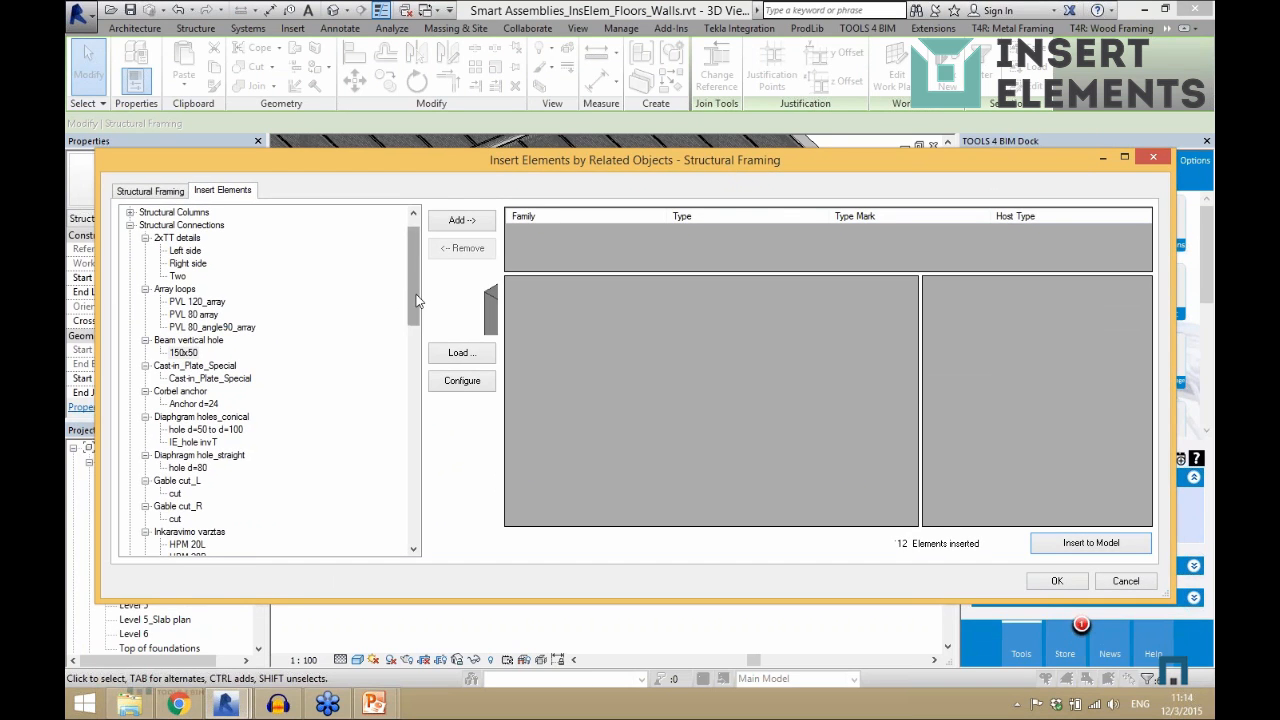
- Add the Diaphragm hole_straight connection, type hole d=80, with the fixed-number array rule on the top face of the beams
left_click_drag(416, 299, 417, 315)
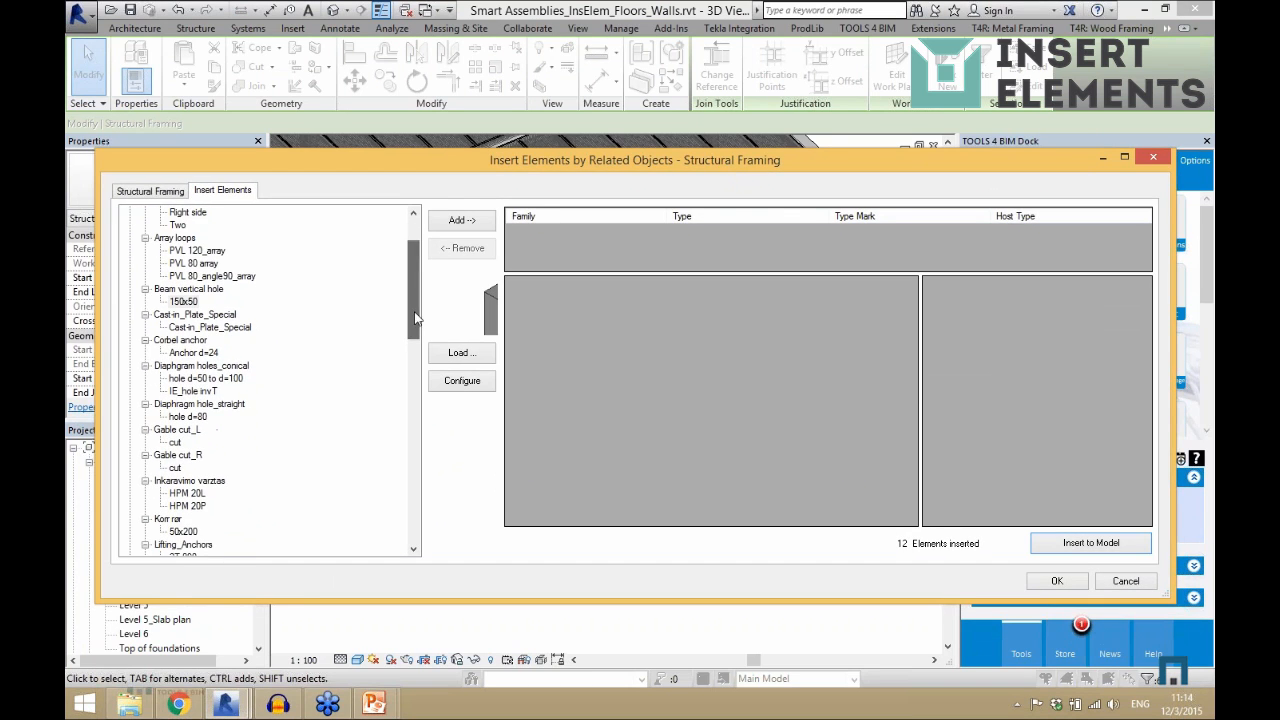
left_click(210, 355)
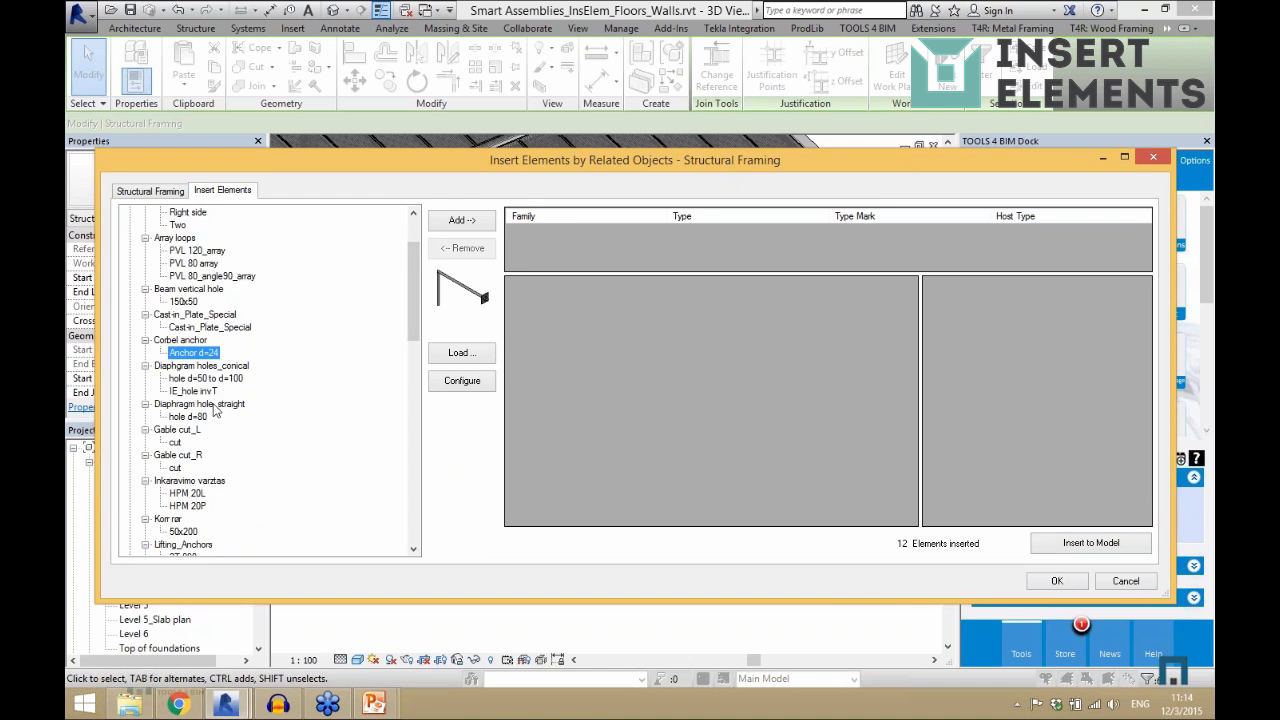
left_click(195, 416)
left_click(462, 220)
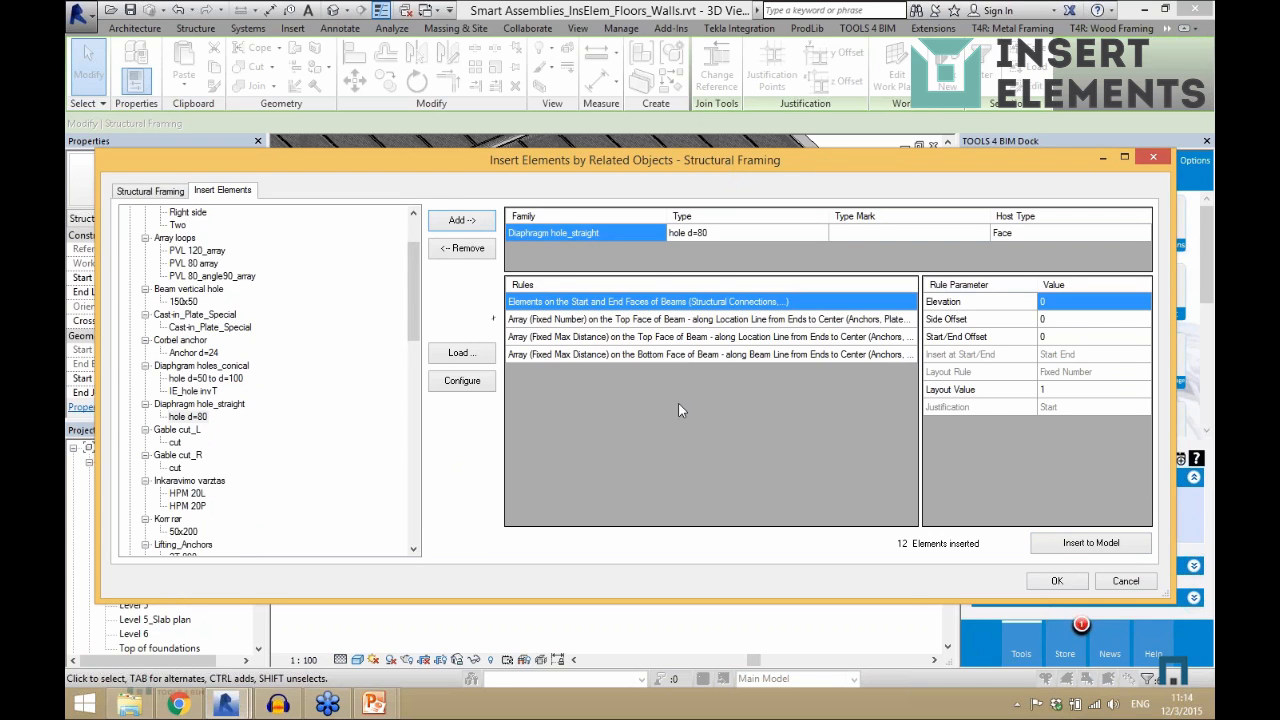
left_click(646, 320)
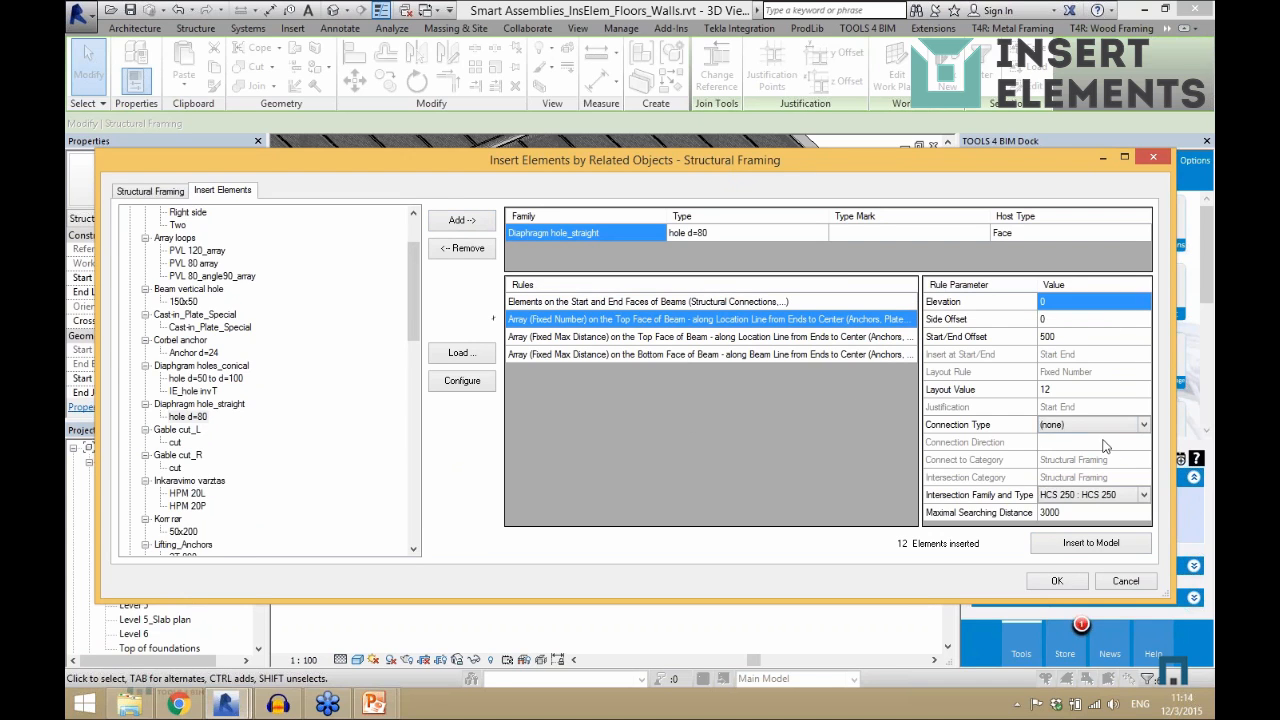
- Set the array's connection type to Horizontal, insert the diaphragm holes into the model and finish the command
left_click(1130, 425)
left_click(1140, 426)
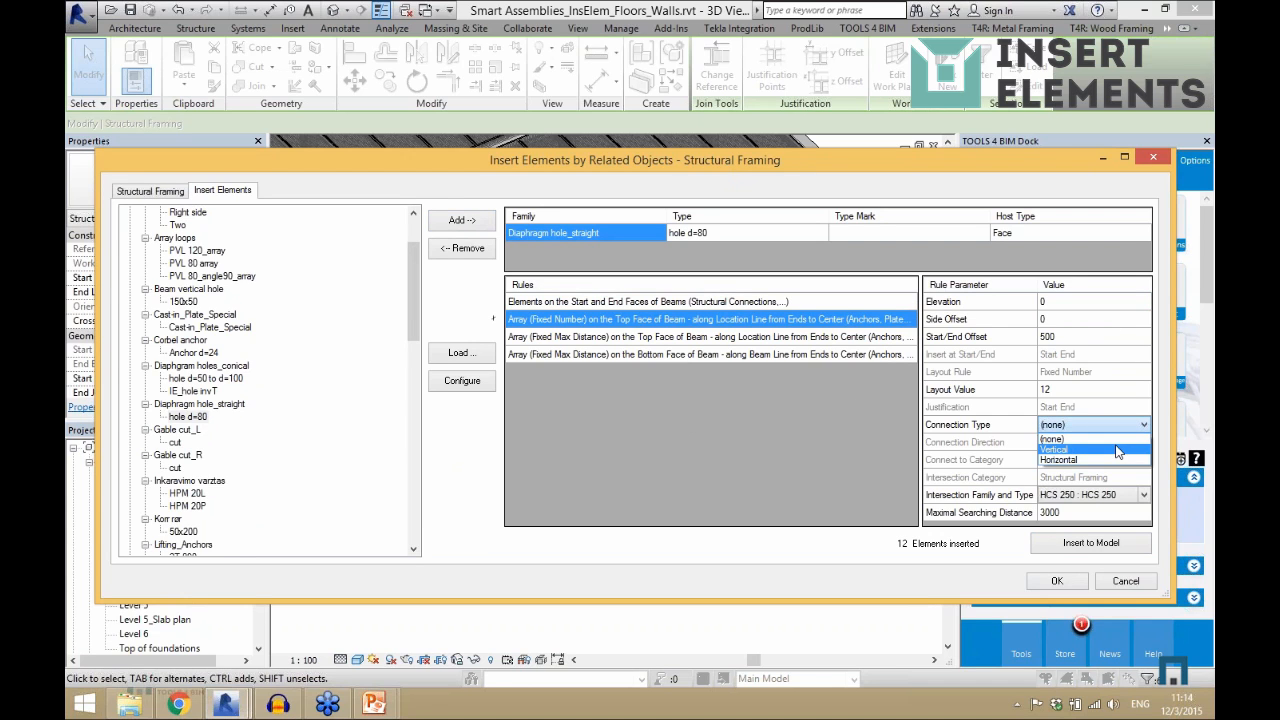
left_click(1120, 460)
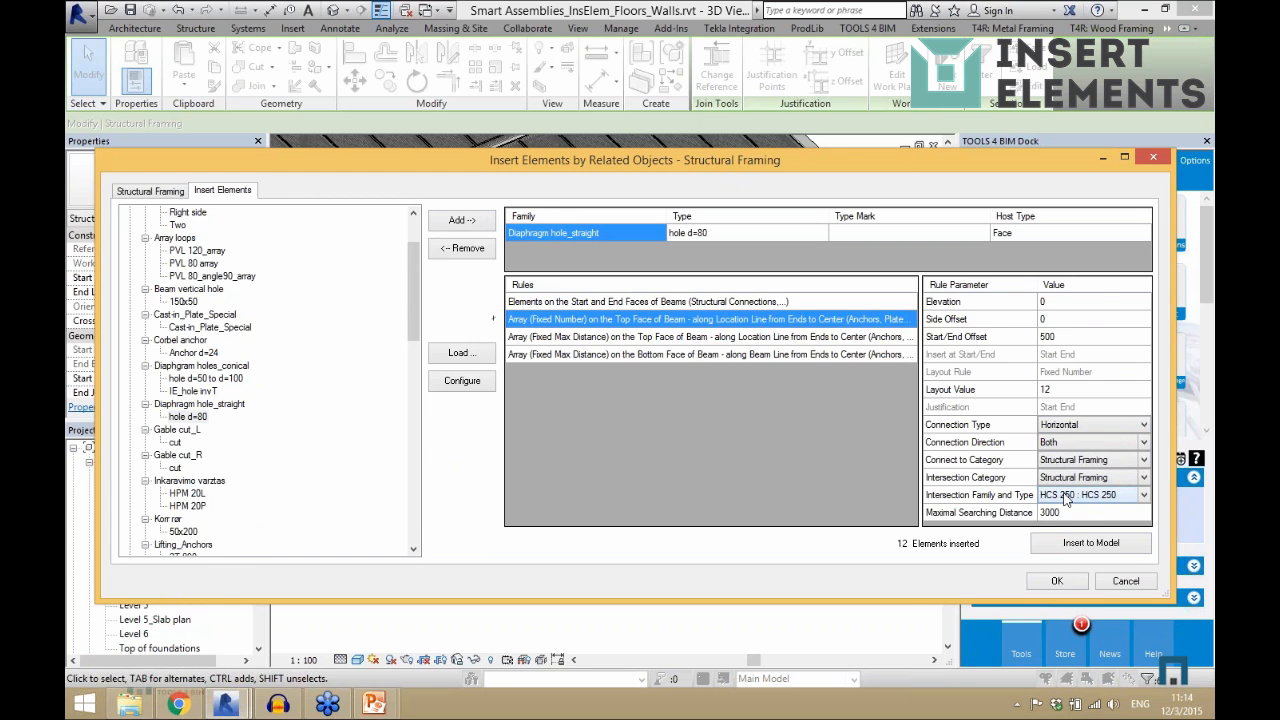
left_click(1068, 546)
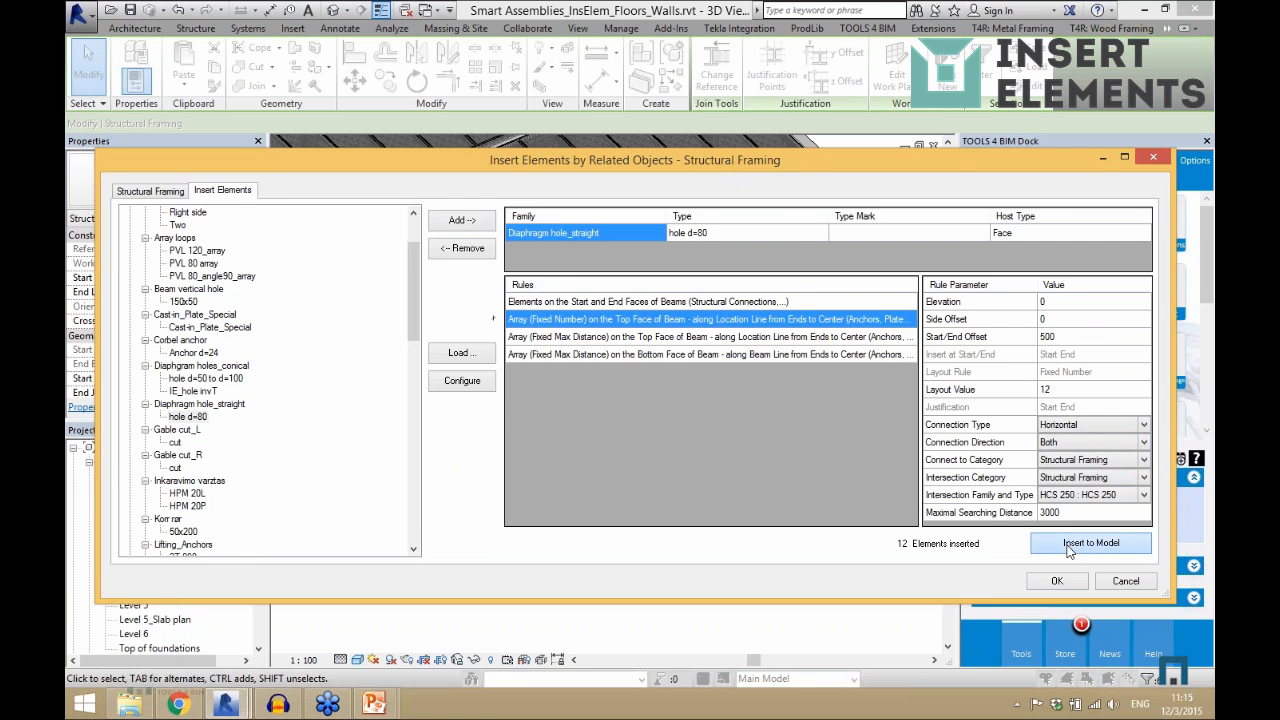
left_click(1056, 581)
left_click(710, 539)
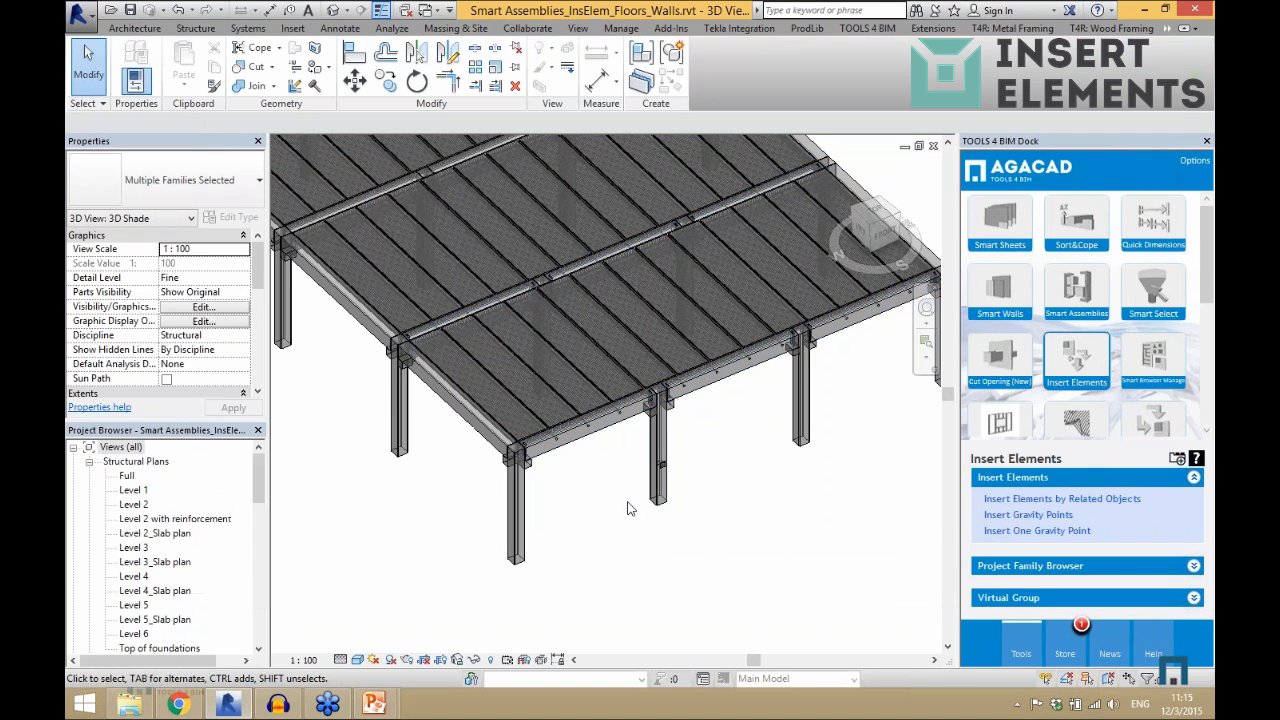
- Inspect the vertical hole inserted at the end of the L precast beam above the corner column's corbel
scroll(505, 430, "up", 5)
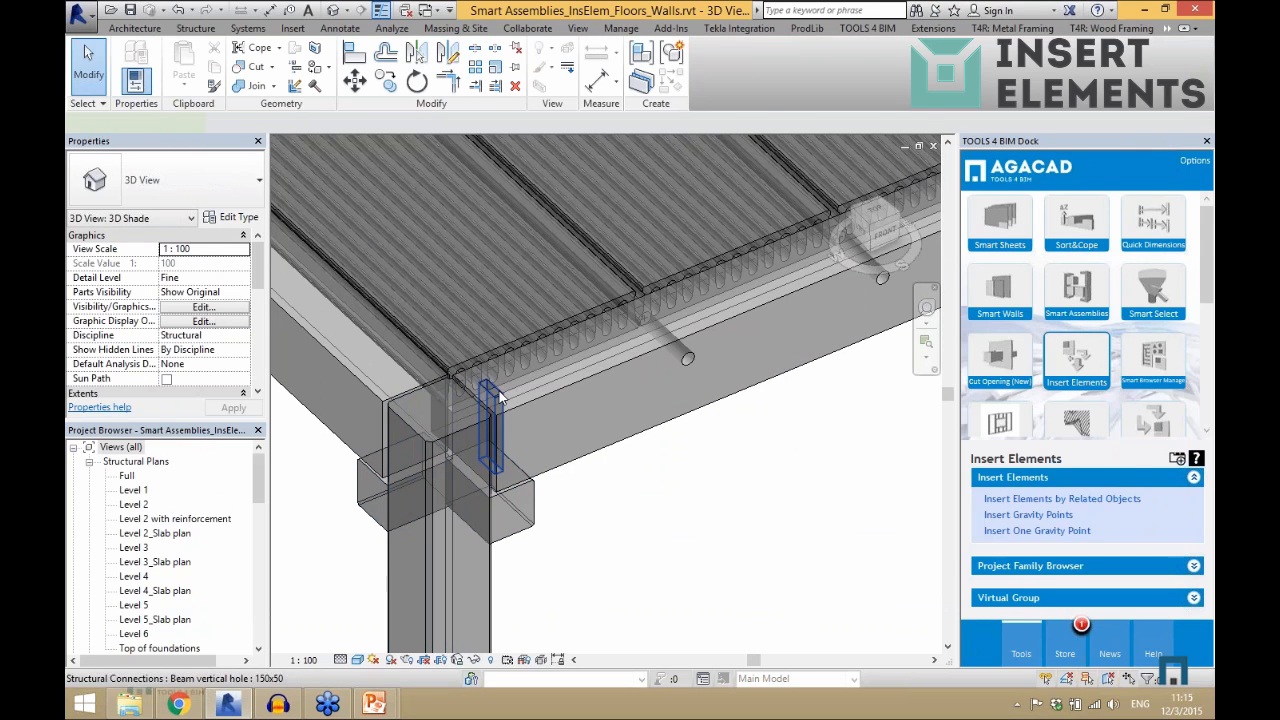
left_click(500, 398)
middle_click_drag(500, 398, 507, 419, "shift")
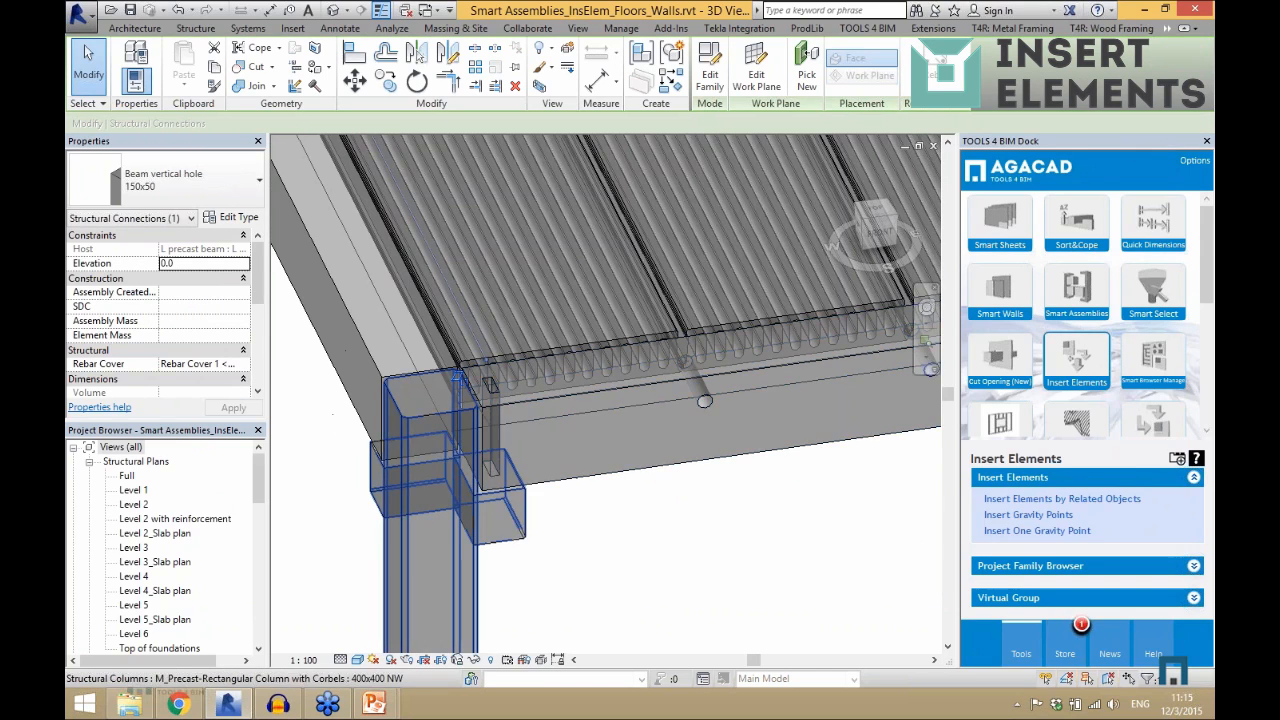
scroll(507, 419, "down", 6)
left_click(629, 529)
- Examine how the straight diaphragm holes in the edge L precast beam line up with the joints between the HCS 250 slabs
scroll(490, 438, "up", 4)
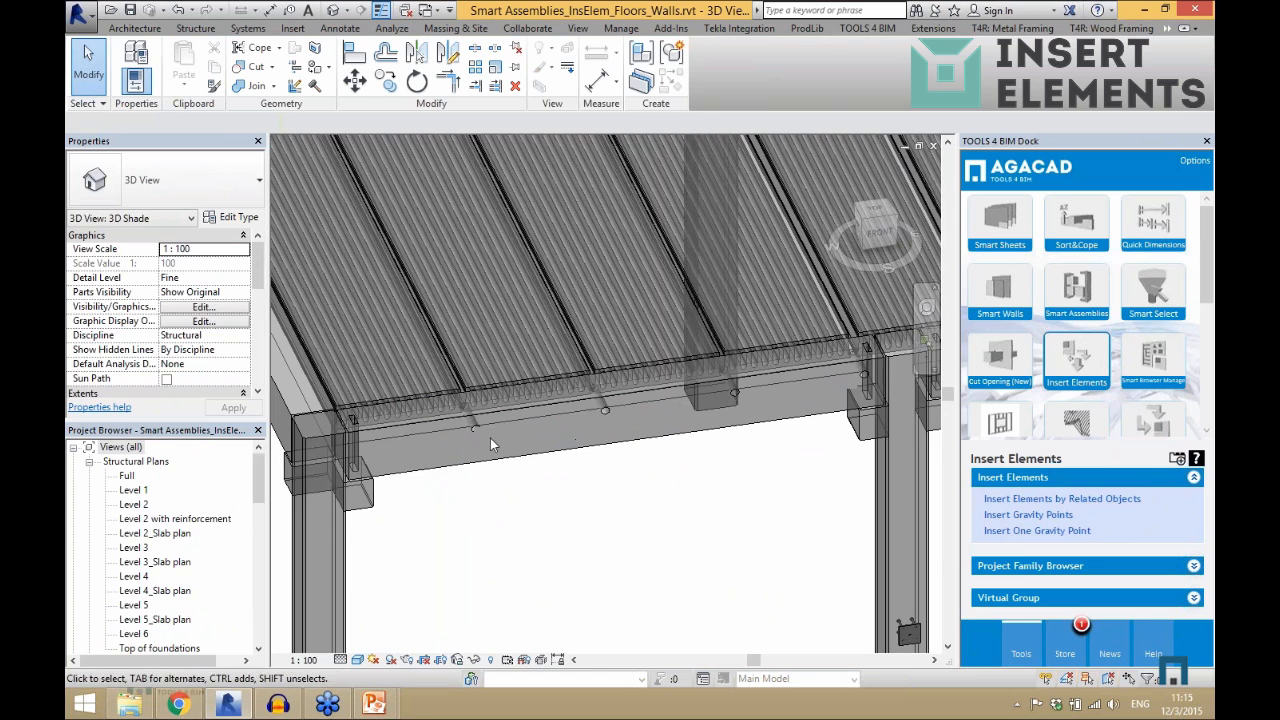
left_click(610, 412)
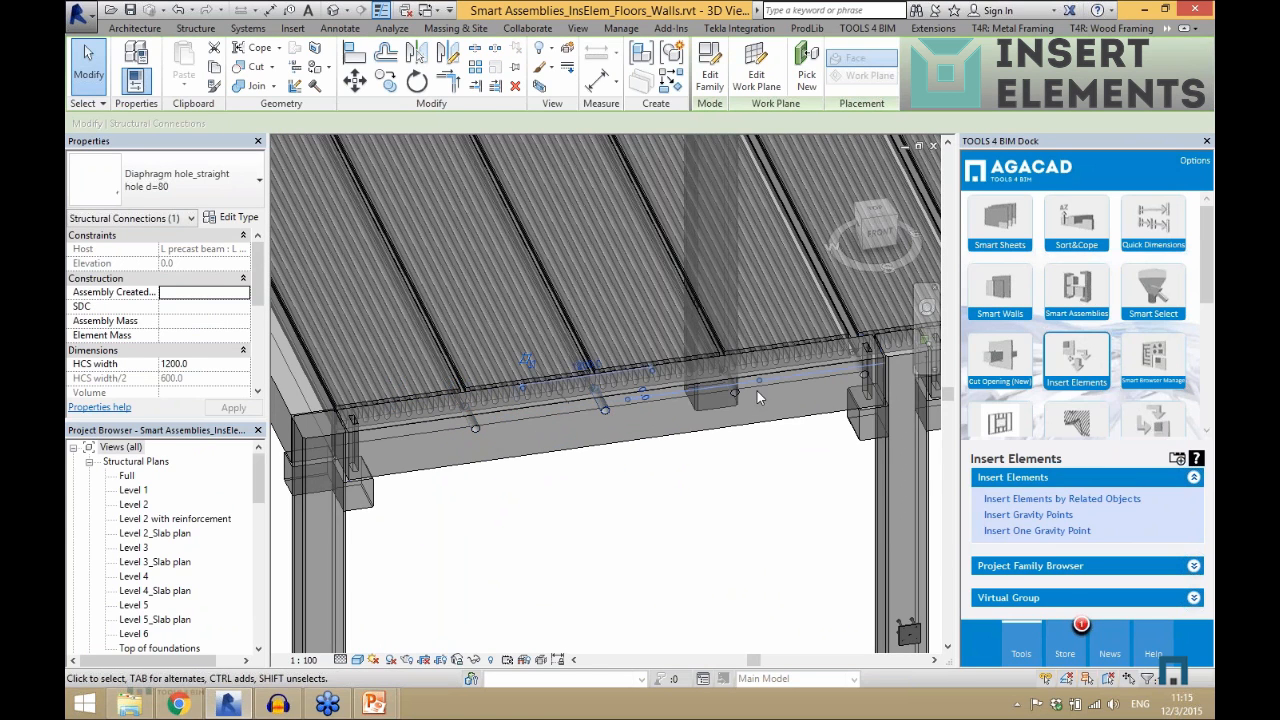
left_click(664, 504)
middle_click_drag(664, 504, 633, 390, "shift")
left_click(578, 404)
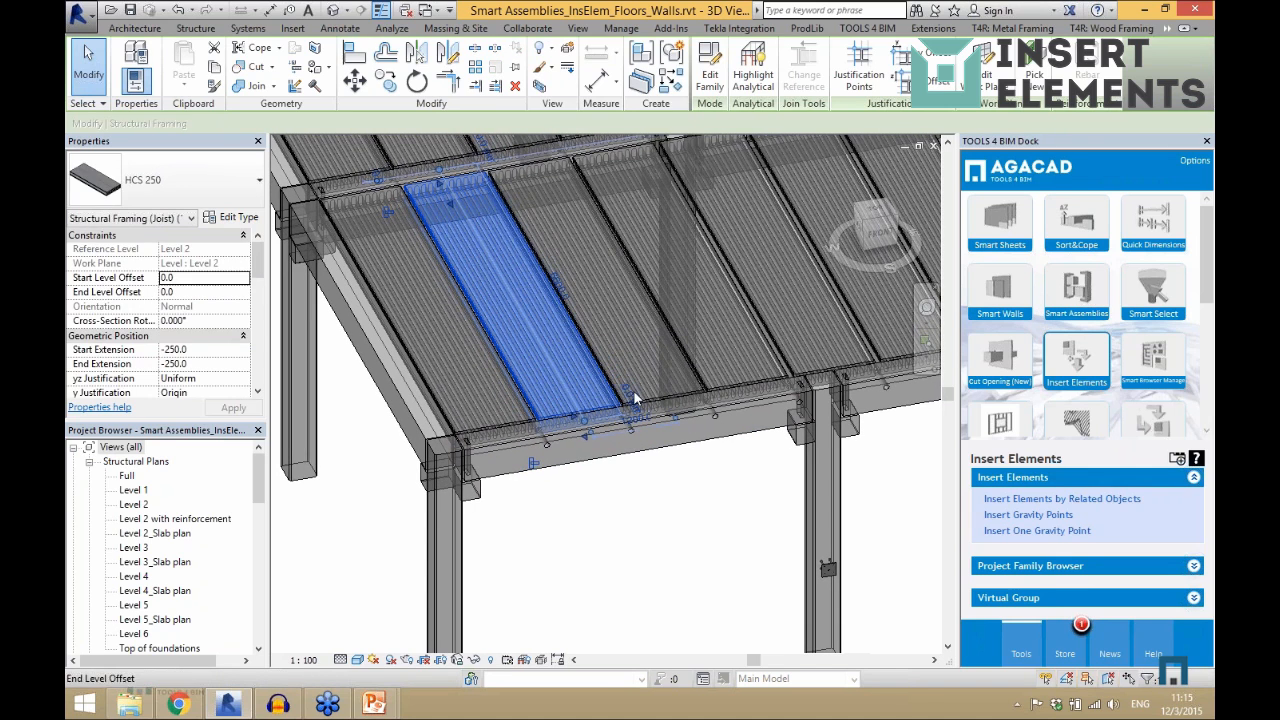
key("Escape")
scroll(596, 424, "up", 2)
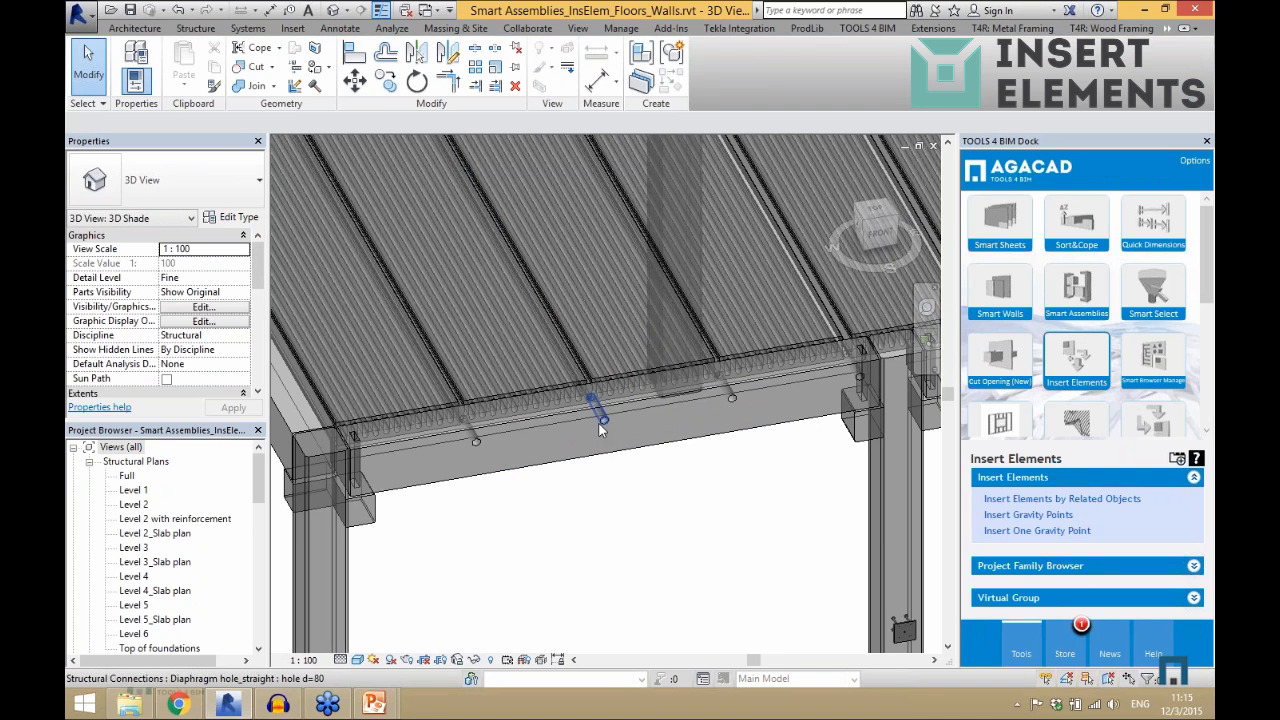
left_click(600, 430)
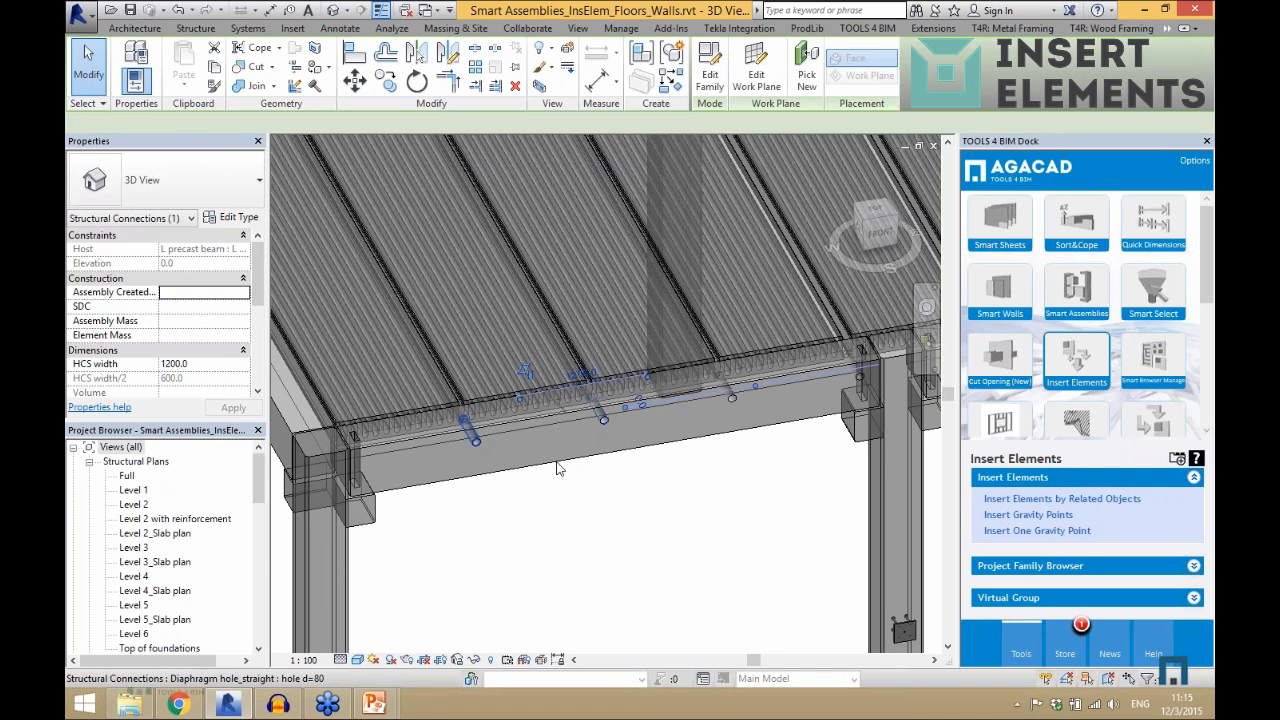
scroll(580, 500, "down", 3)
left_click(582, 506)
- Recheck the Beam vertical hole at the corner end of the edge L precast beam
scroll(508, 457, "down", 1)
scroll(379, 312, "up", 2)
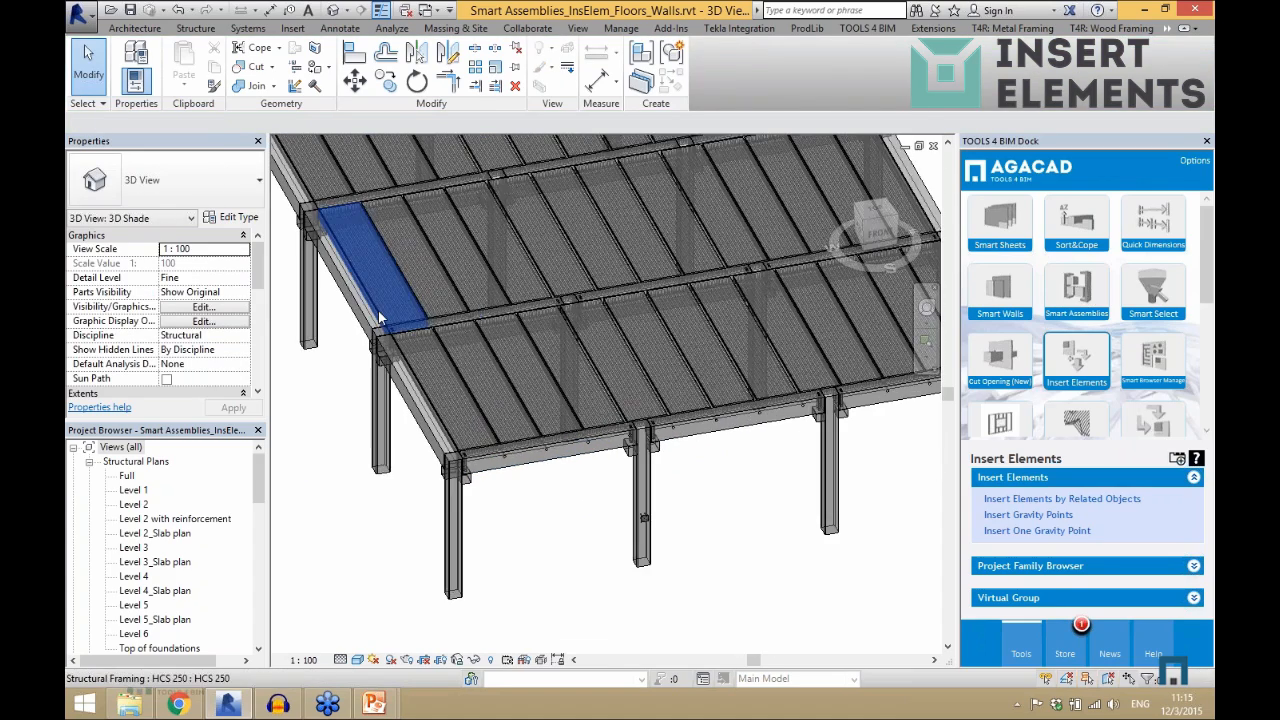
scroll(535, 558, "up", 2)
scroll(495, 480, "up", 3)
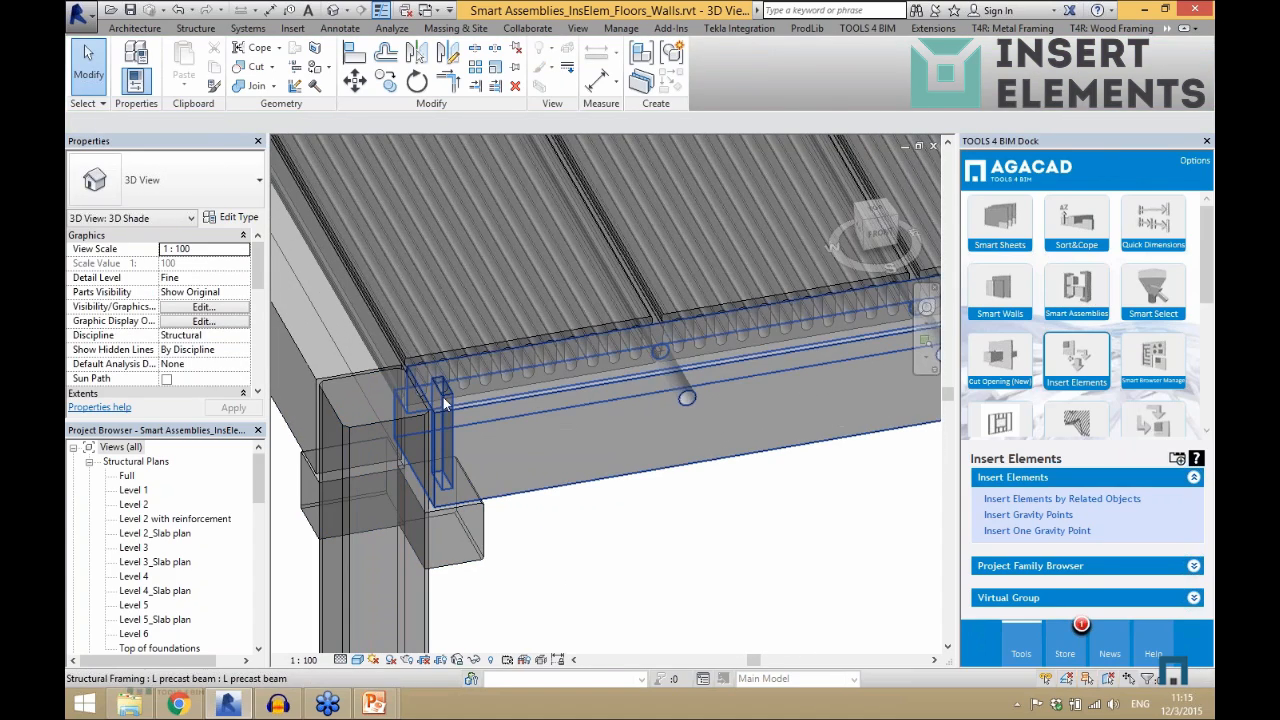
left_click(446, 392)
scroll(603, 487, "down", 2)
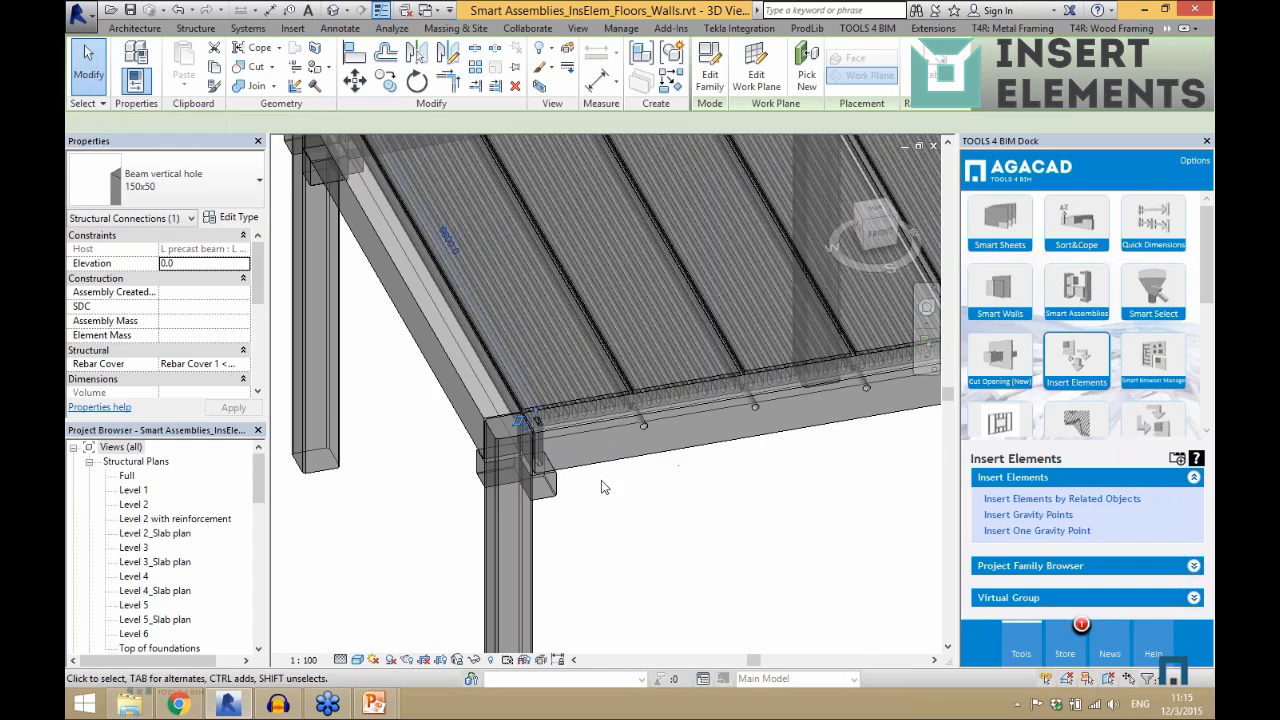
left_click(605, 495)
- Select the four 400x500 precast rectangular girders along the two opposite side edges of the slab, two per side
scroll(600, 495, "down", 2)
middle_click_drag(591, 486, 658, 516, "shift")
left_click(520, 430)
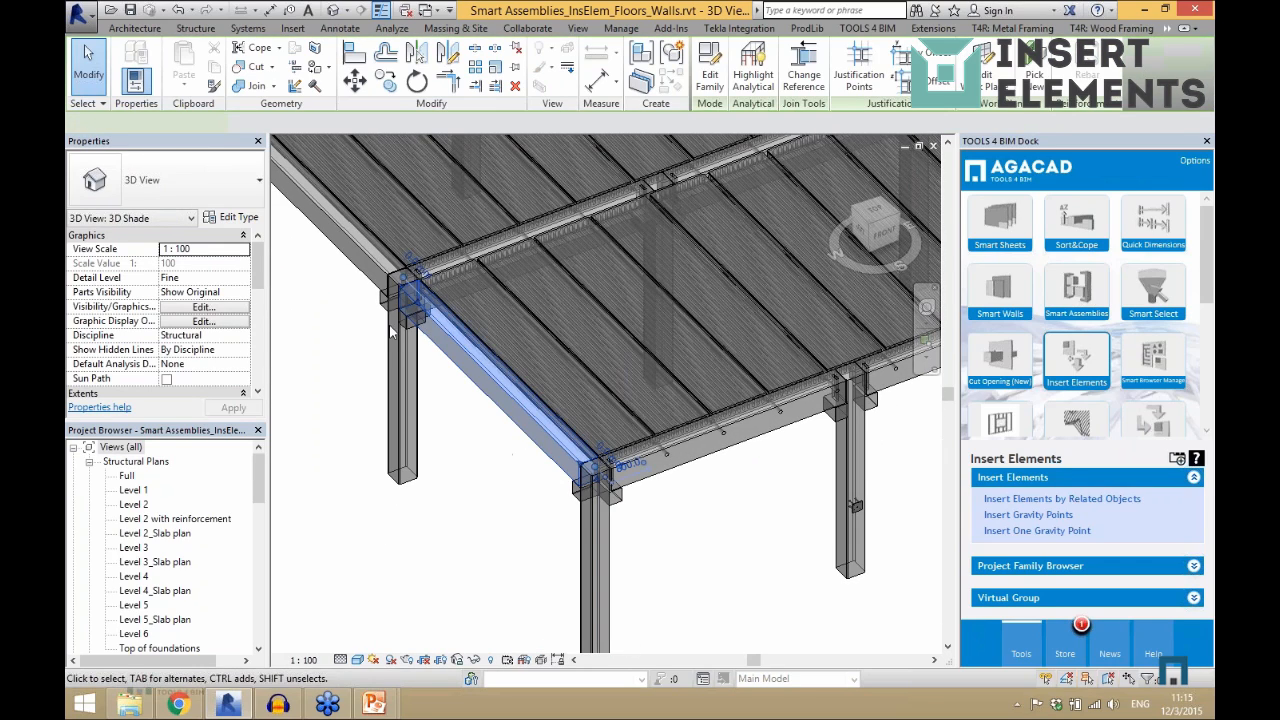
scroll(357, 380, "down", 3)
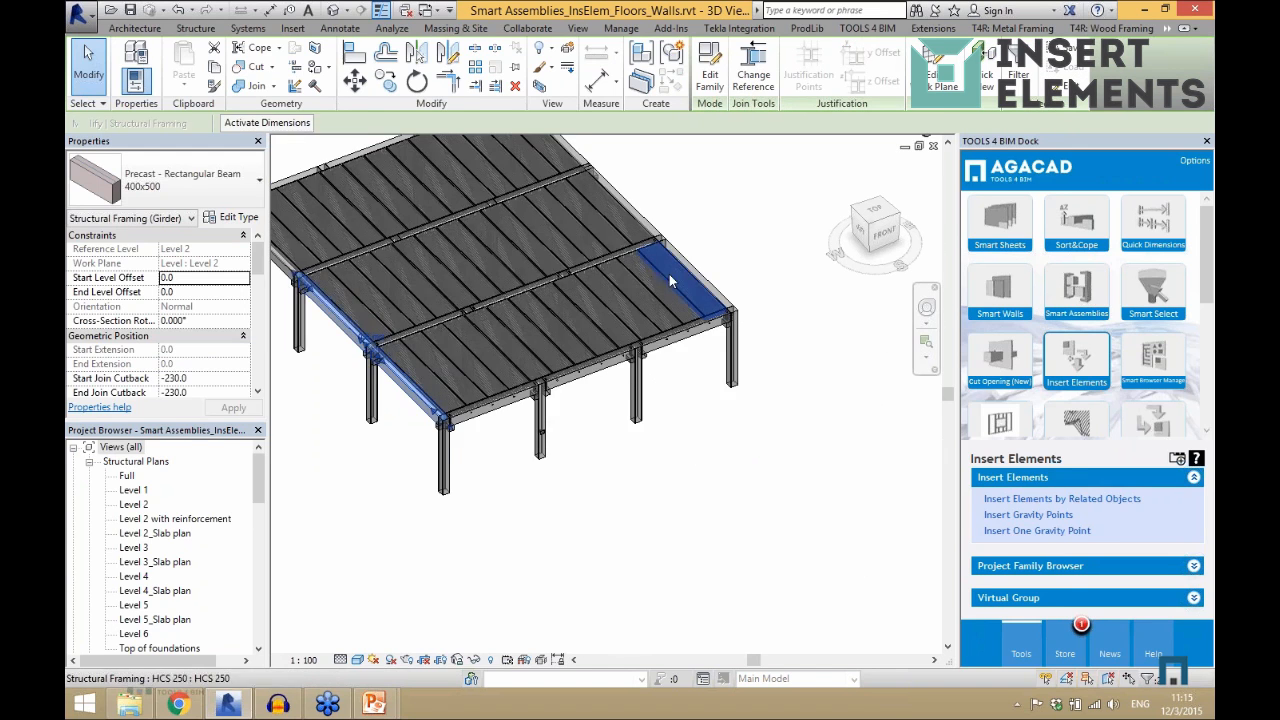
middle_click_drag(670, 280, 698, 262, "shift")
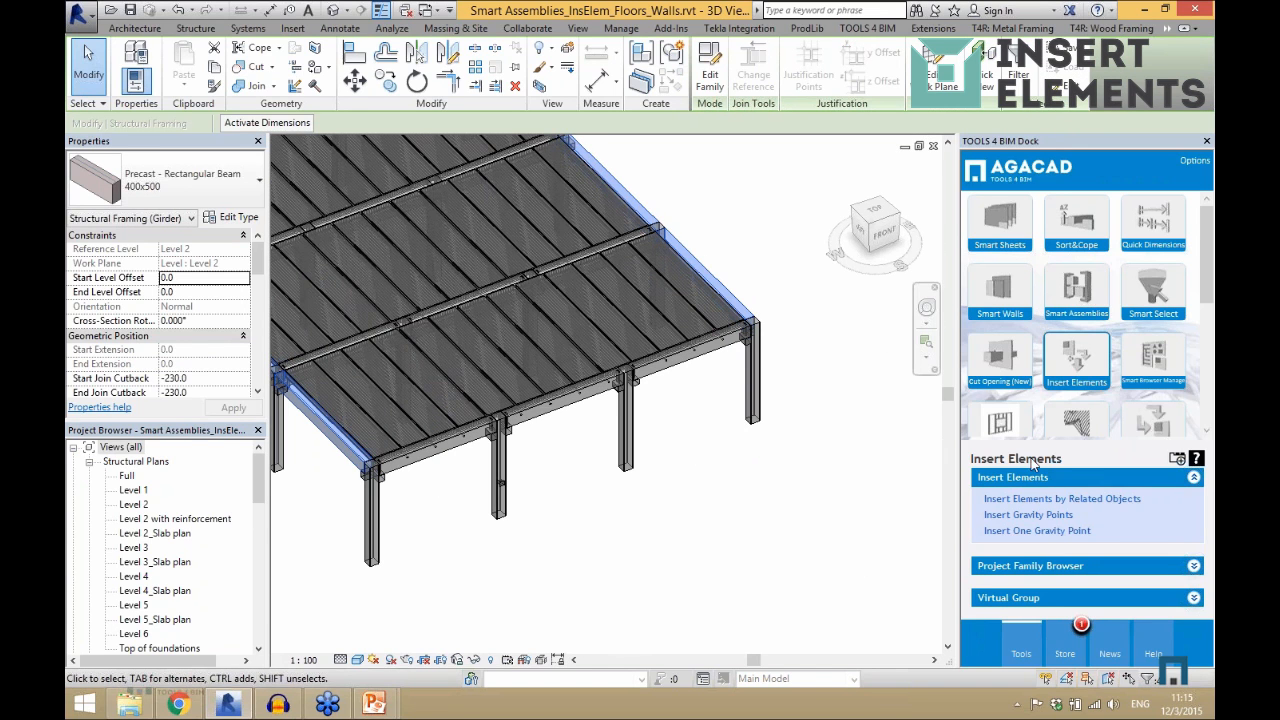
- Insert Beam vertical hole connections, type 150x50, on the start and end faces of the selected girders with Insert Elements by Related Objects
left_click(1030, 514)
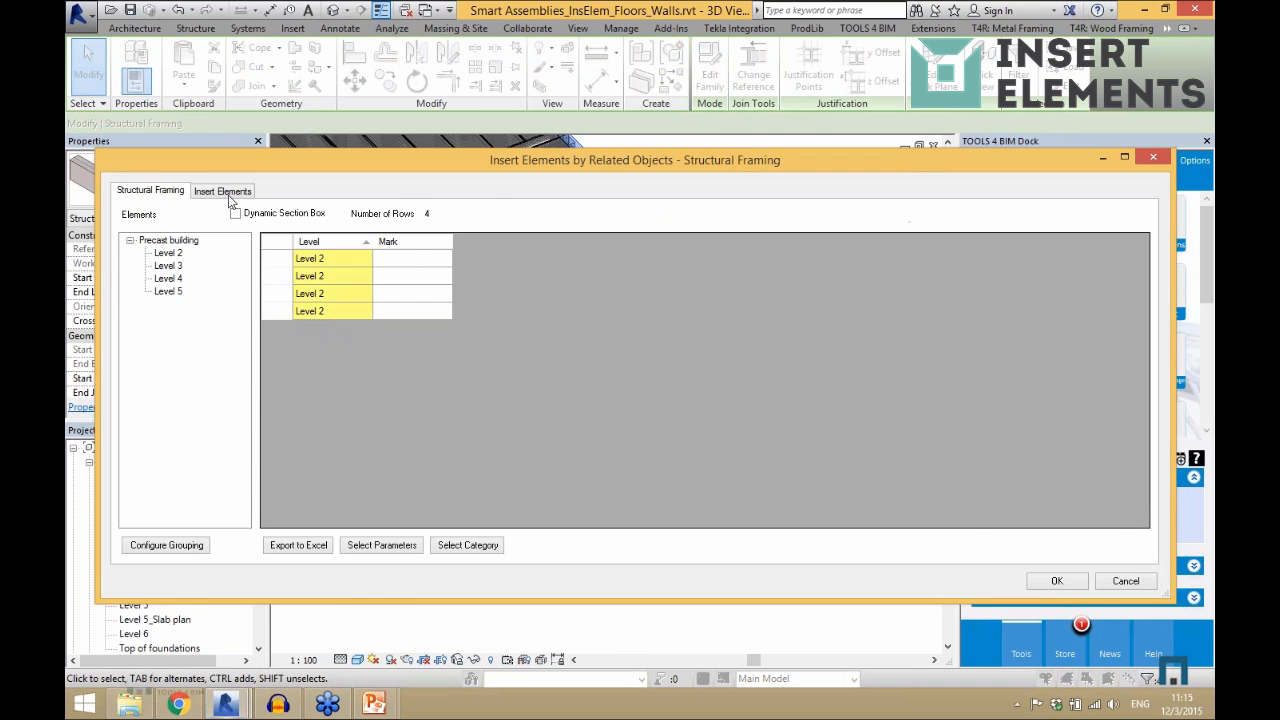
left_click(233, 195)
double_click(205, 250)
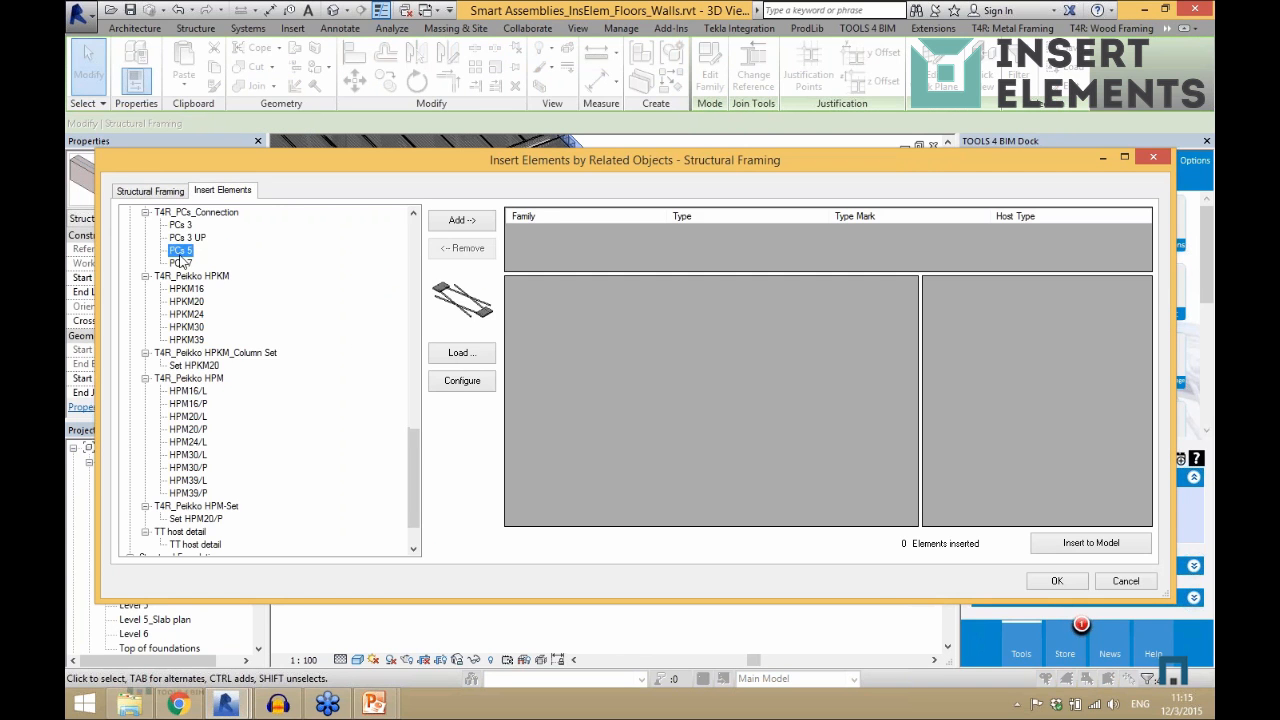
scroll(220, 300, "up", 15)
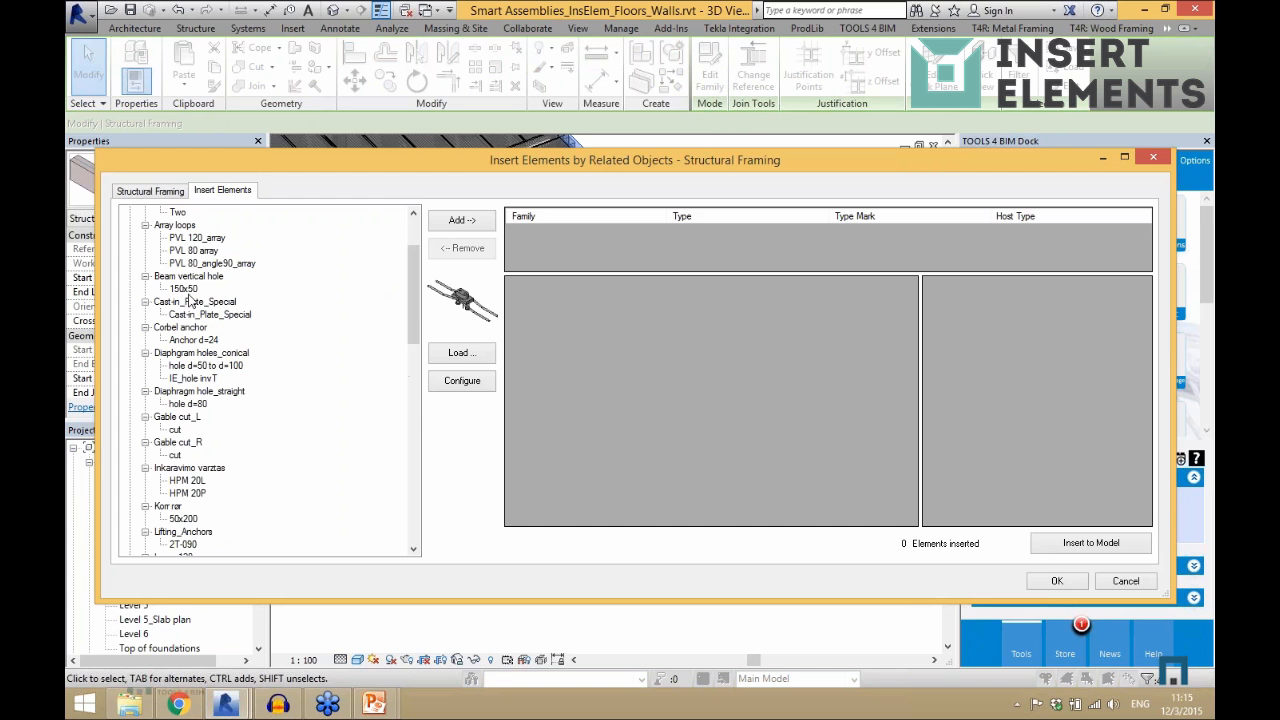
left_click(183, 288)
left_click(462, 219)
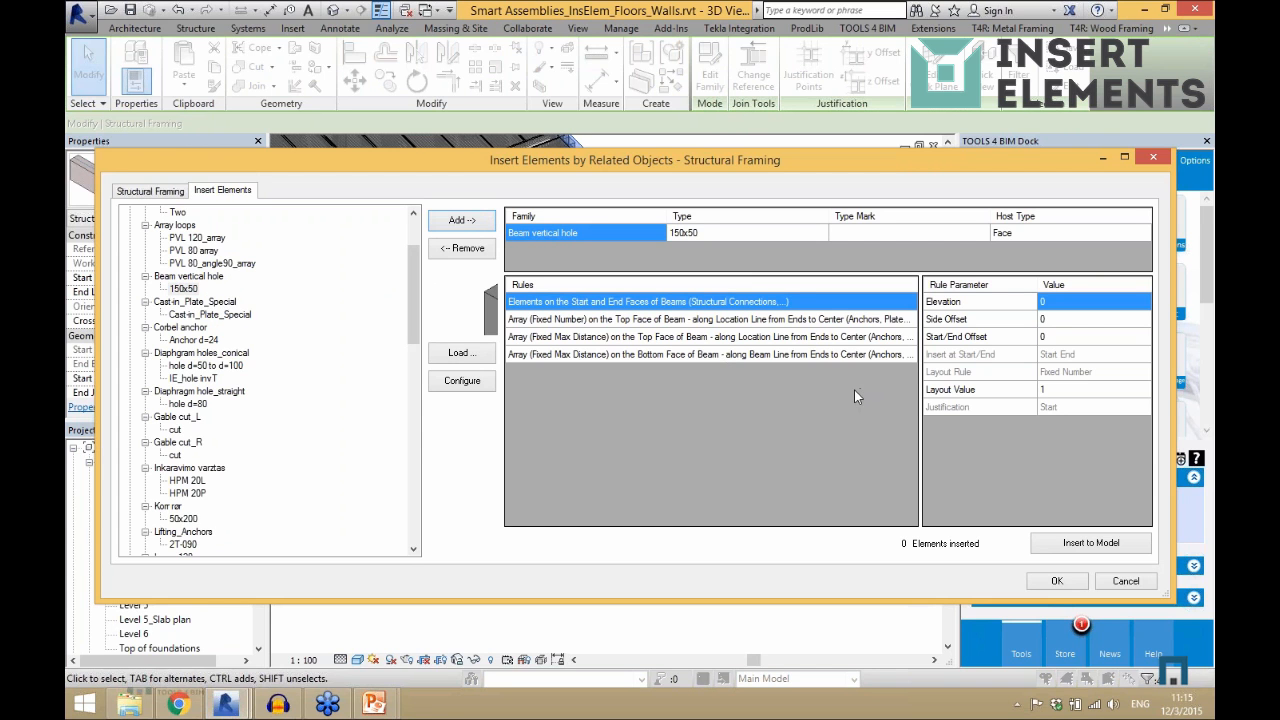
left_click(1068, 545)
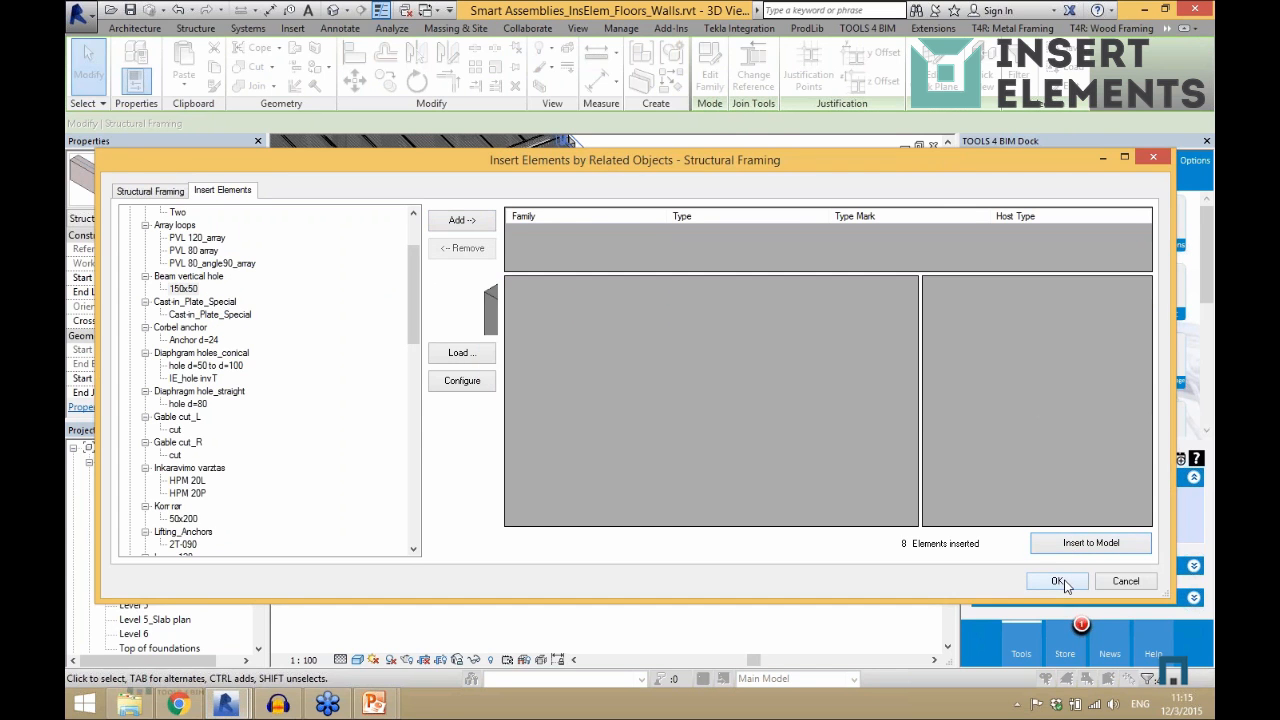
left_click(1058, 581)
- Inspect the vertical hole inserted at the corner end of the rectangular side girder and its host beam
scroll(573, 434, "up", 5)
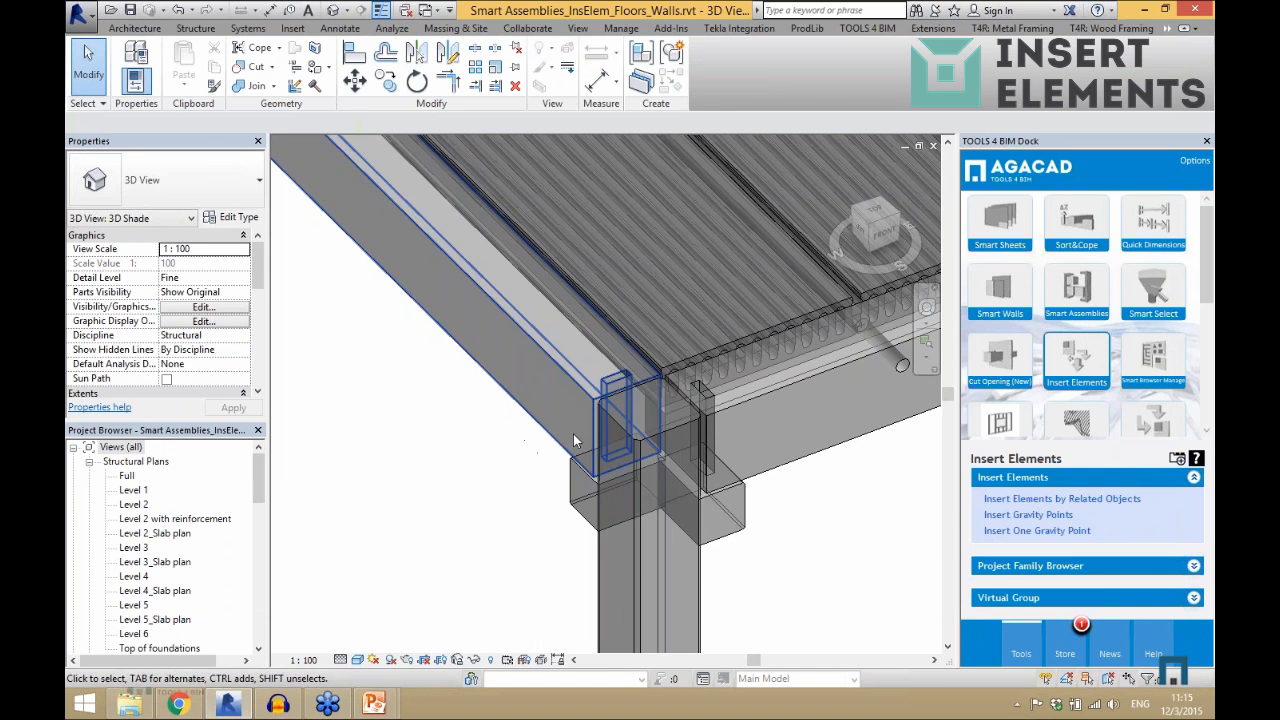
left_click(614, 383)
scroll(614, 383, "up", 1)
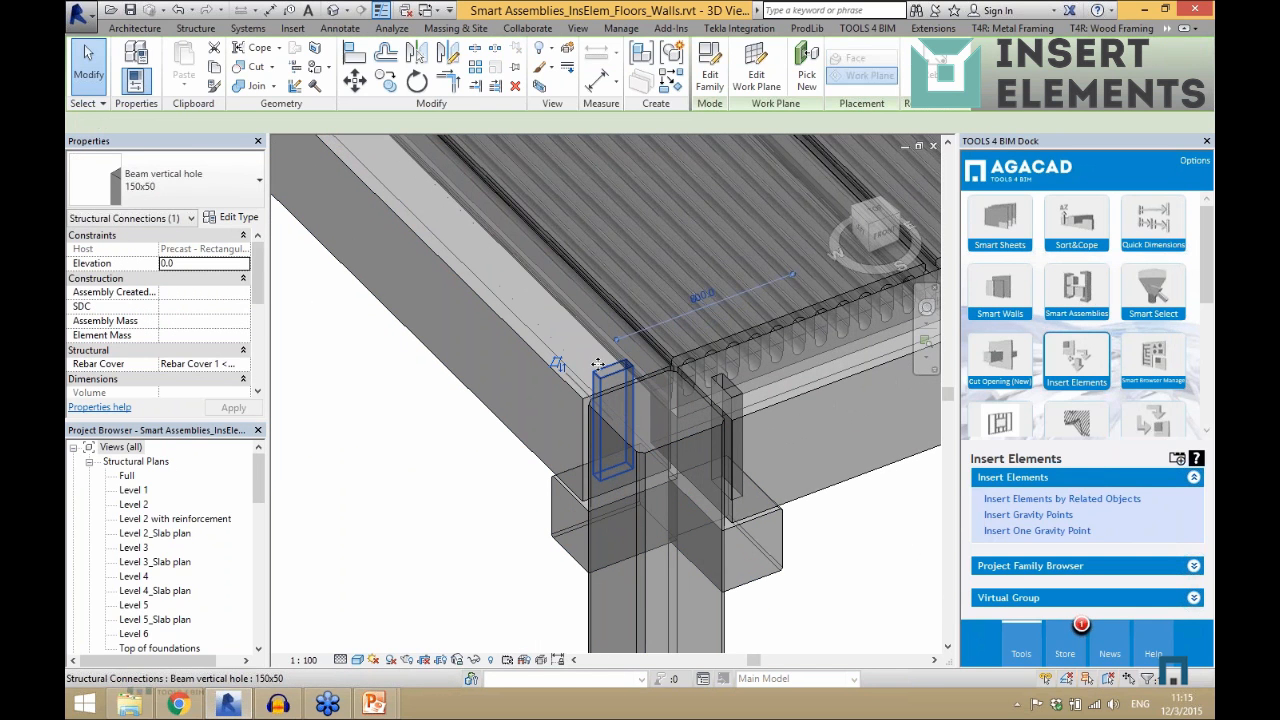
left_click(509, 331)
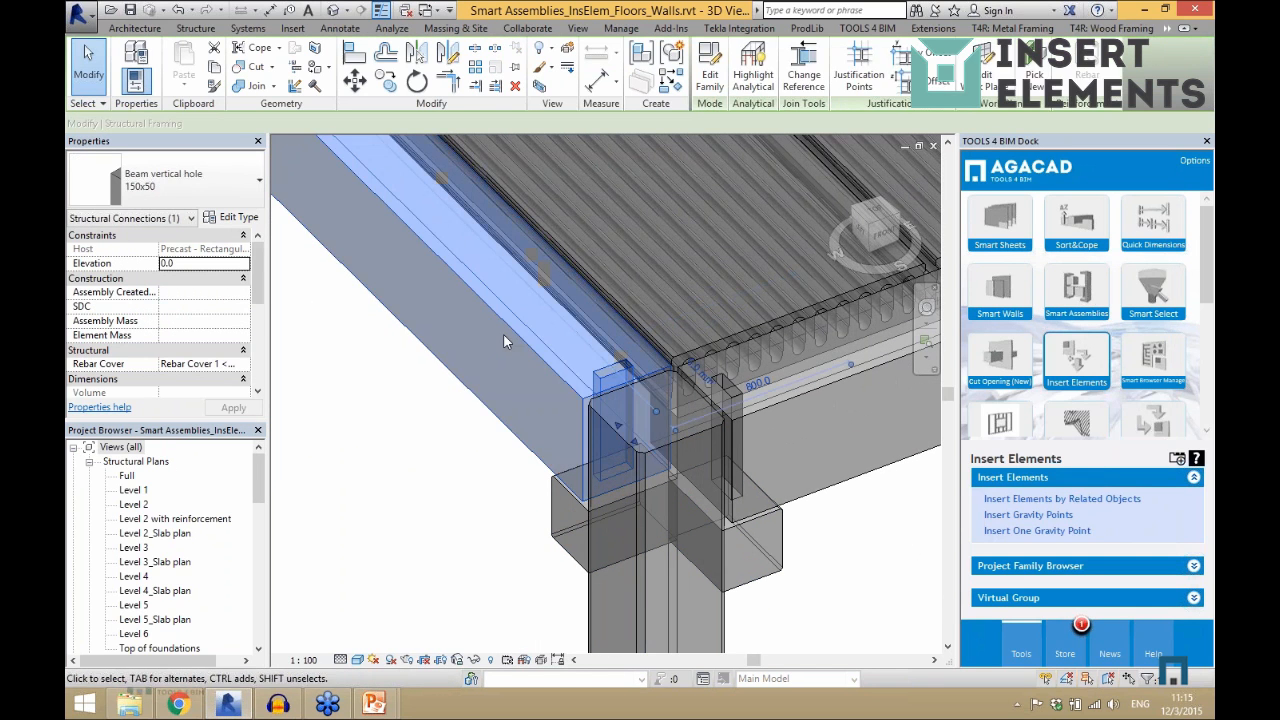
scroll(411, 422, "down", 3)
left_click(686, 518)
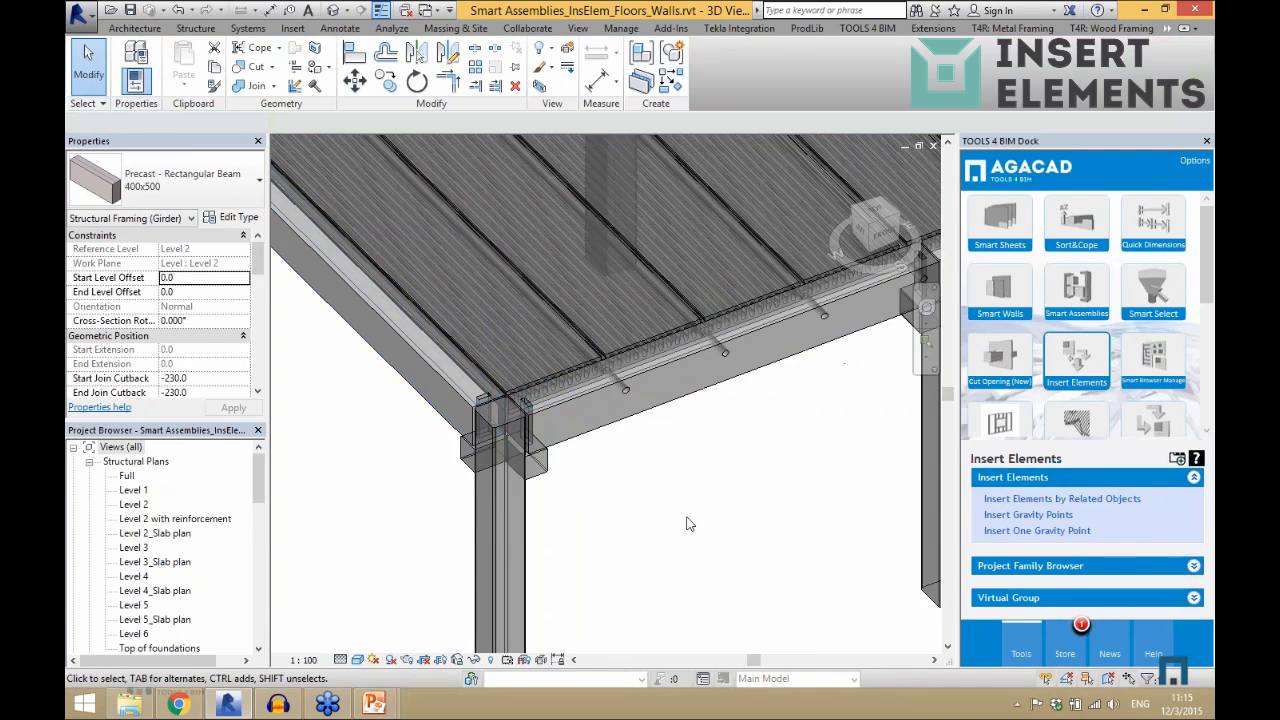
- Inspect the vertical hole and diaphragm holes in the 800x600x400x250 inverted tee beam on the first inner grid line
scroll(557, 431, "up", 1)
scroll(477, 430, "down", 3)
scroll(515, 392, "up", 4)
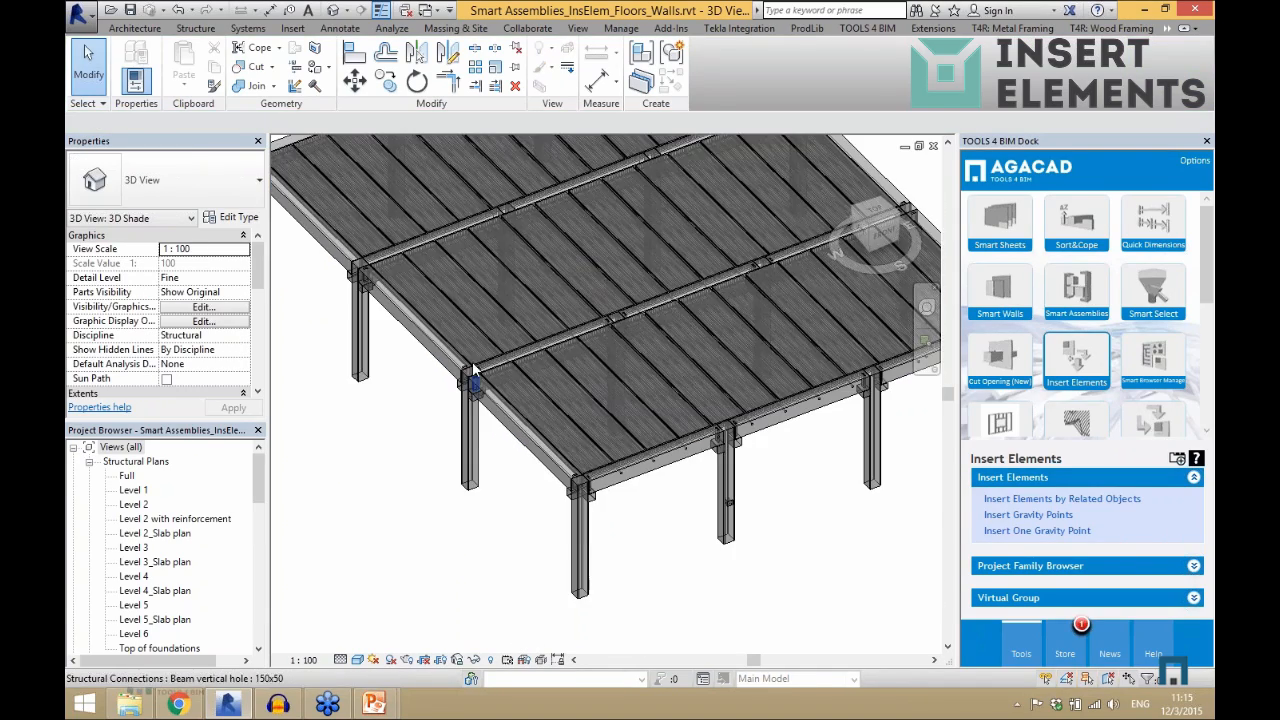
scroll(474, 397, "up", 2)
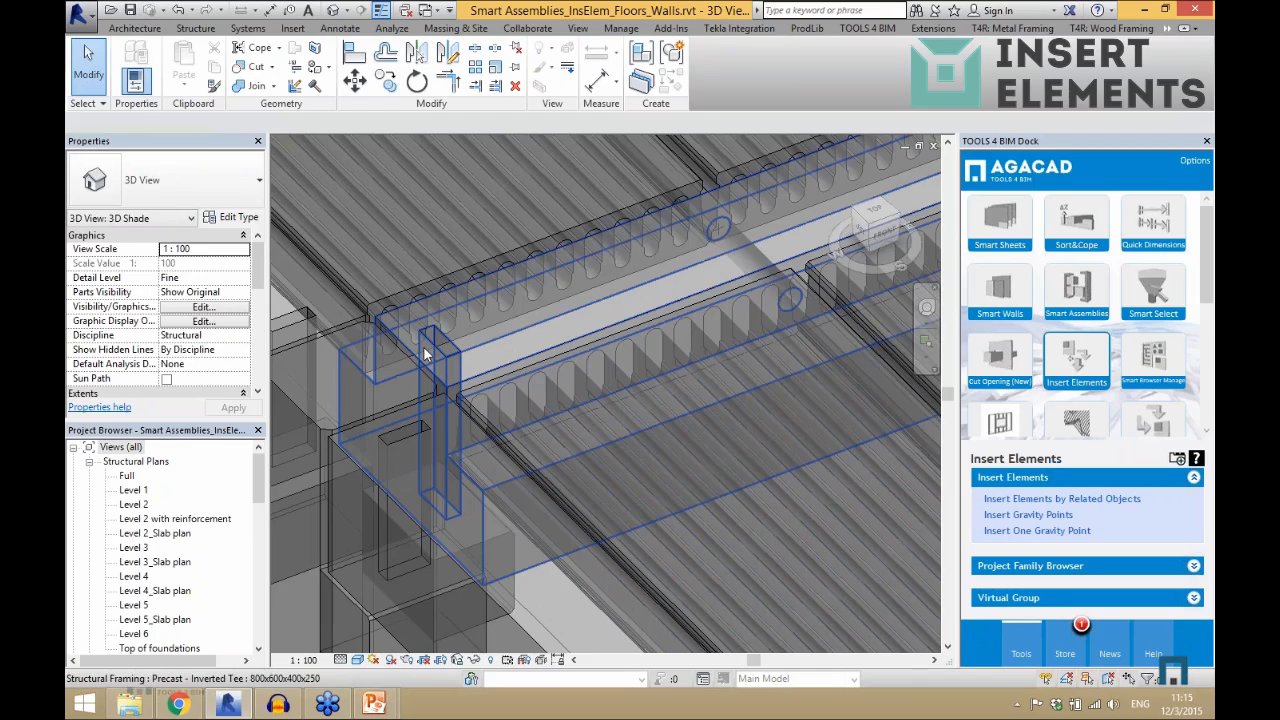
left_click(465, 362)
scroll(376, 402, "down", 3)
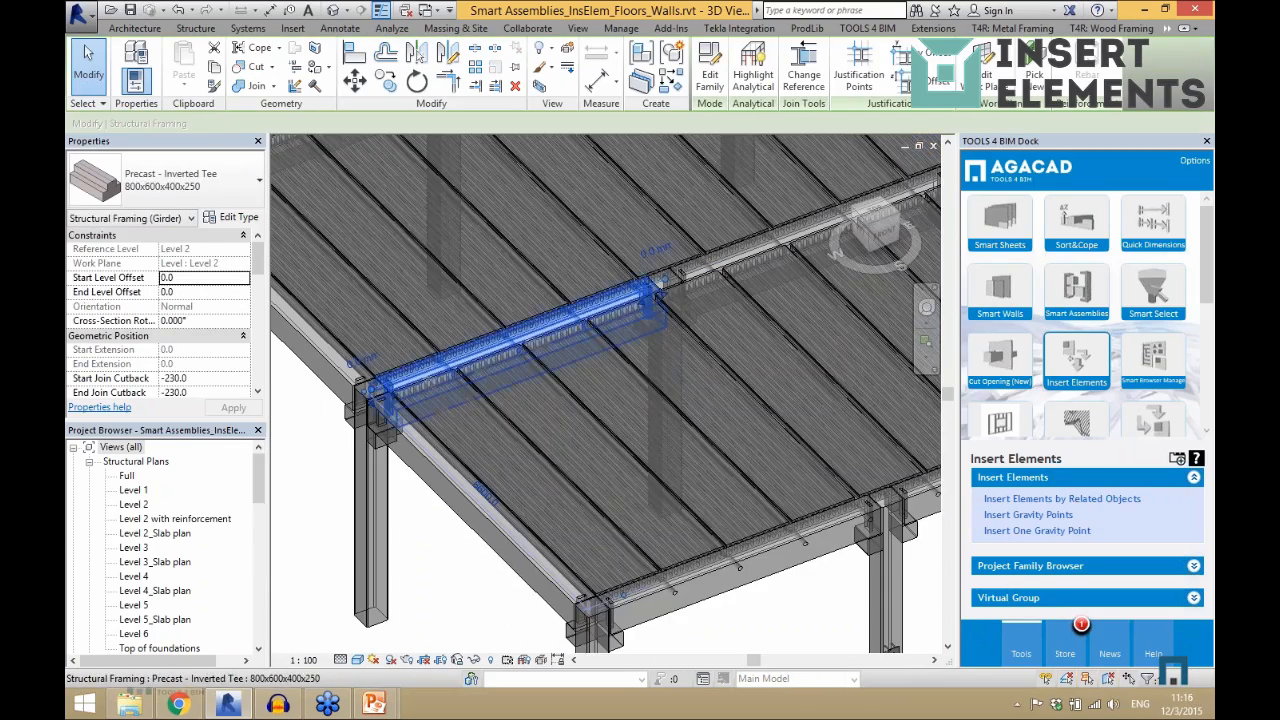
scroll(415, 388, "up", 3)
scroll(415, 388, "down", 2)
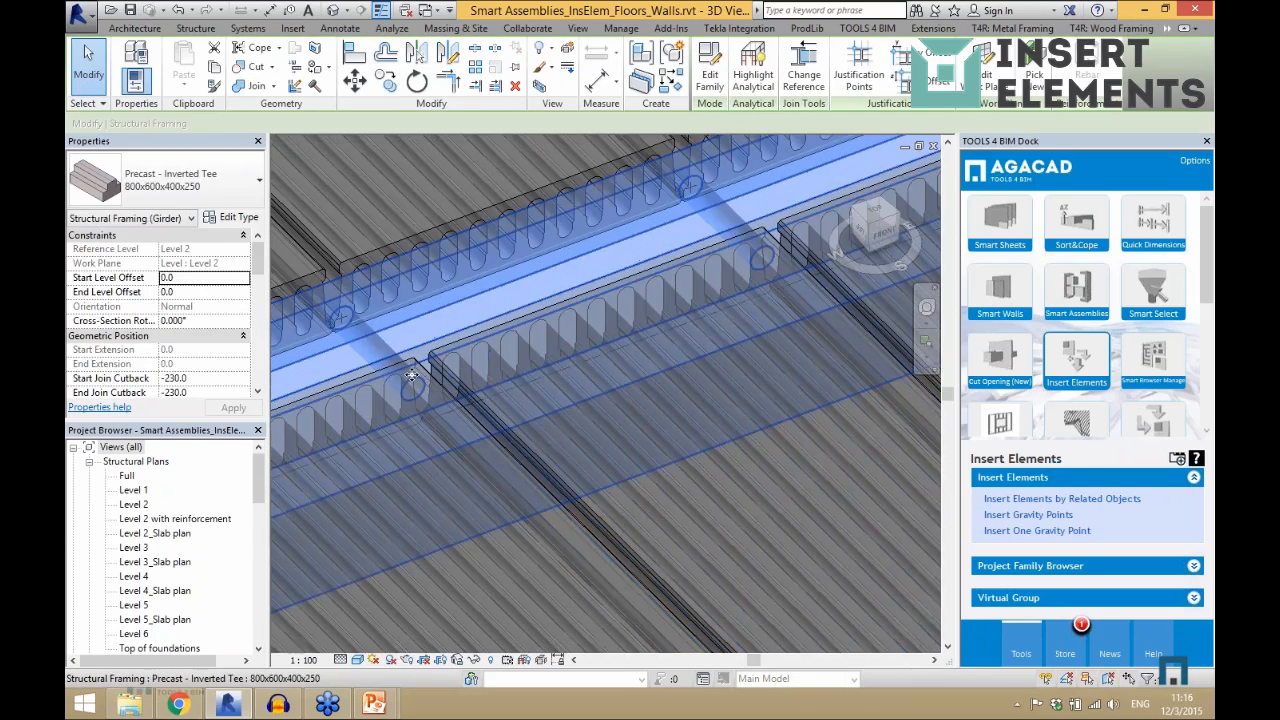
scroll(407, 371, "down", 1)
scroll(411, 375, "down", 4)
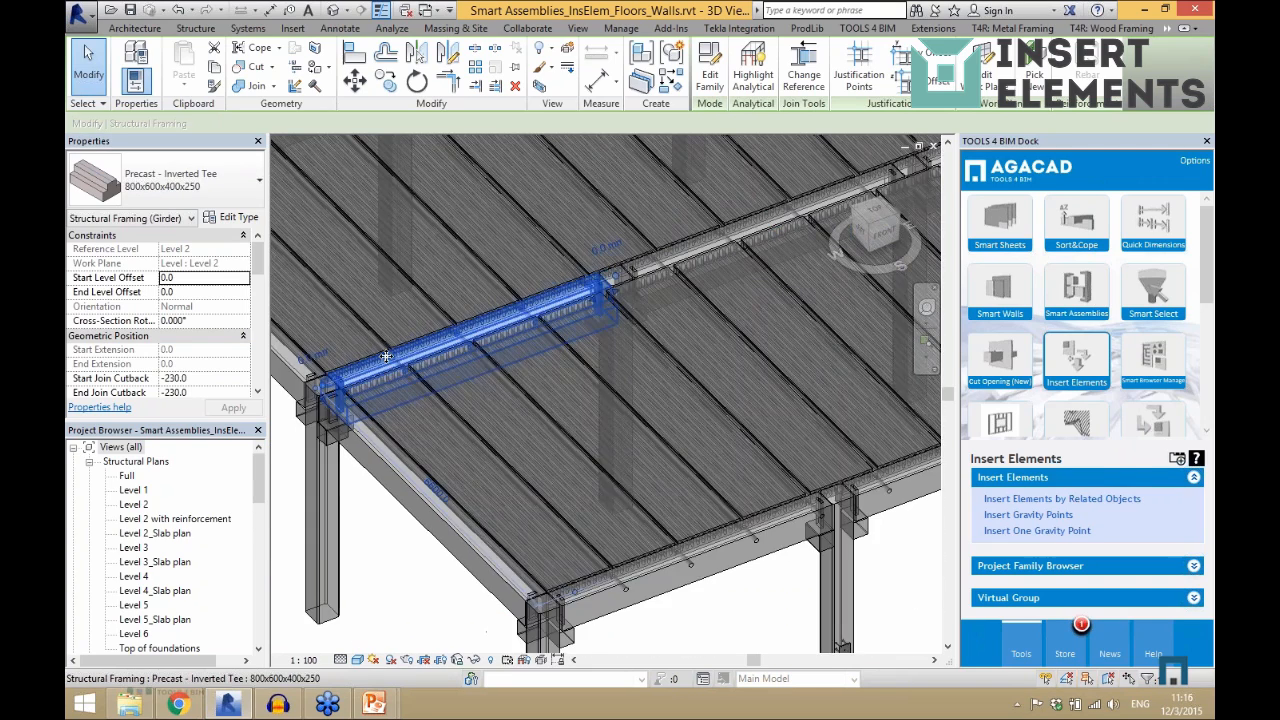
key("Escape")
- Select the three HCS 250 slabs along the side edge and add the Gable cut_L connection, type cut, for insertion by related objects
scroll(498, 478, "down", 2)
left_click(430, 414)
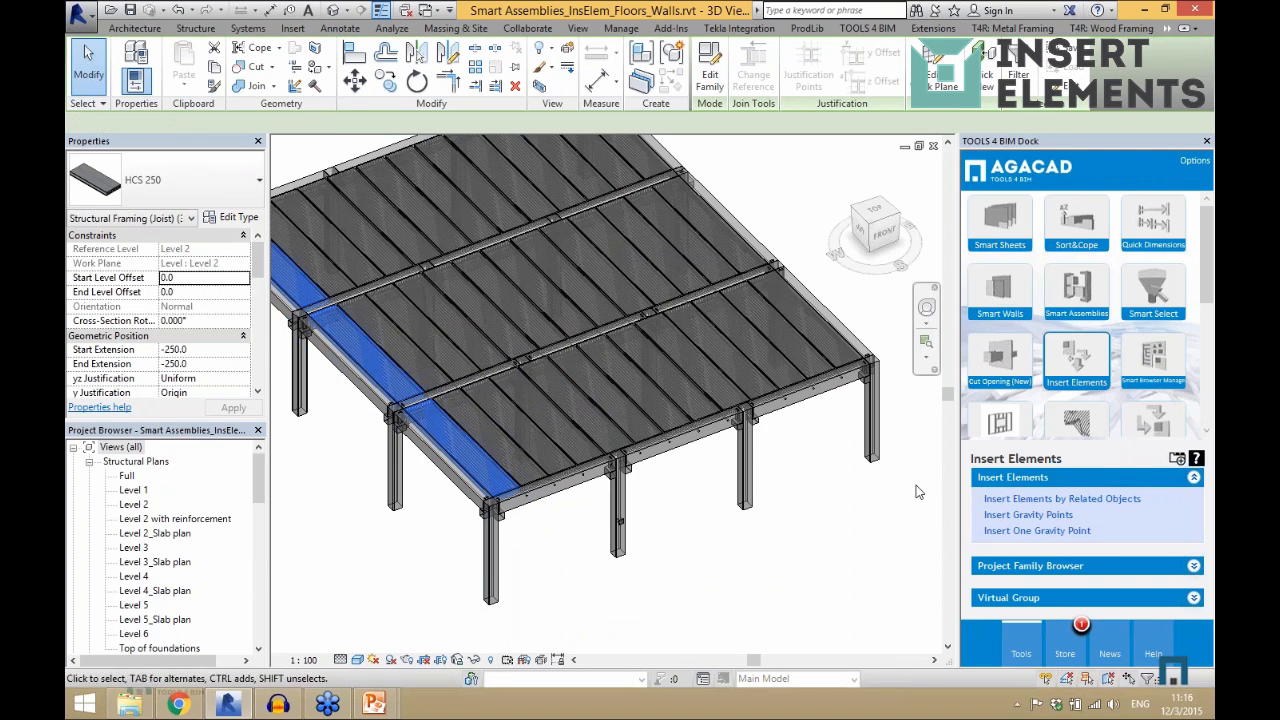
left_click(995, 499)
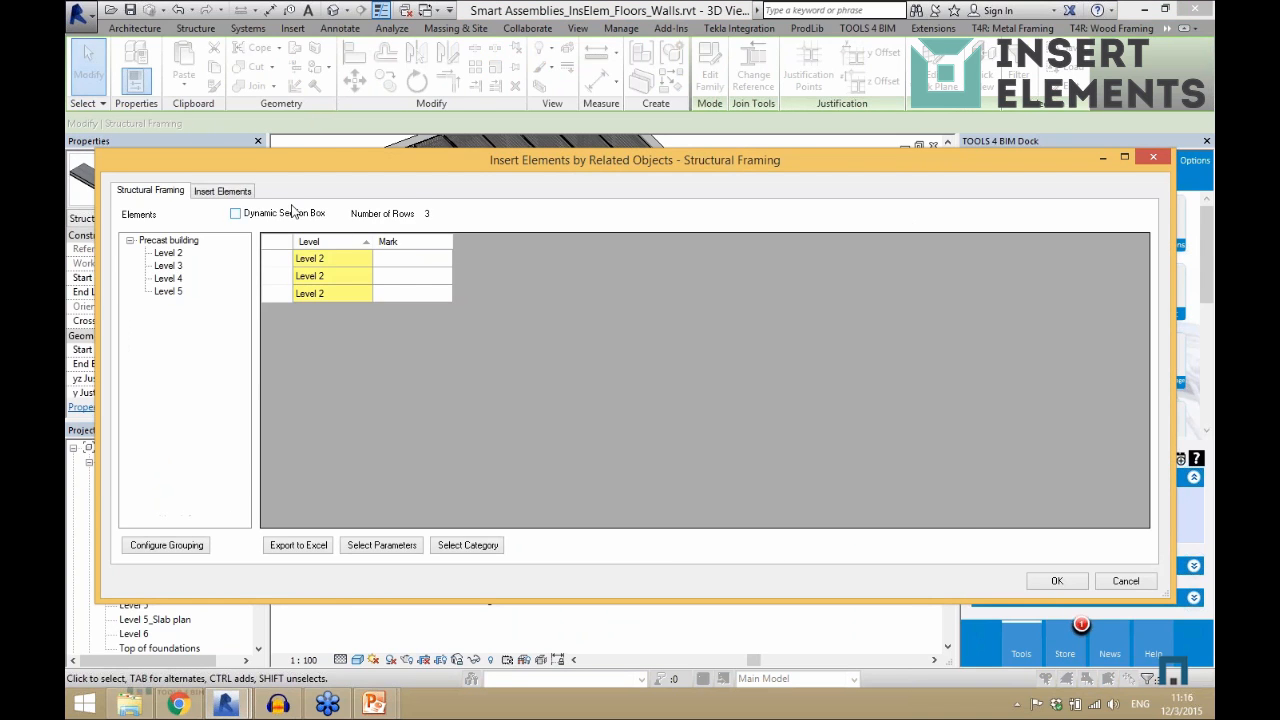
left_click(222, 191)
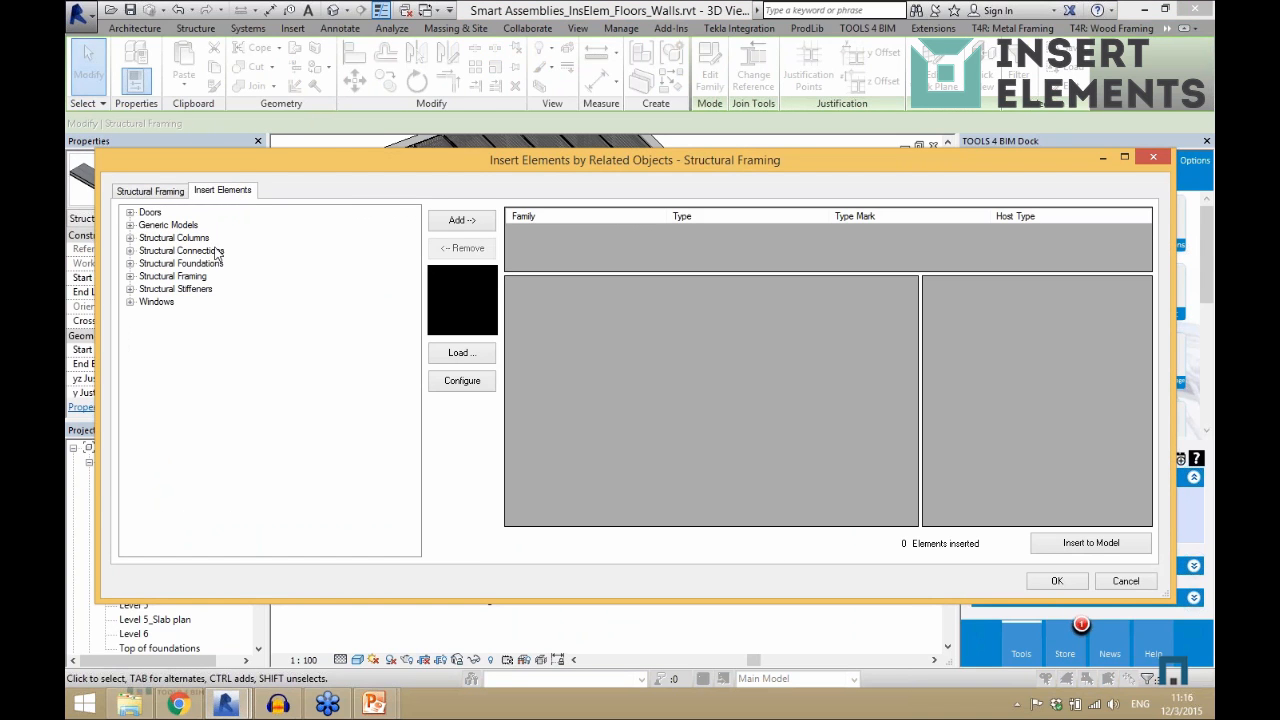
double_click(214, 255)
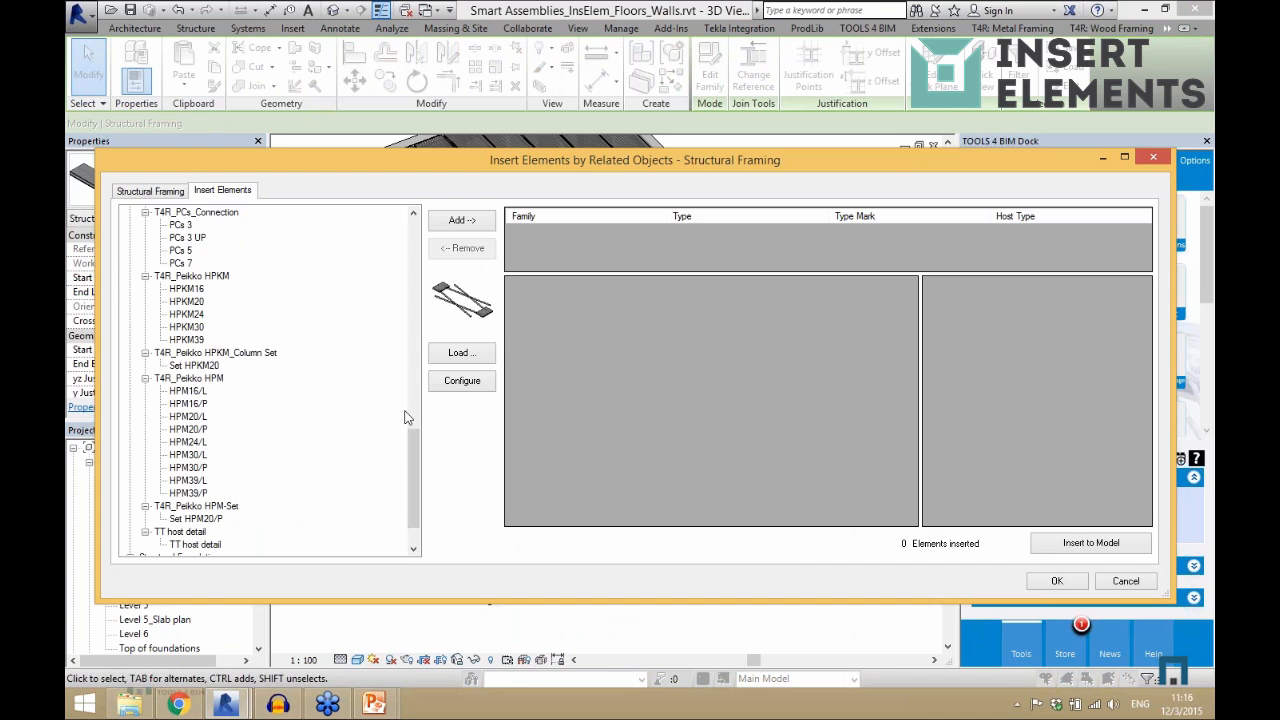
left_click_drag(411, 440, 394, 307)
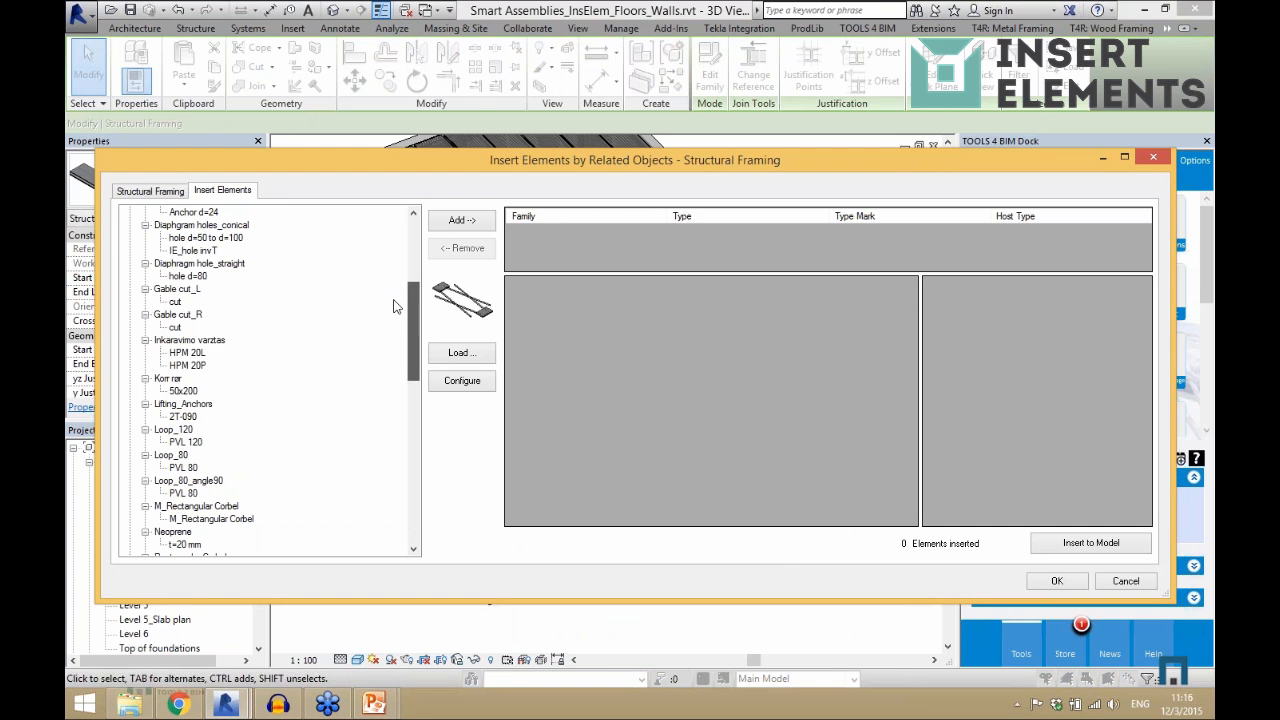
left_click(175, 301)
left_click(458, 221)
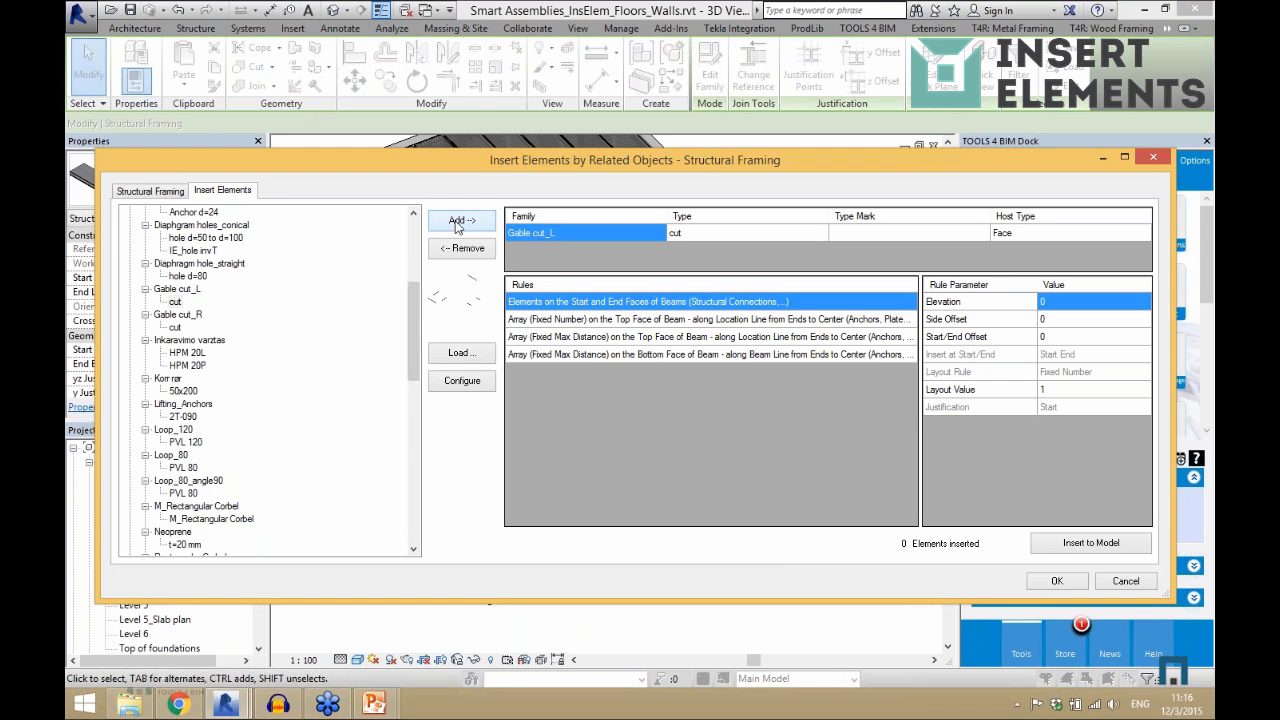
- Insert the gable cuts with the fixed max distance array rule on the beam top face, using a Start/End Offset of 2000
left_click(697, 338)
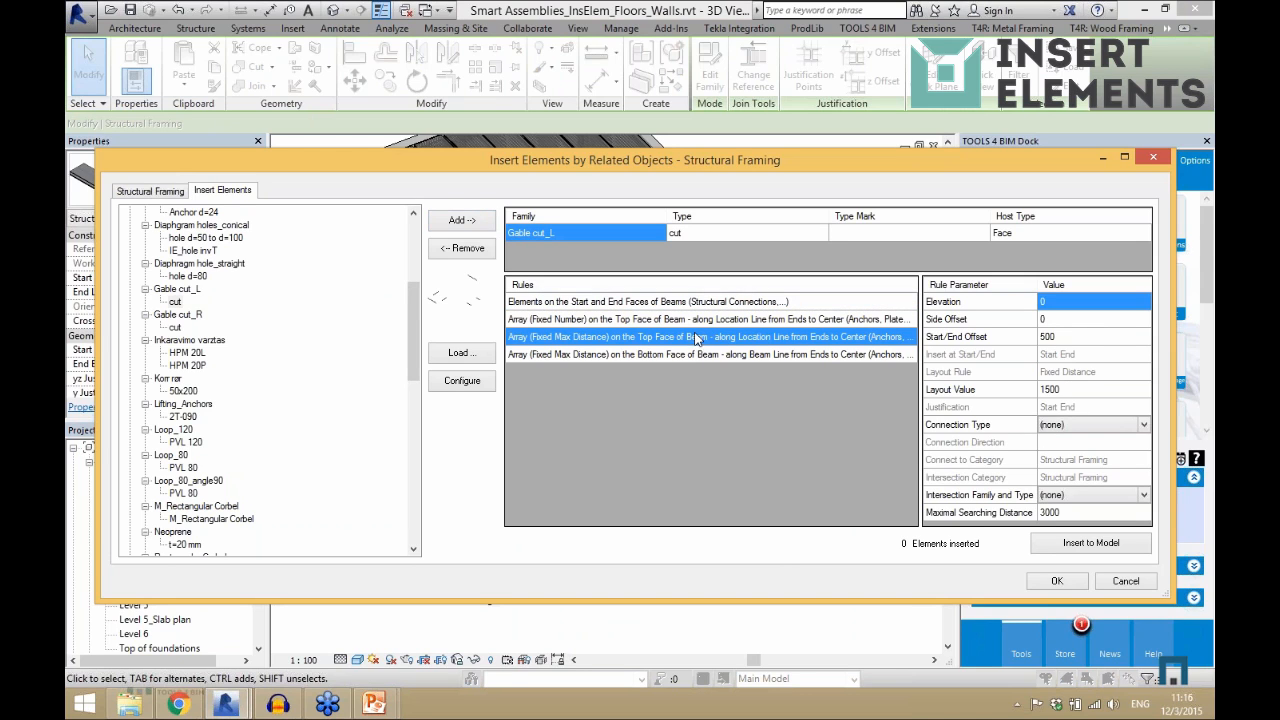
left_click(1078, 338)
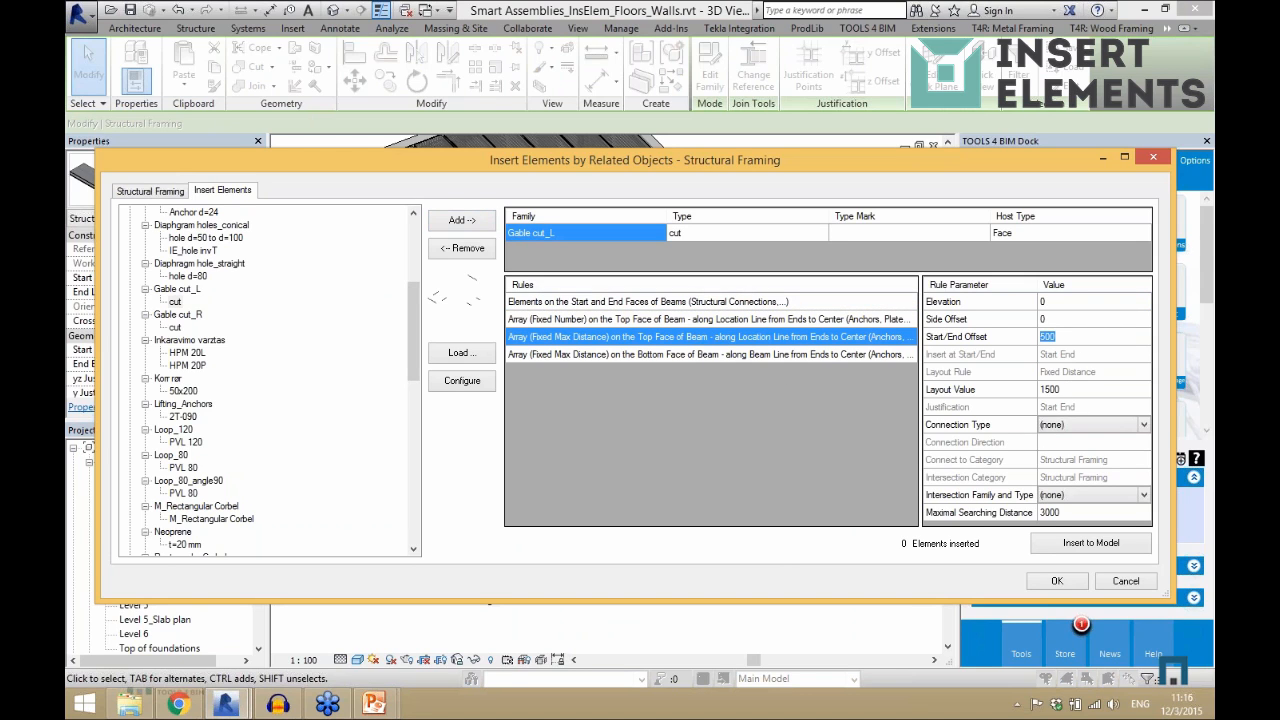
type("2000")
left_click(1086, 391)
left_click(1082, 552)
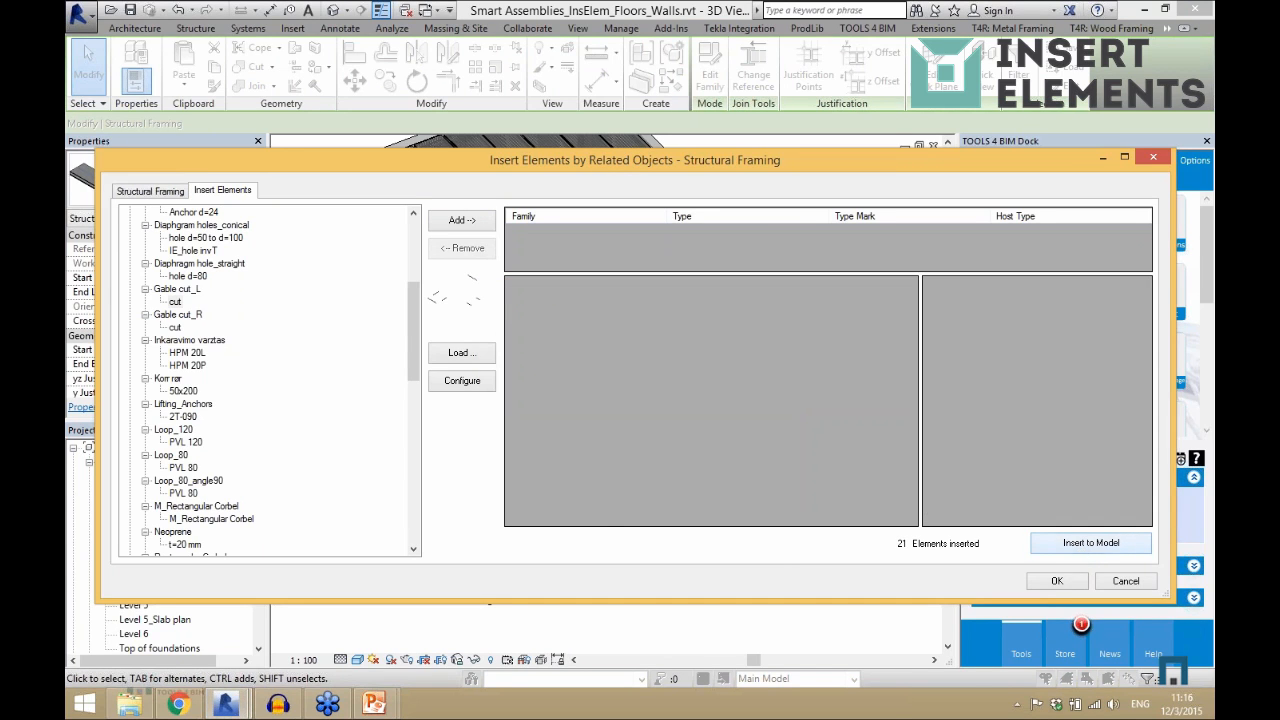
left_click(1056, 581)
left_click(790, 553)
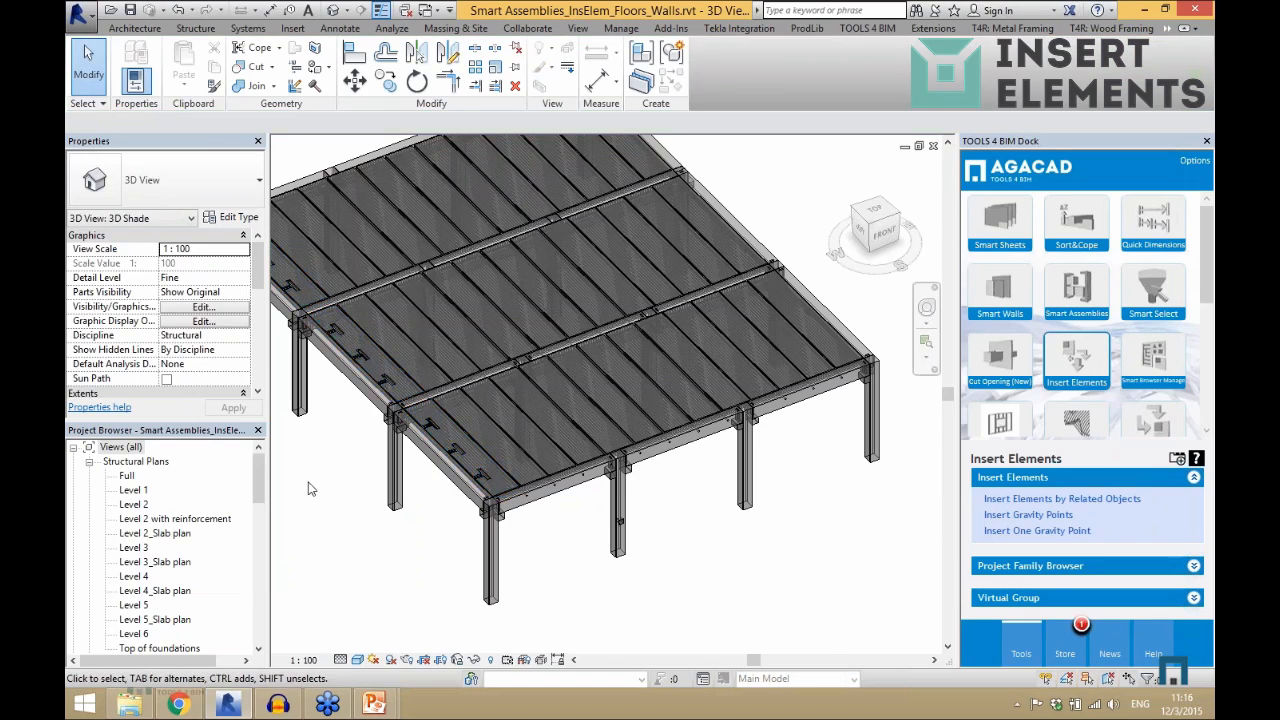
- Inspect the Gable cut_L inserted in the edge slab nearest the front corner
scroll(787, 480, "up", 5)
left_click(640, 395)
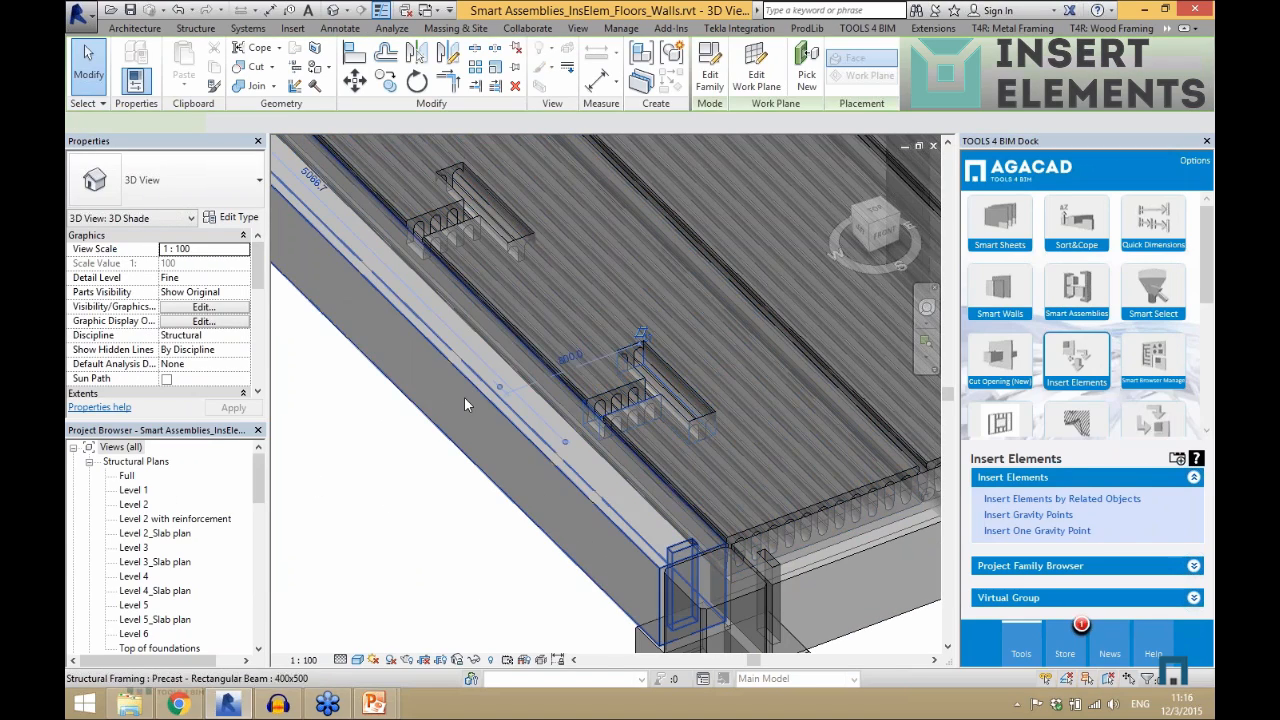
scroll(490, 380, "down", 6)
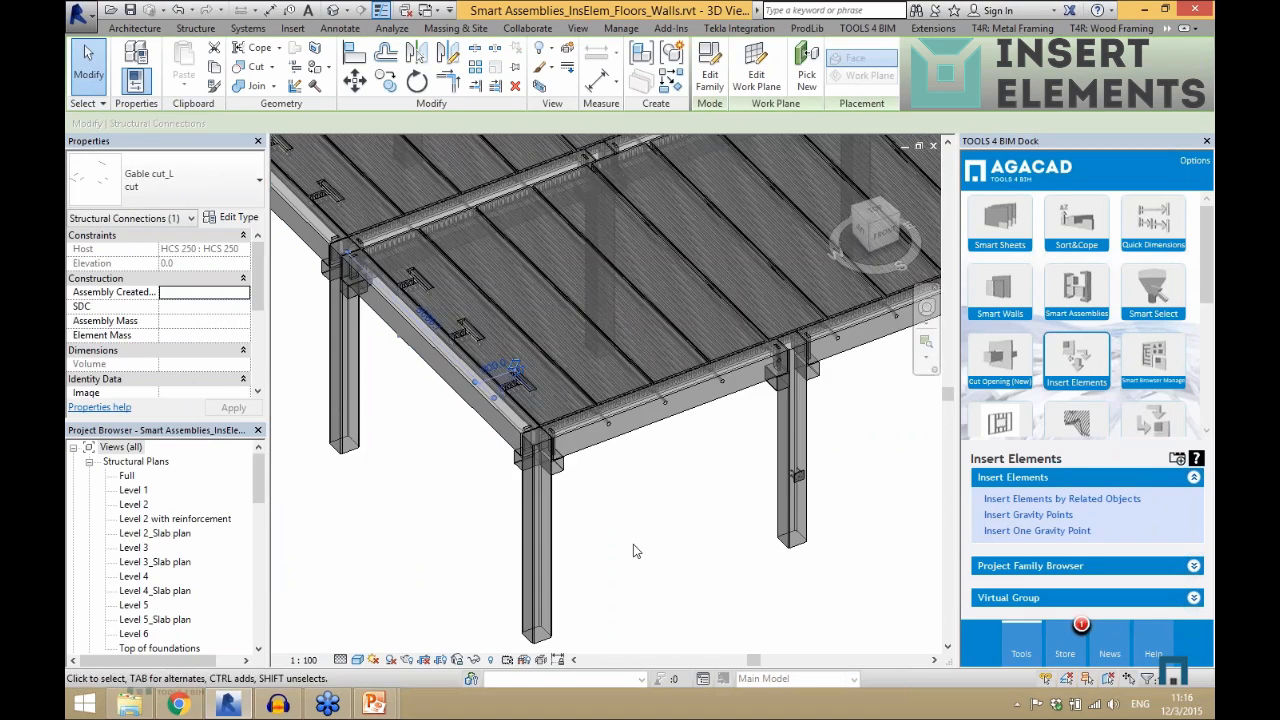
left_click(635, 546)
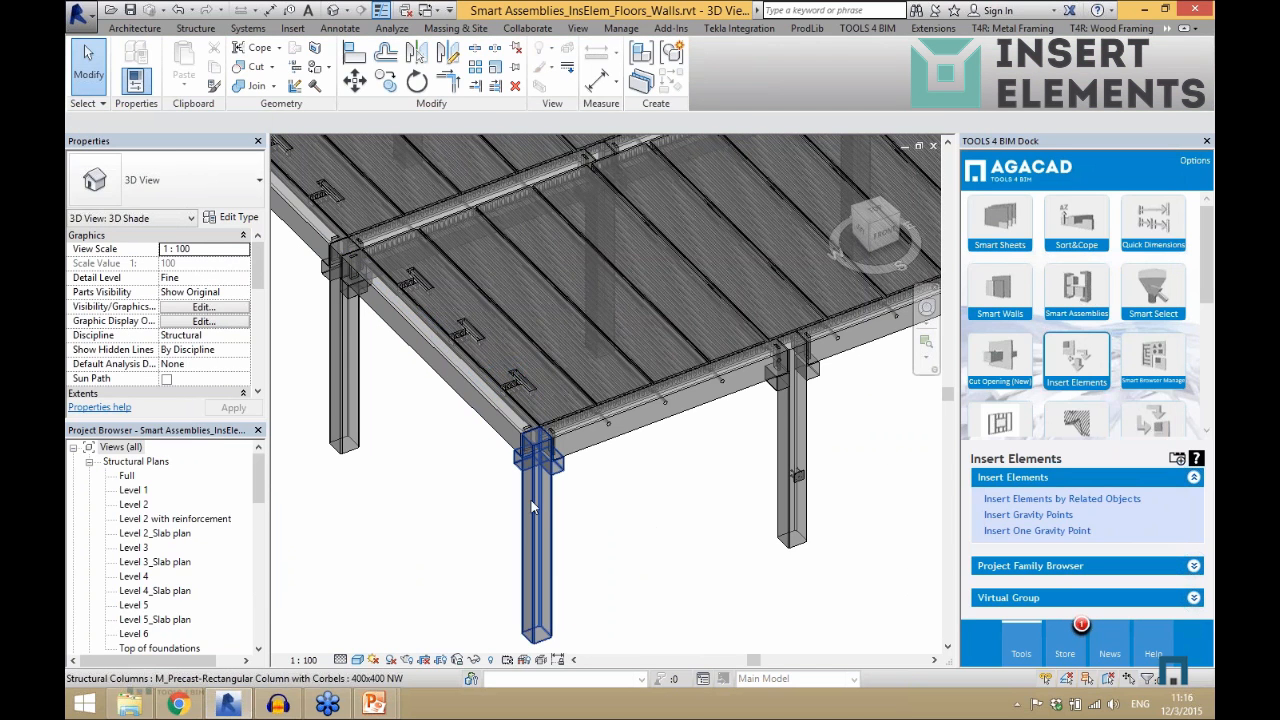
- Select the four precast rectangular columns with corbels along the front side of the building
scroll(531, 500, "down", 2)
scroll(414, 409, "down", 2)
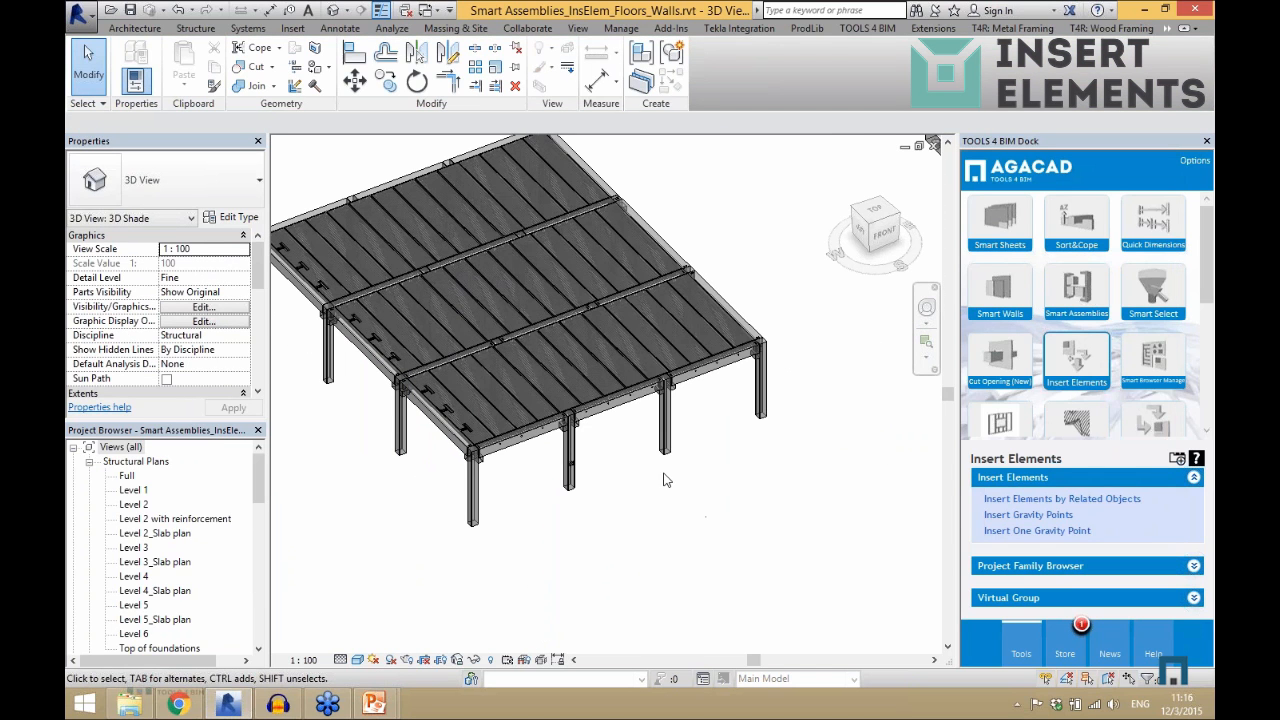
middle_click_drag(663, 480, 700, 482, "shift")
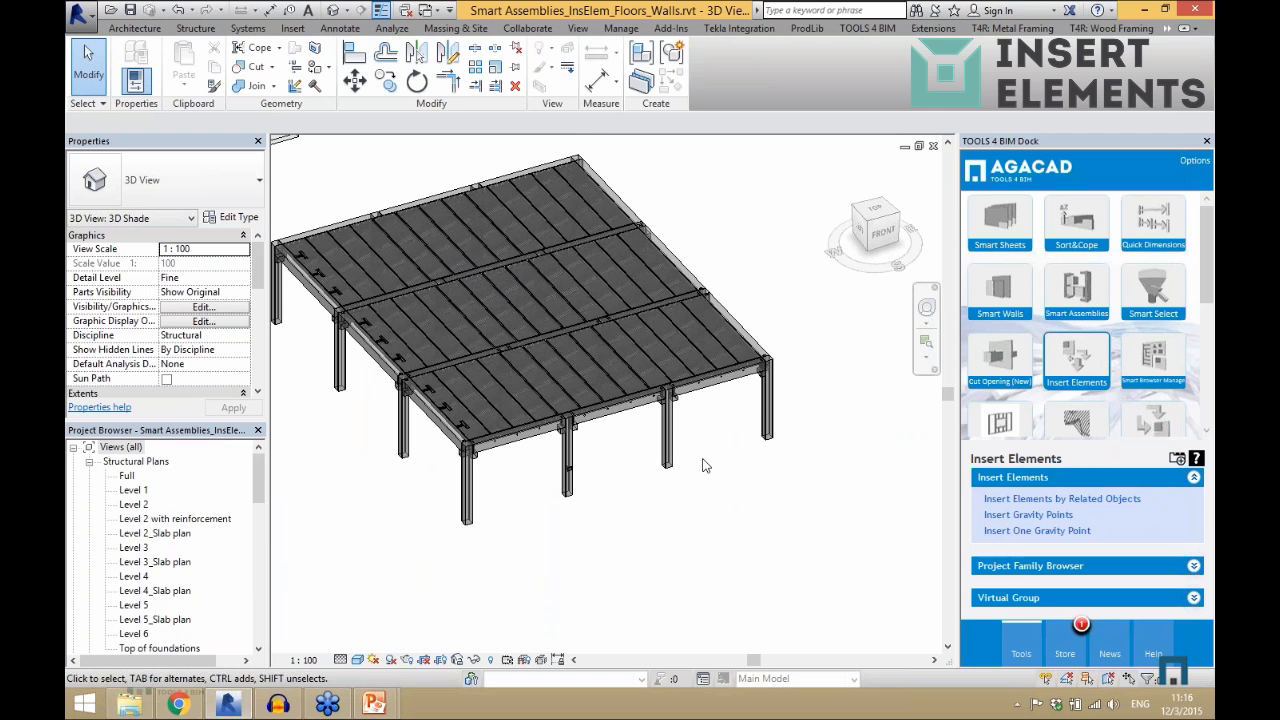
scroll(557, 458, "up", 3)
scroll(670, 436, "up", 2)
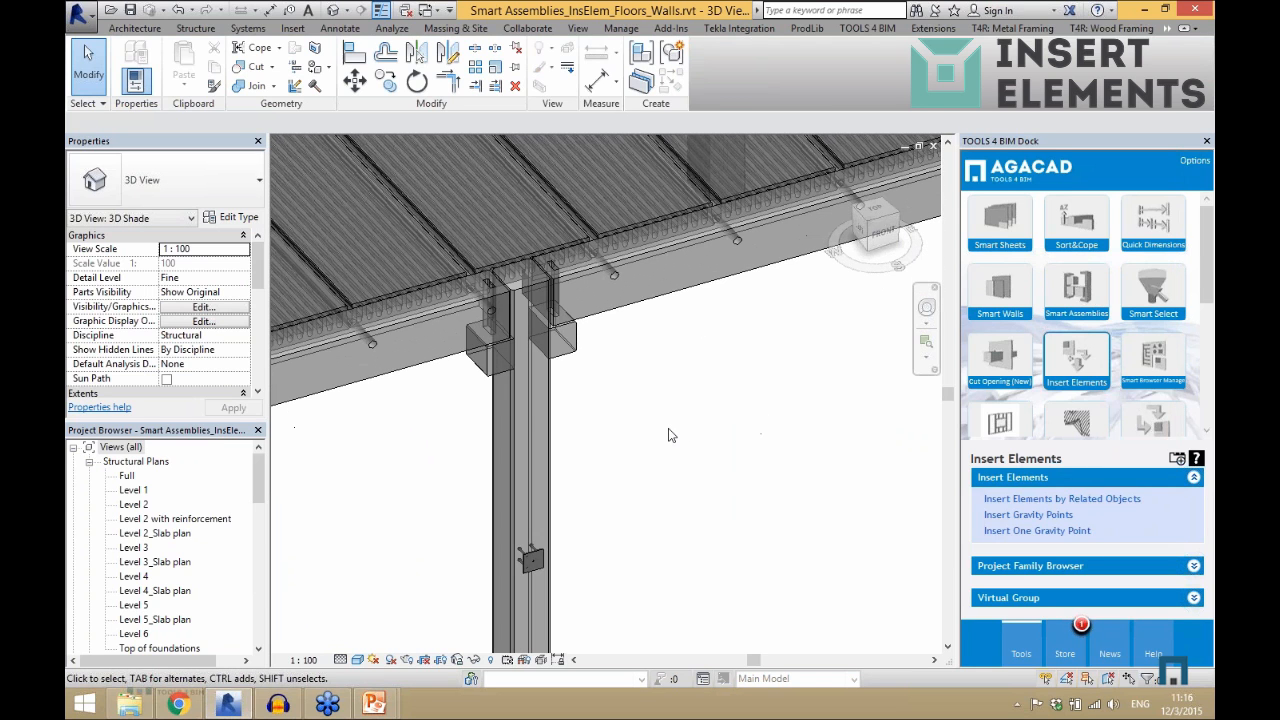
left_click(548, 420)
scroll(601, 391, "down", 3)
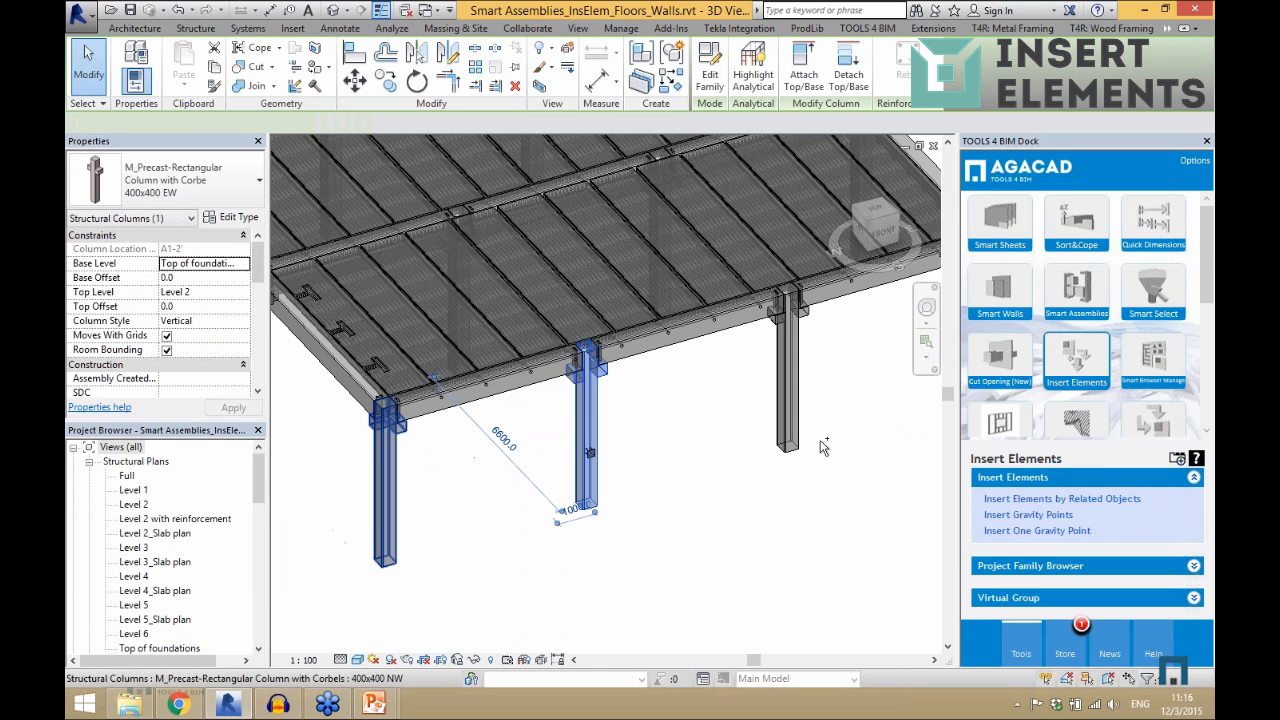
left_click(790, 440, "ctrl")
scroll(640, 438, "down", 2)
left_click(839, 406, "ctrl")
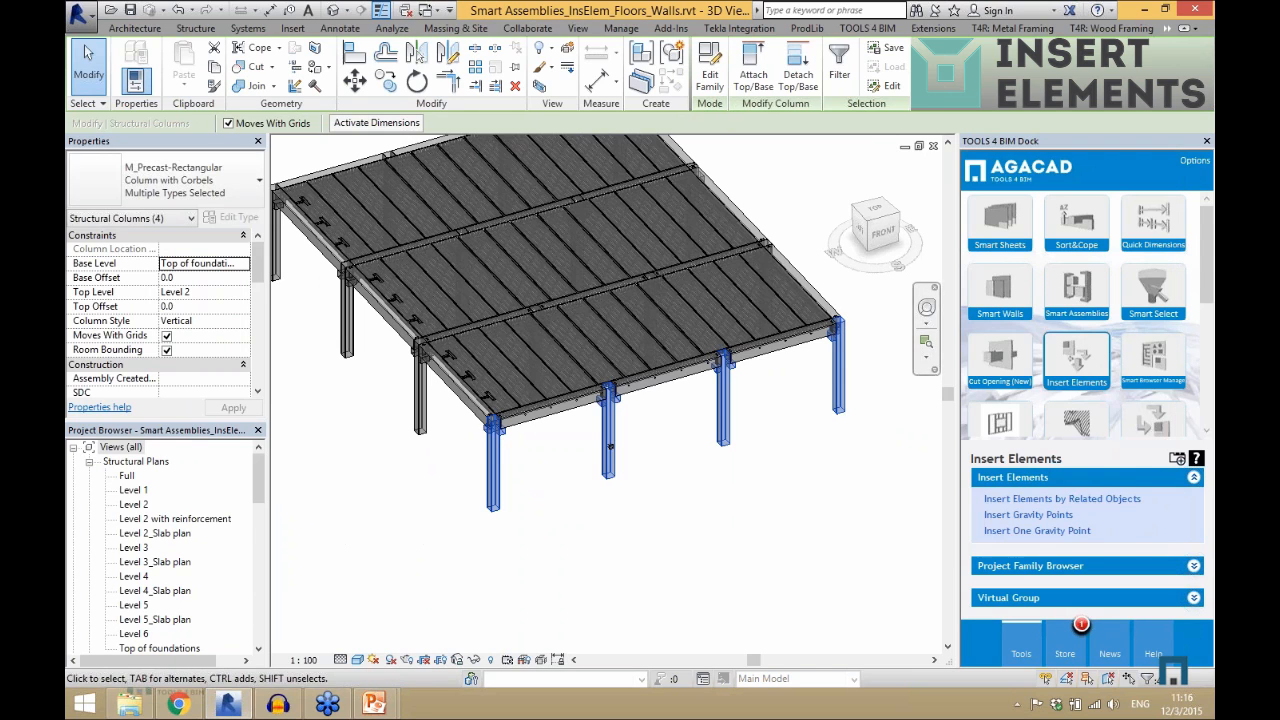
- Open Insert Elements by Related Objects for the selected columns and add the Corbel anchor connection, type Anchor d=24
left_click(1062, 498)
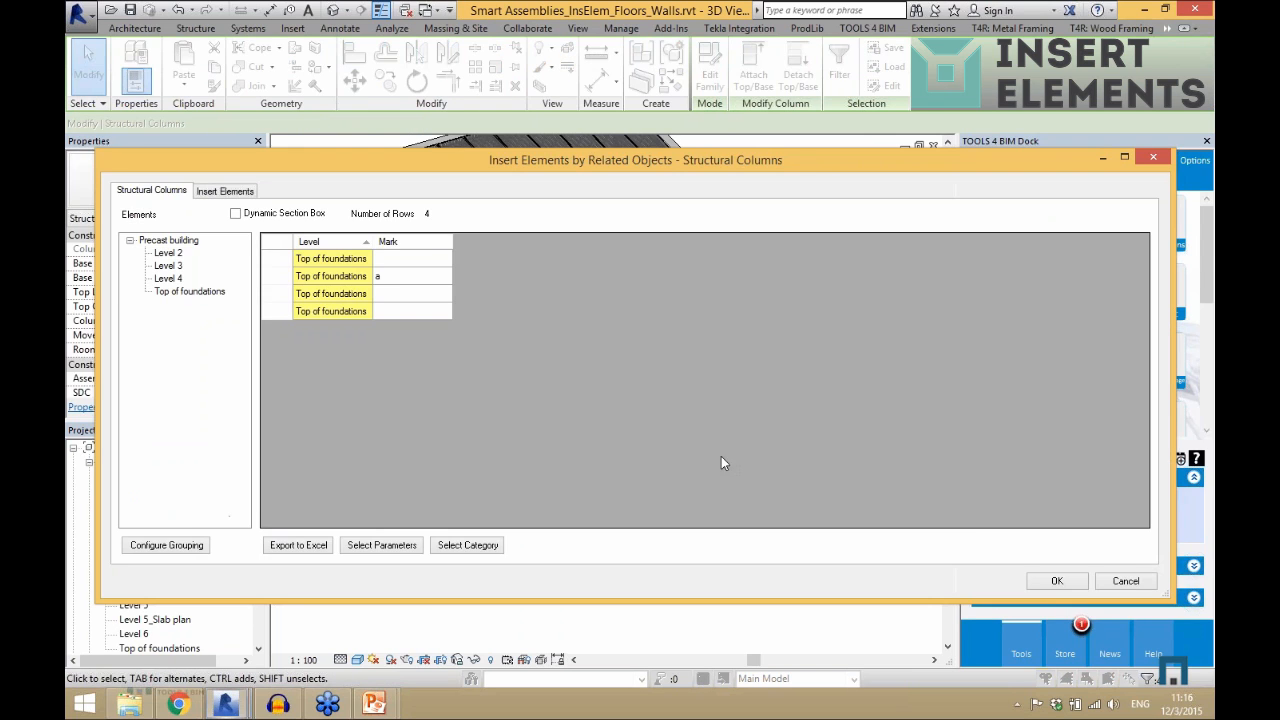
left_click(238, 191)
double_click(218, 253)
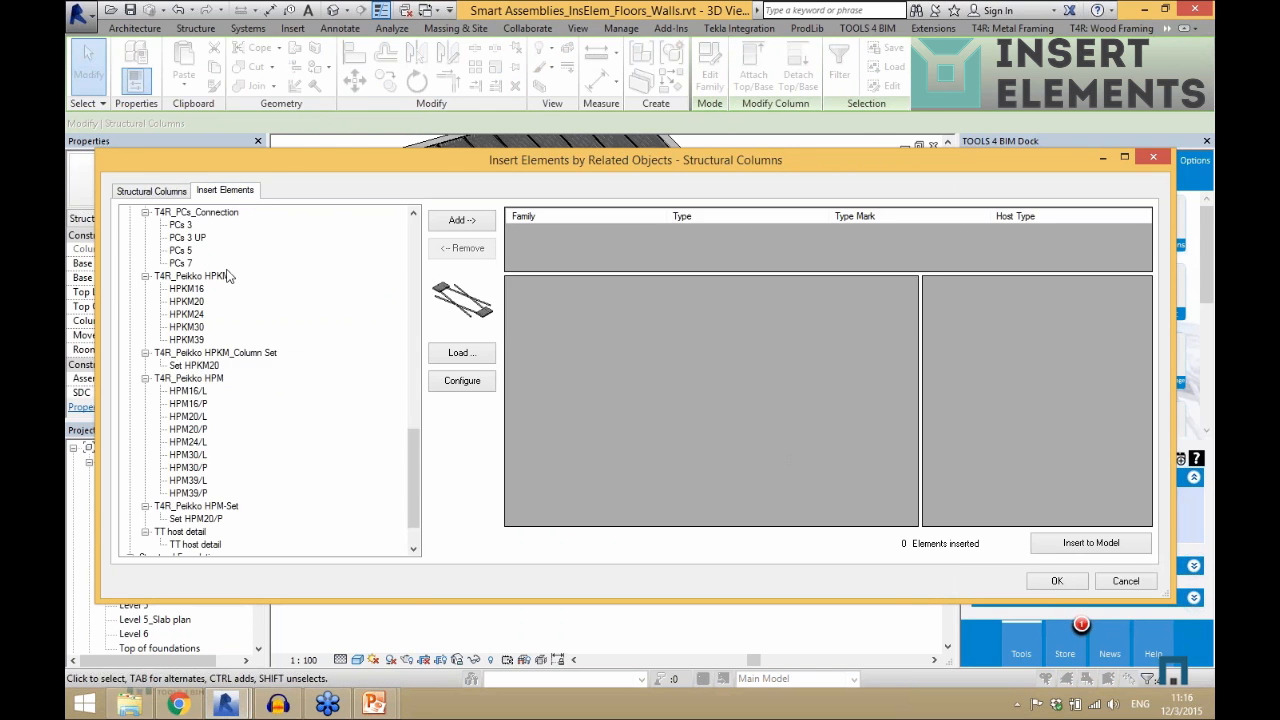
left_click_drag(410, 462, 406, 348)
left_click(191, 277)
scroll(248, 358, "up", 6)
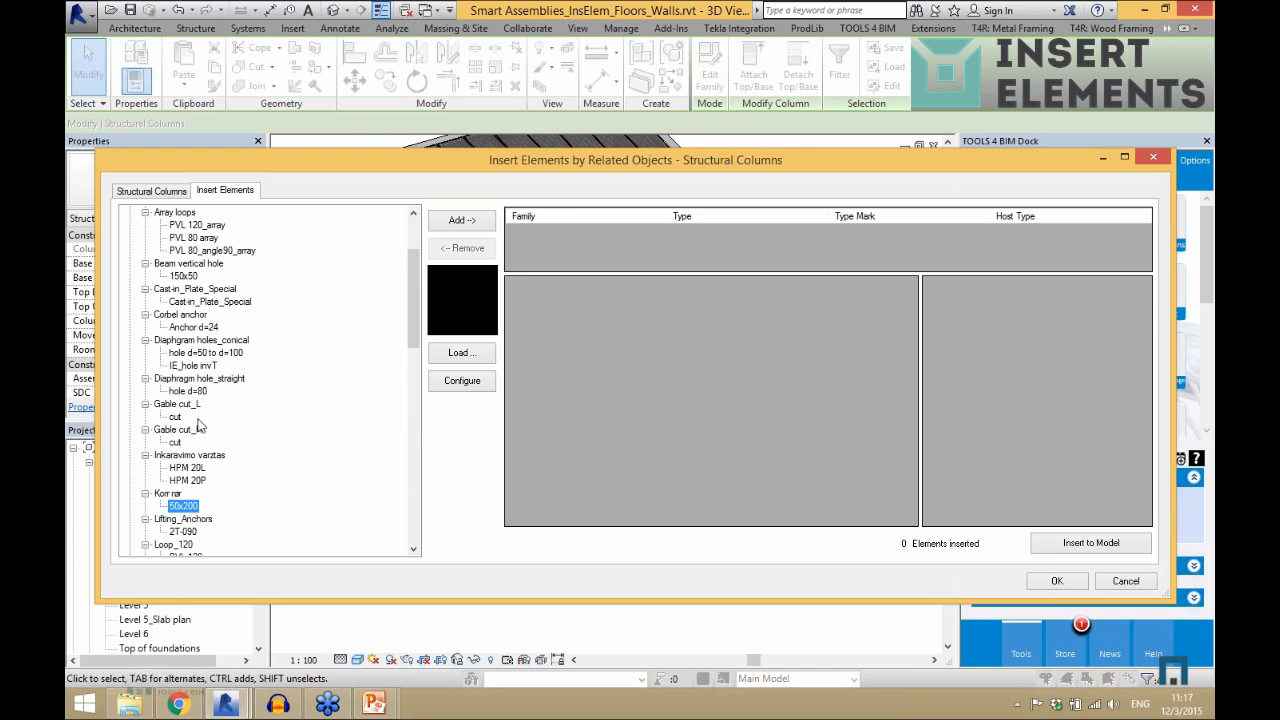
left_click(193, 327)
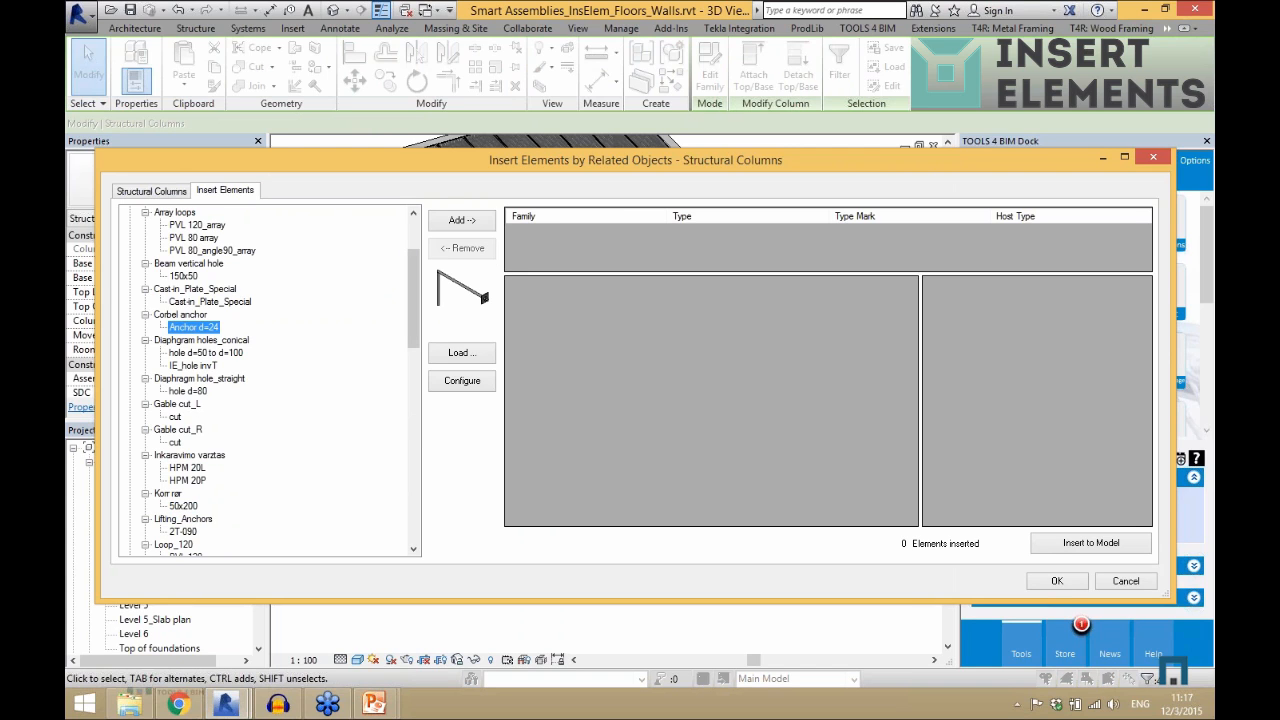
left_click(462, 219)
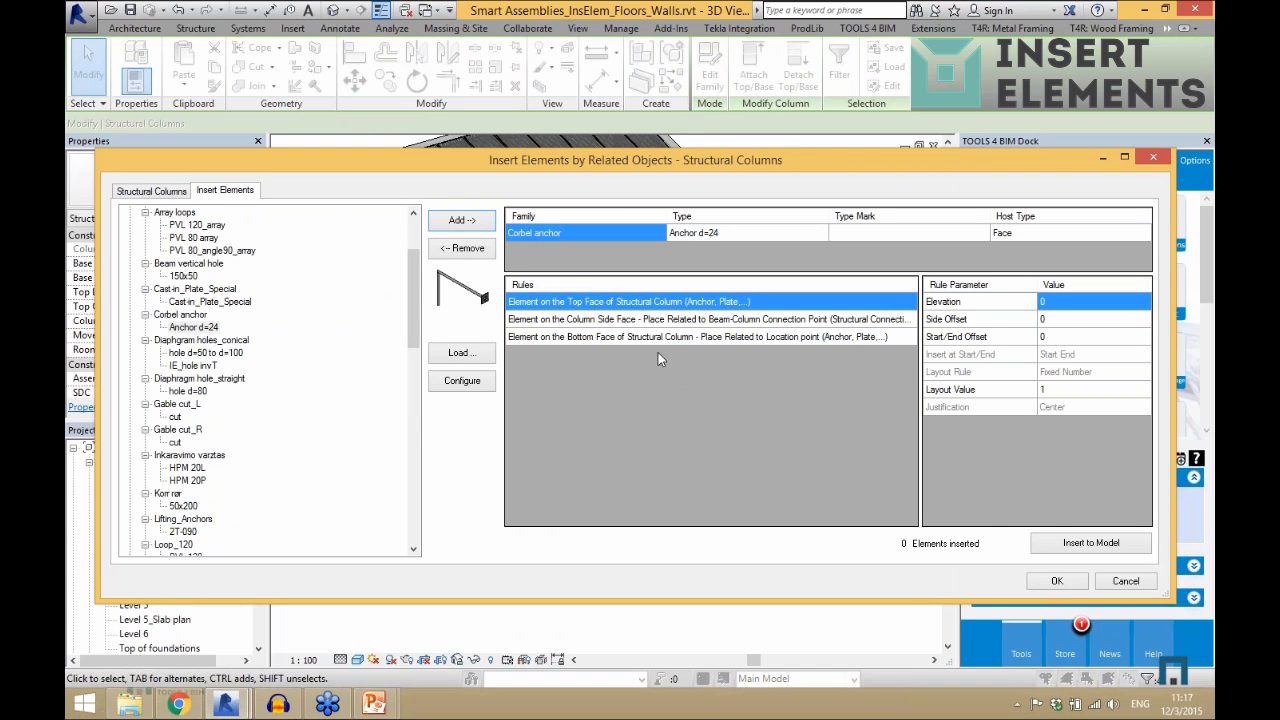
- Insert the corbel anchors with the column side face rule that places them related to the beam-column connection point
left_click(665, 320)
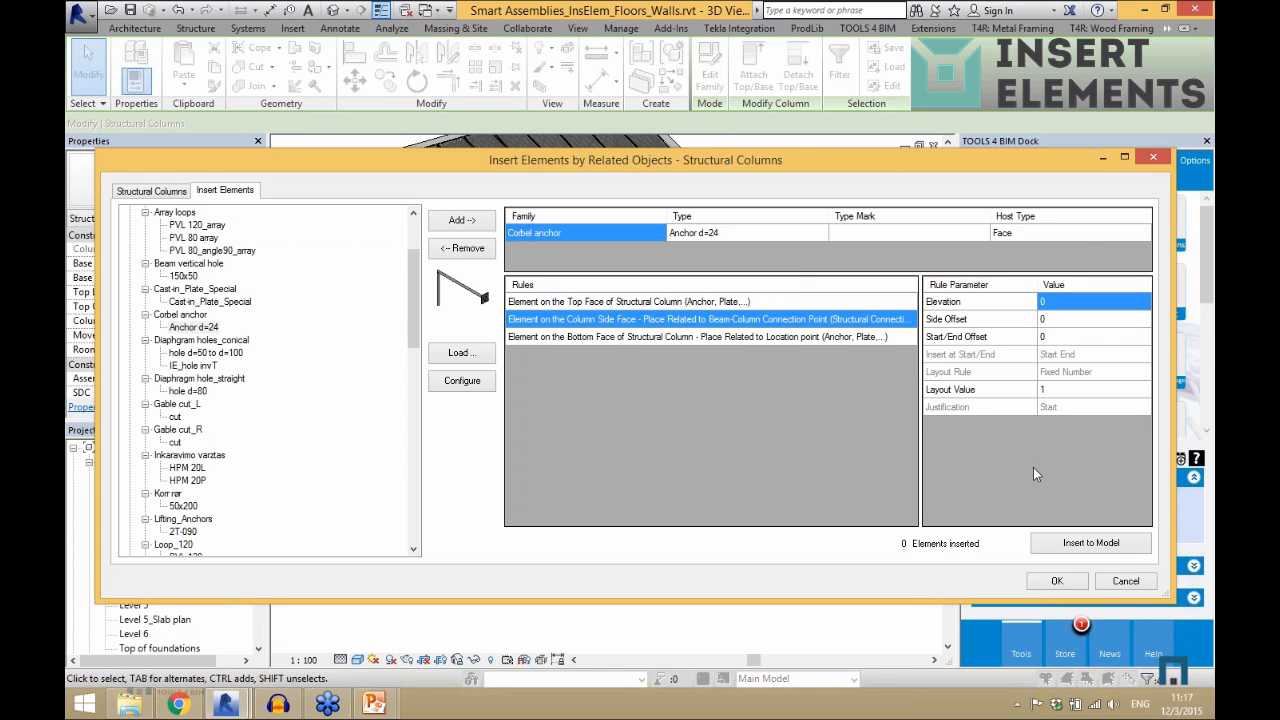
left_click(1067, 542)
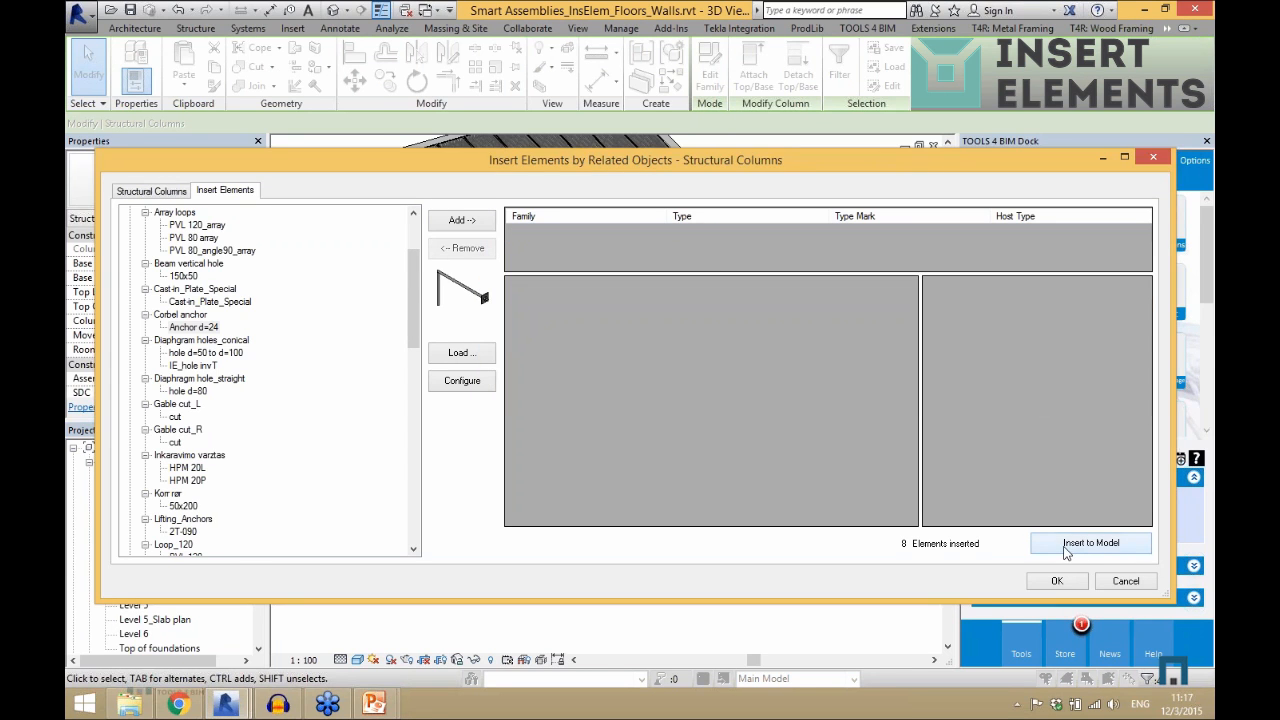
left_click(1057, 581)
- Inspect the corbel anchors passing through the beam holes at the 400x400 EW front column
scroll(662, 345, "up", 5)
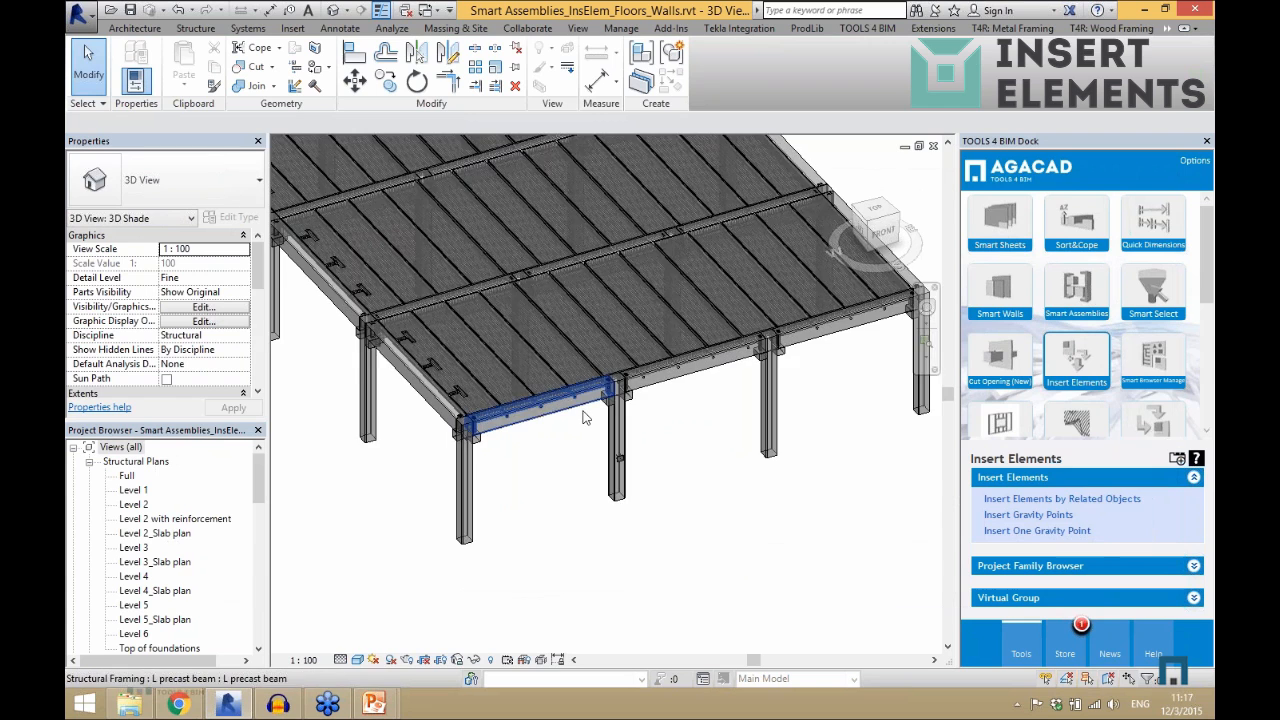
scroll(630, 320, "up", 2)
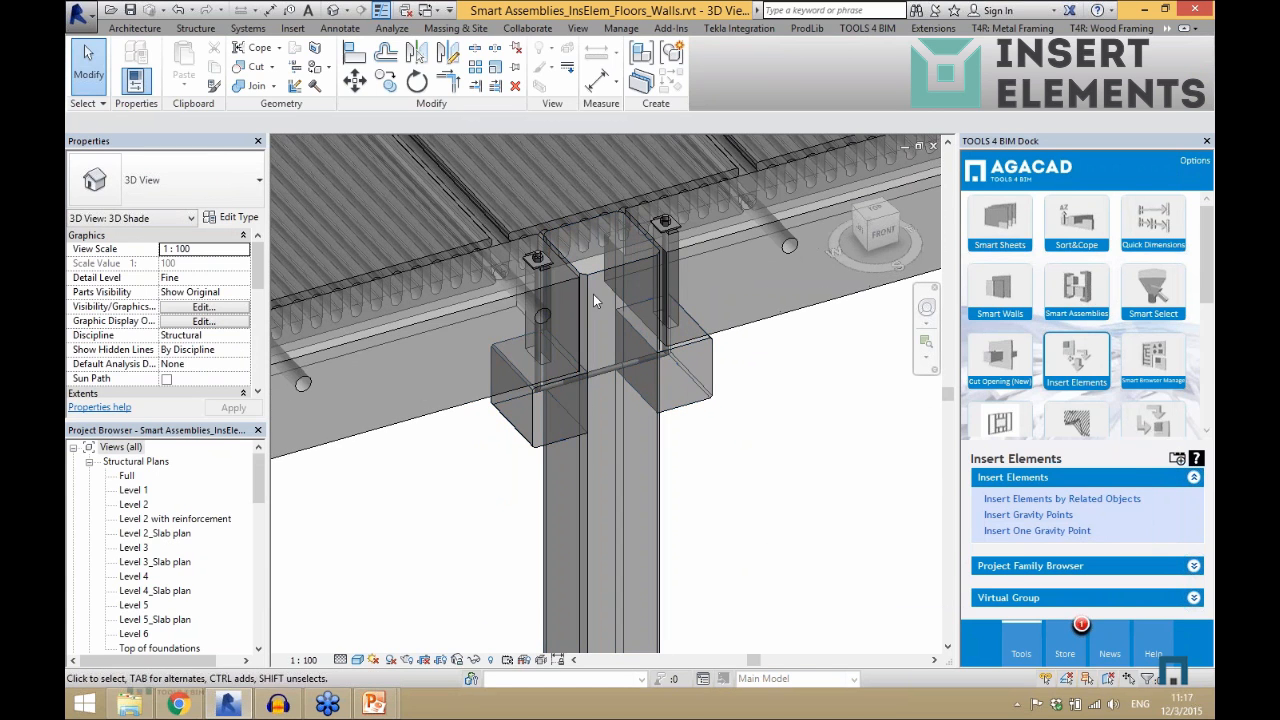
left_click(538, 284)
key("Escape")
scroll(518, 436, "up", 2)
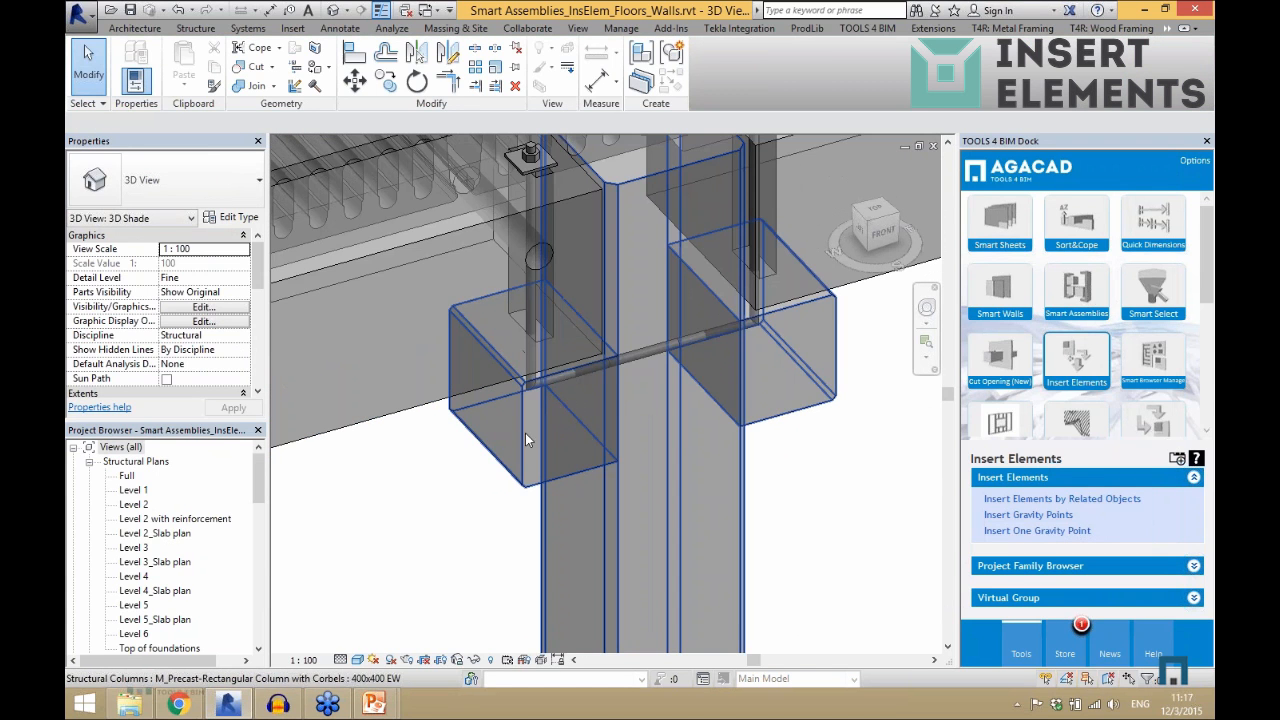
left_click(531, 322)
- Inspect the corbel anchors at both corbels of the 400x400 NW corner column
scroll(531, 322, "down", 3)
middle_click_drag(533, 323, 798, 386, "shift")
scroll(798, 385, "up", 1)
scroll(797, 385, "down", 5)
scroll(535, 392, "up", 3)
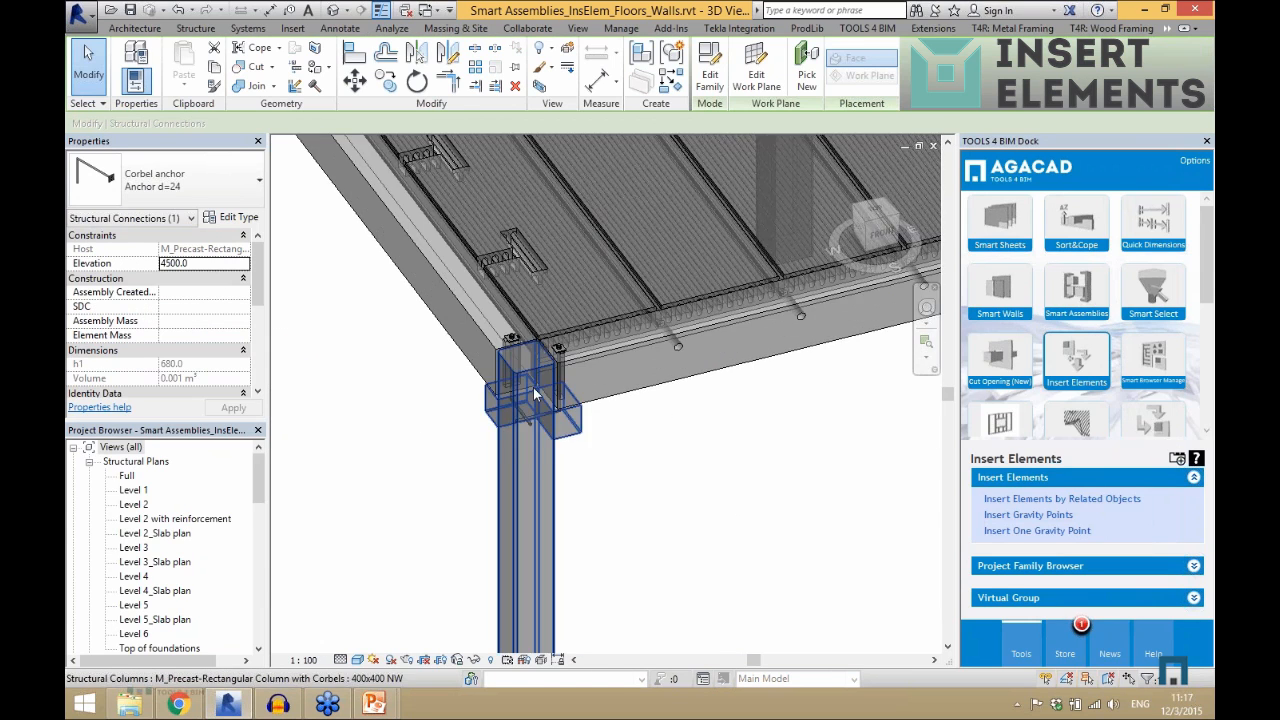
scroll(533, 387, "up", 3)
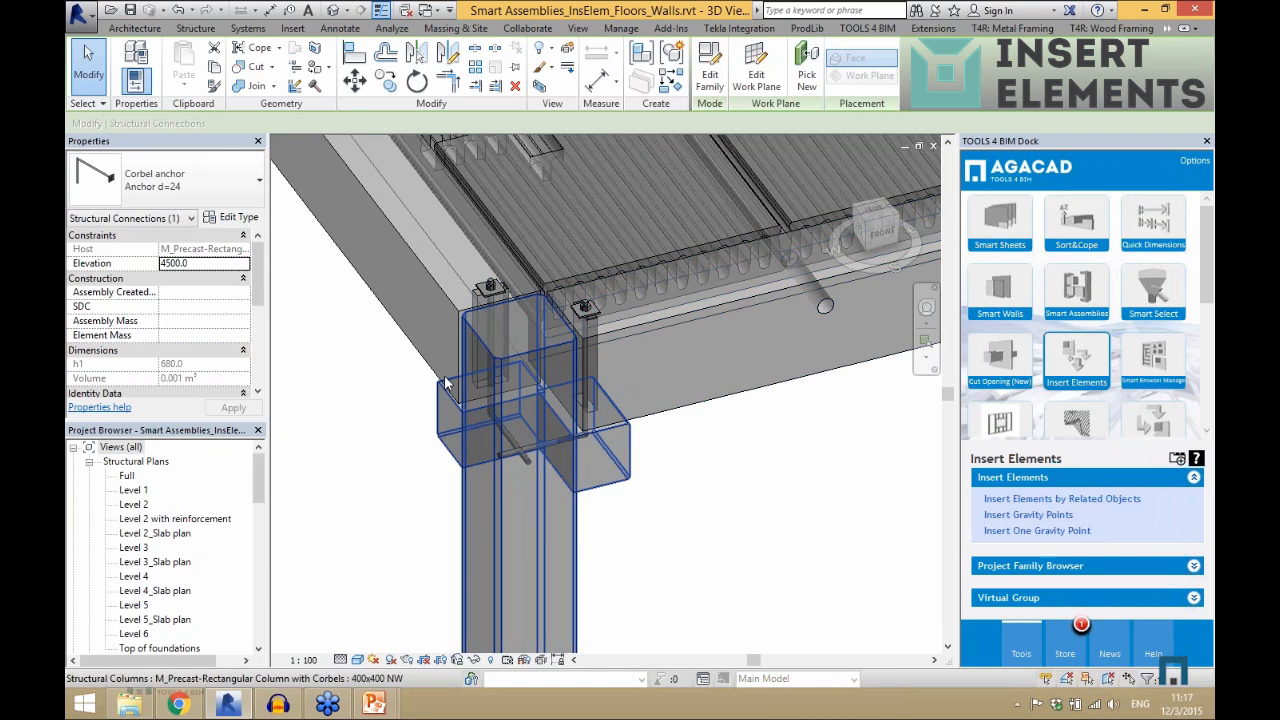
- Clear the selection and look over the double tee structure and the multi-storey precast building with its foundations in 3D
scroll(446, 383, "down", 5)
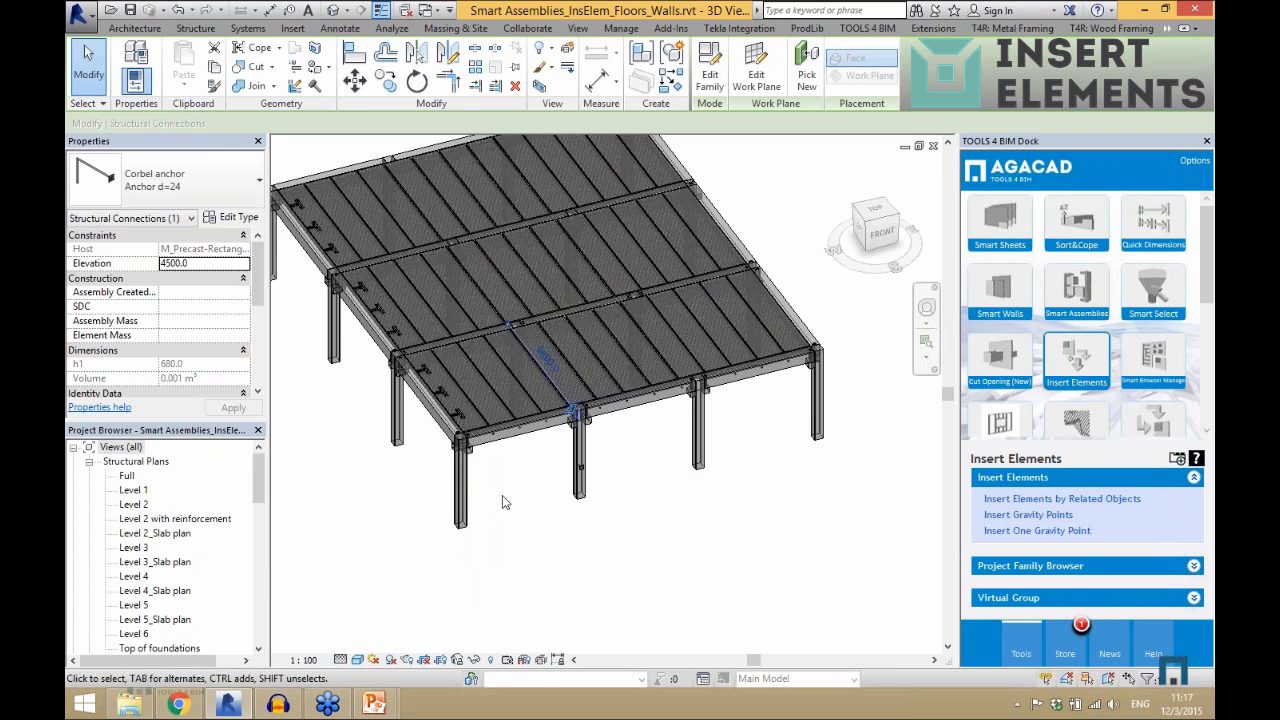
scroll(503, 497, "down", 1)
middle_click_drag(574, 490, 617, 460, "shift")
left_click(617, 460)
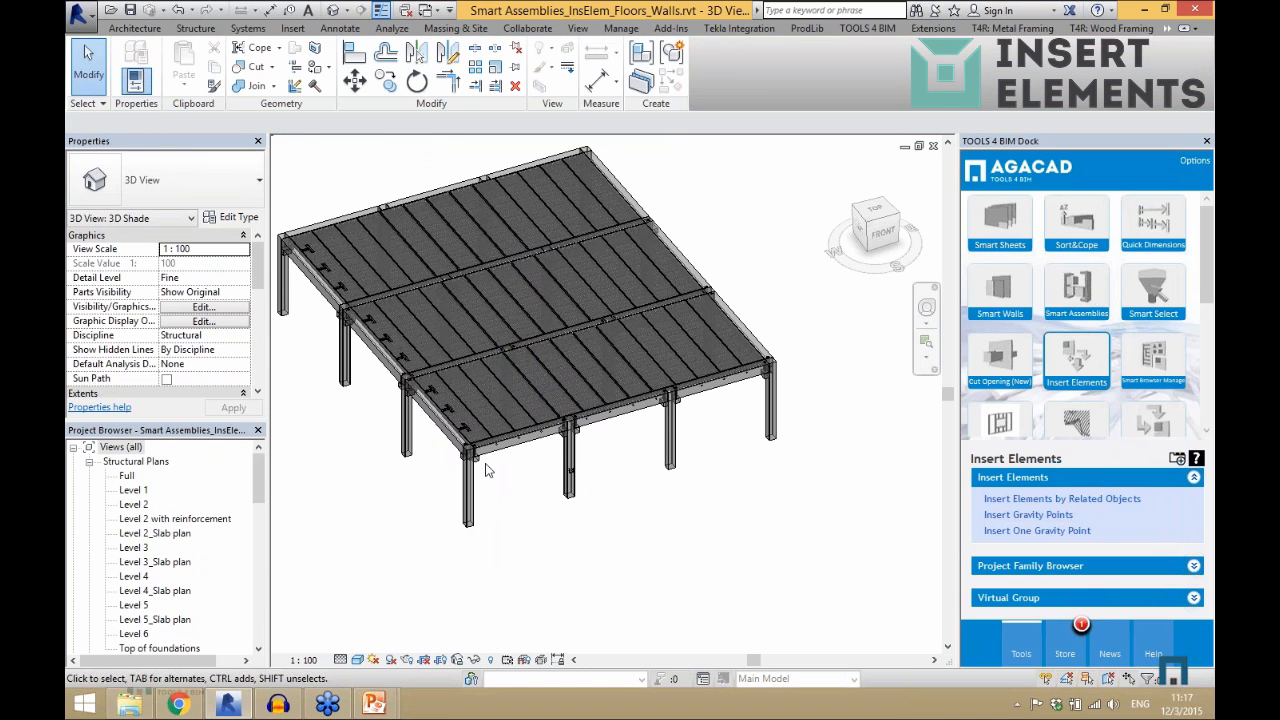
scroll(486, 466, "down", 5)
scroll(651, 463, "up", 2)
middle_click_drag(651, 463, 652, 463, "shift")
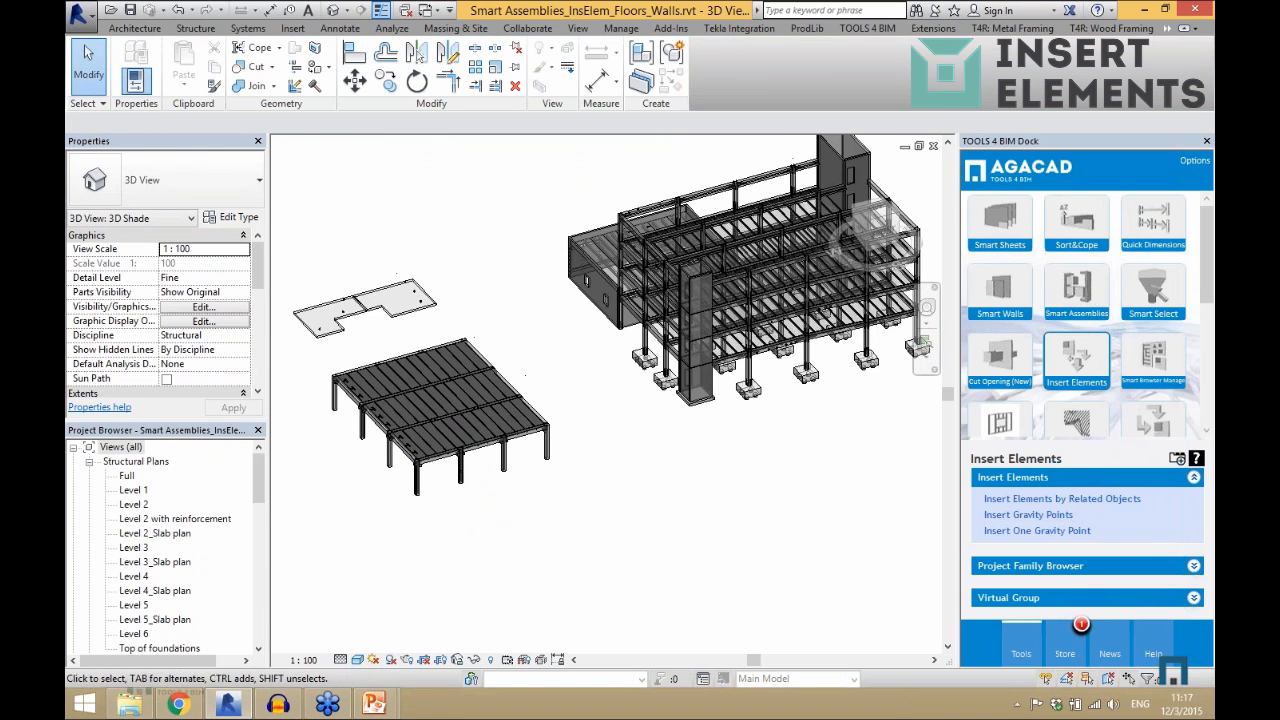
scroll(440, 480, "up", 3)
scroll(448, 491, "up", 3)
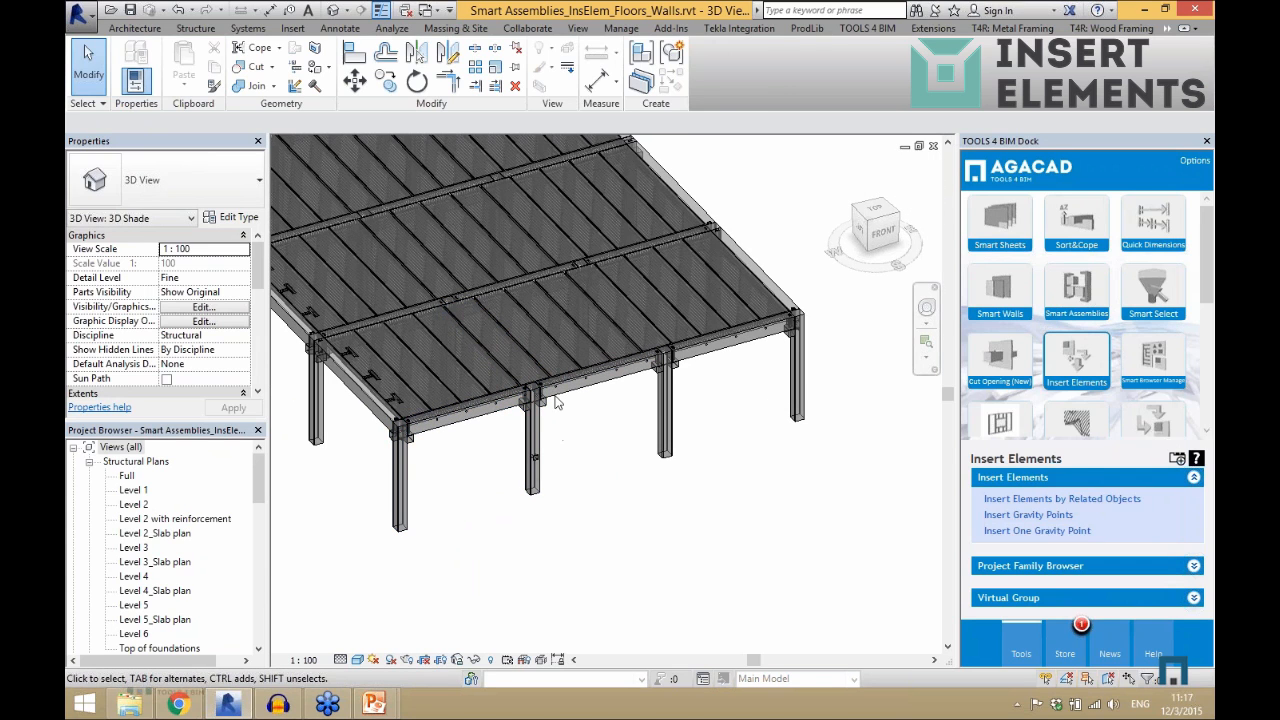
scroll(440, 471, "down", 2)
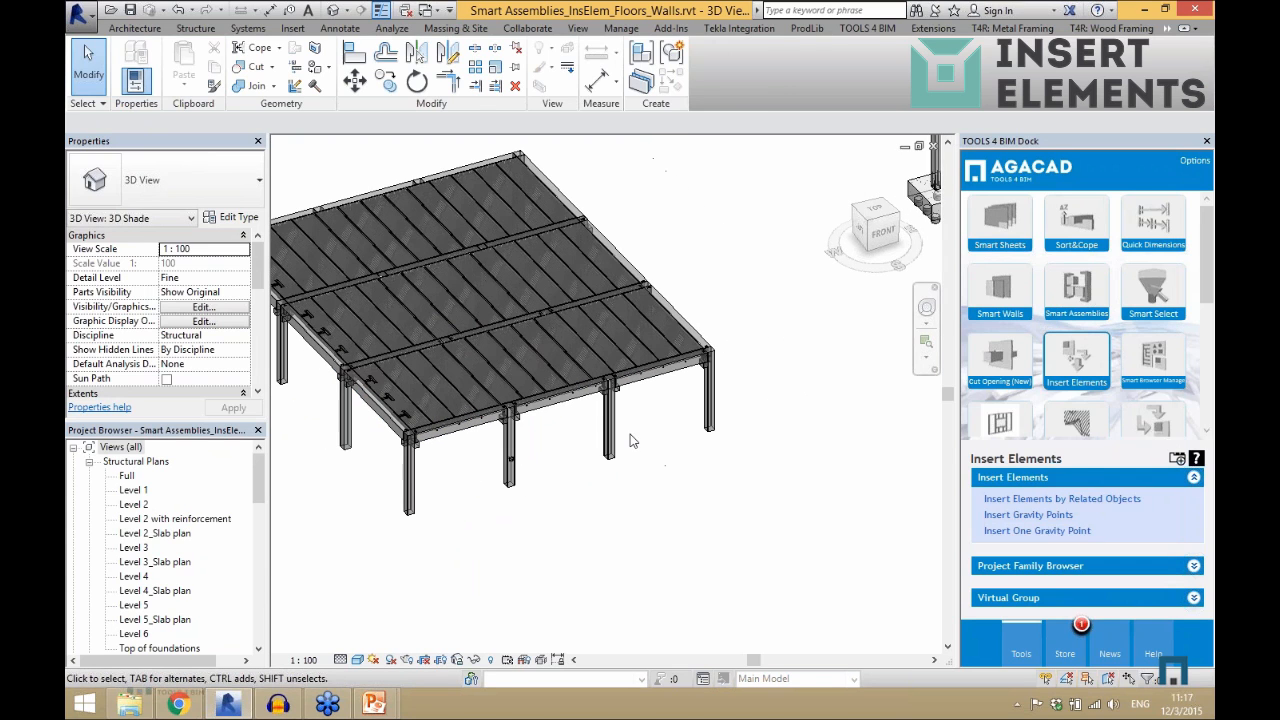
scroll(445, 436, "down", 7)
scroll(757, 282, "up", 3)
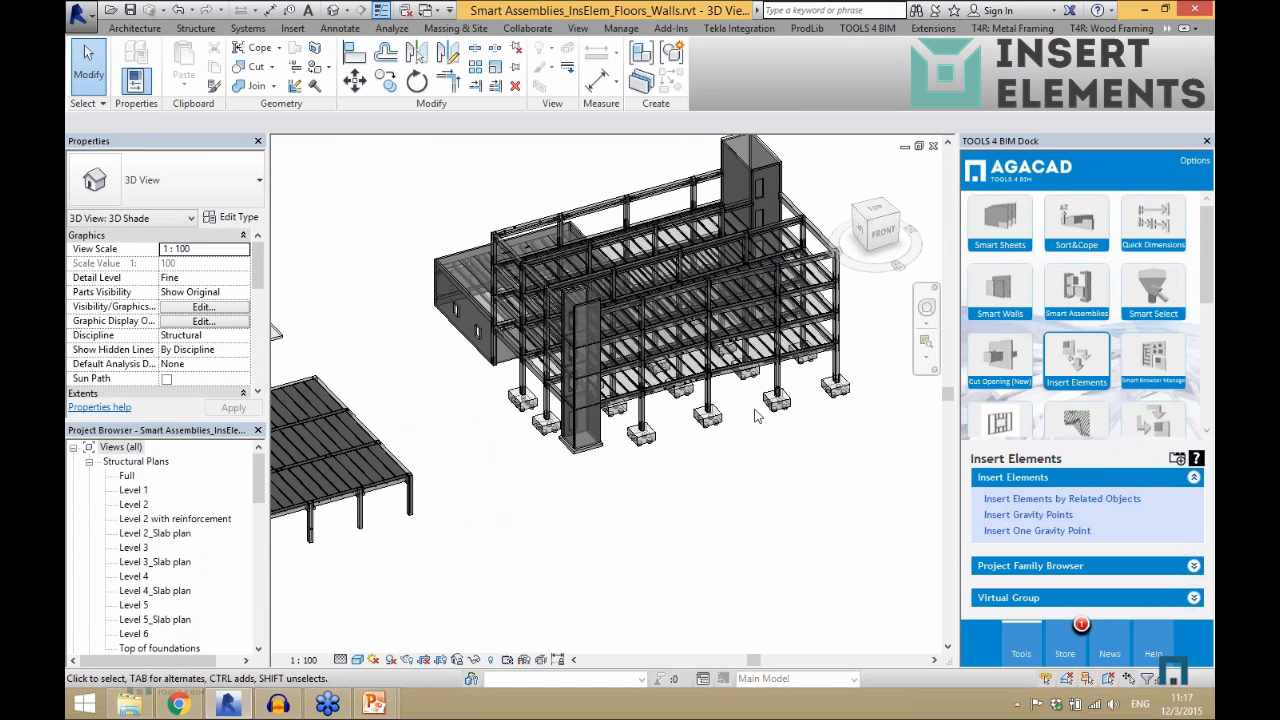
scroll(757, 416, "down", 2)
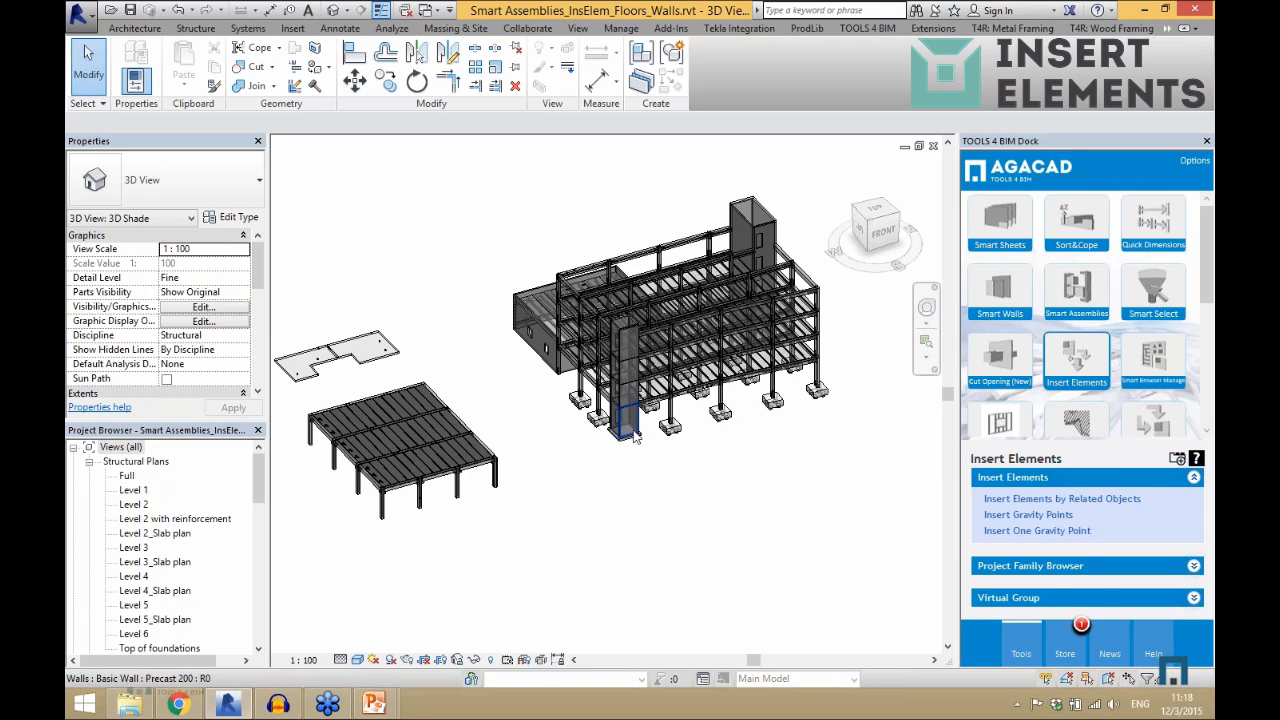
scroll(743, 454, "up", 1)
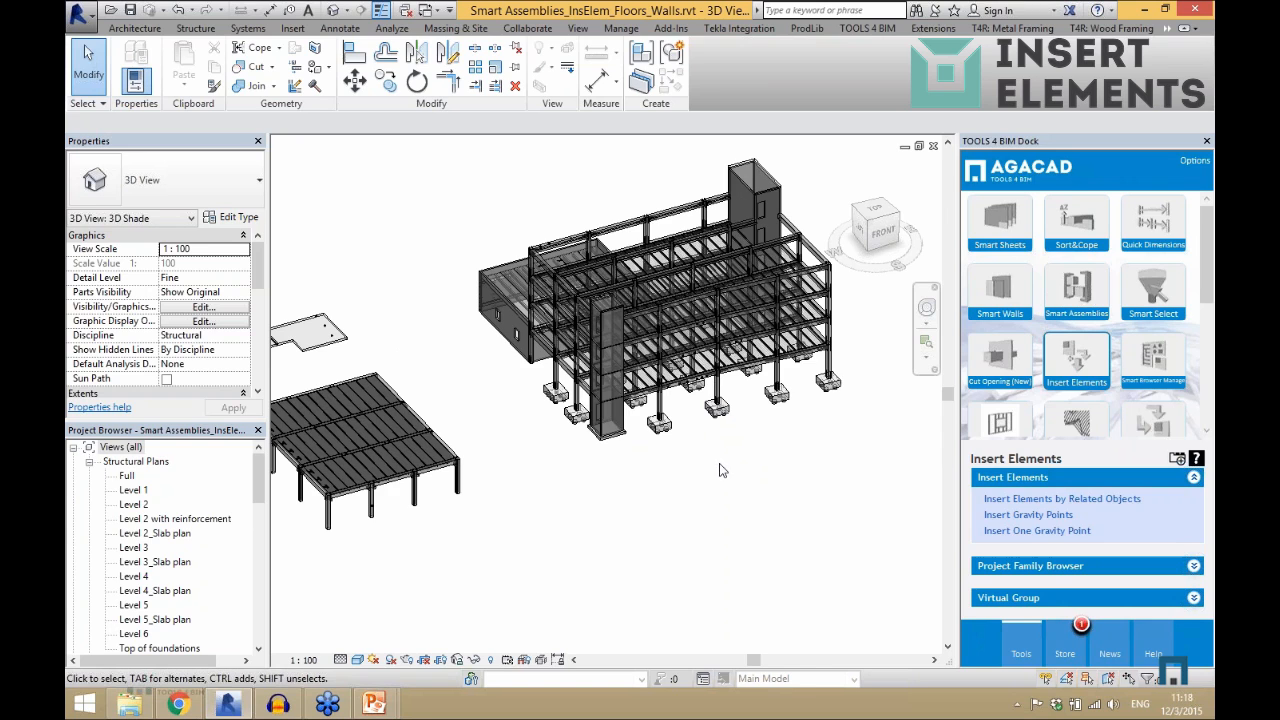
scroll(725, 459, "down", 1)
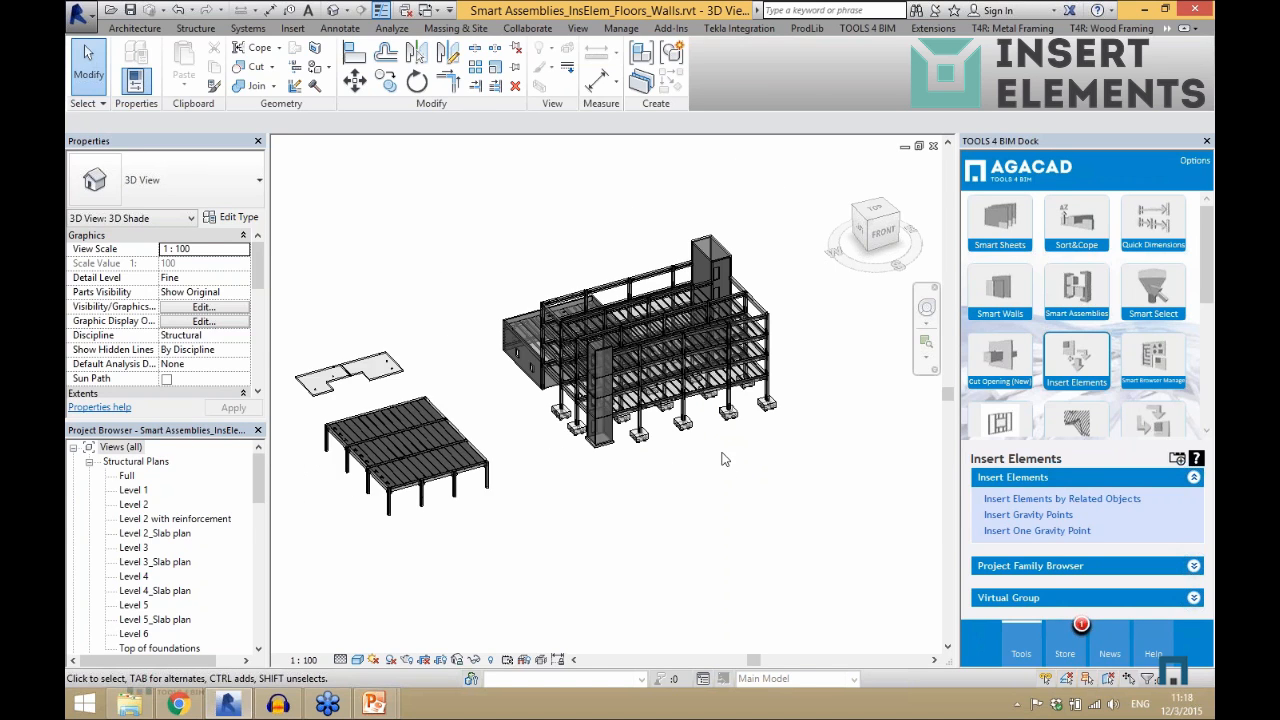
scroll(725, 459, "up", 1)
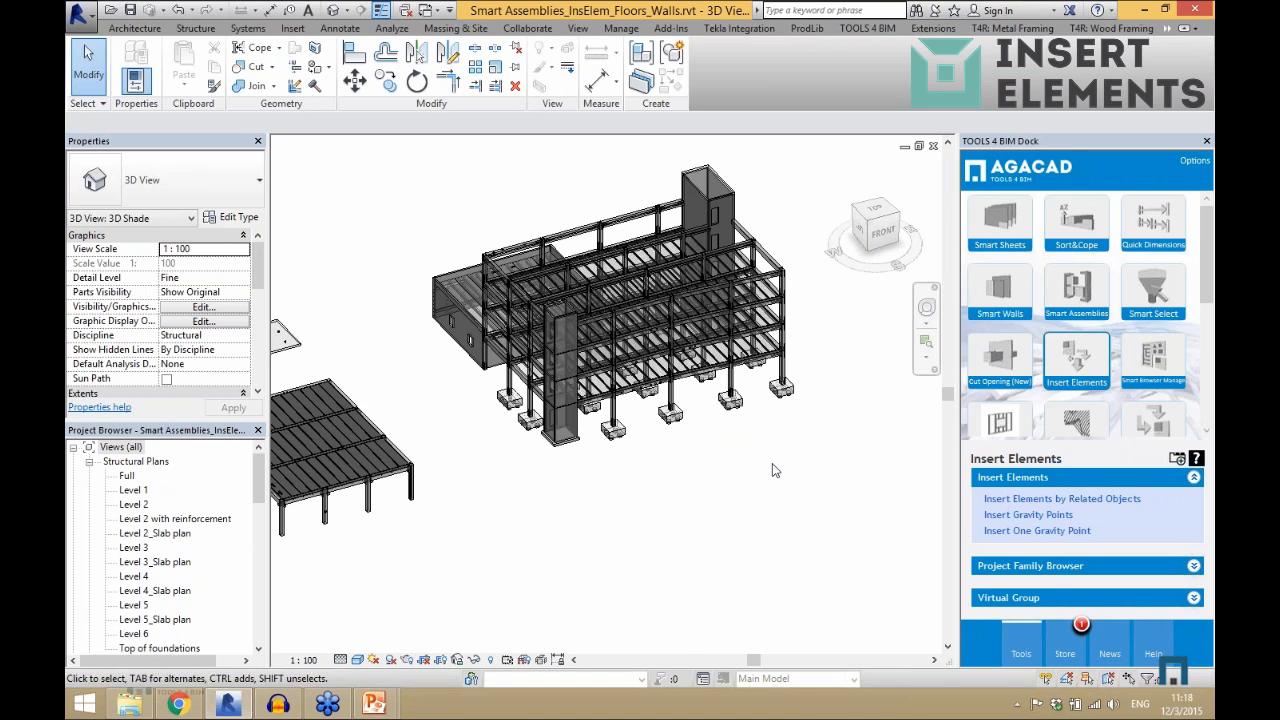
- Switch to the 3D transparent view of the SMART DETAILS - WALLS empty.rvt project and frame the wall building
key("ctrl+Tab")
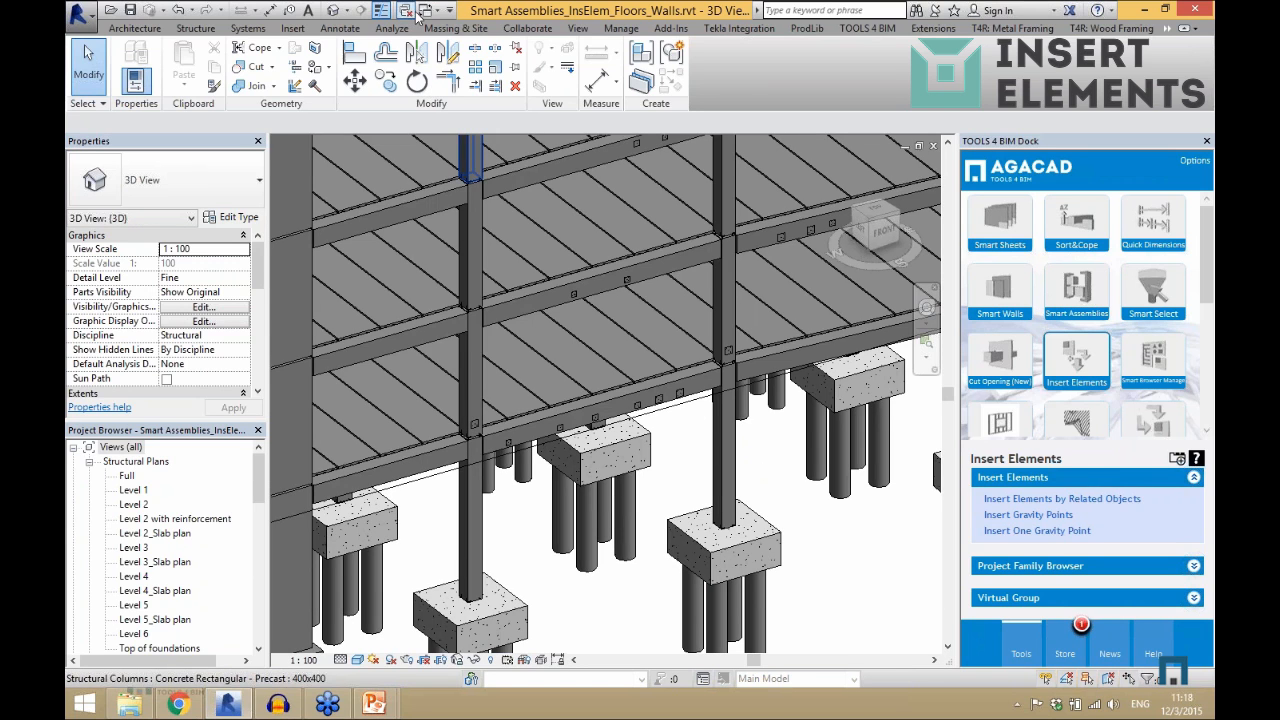
left_click(406, 11)
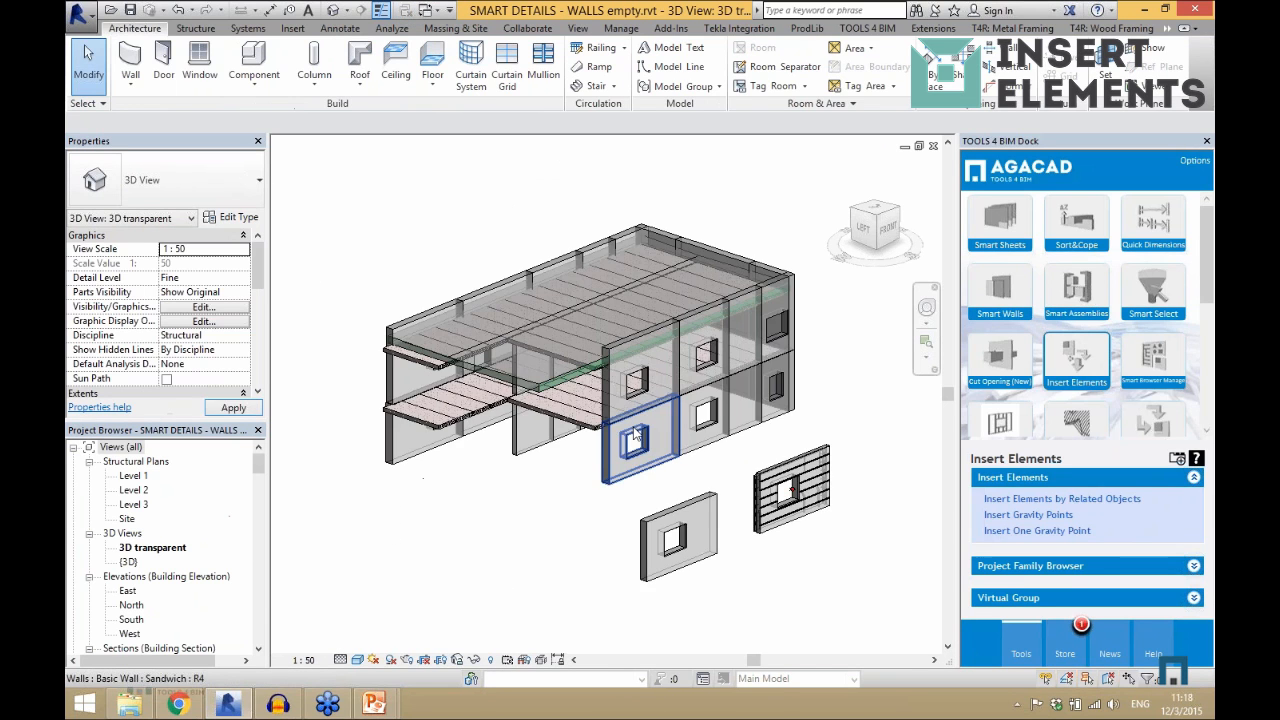
scroll(636, 432, "down", 1)
scroll(705, 442, "up", 1)
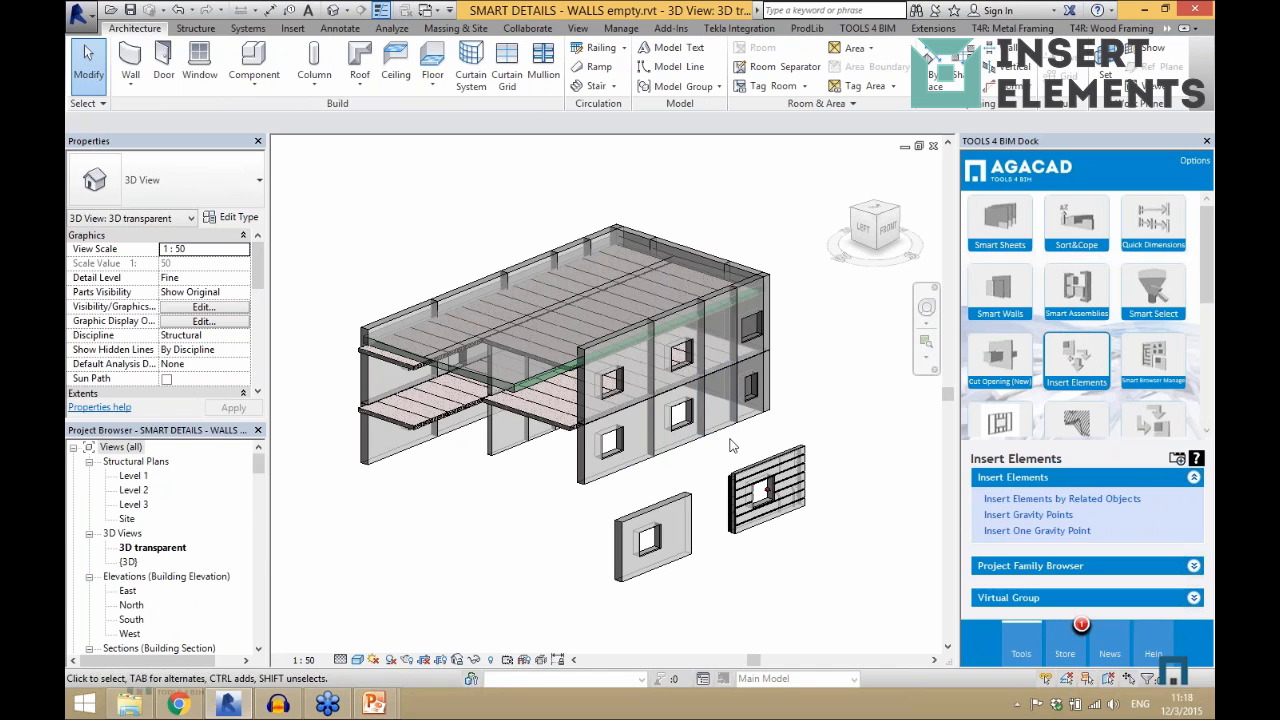
scroll(730, 445, "up", 1)
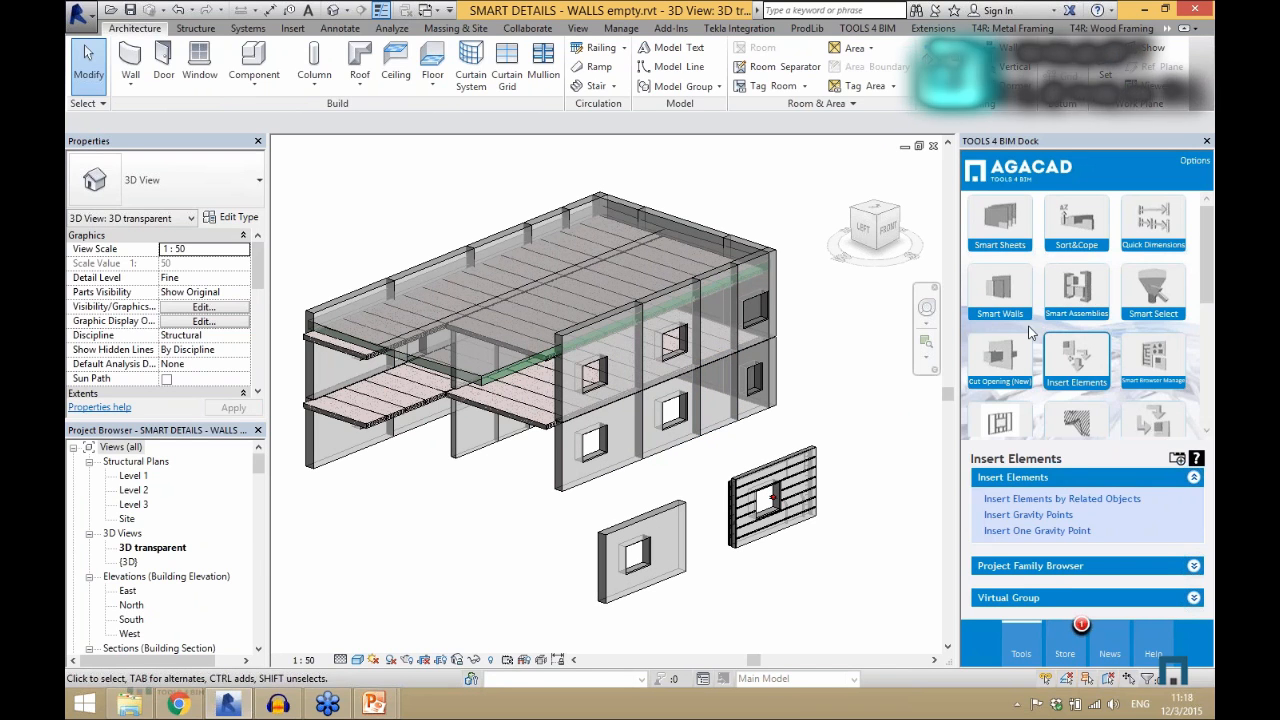
- Open the Smart Details tool set from the TOOLS 4 BIM tools and clear the wall selection
left_click(1210, 293)
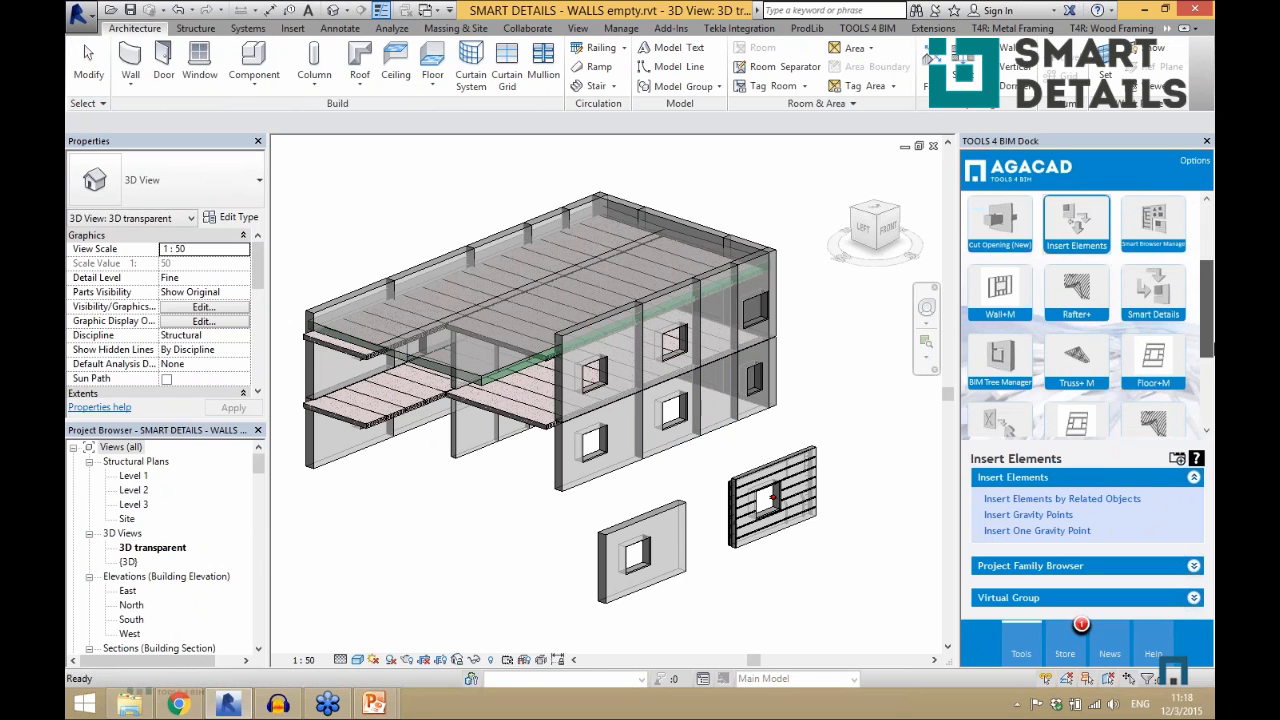
left_click(1131, 310)
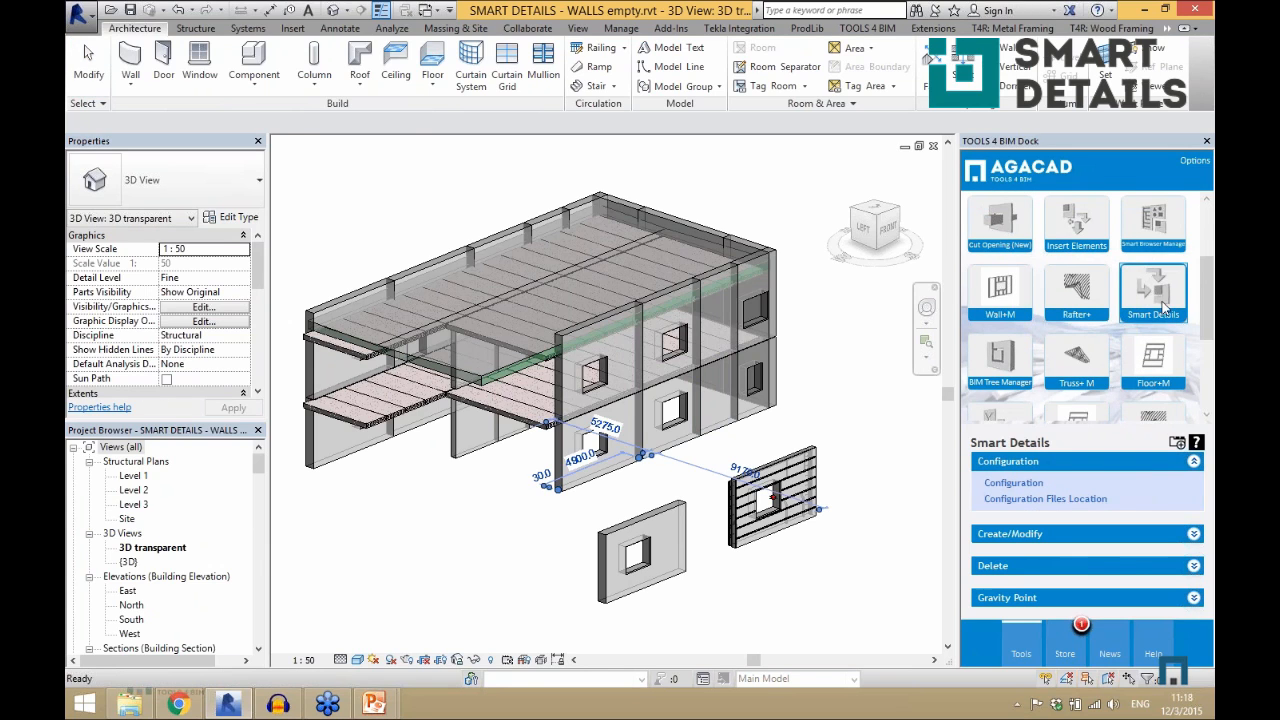
left_click(848, 409)
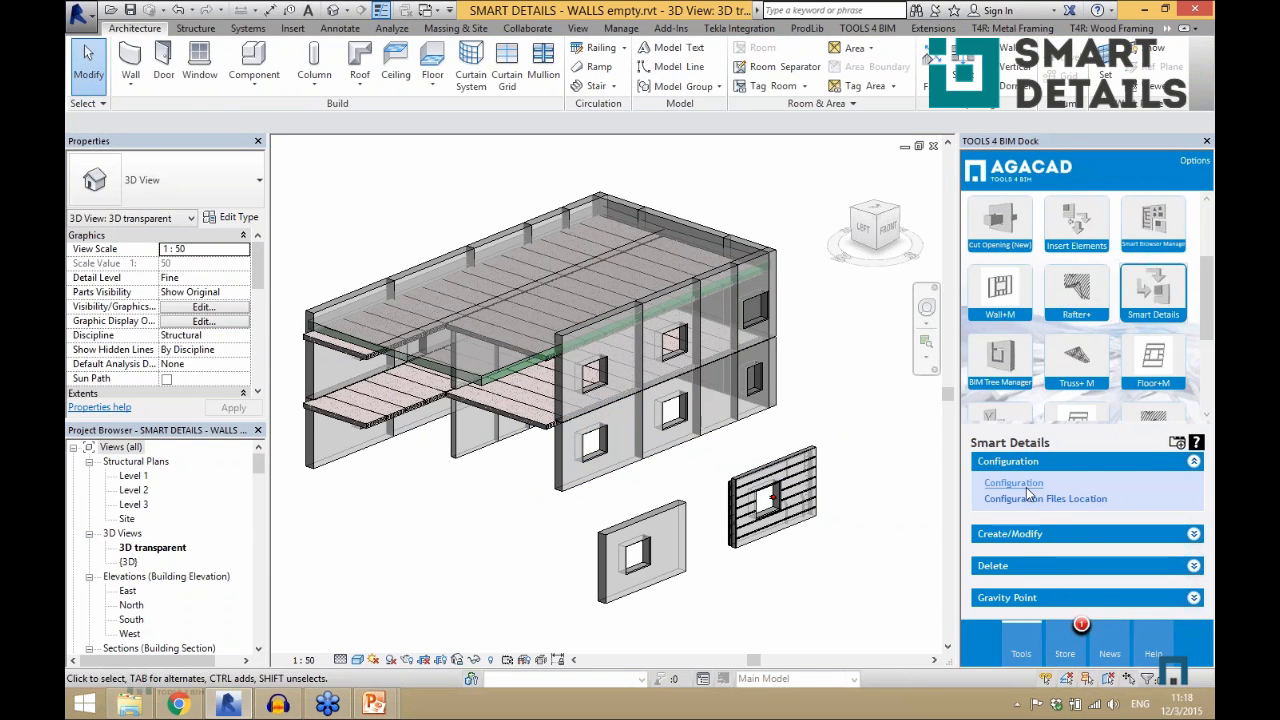
- Review the Smart Details commands under Create/Modify, Delete, Gravity Point and Configuration
left_click(1010, 534)
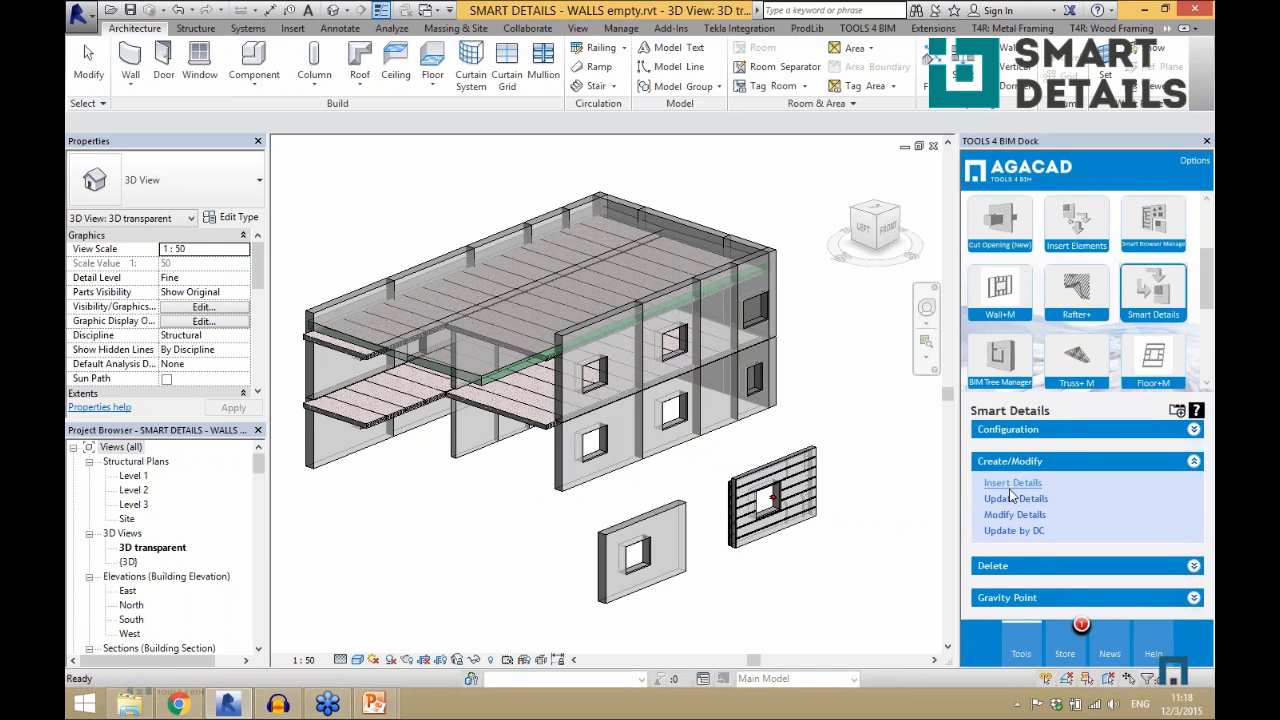
left_click(1017, 569)
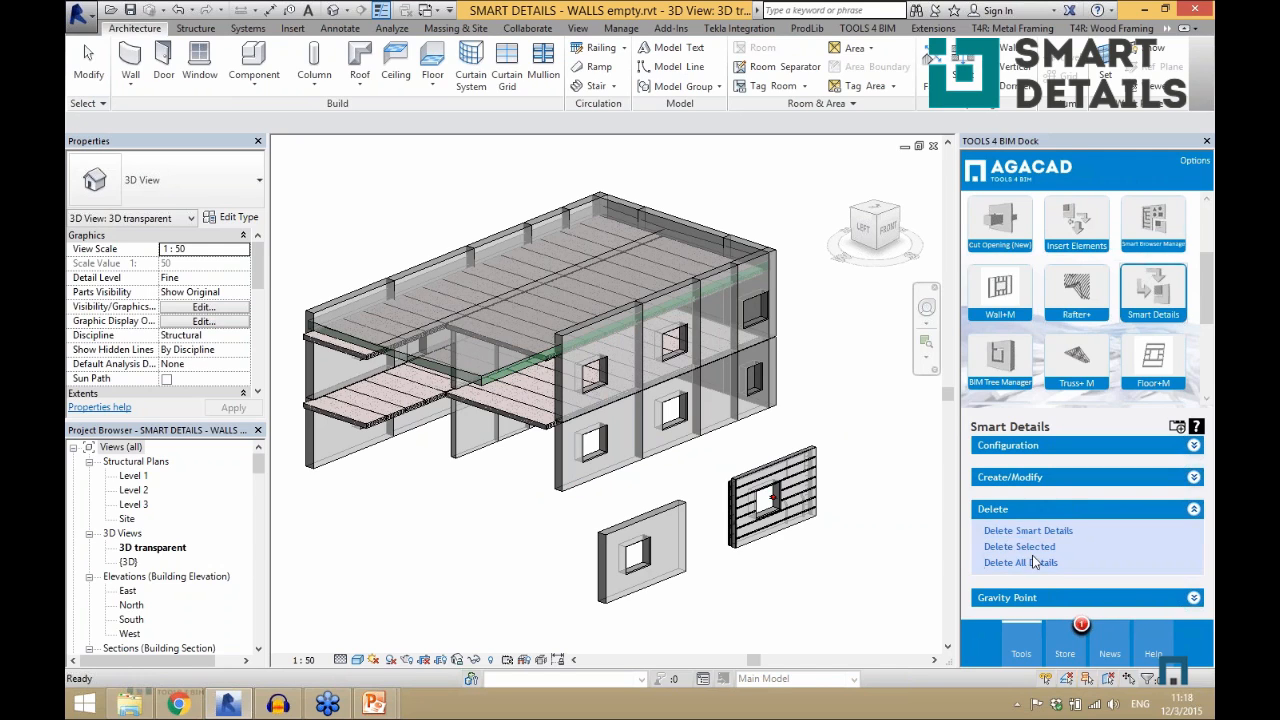
left_click(1022, 598)
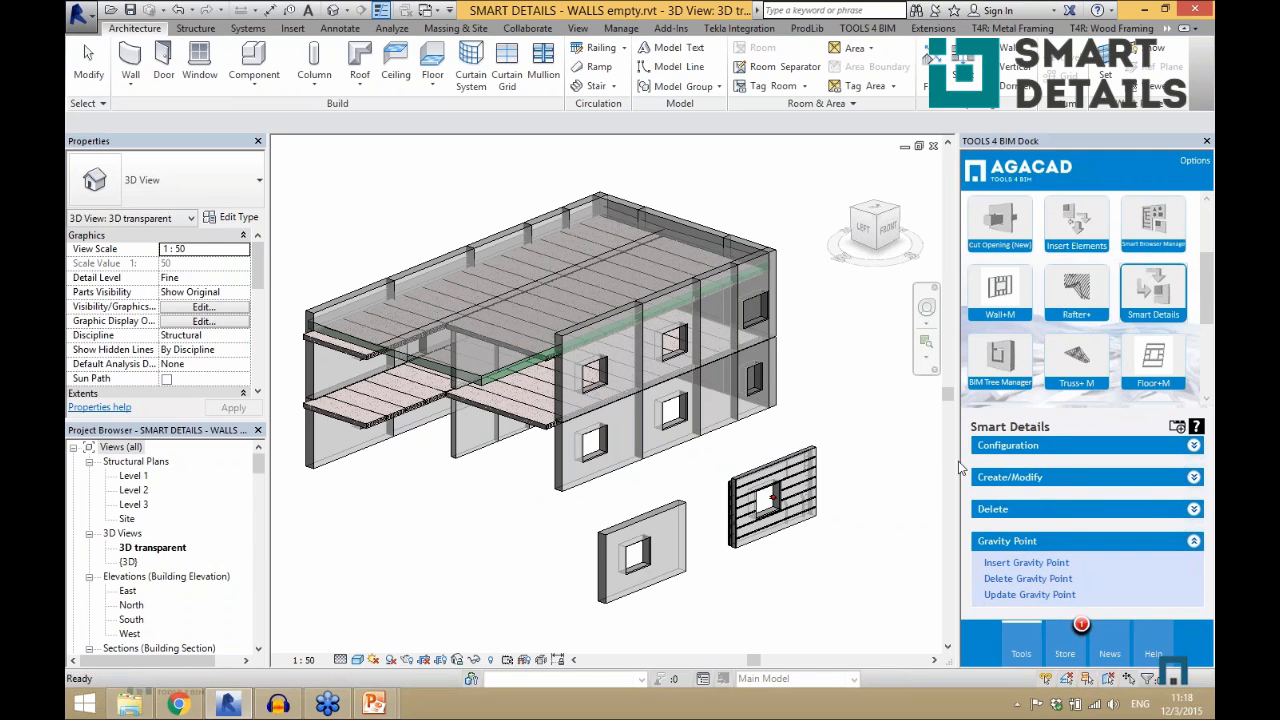
left_click(1001, 450)
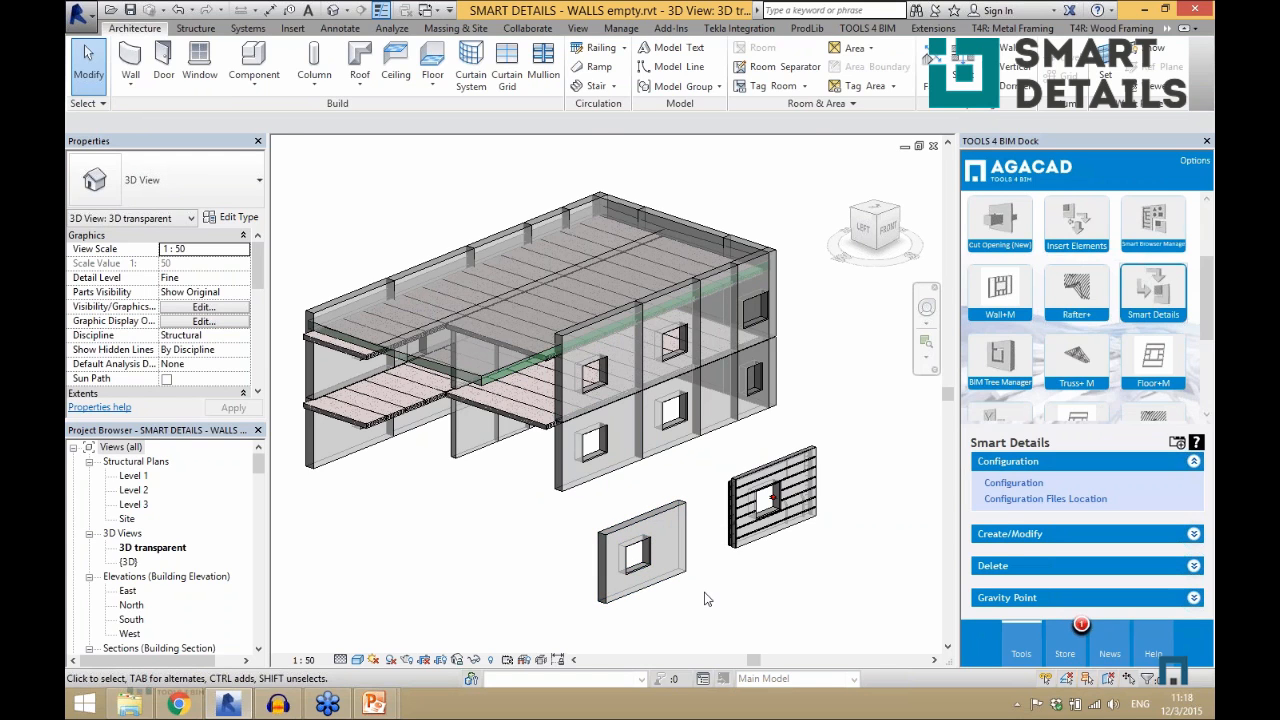
- Compare the plain Sandwich wall in front of the building with the detailed wall assembly SW-1 beside it
scroll(705, 596, "up", 2)
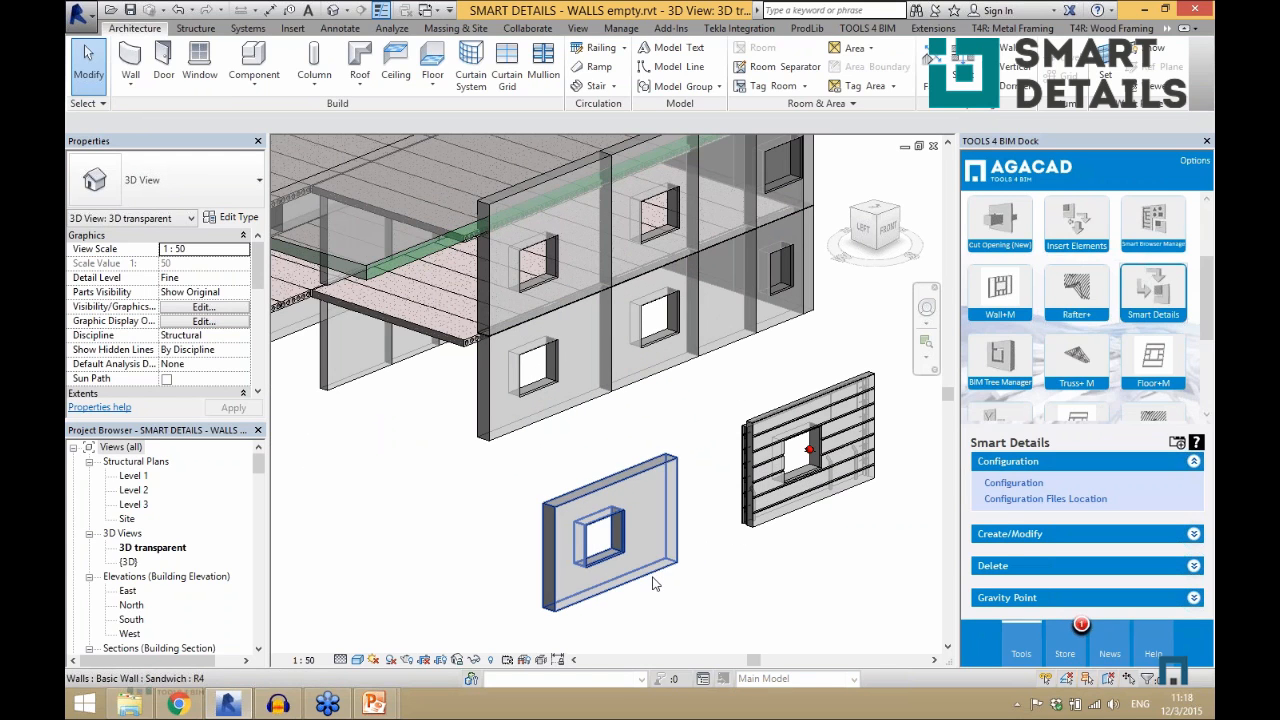
scroll(905, 505, "up", 3)
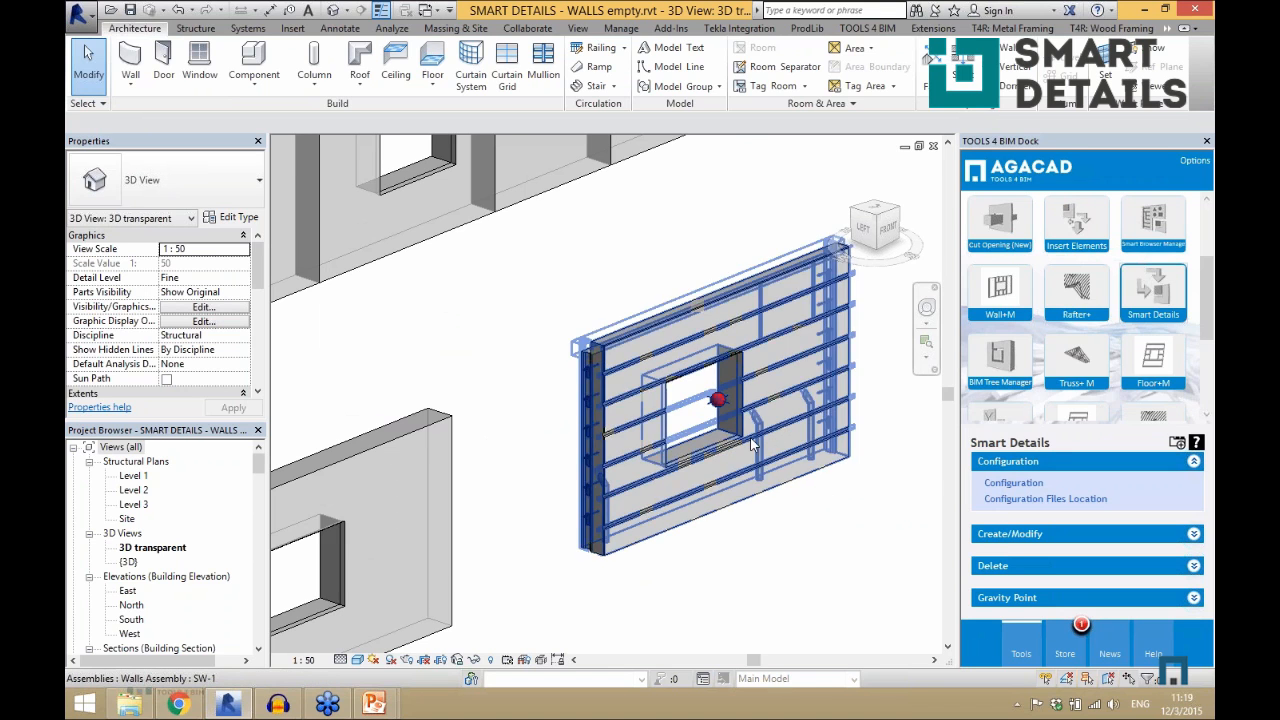
scroll(742, 428, "down", 2)
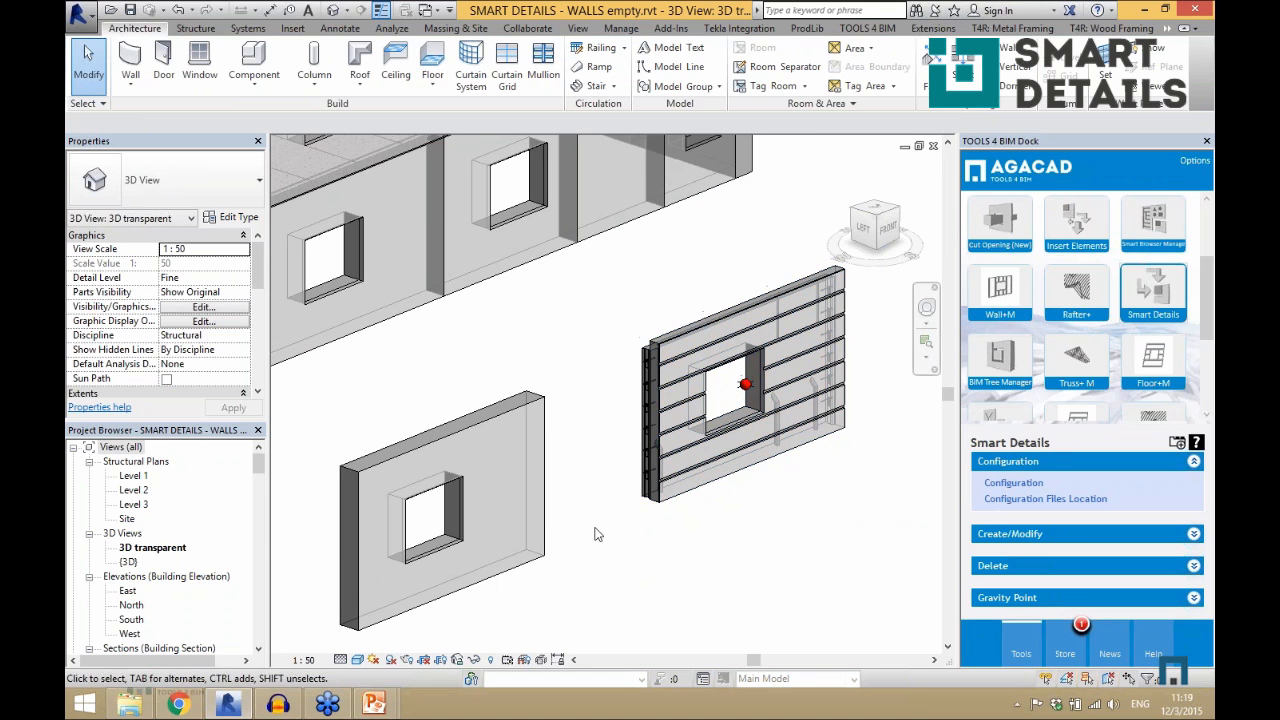
scroll(581, 469, "down", 1)
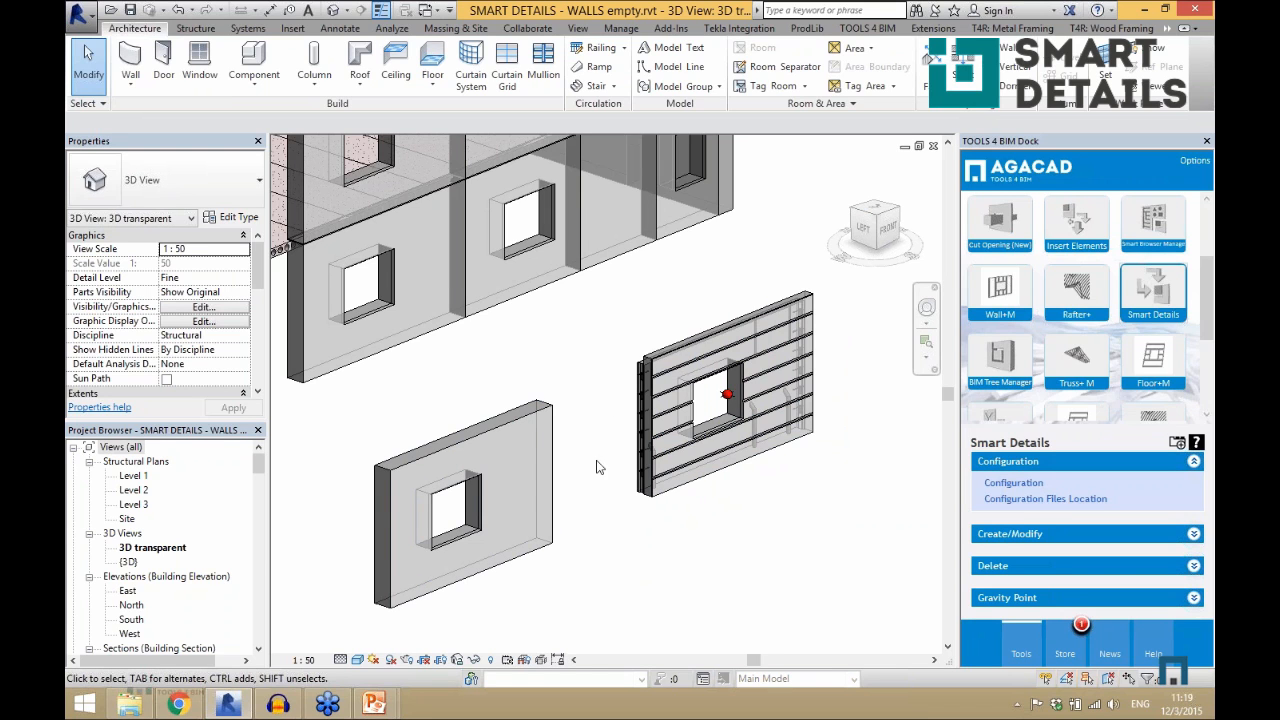
scroll(681, 476, "up", 5)
scroll(606, 434, "down", 4)
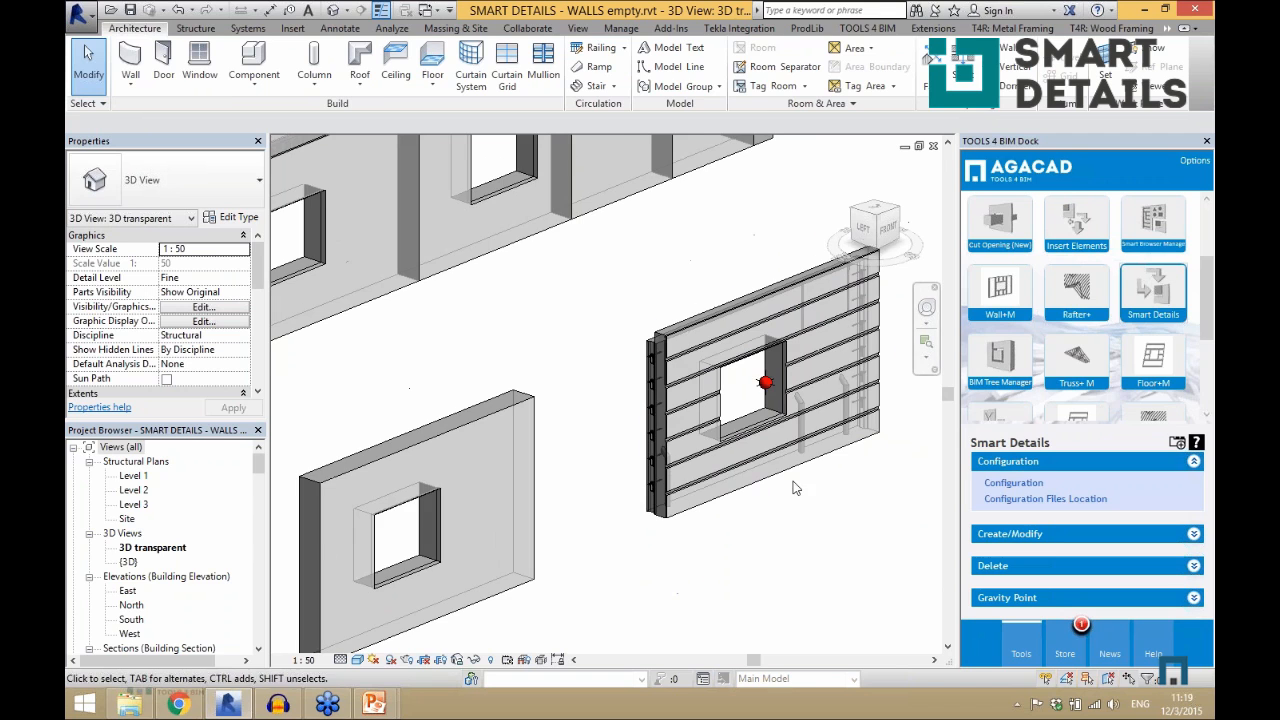
scroll(795, 488, "down", 3)
scroll(730, 517, "down", 4)
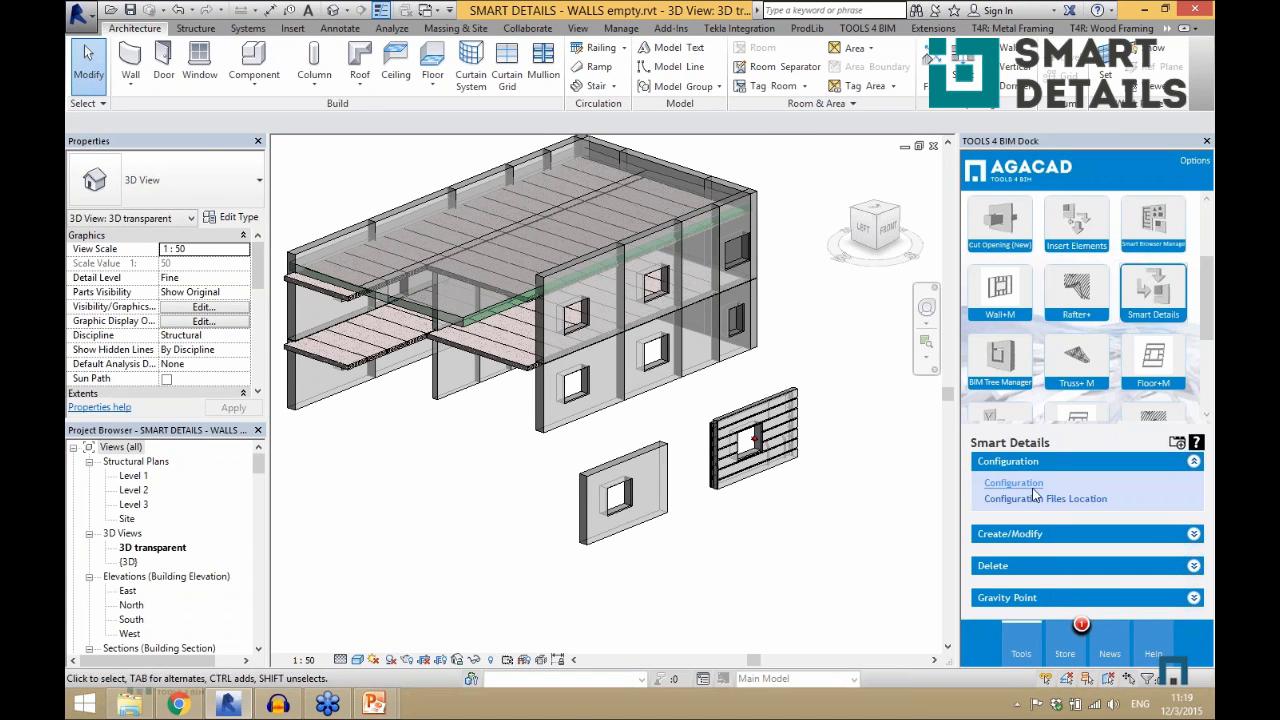
- Open the Smart Details Configuration for walls and review the available element categories and the Line Based on Side Faces rule
left_click(1012, 483)
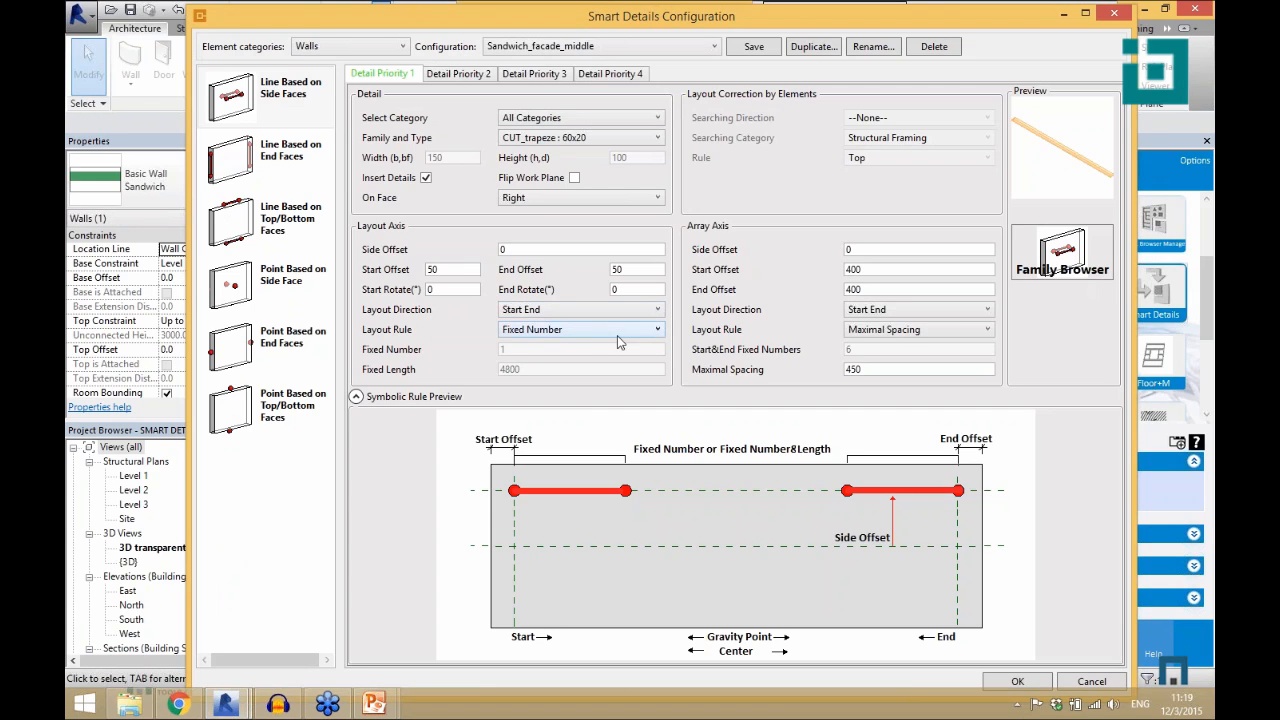
left_click(351, 46)
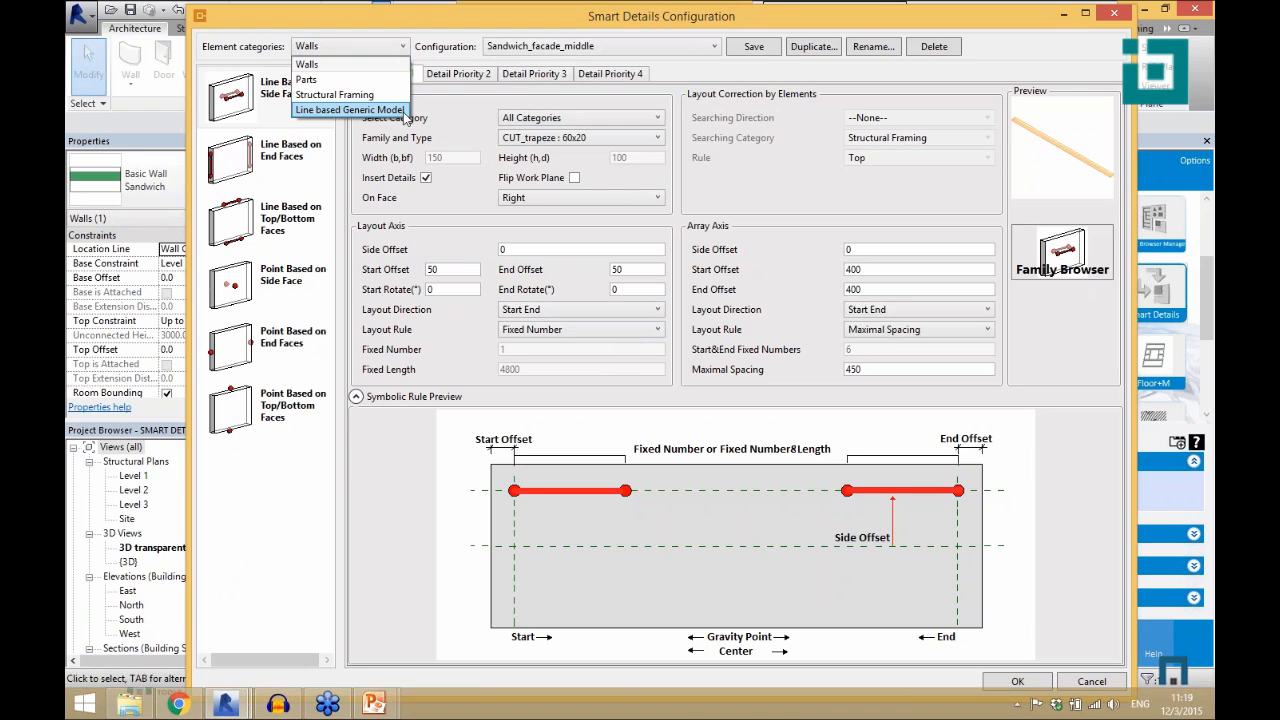
left_click(447, 55)
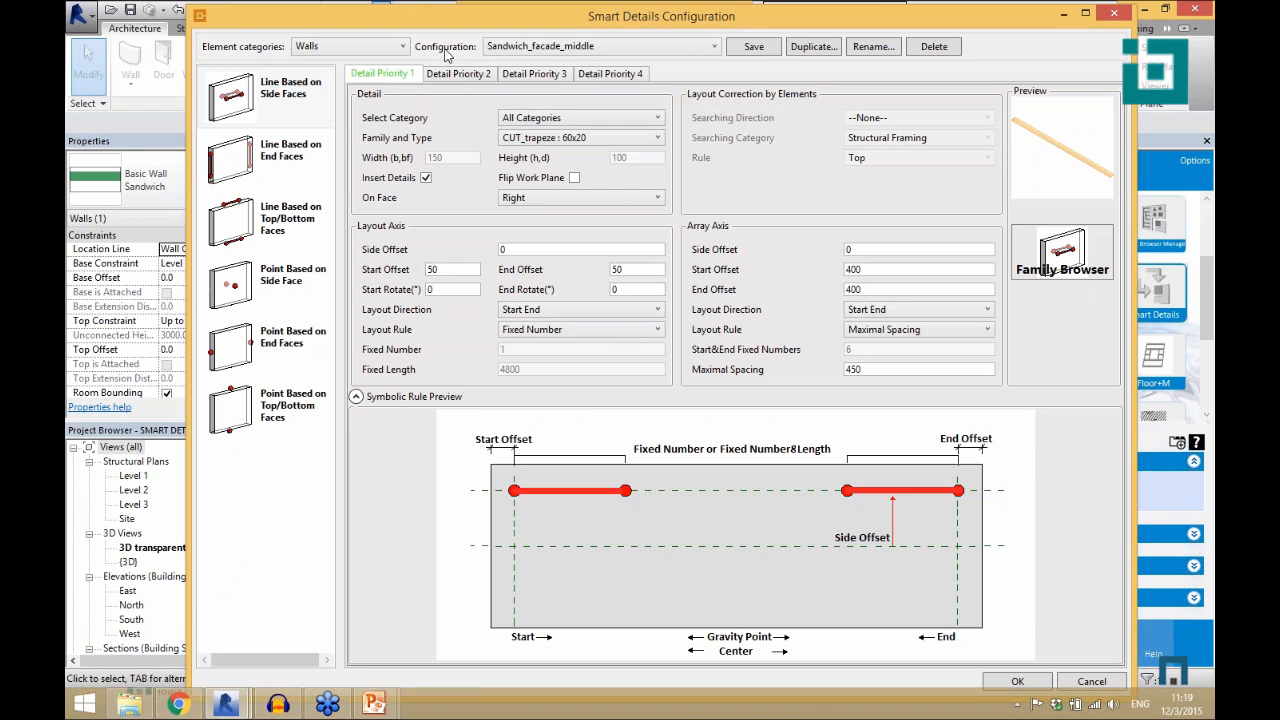
left_click(318, 107)
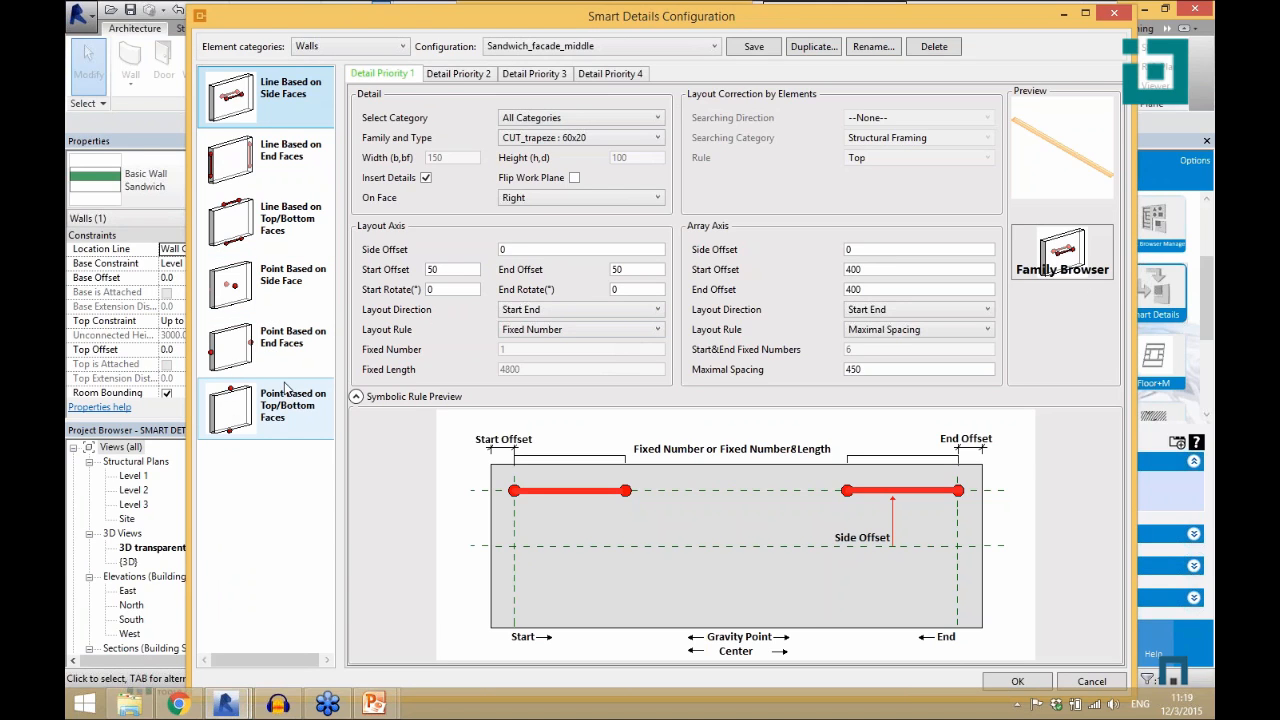
- Review the detail category, family type and face options for the Line Based on Side Faces rule
left_click(560, 118)
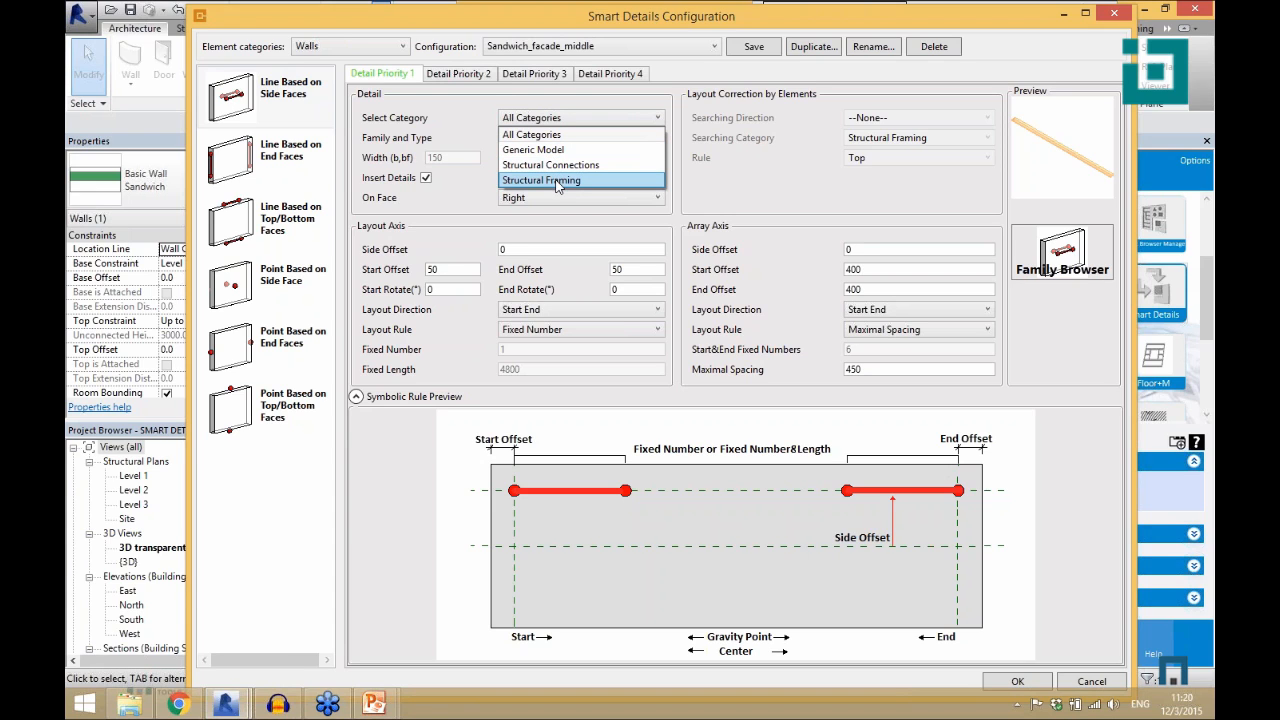
left_click(462, 128)
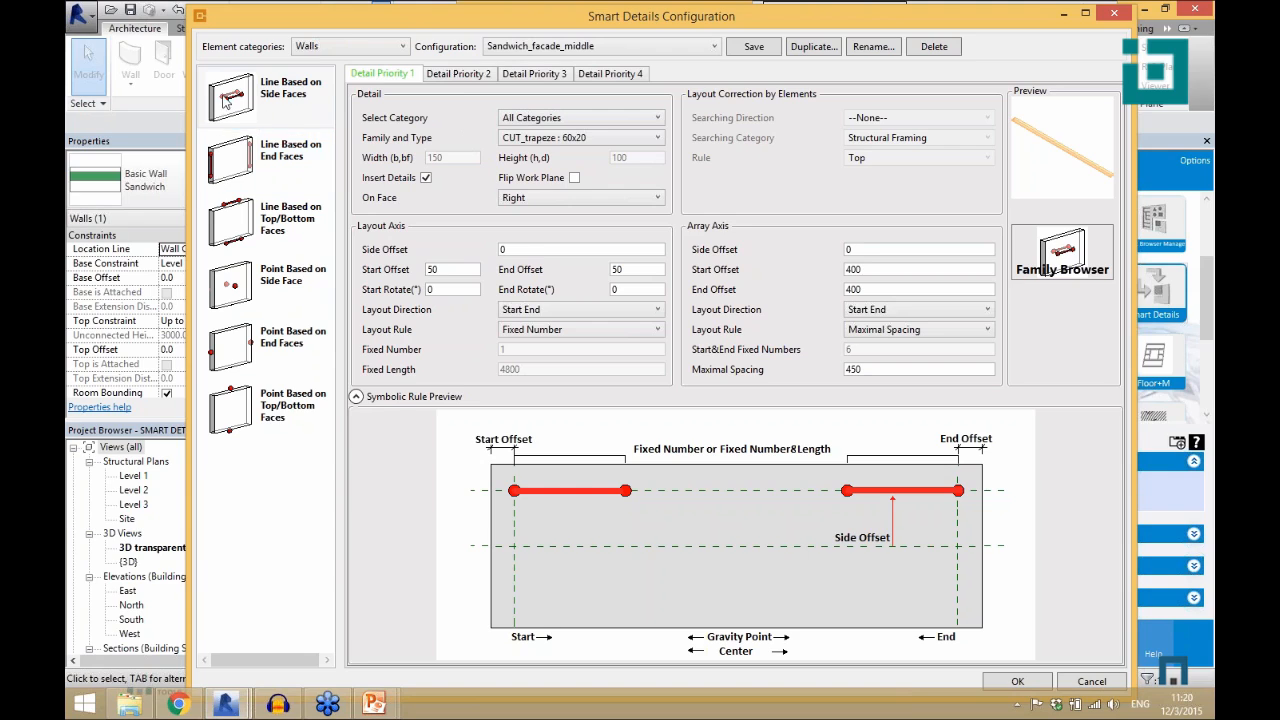
left_click(304, 113)
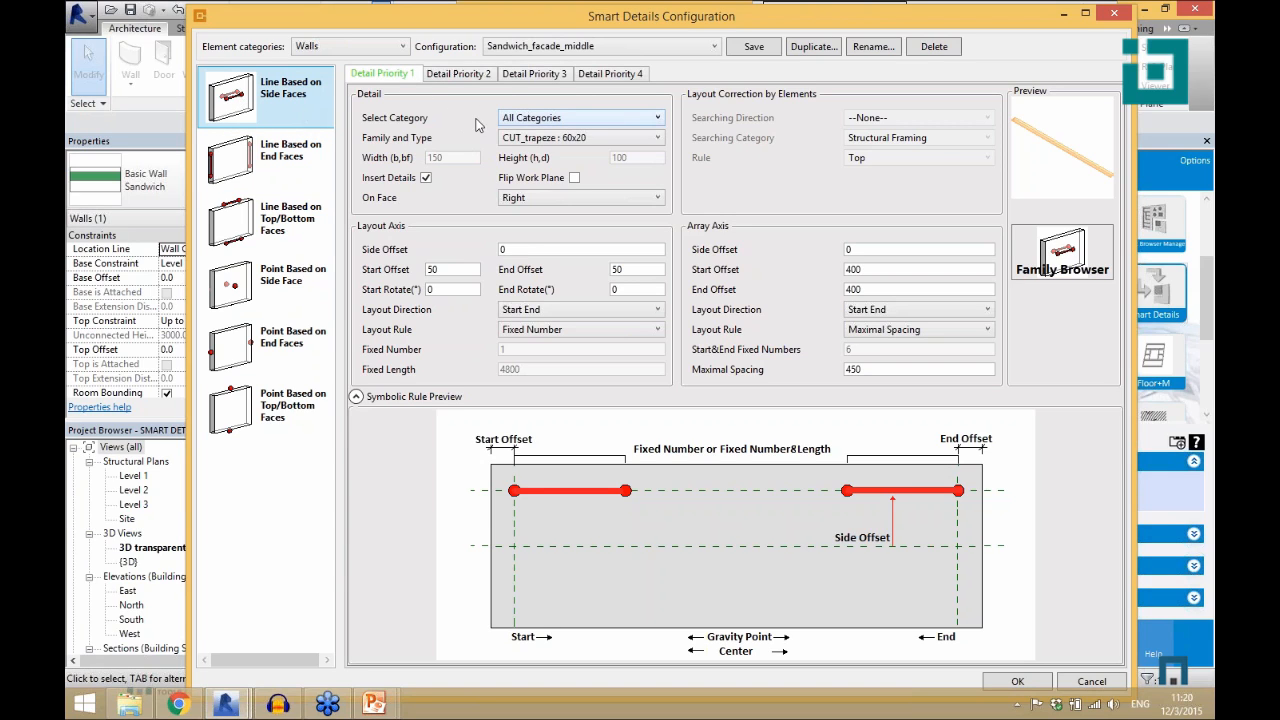
left_click(517, 134)
left_click(517, 138)
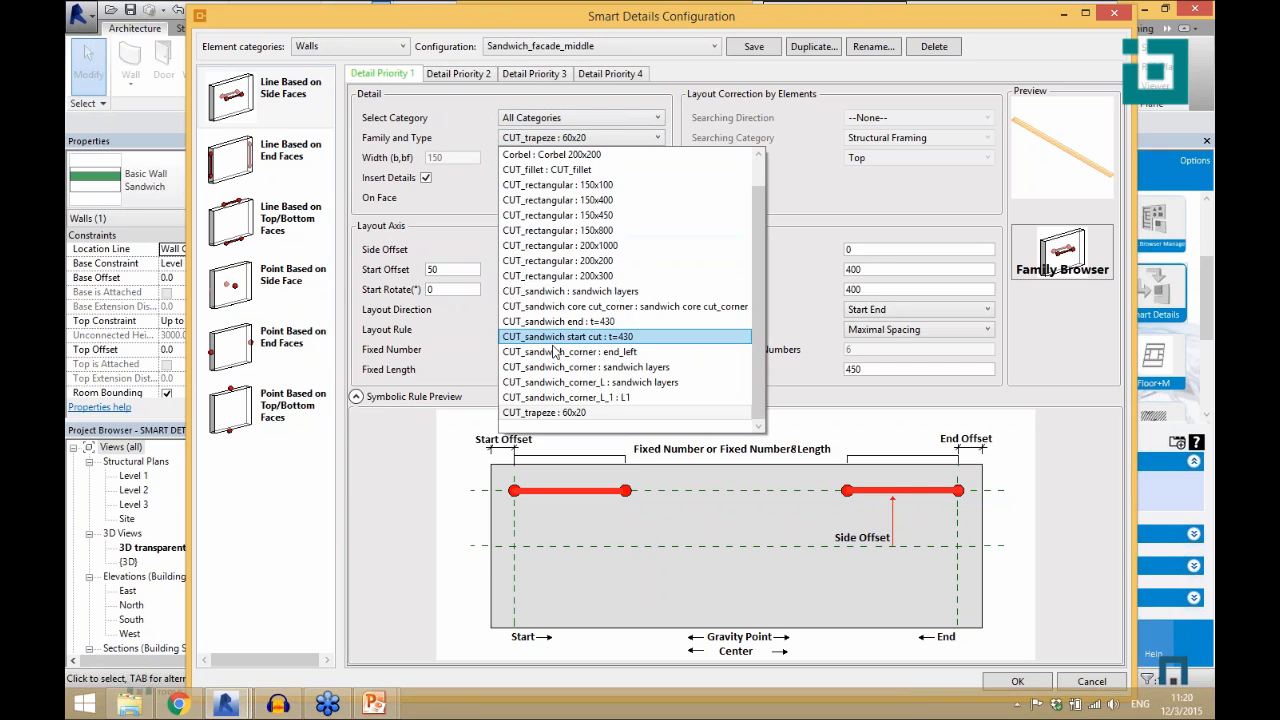
left_click_drag(757, 309, 757, 249)
left_click(452, 149)
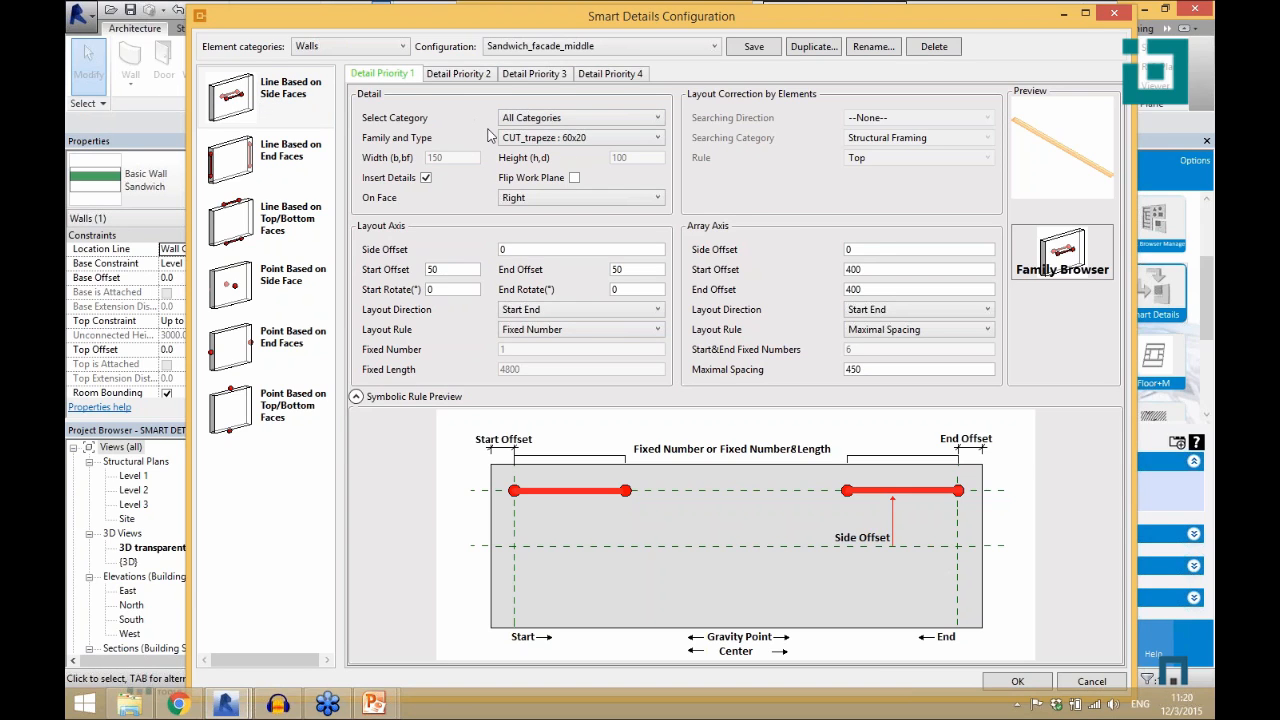
left_click(522, 199)
left_click(520, 199)
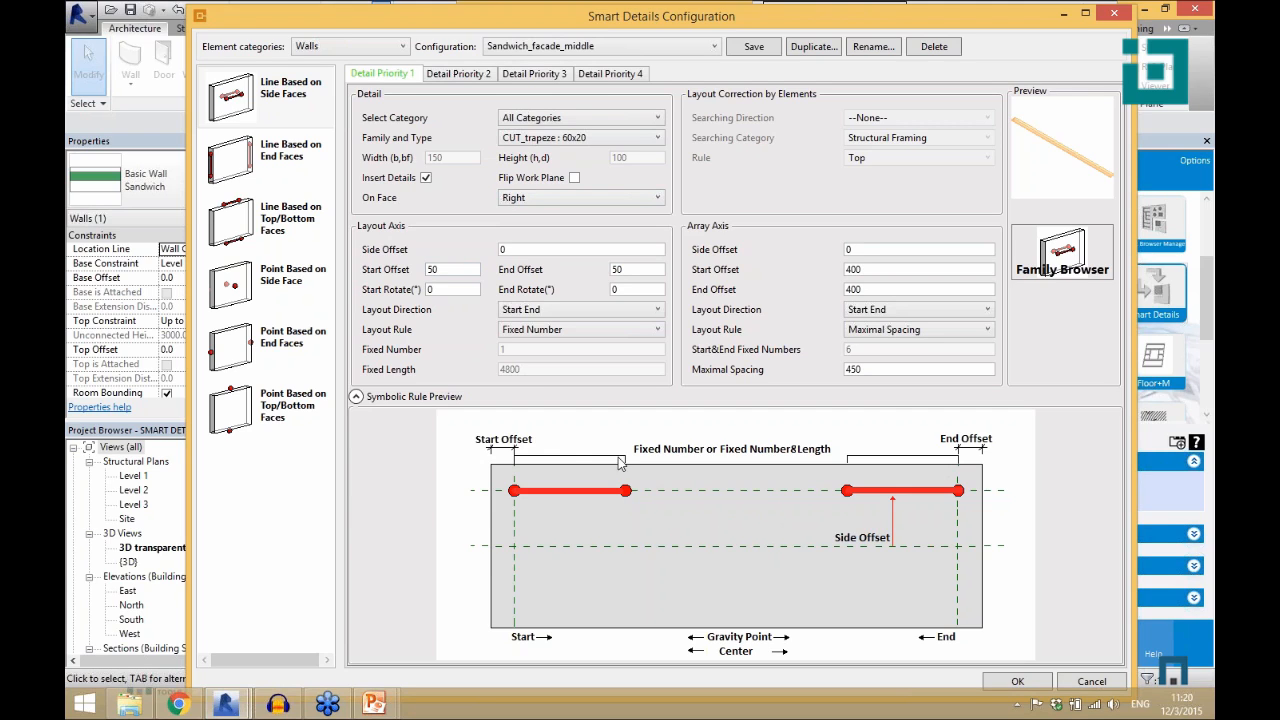
- Review the layout direction and layout rule options for the side-face detail, along with the array axis and layout correction settings
left_click(508, 310)
left_click(516, 316)
left_click(522, 330)
left_click(522, 337)
mouse_move(763, 355)
mouse_move(860, 135)
- Look through the other line- and point-based rules and compare Detail Priority 1 and 2 of Line Based on End Faces
left_click(287, 222)
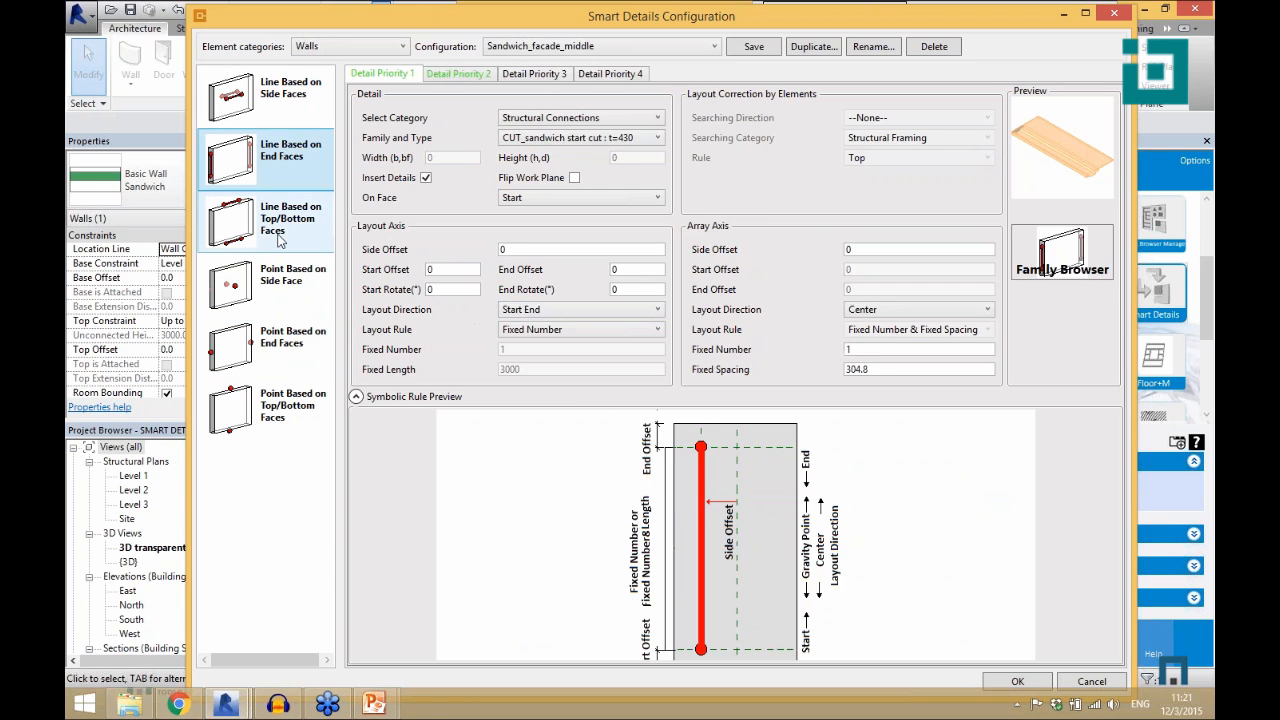
left_click(308, 312)
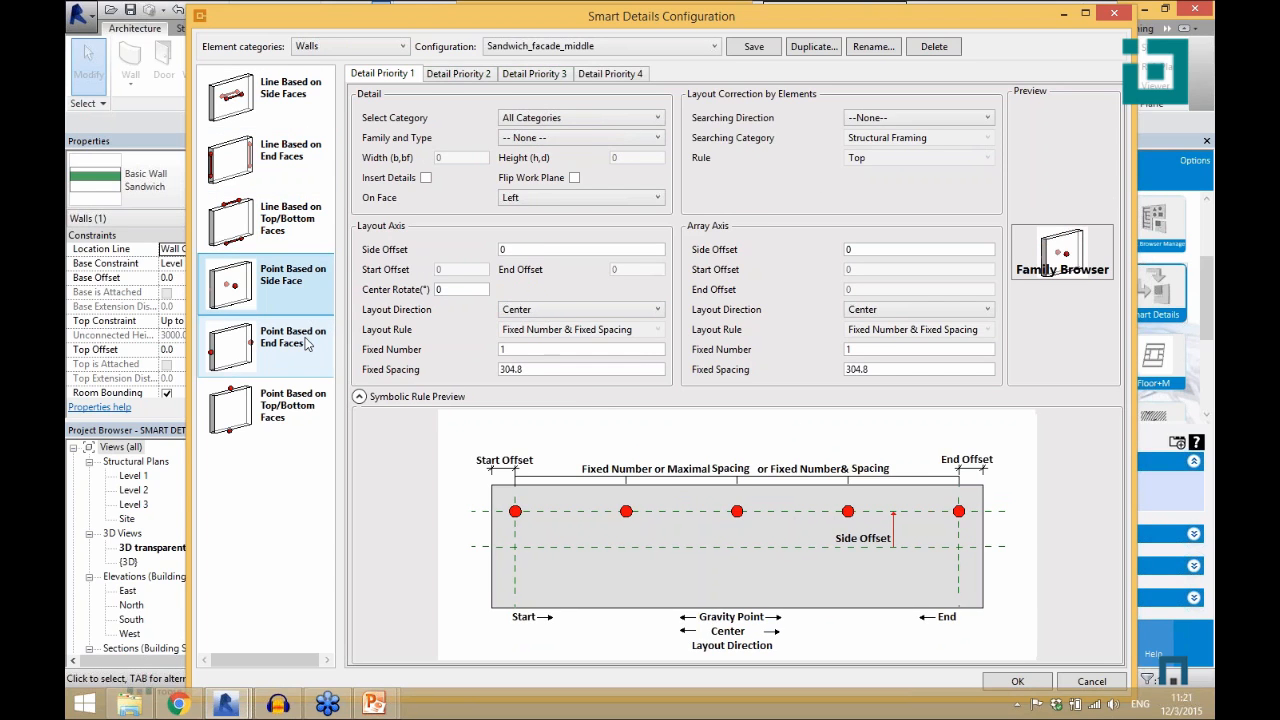
left_click(307, 350)
left_click(333, 132)
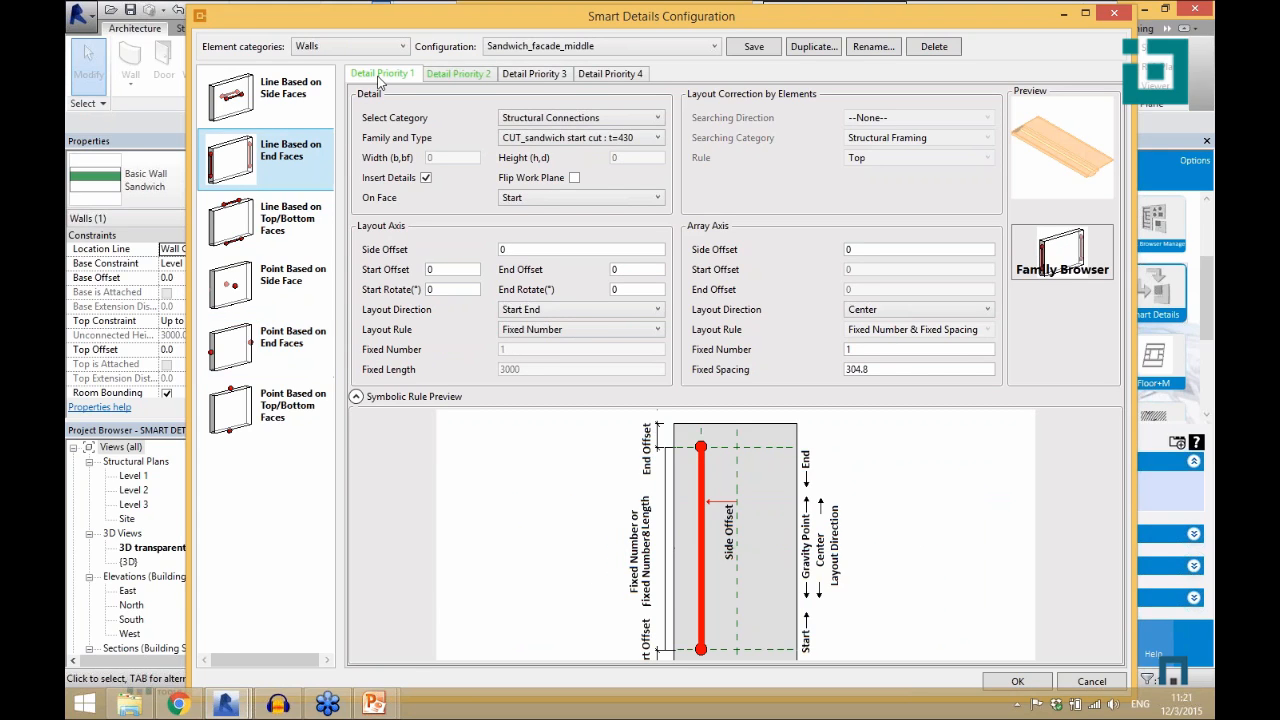
left_click(455, 76)
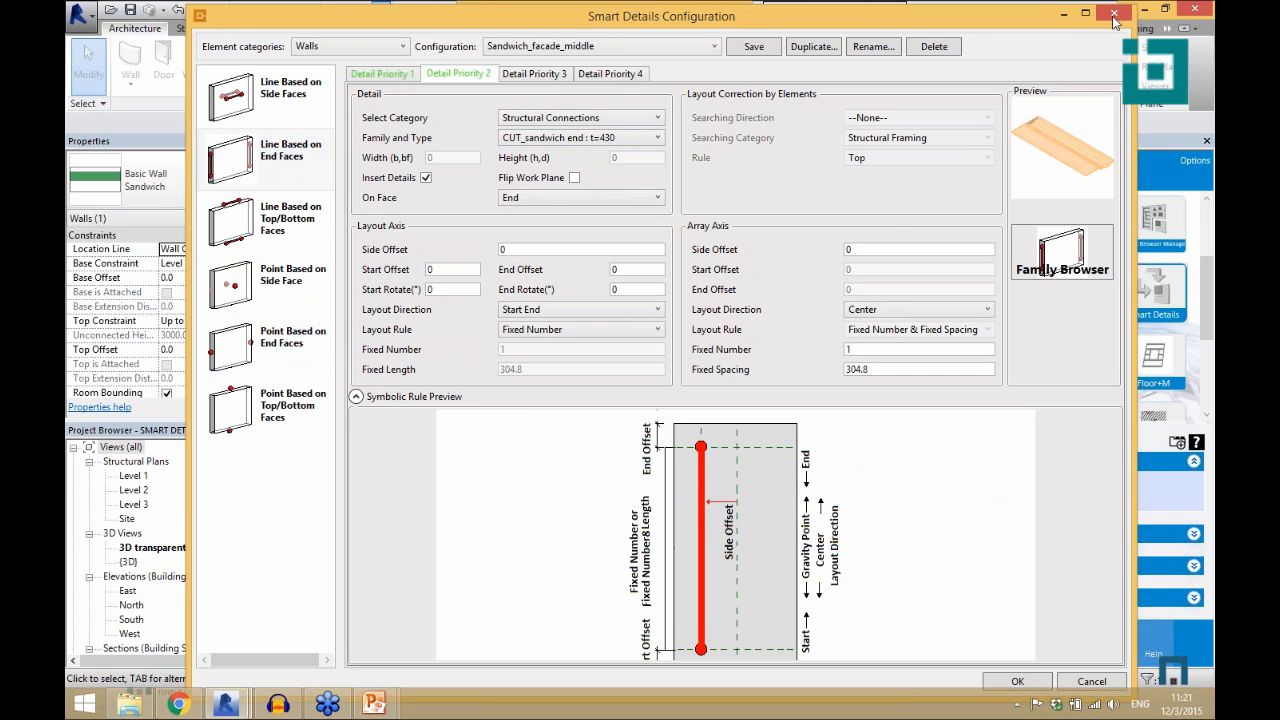
- Review the list of saved wall configurations and close the Smart Details Configuration without changes
left_click(667, 50)
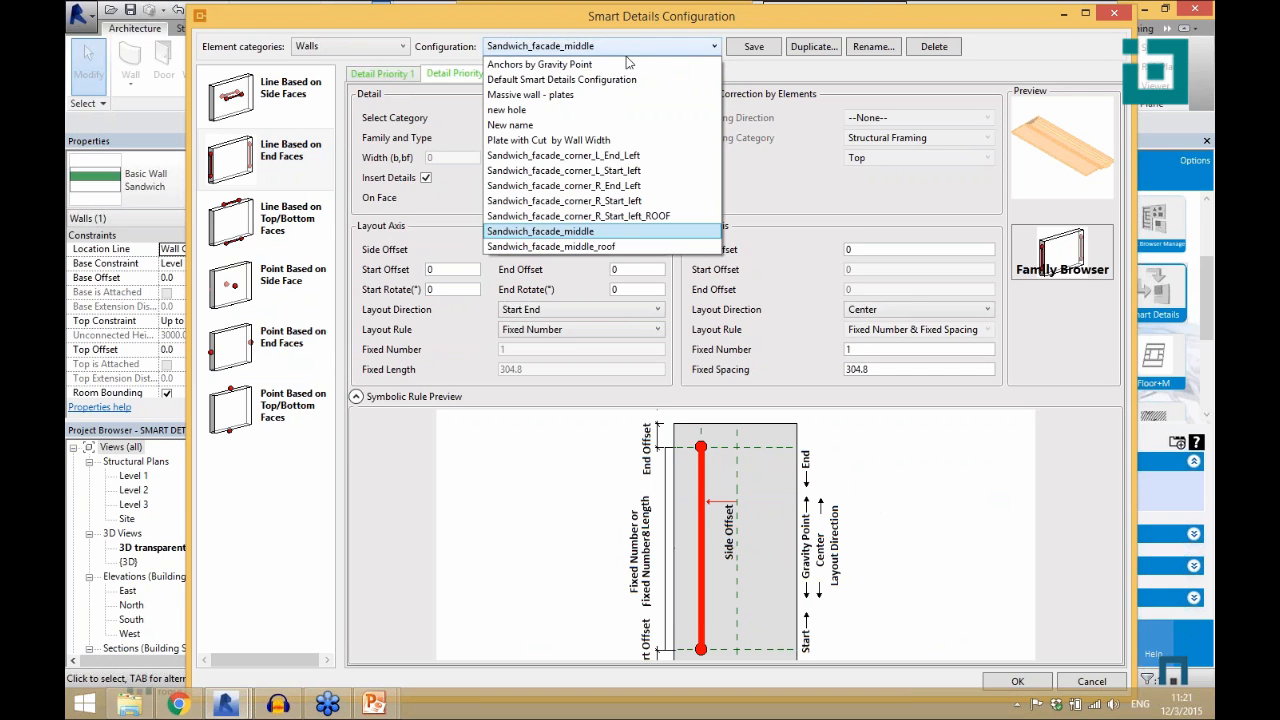
left_click(1109, 33)
left_click(1114, 16)
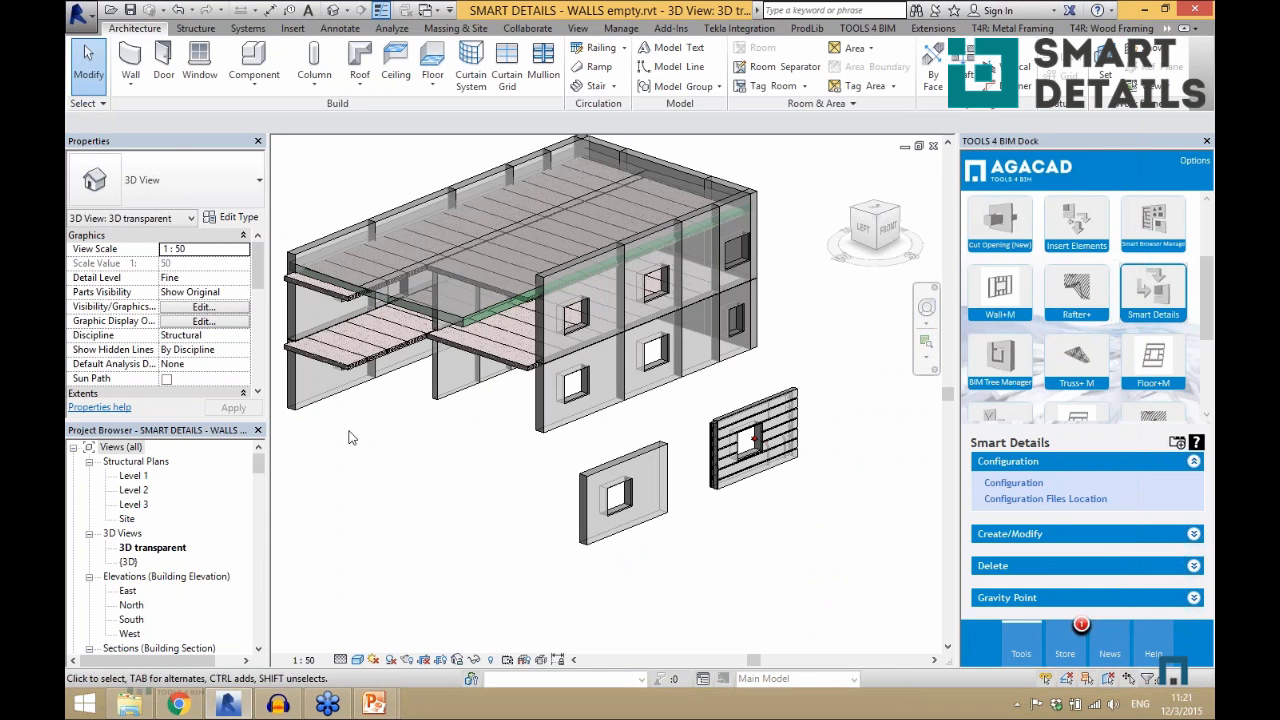
- Open the Level 1 structural plan and examine the layers of the Sandwich wall along the upper facade
double_click(140, 476)
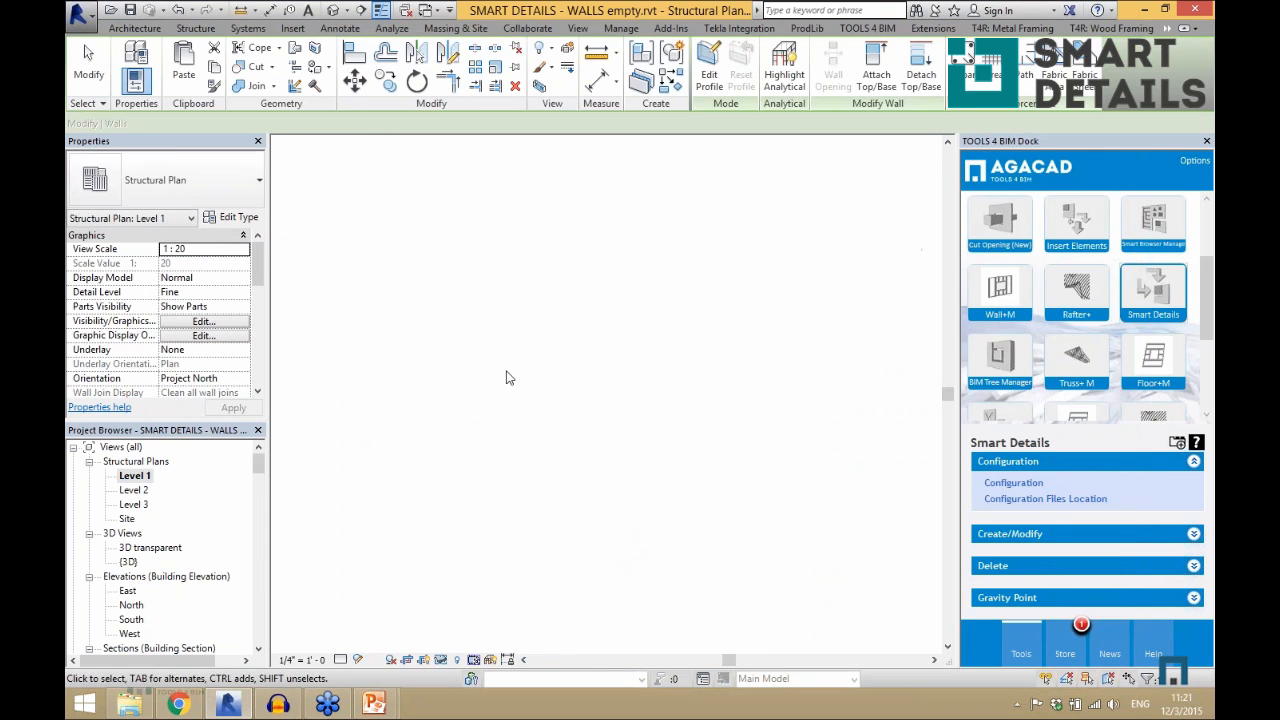
left_click(459, 331)
scroll(551, 292, "up", 4)
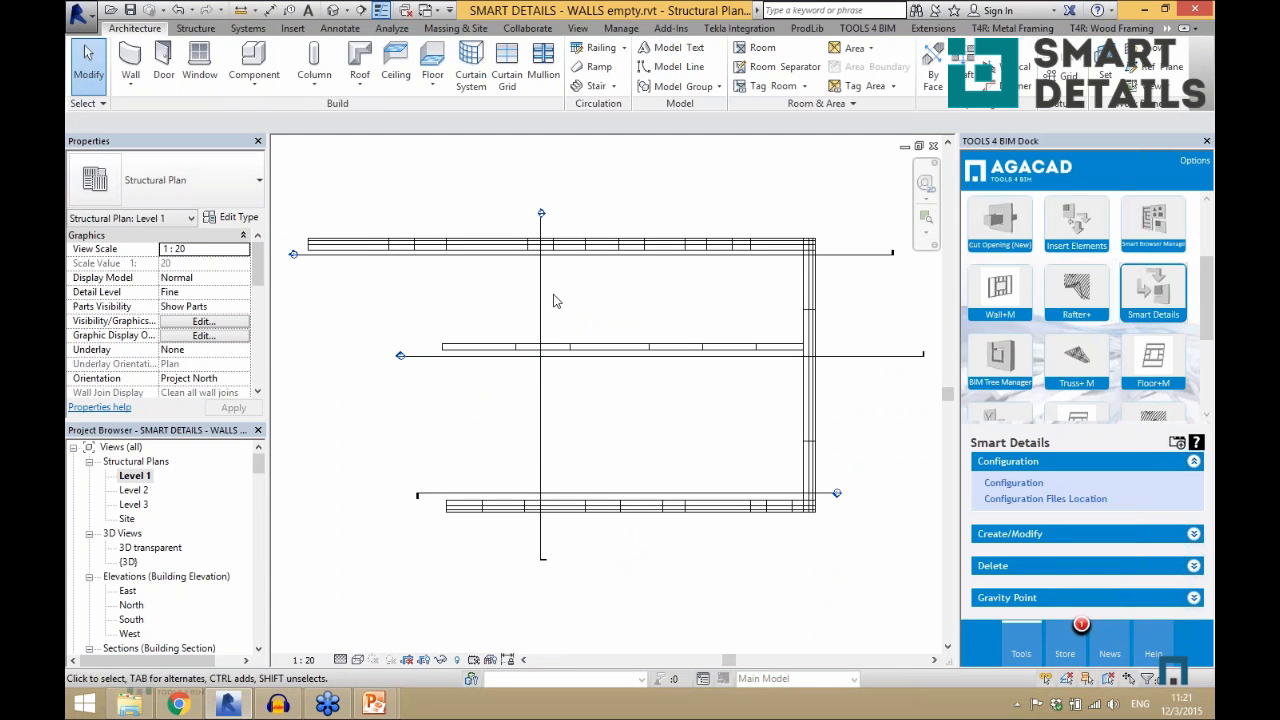
left_click(367, 248)
scroll(443, 384, "up", 5)
left_click(443, 384)
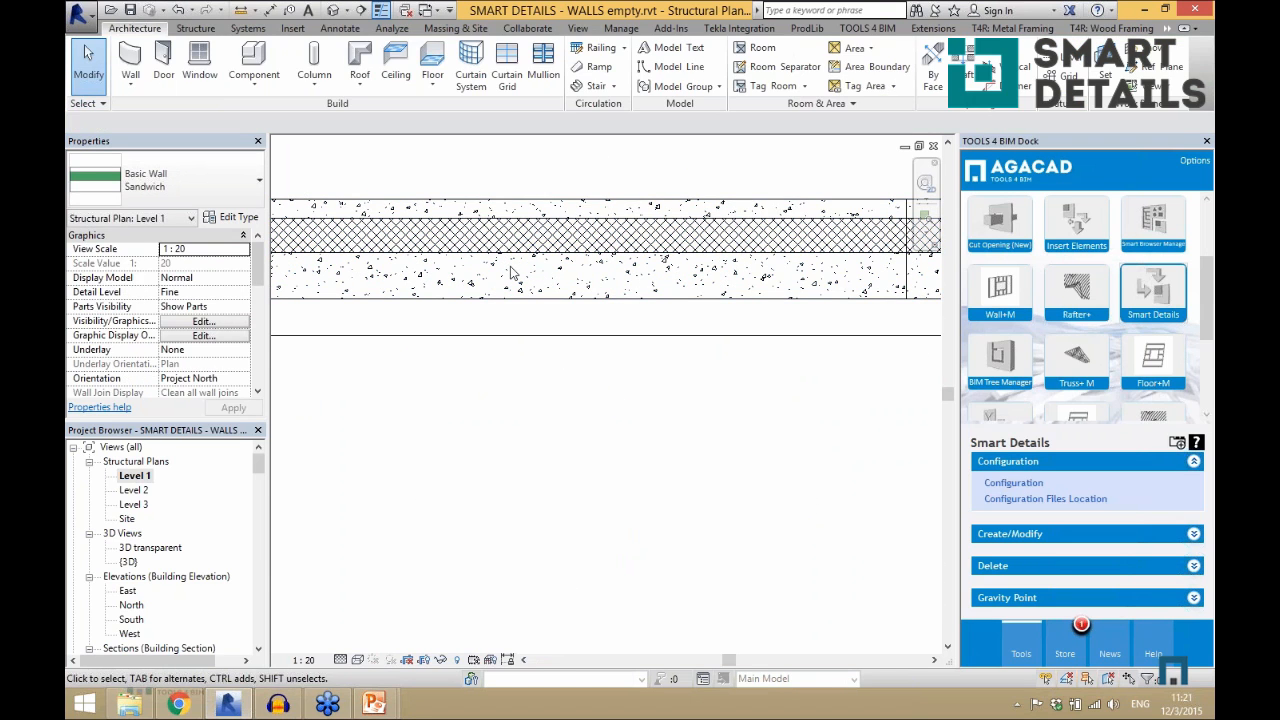
- Inspect the Sandwich wall type's layer structure and the Rigid insulation material's mechanical properties, leaving everything unchanged
left_click(494, 297)
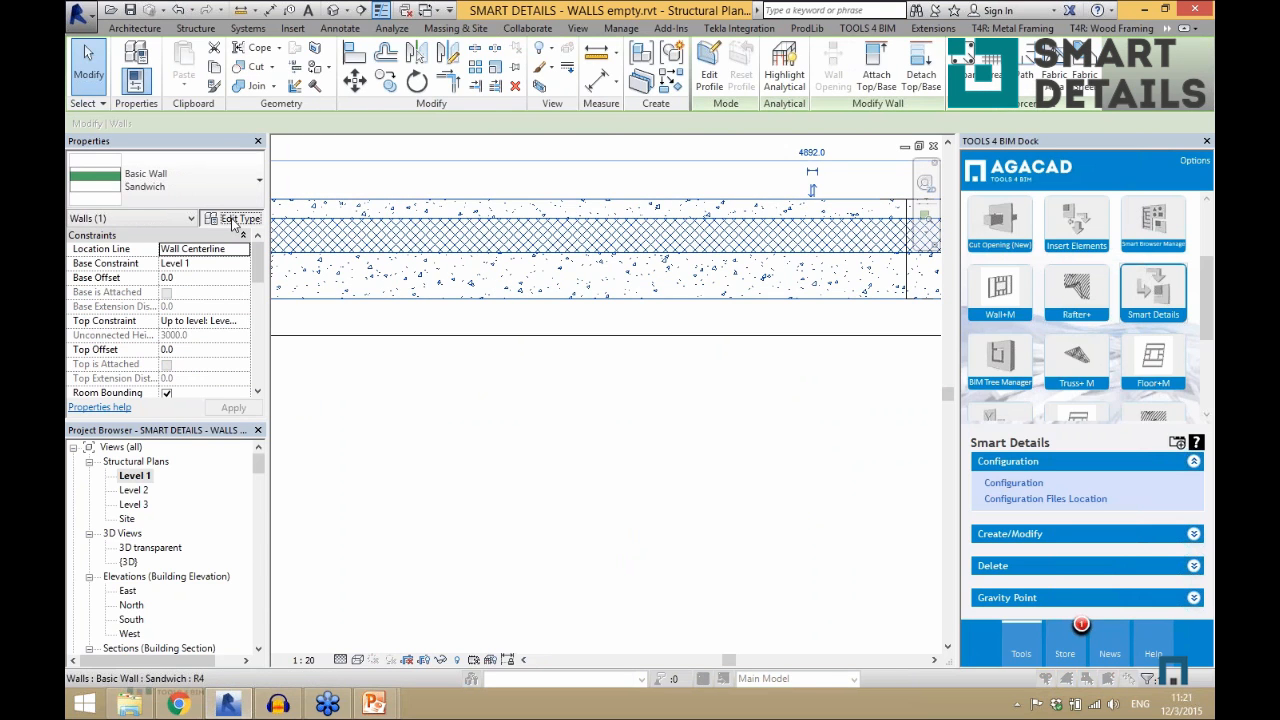
left_click(236, 222)
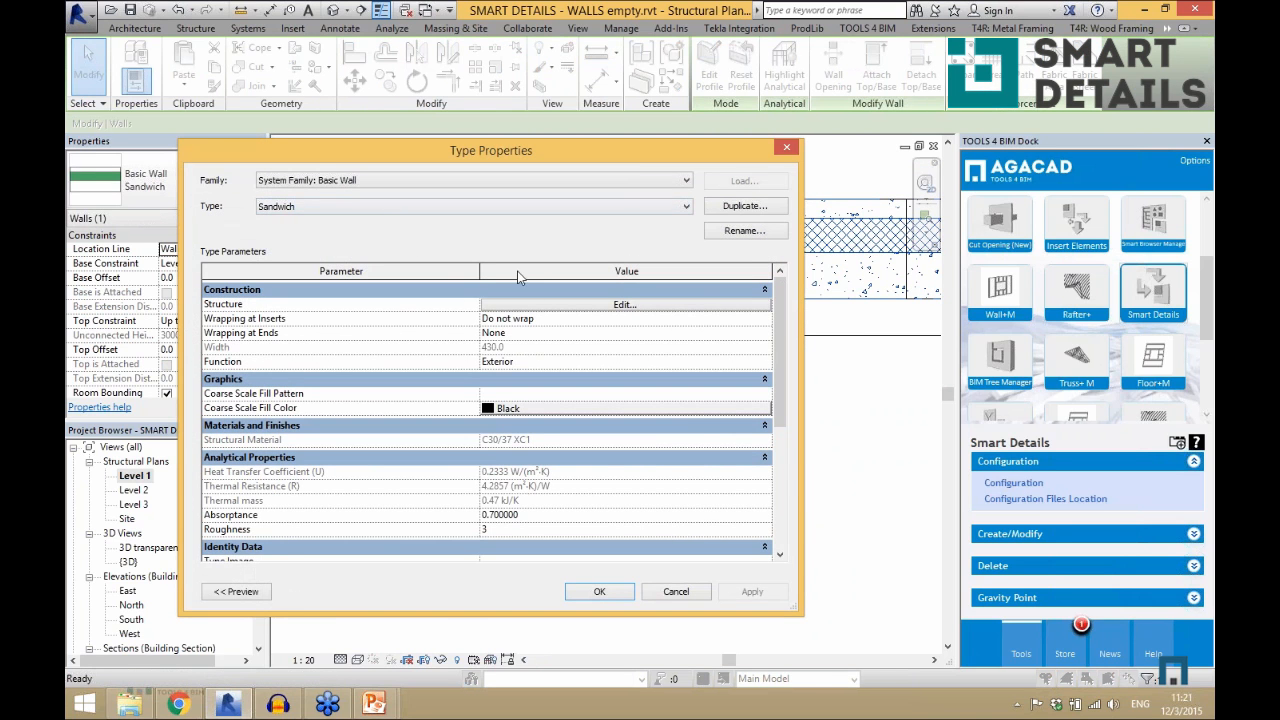
left_click(520, 306)
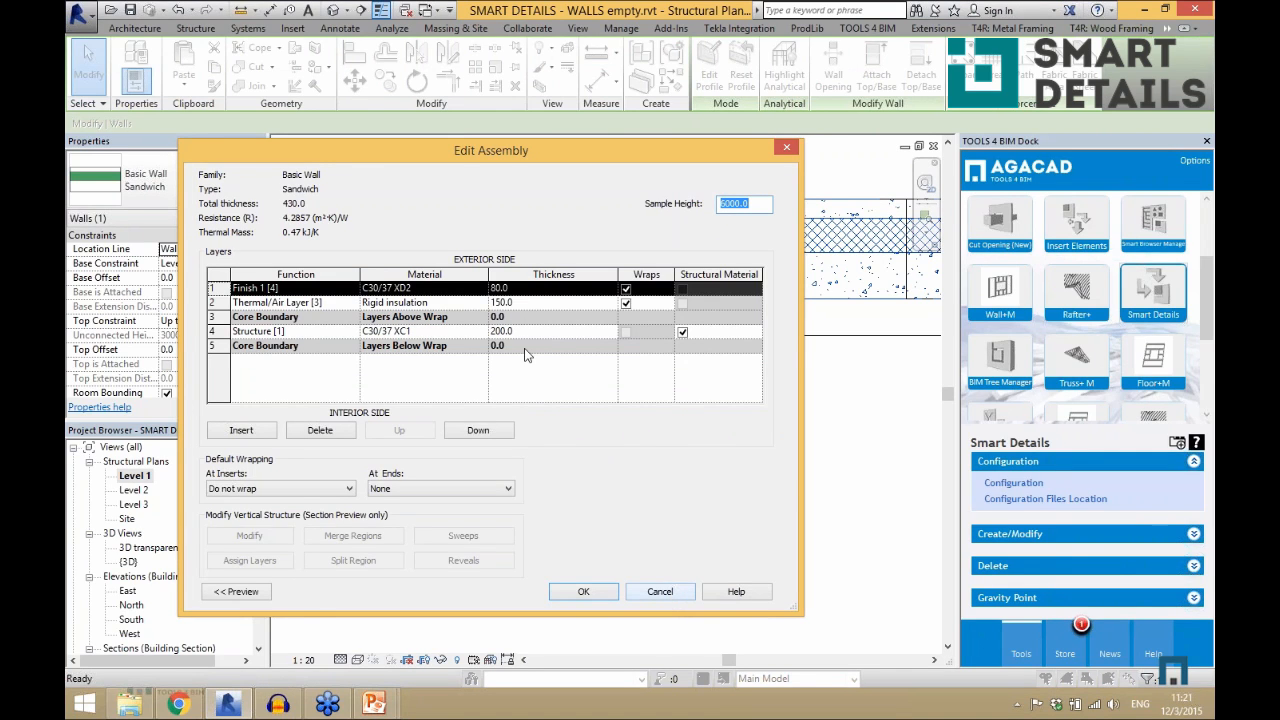
left_click(482, 304)
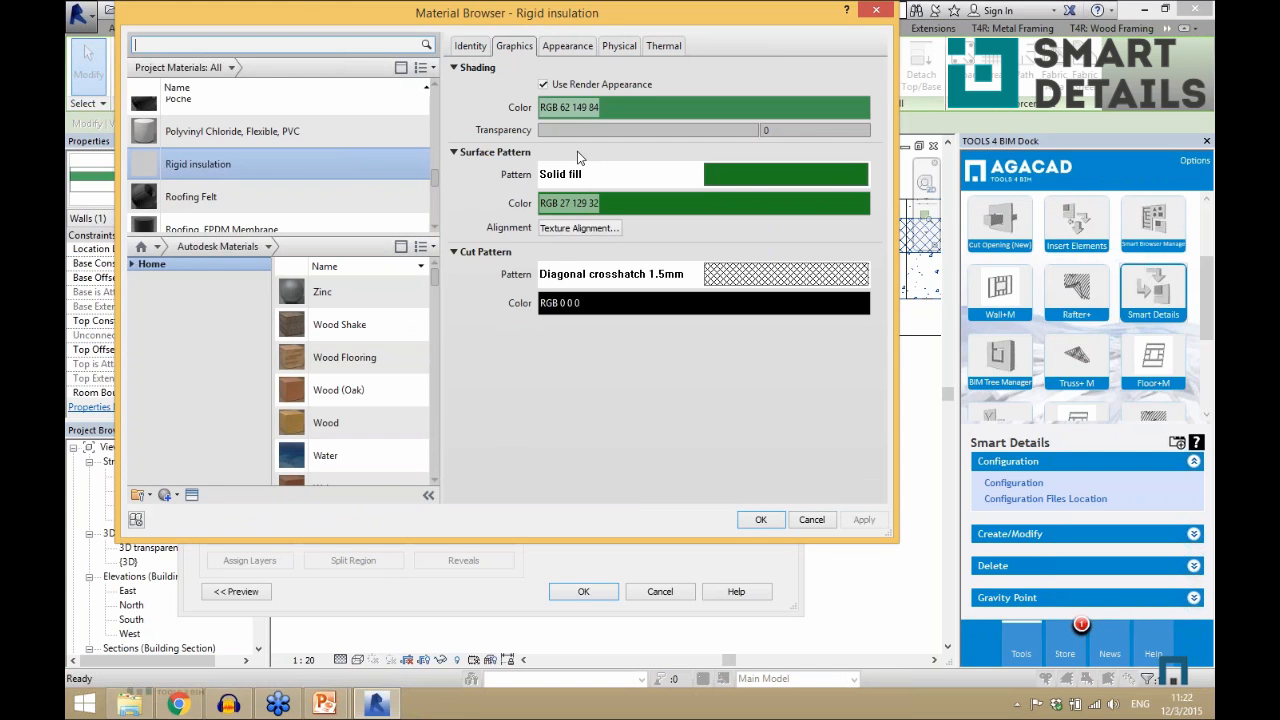
left_click(617, 50)
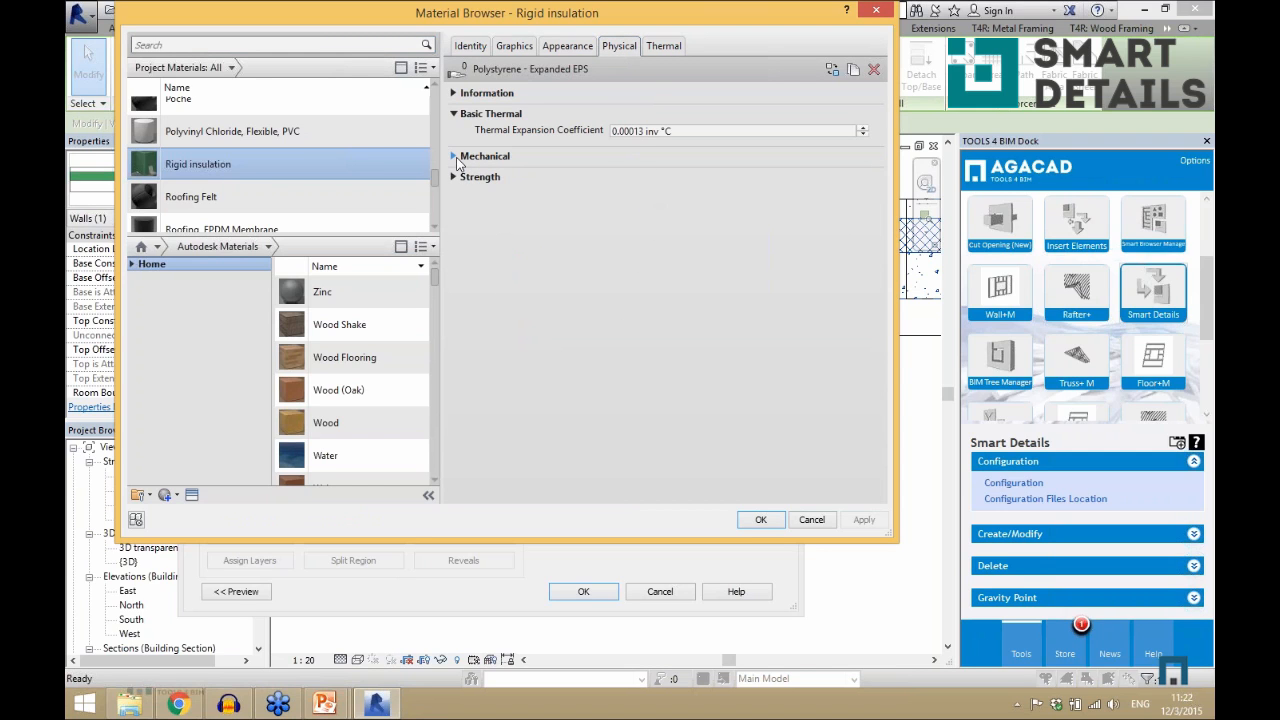
left_click(455, 157)
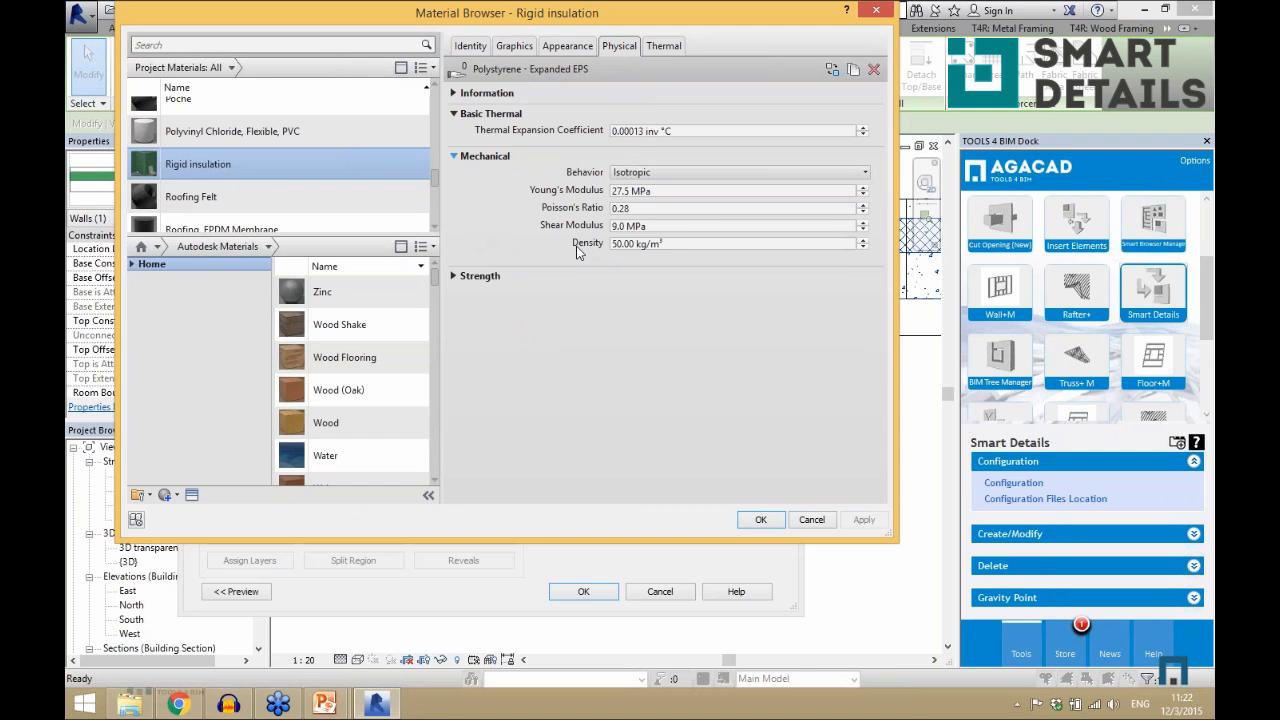
left_click(809, 520)
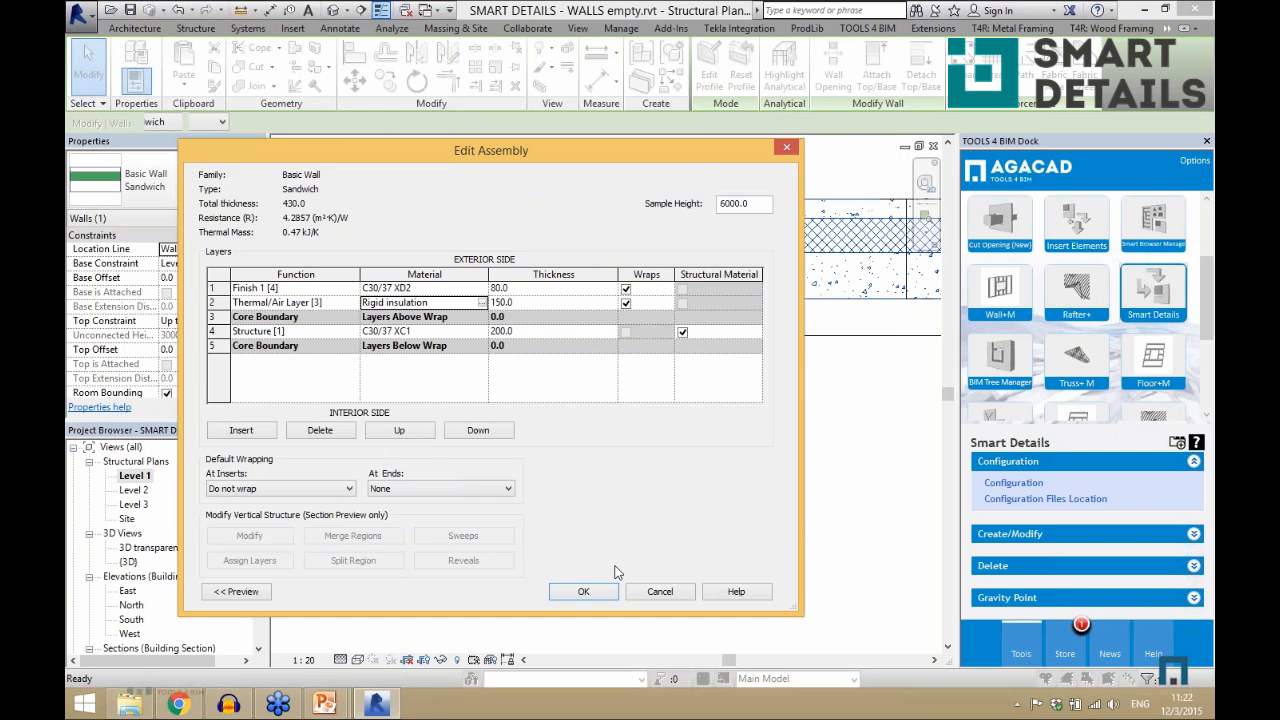
left_click(645, 593)
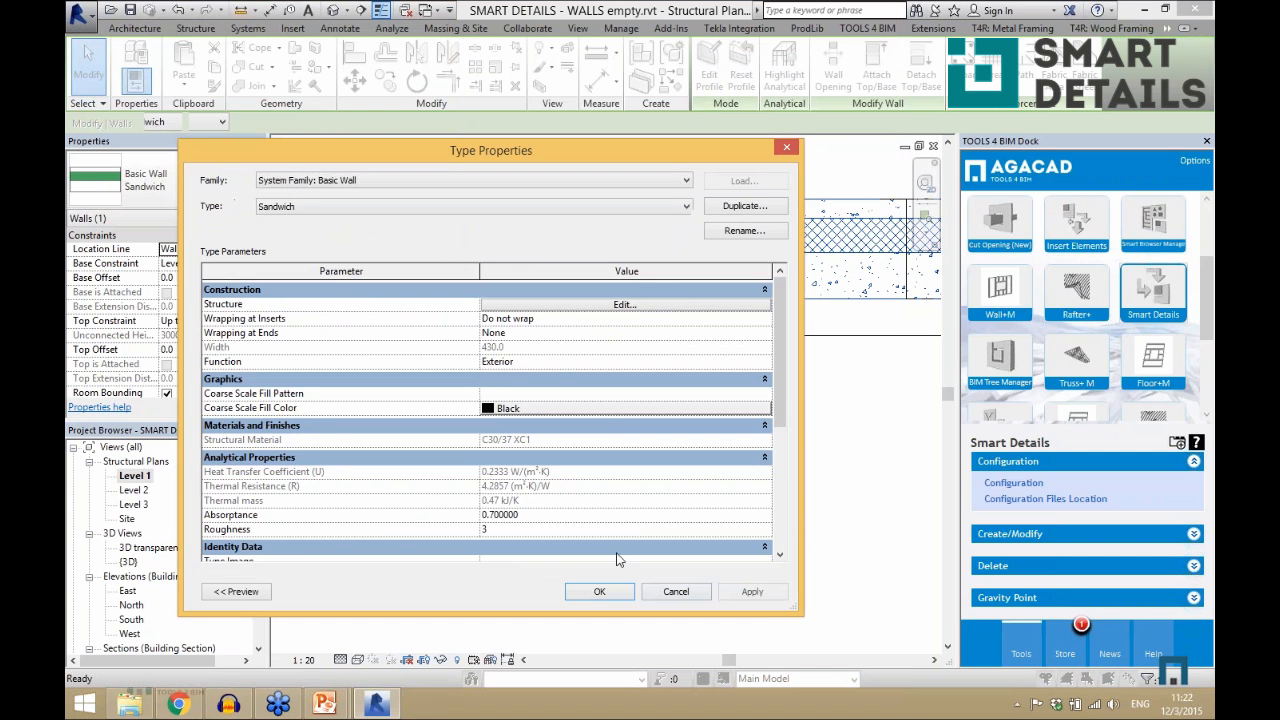
left_click(660, 594)
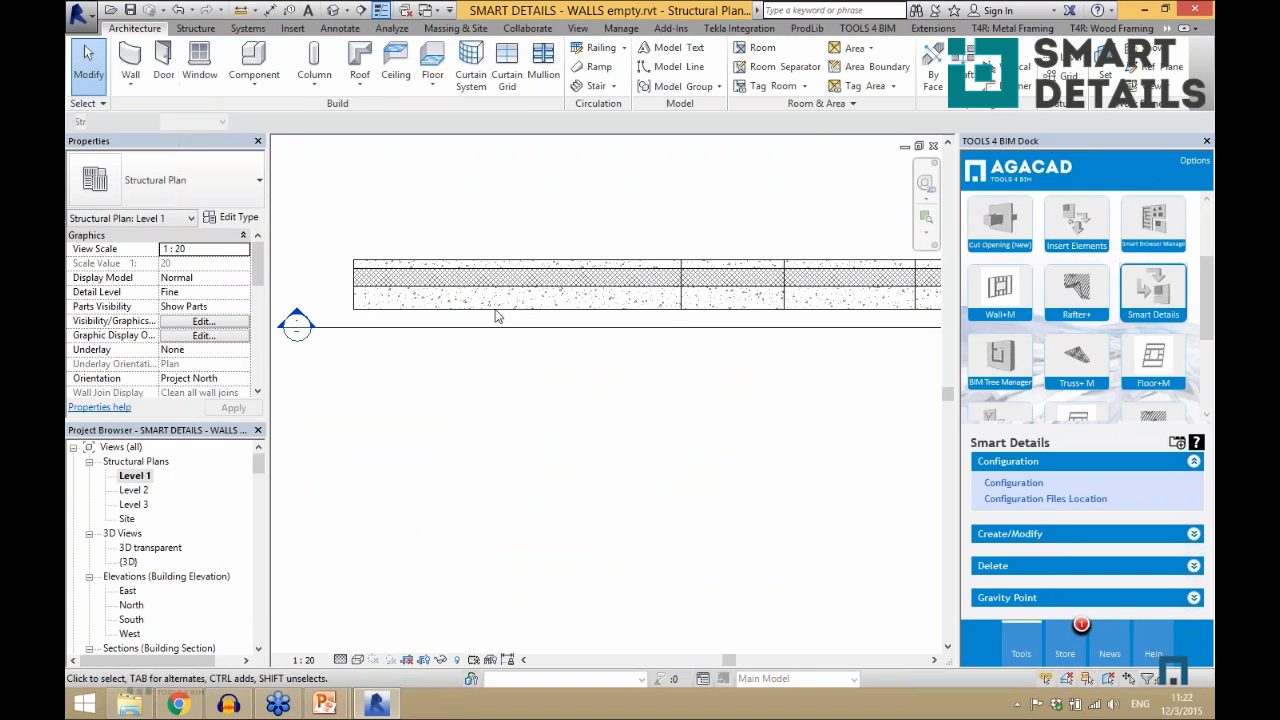
- Examine the free end of the upper facade wall and the corner where the facade meets the perpendicular wall in plan
left_click(460, 319)
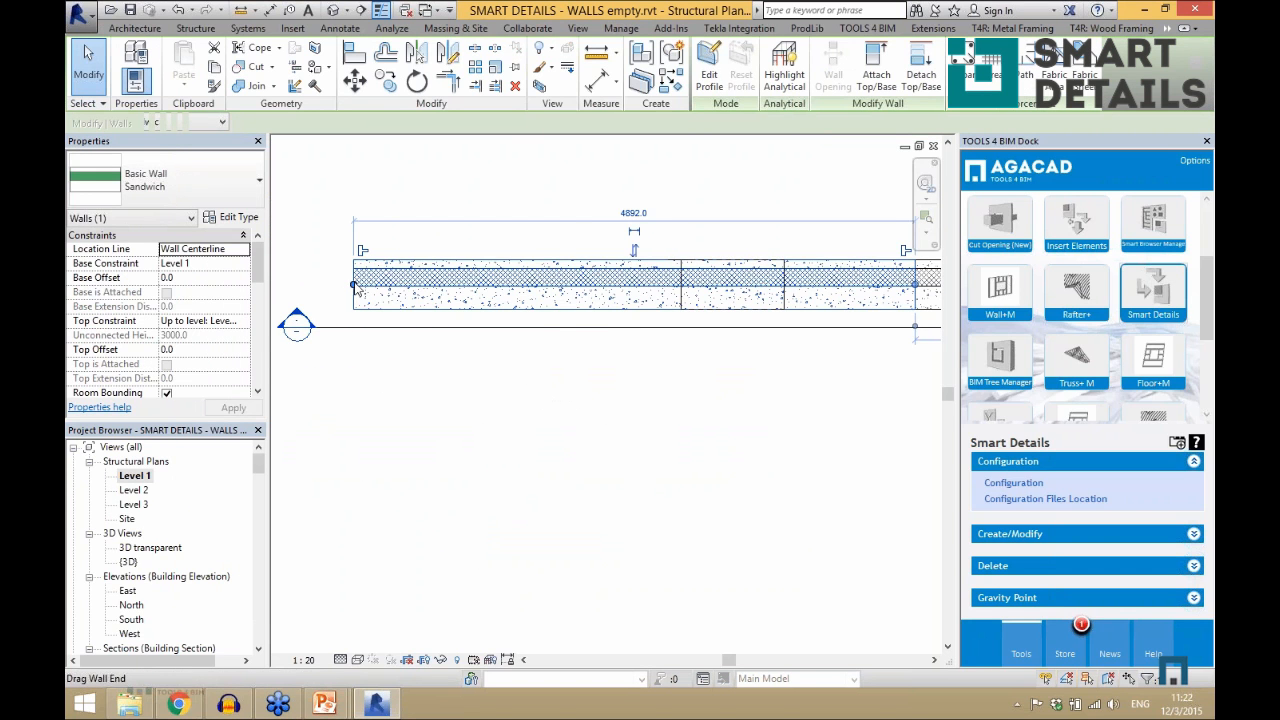
scroll(560, 317, "down", 2)
scroll(400, 312, "down", 2)
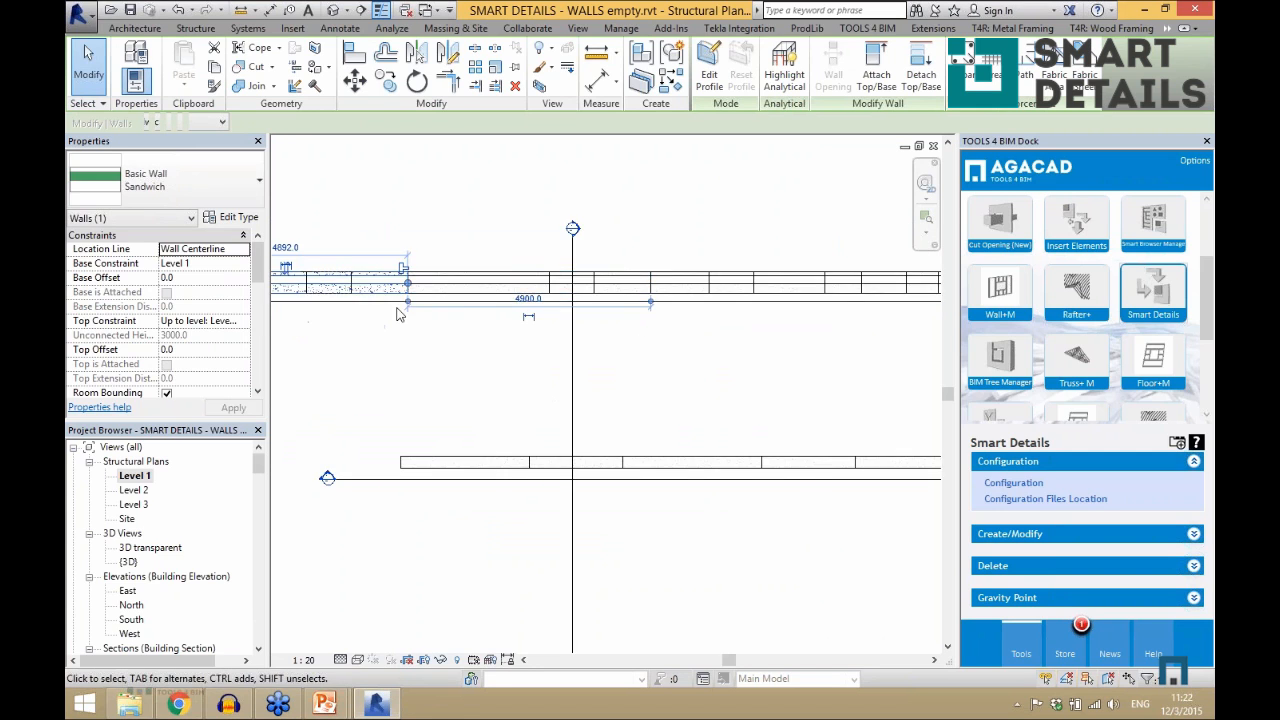
scroll(443, 314, "up", 5)
left_click(868, 278)
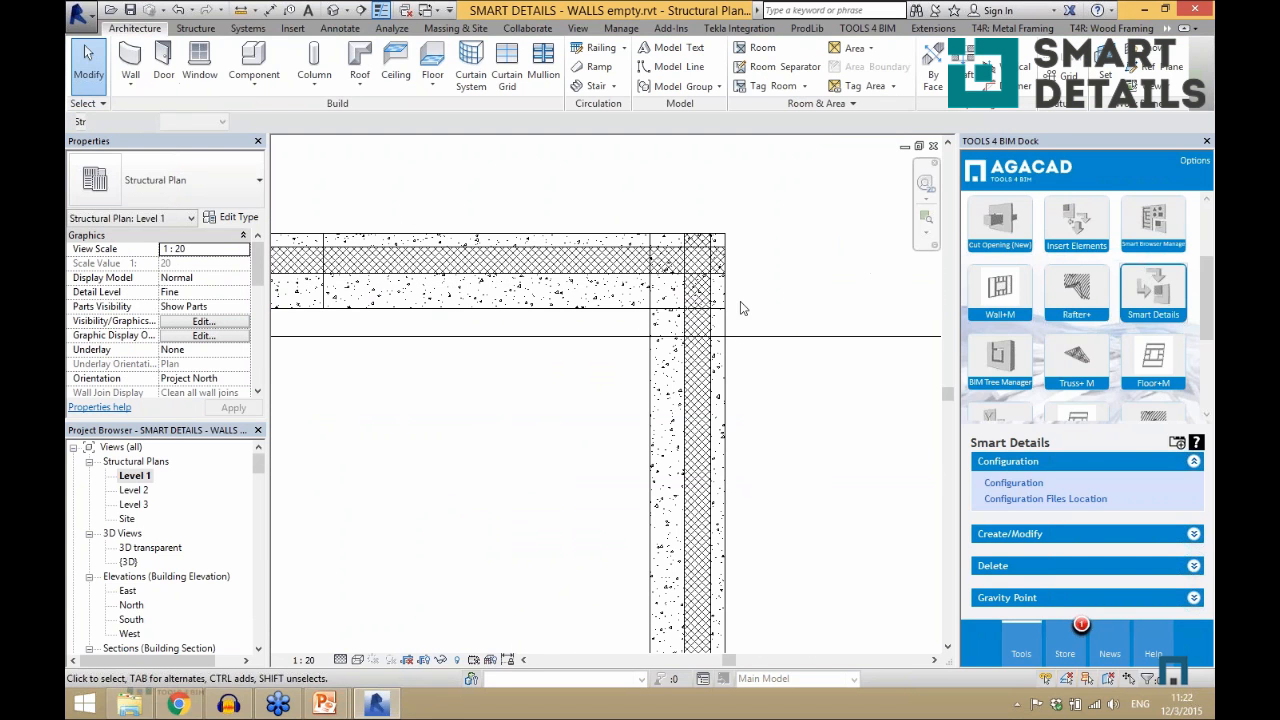
left_click(610, 311)
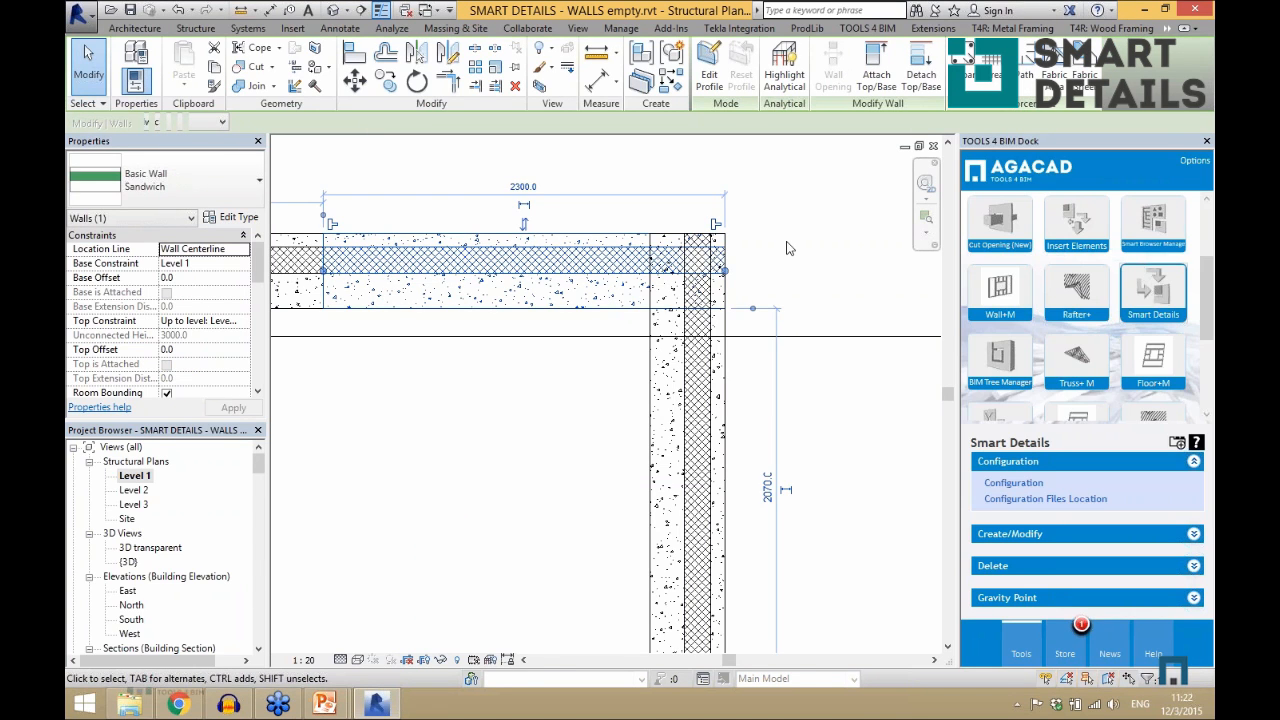
scroll(812, 247, "down", 4)
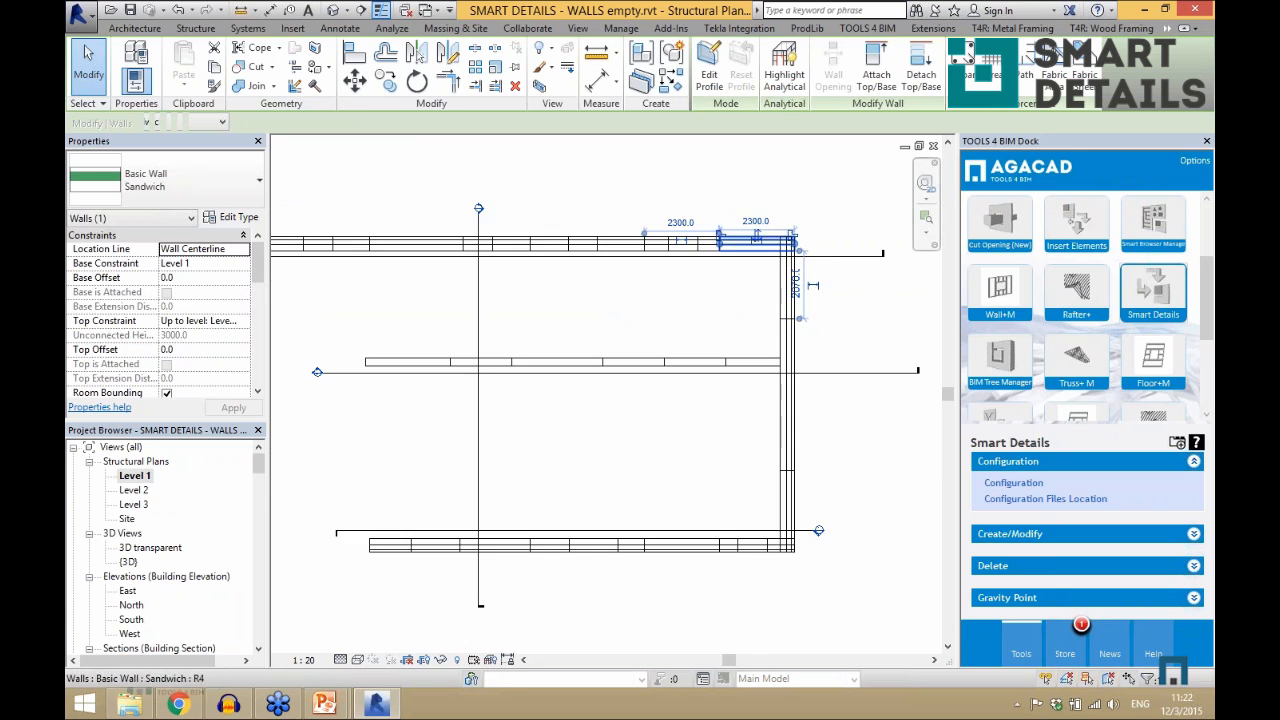
left_click(537, 310)
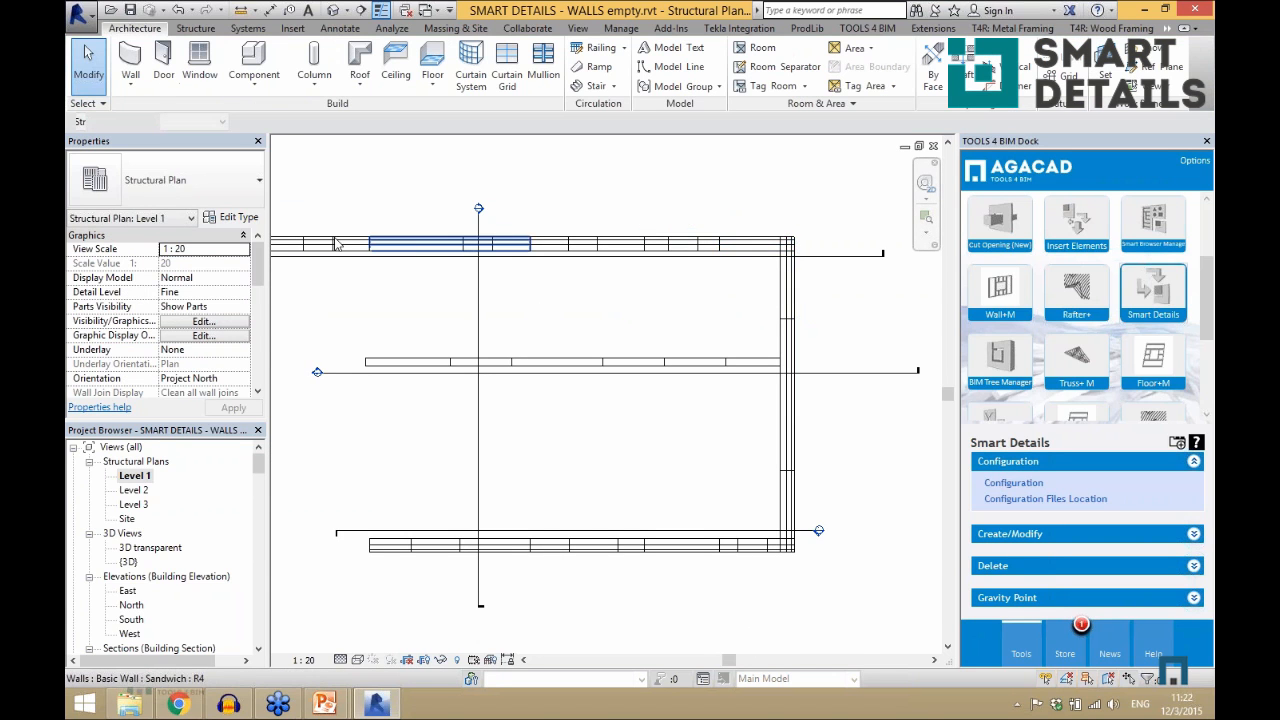
- Insert Smart Details into two adjacent Sandwich walls of the upper facade using the Sandwich_facade_middle configuration
scroll(332, 243, "up", 4)
left_click(455, 235)
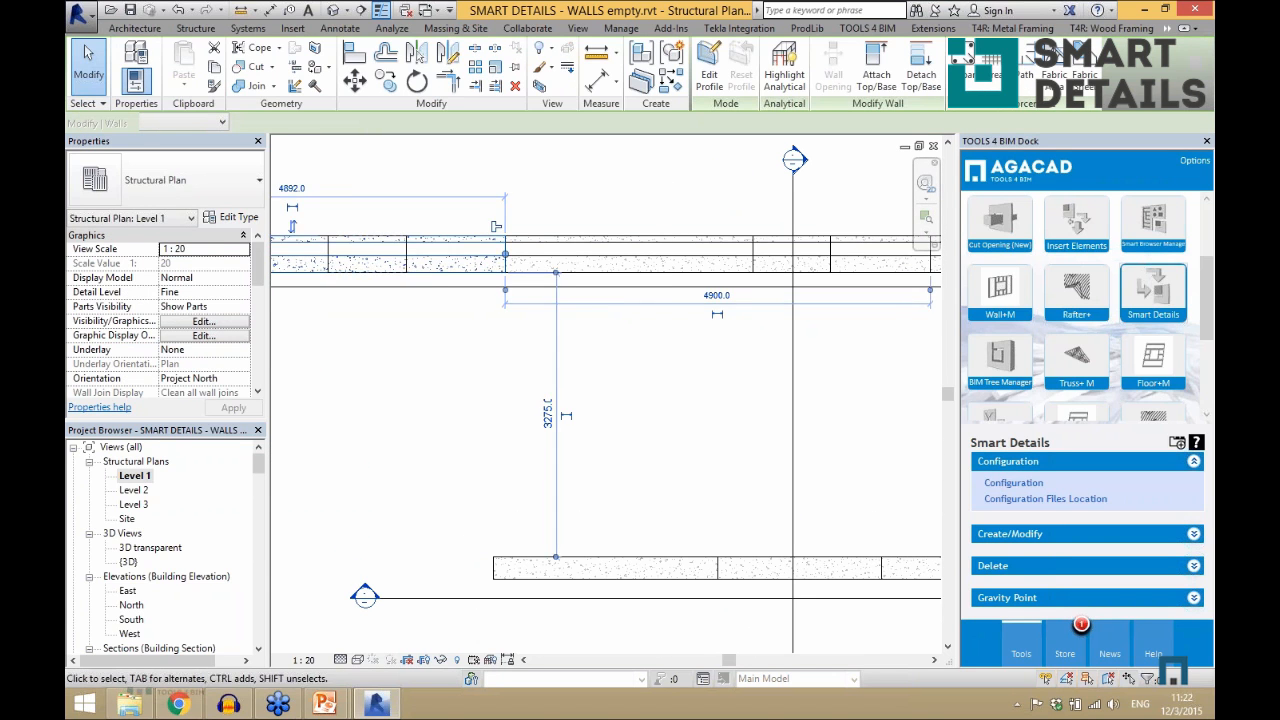
scroll(480, 236, "down", 3)
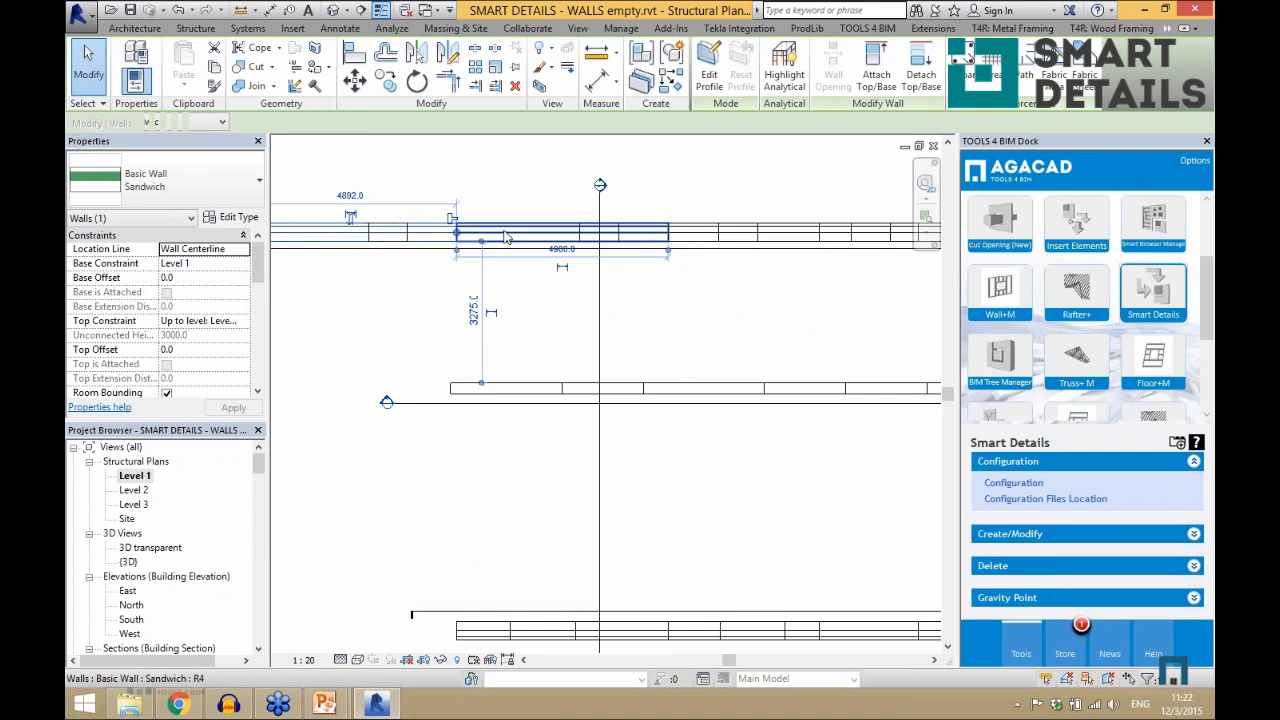
left_click(505, 237, "ctrl")
scroll(597, 254, "down", 1)
scroll(440, 237, "up", 2)
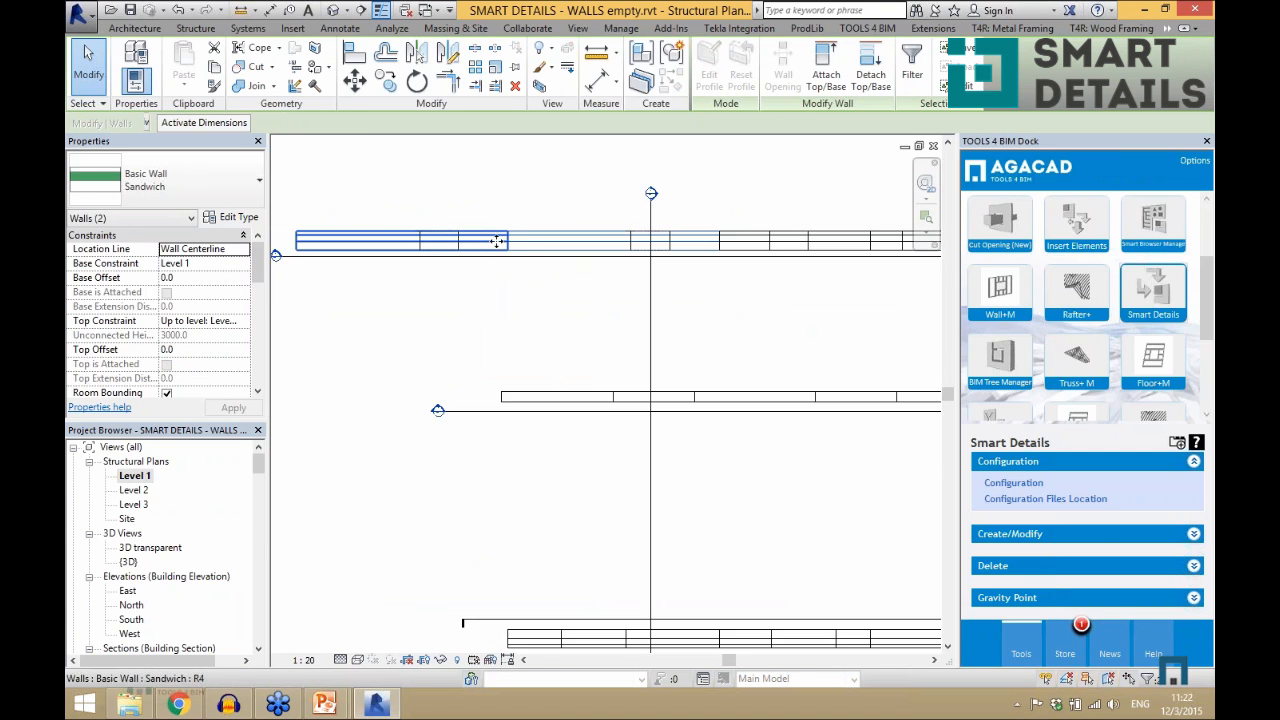
left_click(1019, 539)
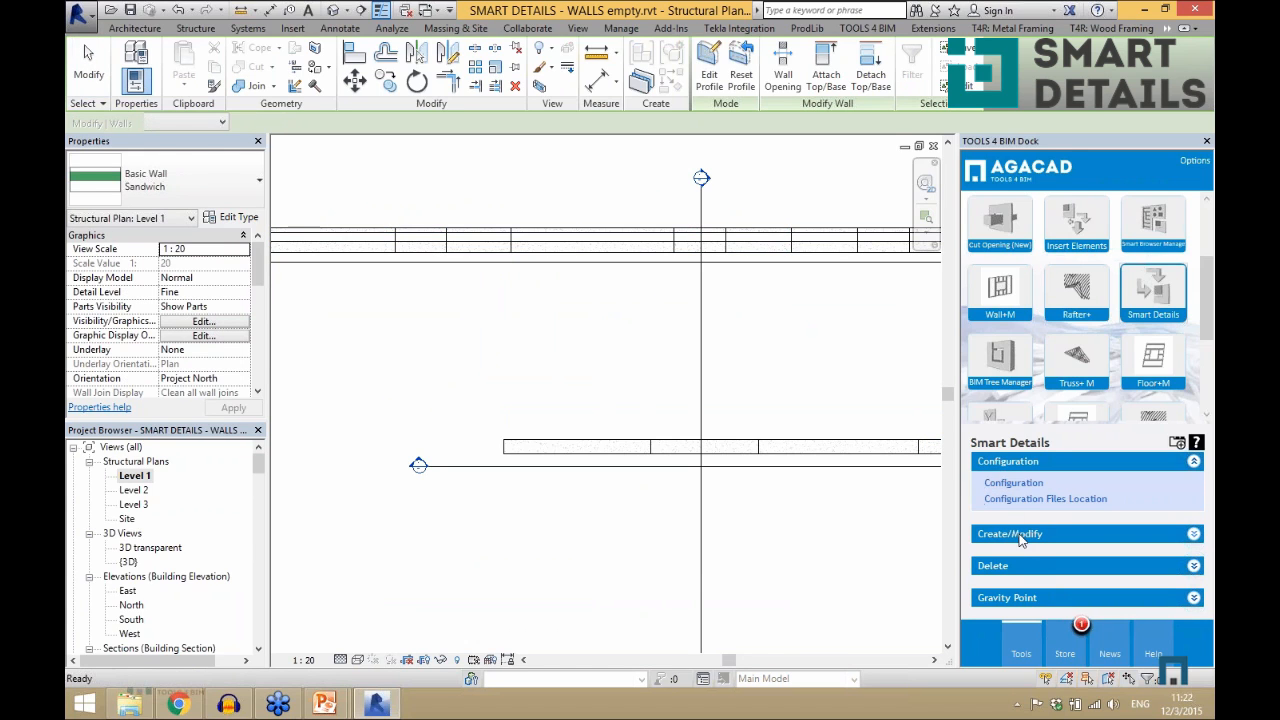
left_click(1019, 536)
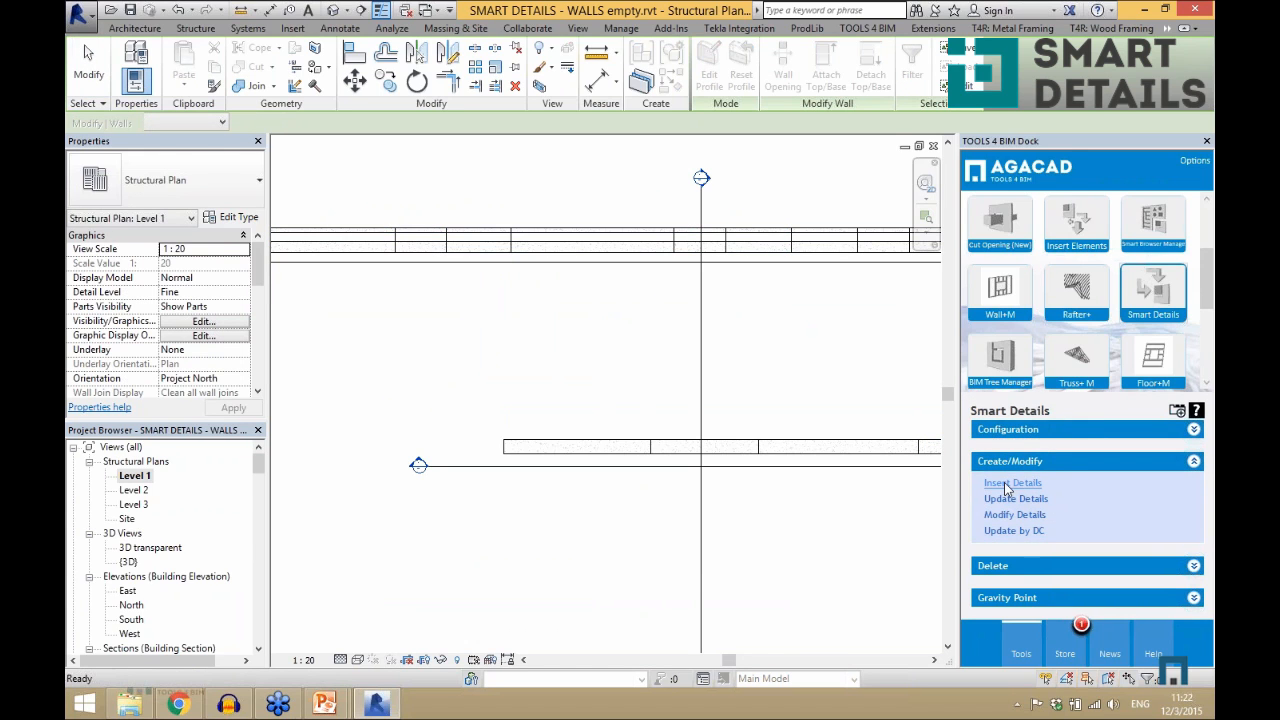
left_click(1007, 484)
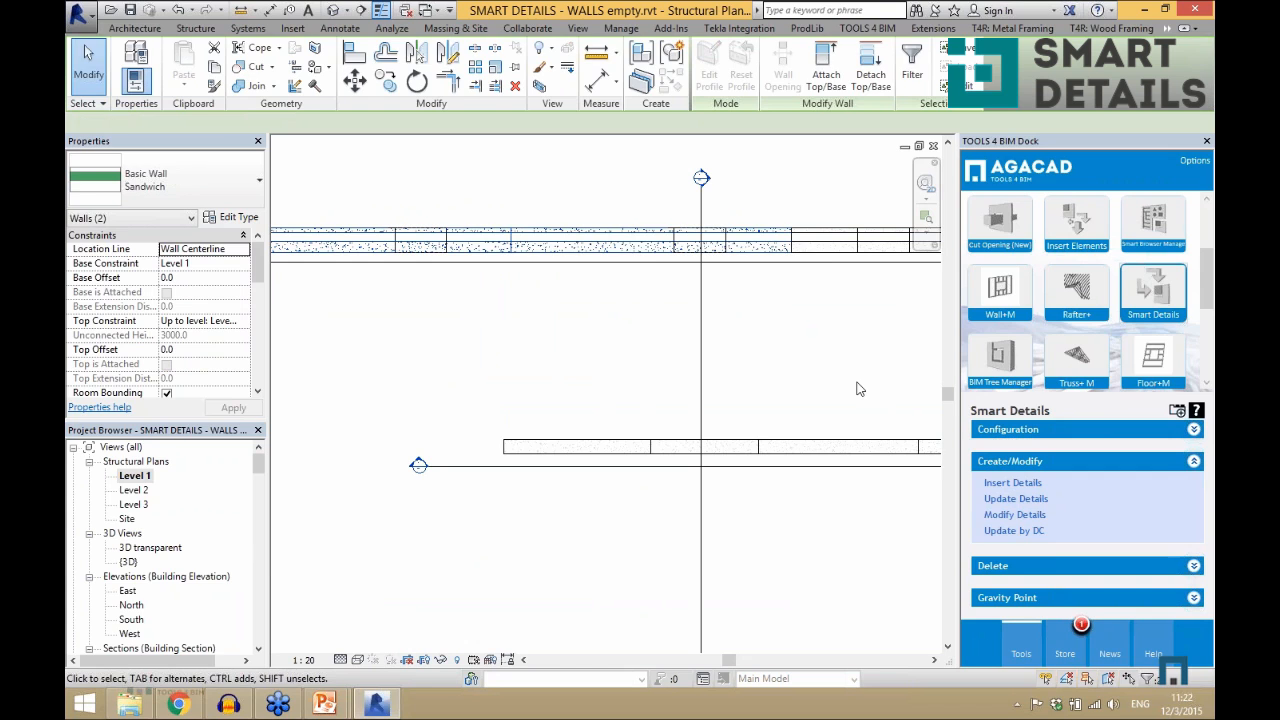
left_click(674, 287)
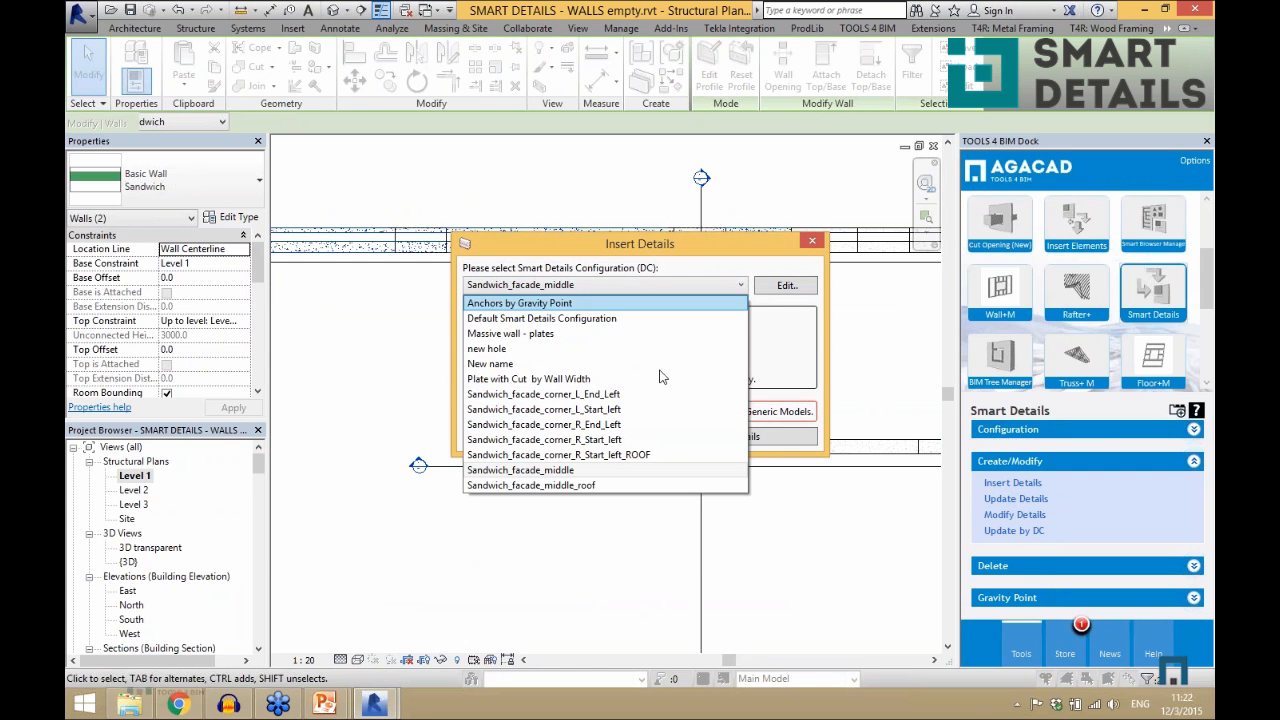
left_click(768, 360)
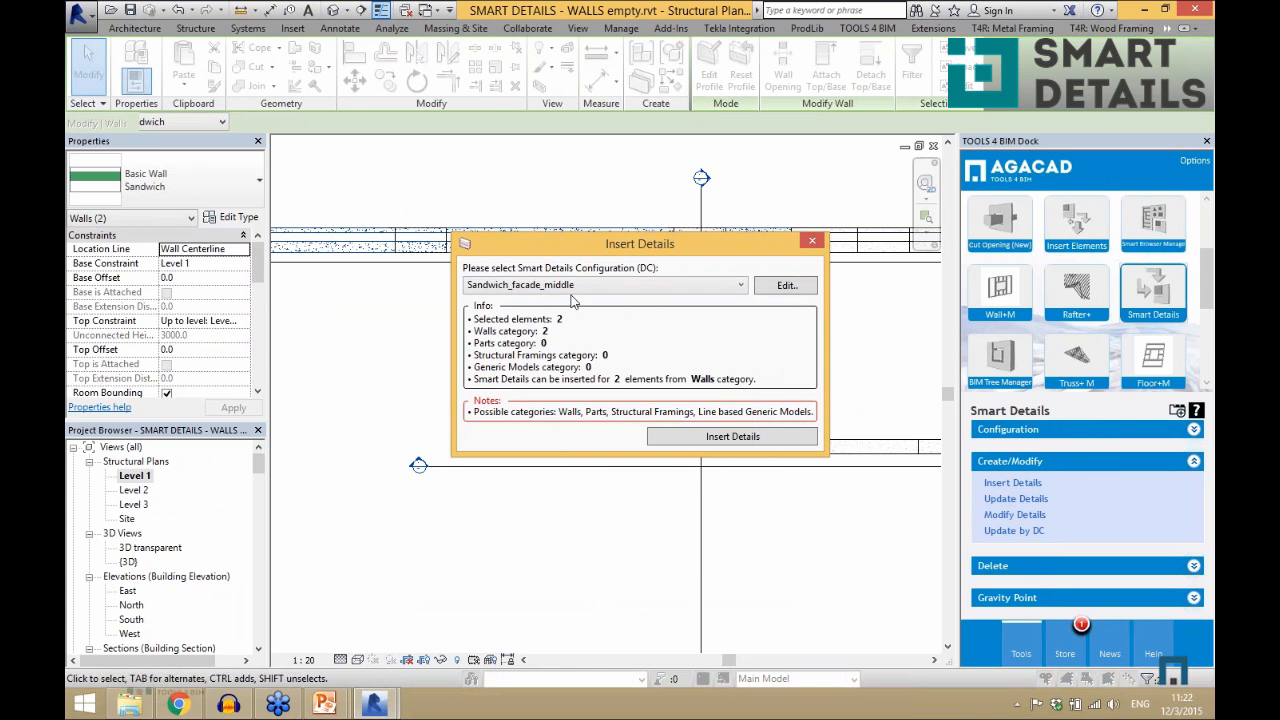
left_click(695, 442)
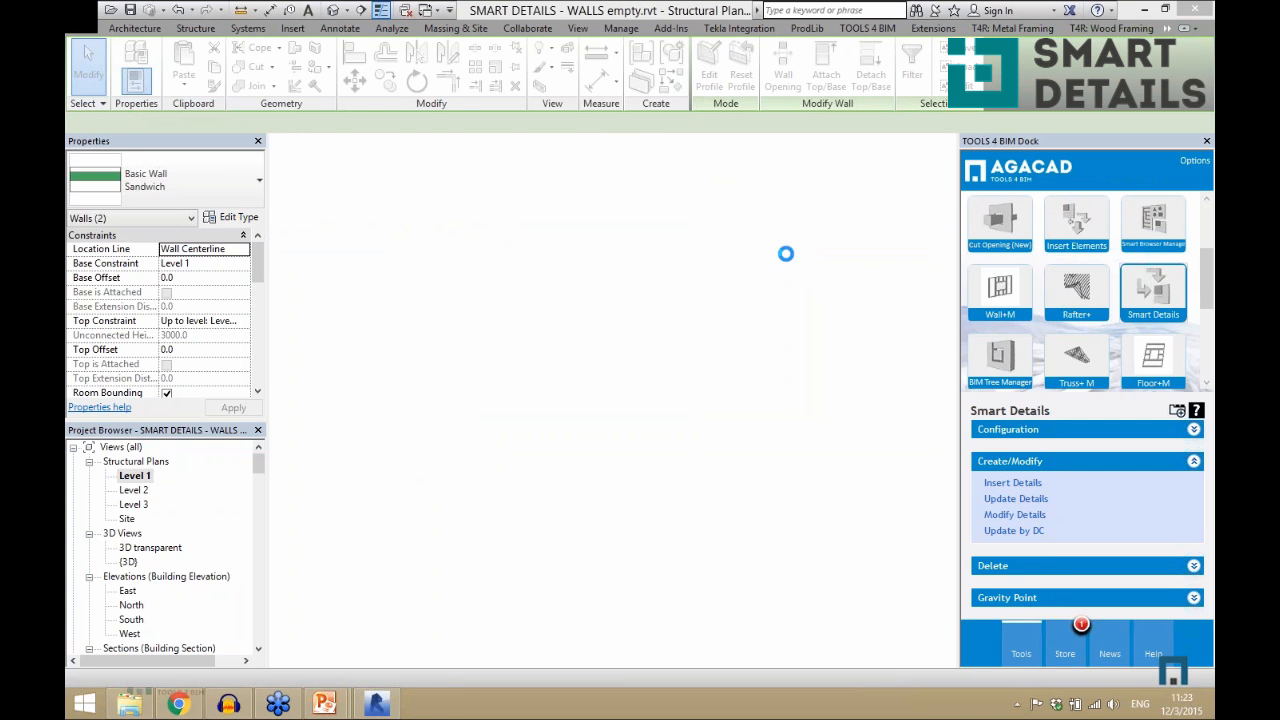
key("Escape")
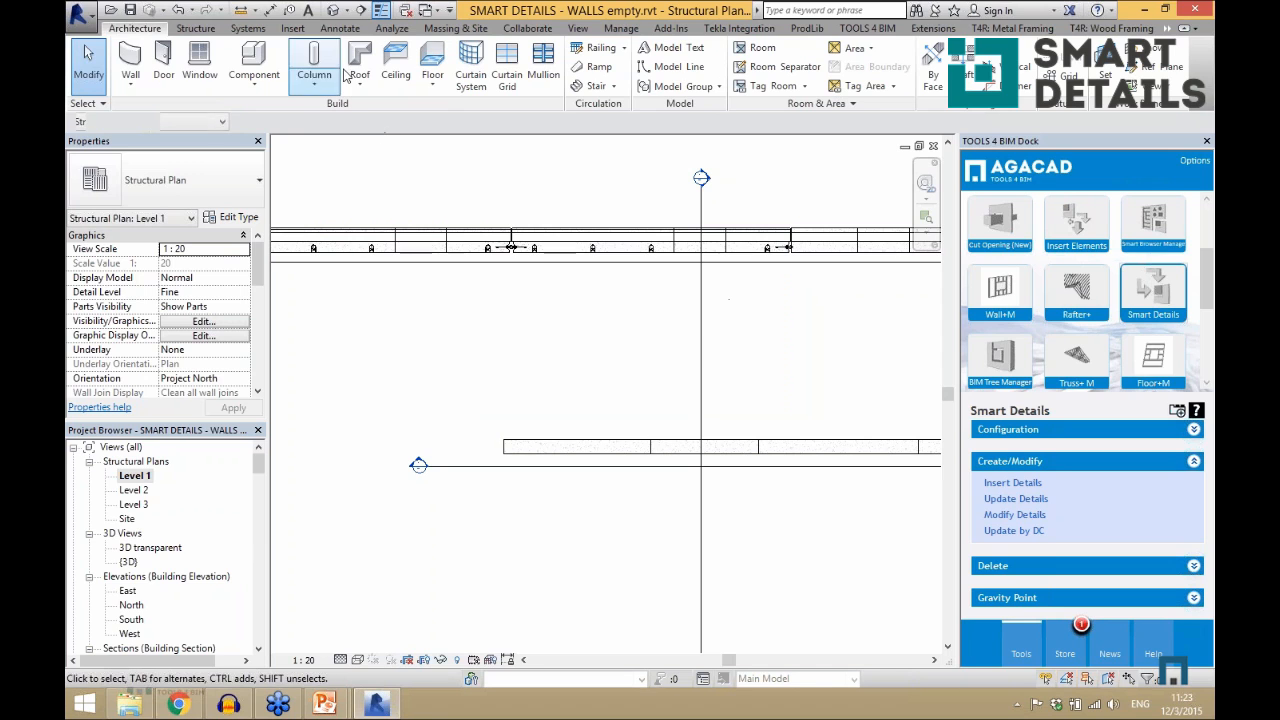
- Examine the joint between the two detailed facade walls and its sandwich end cut in plan
scroll(620, 228, "up", 4)
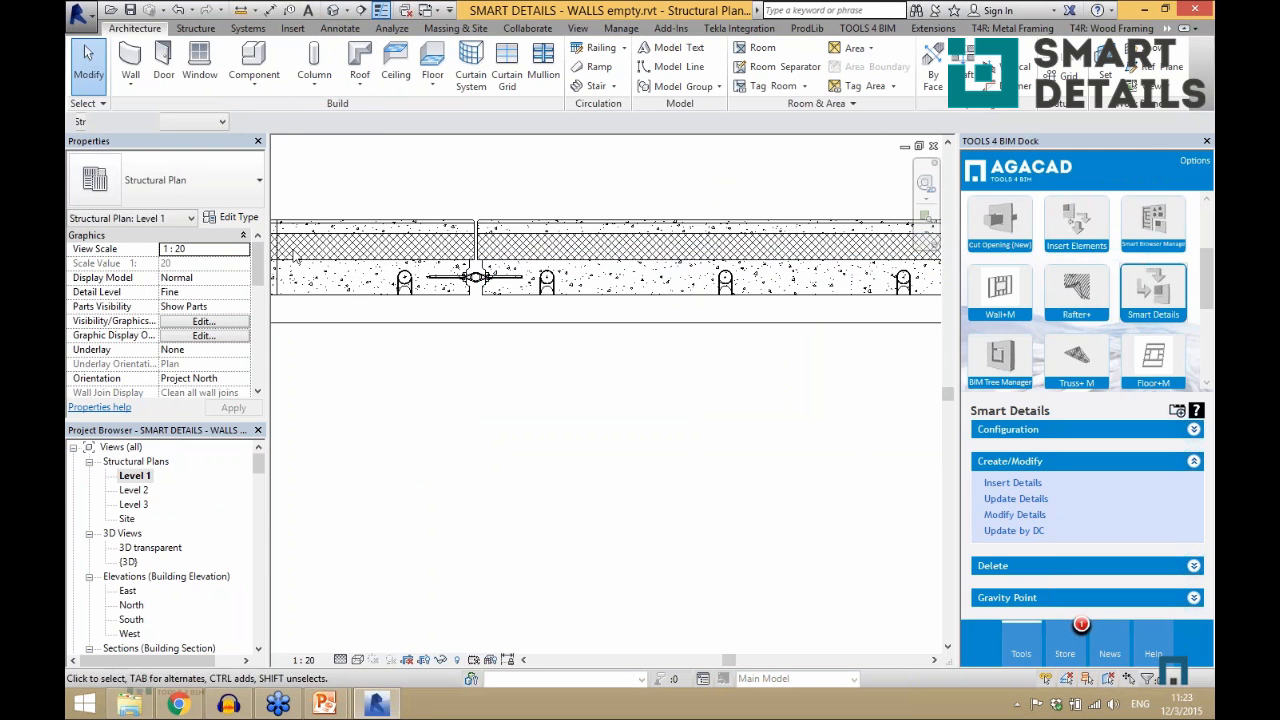
scroll(467, 243, "up", 2)
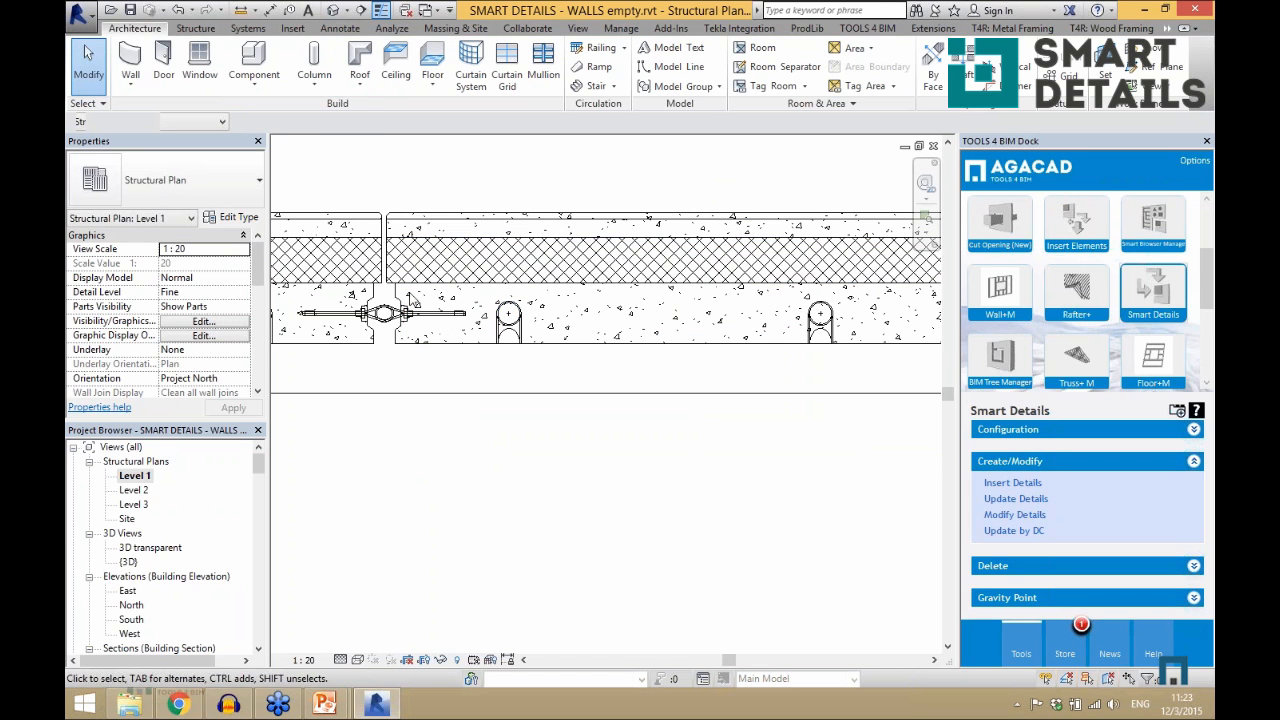
scroll(395, 175, "up", 2)
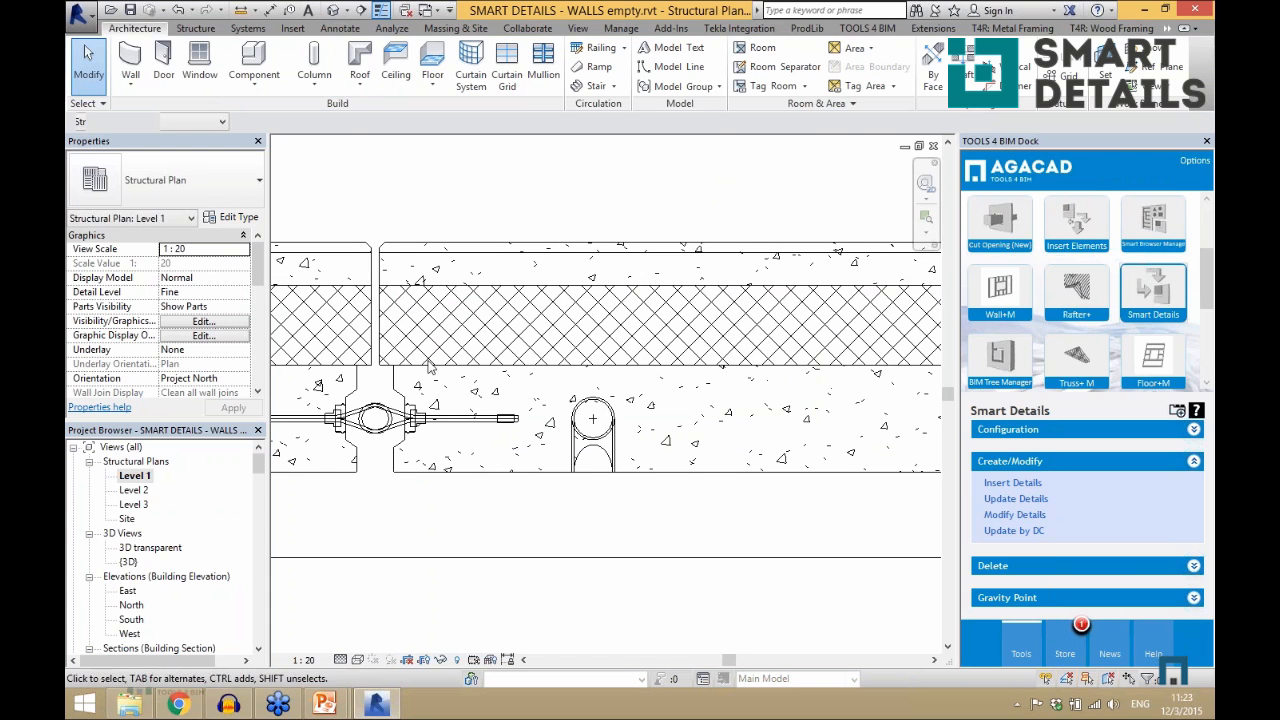
left_click(393, 397)
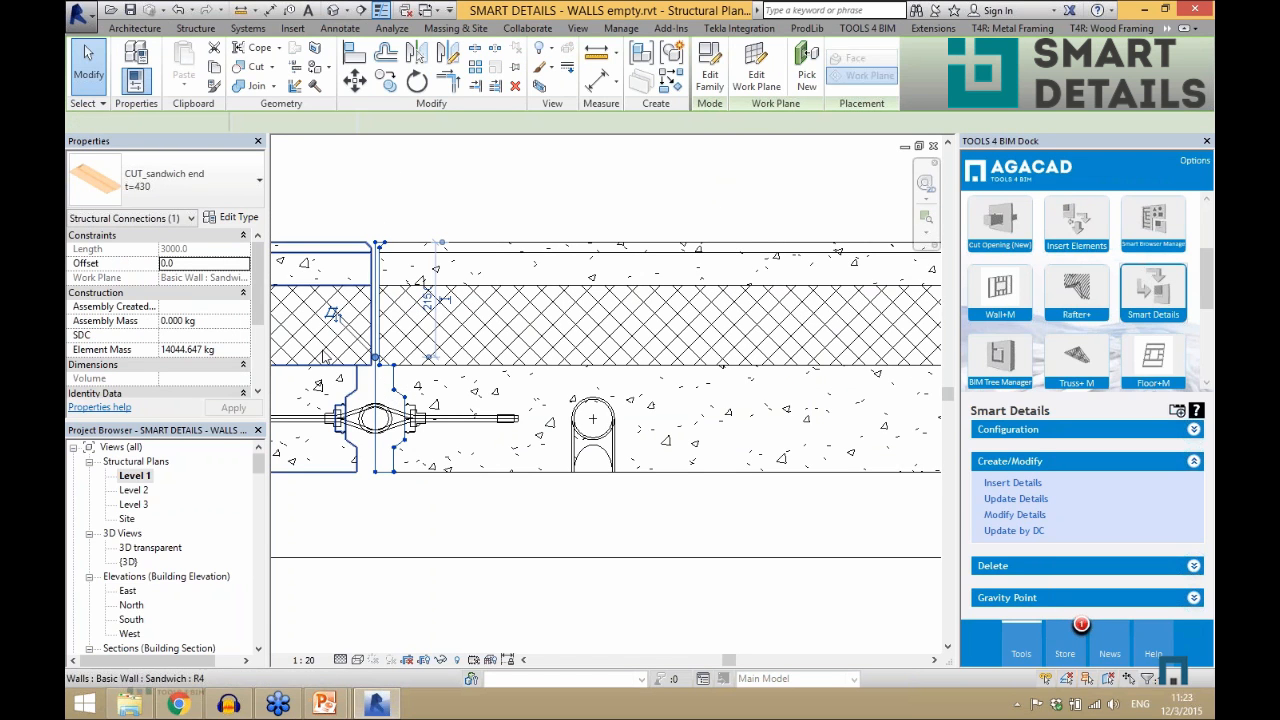
scroll(375, 380, "down", 3)
scroll(350, 368, "down", 1)
middle_click_drag(343, 366, 428, 366)
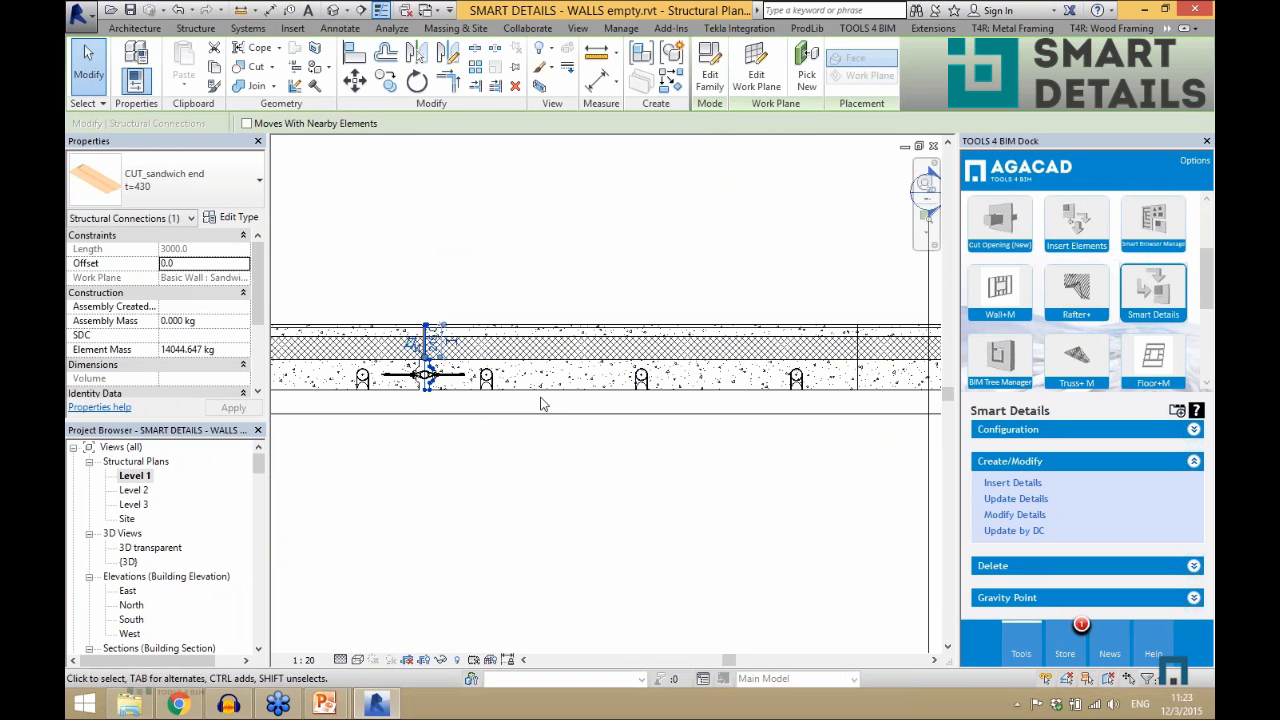
- Inspect the bottom tube and the embedded PVL 80 loop connection beside the wall joint
scroll(500, 390, "up", 2)
left_click(462, 370)
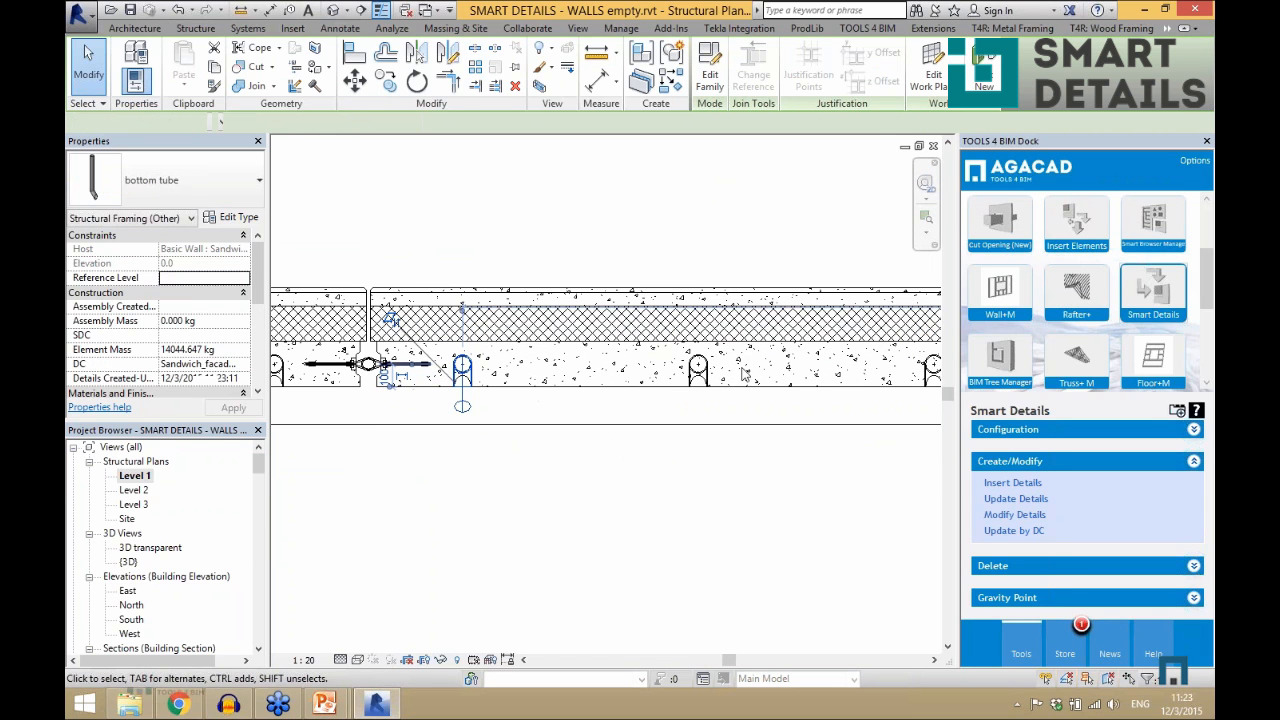
scroll(420, 372, "up", 3)
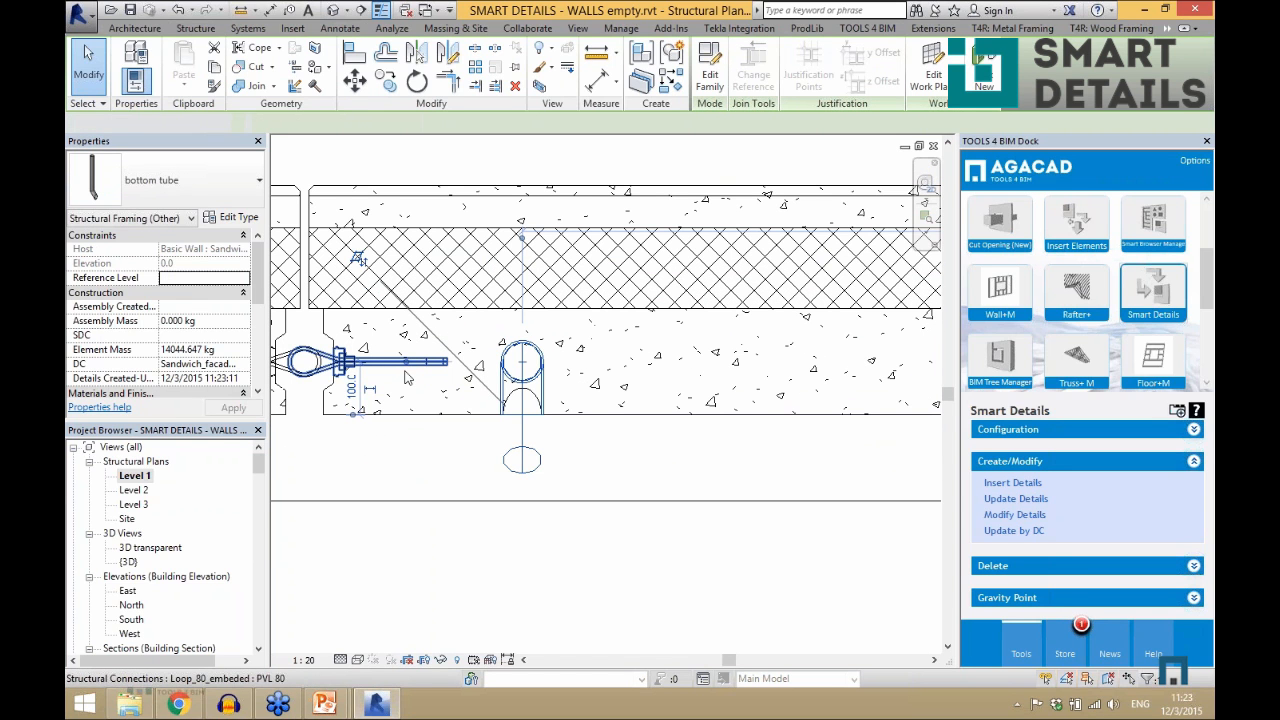
left_click(340, 362)
left_click(494, 458)
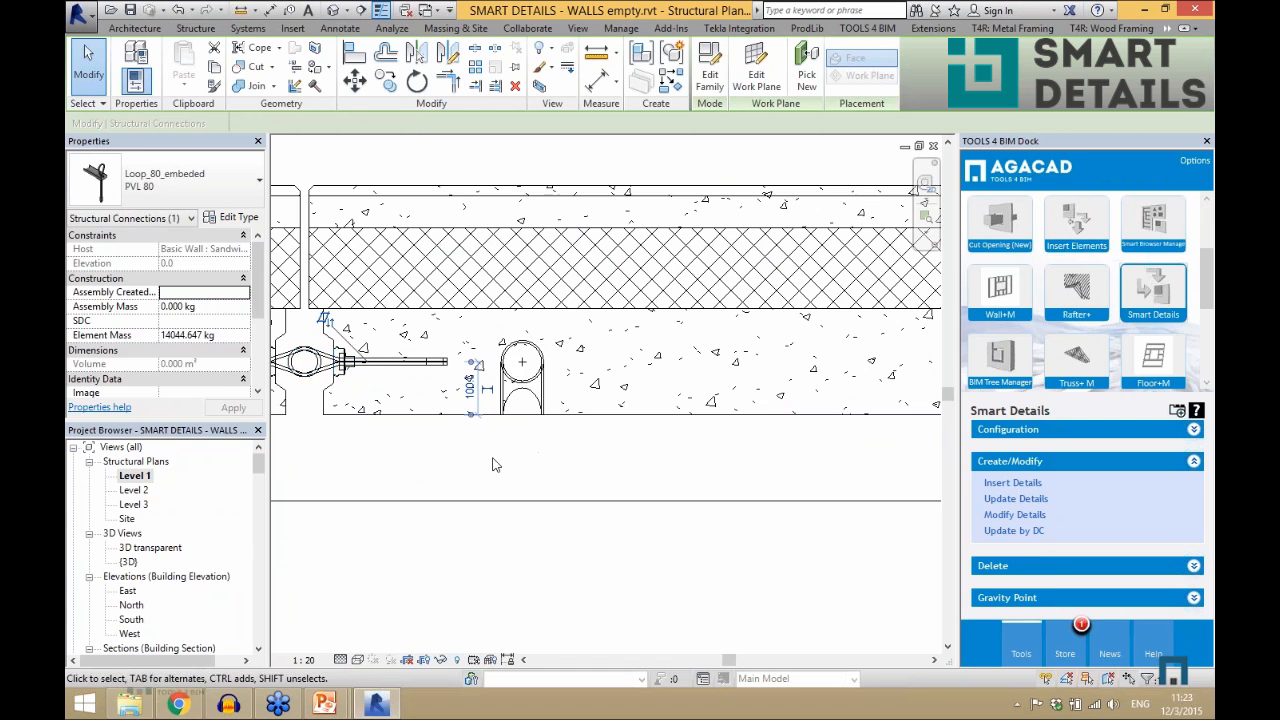
scroll(688, 396, "down", 1)
scroll(395, 322, "up", 2)
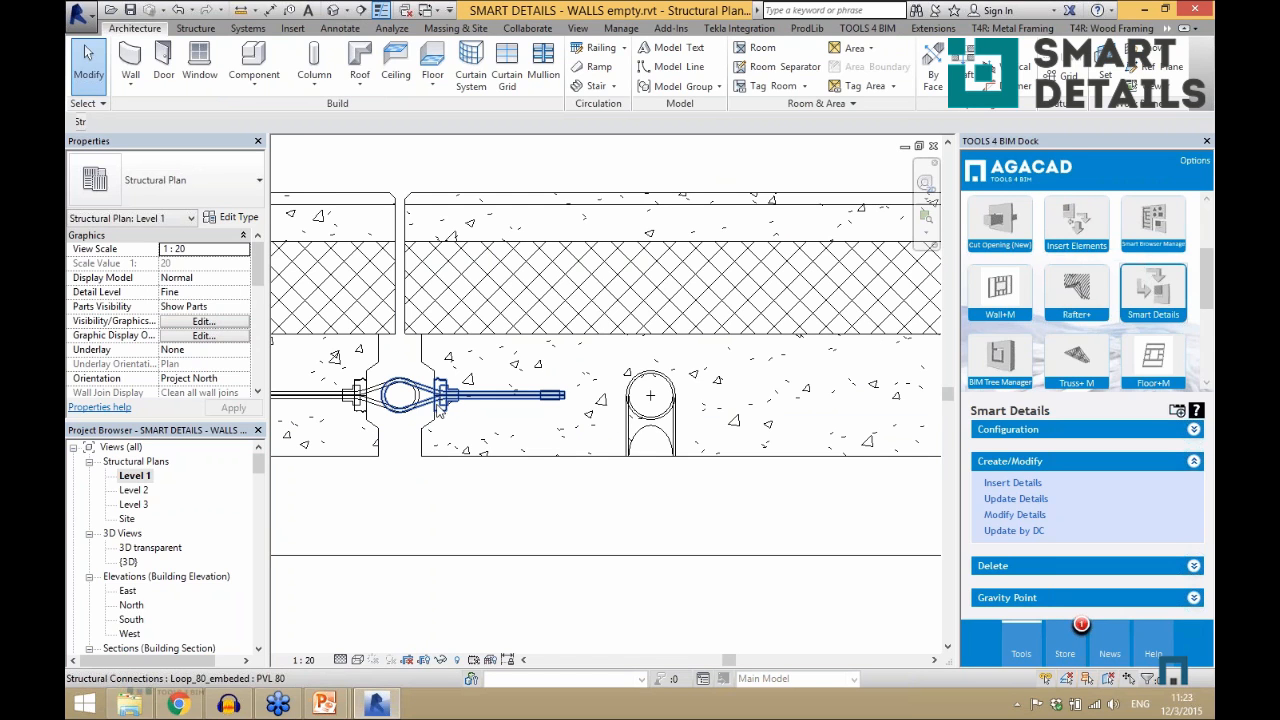
- Examine the inserted details along the second facade wall as far as its other end
scroll(355, 395, "down", 4)
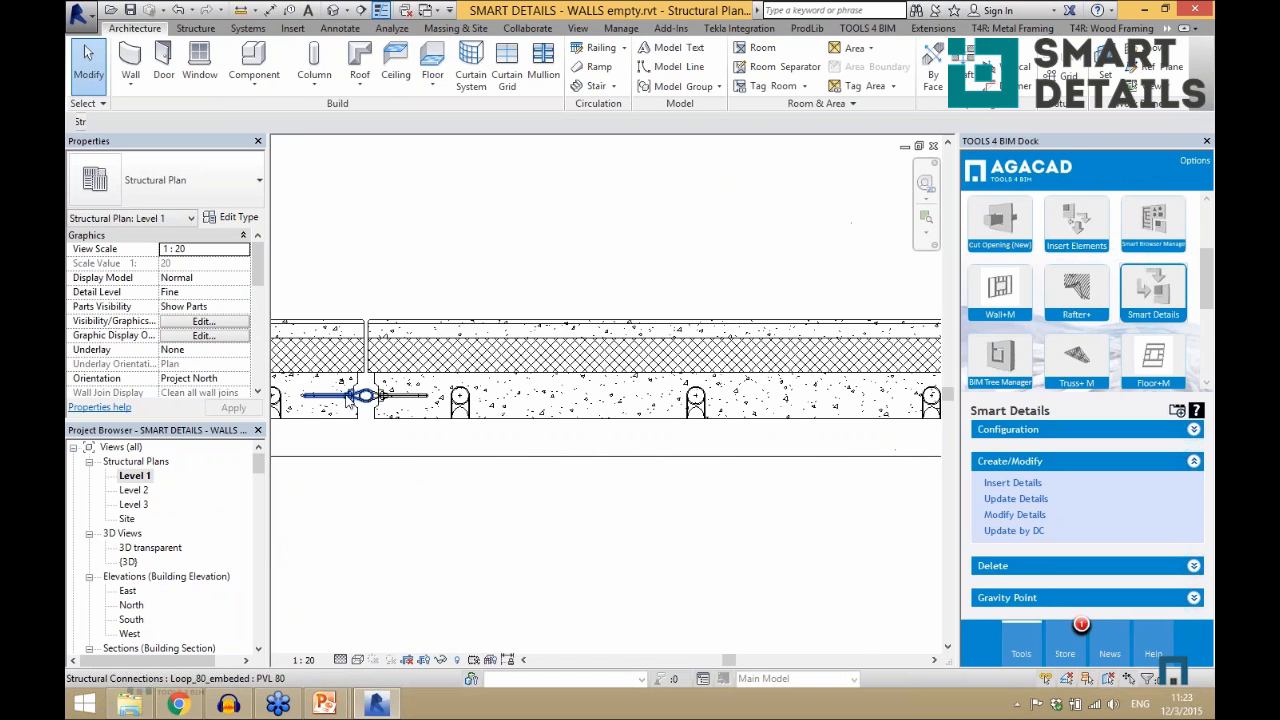
scroll(780, 435, "up", 1)
scroll(752, 408, "down", 5)
middle_click_drag(846, 425, 741, 420)
scroll(788, 420, "up", 3)
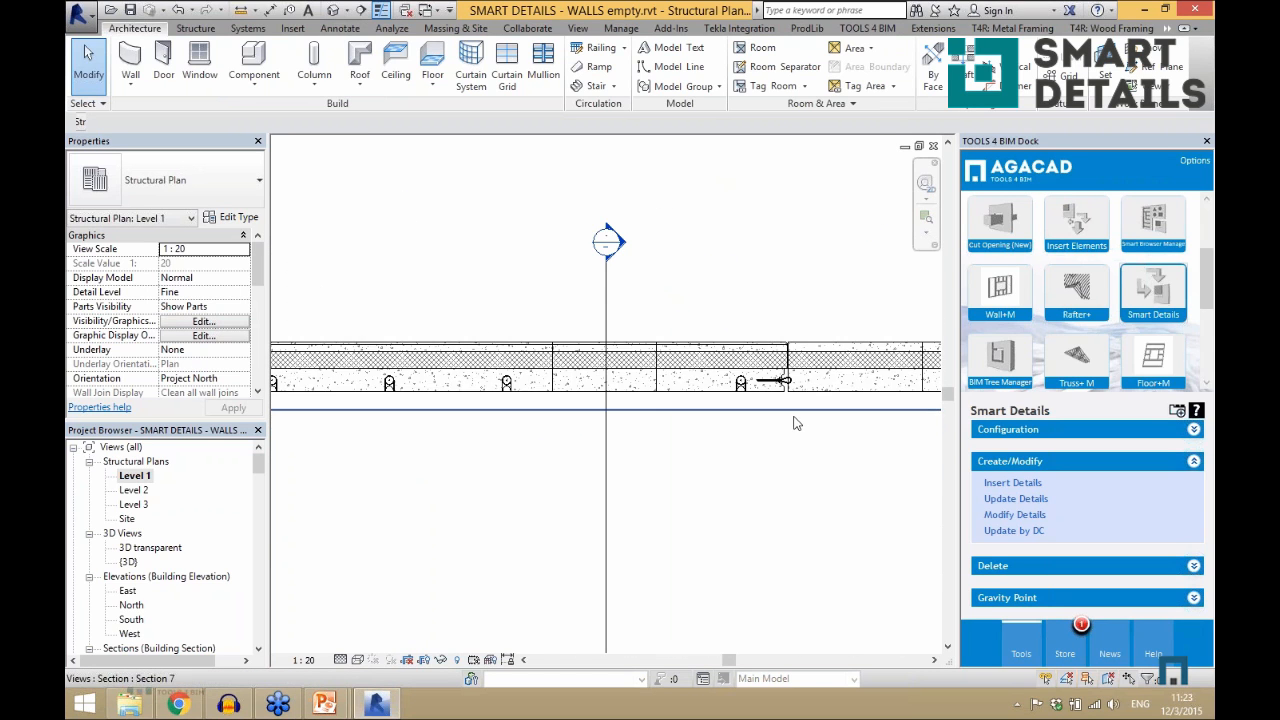
- Open Section 9 and inspect the fillet cut and the slab bearing cut at the facade wall's Level 2 joint
double_click(792, 411)
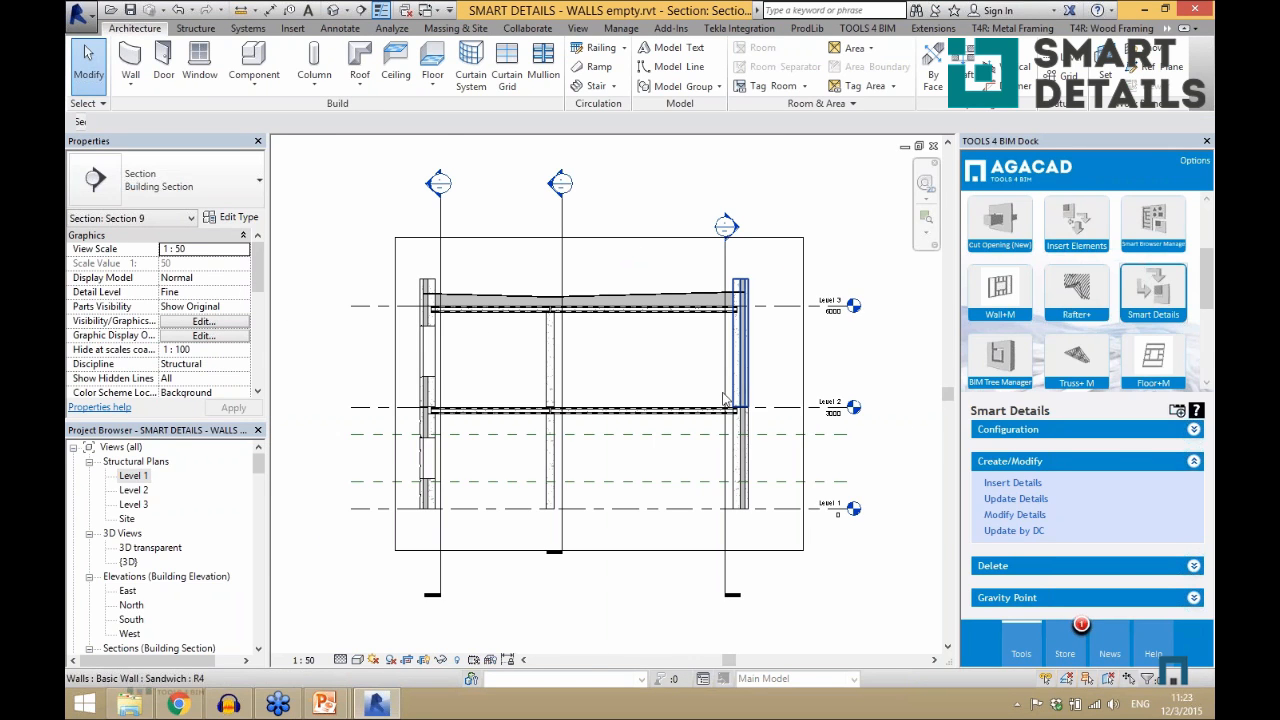
scroll(431, 486, "up", 6)
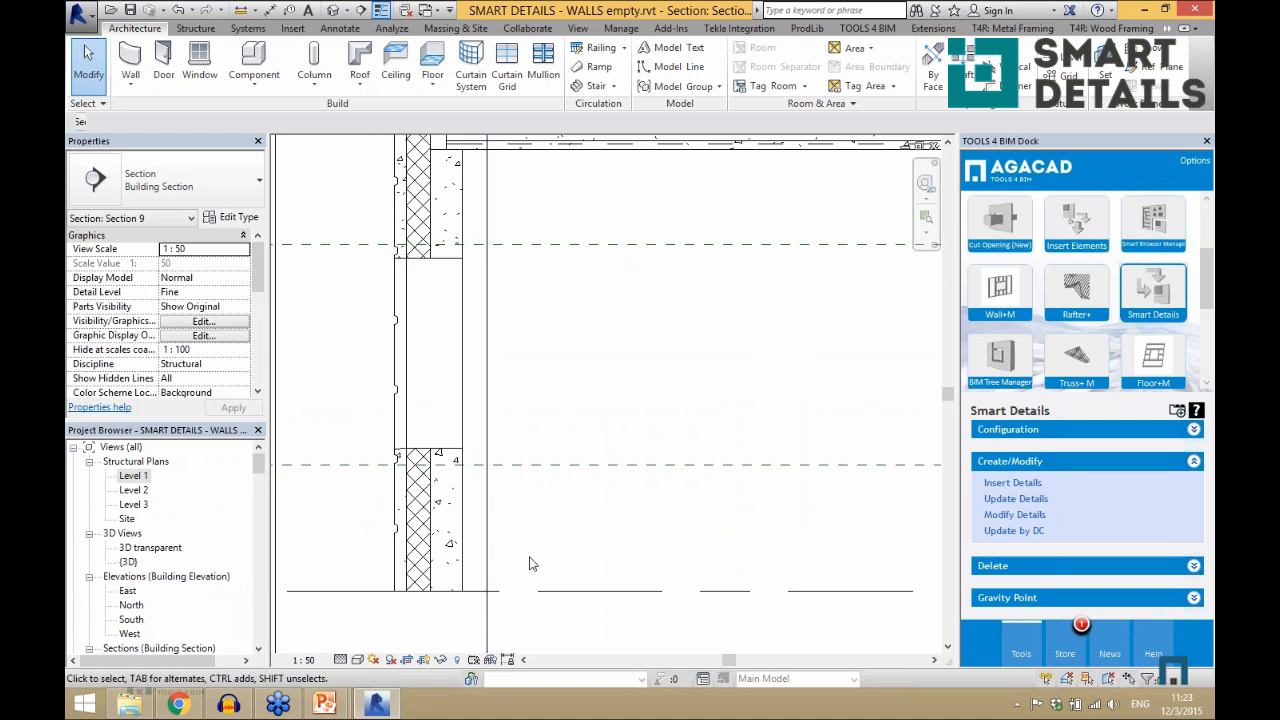
scroll(390, 310, "up", 5)
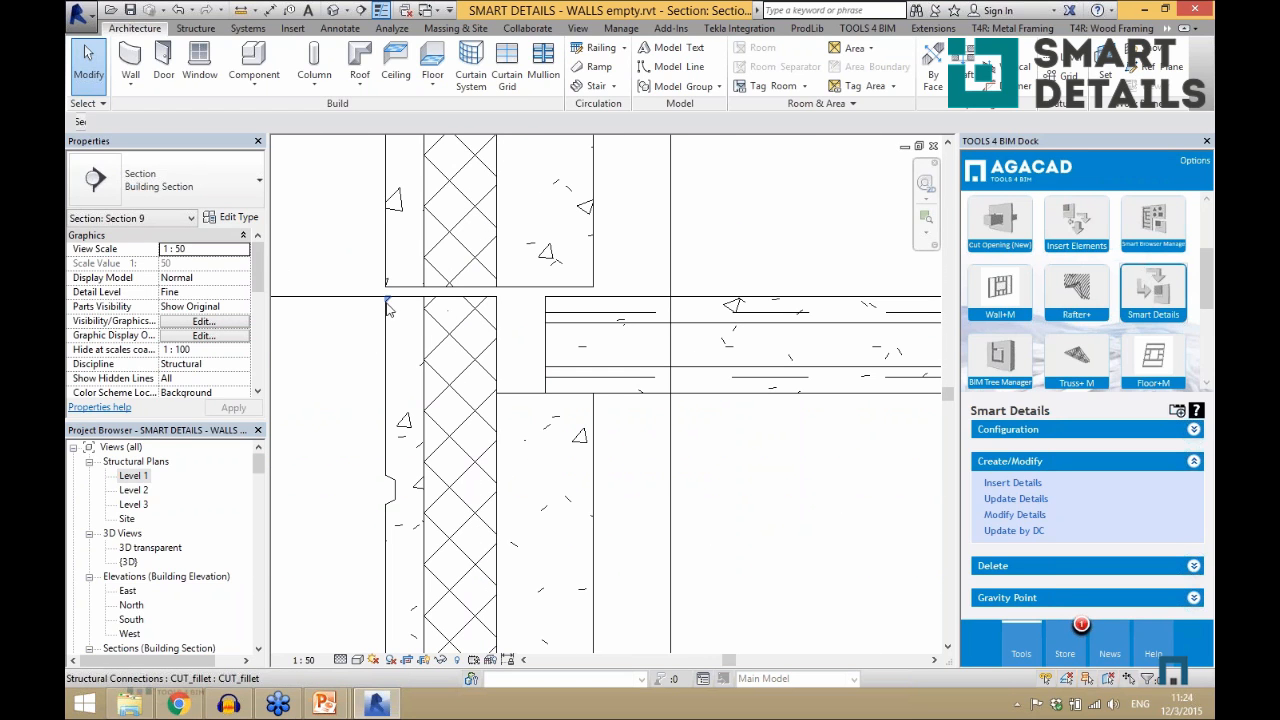
left_click(389, 310)
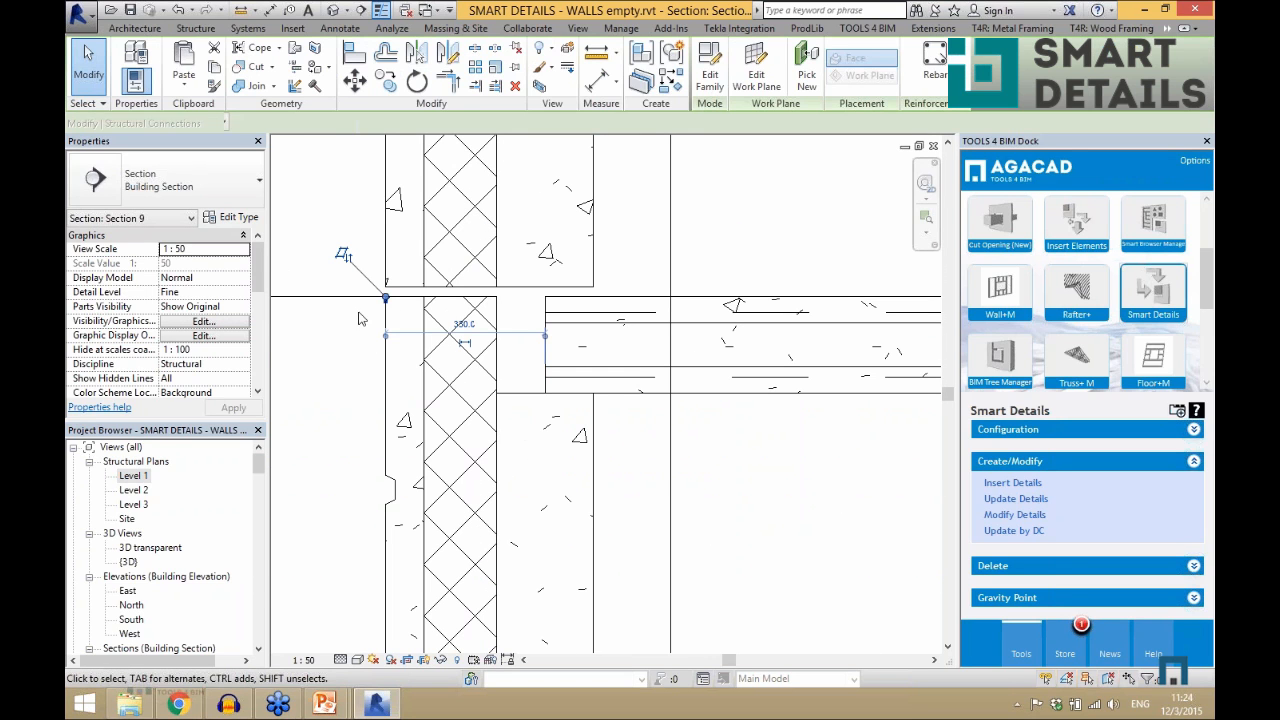
left_click(525, 392)
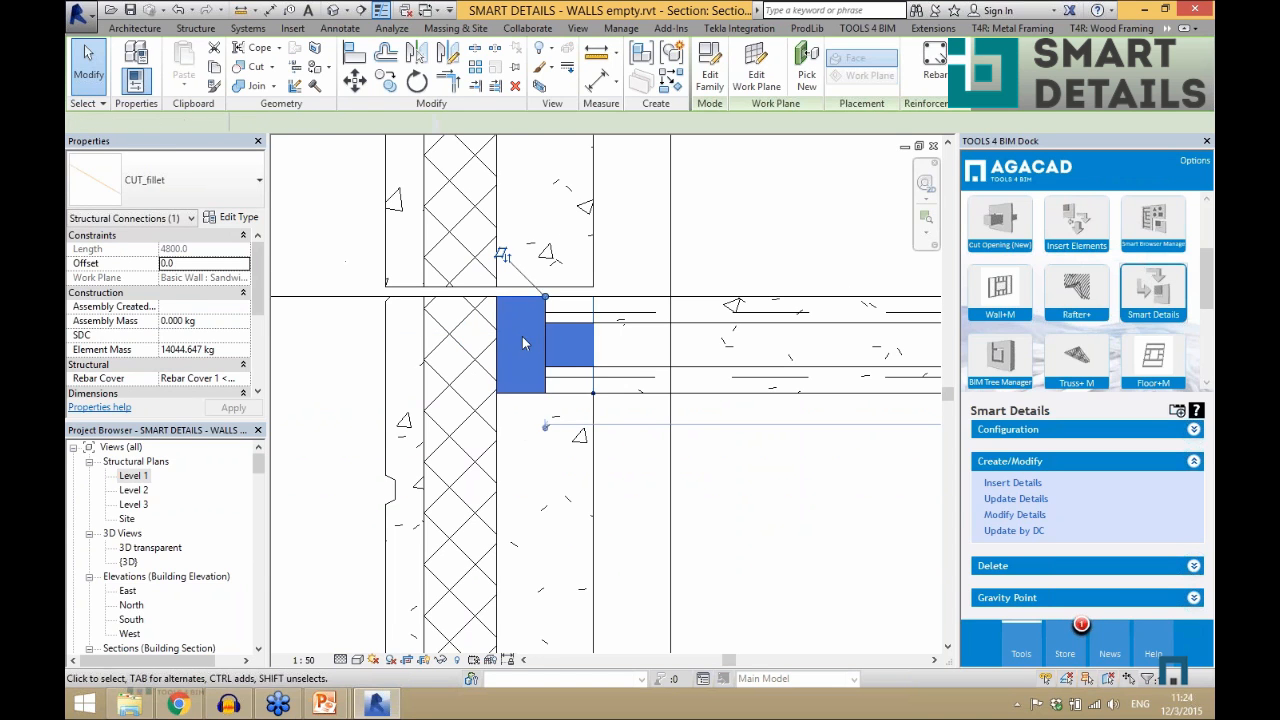
left_click(523, 343)
left_click(620, 448)
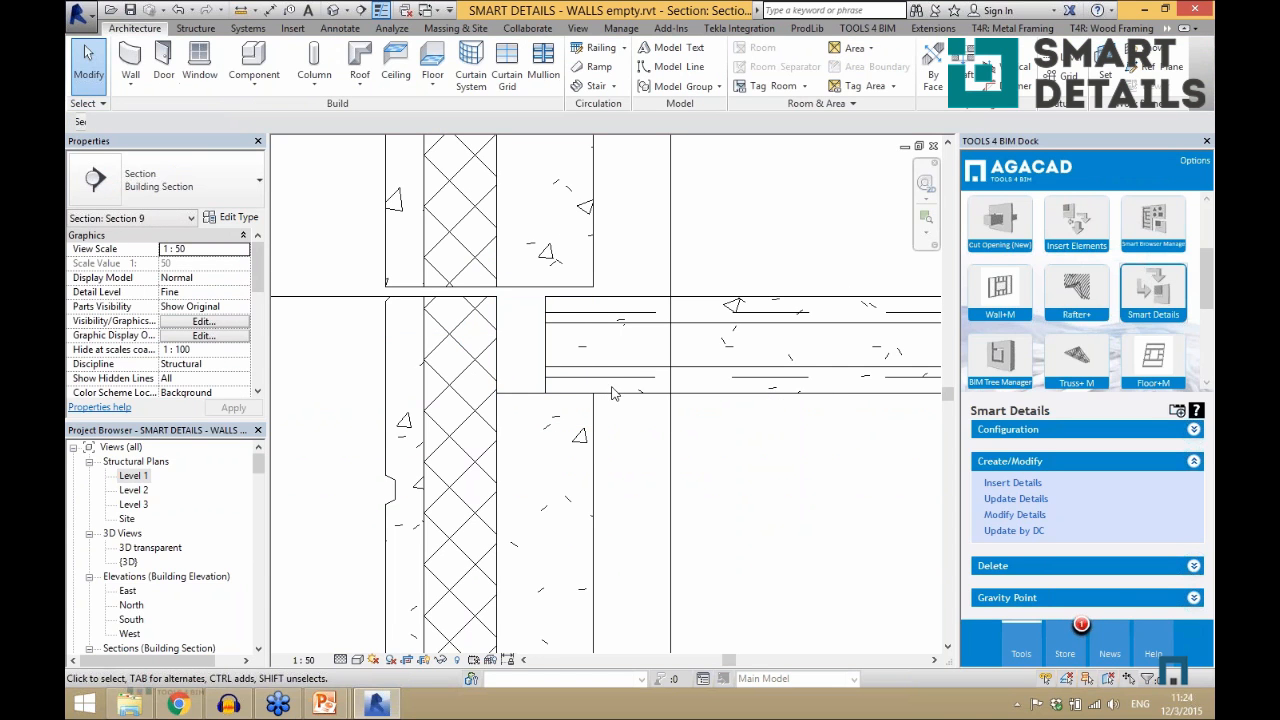
- Inspect the 60x20 trapeze cuts along the outer face of the Level 1 facade wall, above and below the window opening
scroll(407, 280, "down", 3)
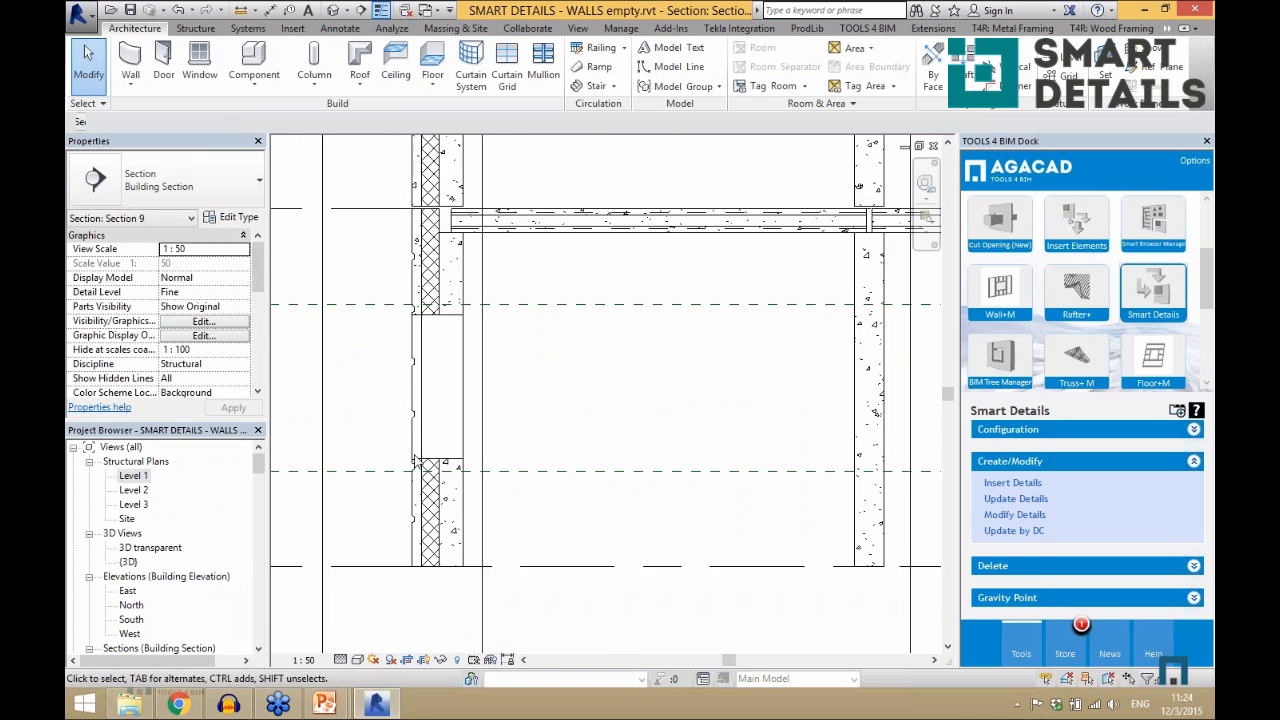
scroll(400, 430, "up", 5)
scroll(400, 430, "down", 3)
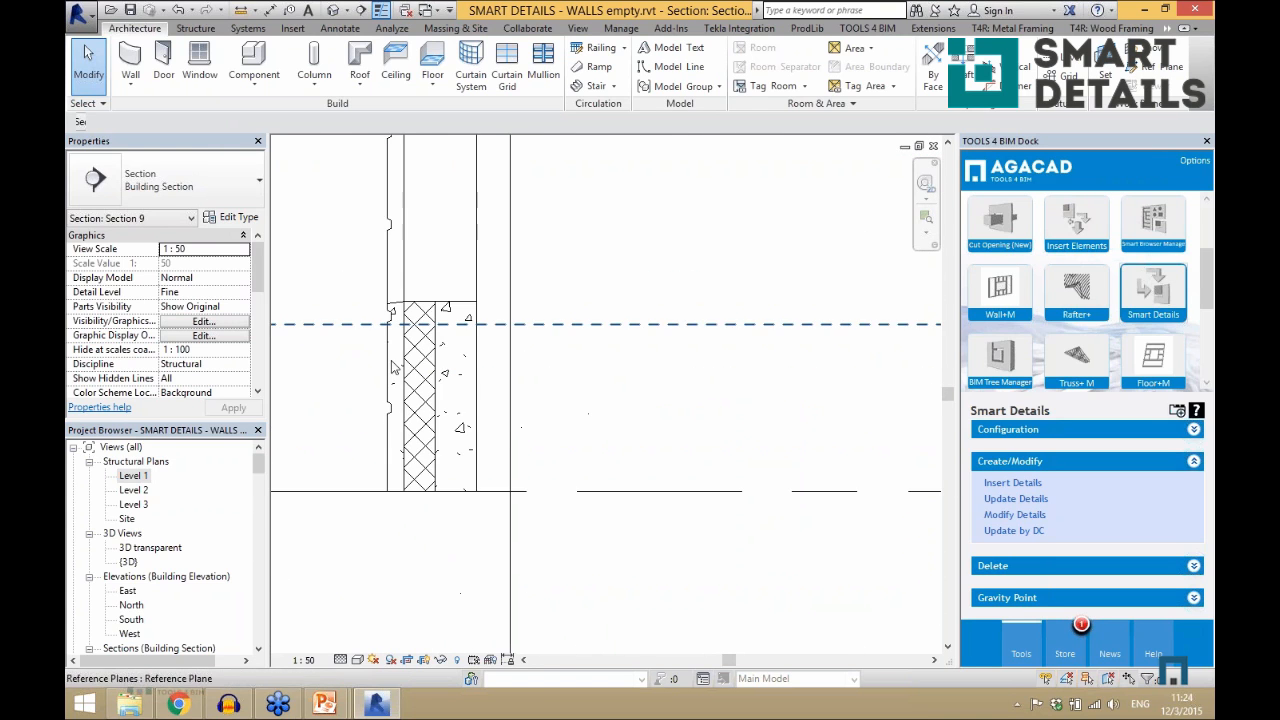
left_click(402, 406)
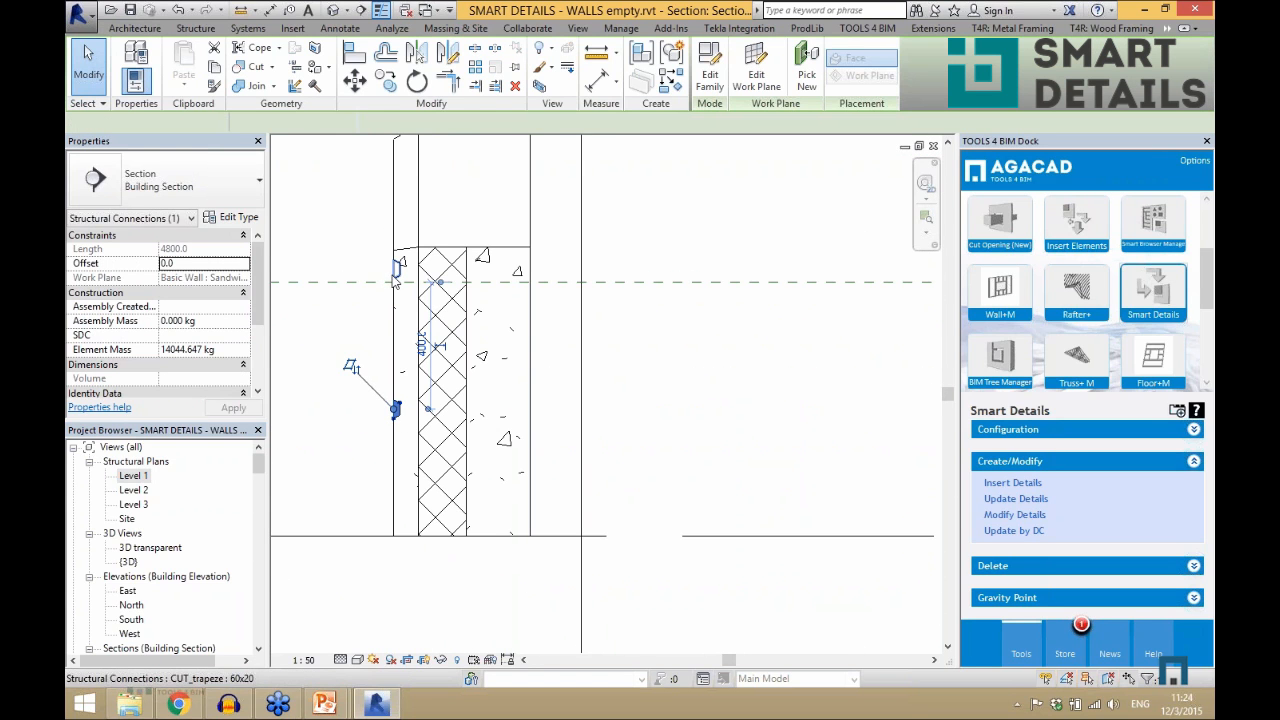
left_click(395, 272)
scroll(418, 428, "down", 3)
scroll(388, 243, "up", 2)
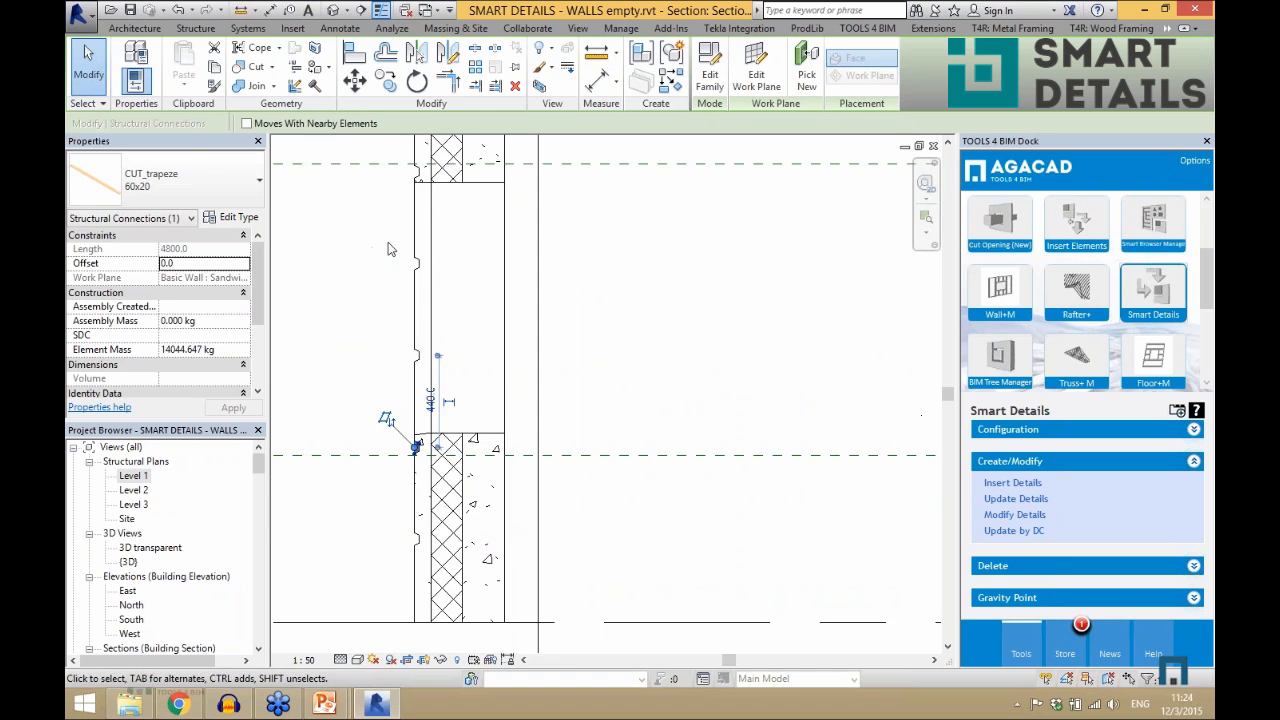
scroll(418, 400, "down", 2)
scroll(388, 144, "up", 2)
scroll(387, 143, "up", 1)
left_click(391, 221)
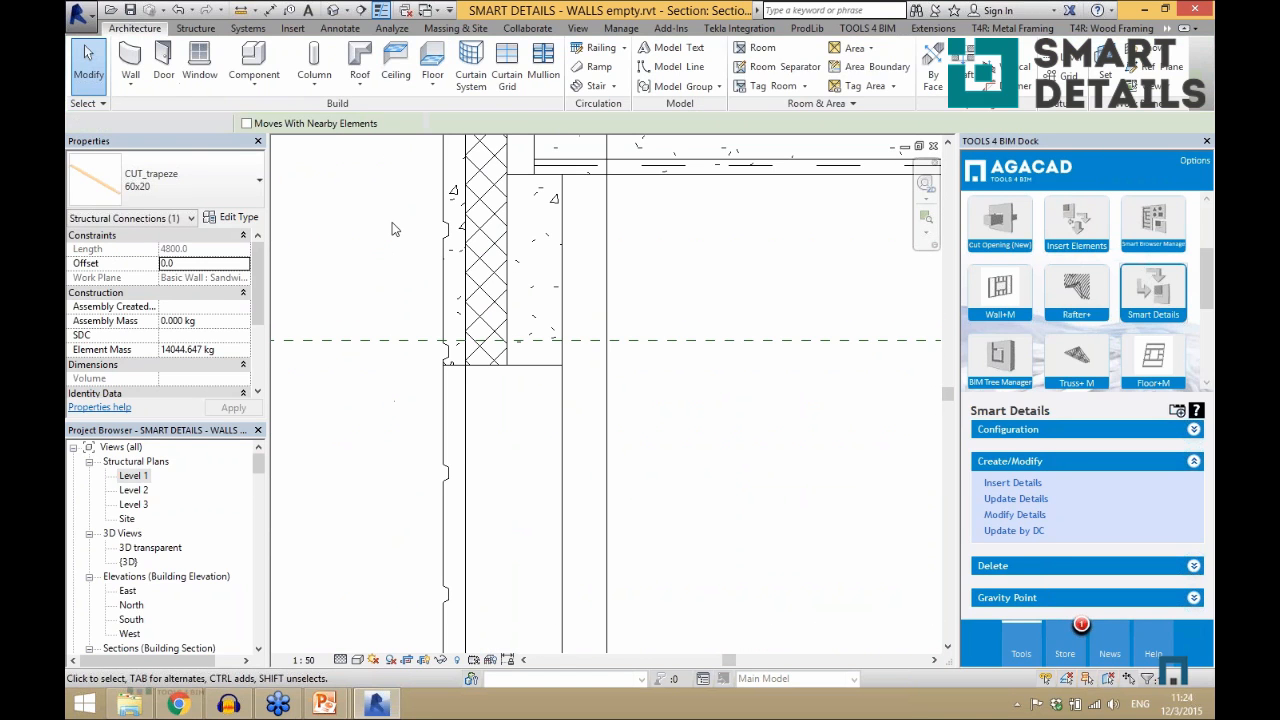
scroll(424, 238, "down", 5)
scroll(427, 243, "down", 2)
scroll(540, 361, "up", 1)
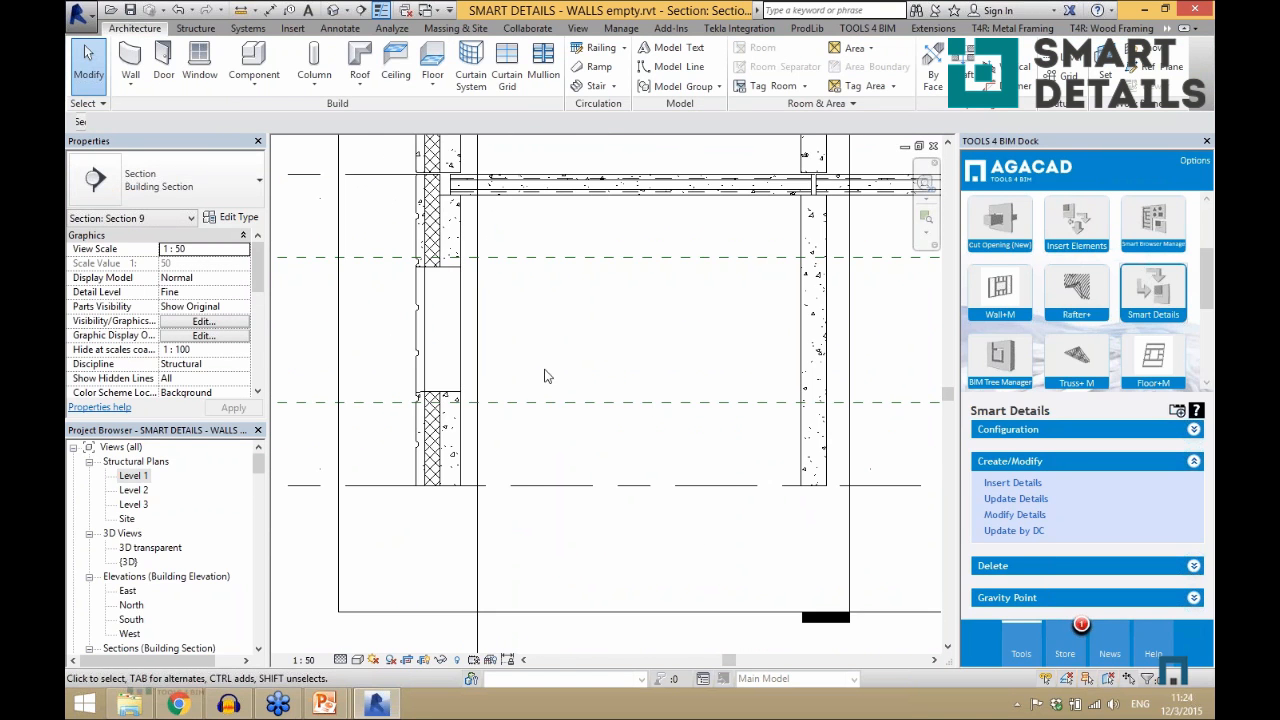
- Dismiss the save reminder without saving the project and open the {3D} view
scroll(464, 470, "down", 3)
scroll(502, 322, "up", 3)
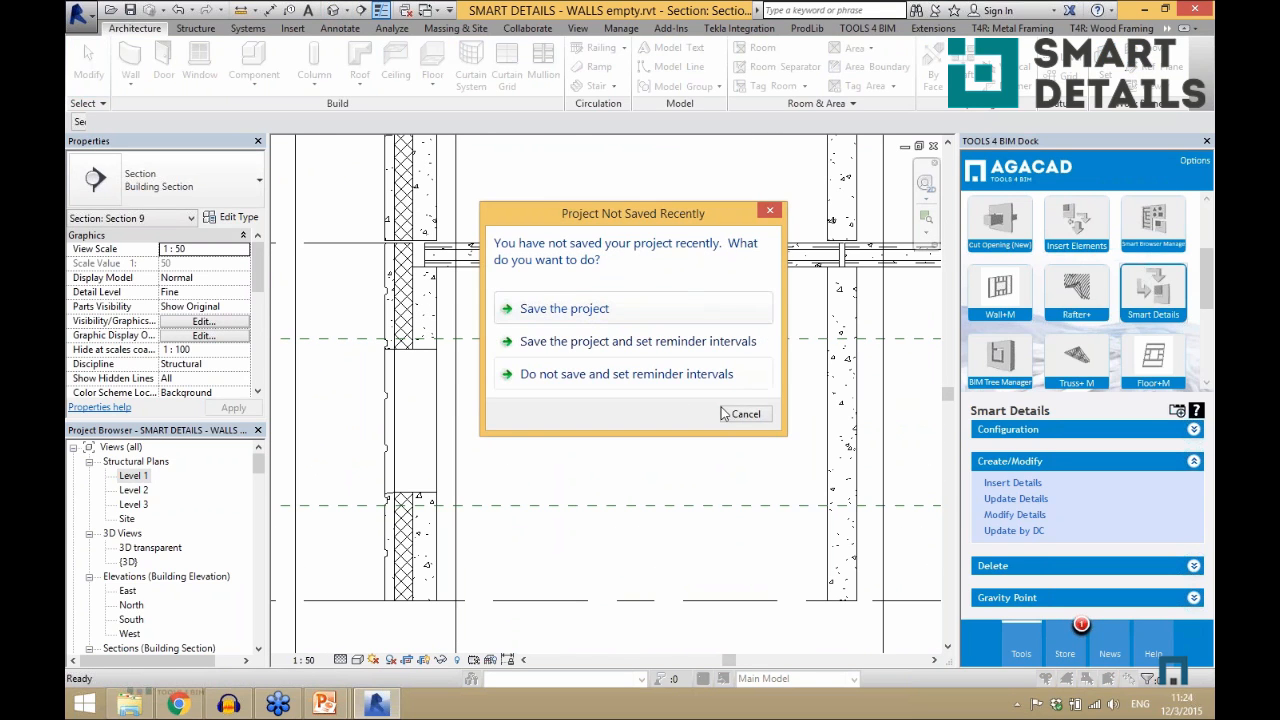
left_click(735, 412)
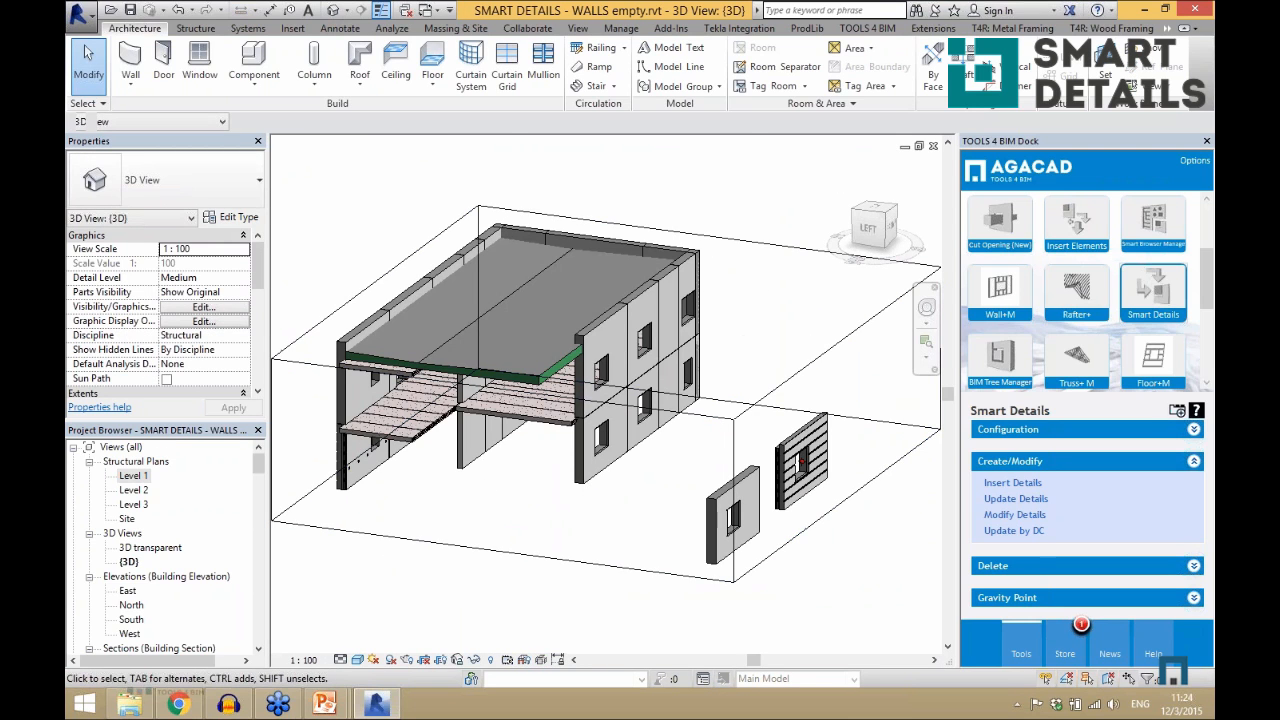
- Open the 3D transparent view and examine the tubes and trapeze cuts inside the detailed Level 1 facade walls
double_click(160, 547)
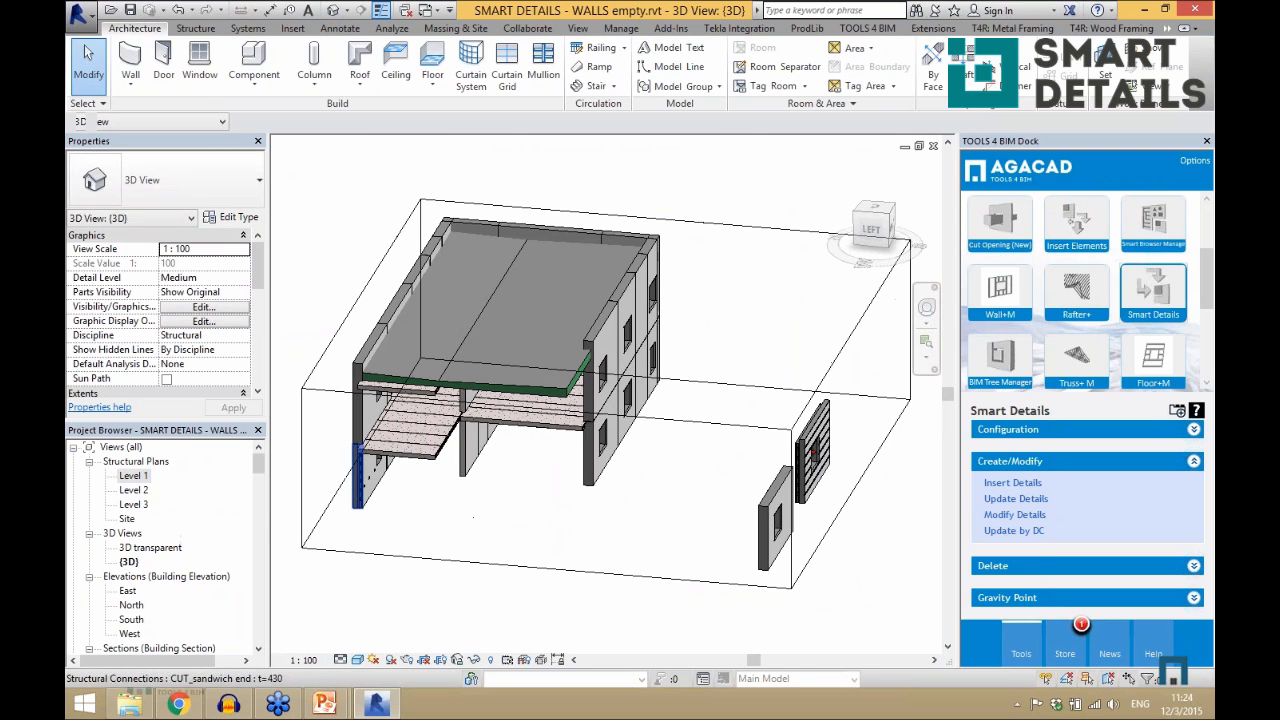
middle_click_drag(517, 434, 738, 416, "shift")
left_click(739, 410)
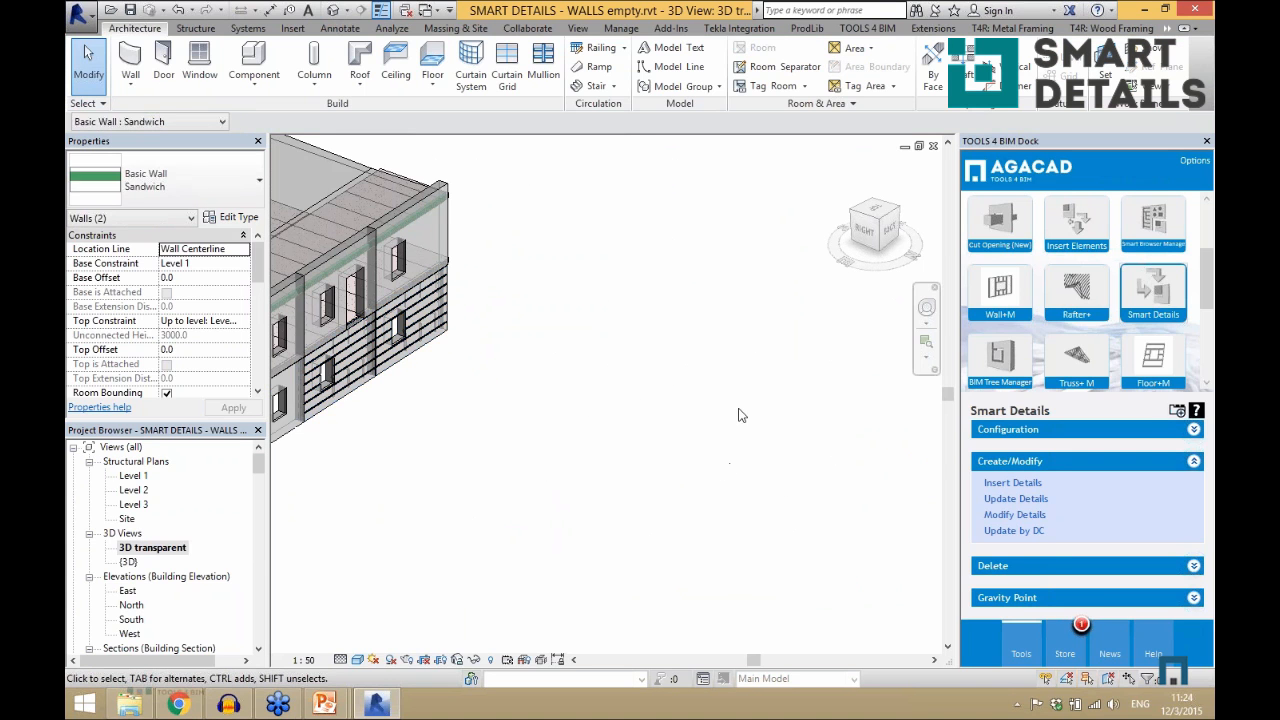
scroll(739, 410, "down", 1)
scroll(335, 366, "up", 5)
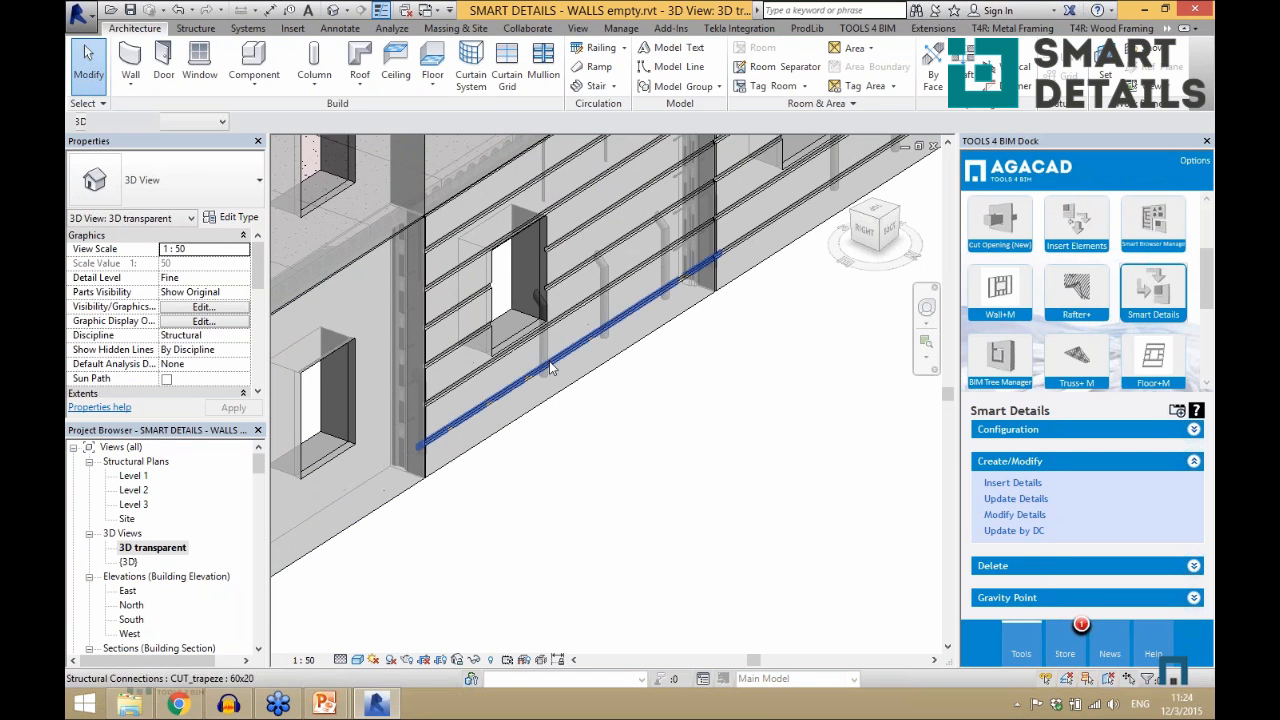
middle_click_drag(616, 421, 594, 424, "shift")
left_click(610, 465)
scroll(525, 412, "down", 2)
scroll(615, 315, "up", 1)
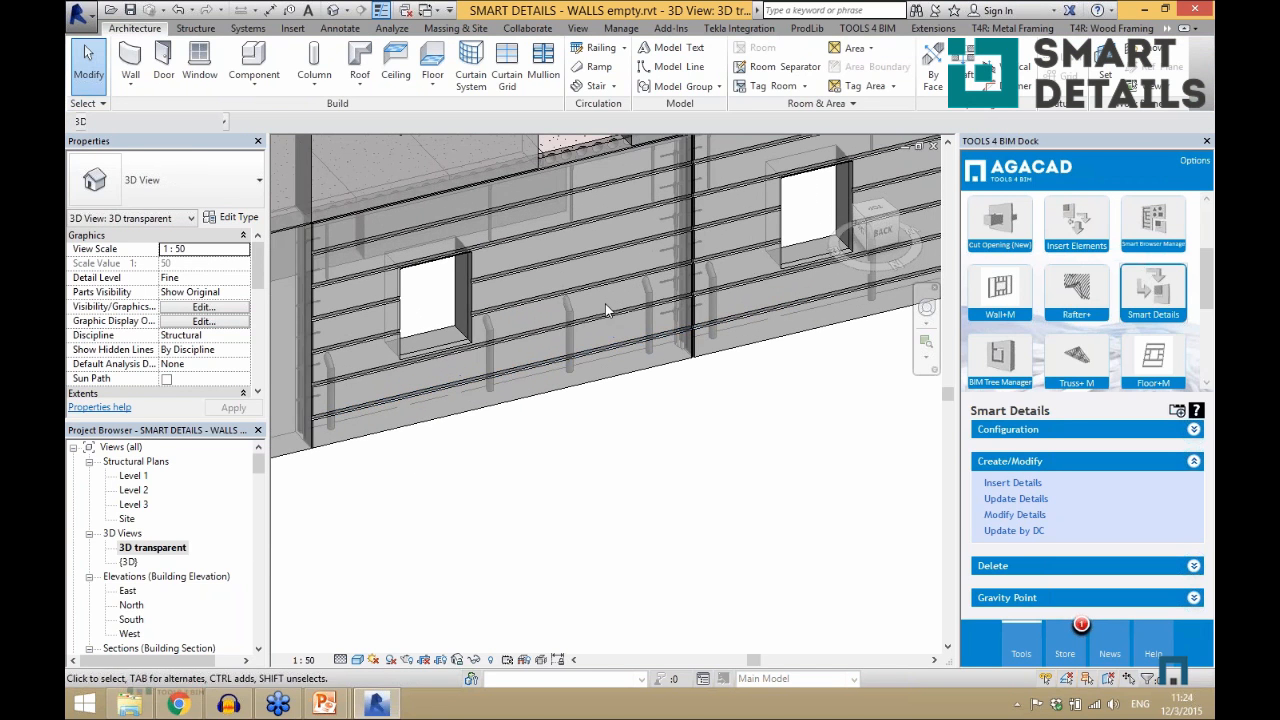
scroll(578, 322, "up", 1)
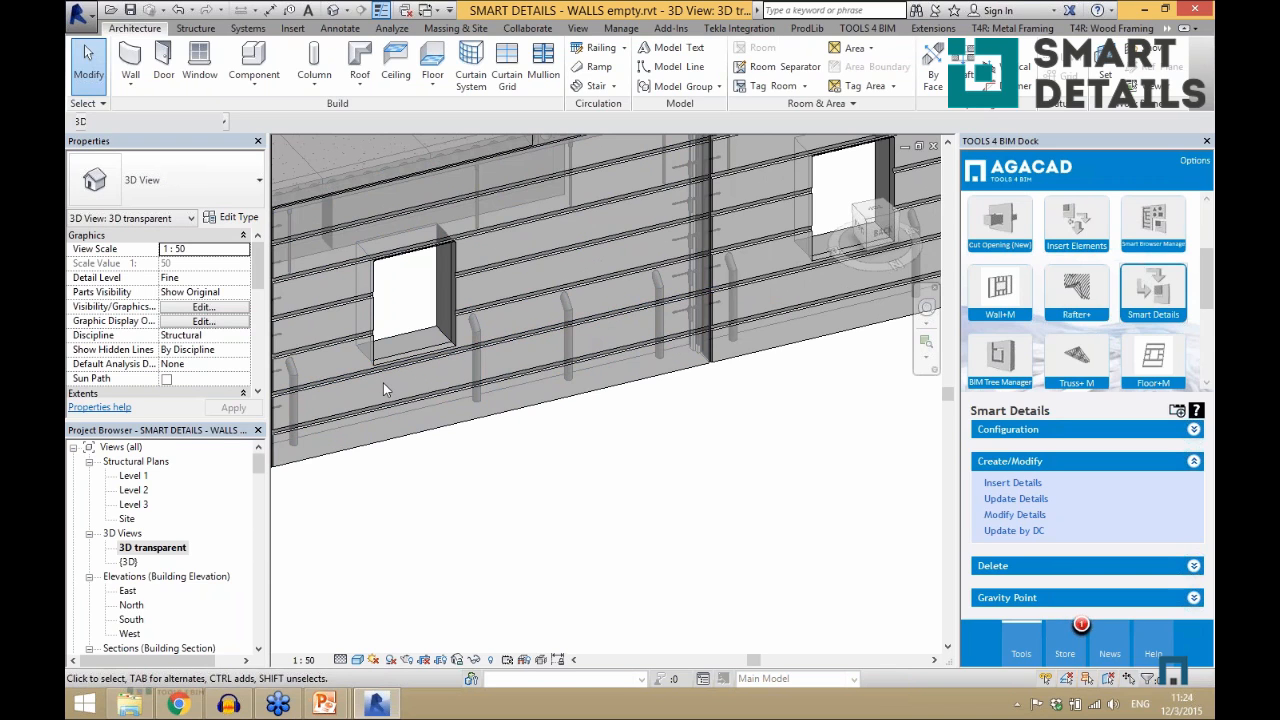
- Review the bottom tube rules of the detailed facade wall in Modify Details, including Minimal Solid Depth, and close without updating
left_click(470, 366)
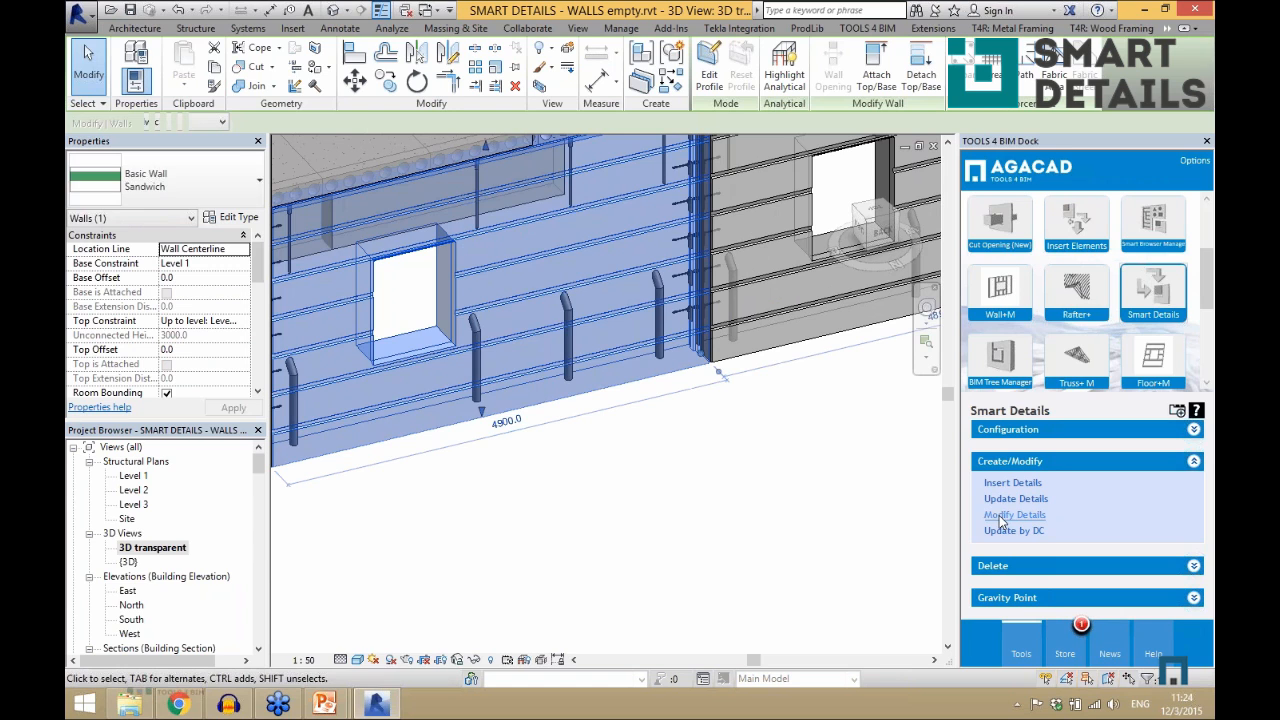
left_click(1003, 521)
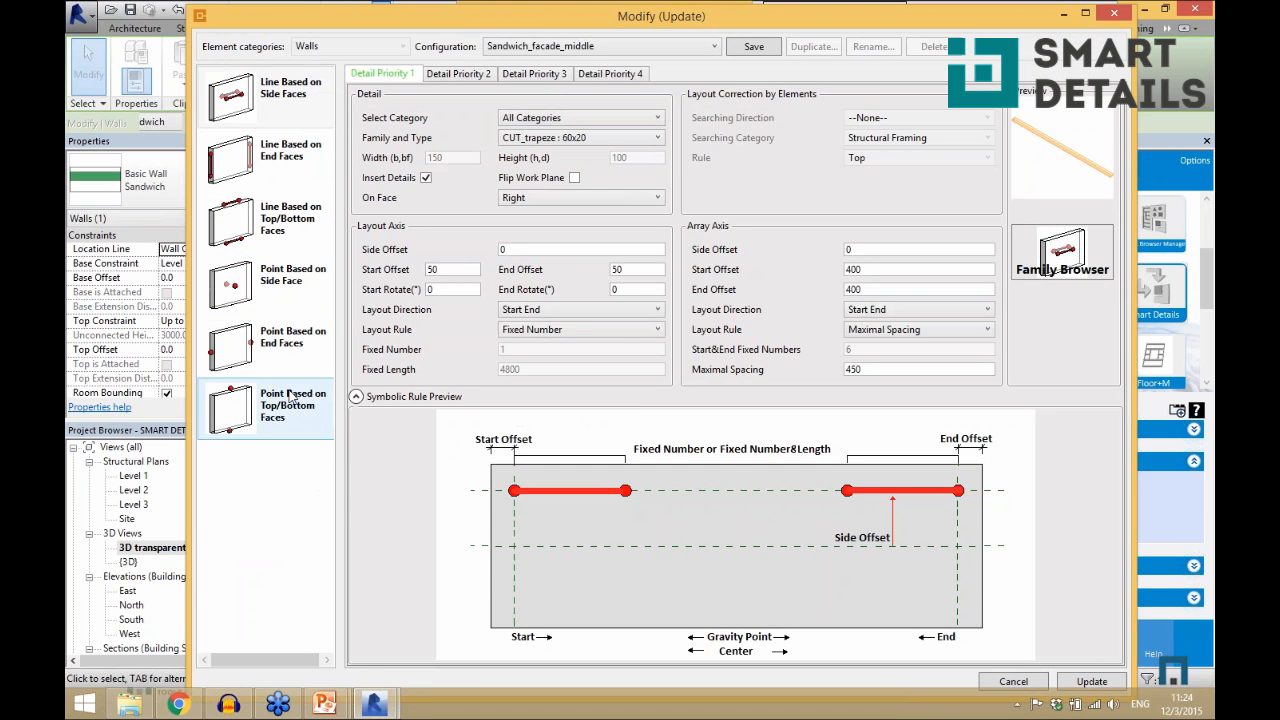
left_click(293, 397)
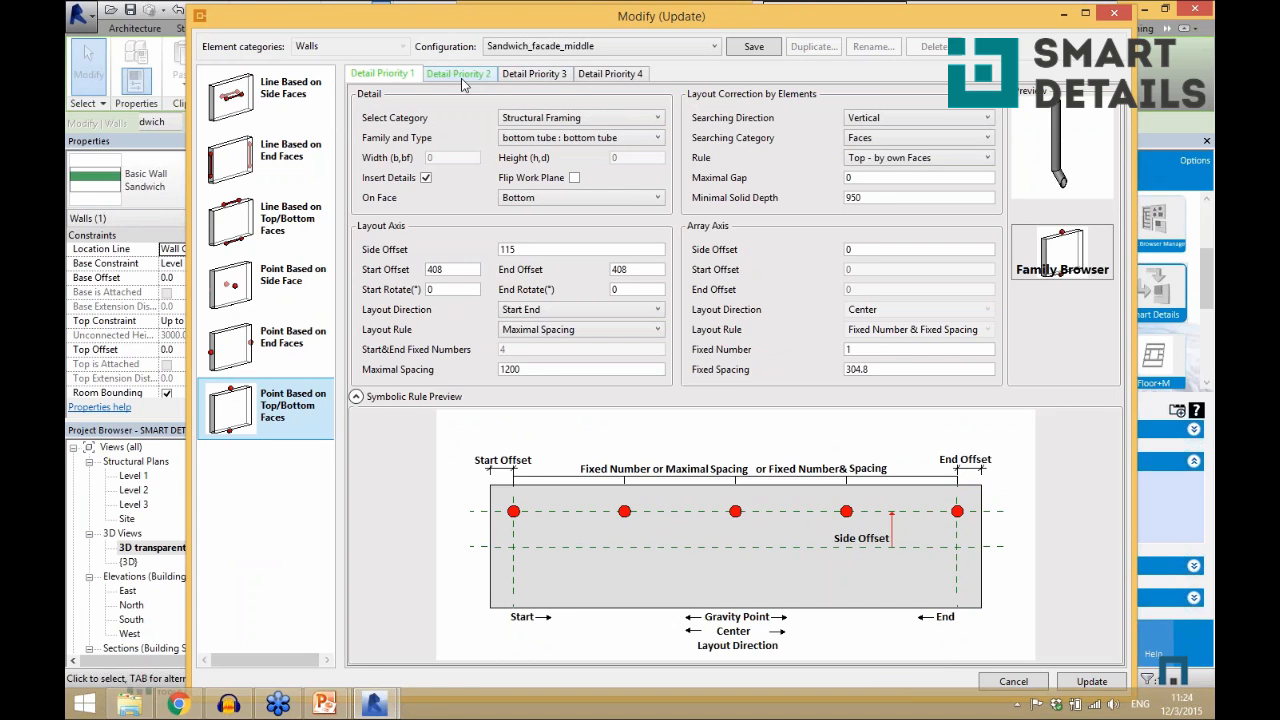
mouse_move(899, 166)
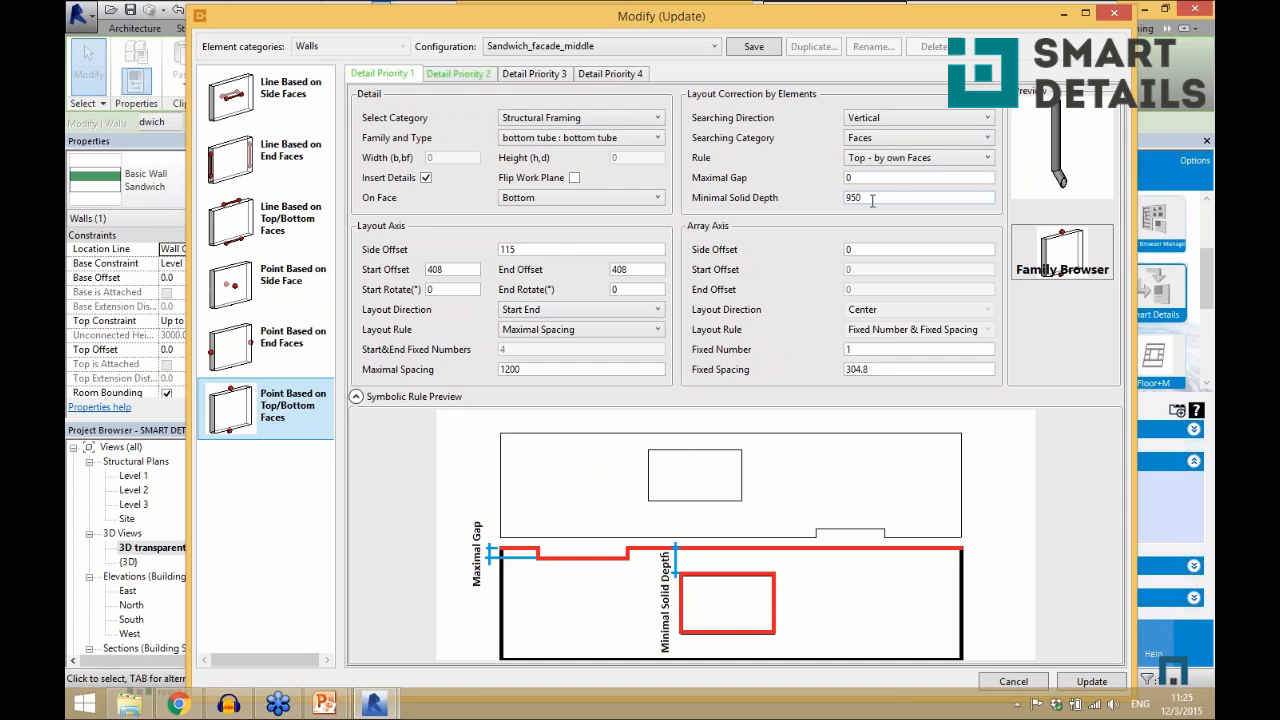
left_click(1113, 13)
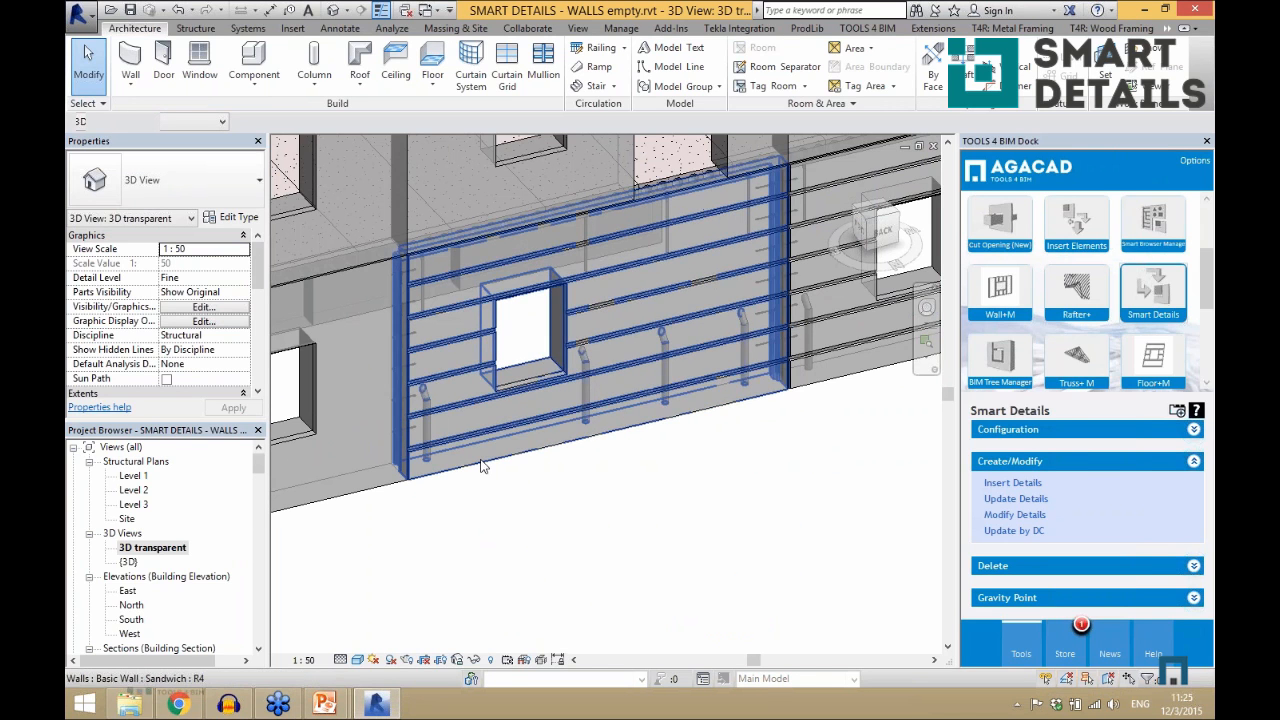
- Insert the Sandwich_facade_middle details into the narrow Level 1 window wall beside the corner panel
scroll(807, 404, "down", 1)
scroll(810, 410, "down", 1)
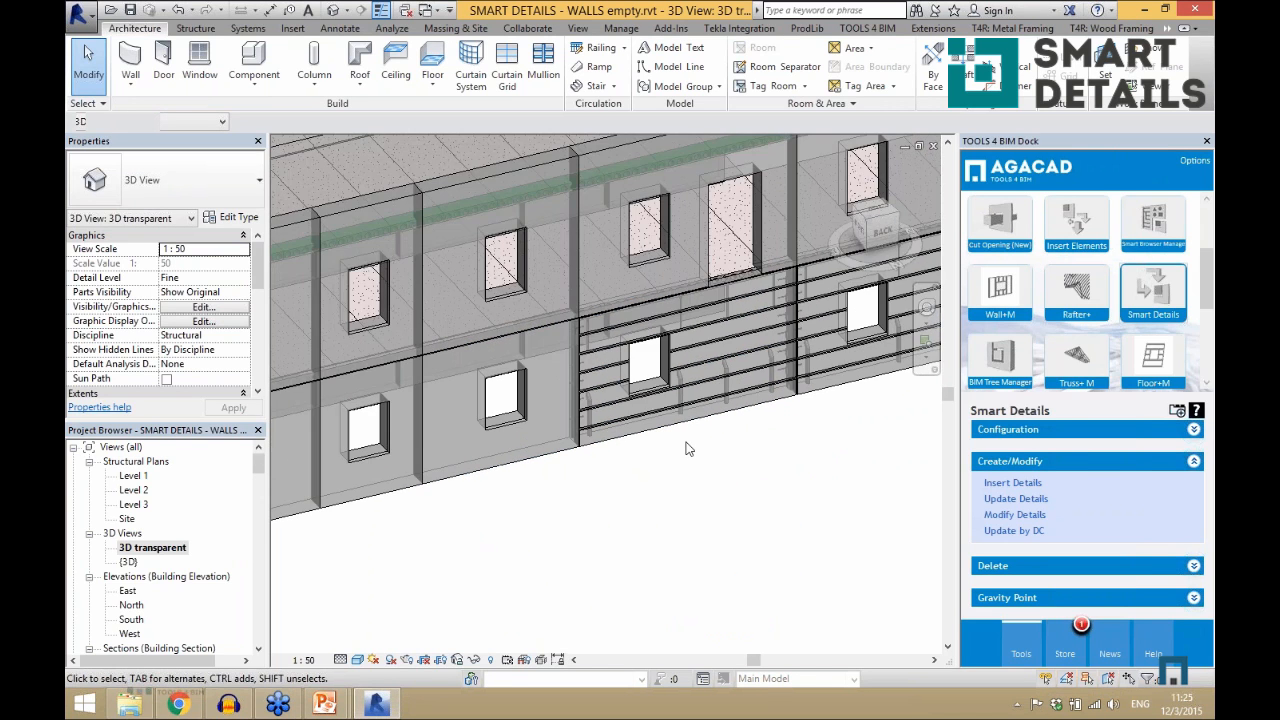
scroll(690, 441, "down", 2)
middle_click_drag(567, 493, 587, 492, "shift")
scroll(477, 516, "up", 2)
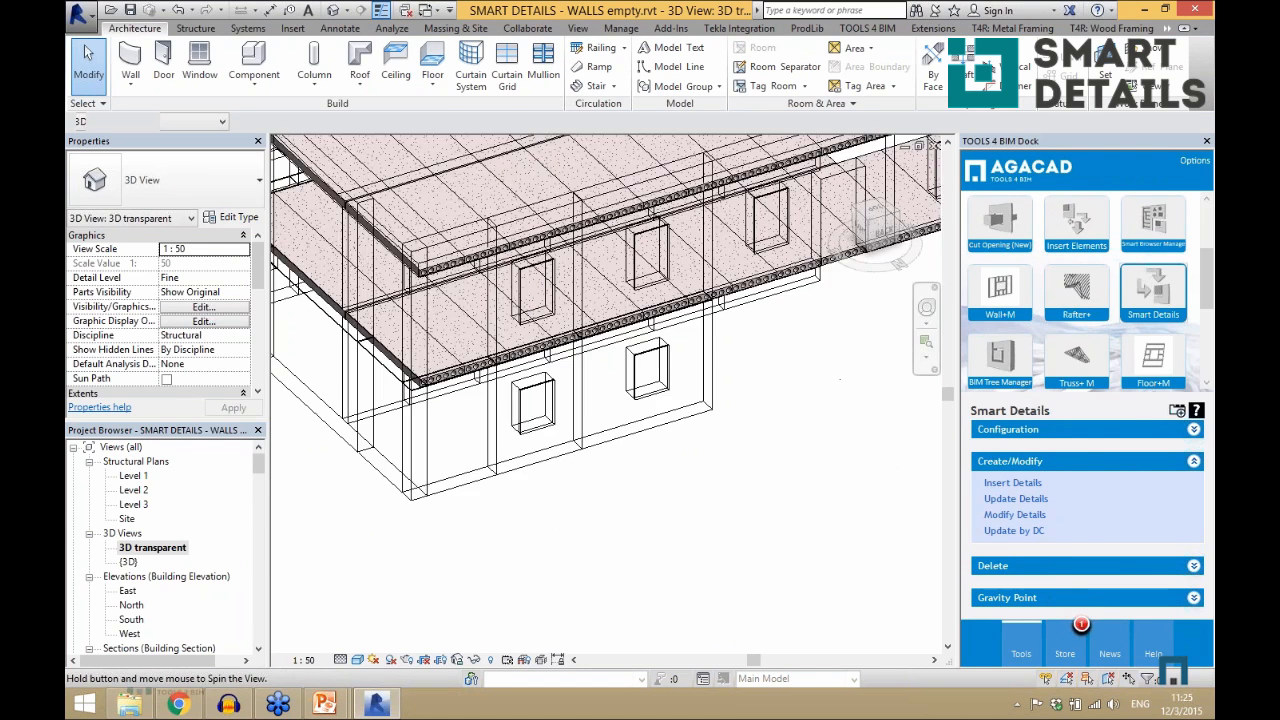
scroll(603, 485, "up", 1)
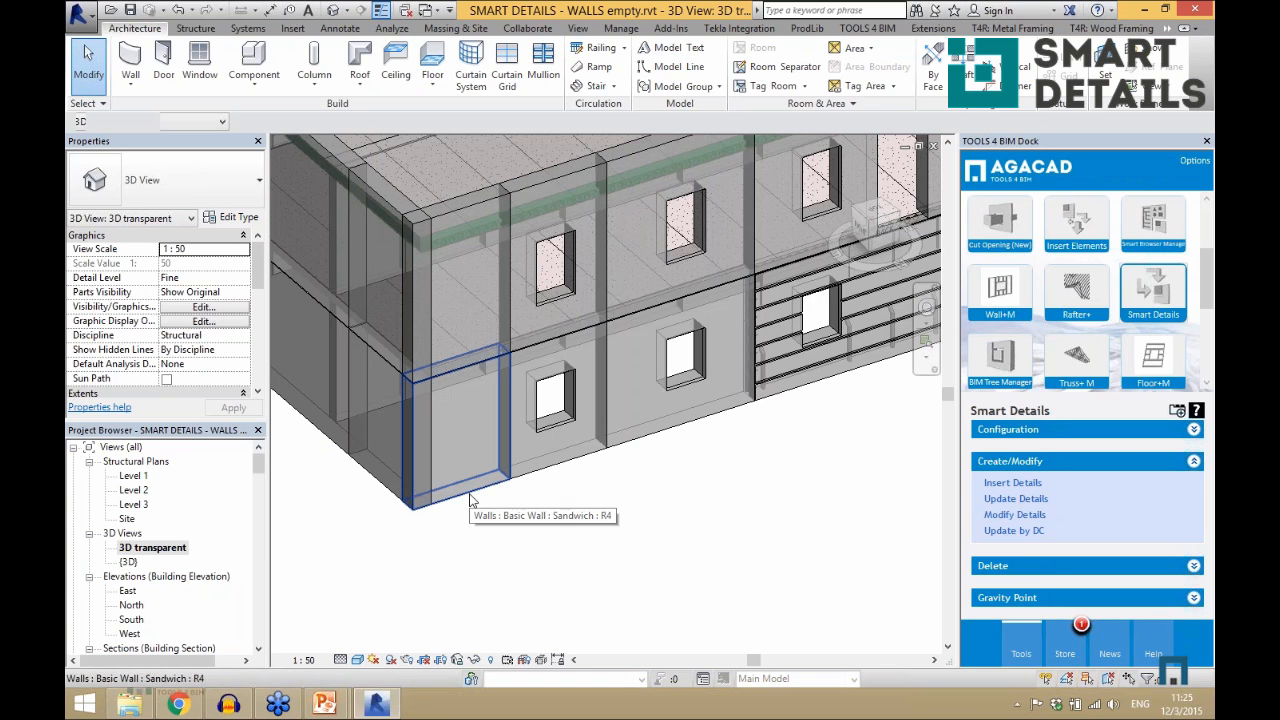
left_click(545, 477)
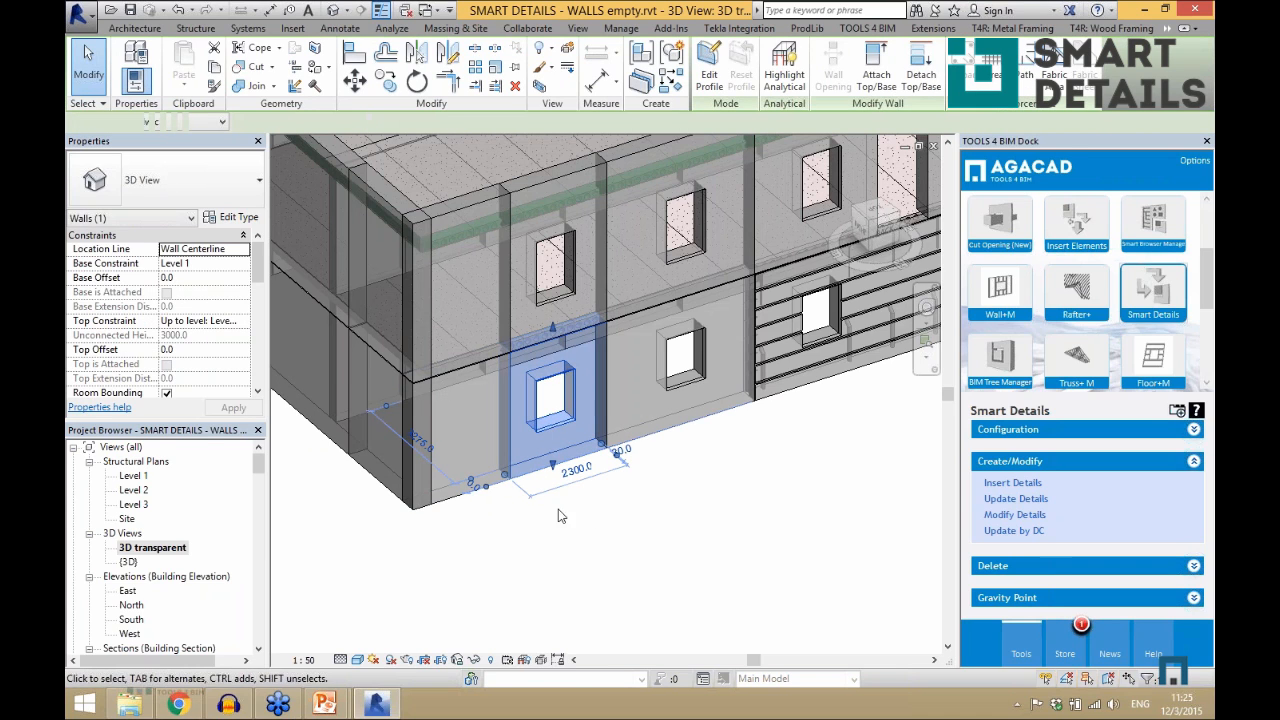
left_click(1005, 483)
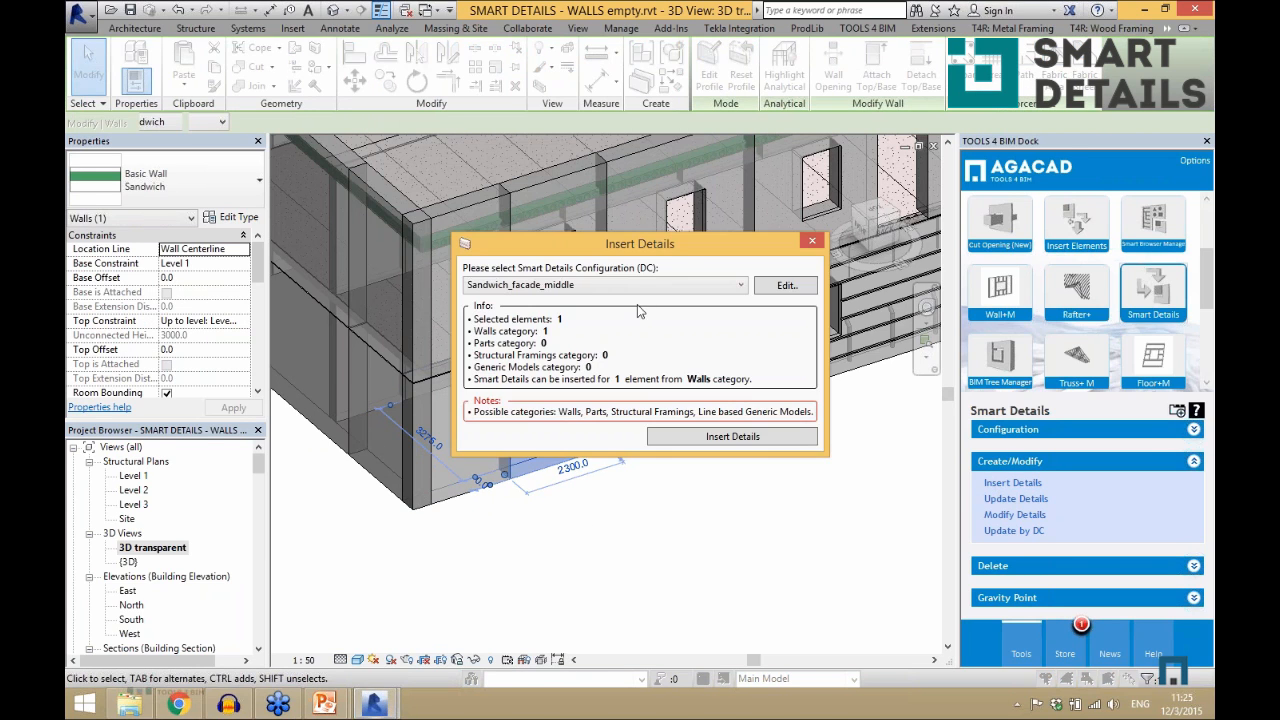
left_click(686, 440)
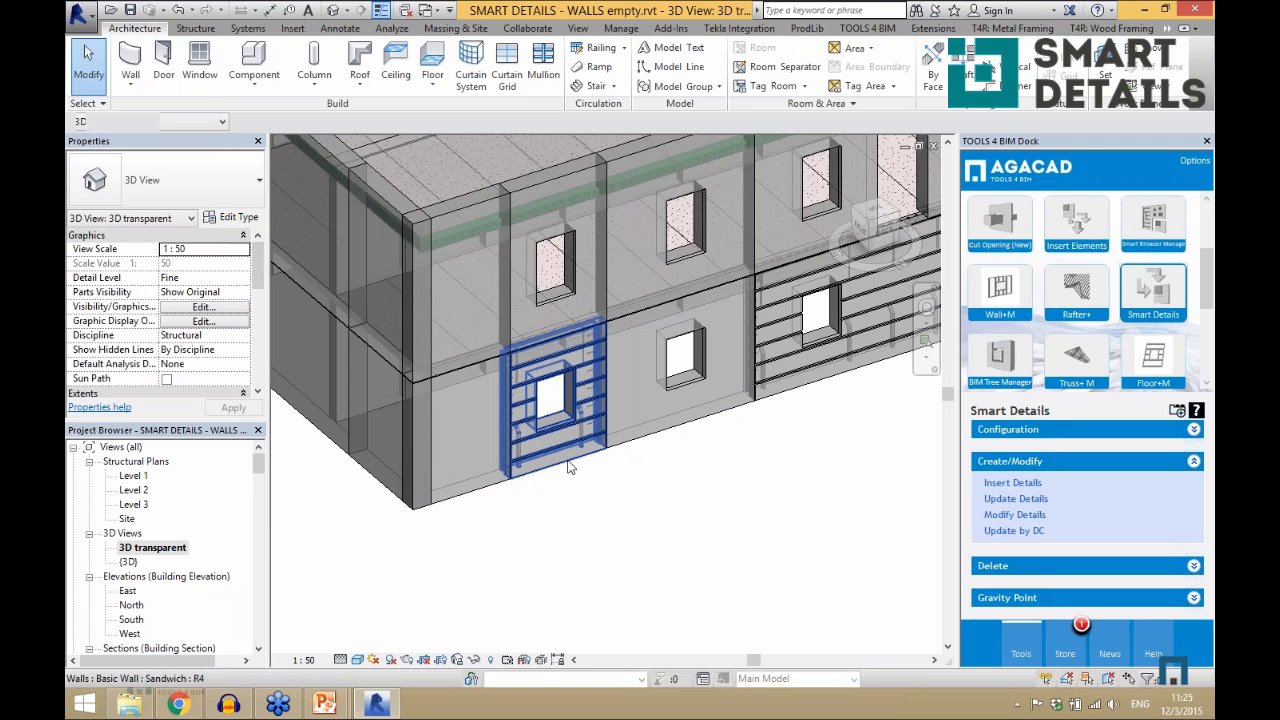
- Examine the details inserted around the window of the narrow Level 1 wall from several angles
left_click(571, 463)
middle_click_drag(568, 504, 833, 391, "shift")
left_click(840, 398)
mouse_move(568, 468)
middle_mouse_down("shift")
mouse_move(806, 470)
mouse_move(577, 468)
middle_mouse_up("shift")
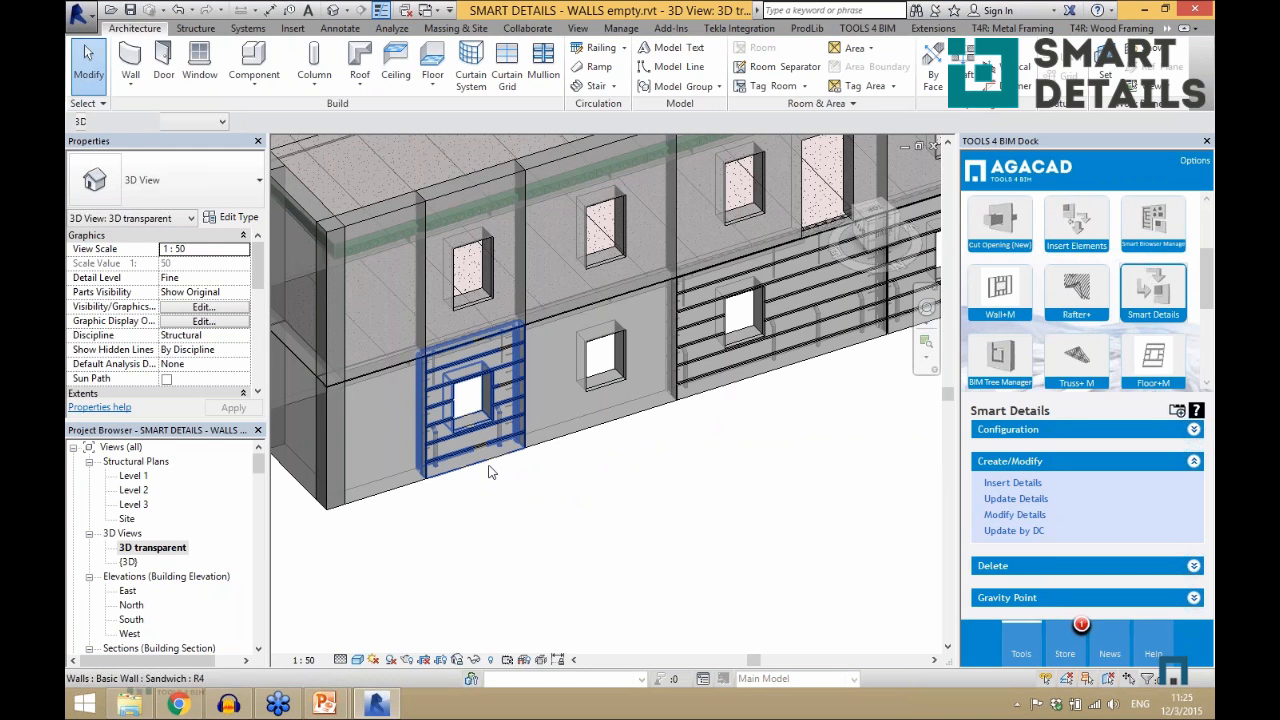
scroll(398, 452, "up", 2)
scroll(730, 430, "down", 2)
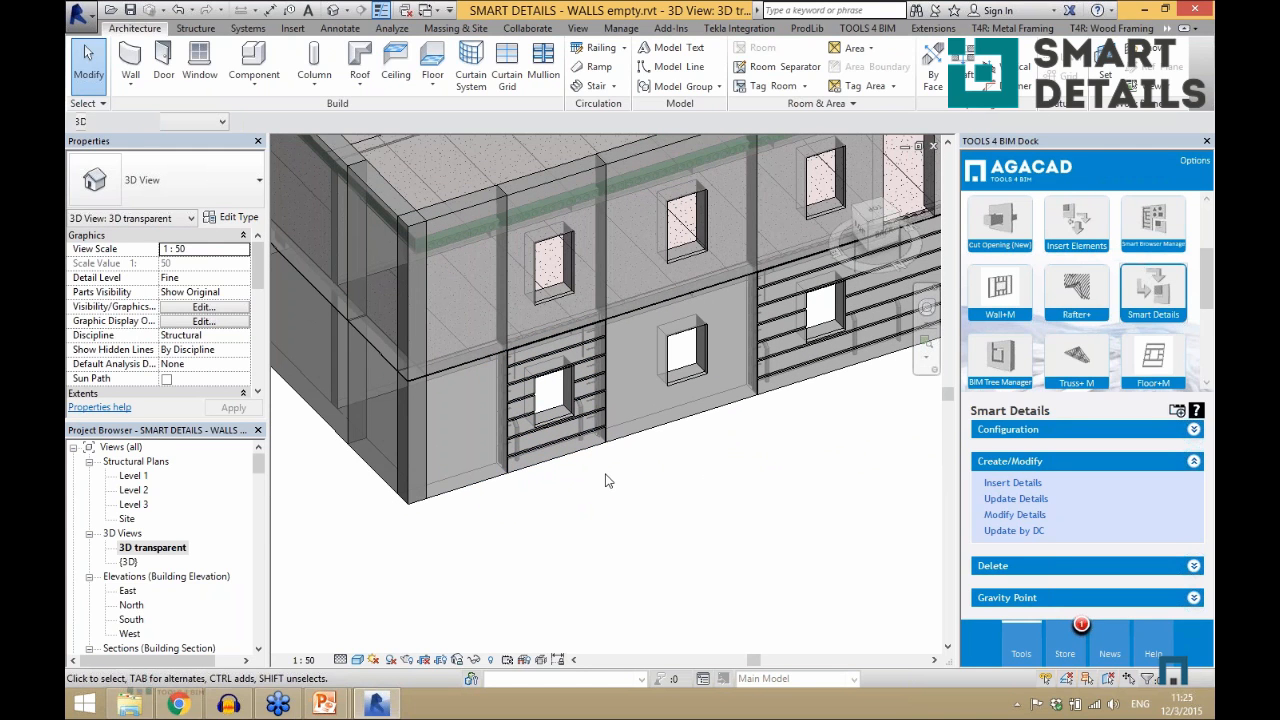
middle_click_drag(390, 494, 634, 478, "shift")
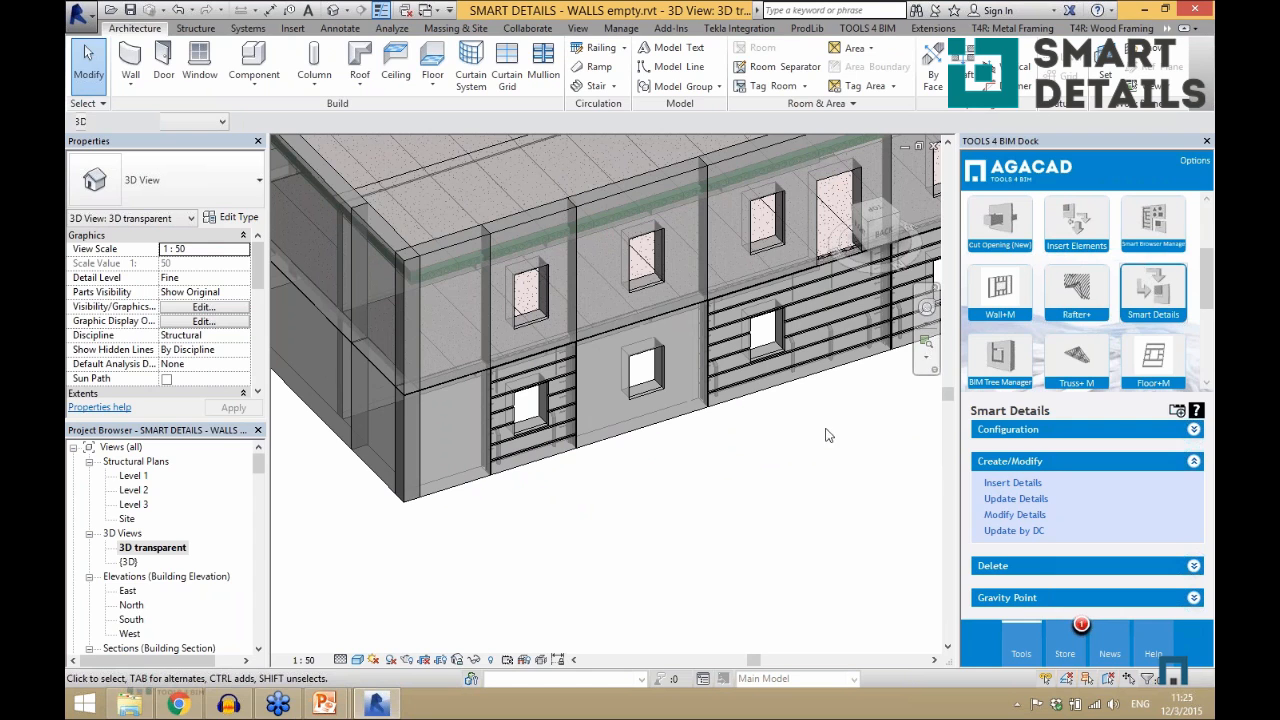
middle_click_drag(450, 480, 462, 495, "shift")
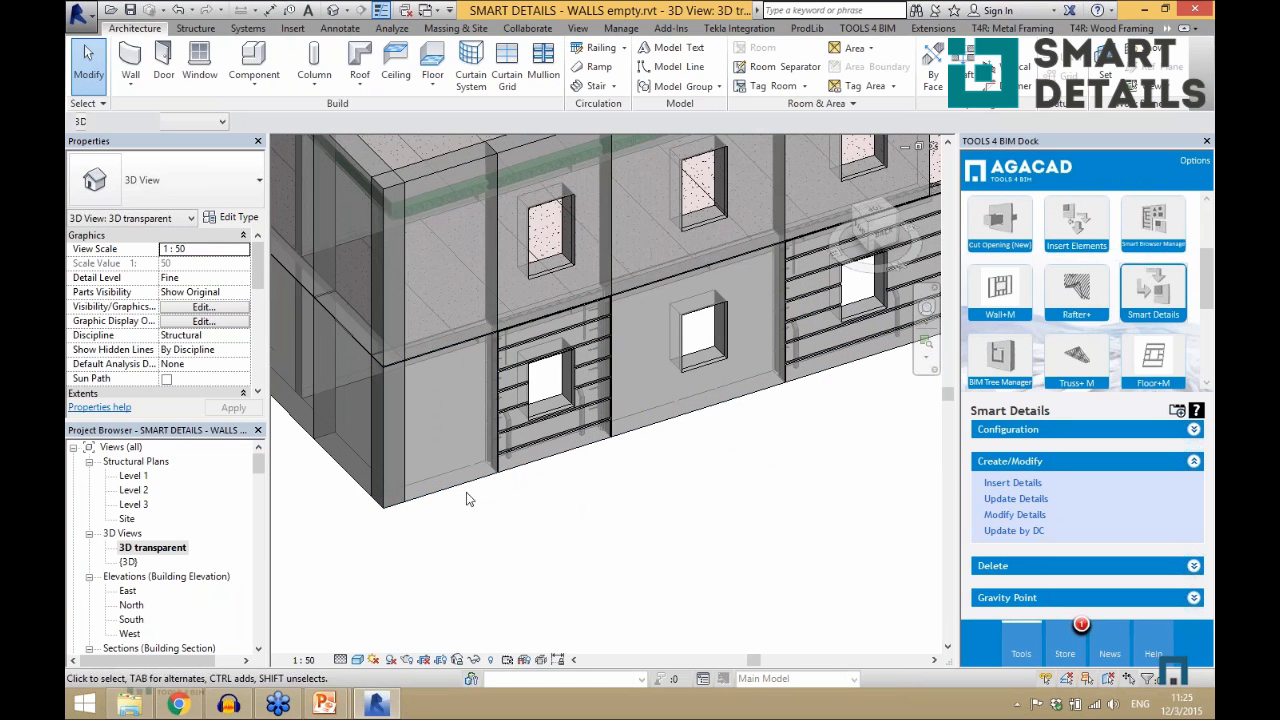
- Insert the Sandwich_facade_corner_R_Start_left details into the windowless Level 1 corner wall
left_click(460, 490)
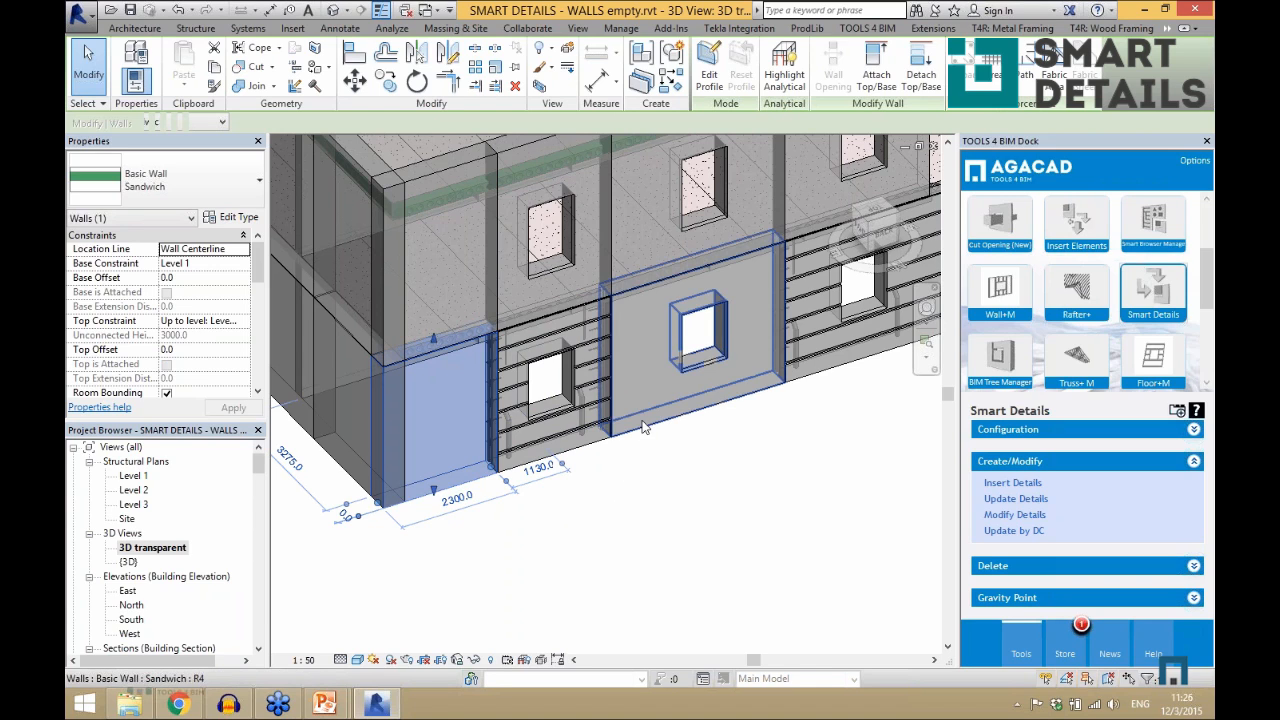
left_click(1010, 485)
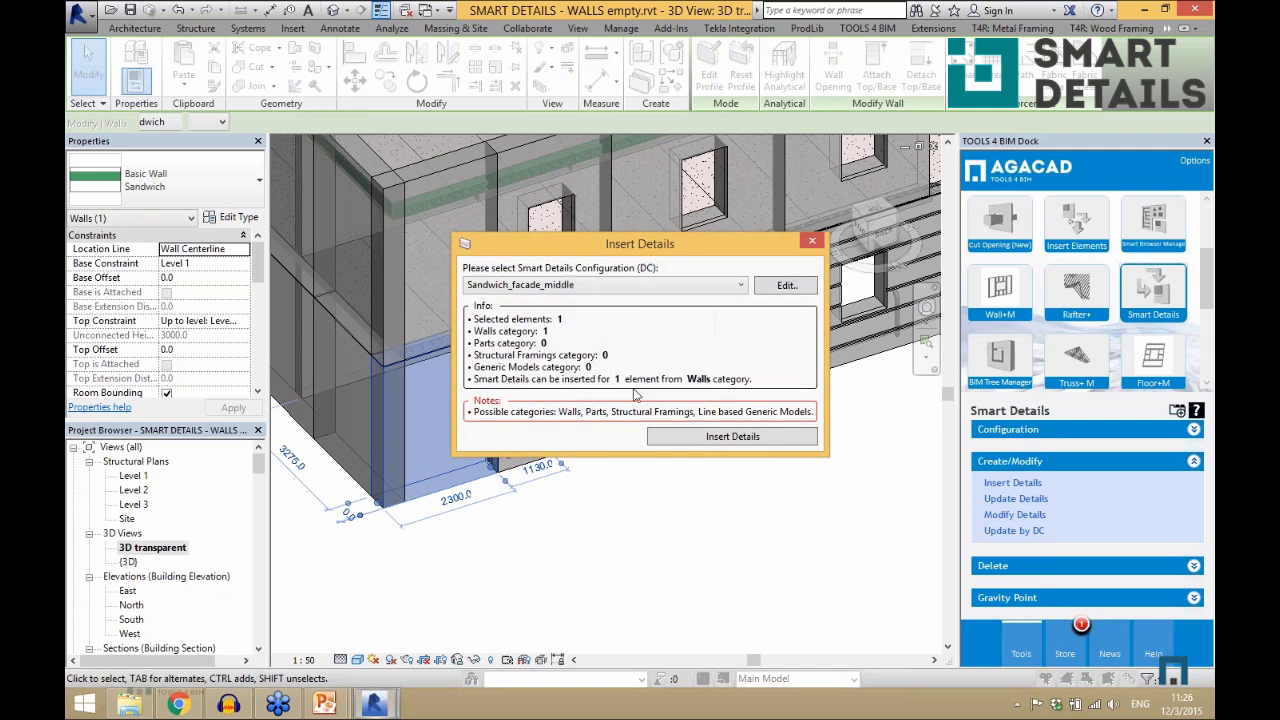
left_click(645, 290)
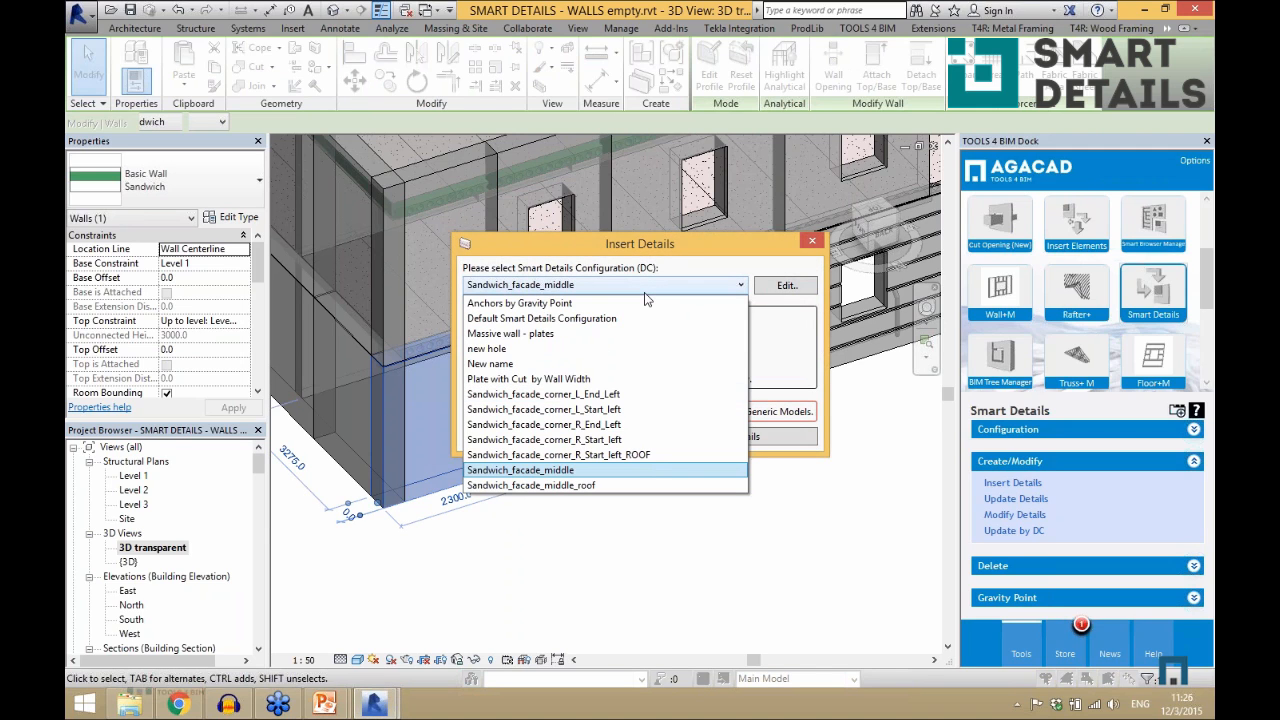
left_click(651, 440)
left_click(733, 437)
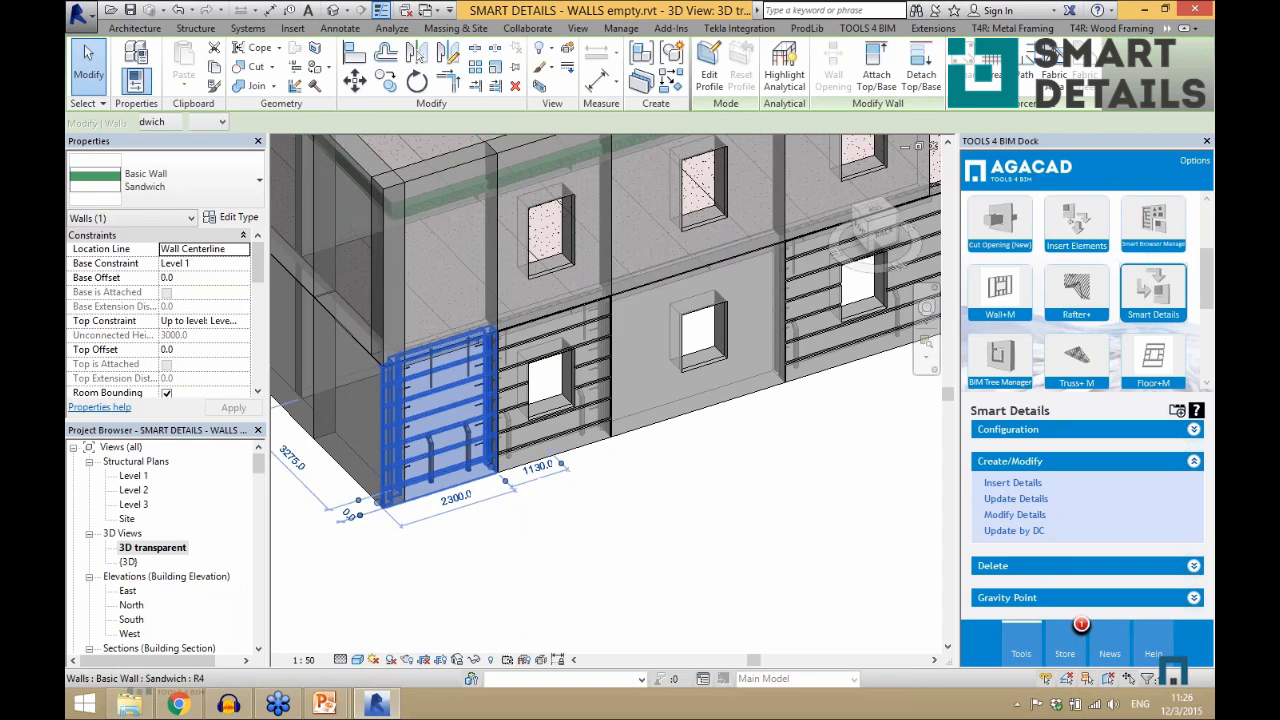
- Inspect the fillet cut and the 60x20 trapeze wall end cut at the building corner in 3D
left_click(347, 528)
scroll(400, 490, "up", 5)
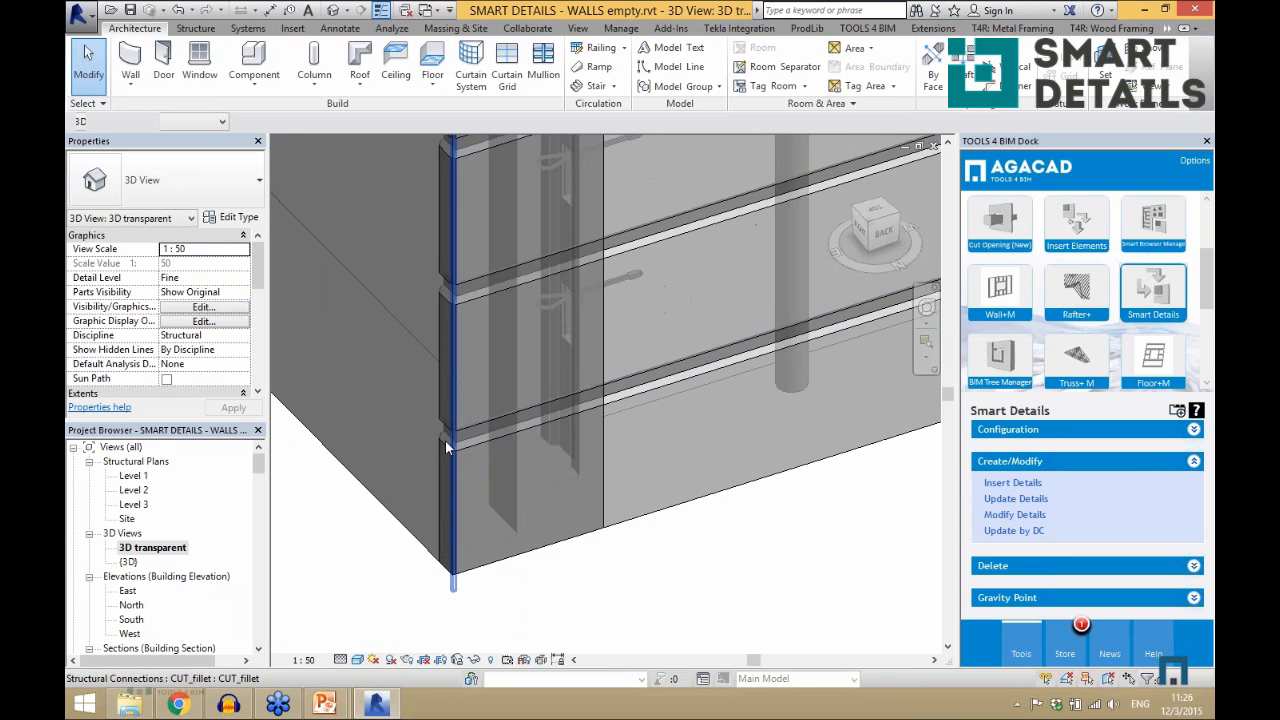
left_click(446, 432)
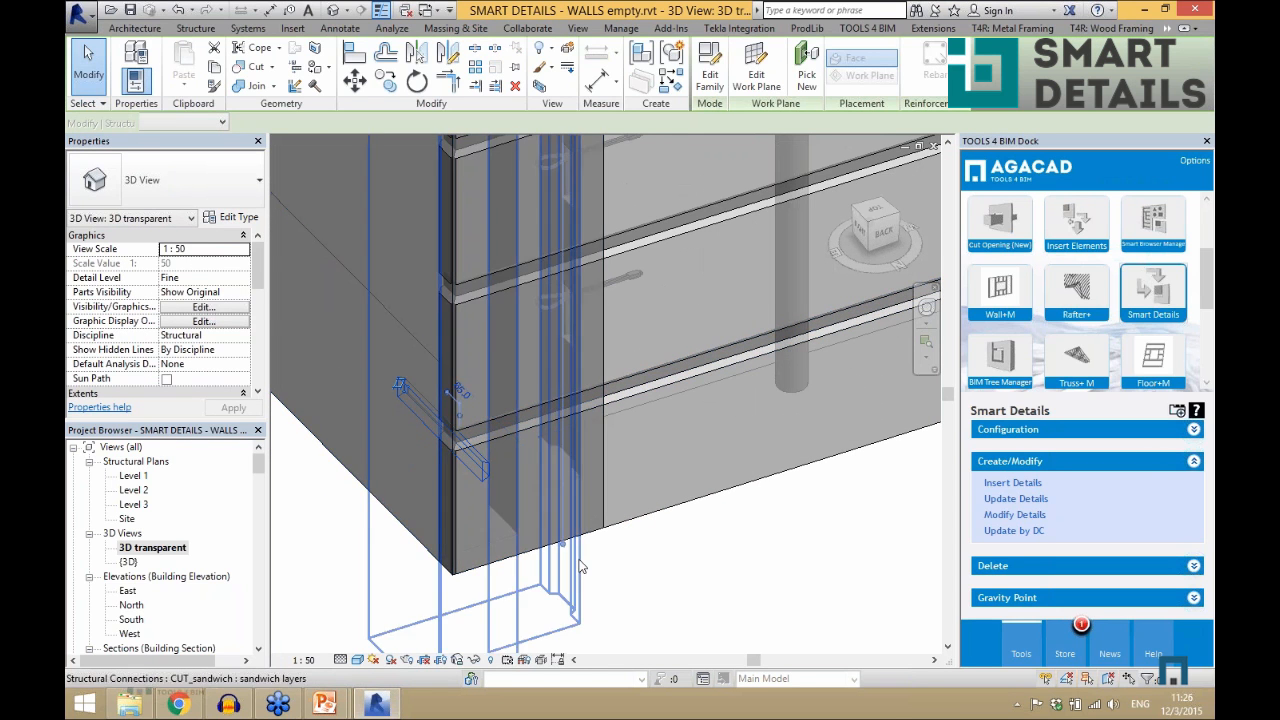
- Open the Level 1 structural plan and inspect the corner wall's sandwich layer cut and end loop connection
double_click(134, 477)
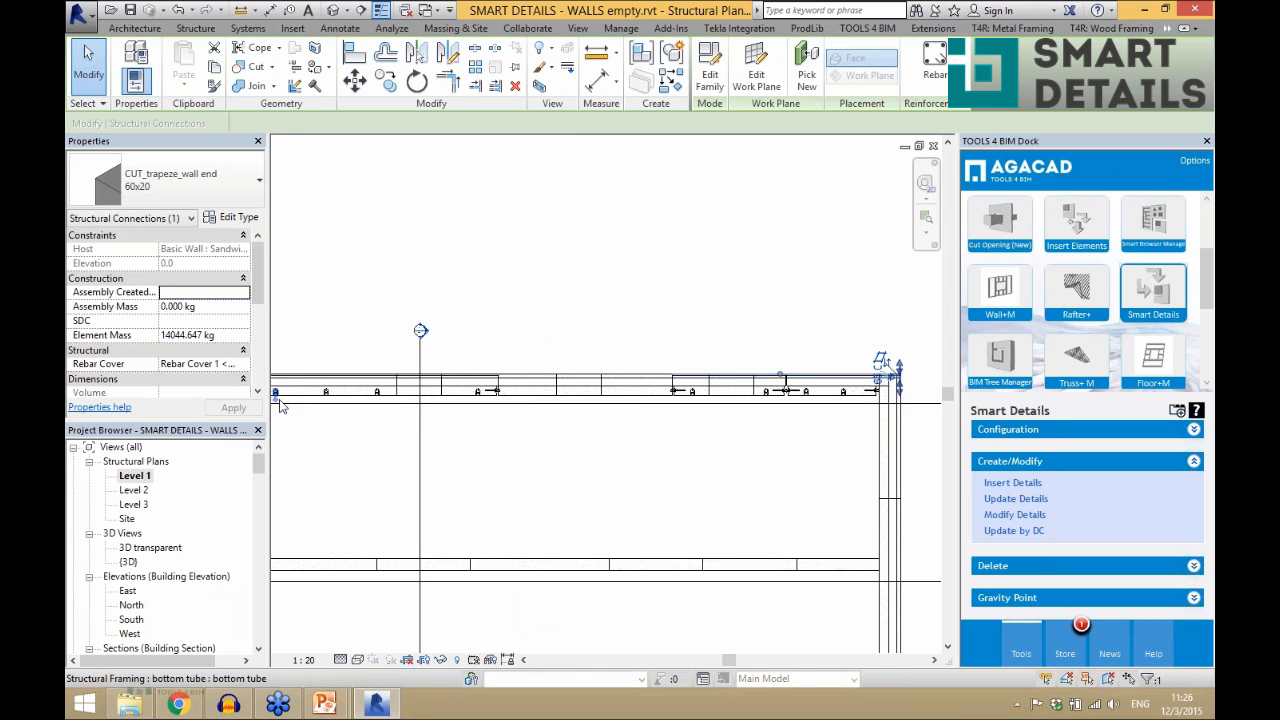
scroll(903, 435, "up", 4)
left_click(904, 487)
scroll(904, 489, "up", 3)
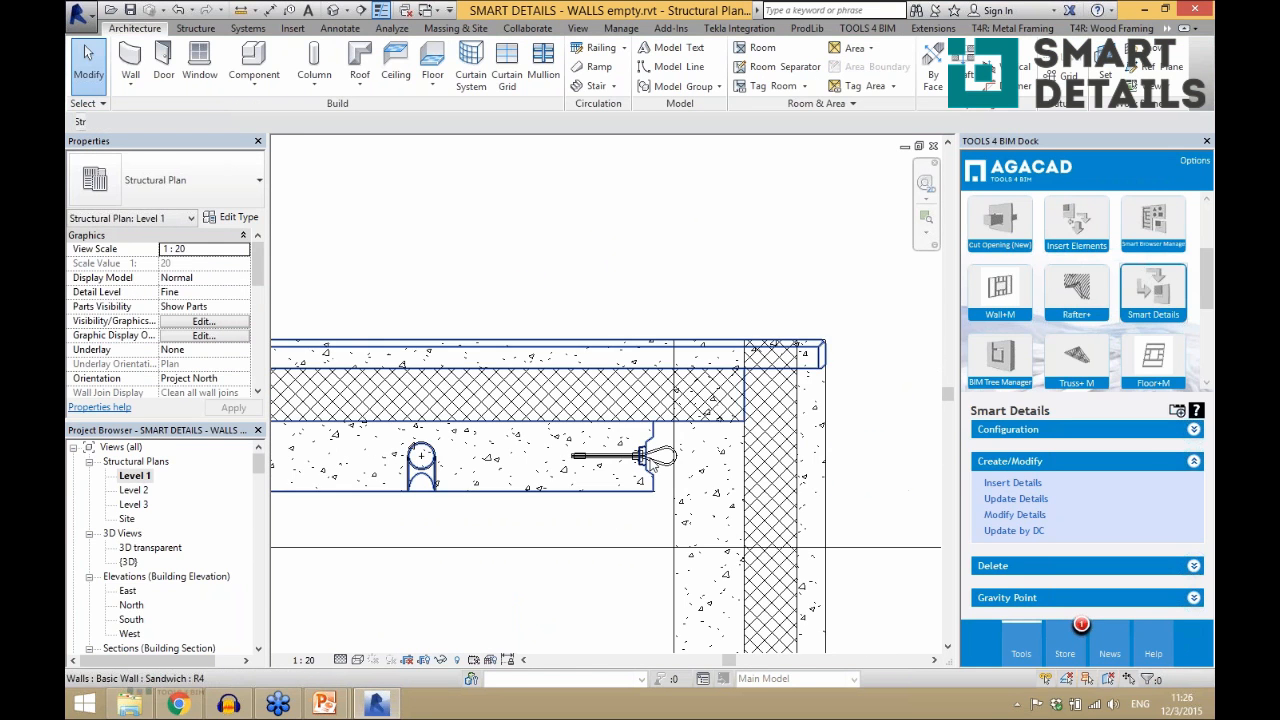
left_click(672, 487)
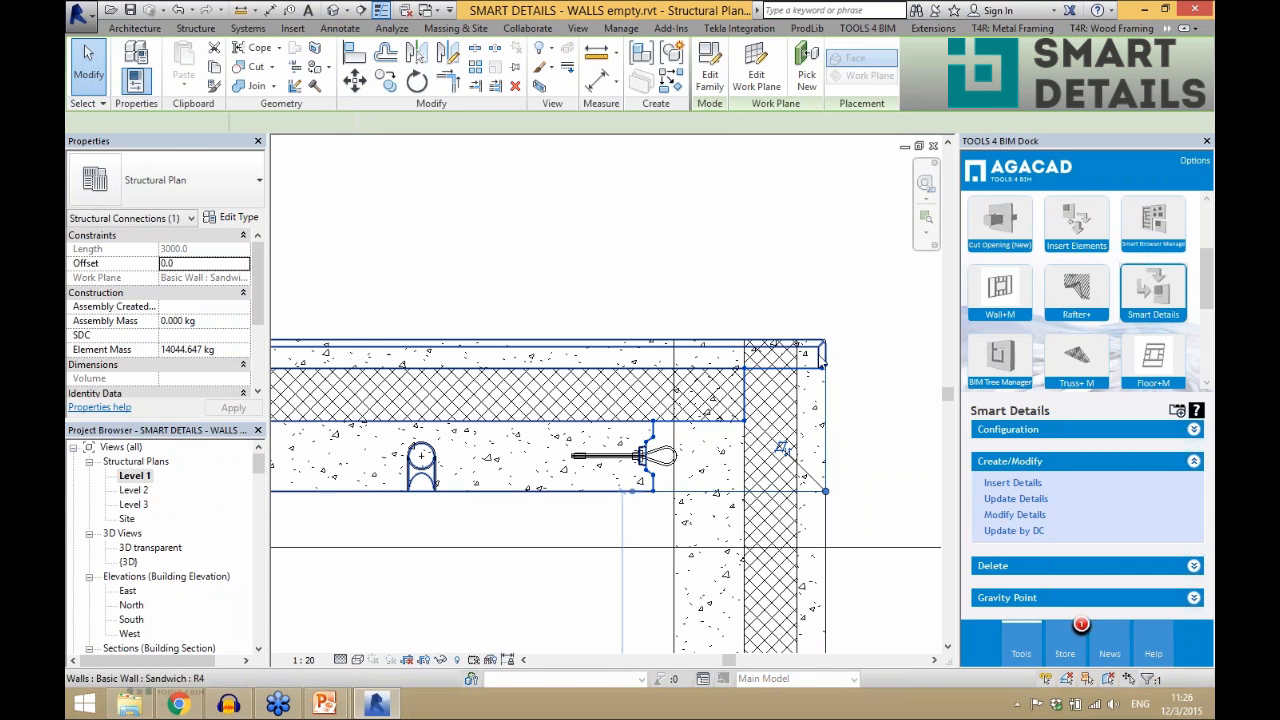
scroll(441, 279, "down", 1)
left_click(548, 236)
- Insert the Sandwich_facade_corner_L_End_Left details into the perpendicular Level 1 wall meeting at the corner
scroll(549, 233, "down", 3)
scroll(665, 232, "down", 2)
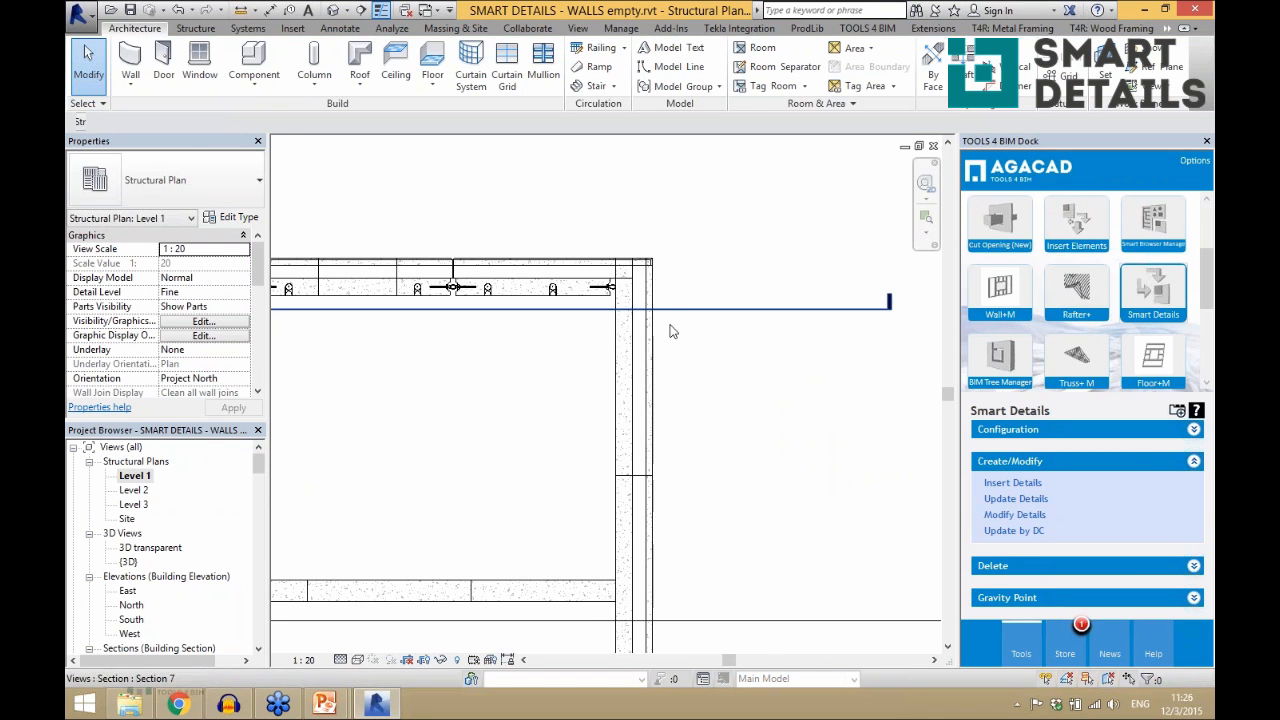
scroll(670, 328, "up", 2)
left_click(639, 373)
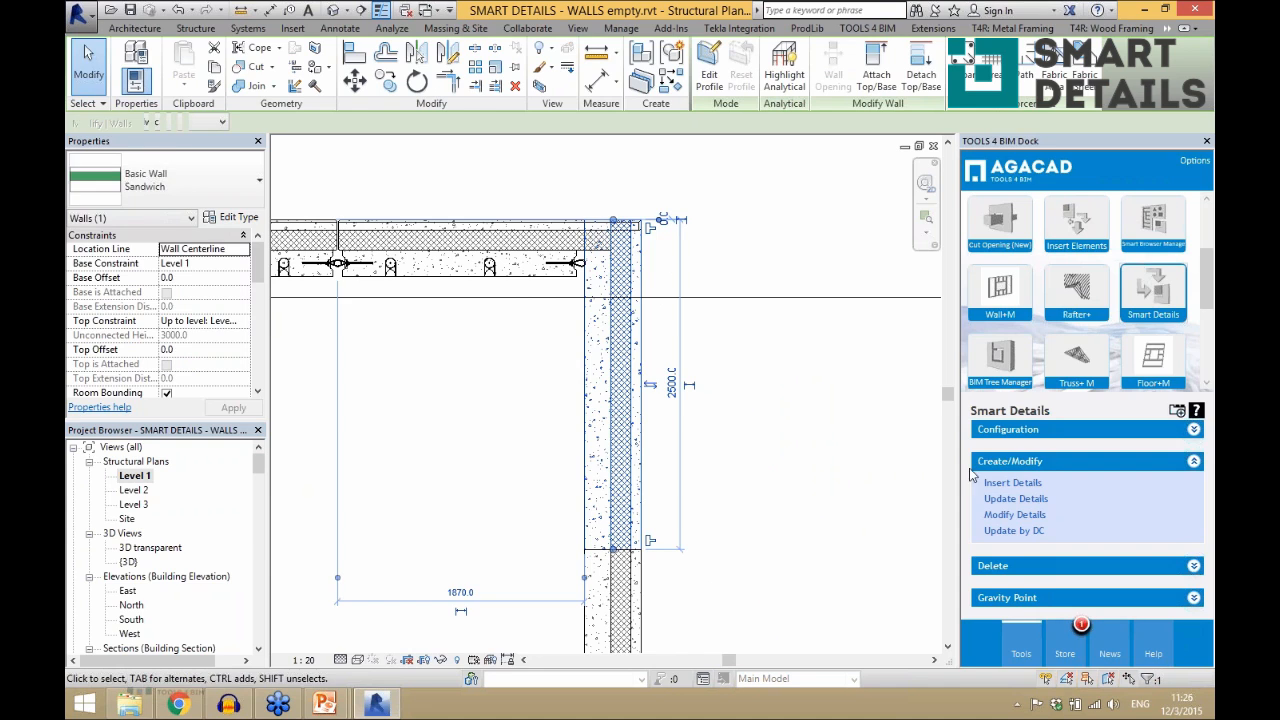
left_click(998, 483)
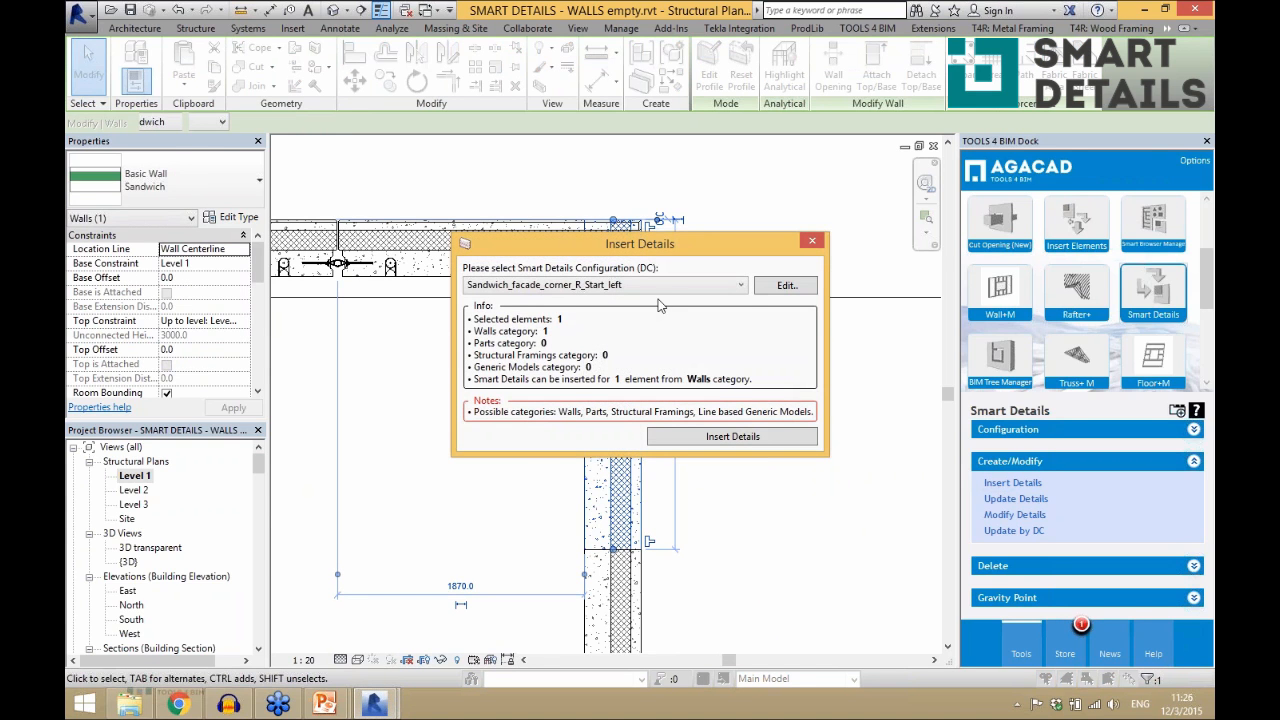
left_click(664, 291)
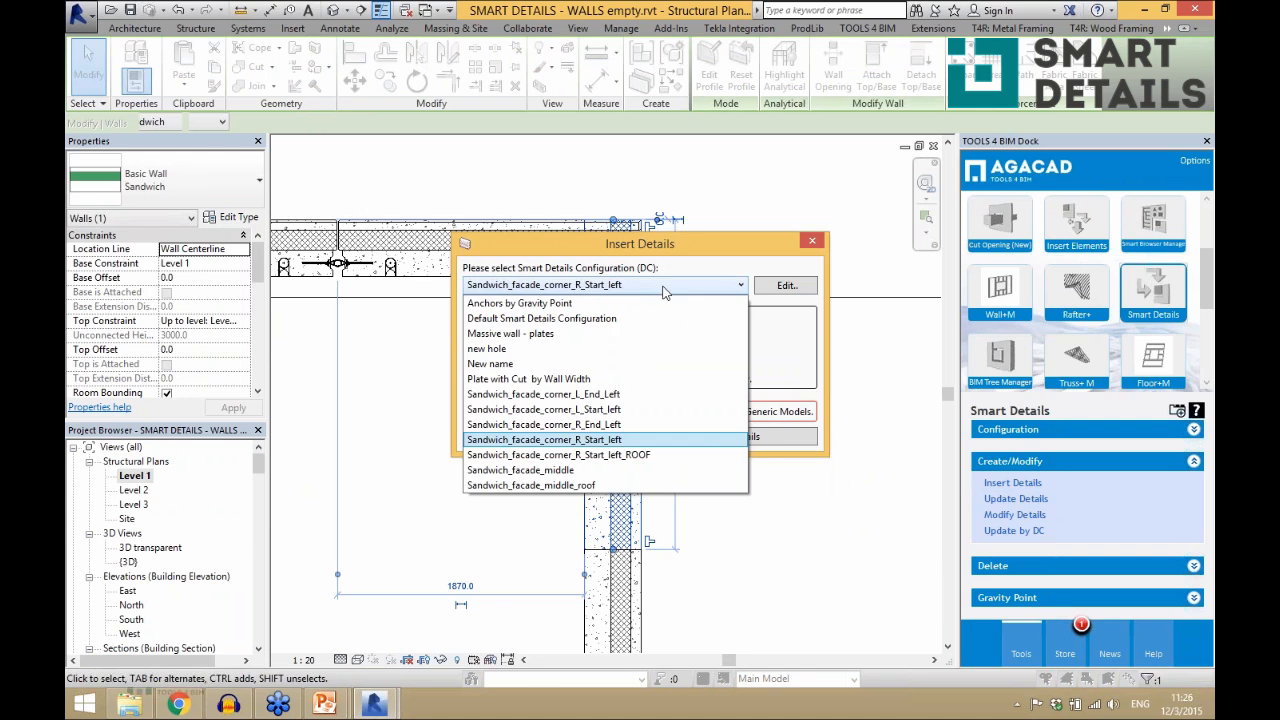
left_click(645, 396)
left_click(728, 437)
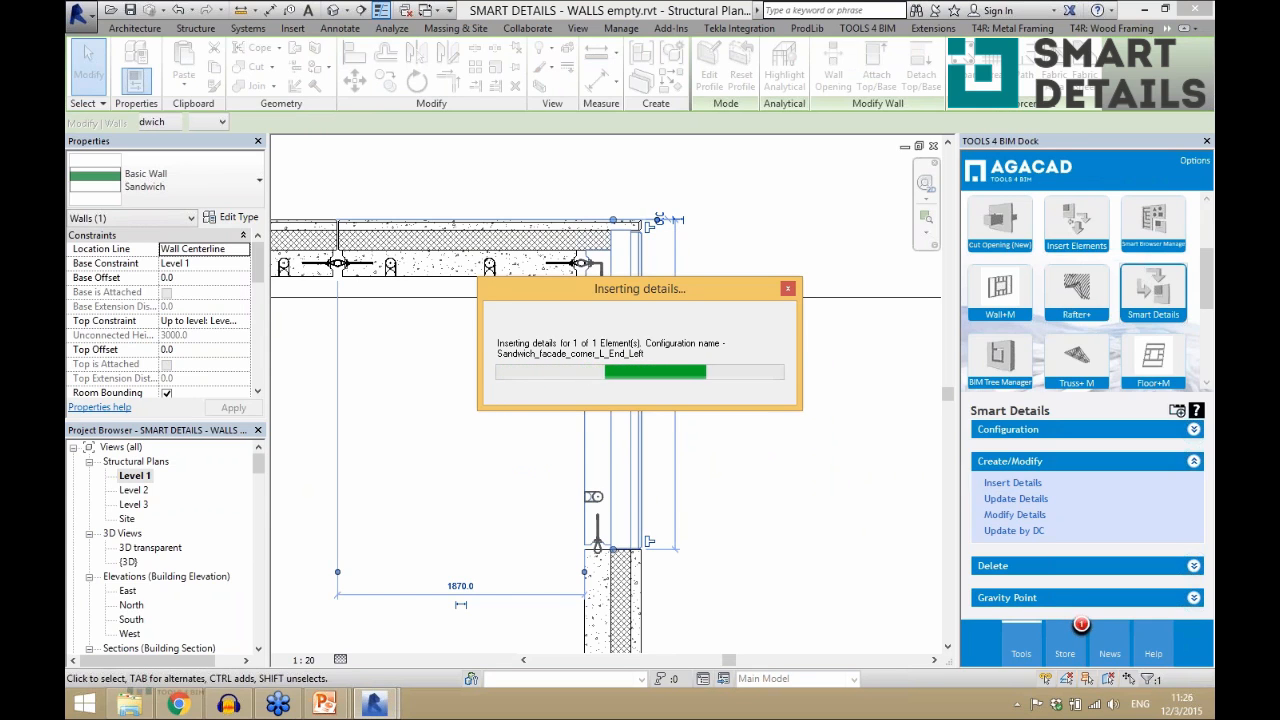
key("Escape")
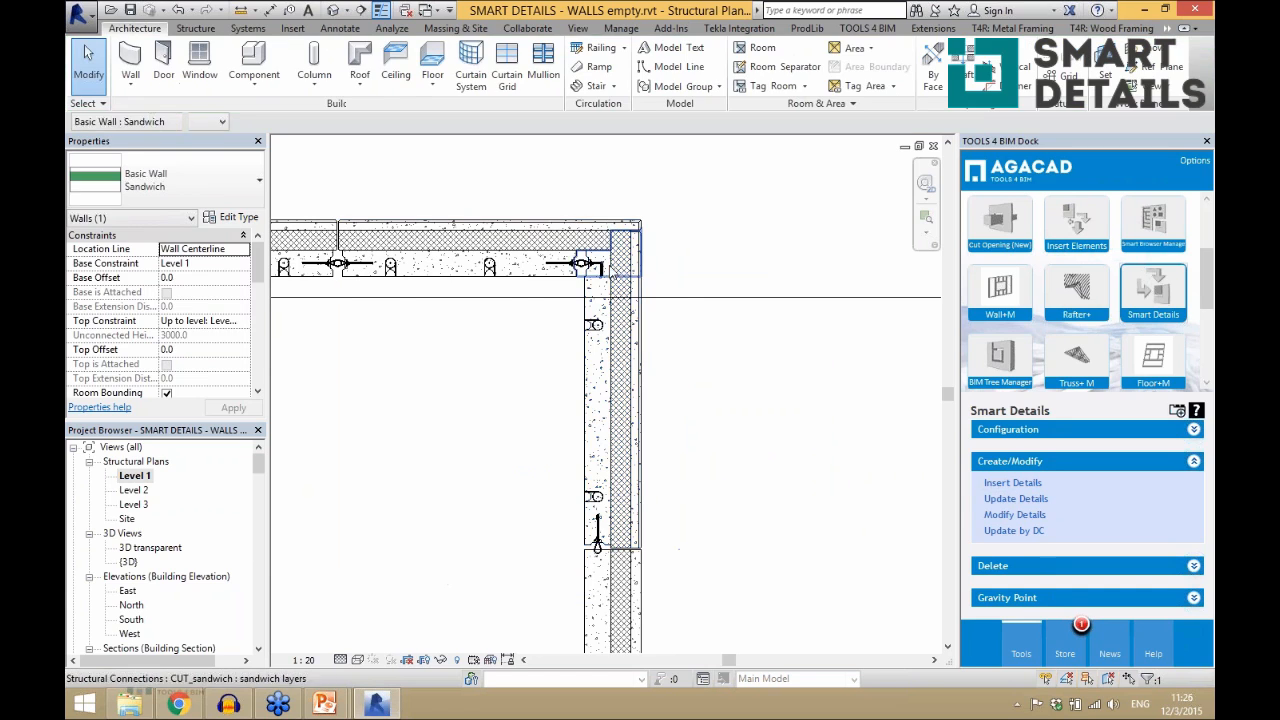
- Examine the Level 1 plan corner, including the Loop_80_angle90 connection, the sandwich layer cuts and the outer trapeze cut
scroll(604, 250, "up", 5)
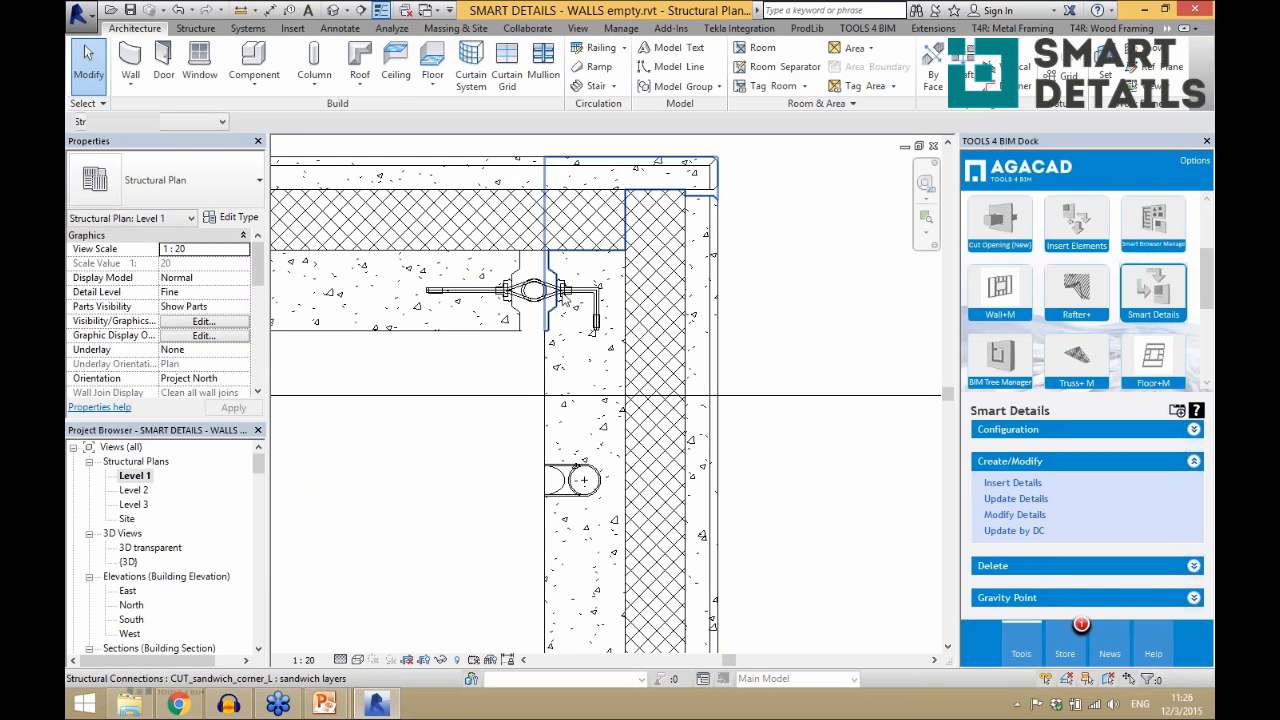
left_click(565, 297)
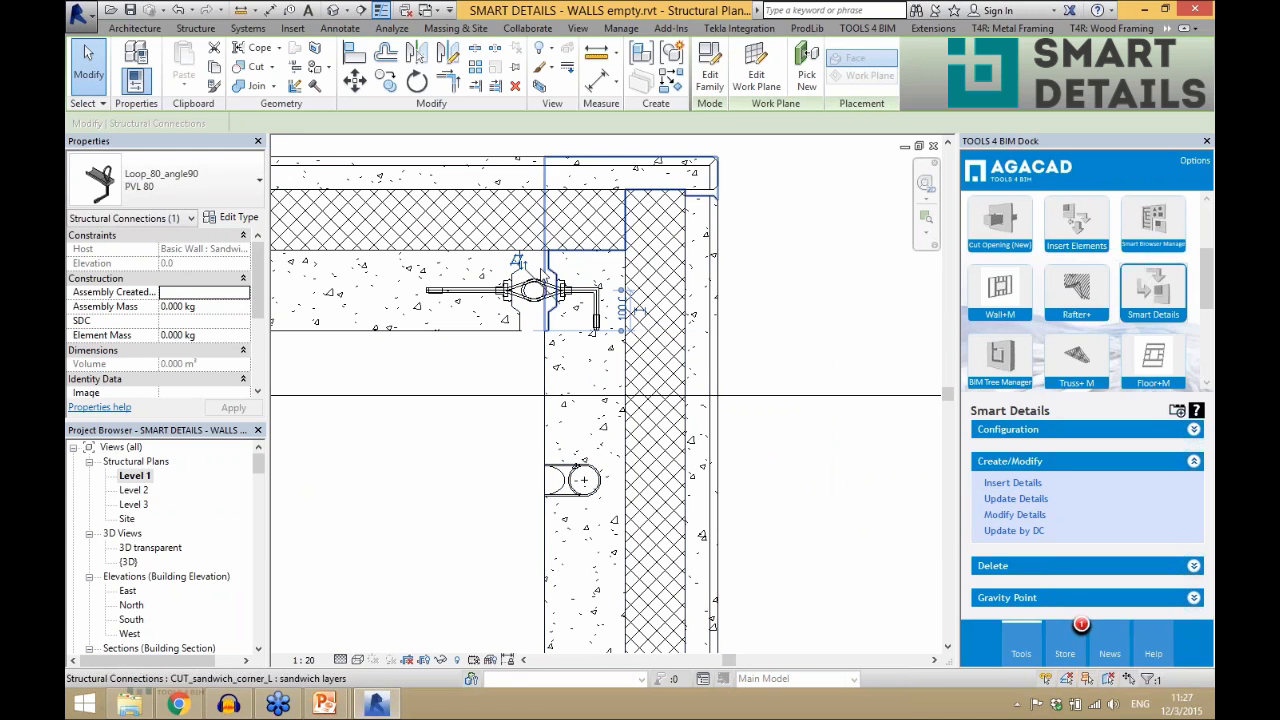
scroll(552, 274, "down", 4)
left_click(640, 248)
scroll(600, 243, "up", 3)
scroll(580, 248, "down", 1)
scroll(610, 214, "down", 3)
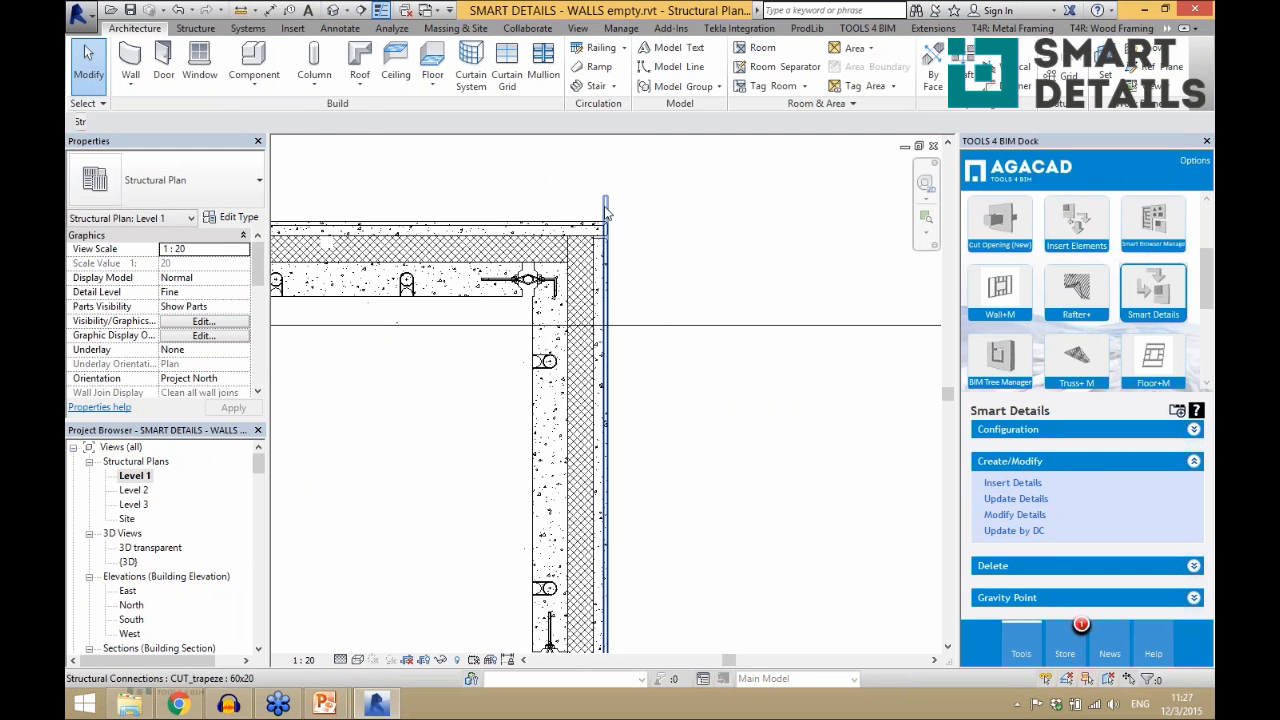
scroll(652, 545, "up", 1)
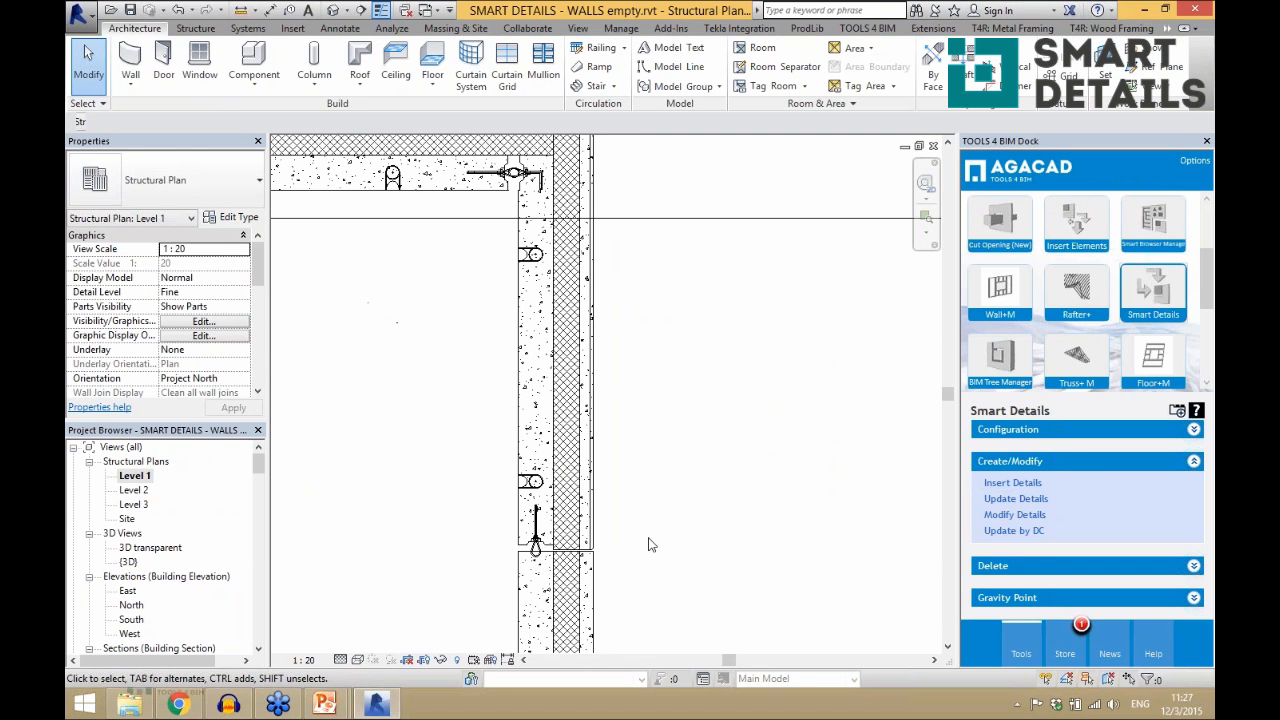
- Open the {3D} view and examine the two detailed Level 1 walls where they meet at the building corner
double_click(128, 562)
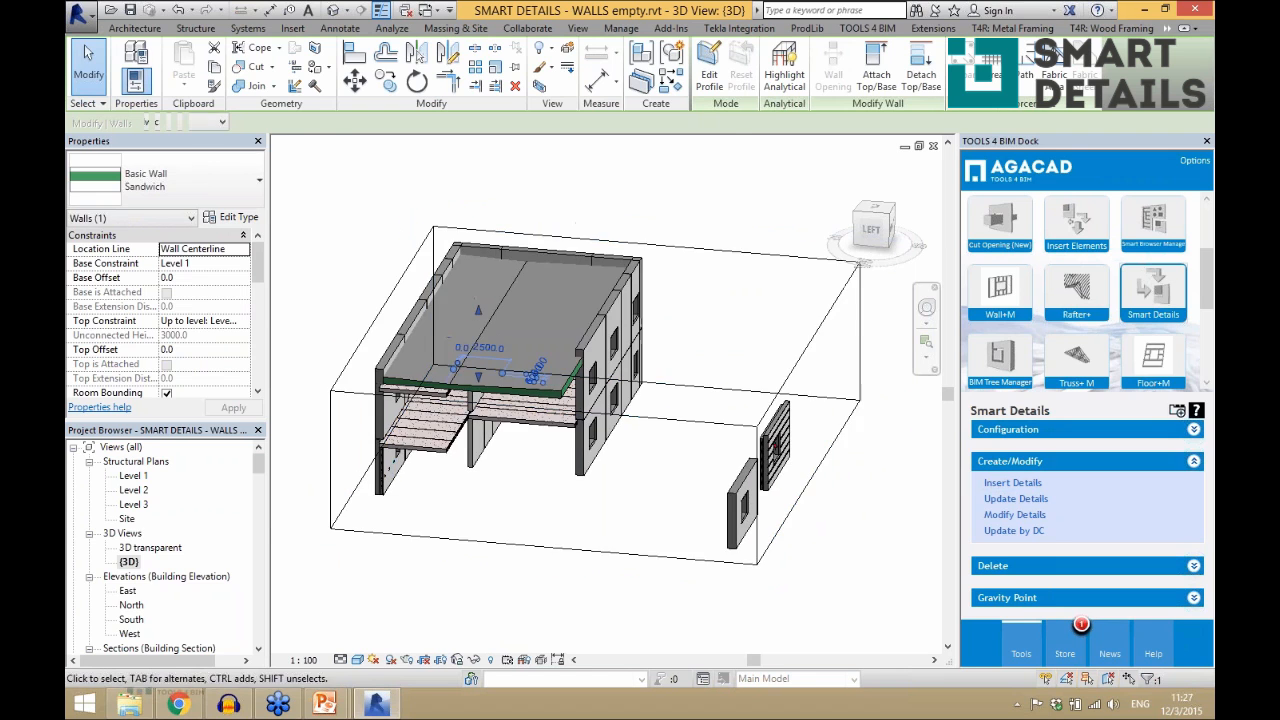
middle_click_drag(300, 430, 485, 378, "shift")
scroll(481, 365, "up", 2)
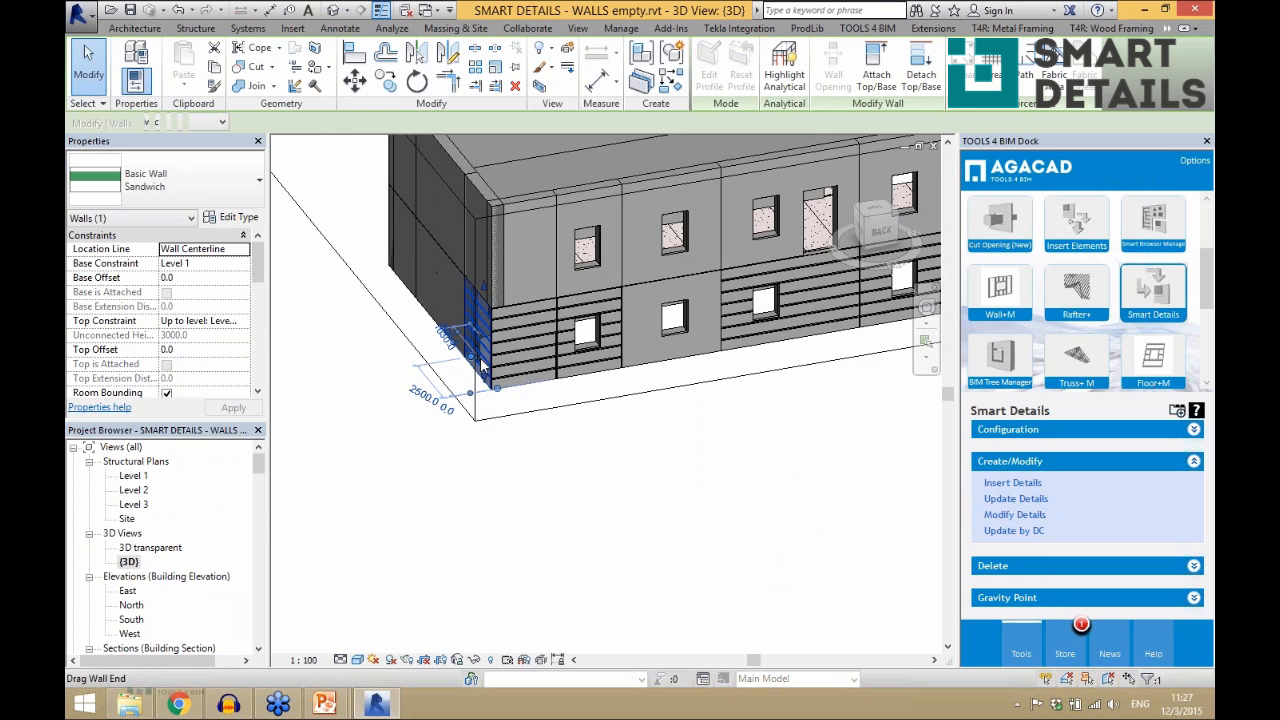
scroll(481, 365, "up", 4)
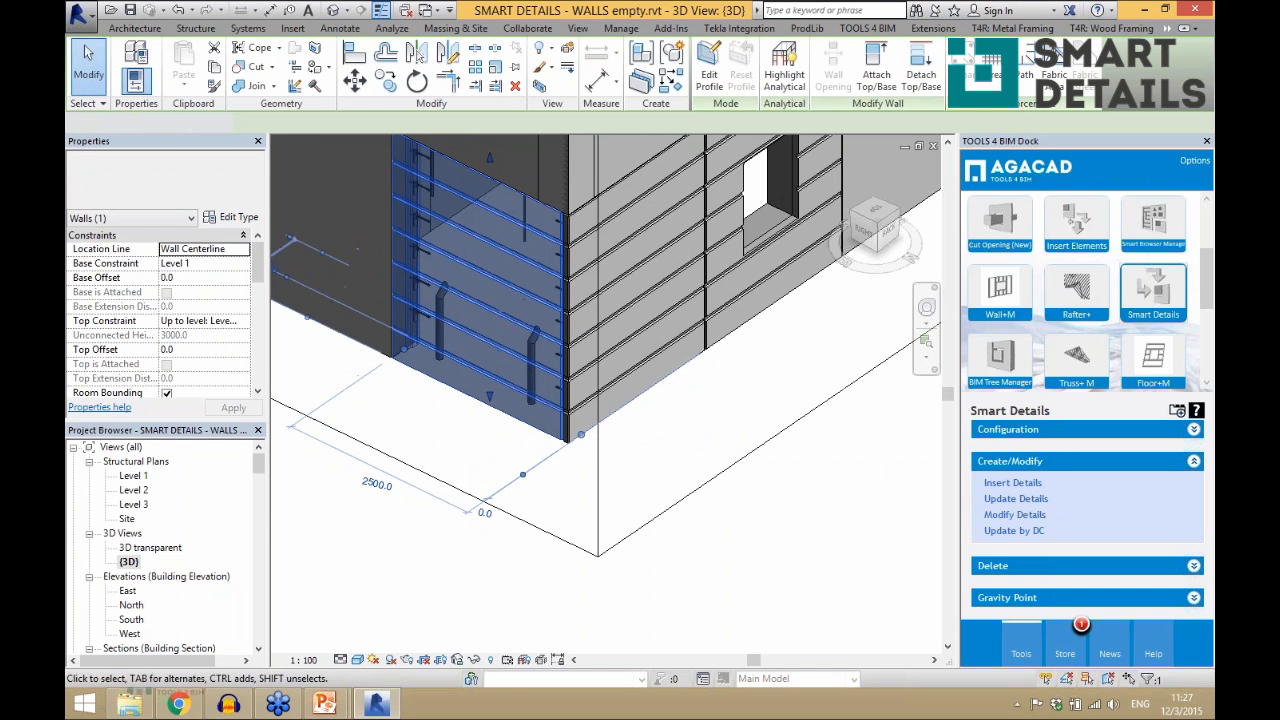
- Insert the "Massive wall - plates" detail configuration into the ground-floor interior Massive wall 250 at the building's open end
left_click(654, 446)
scroll(654, 446, "down", 1)
scroll(546, 429, "down", 2)
scroll(503, 462, "down", 1)
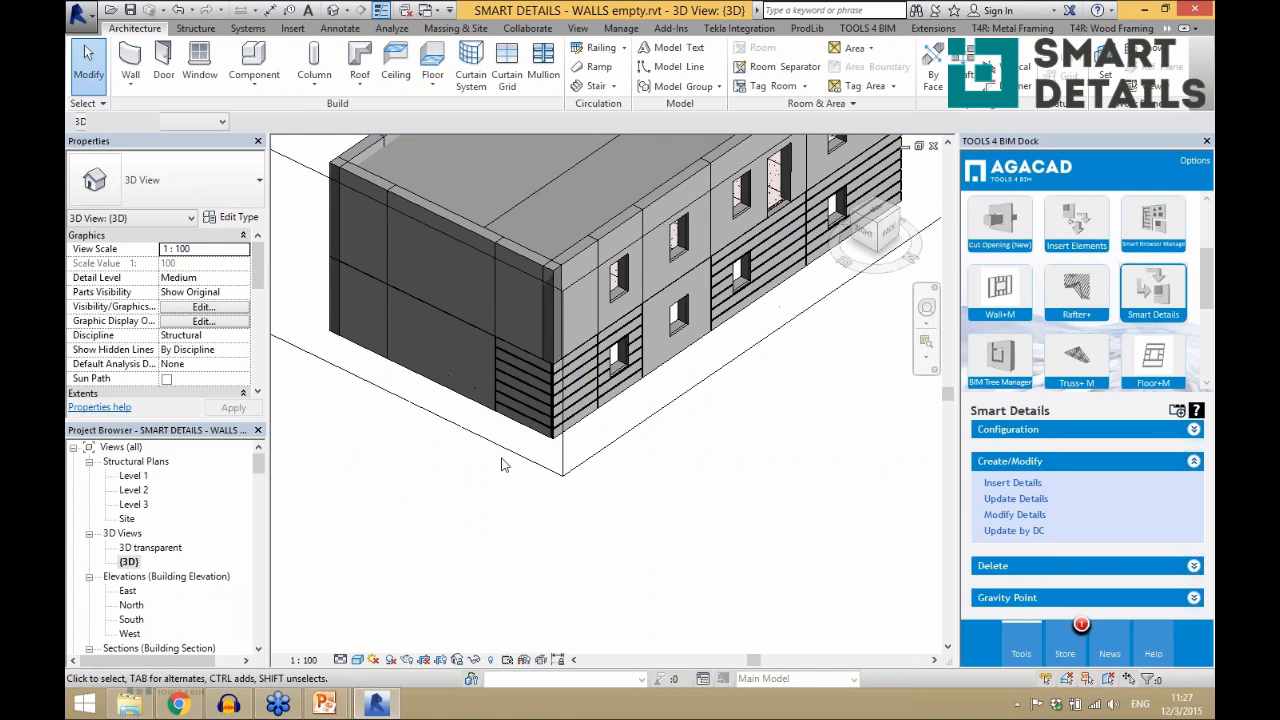
scroll(503, 464, "down", 4)
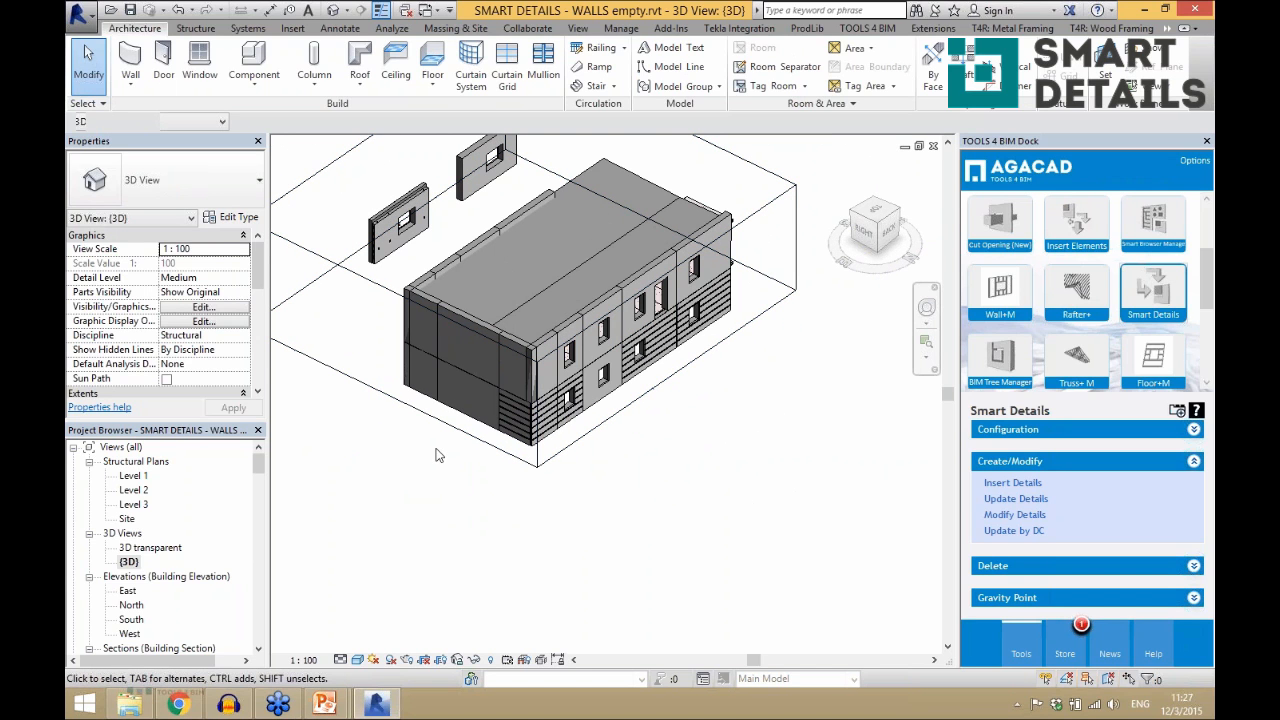
middle_click_drag(751, 487, 625, 527, "shift")
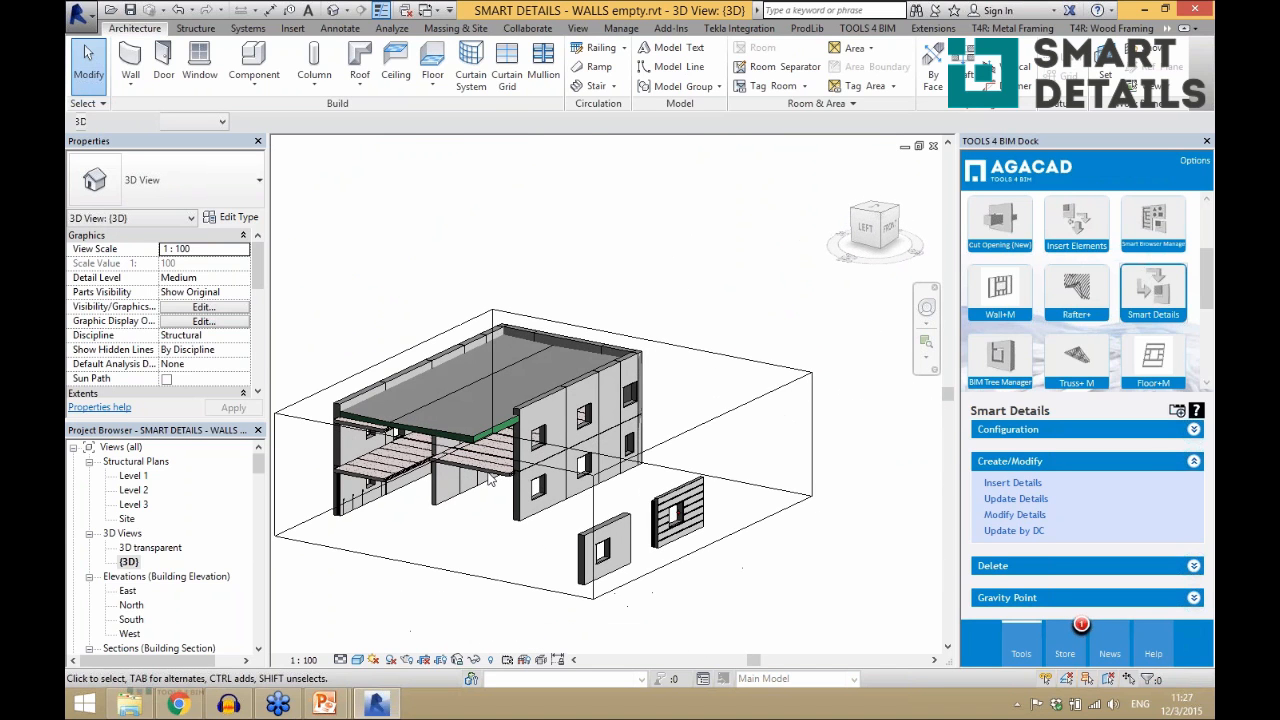
scroll(393, 544, "up", 5)
left_click(393, 544)
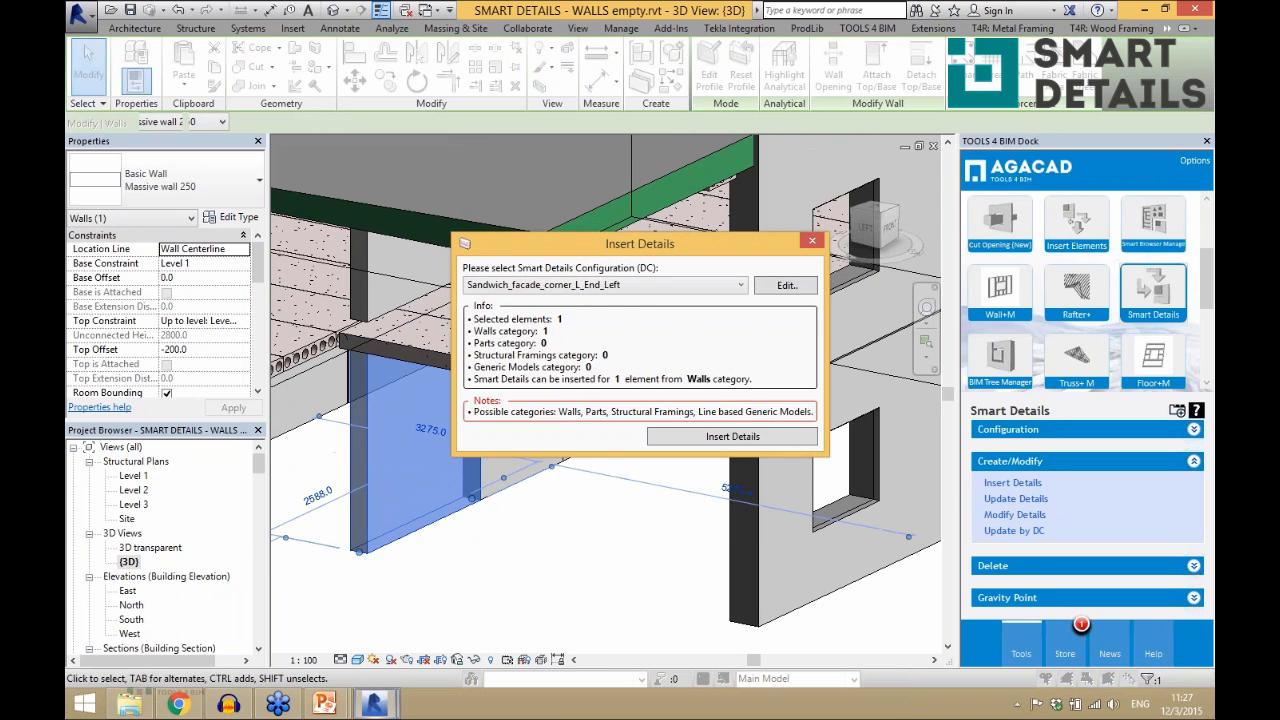
left_click(613, 287)
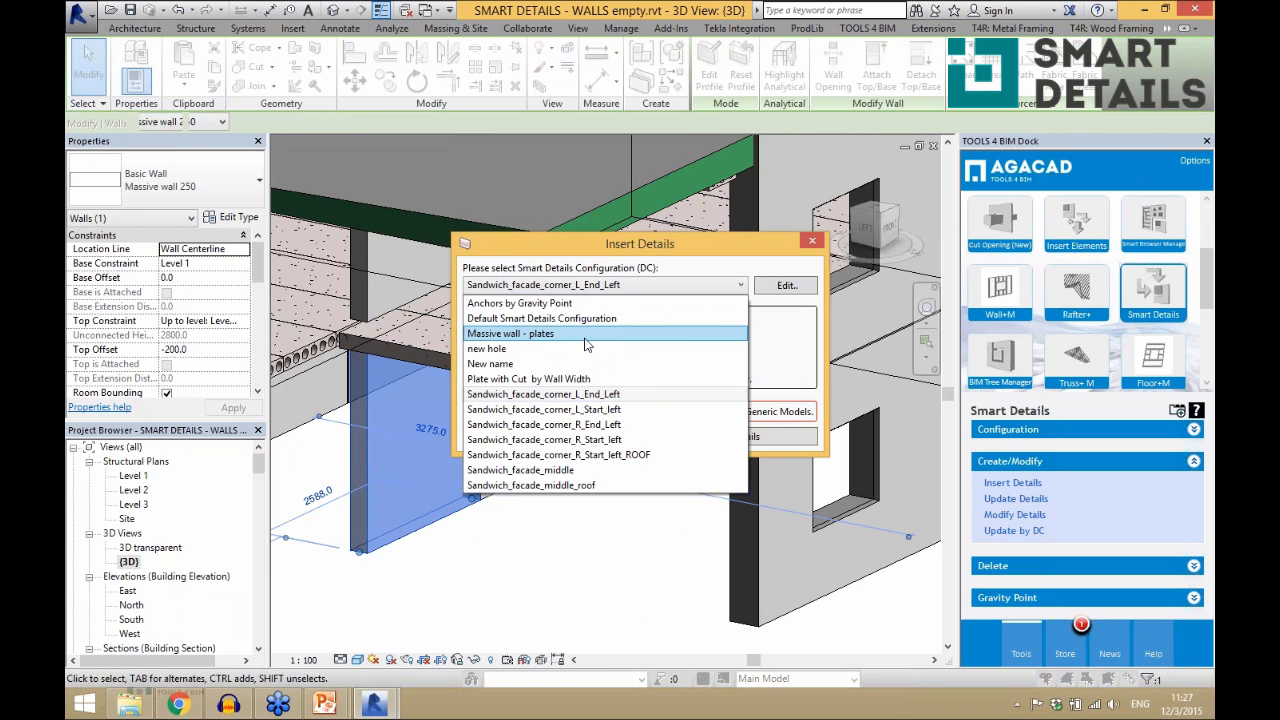
left_click(587, 335)
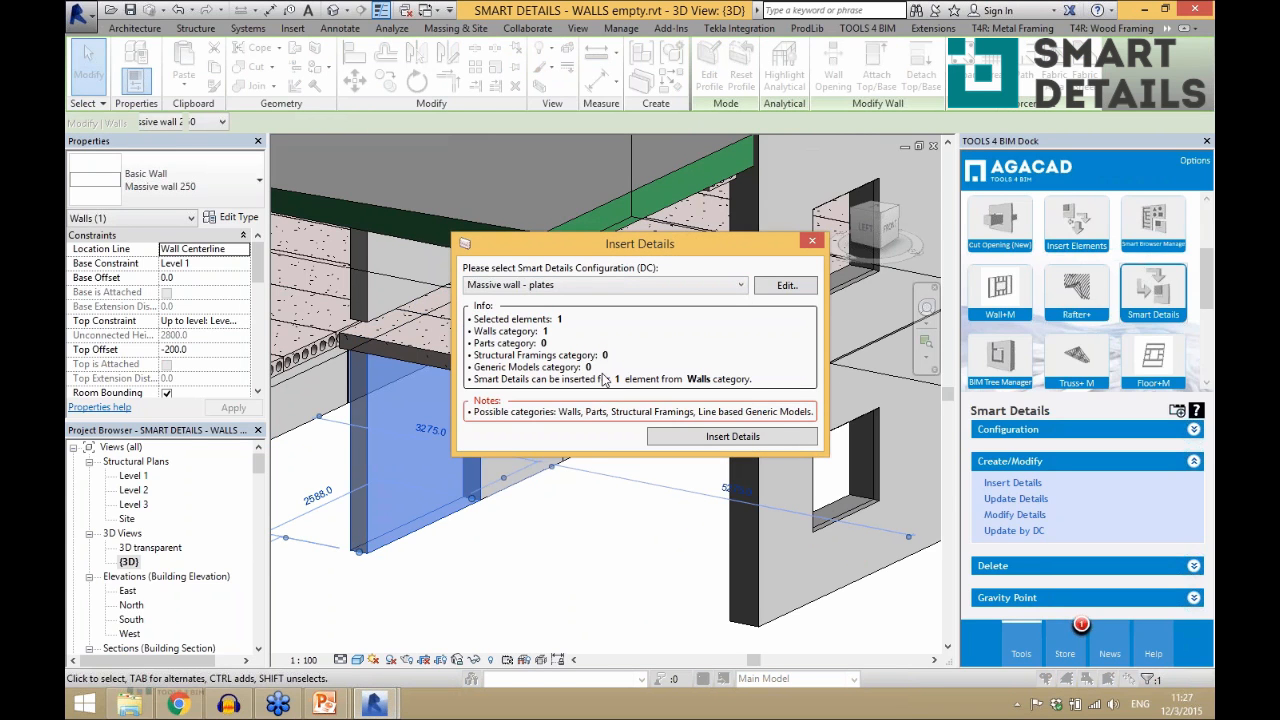
left_click(688, 437)
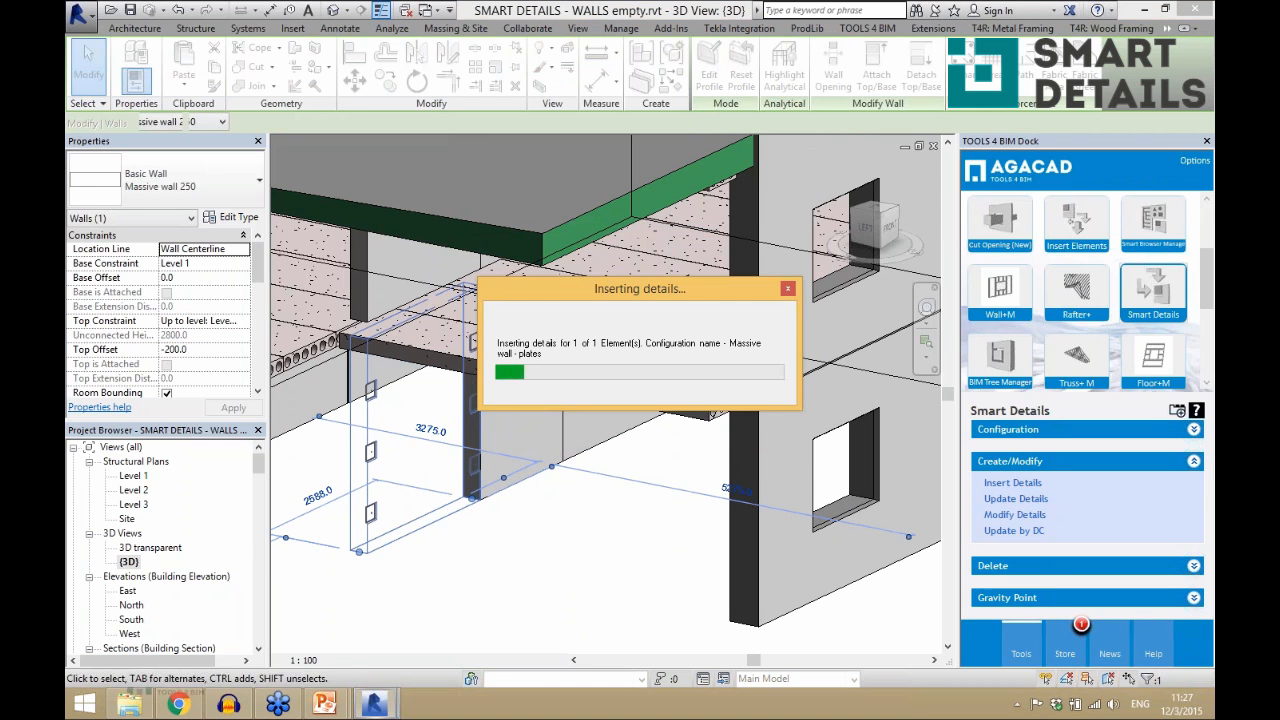
- Examine the plates and bottom fix connections inserted in the interior wall from a low viewing angle
left_click(458, 589)
scroll(440, 560, "up", 3)
left_click(423, 540)
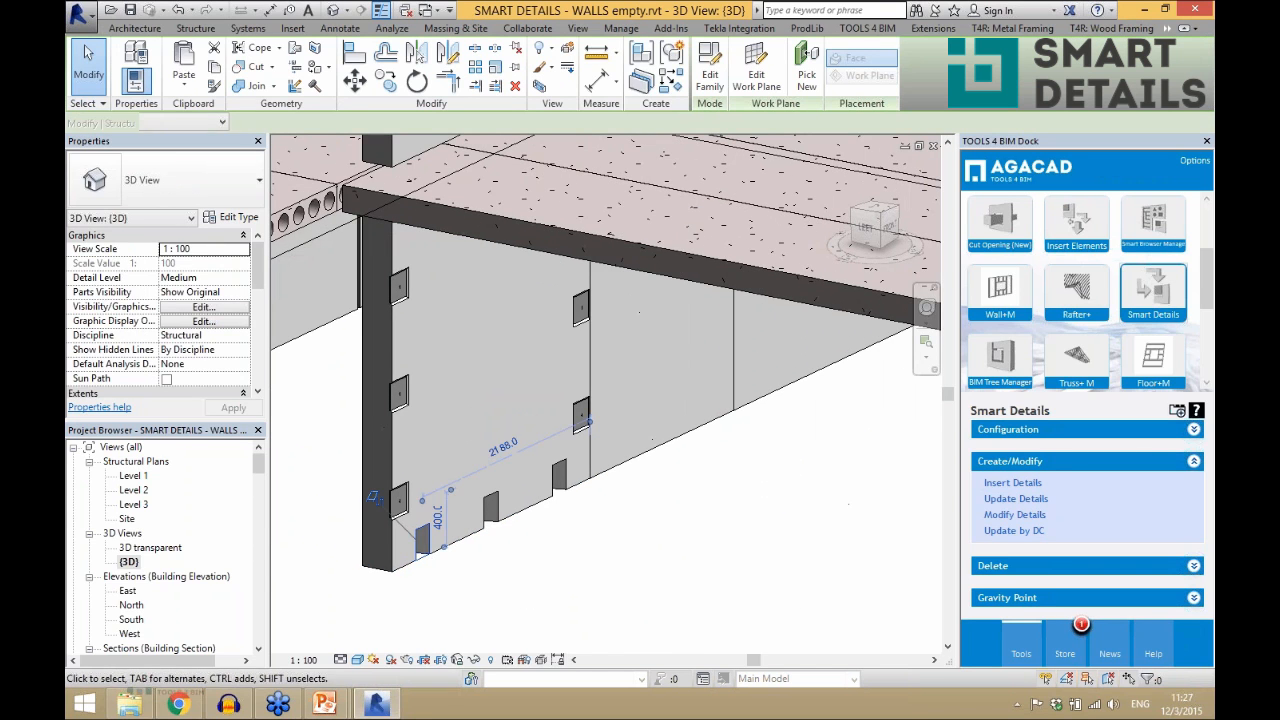
middle_click_drag(423, 540, 425, 400, "shift")
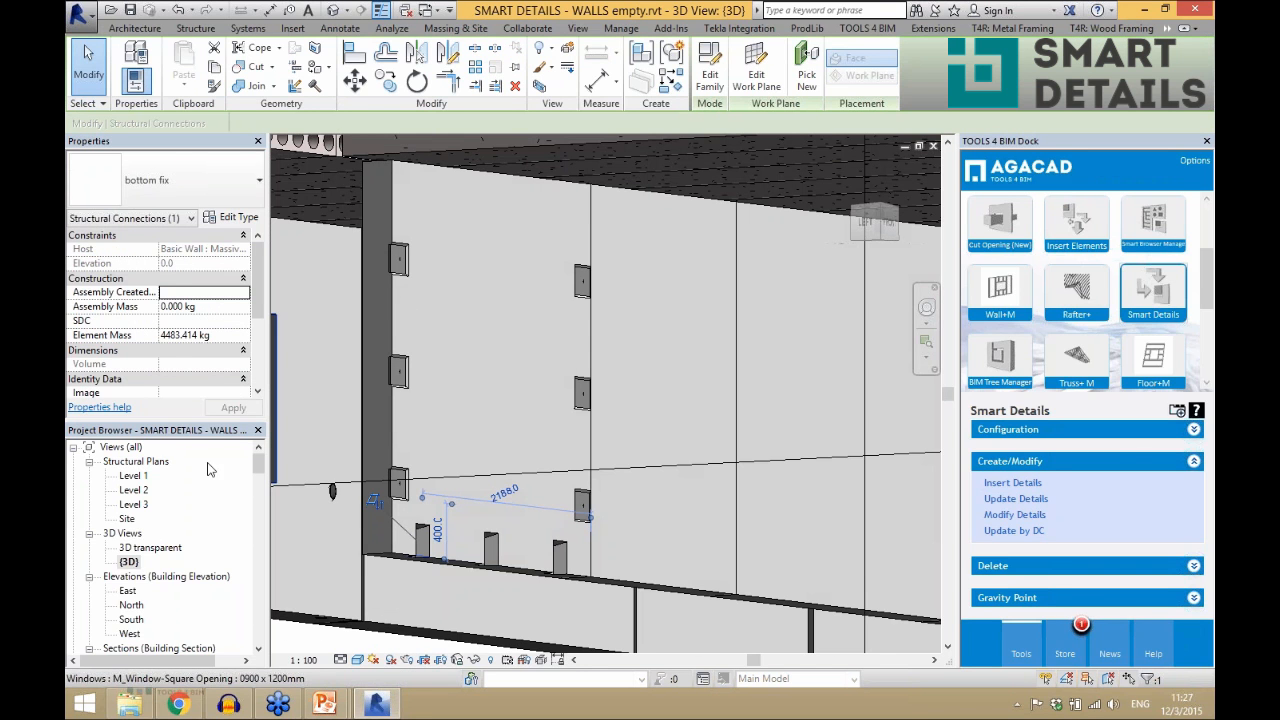
- Open the 3D transparent view and examine the details embedded in the ground-floor interior wall
double_click(150, 547)
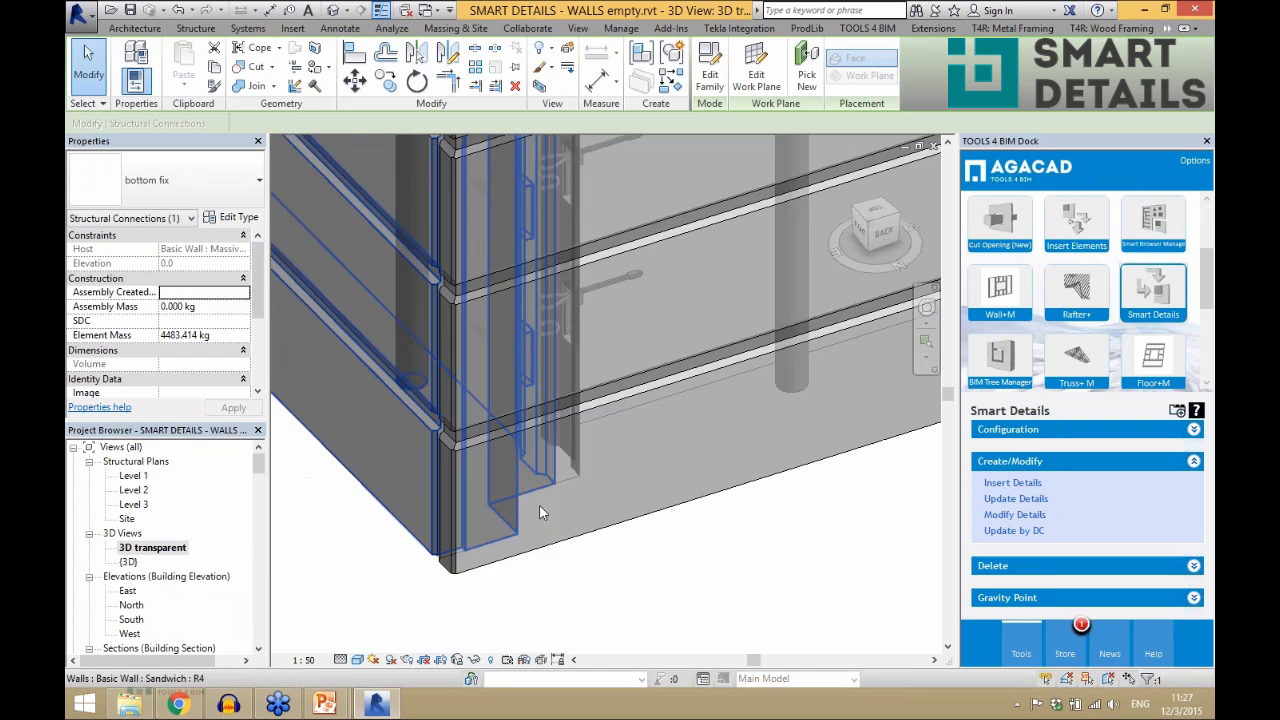
scroll(461, 446, "down", 6)
scroll(490, 458, "down", 3)
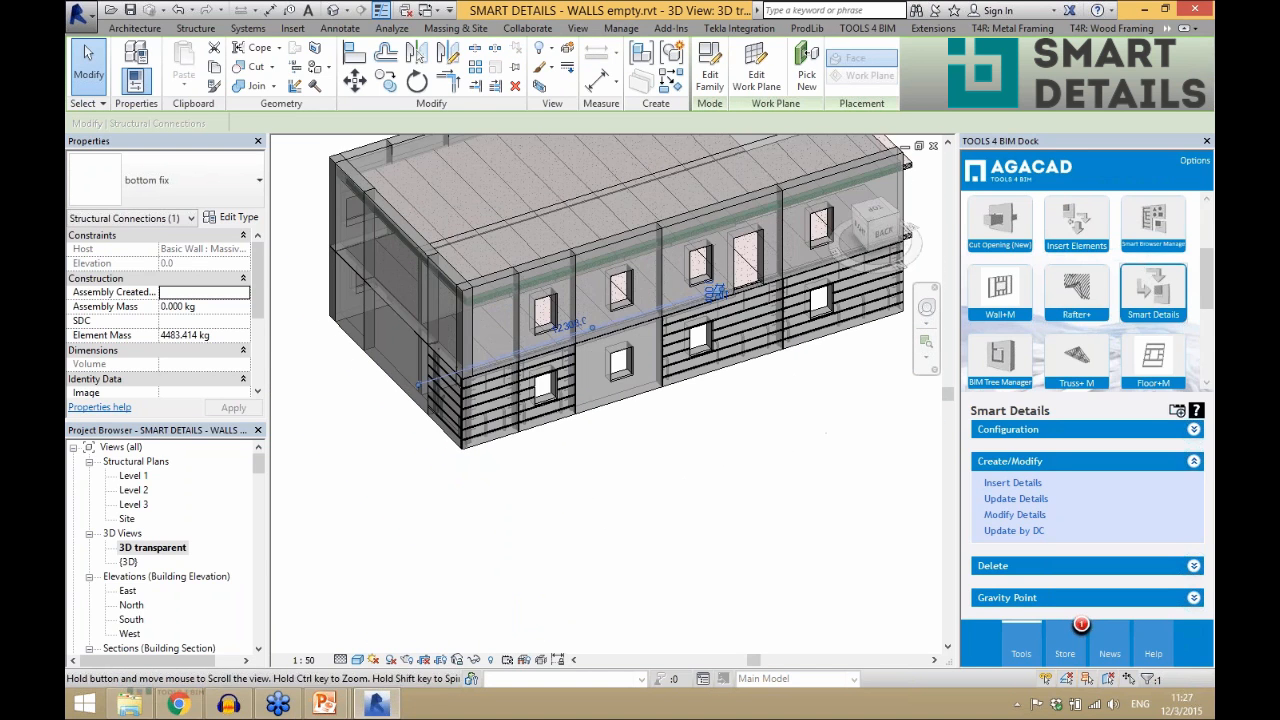
middle_click_drag(490, 458, 387, 448, "shift")
middle_click_drag(880, 515, 857, 517, "shift")
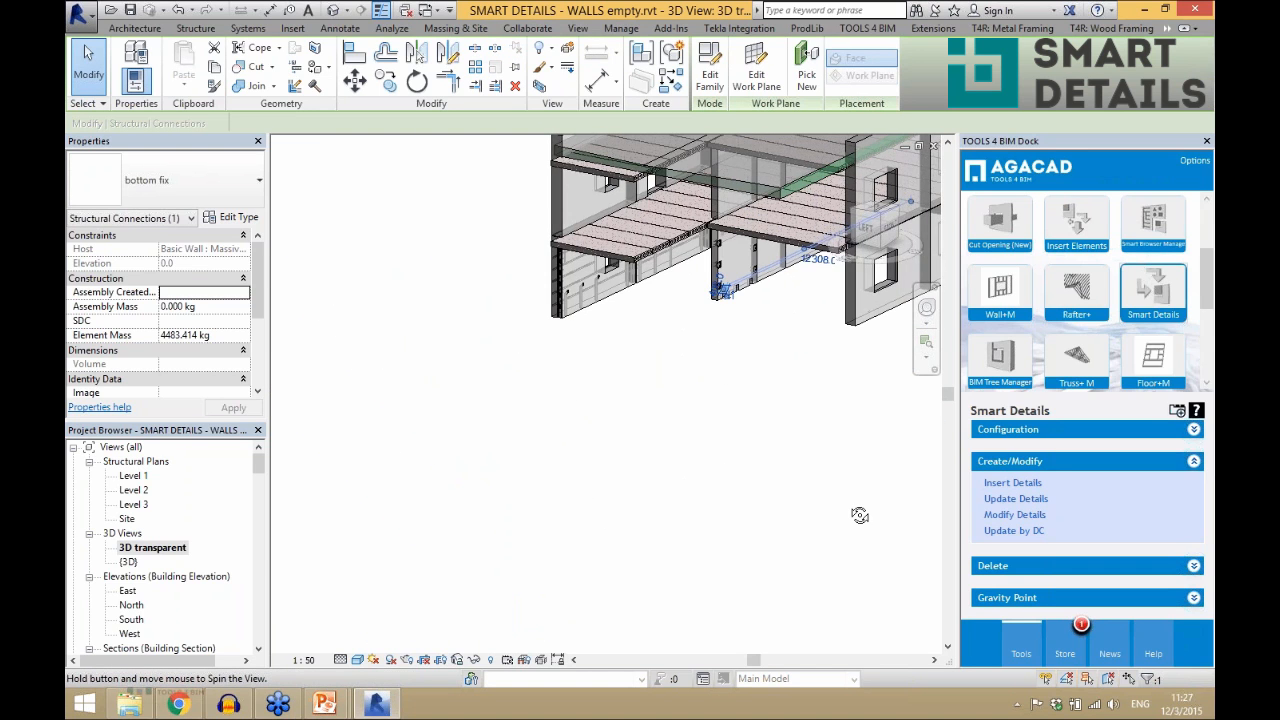
scroll(690, 390, "up", 6)
middle_click_drag(690, 390, 631, 292, "shift")
left_click(633, 290)
scroll(631, 292, "down", 2)
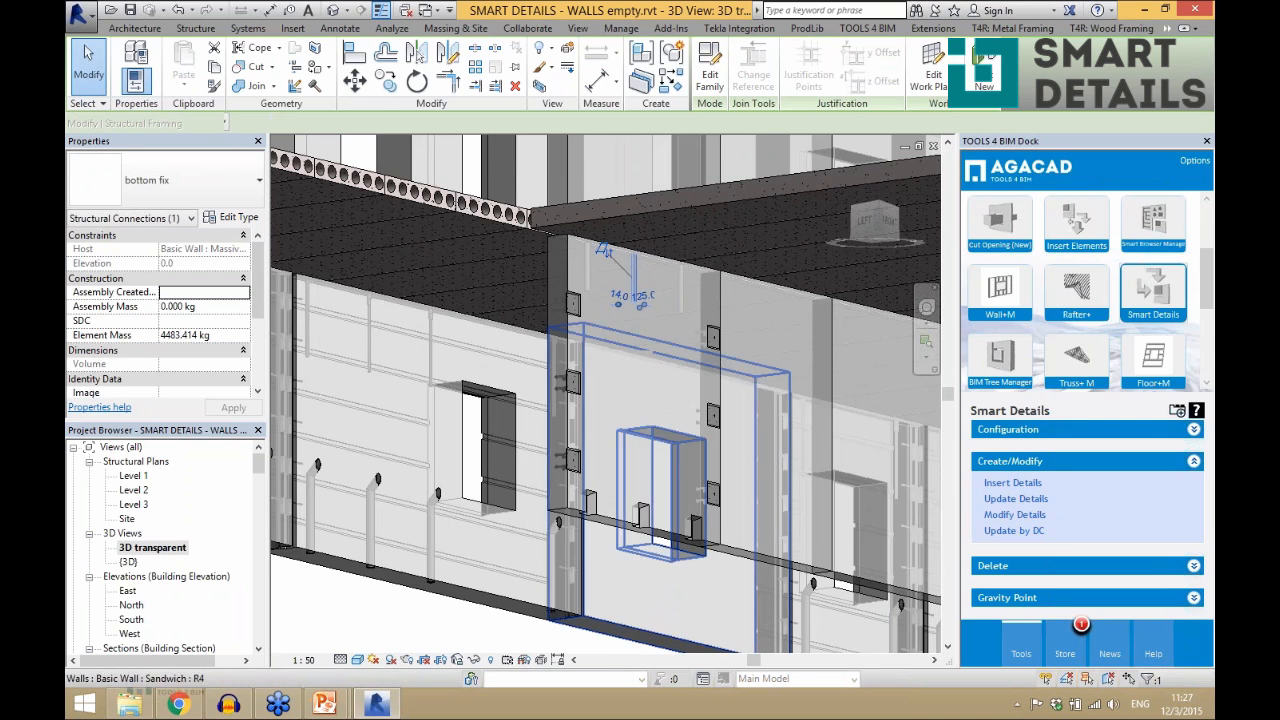
- Insert the "Massive wall - plates" details into the two adjoining ground-floor massive walls together
middle_click_drag(696, 515, 738, 540, "shift")
left_click(806, 538)
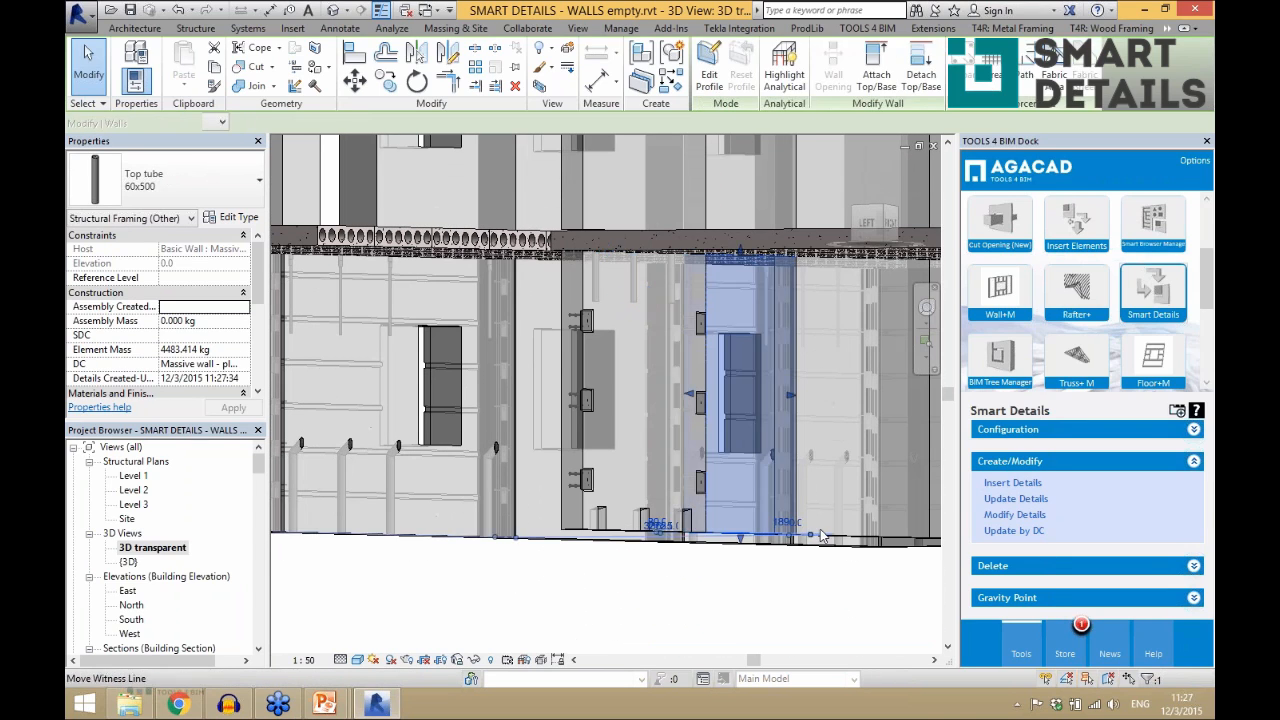
left_click(840, 540, "ctrl")
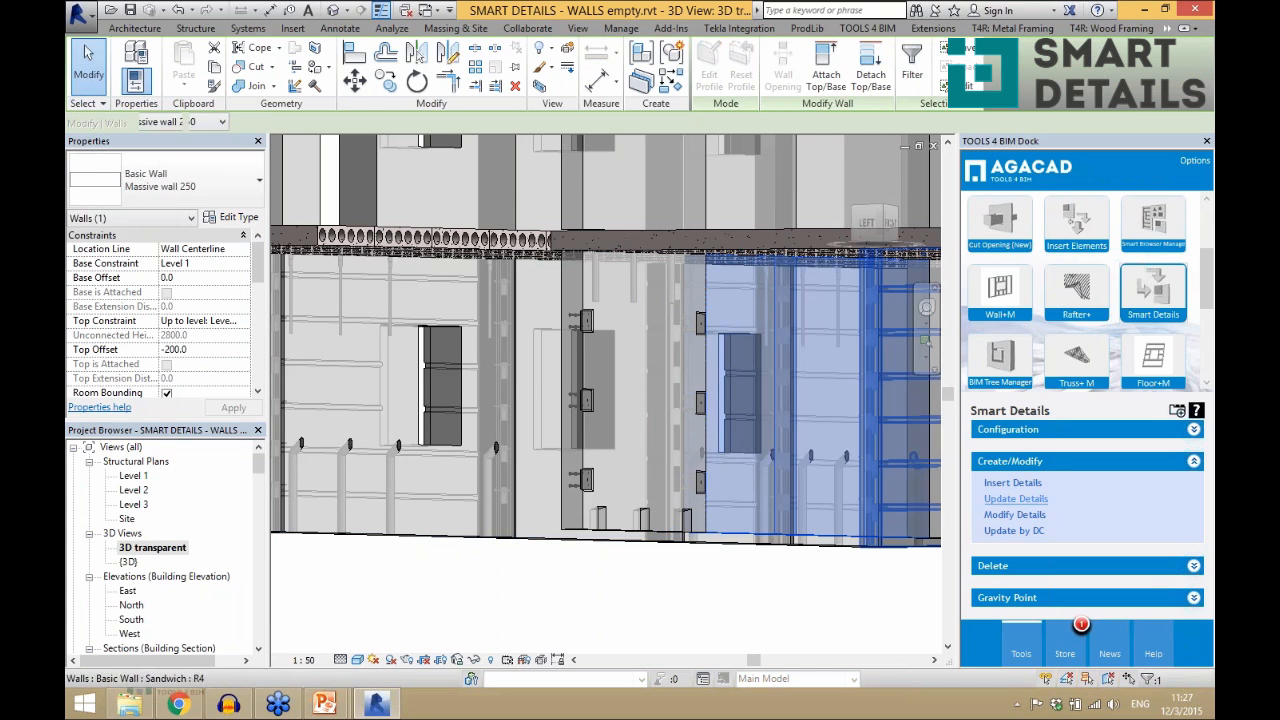
left_click(1020, 484)
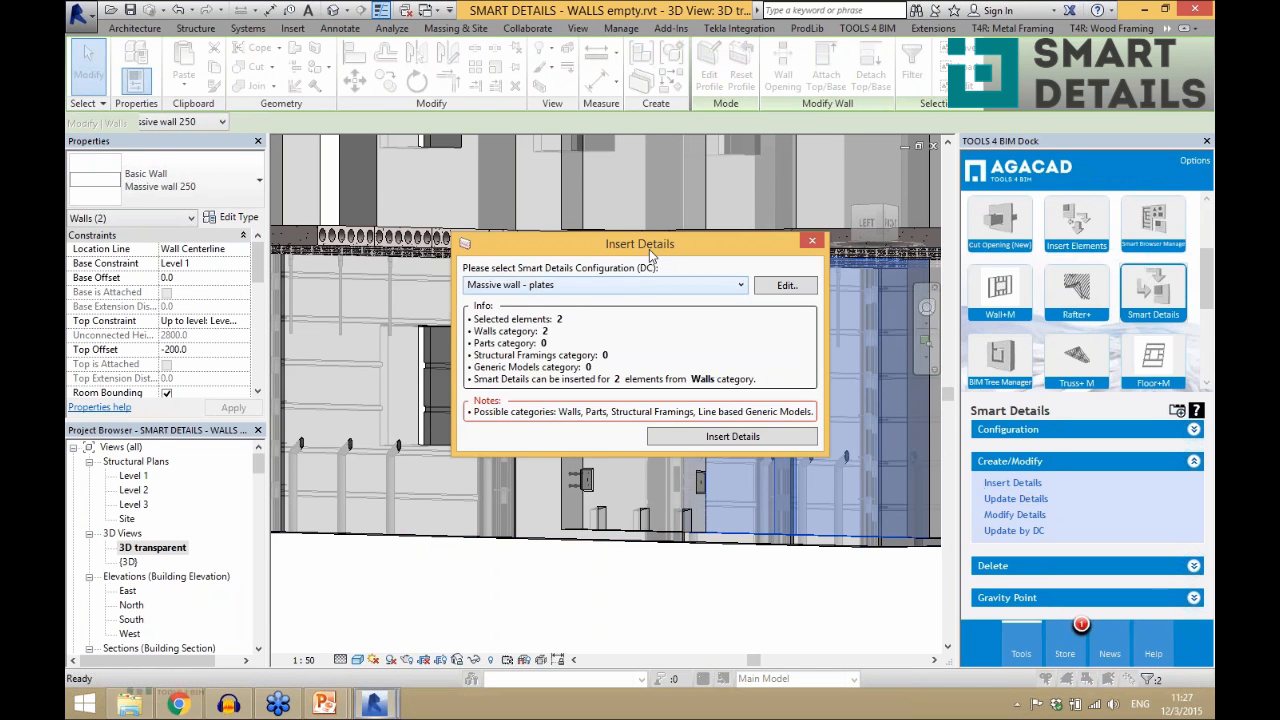
left_click(672, 434)
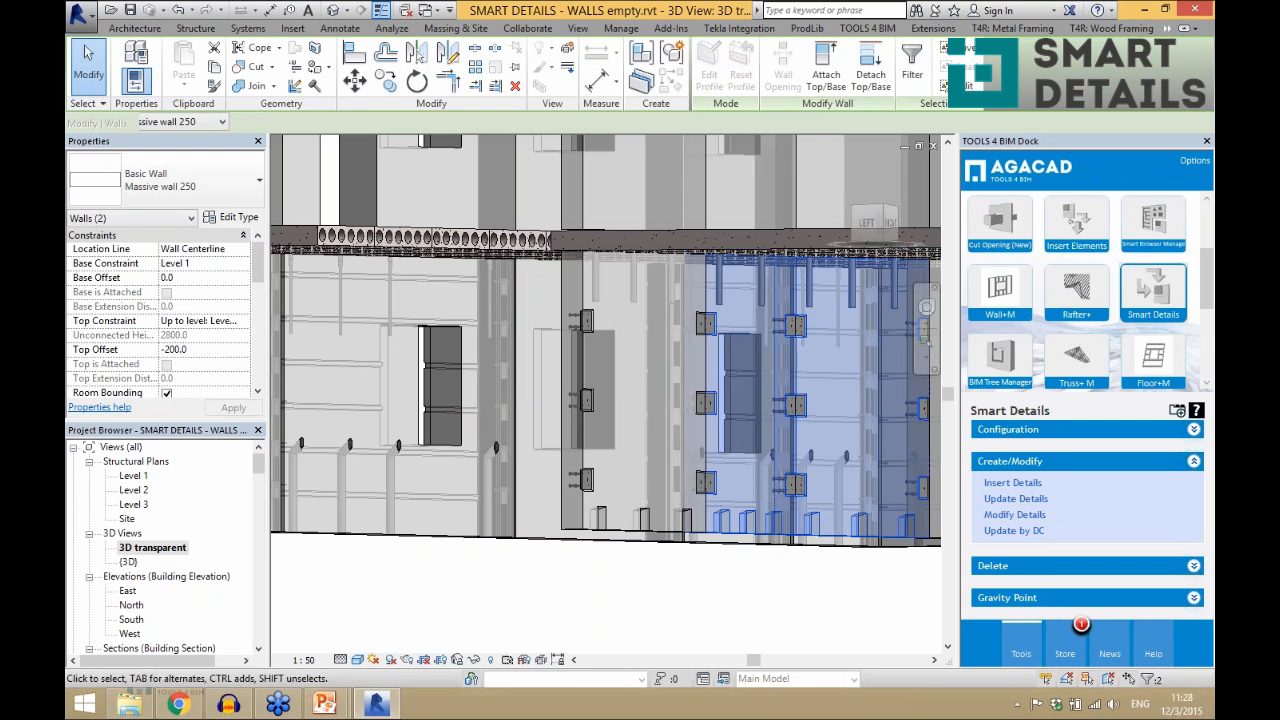
- Clear the selection and review the plates and bottom fixings along the row of interior massive walls
left_click(785, 592)
middle_click_drag(797, 581, 831, 630, "shift")
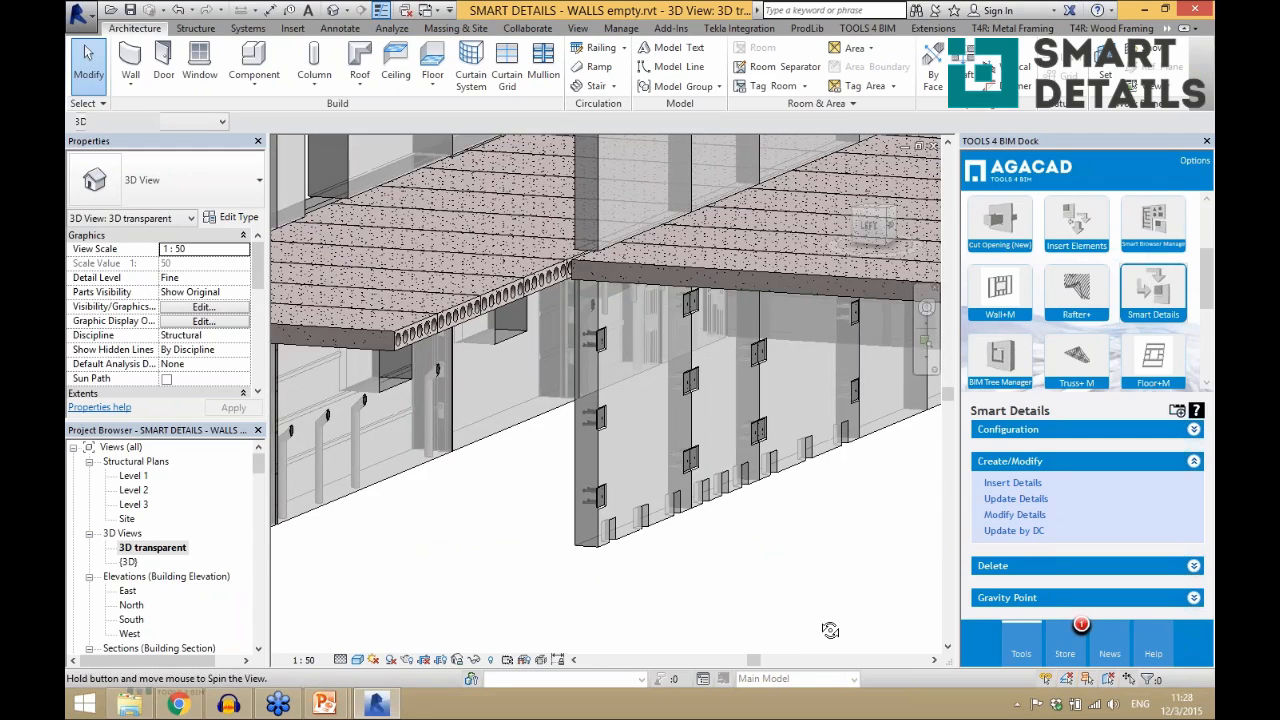
scroll(912, 436, "up", 2)
scroll(524, 411, "down", 5)
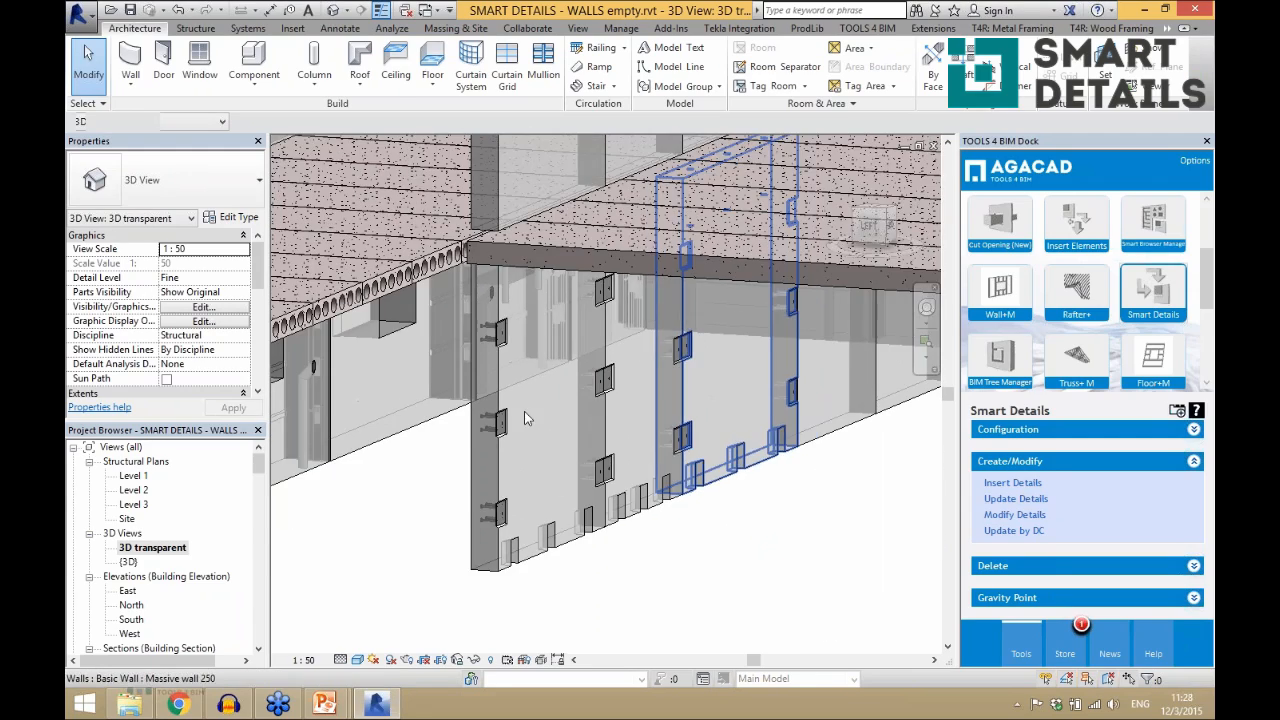
scroll(550, 447, "down", 5)
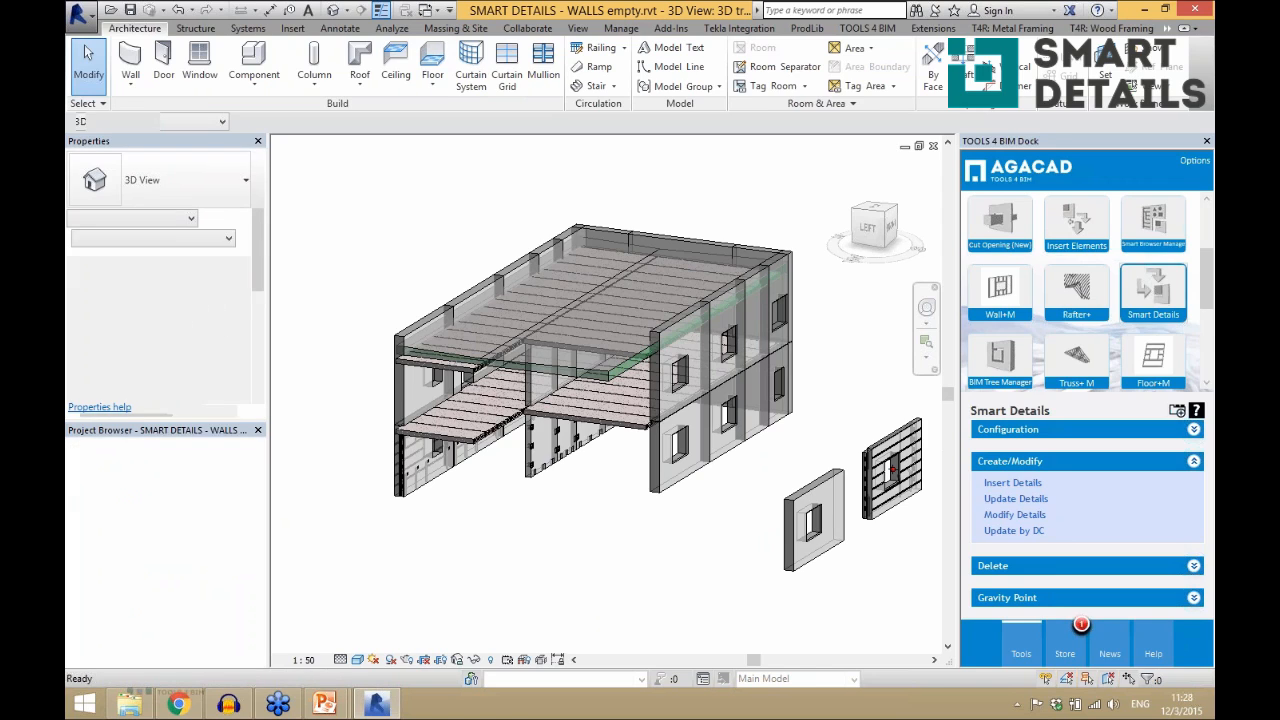
- Switch to the Smart Assemblies_InsElem_Floors_Walls project and examine its multi-storey precast frame in 3D
scroll(727, 357, "down", 3)
scroll(727, 360, "down", 4)
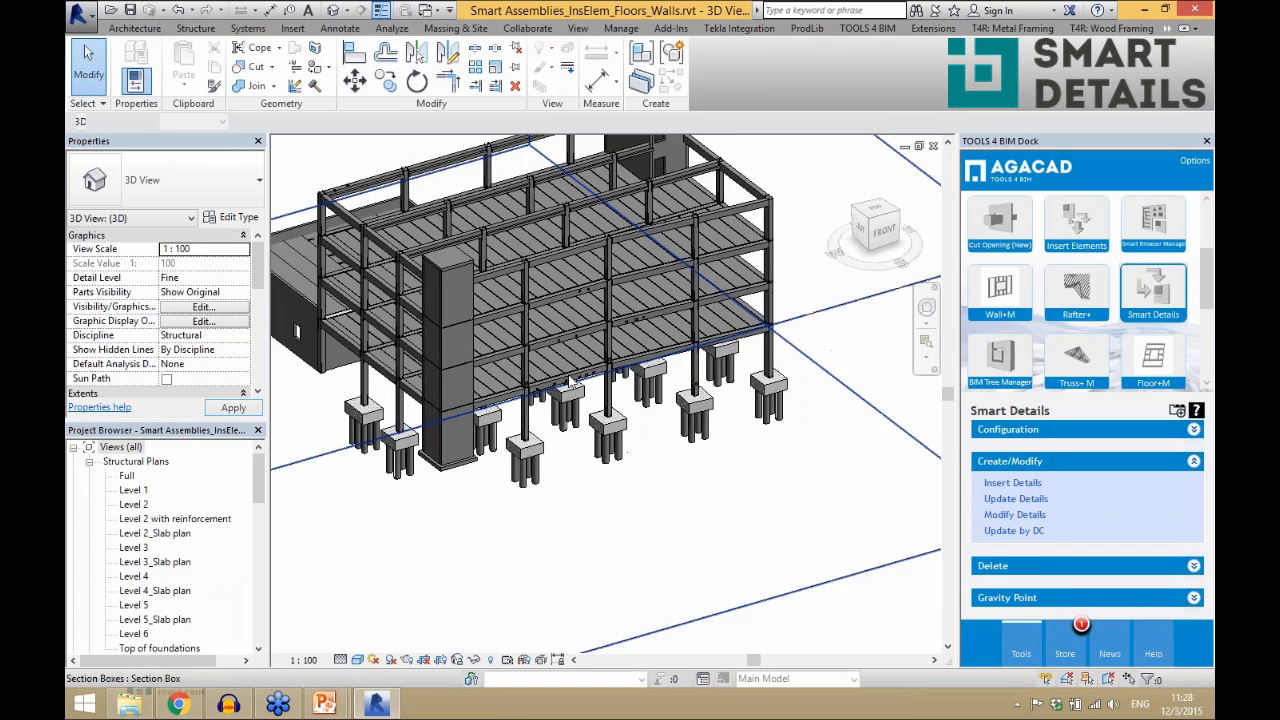
middle_click_drag(602, 468, 657, 475, "shift")
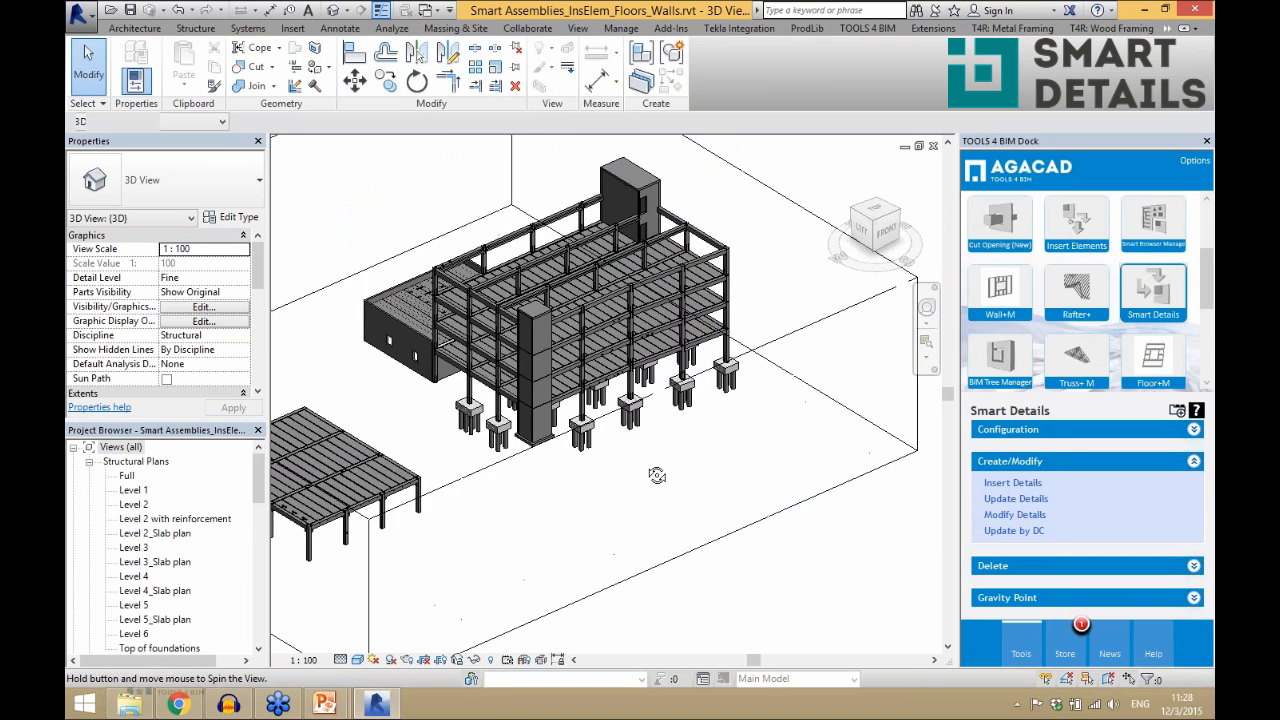
scroll(757, 438, "down", 2)
scroll(617, 349, "up", 1)
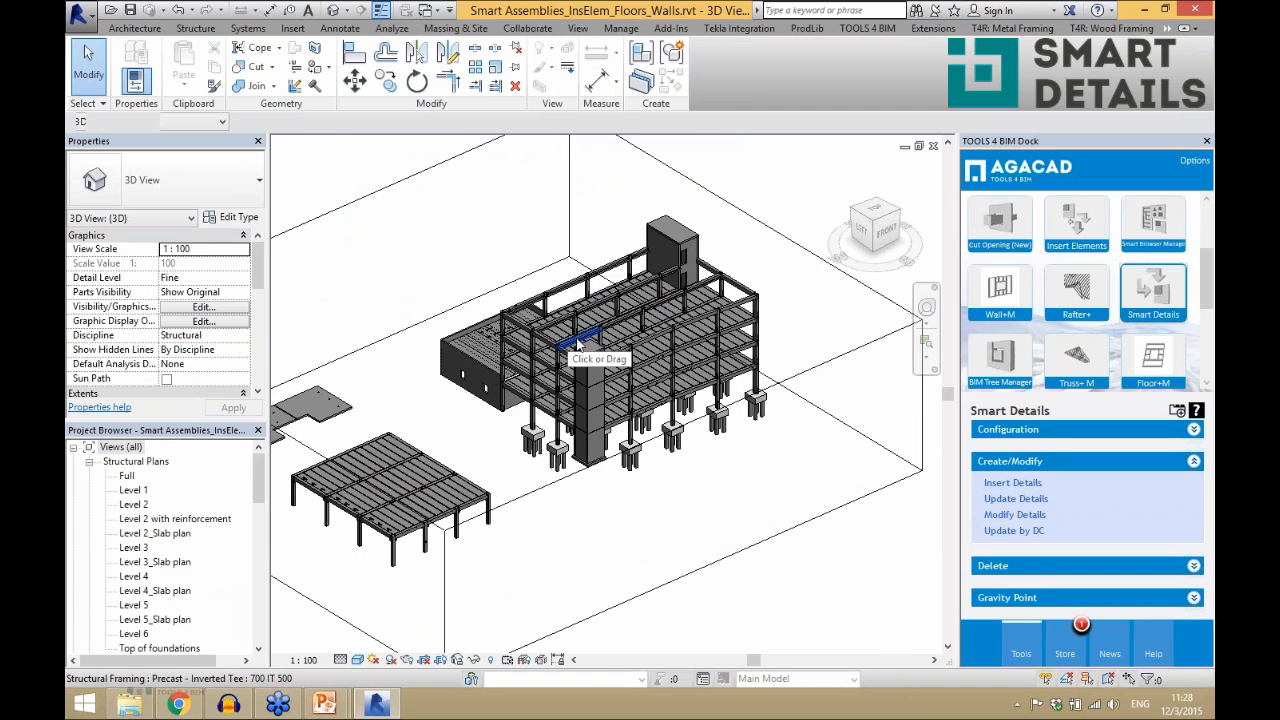
scroll(570, 343, "up", 2)
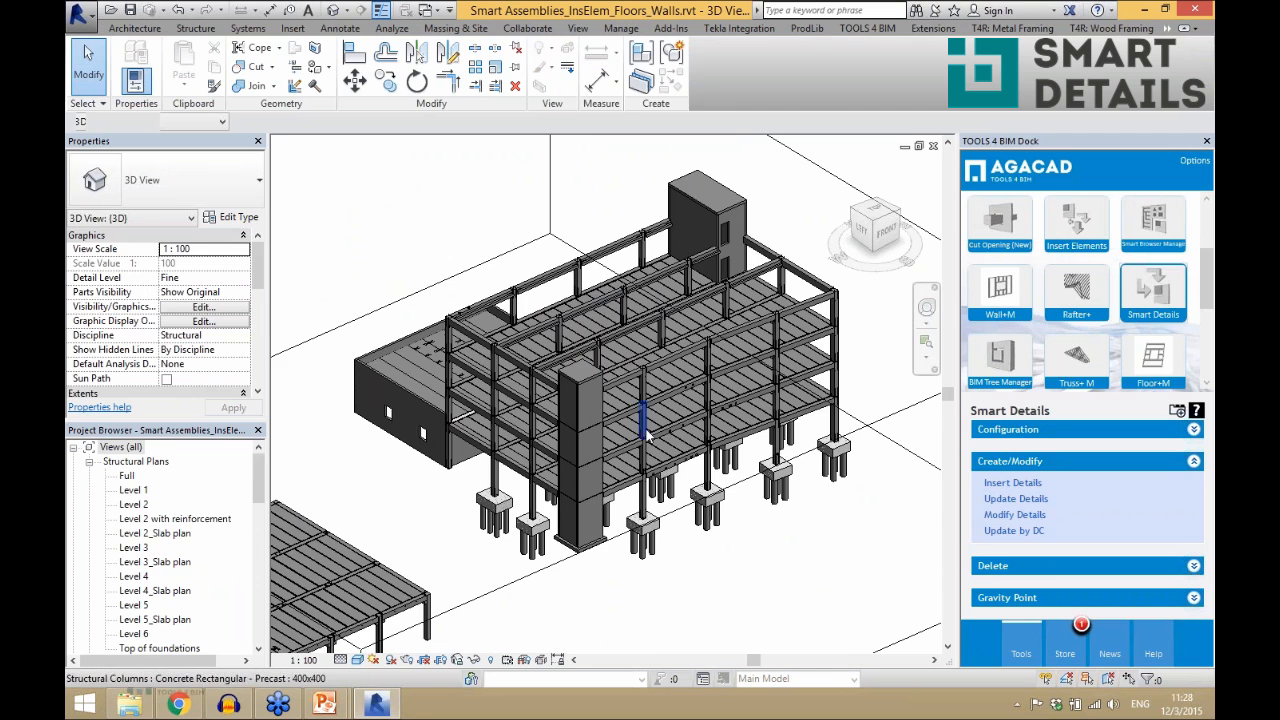
scroll(708, 486, "up", 3)
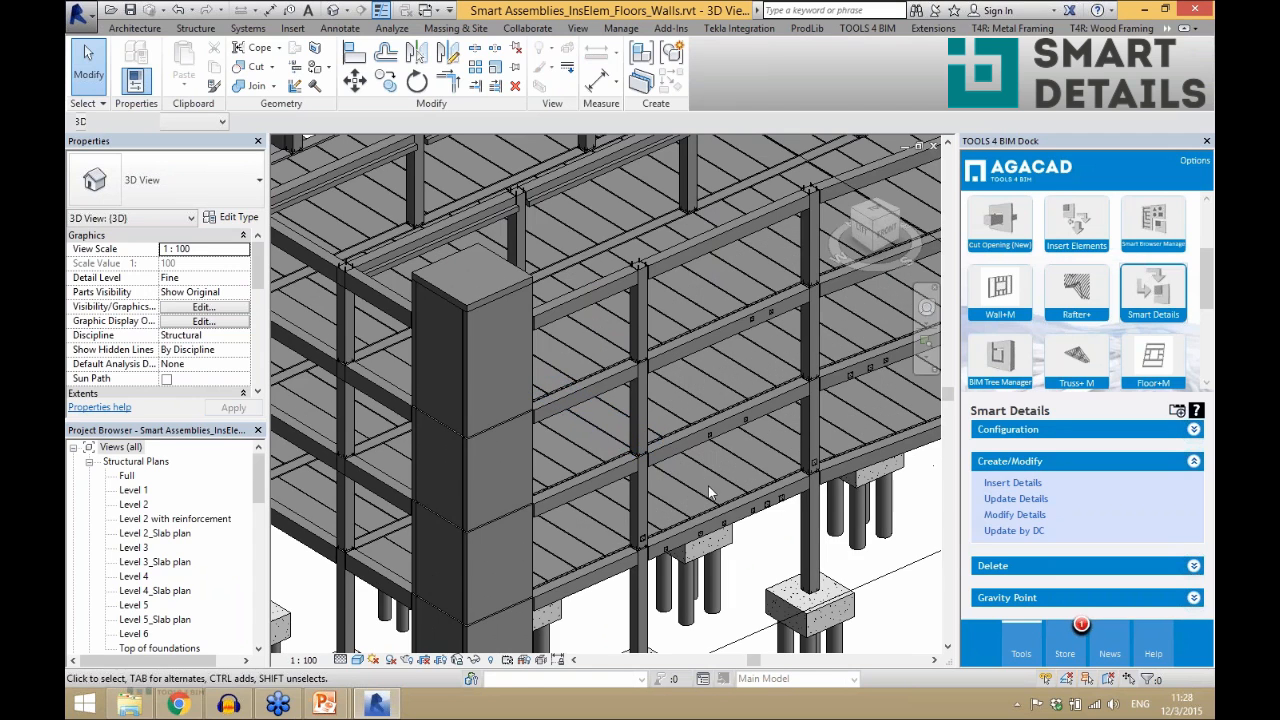
- Open the Level 1 plan, go to the section cut lengthwise through the building, and examine the hollow-core floor slabs
double_click(128, 490)
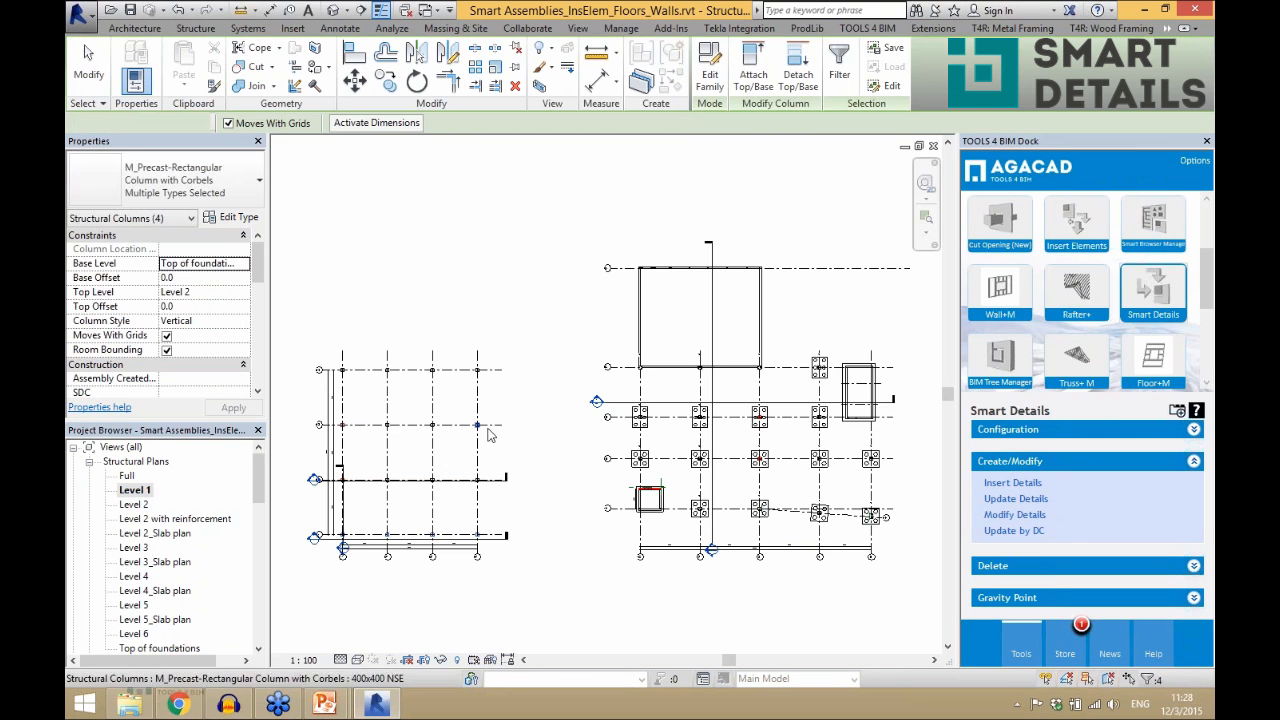
double_click(597, 402)
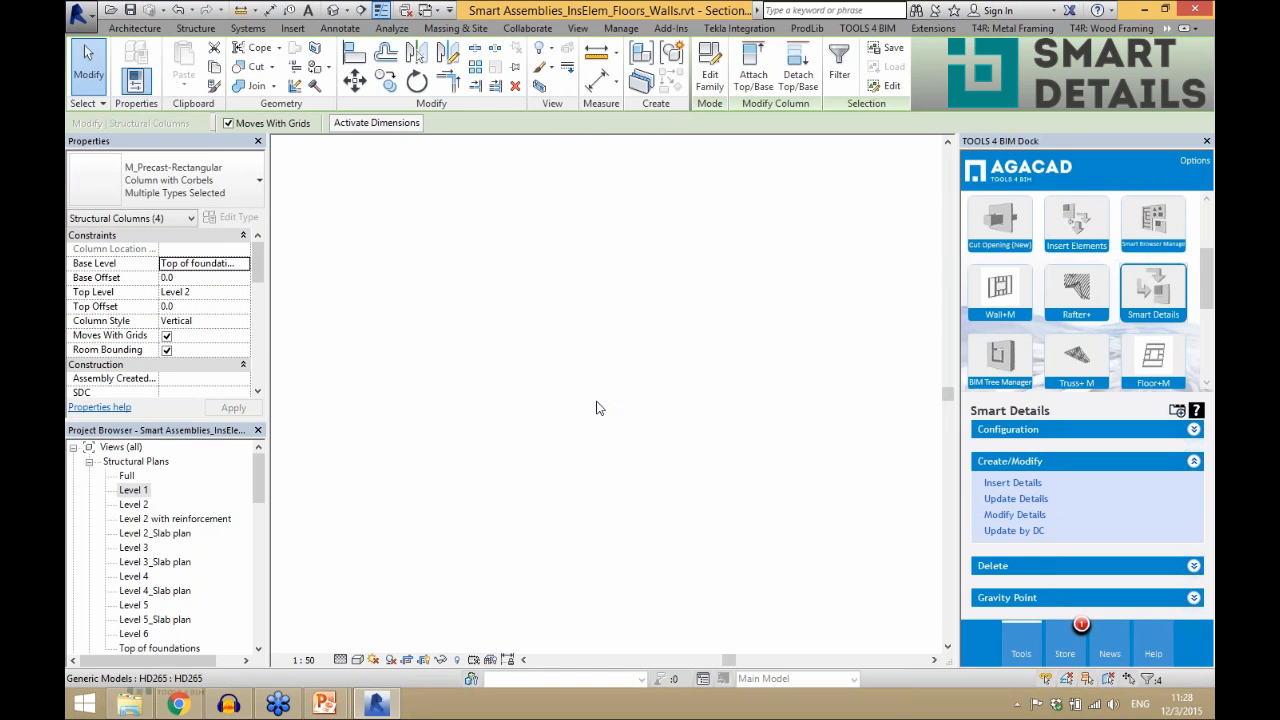
scroll(352, 441, "up", 5)
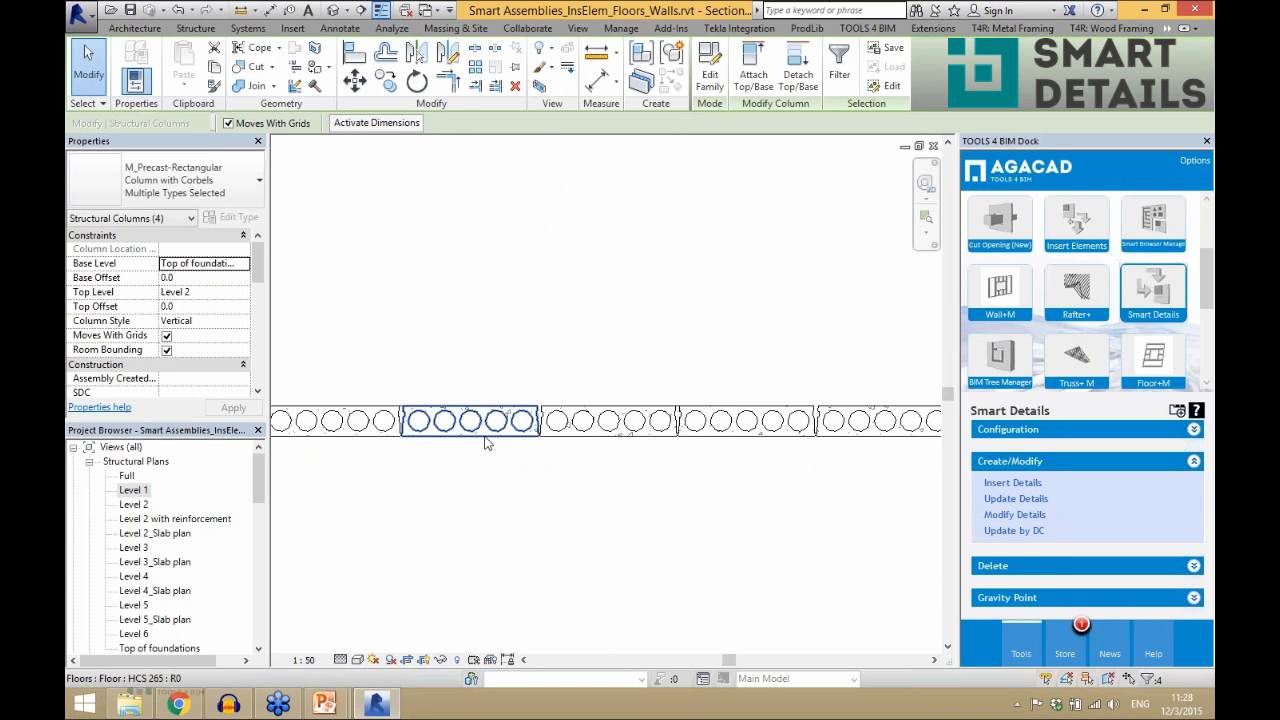
scroll(525, 455, "up", 2)
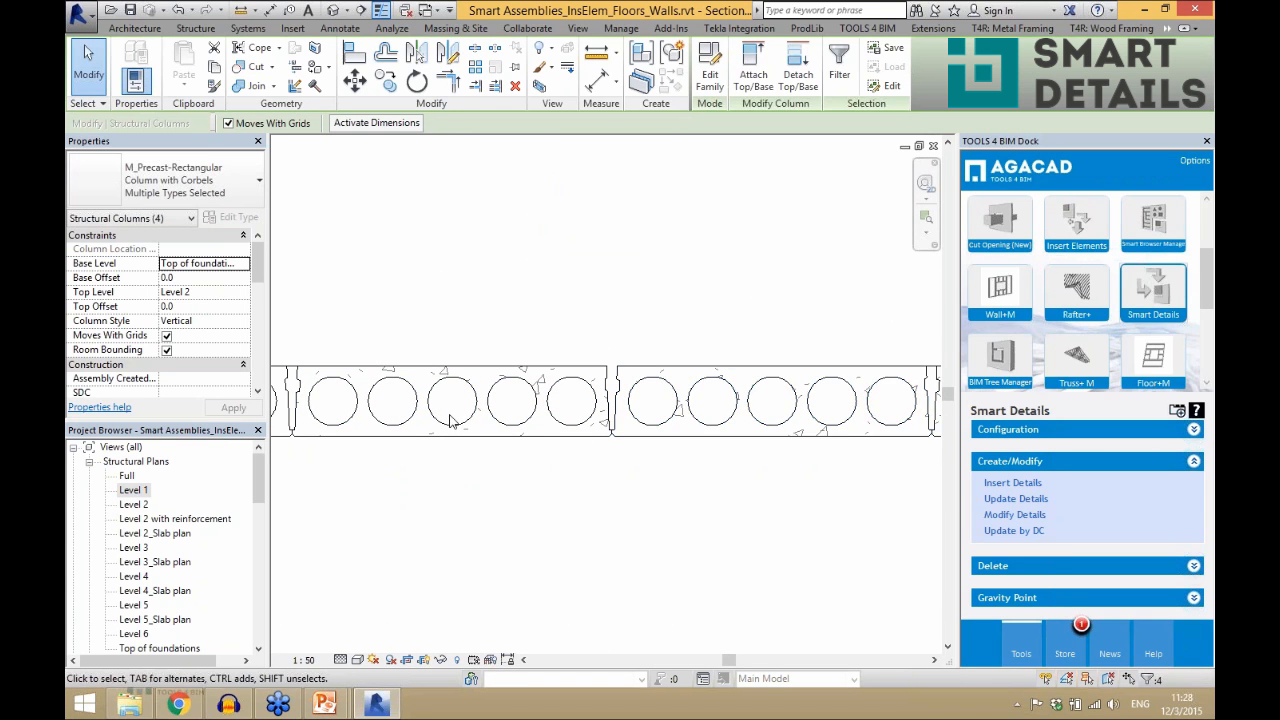
scroll(535, 455, "down", 4)
scroll(489, 457, "down", 1)
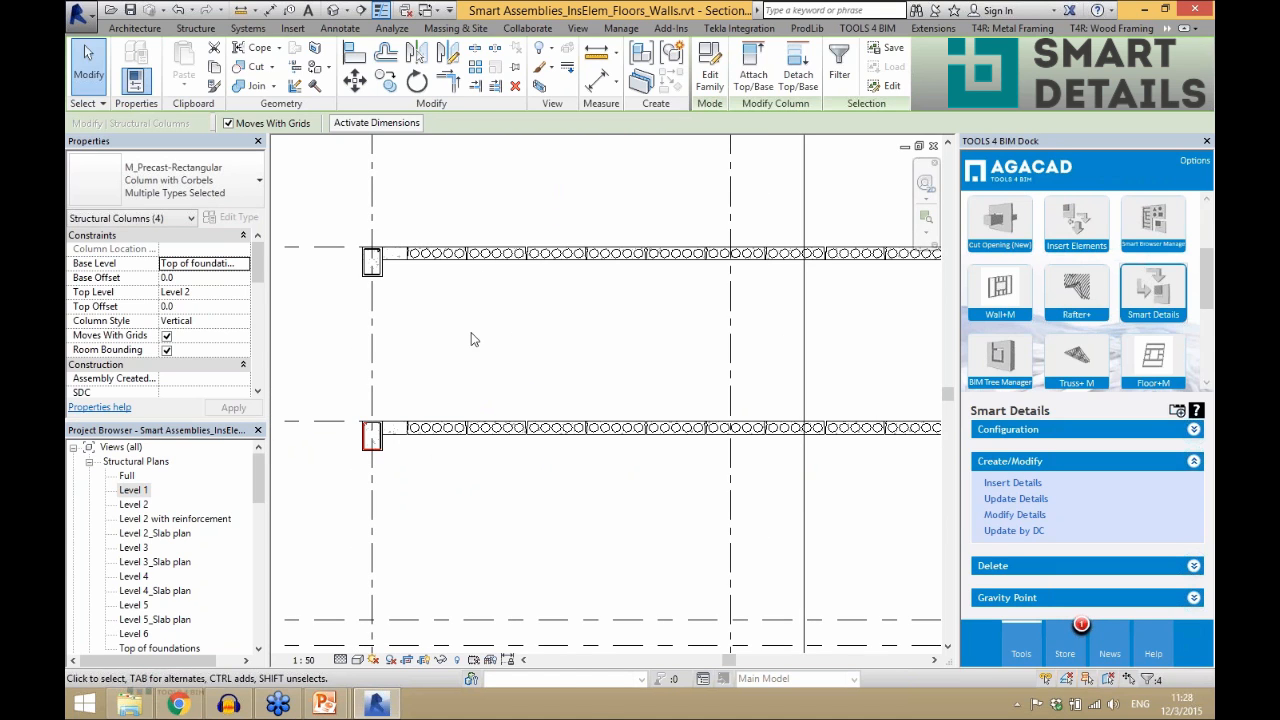
scroll(474, 339, "down", 2)
scroll(368, 331, "down", 2)
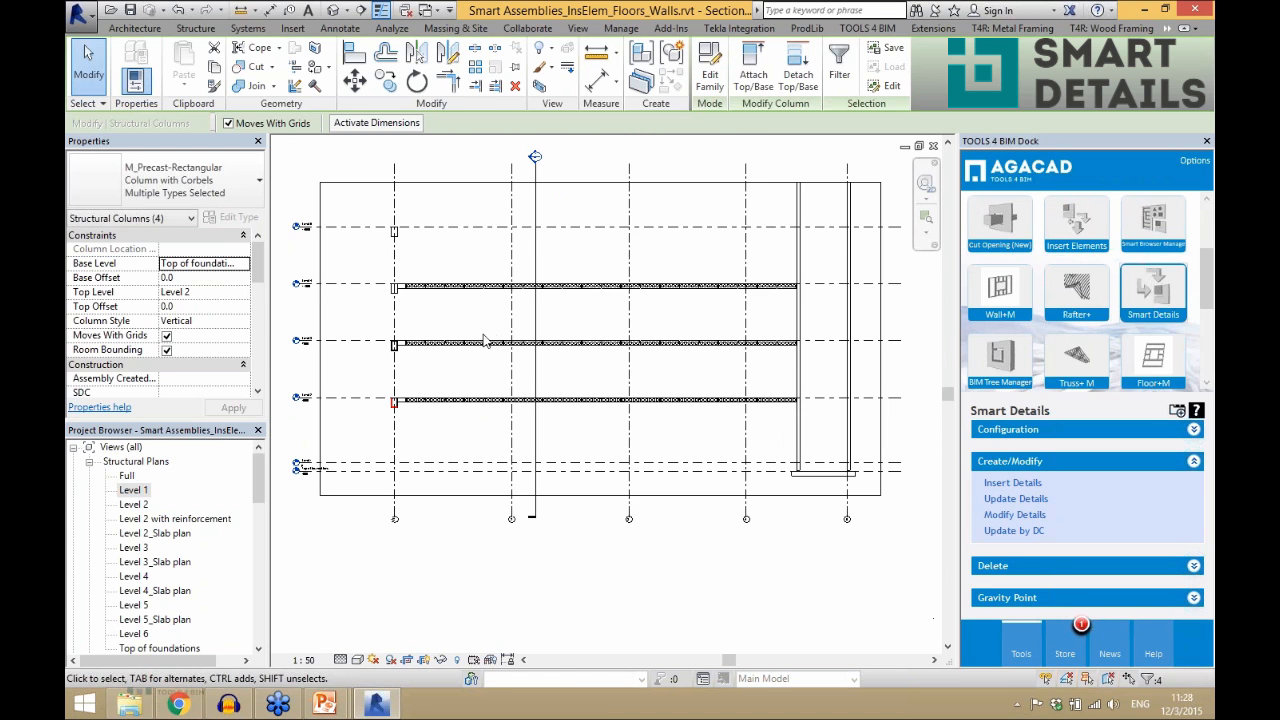
scroll(440, 338, "up", 2)
scroll(440, 400, "up", 5)
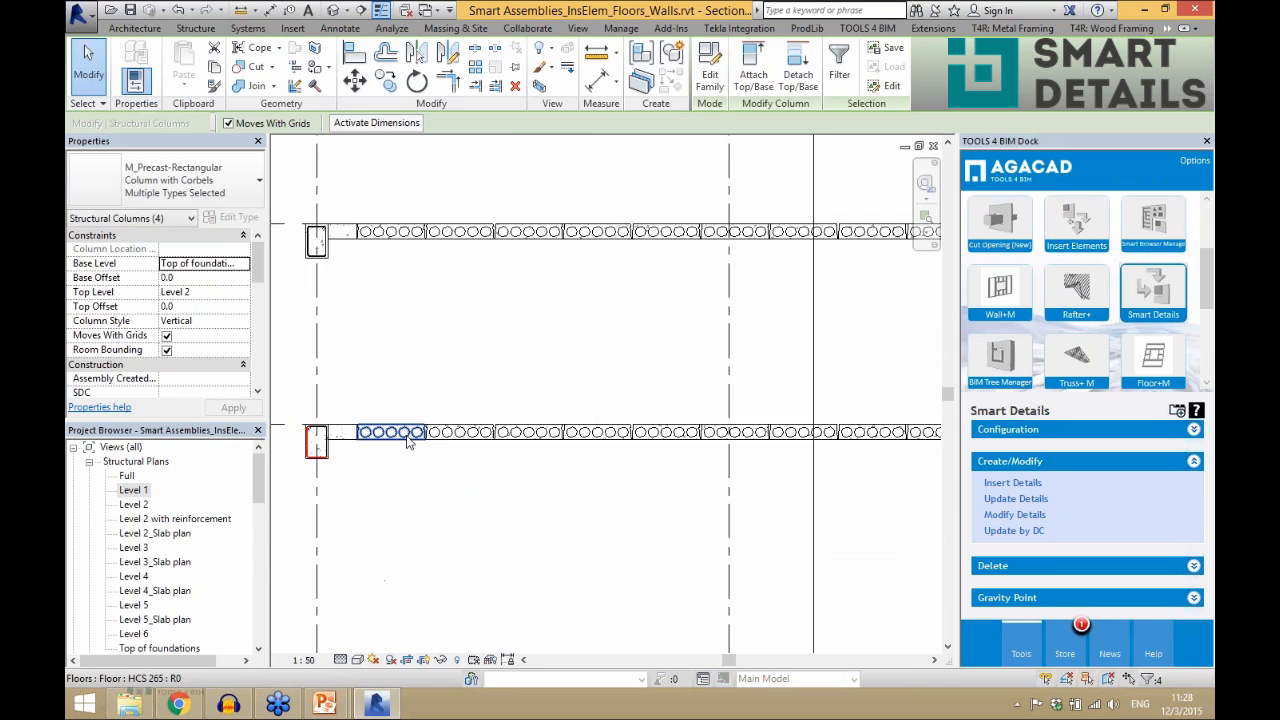
scroll(380, 455, "down", 2)
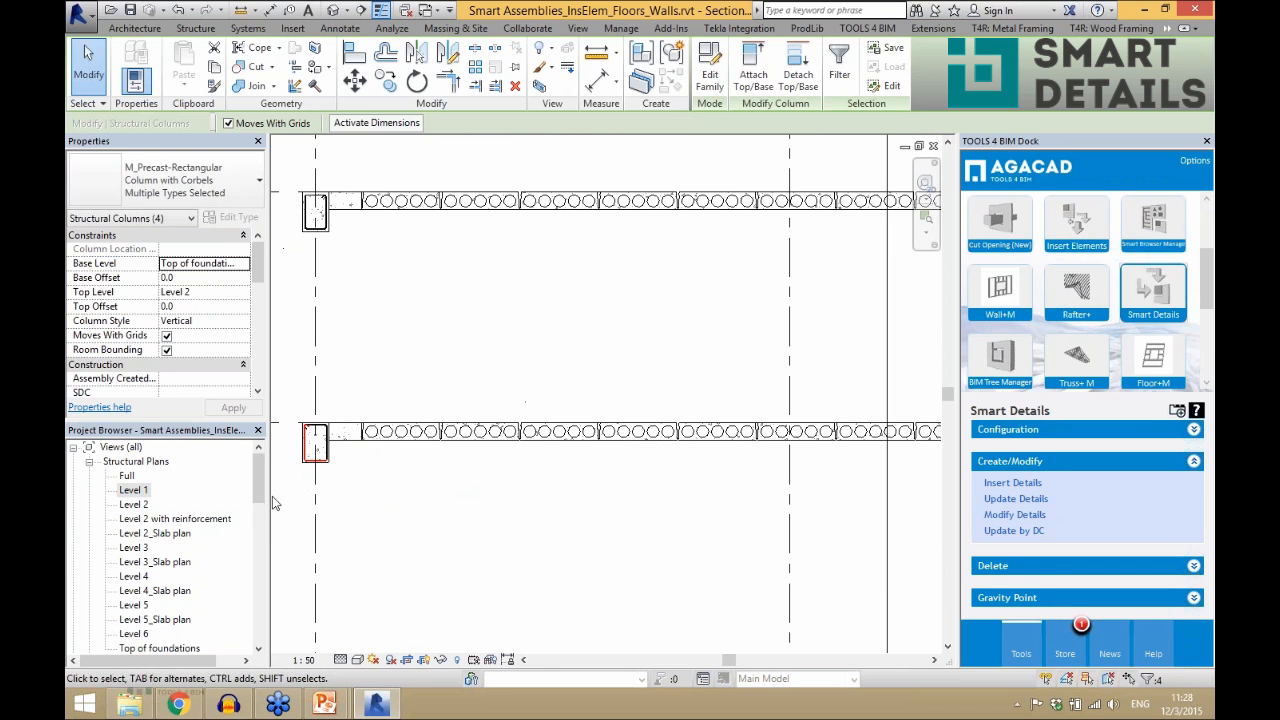
- Open the Level 5 structural plan
left_click_drag(258, 488, 258, 505)
double_click(134, 533)
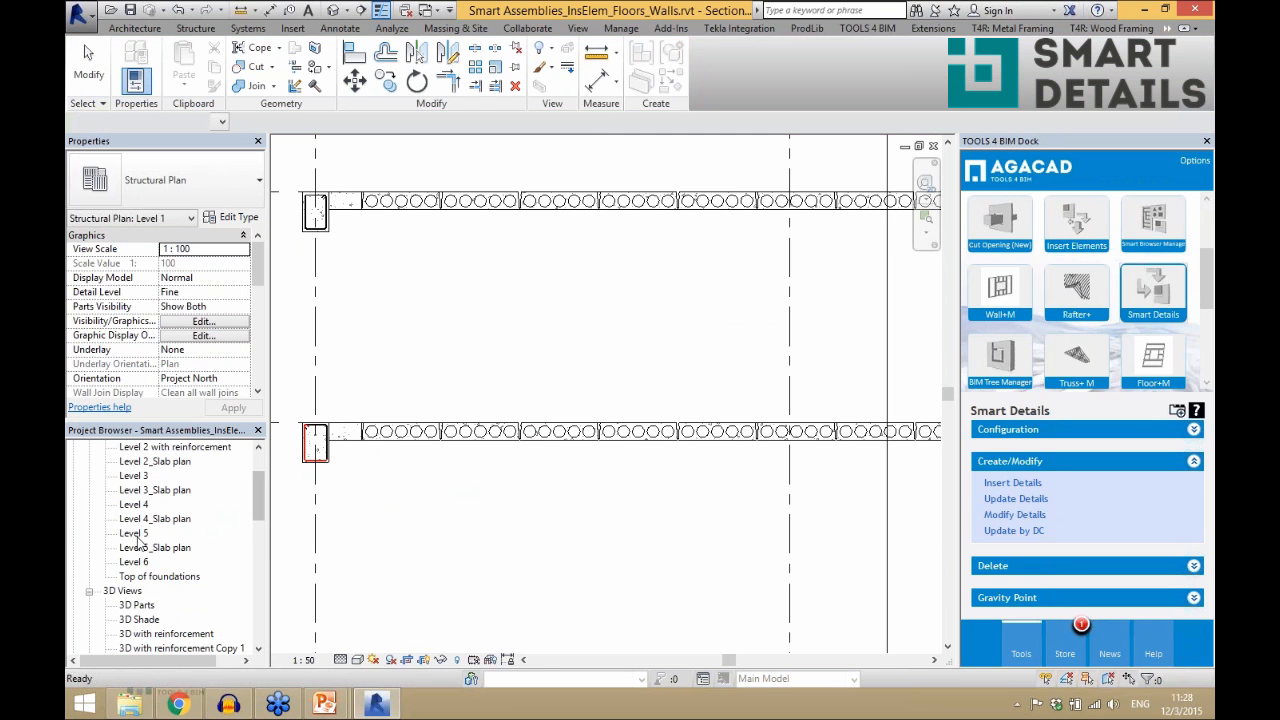
left_click(586, 538)
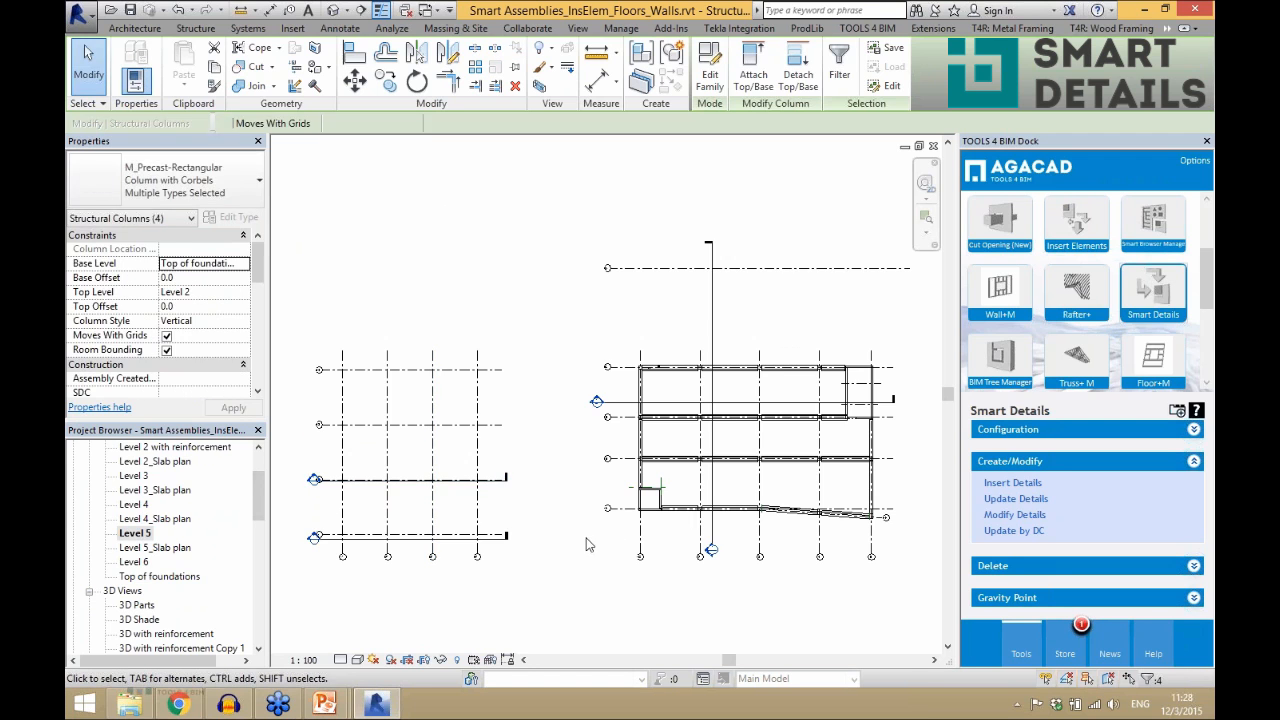
- Start inserting floors with Smart Floors on the Level 5 plan and name the floor group 1
scroll(754, 481, "up", 2)
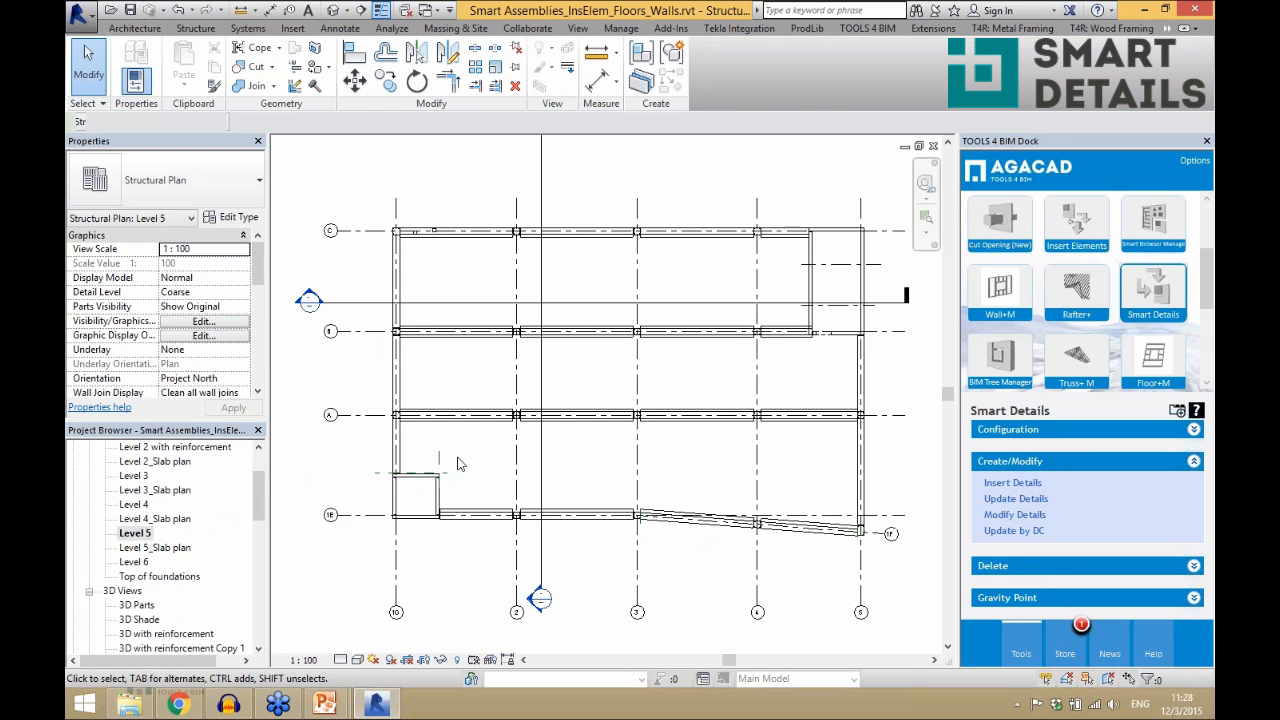
middle_click_drag(462, 464, 420, 468)
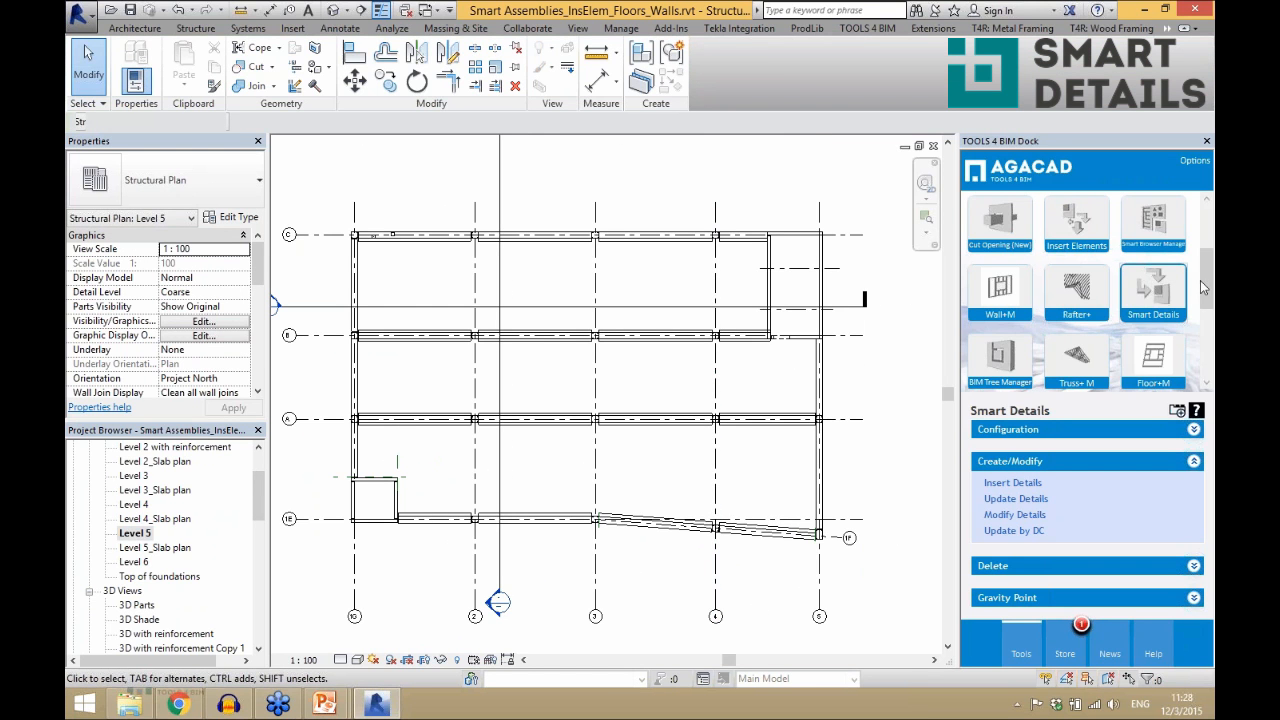
scroll(1168, 313, "down", 3)
left_click(979, 347)
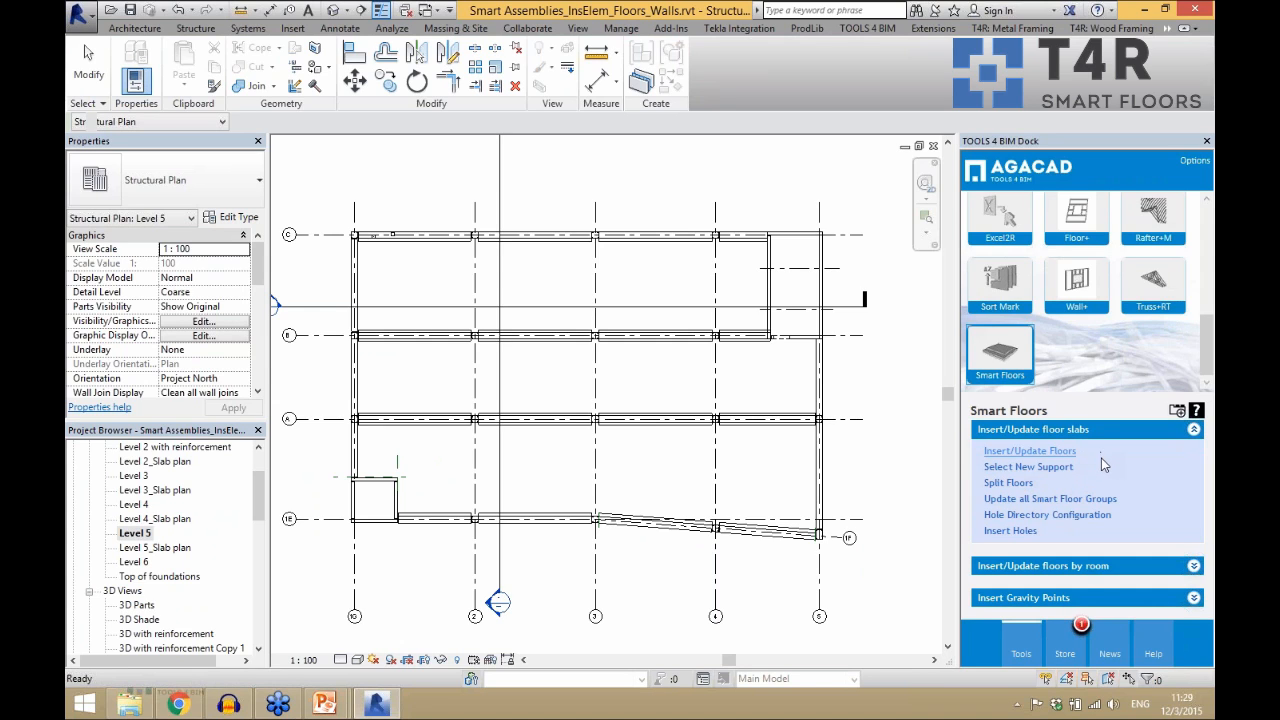
left_click(1020, 451)
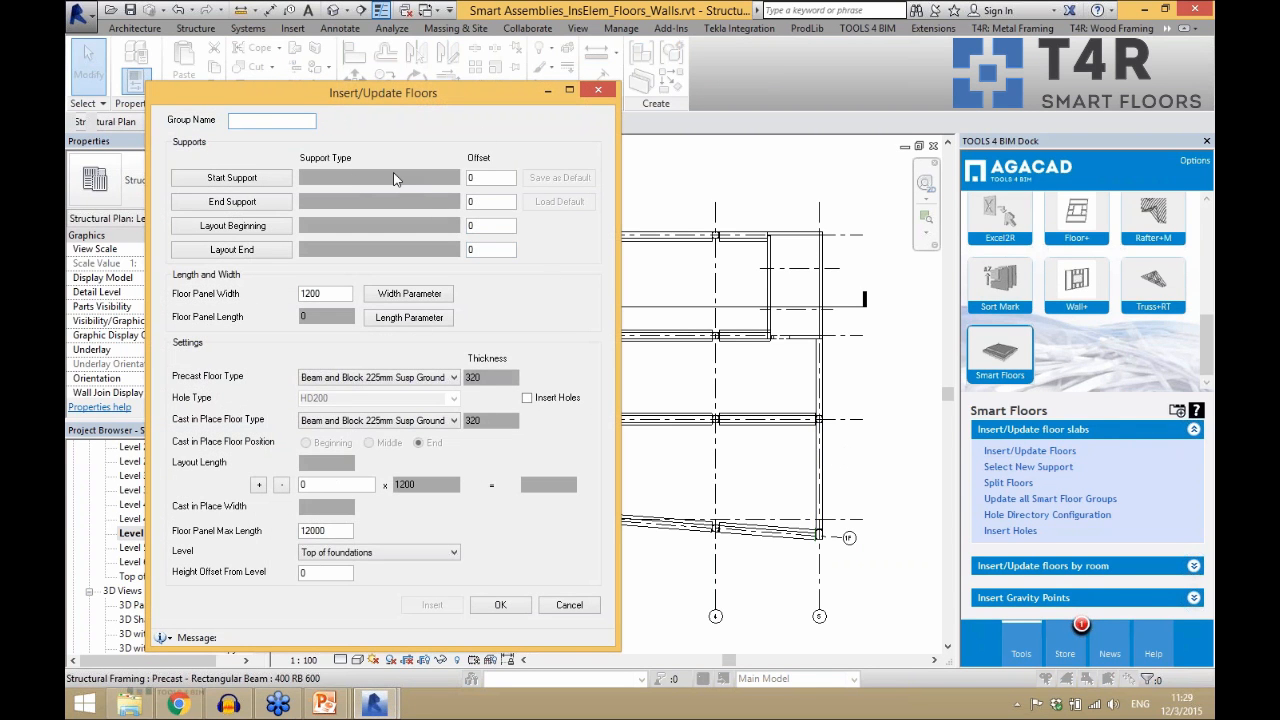
type("1")
- Assign the beam along grid C as the start support and the parallel beam on the next grid line as the end support
left_click(267, 180)
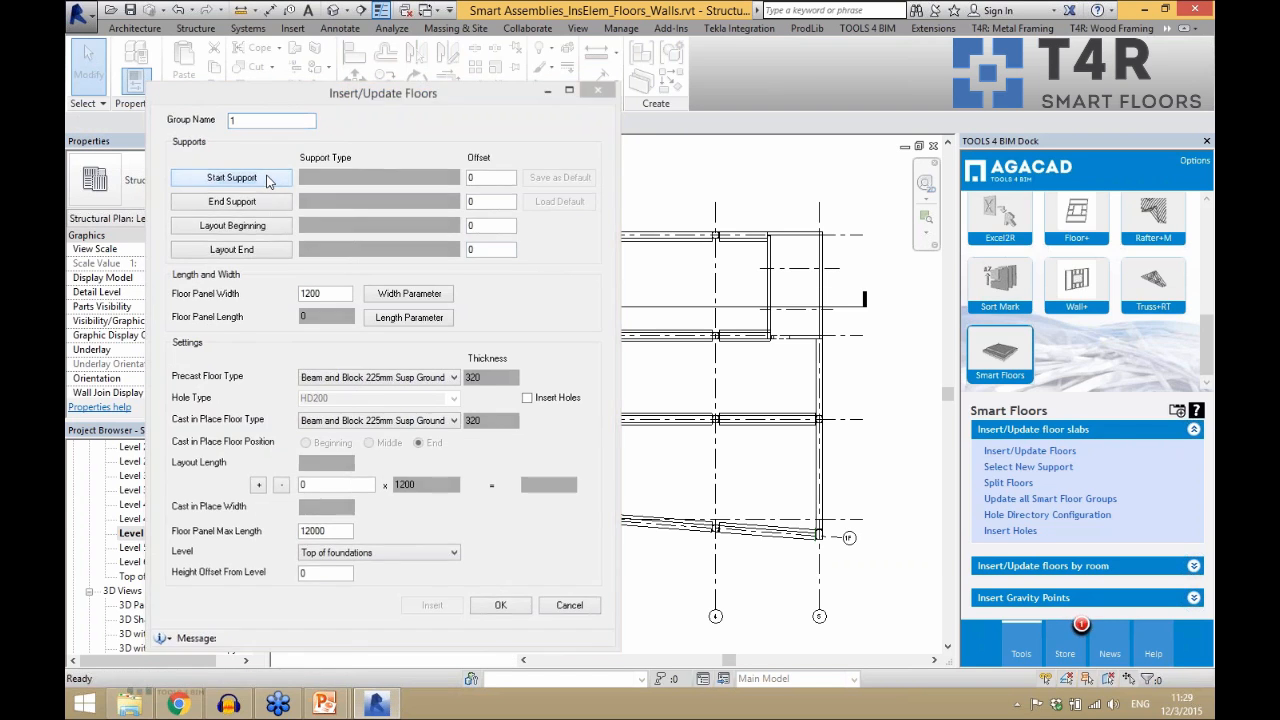
left_click(445, 249)
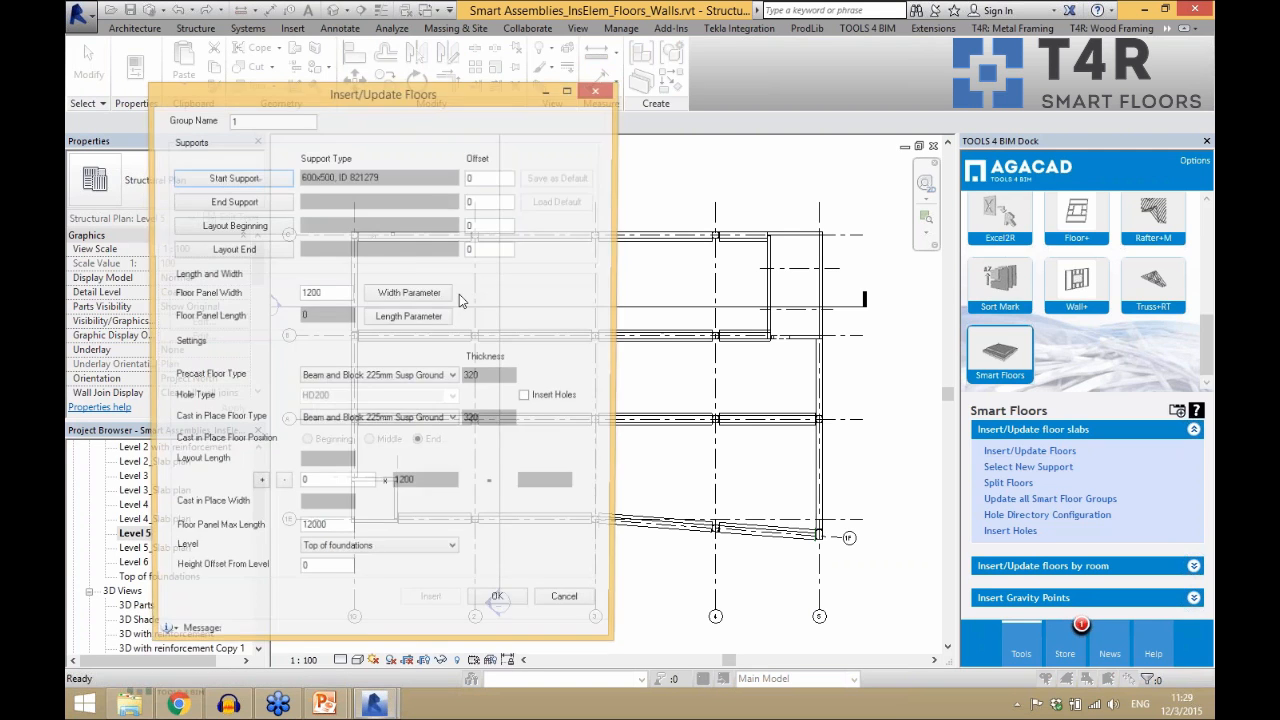
left_click(277, 207)
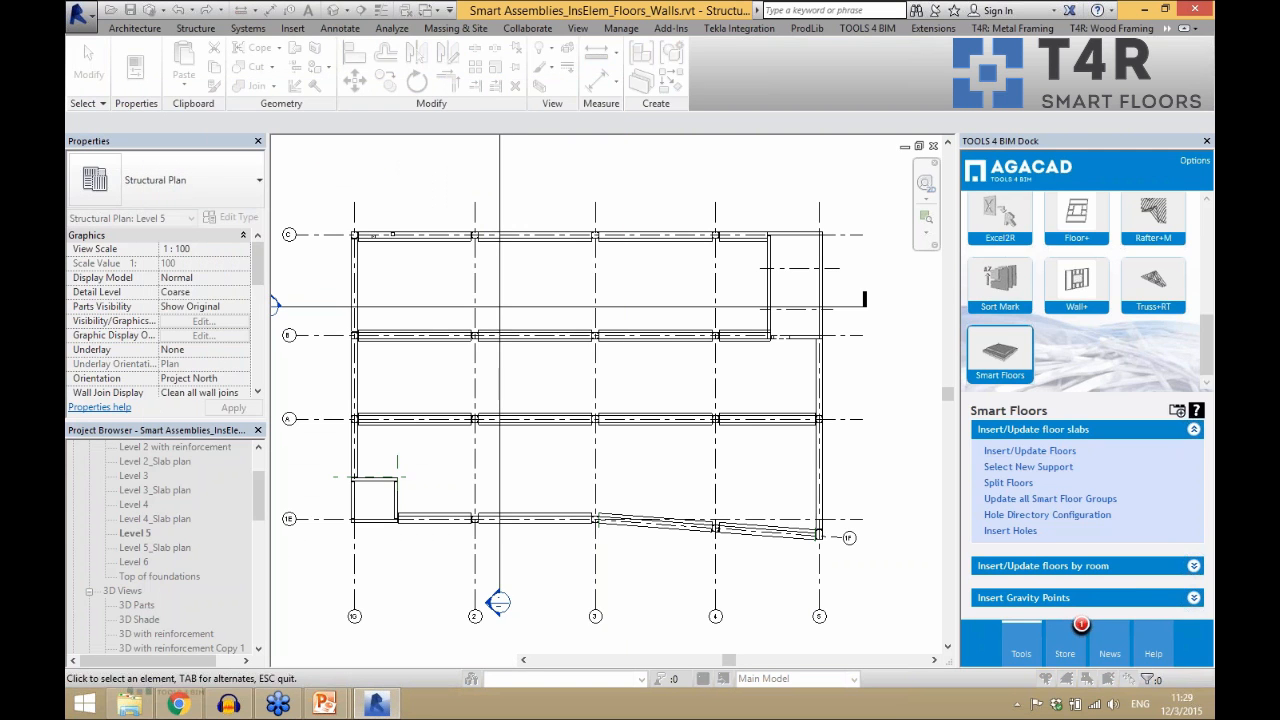
left_click(526, 337)
- Set the layout beginning to the precast wall near grid 5 and the layout end to the edge beam at the building's opposite end
left_click(260, 227)
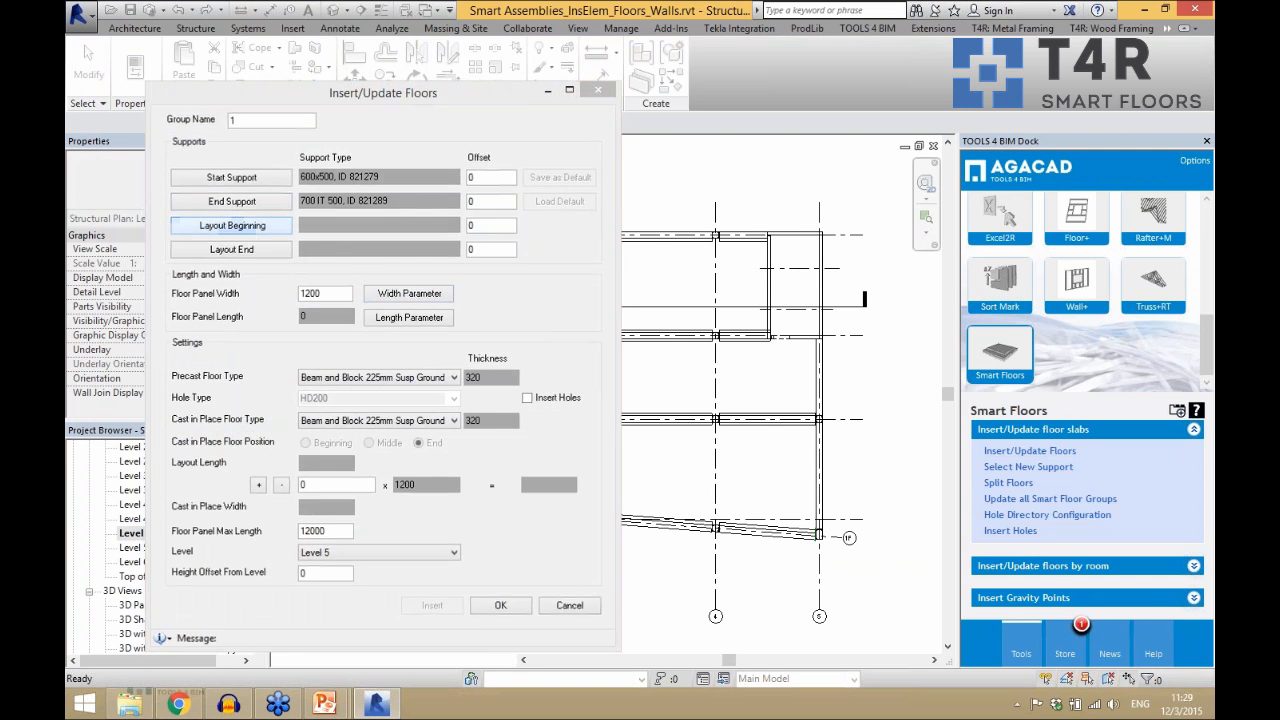
left_click(743, 300)
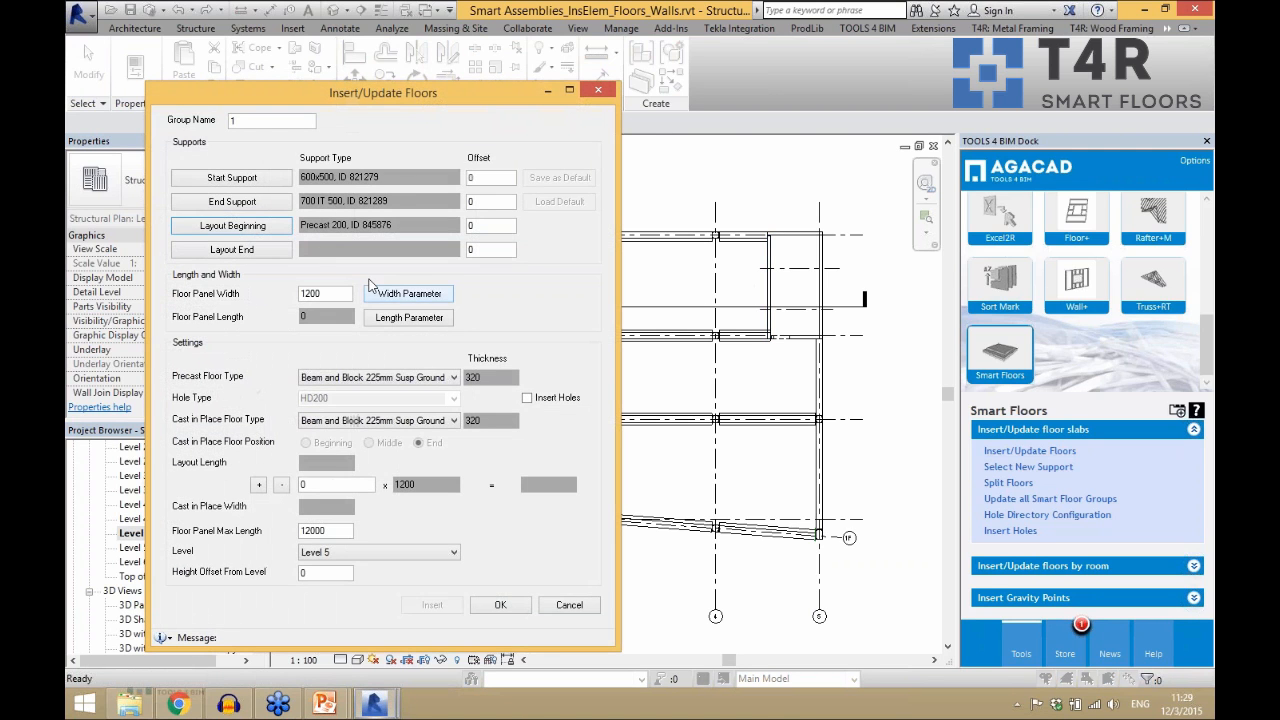
left_click(256, 254)
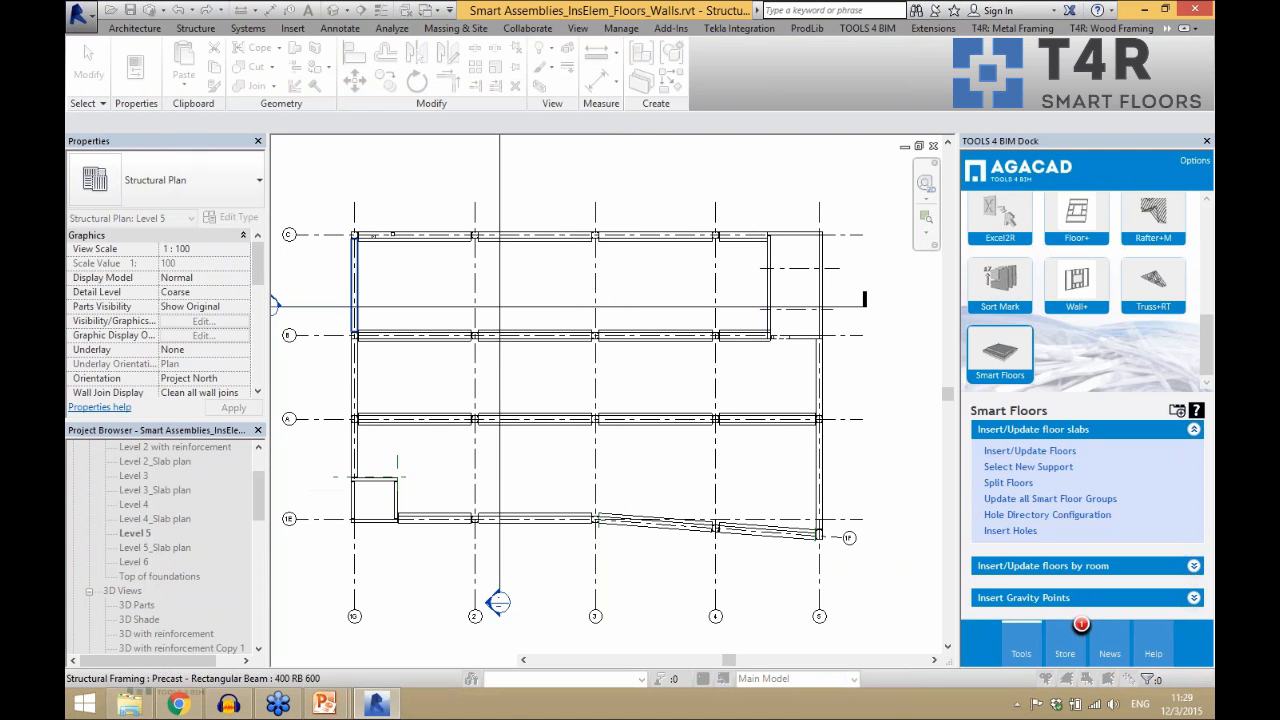
left_click(354, 280)
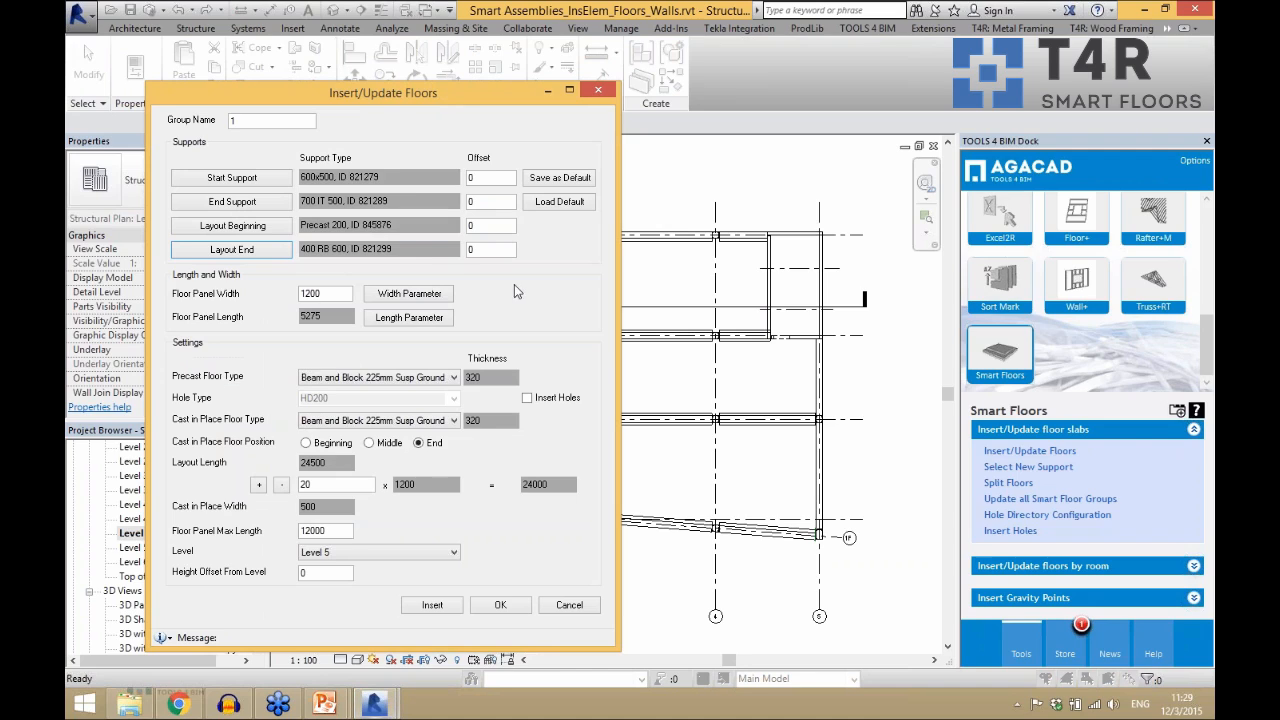
- Set the start support and end support offsets to 100
double_click(481, 179)
type("100")
key("Tab")
type("100")
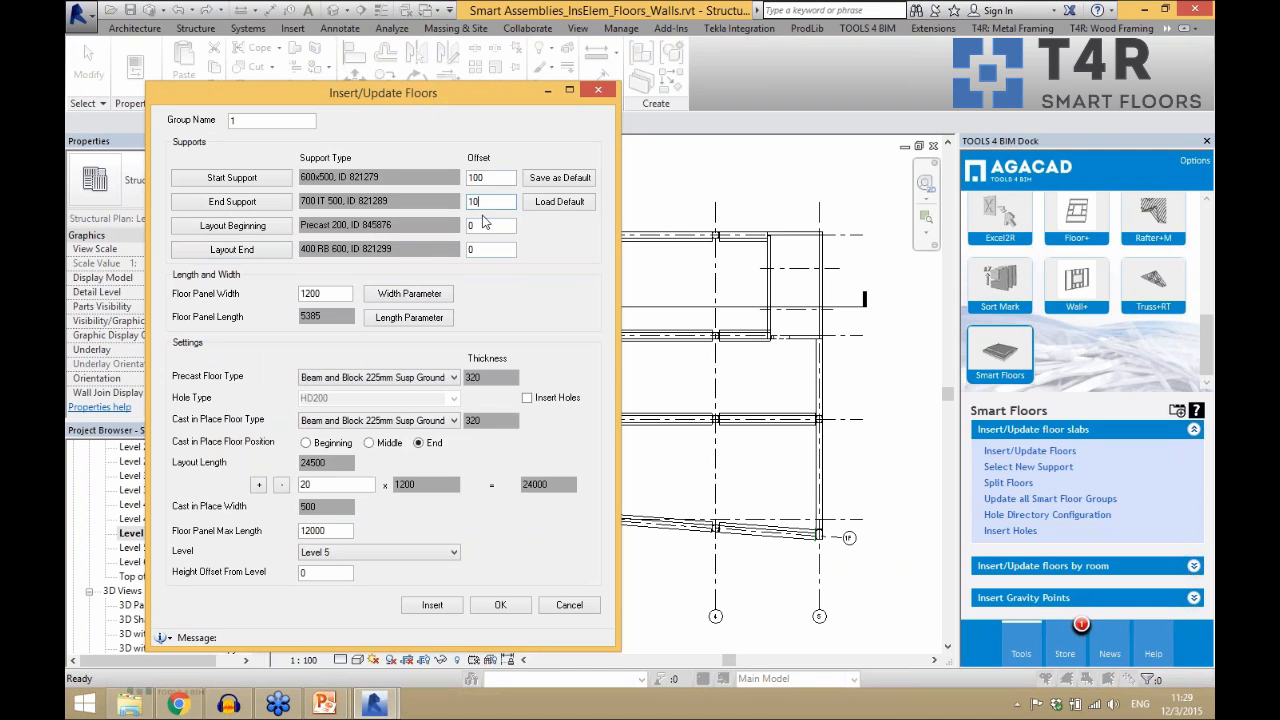
left_click(485, 225)
- Examine the parameters offered for the floor panel width and cancel the selection
left_click(344, 293)
left_click(385, 316)
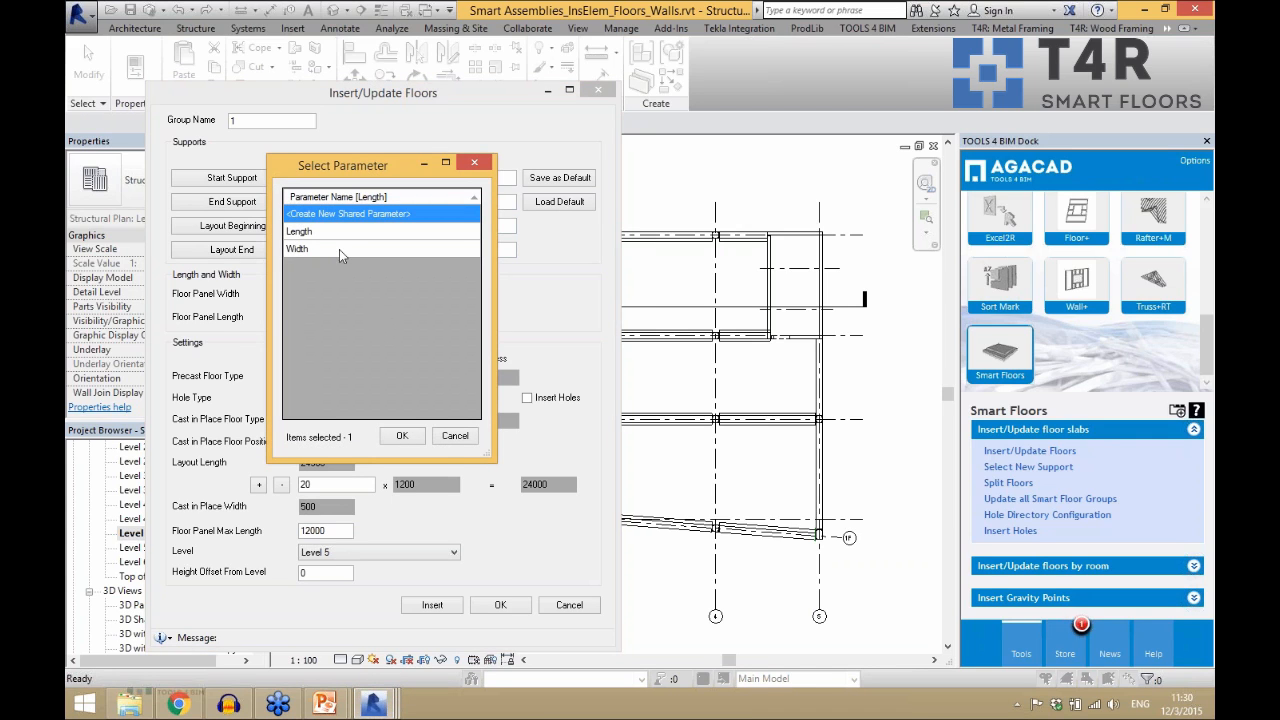
left_click(474, 162)
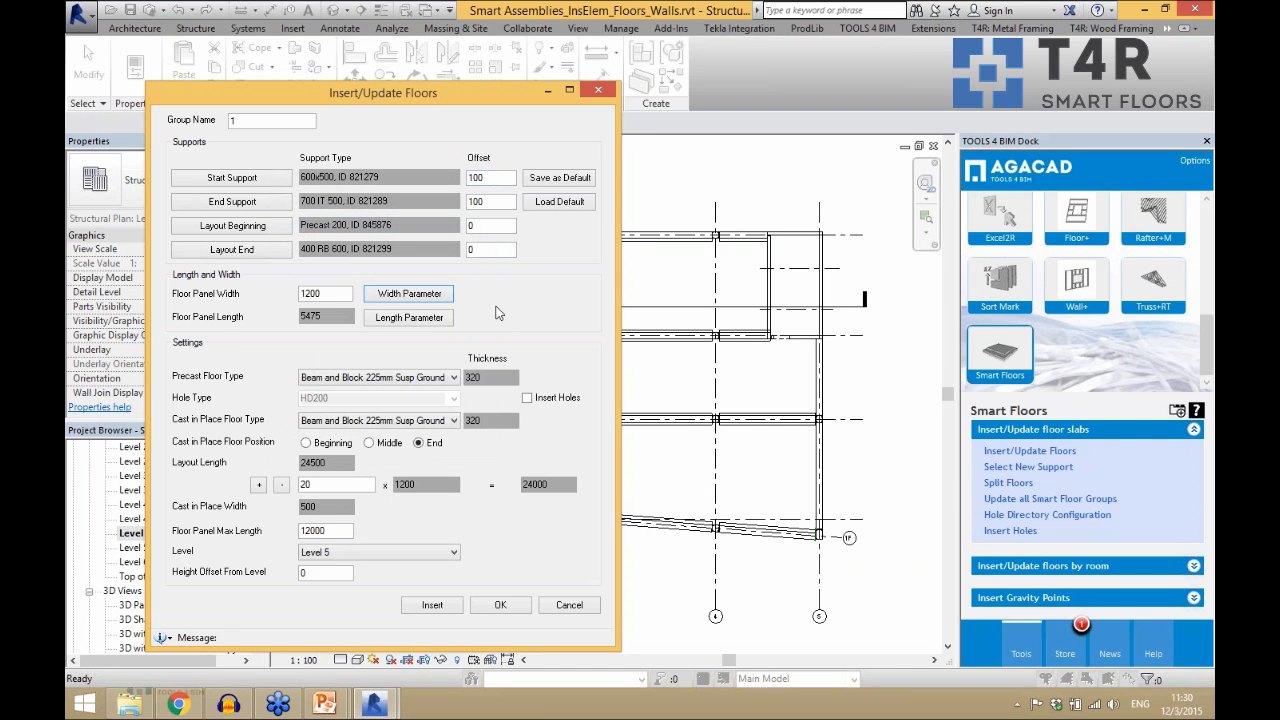
- Set both the precast floor type and the cast-in-place floor type to HCS 265
left_click(432, 378)
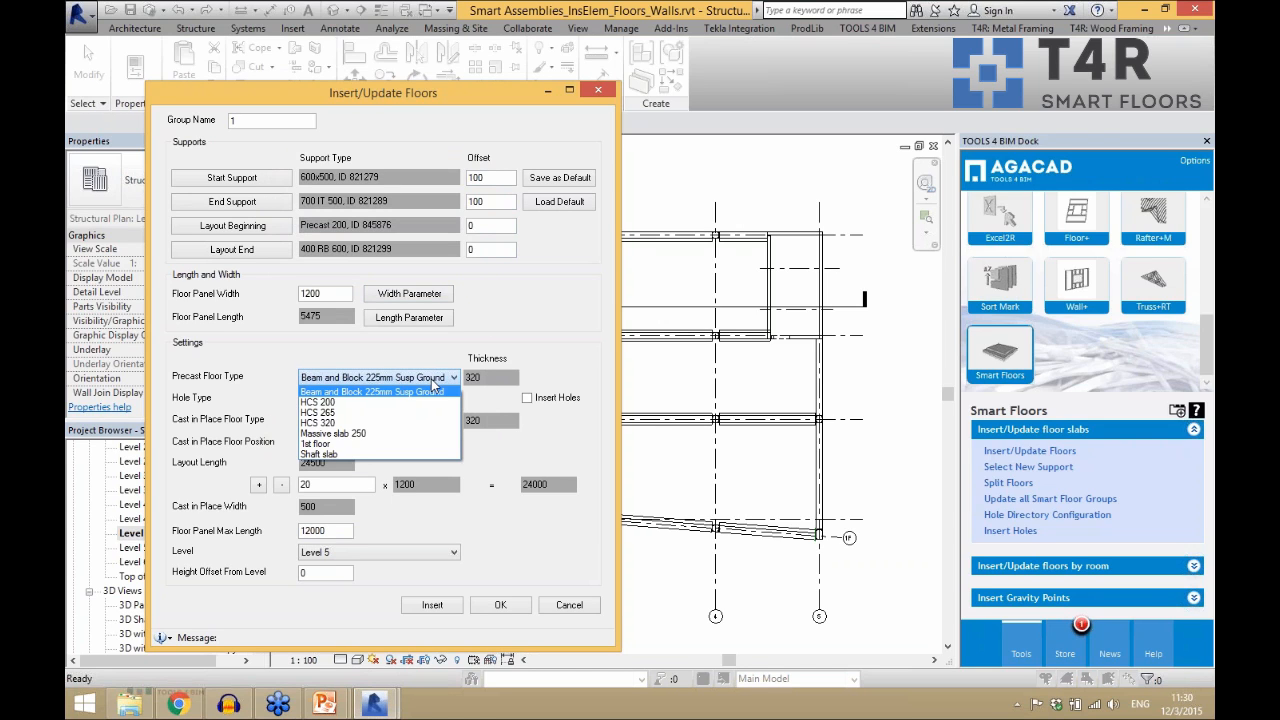
left_click(270, 351)
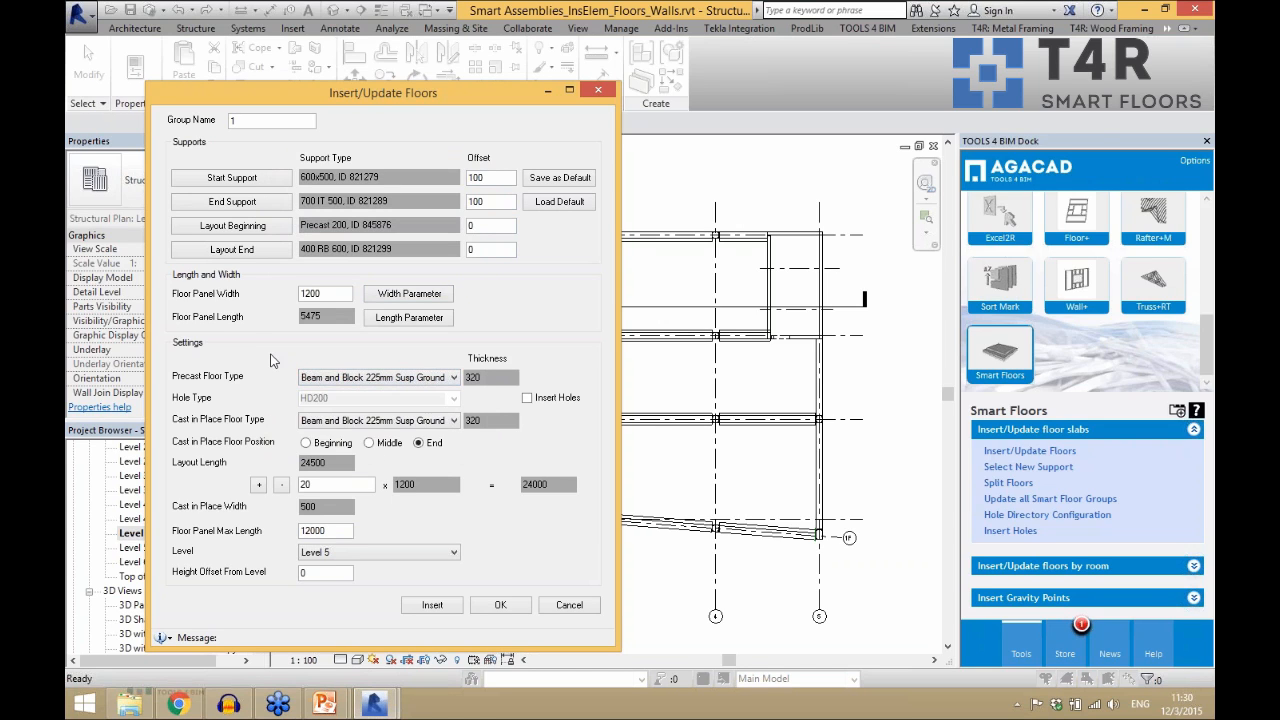
left_click(354, 379)
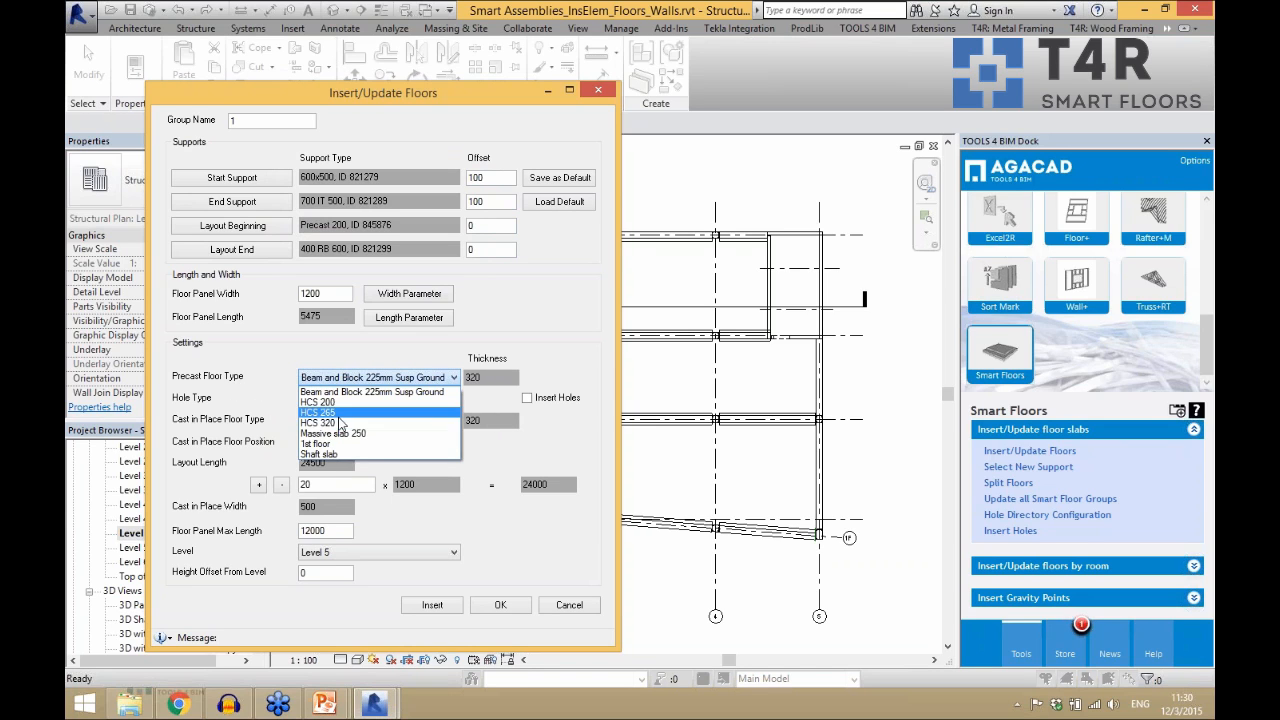
left_click(354, 416)
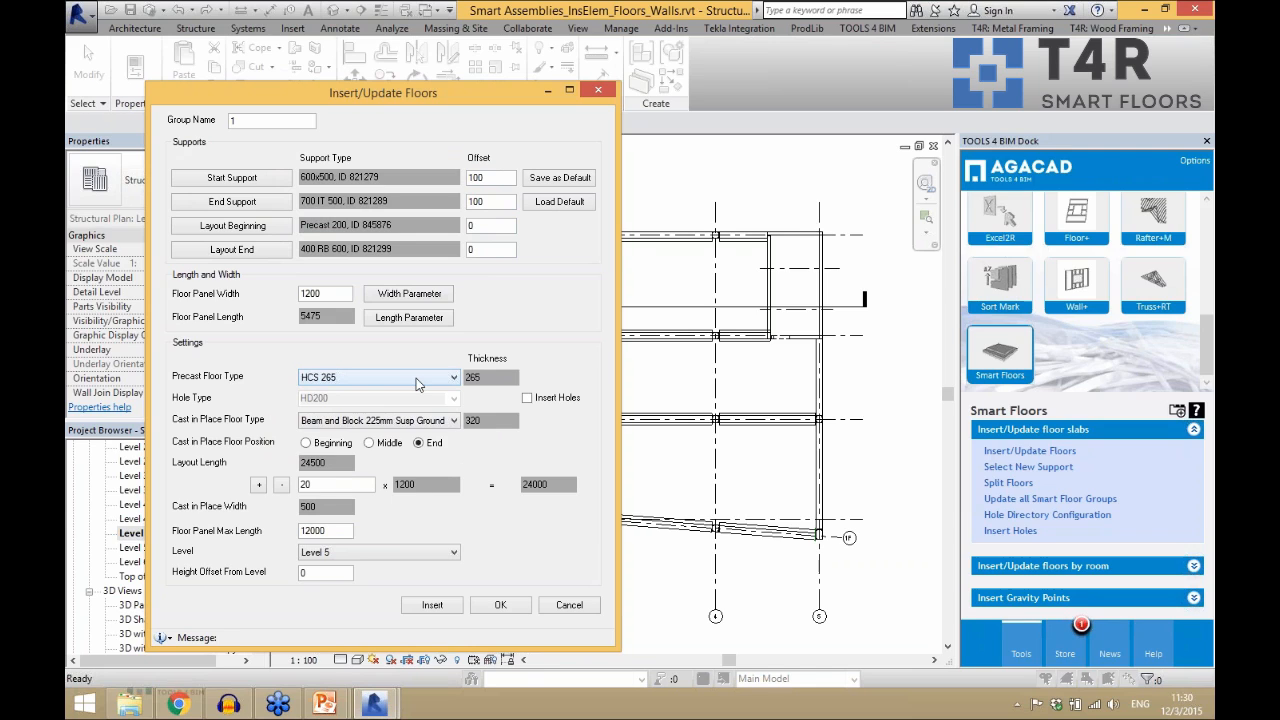
left_click(452, 421)
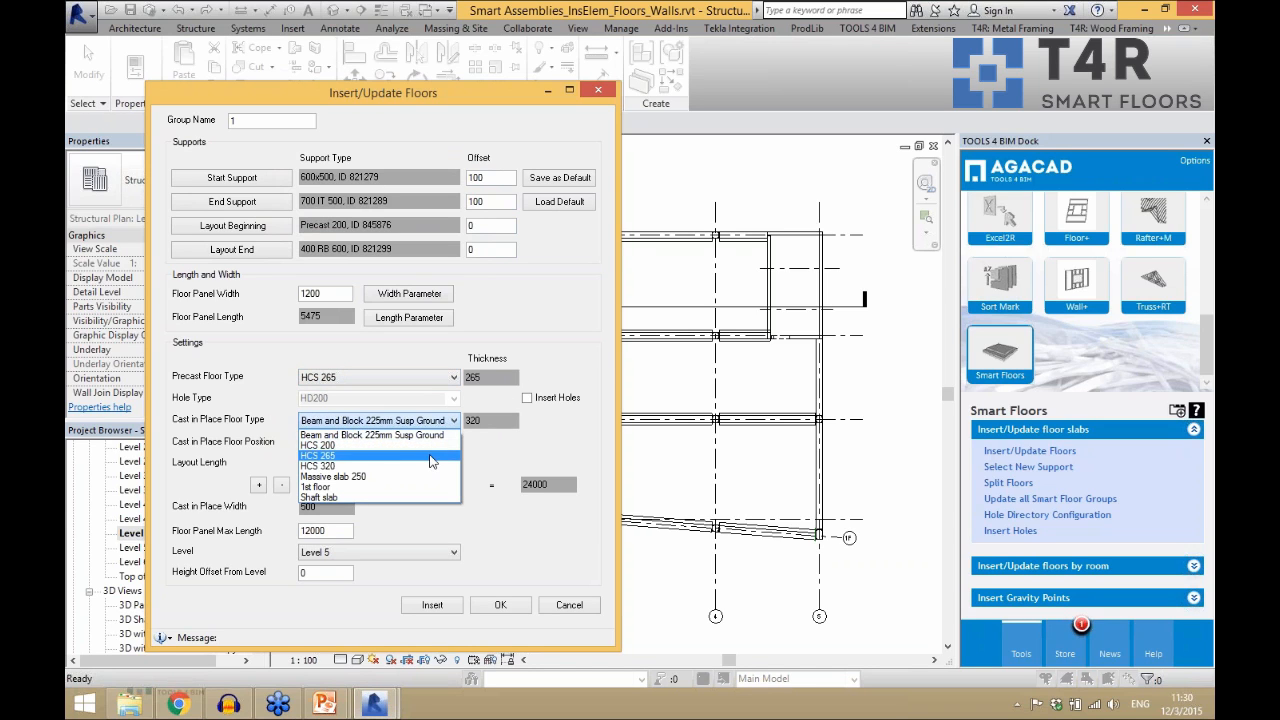
left_click(430, 455)
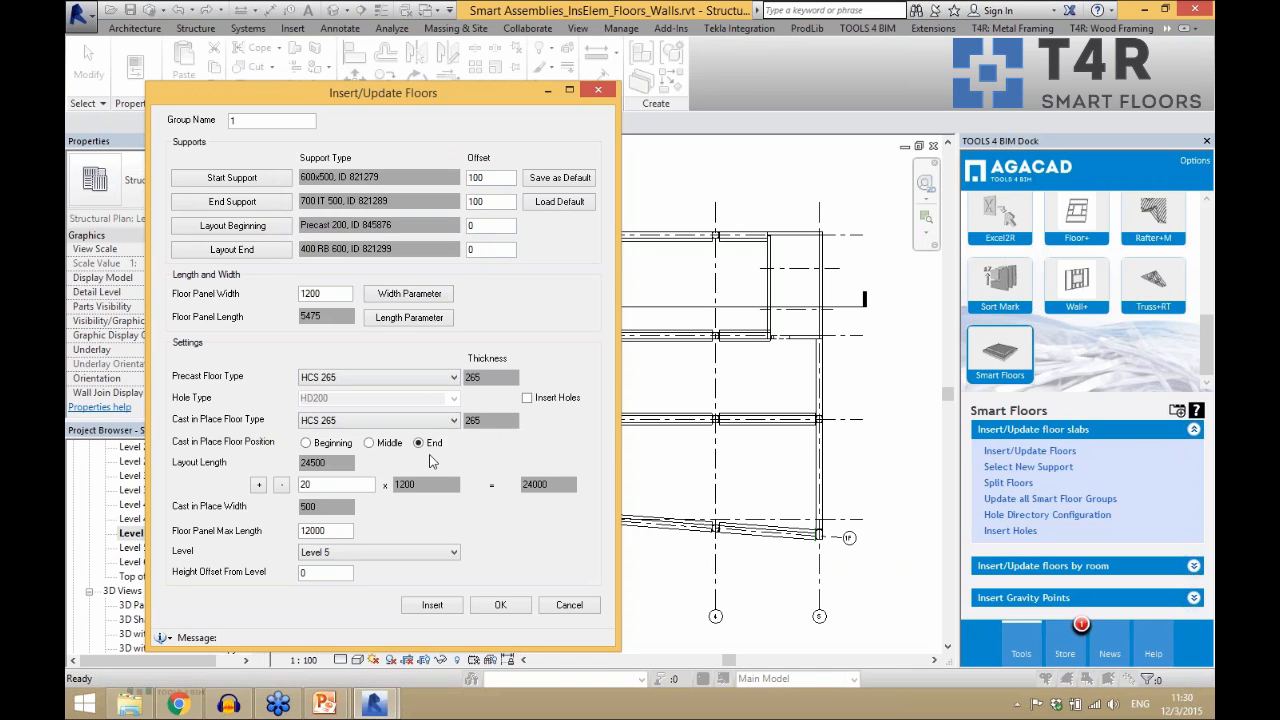
- Enable hole insertion with hole type HD265 and insert the group's floor slabs on Level 5
left_click(527, 398)
left_click(457, 401)
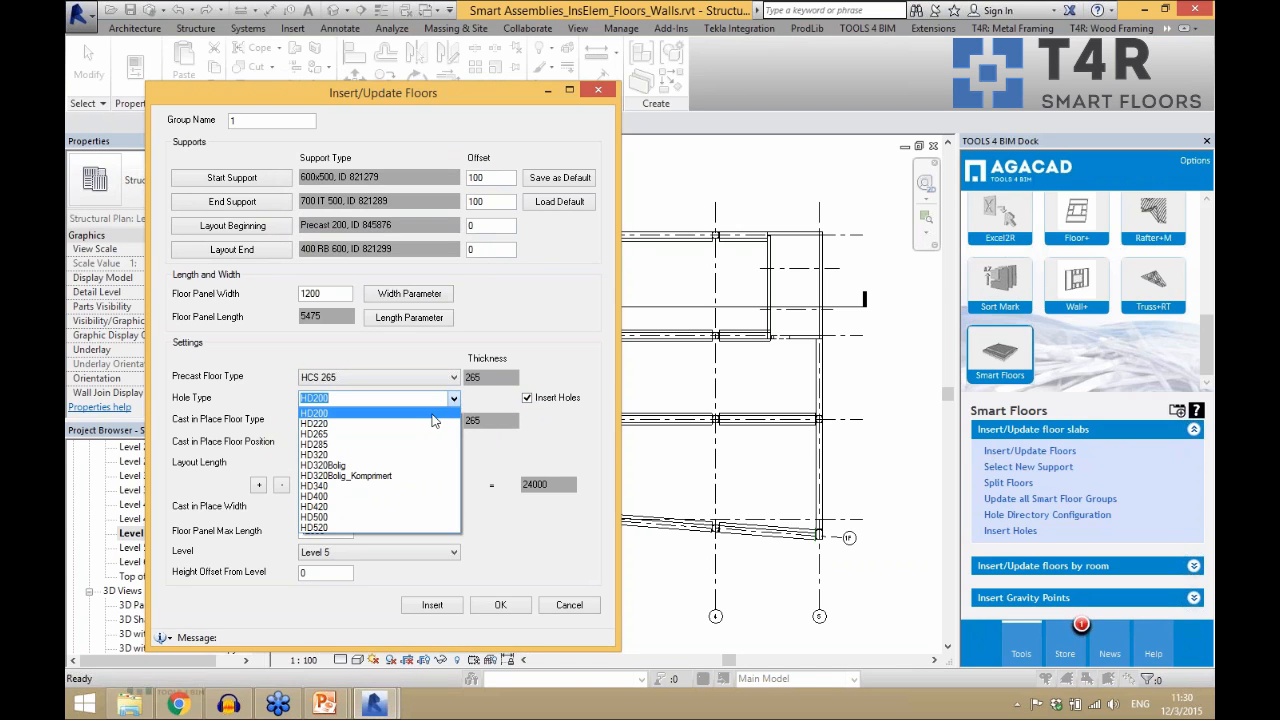
left_click(423, 433)
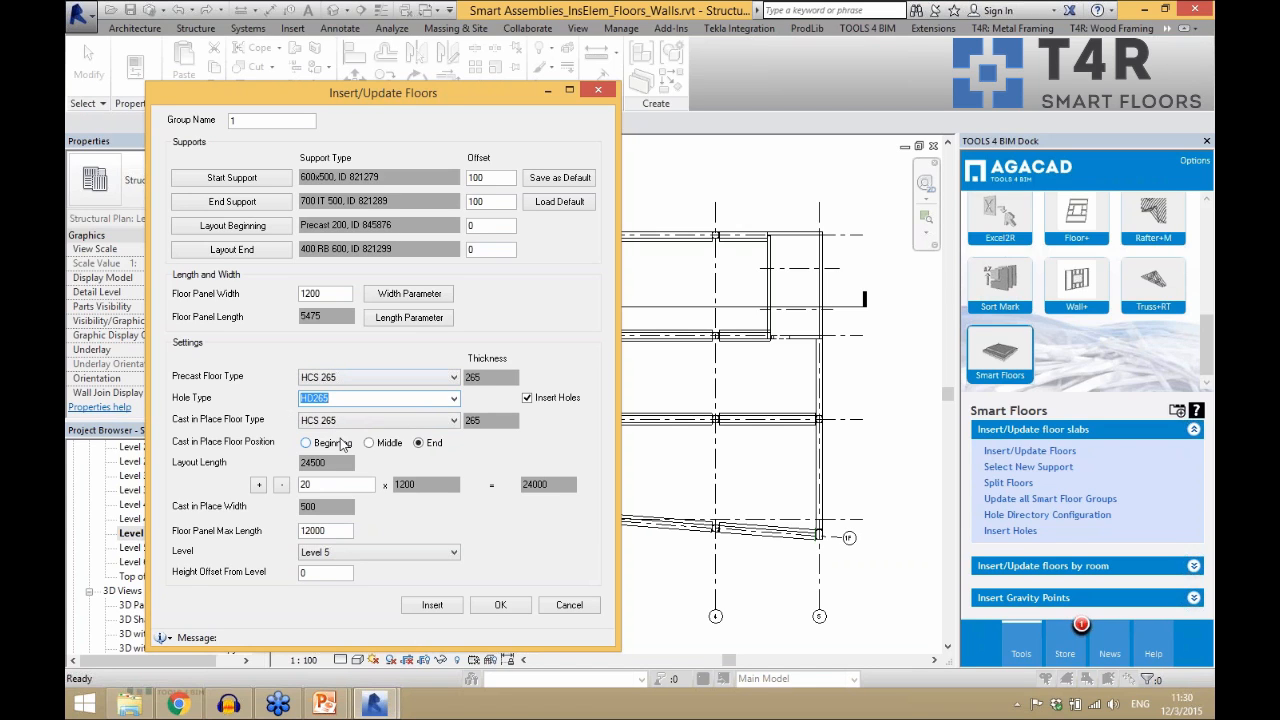
left_click(453, 397)
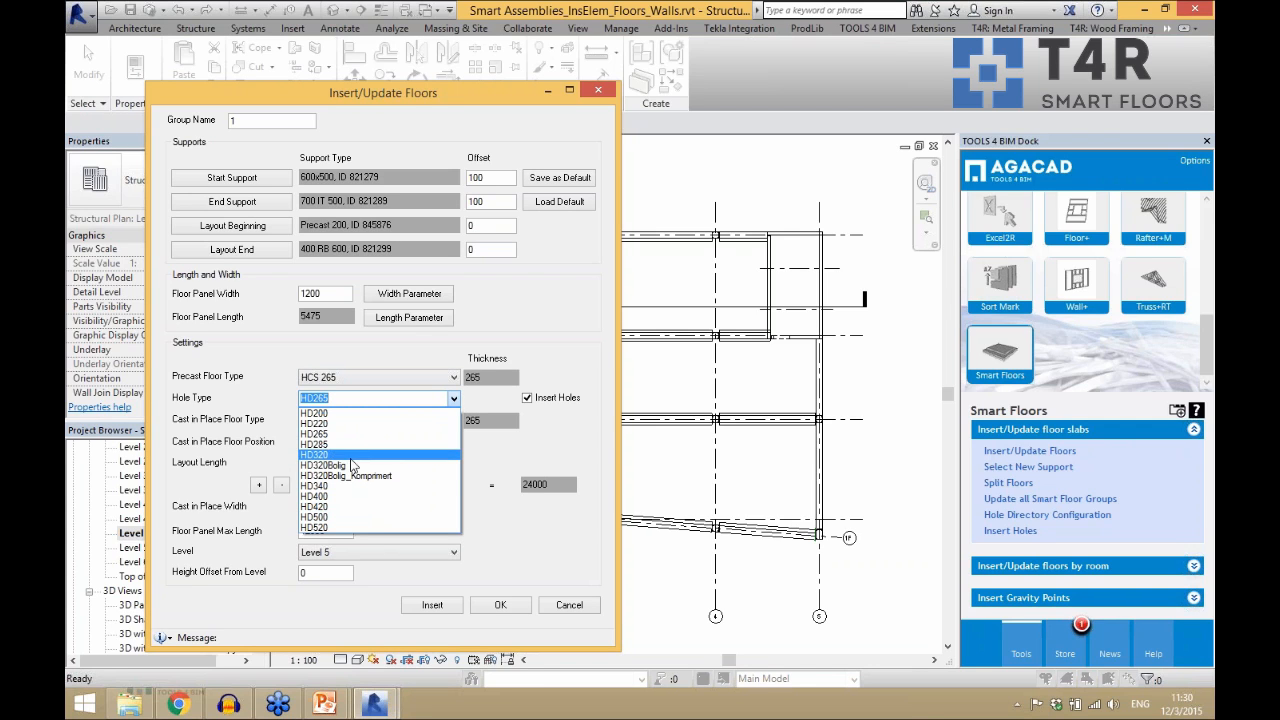
left_click(567, 447)
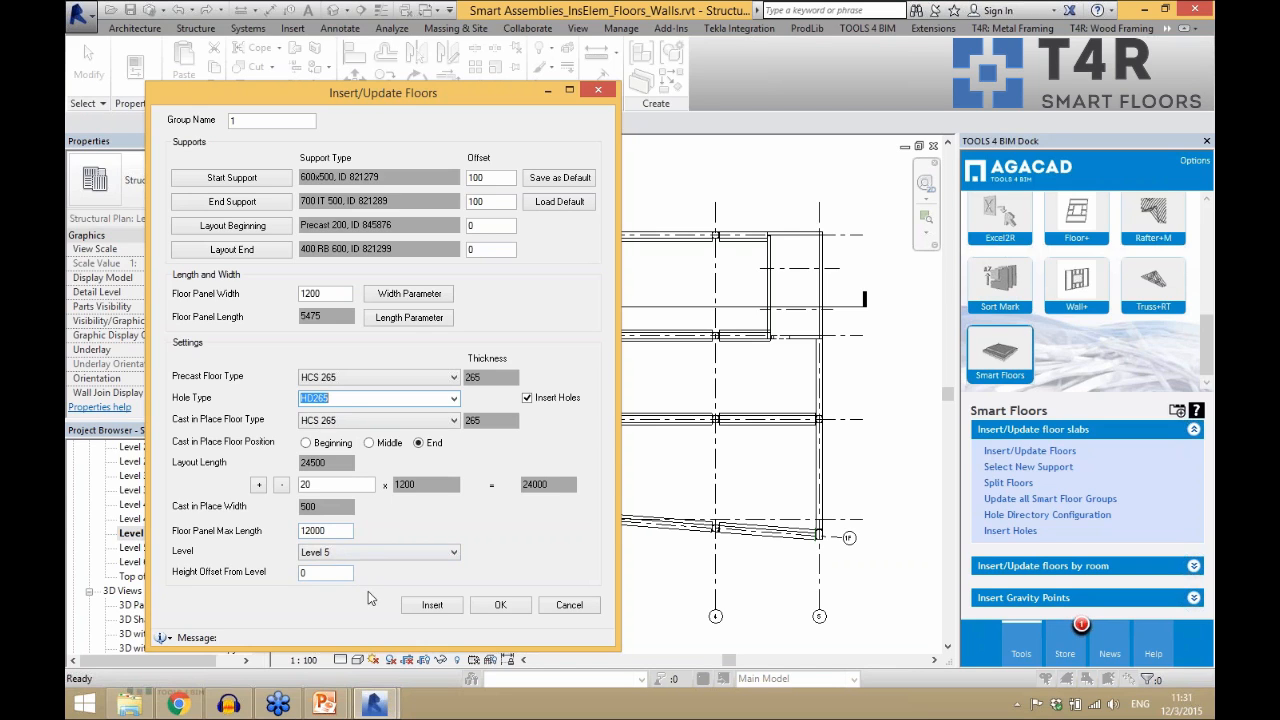
left_click(432, 605)
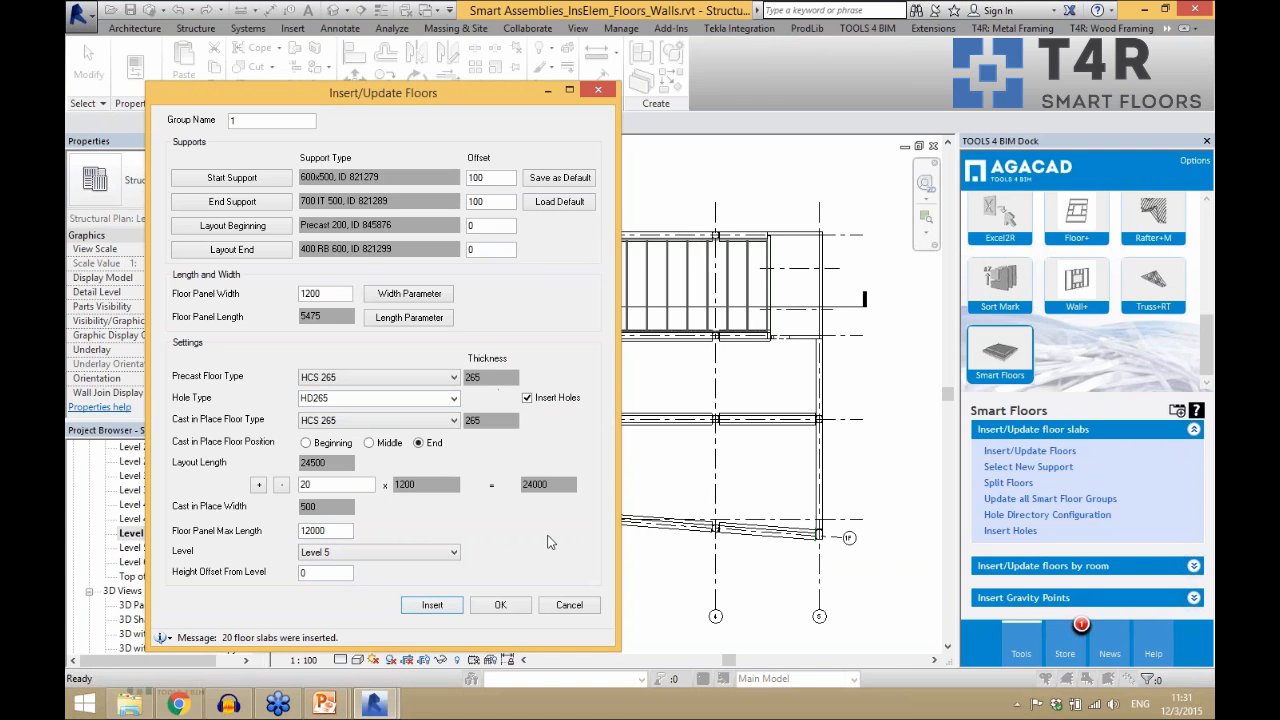
left_click(516, 608)
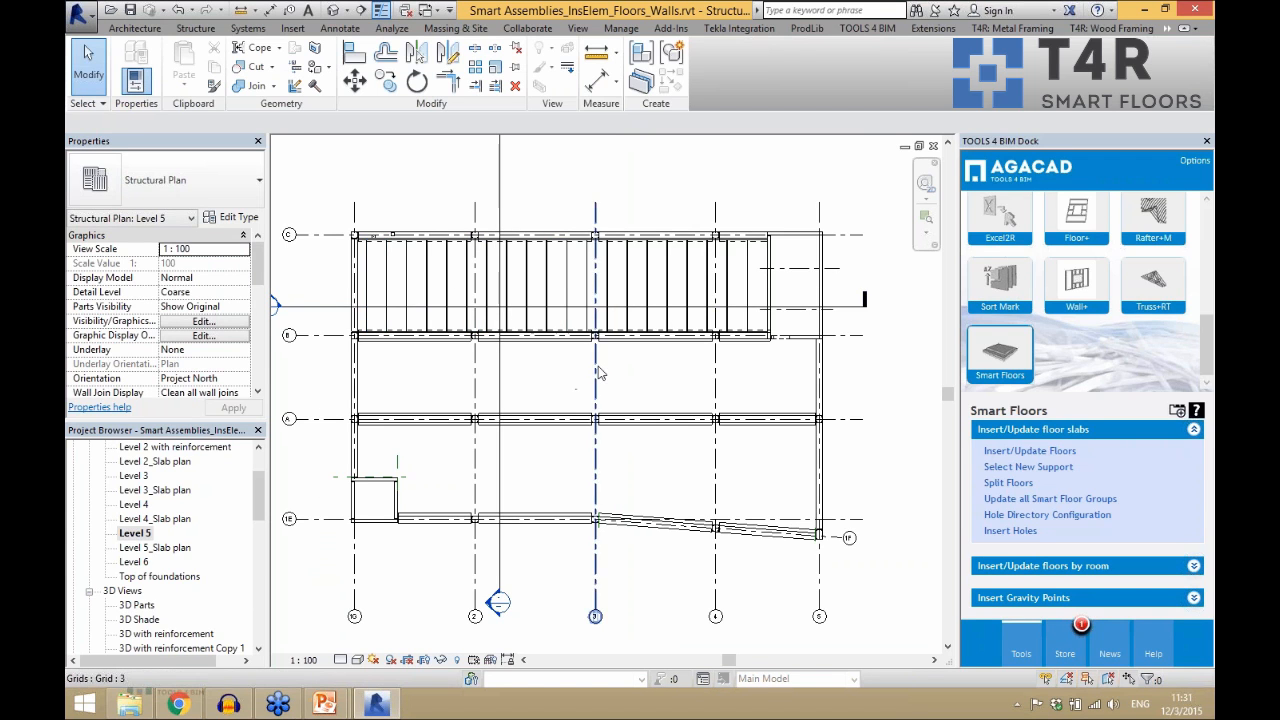
- Open the lengthwise building section and examine the cast-in-place strip at the end of the Level 5 slabs
scroll(598, 366, "down", 2)
double_click(348, 320)
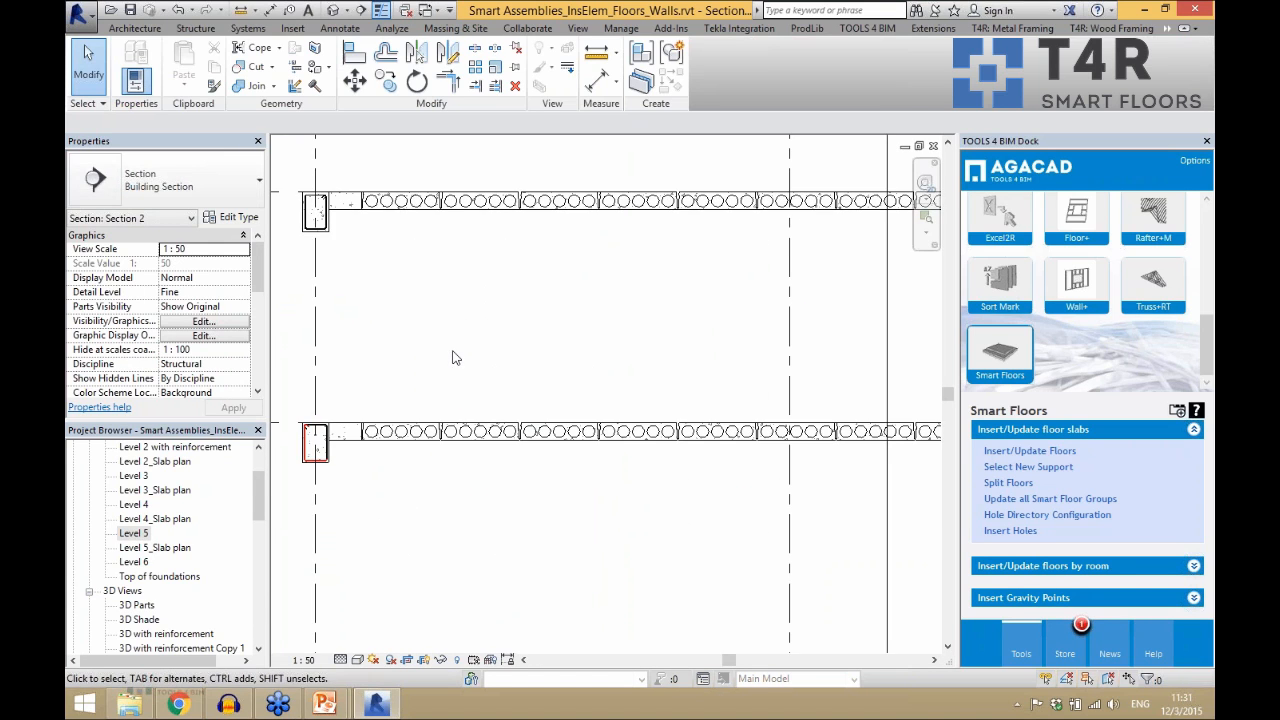
scroll(351, 343, "down", 2)
scroll(351, 340, "up", 5)
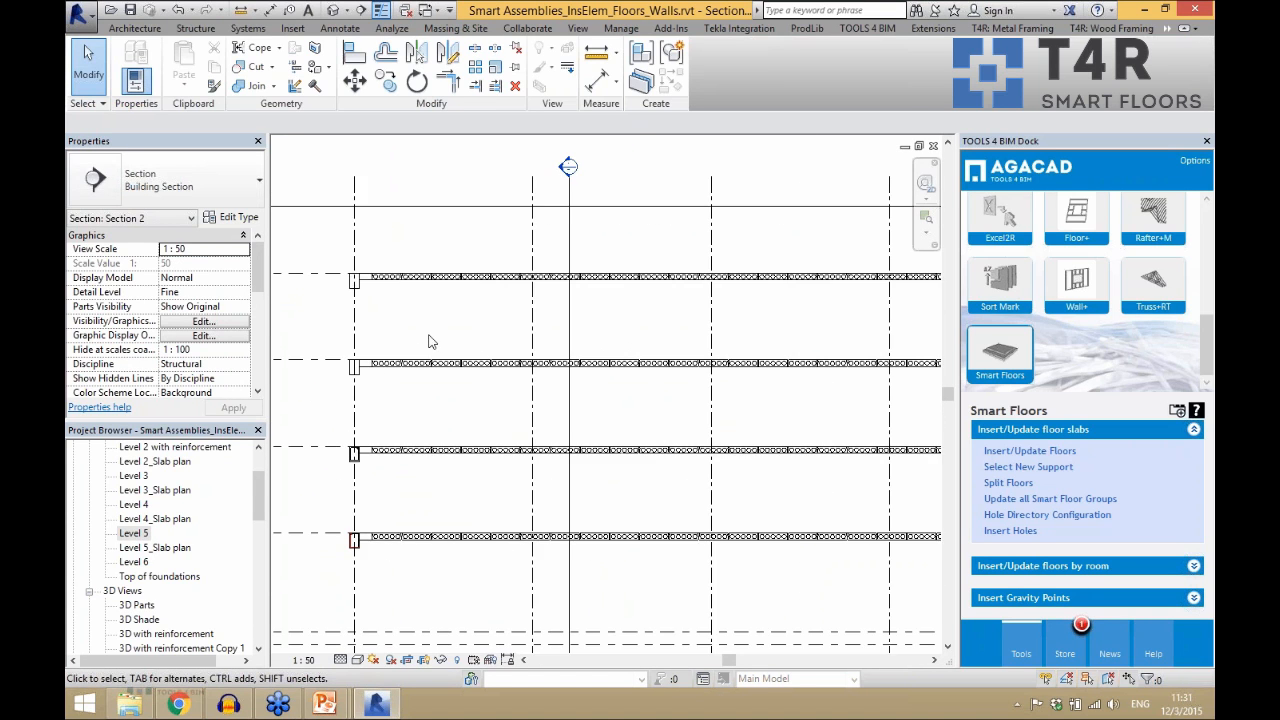
left_click(350, 378)
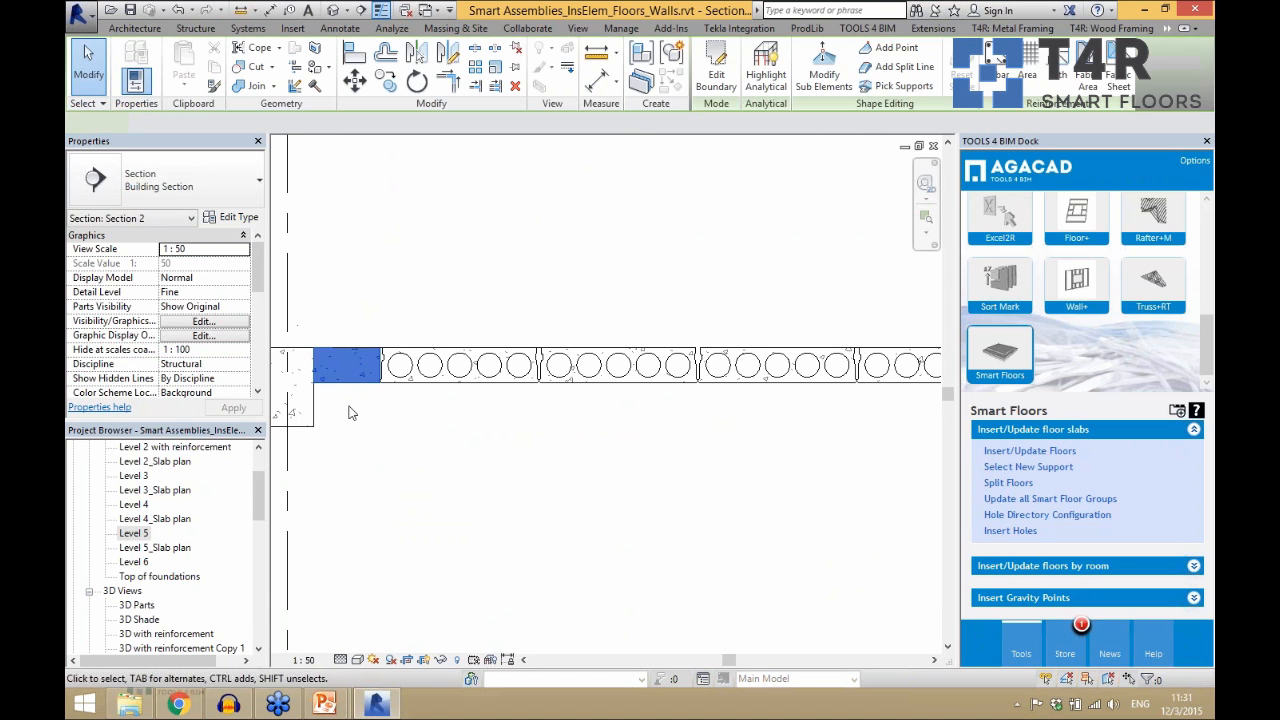
left_click(404, 430)
scroll(533, 370, "up", 2)
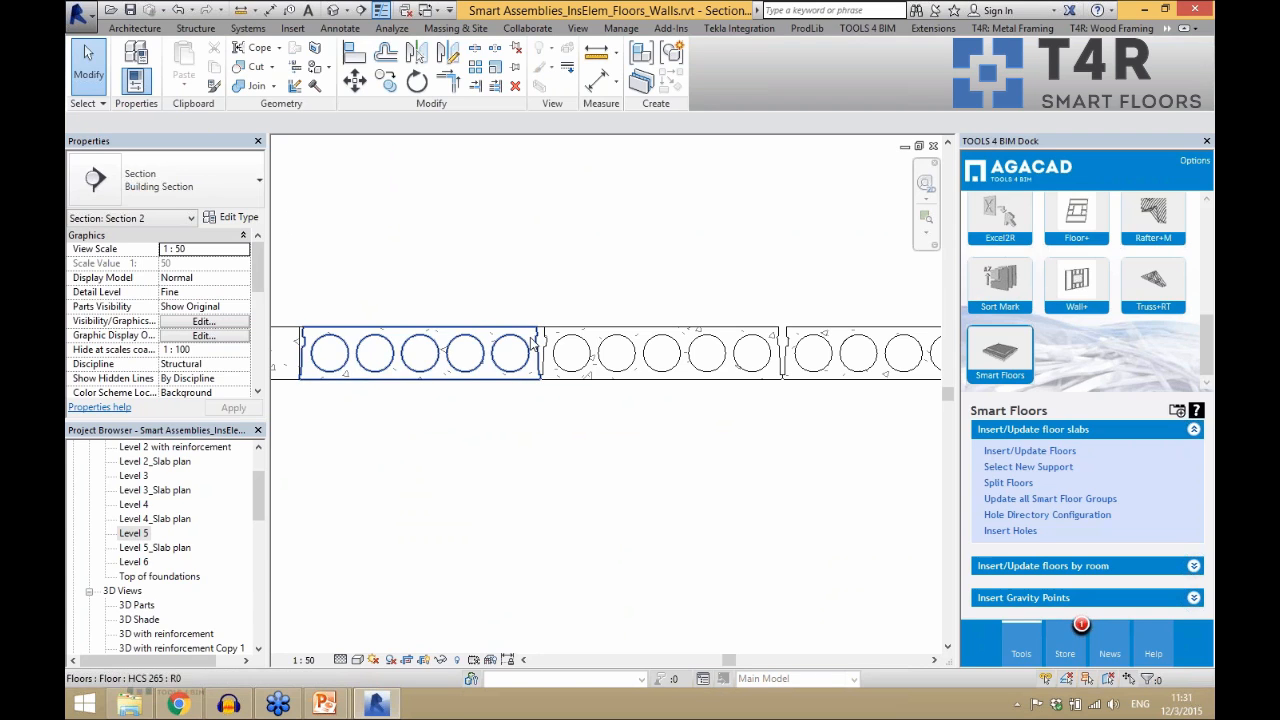
- Inspect the first hollow-core slab on Level 5 and the HD265 hole element that shapes its cores and joints
left_click(531, 343)
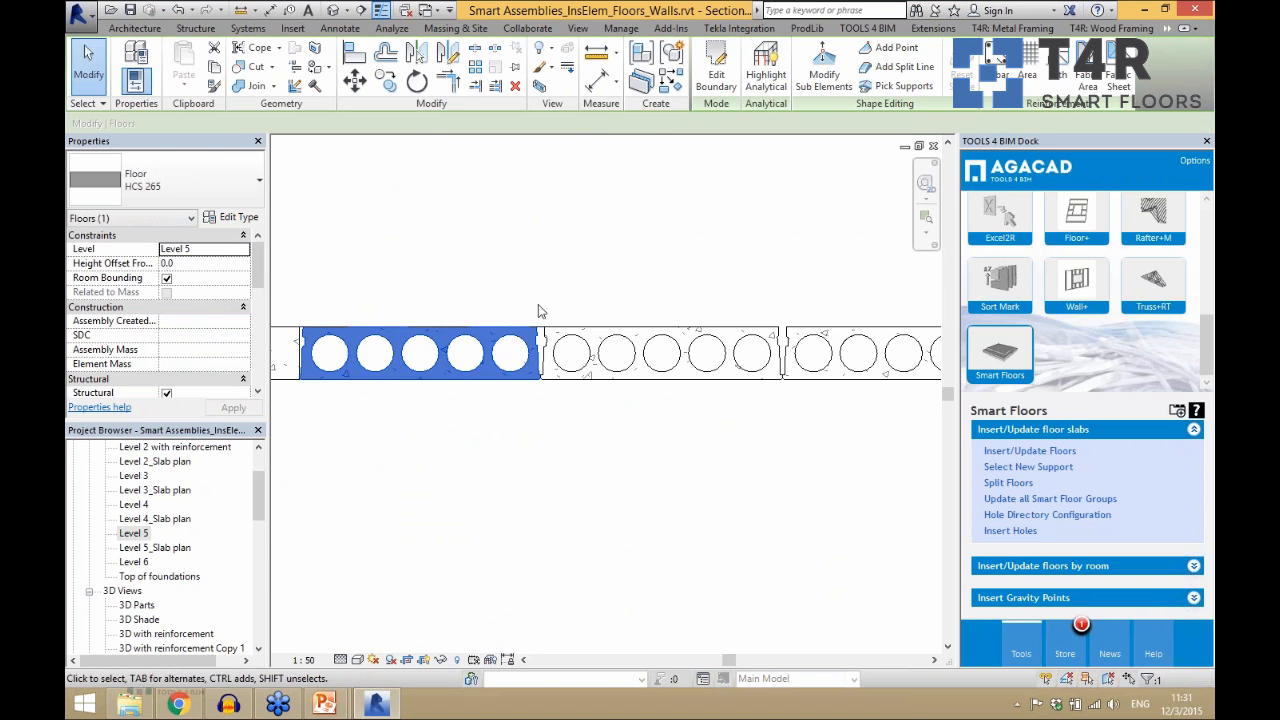
left_click(537, 309)
scroll(543, 338, "up", 1)
left_click(543, 345)
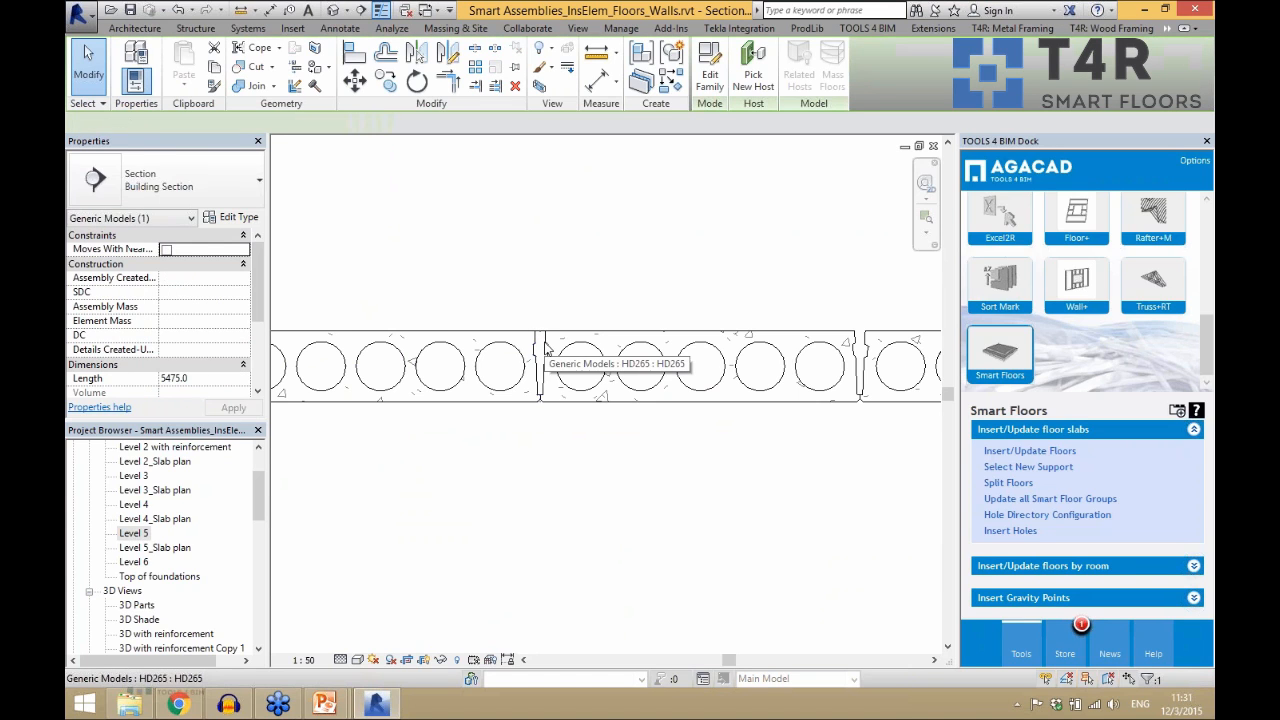
scroll(543, 341, "down", 2)
scroll(495, 385, "down", 2)
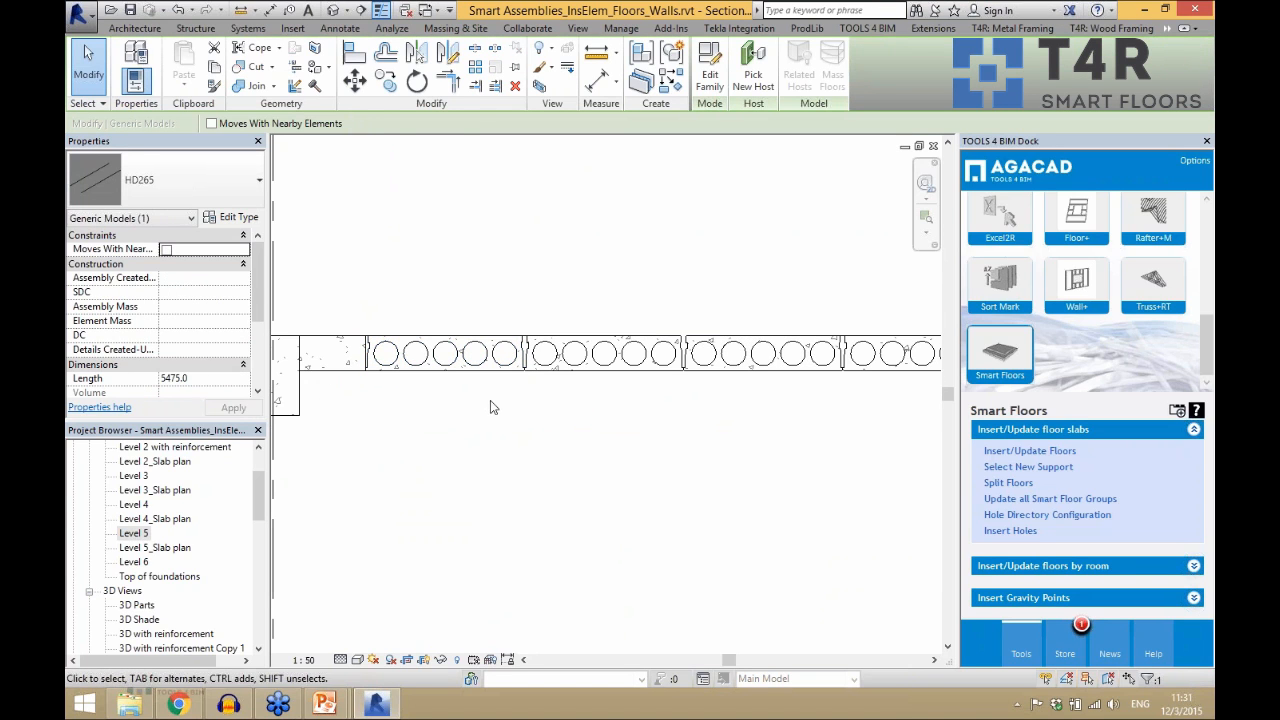
left_click(490, 400)
- Review the properties of the first HCS 265 slab beside the cast-in-place strip and clear the selection
left_click(473, 377)
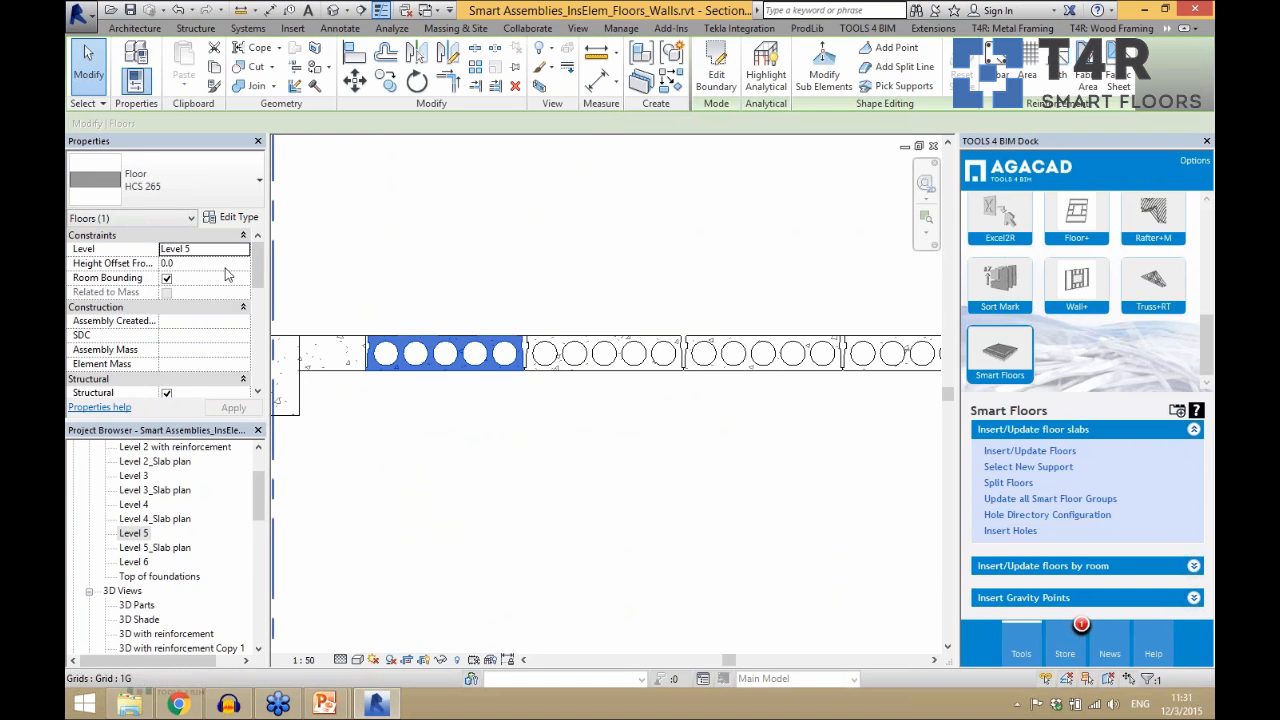
left_click_drag(258, 262, 265, 362)
left_click(423, 288)
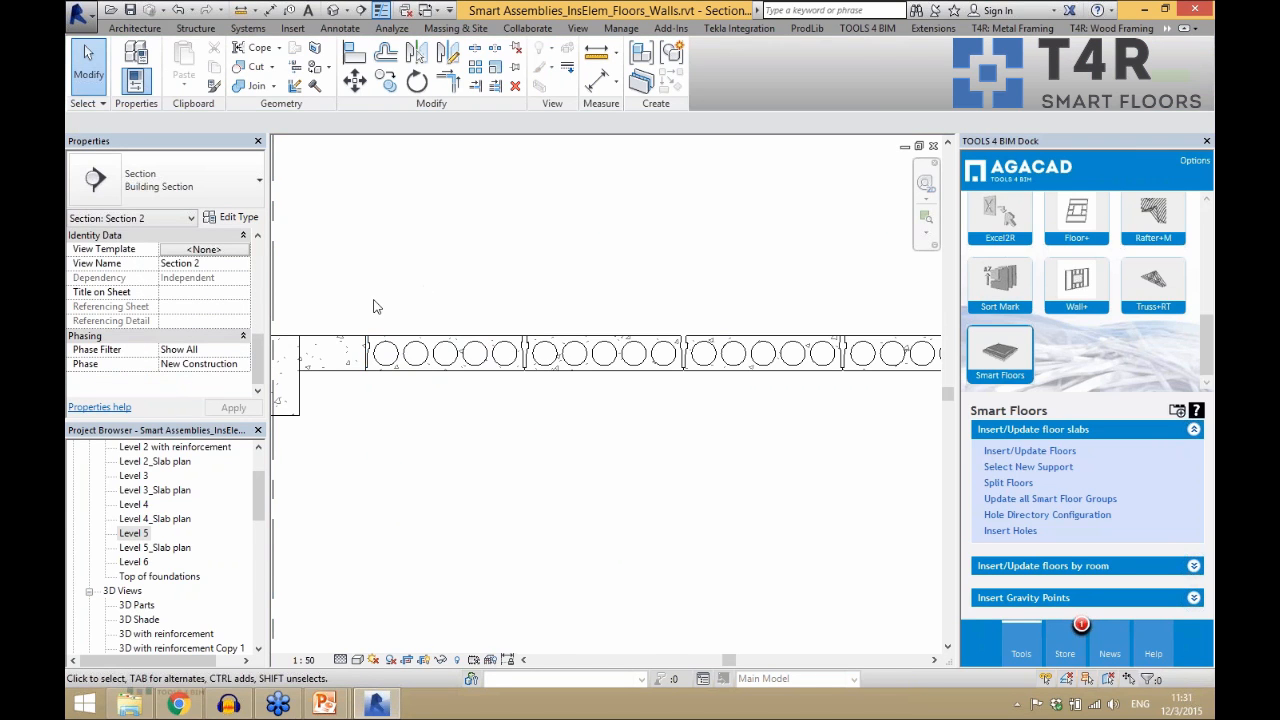
- Open the Level 5 structural plan at the empty bays between grids 3 and 5 above the sloped edge beams
scroll(371, 300, "down", 4)
scroll(470, 312, "down", 1)
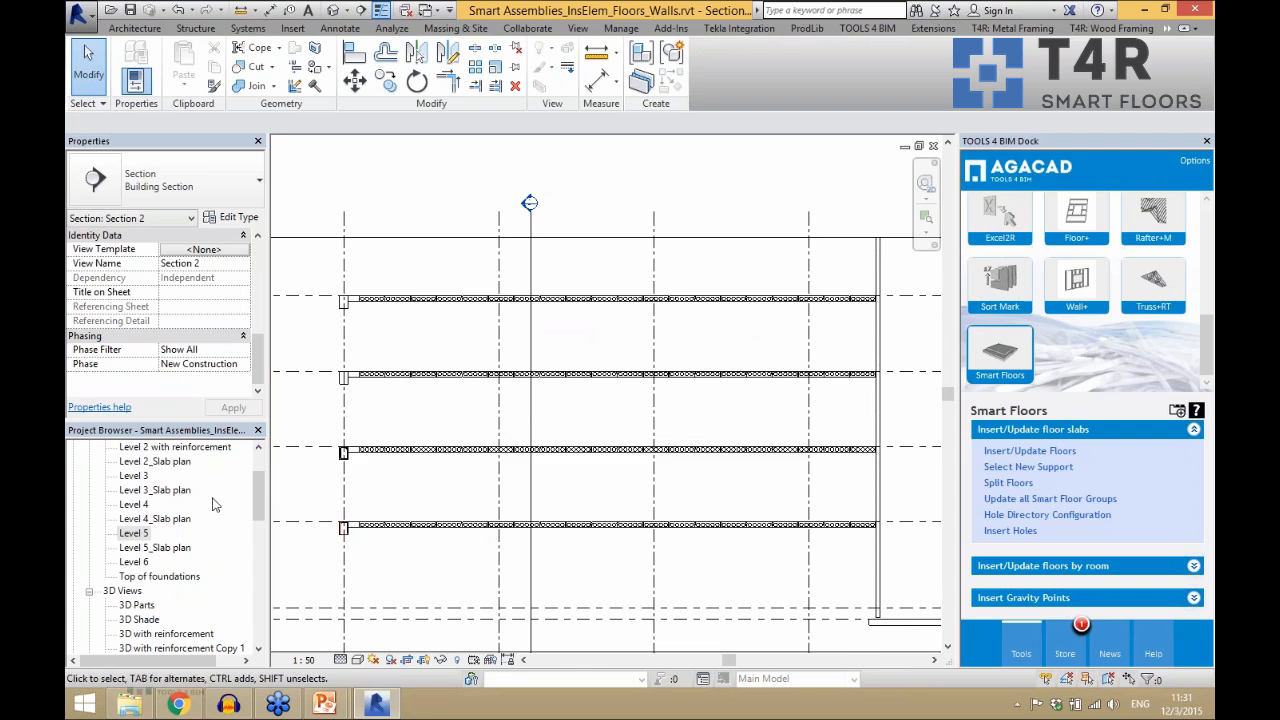
left_click_drag(254, 498, 252, 483)
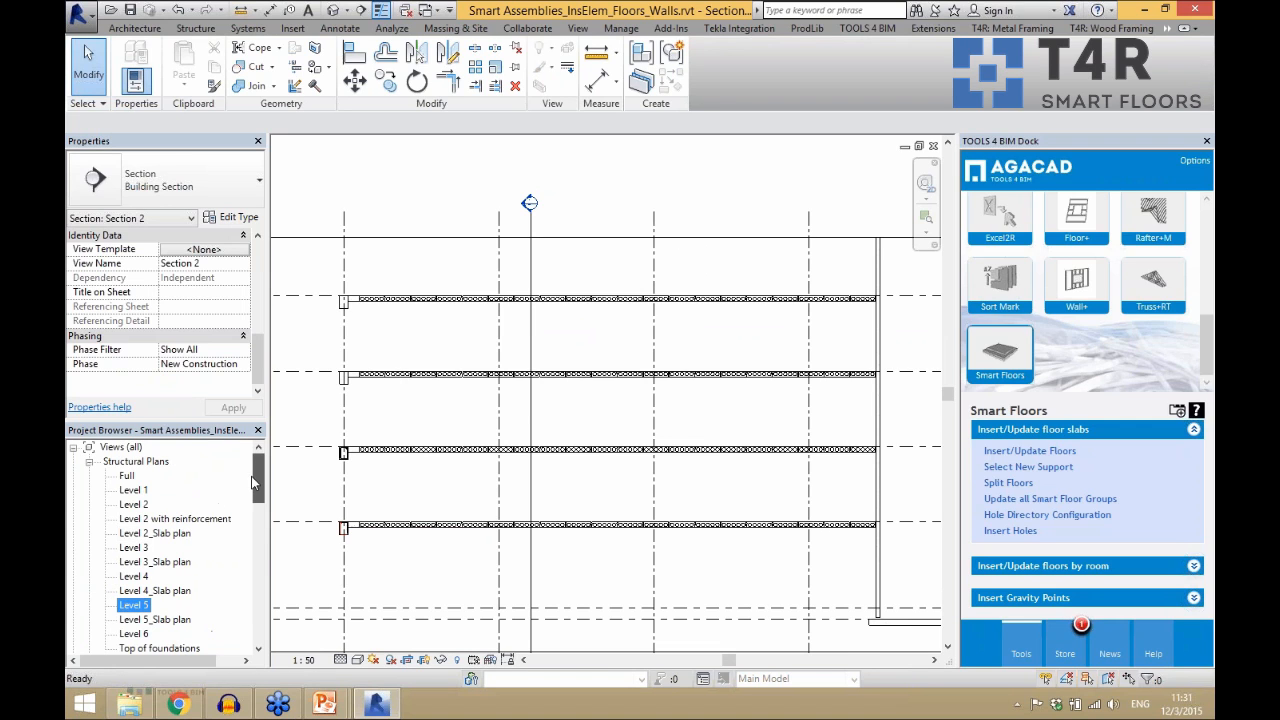
double_click(145, 608)
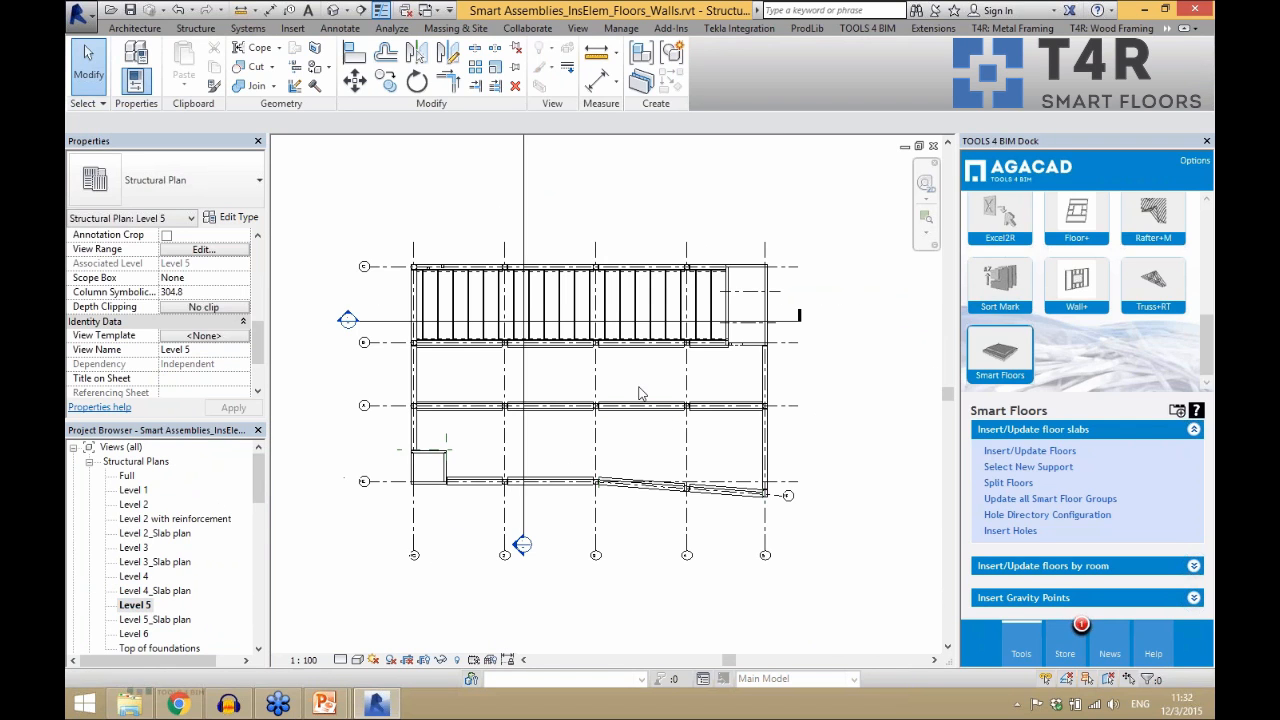
scroll(739, 469, "up", 2)
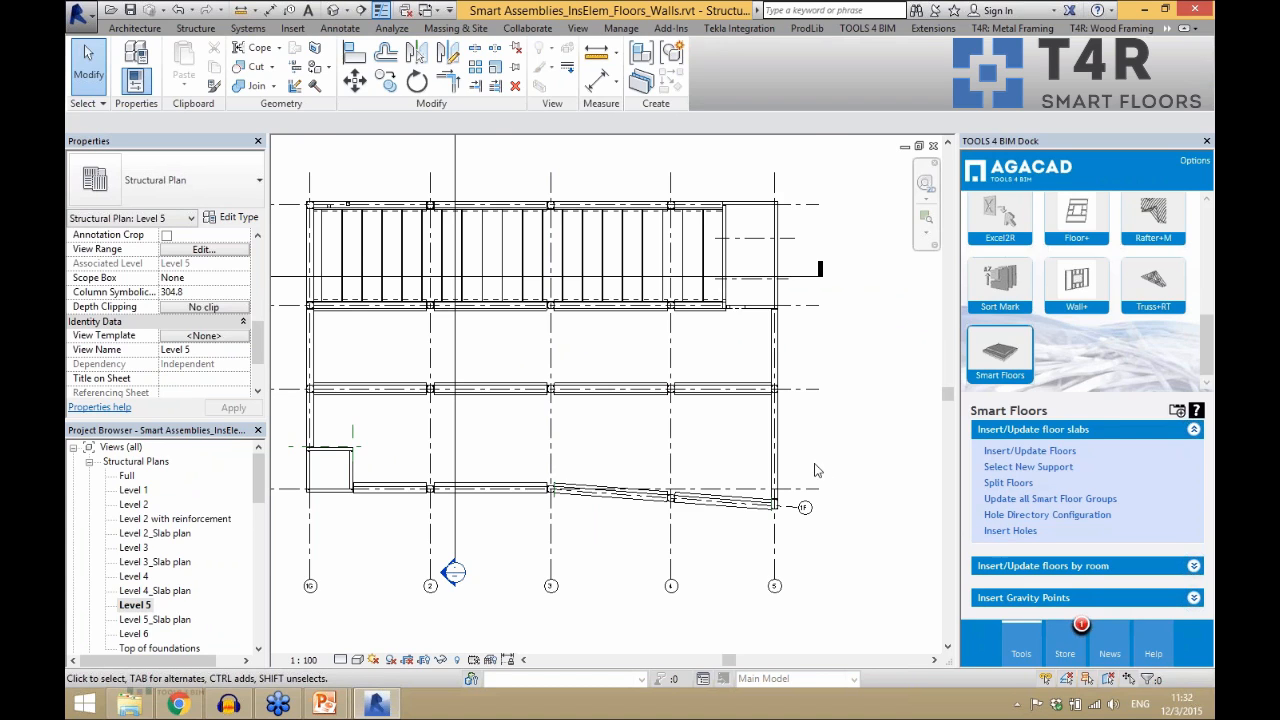
scroll(665, 435, "up", 2)
scroll(588, 438, "down", 1)
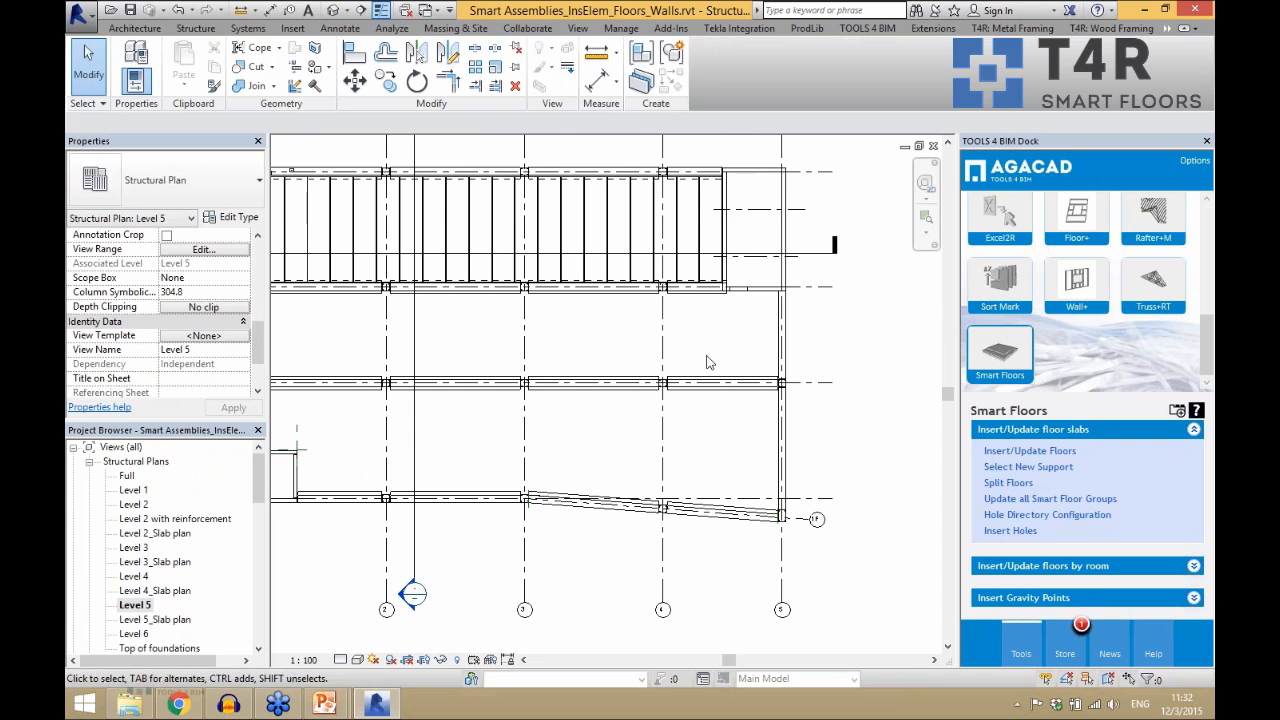
scroll(757, 485, "up", 1)
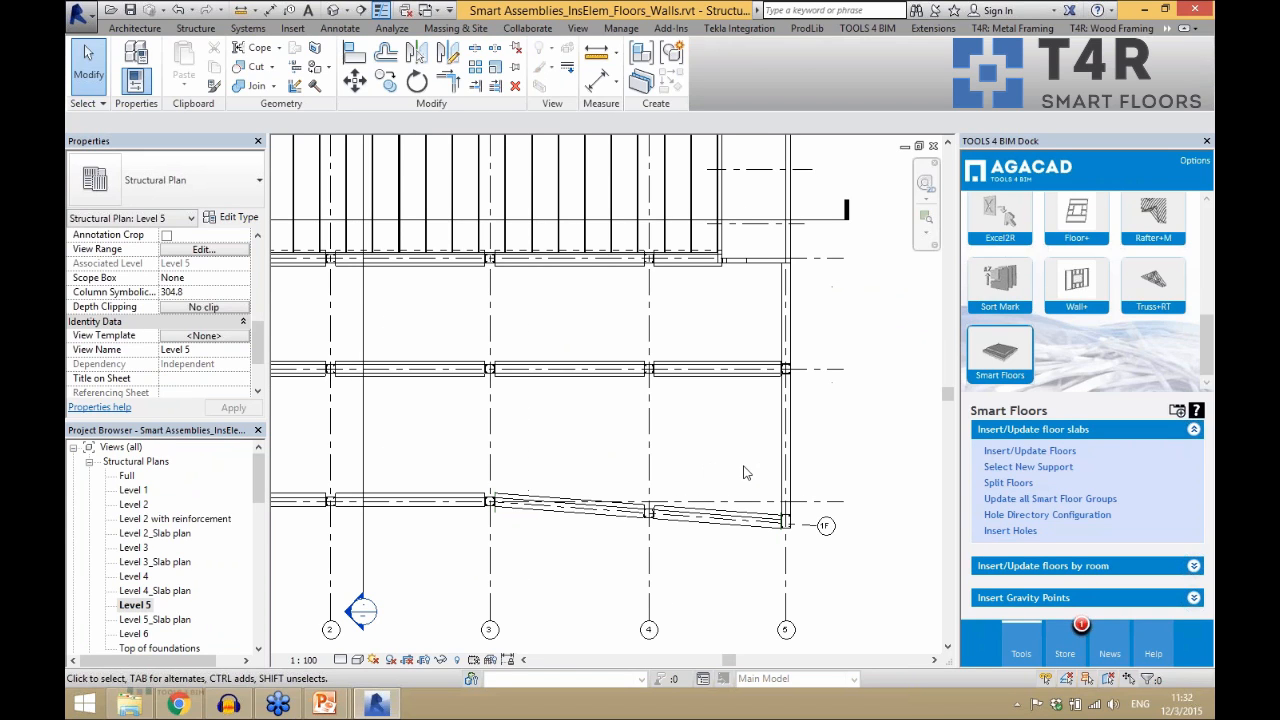
- Start floor group 2 with the 700 IT 500 beam on grid A as start support and the sloped 600x500 beam as end support
left_click(993, 455)
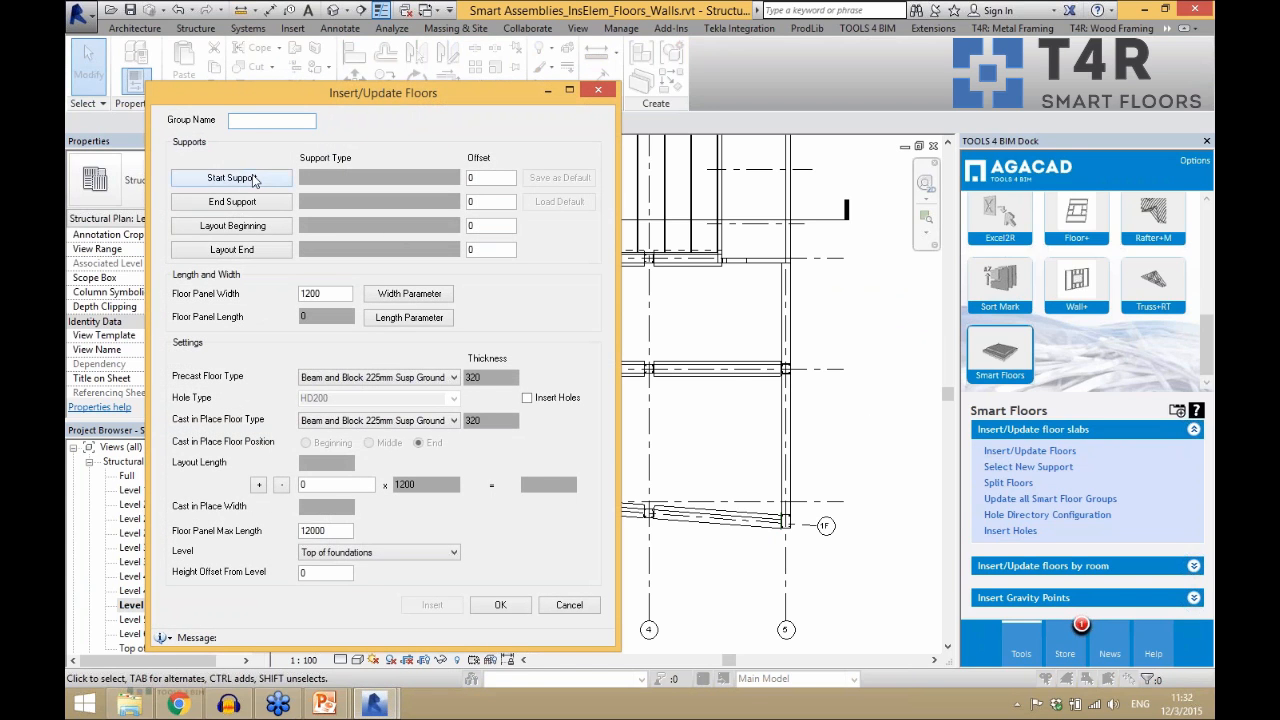
left_click(252, 178)
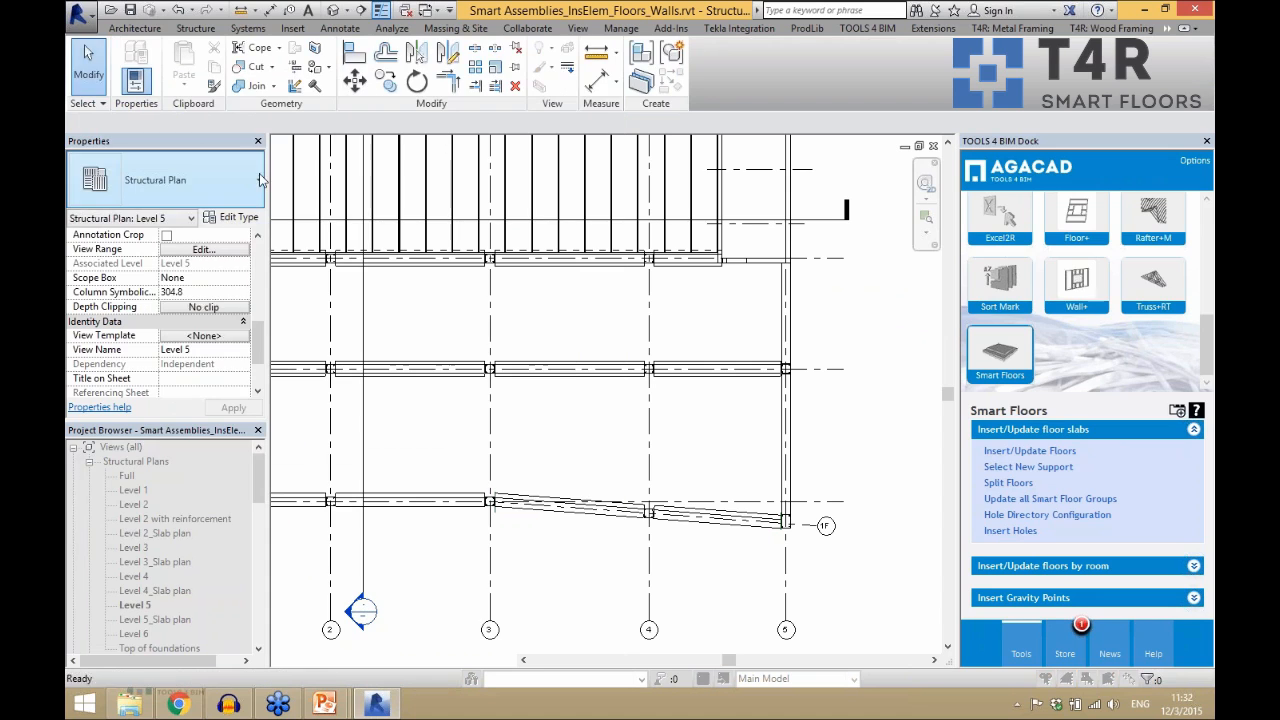
left_click(1000, 451)
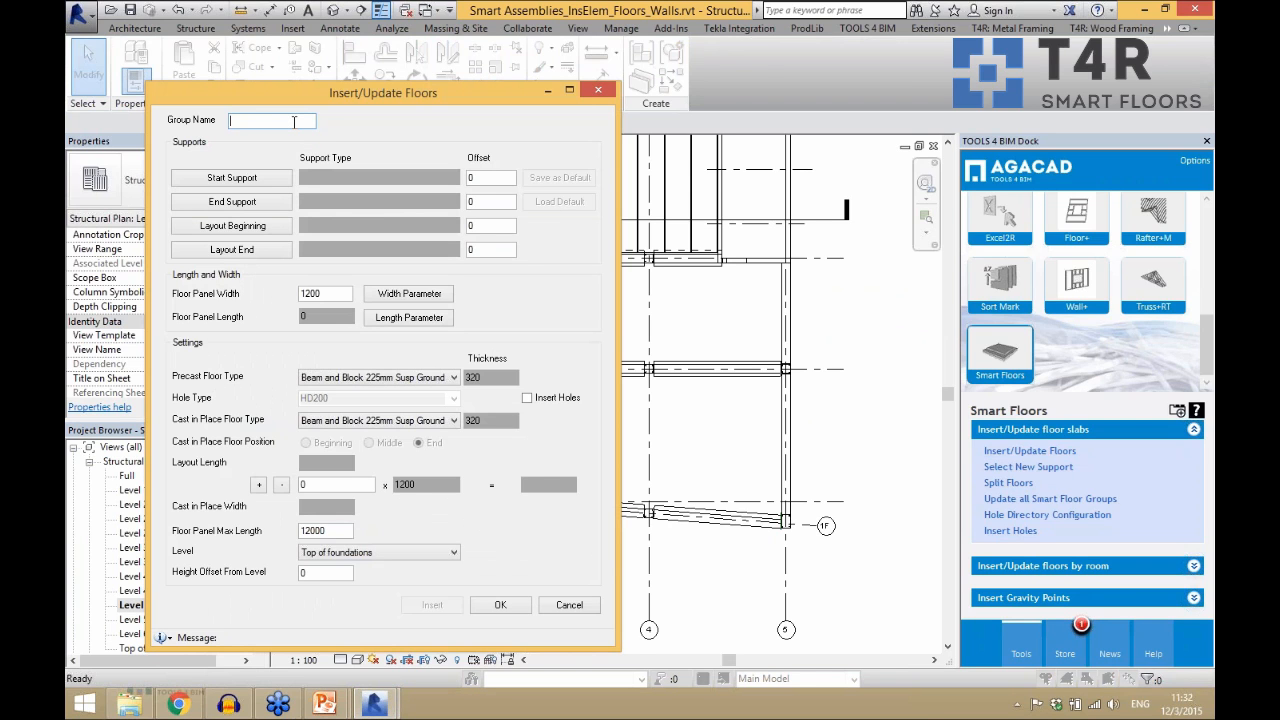
left_click(280, 181)
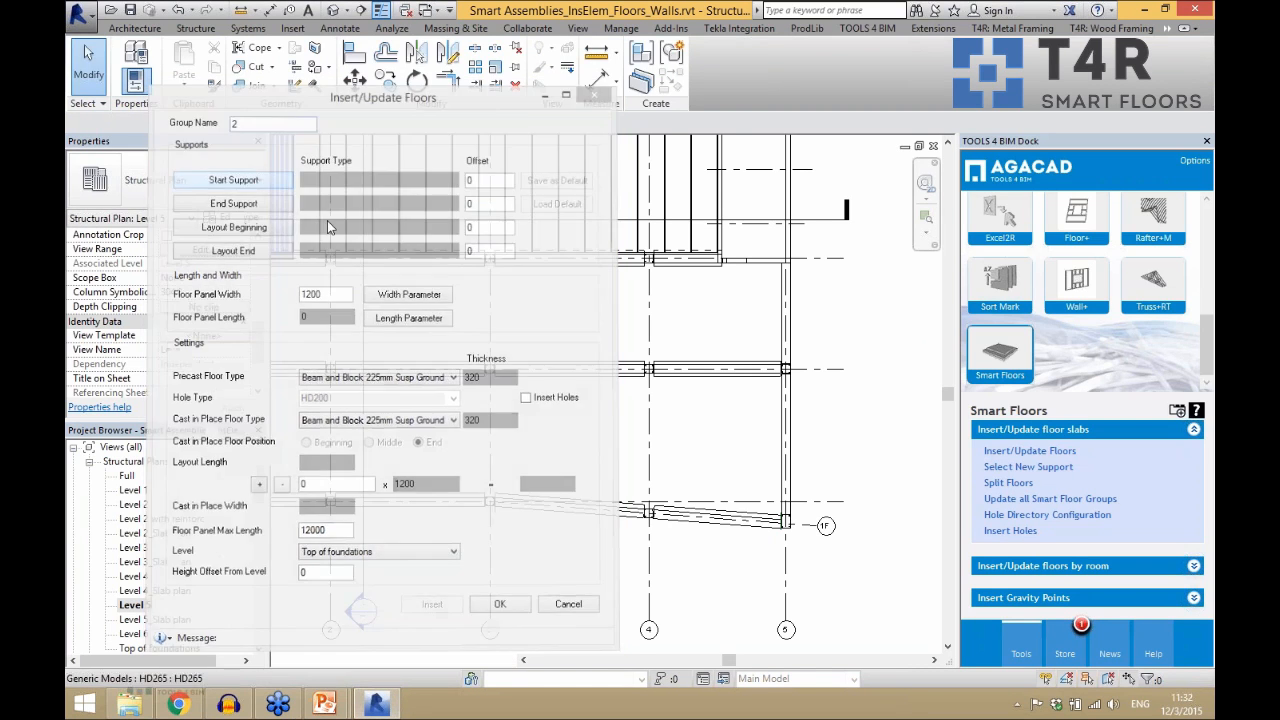
left_click(543, 370)
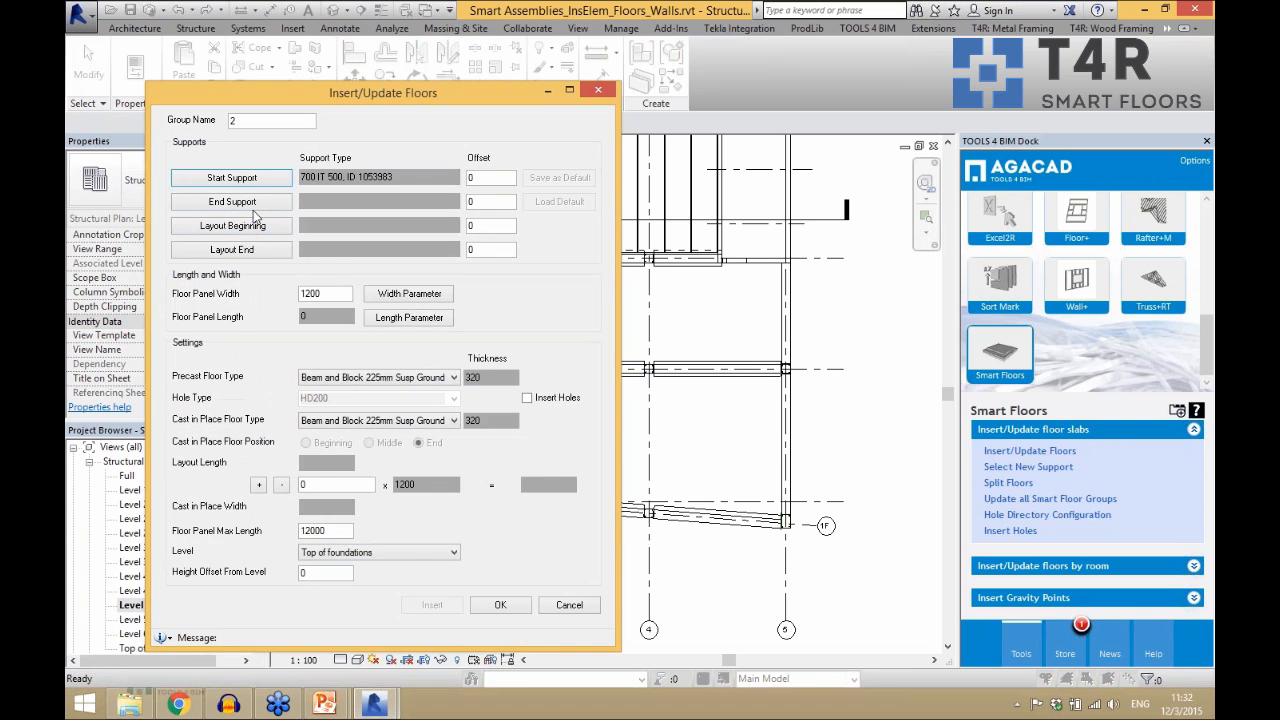
left_click(255, 203)
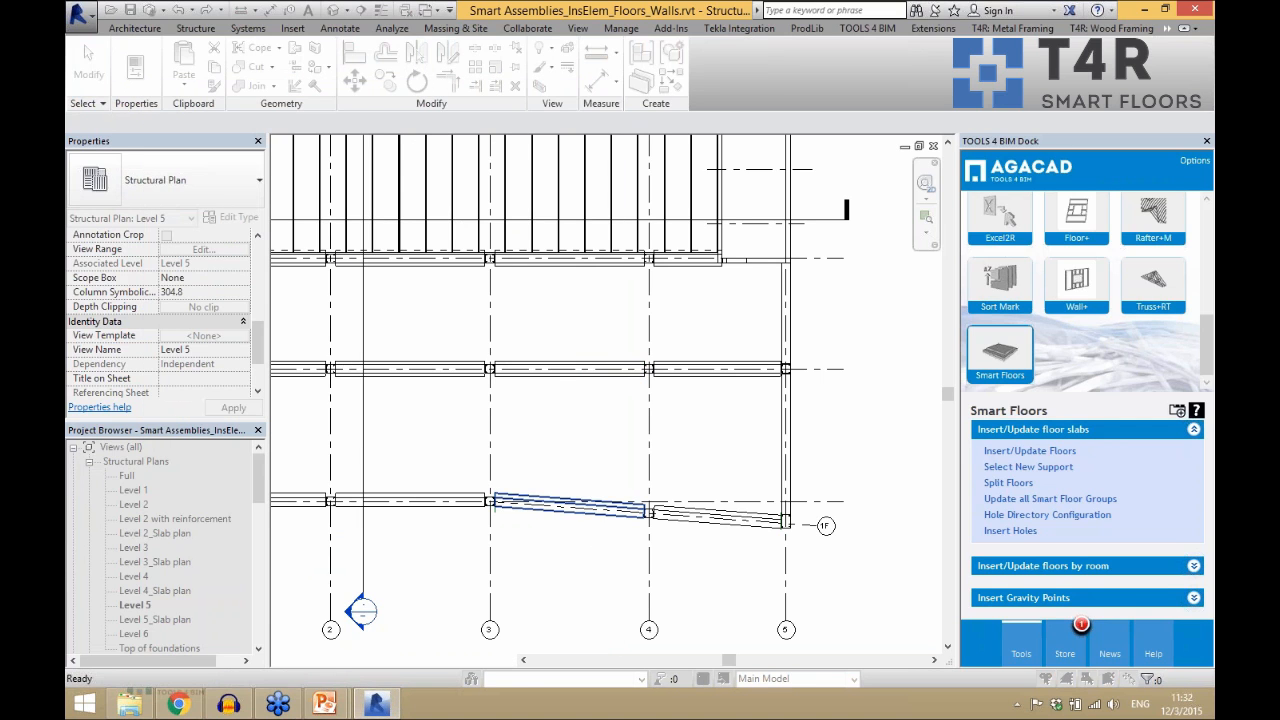
left_click(653, 536)
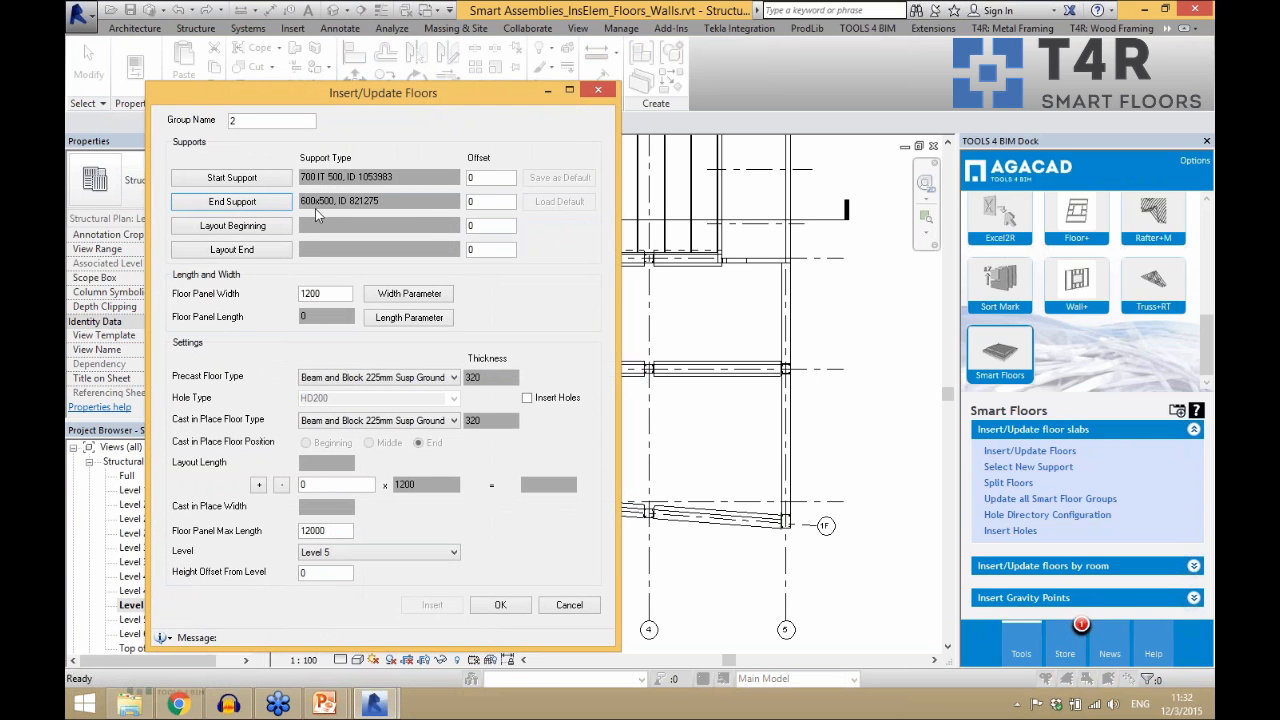
- Set the layout beginning to the 400 RB 600 beam on grid 5 and the layout end to grid 3
left_click(282, 228)
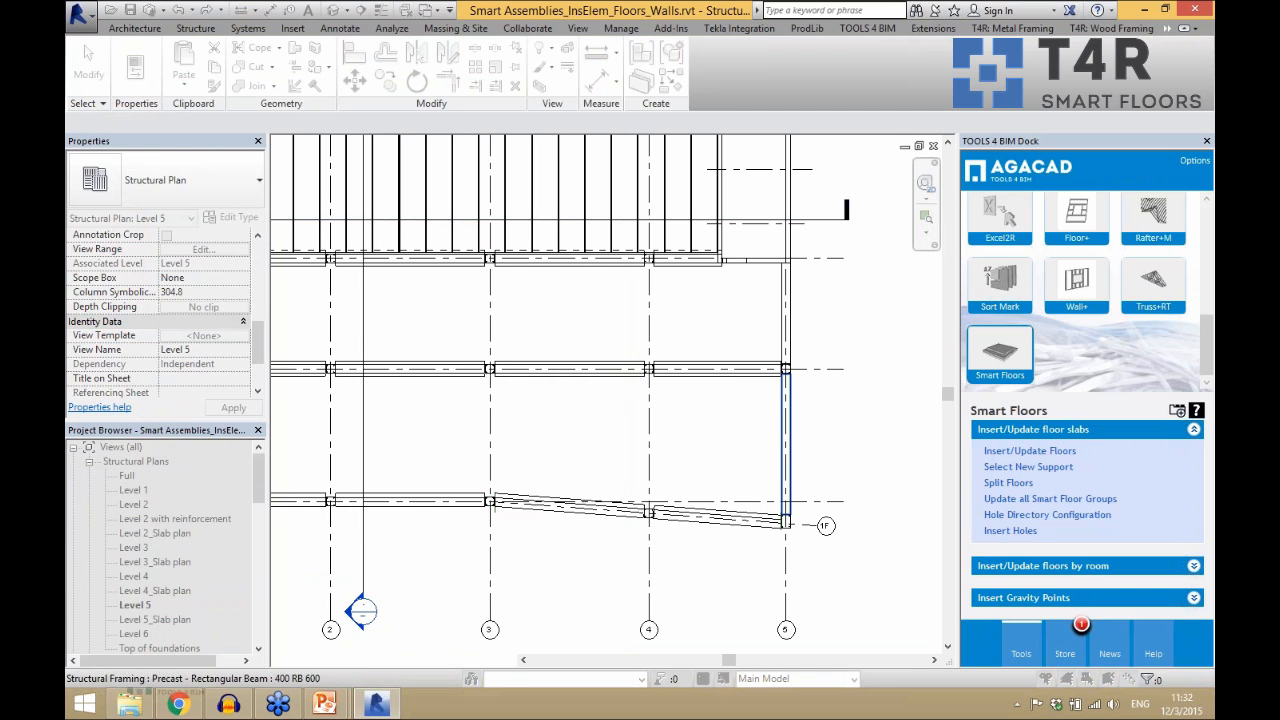
left_click(785, 445)
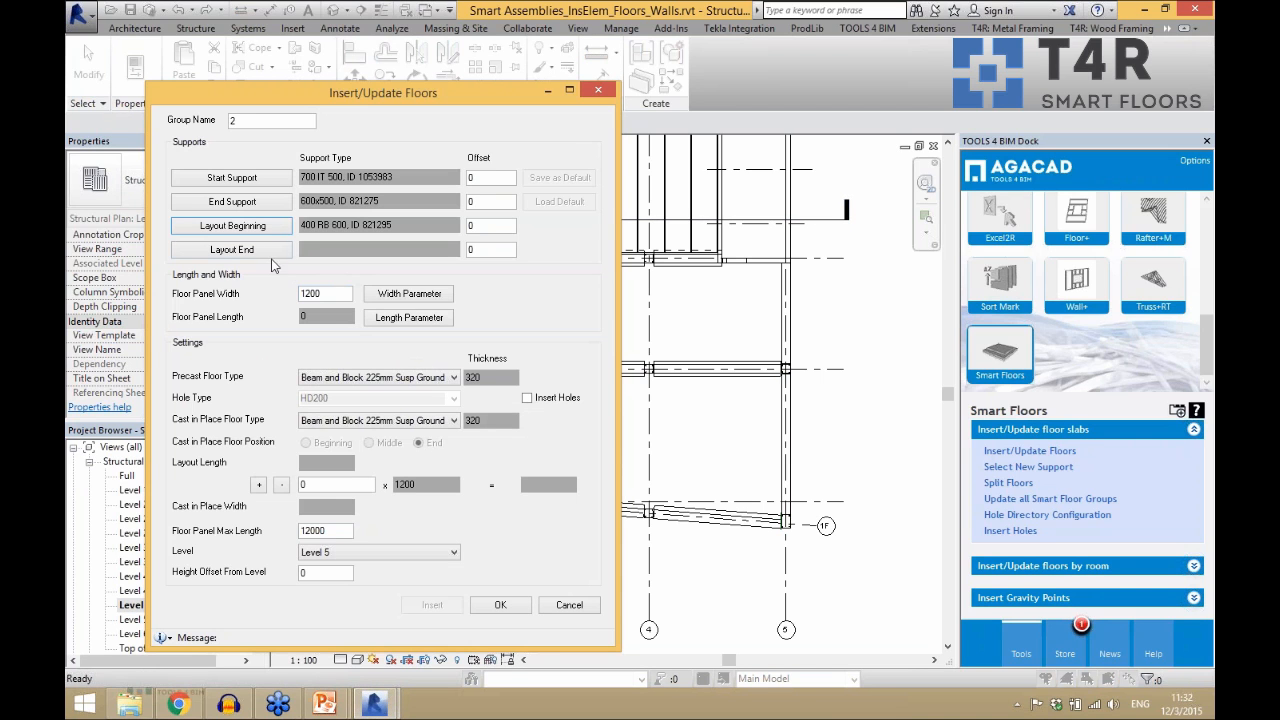
left_click(232, 250)
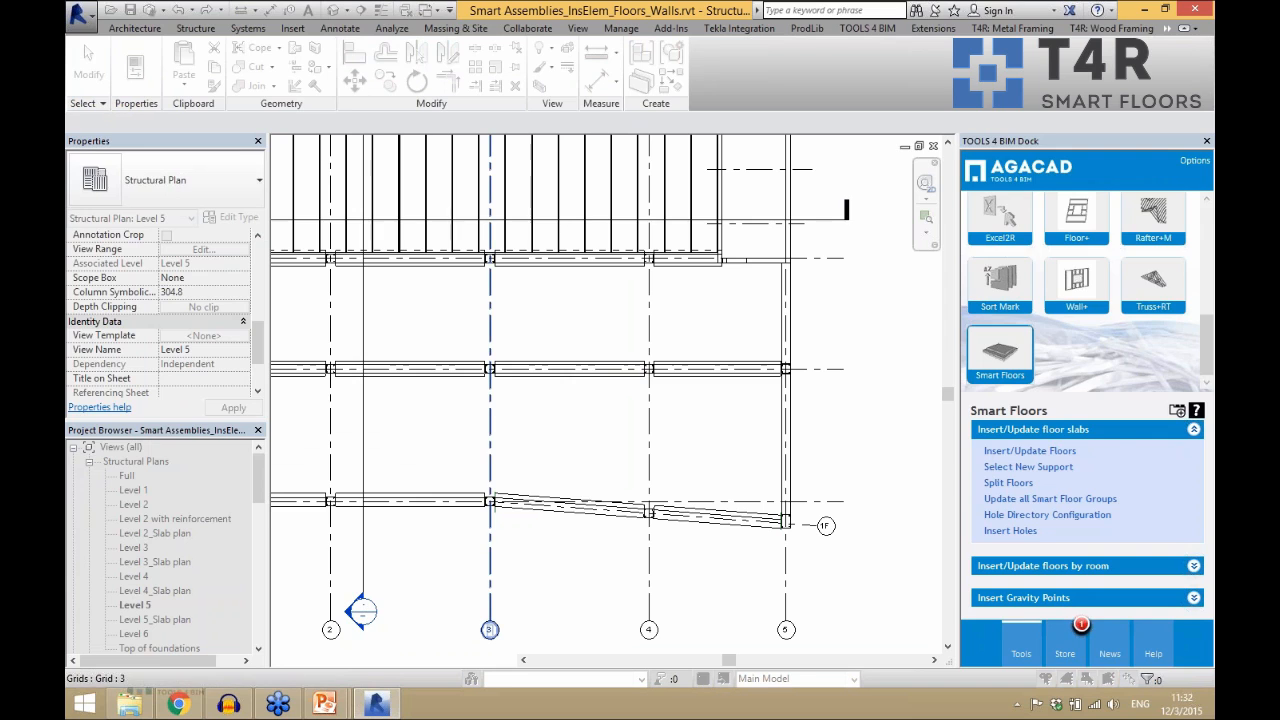
left_click(490, 455)
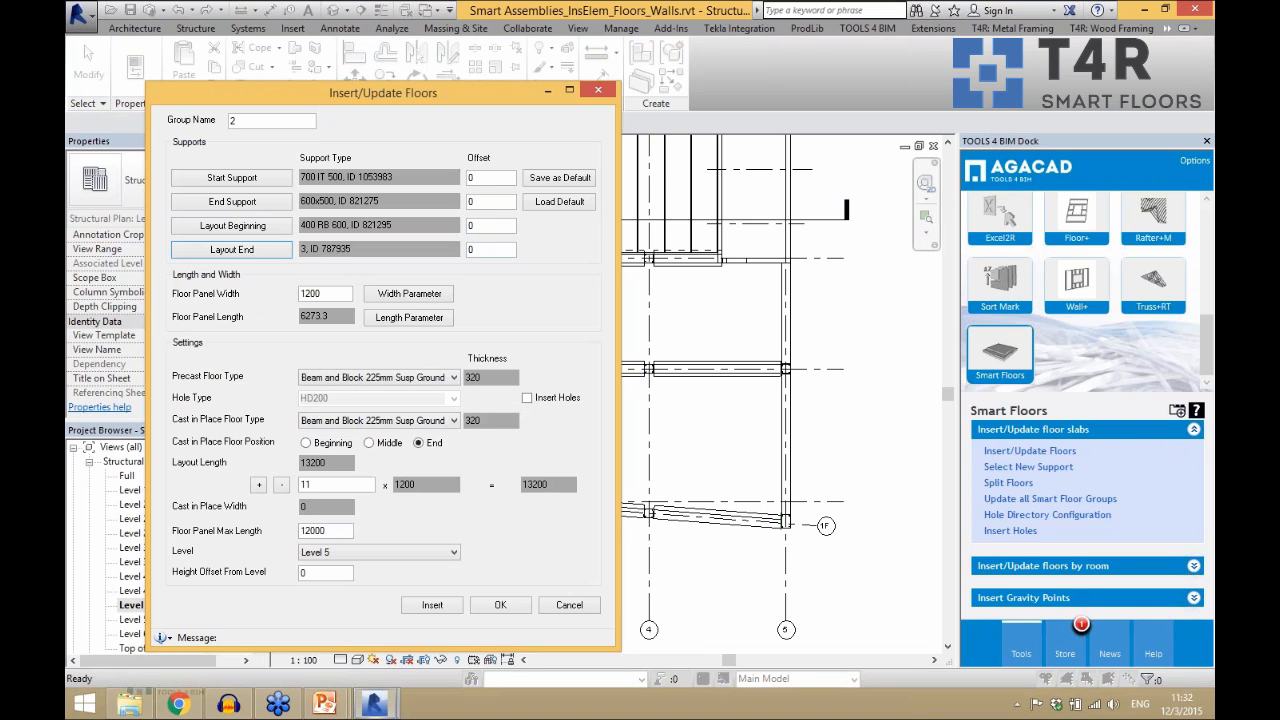
- Set the start and end support offsets to 100 and both the precast and cast-in-place floor types to HCS 265
double_click(471, 177)
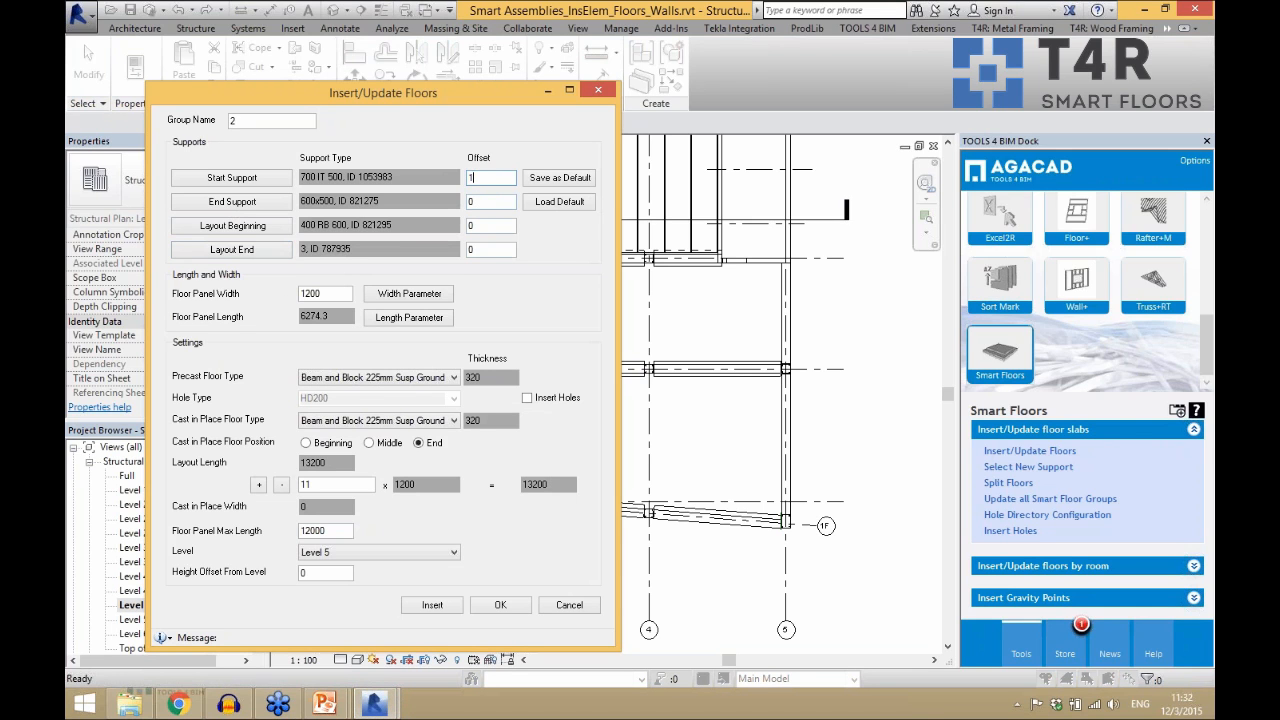
double_click(472, 202)
left_click(487, 224)
left_click(434, 380)
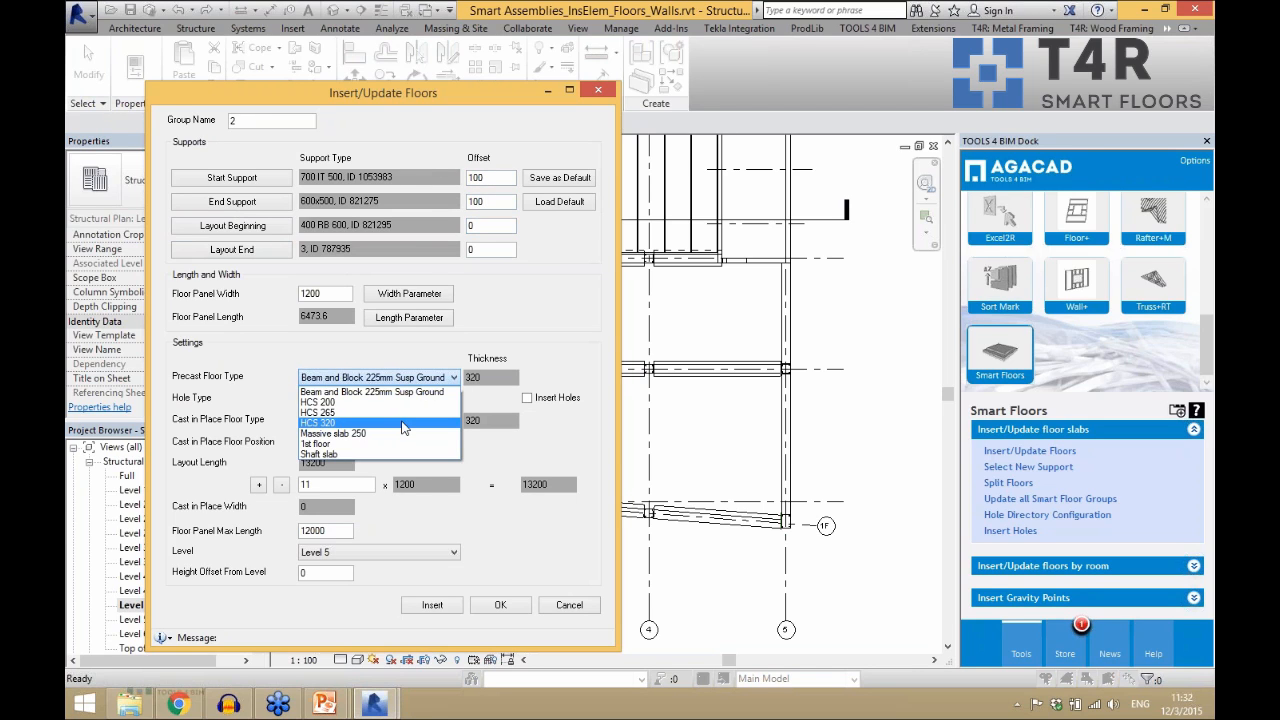
left_click(418, 418)
left_click(418, 420)
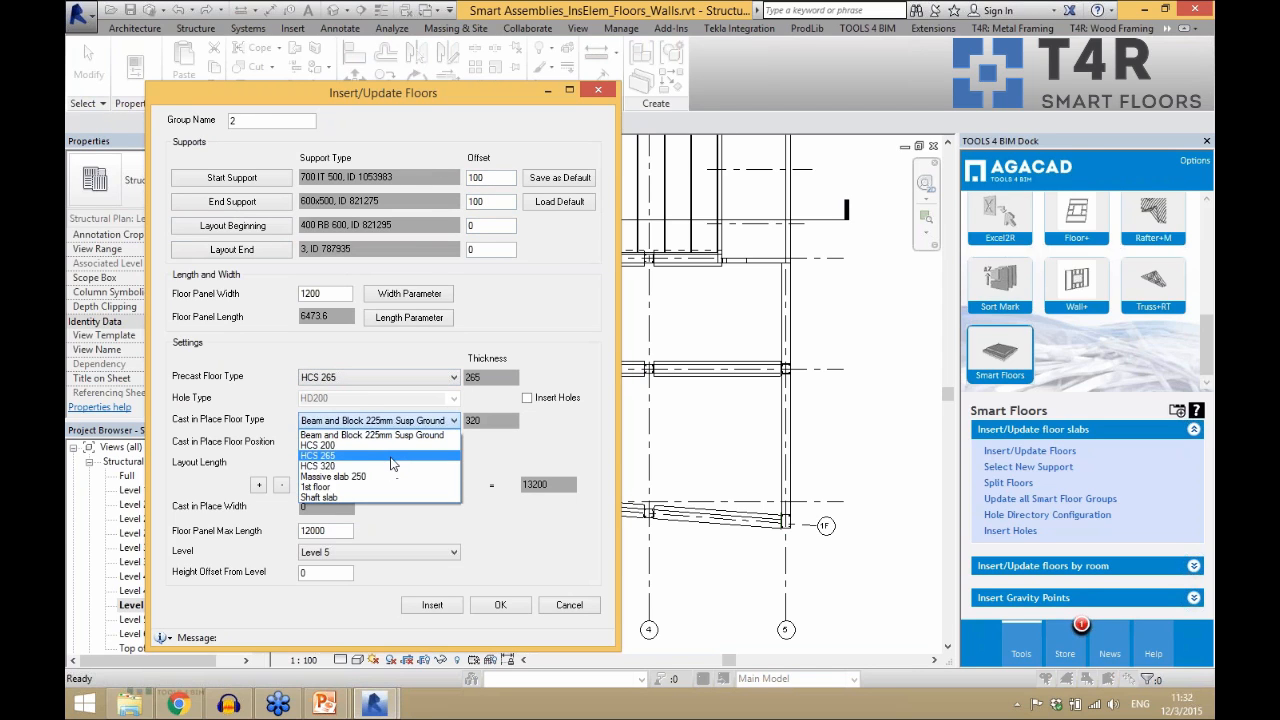
left_click(410, 451)
- Enable hole insertion with hole type HD265 and insert the slabs of floor group 2
left_click(527, 398)
left_click(400, 398)
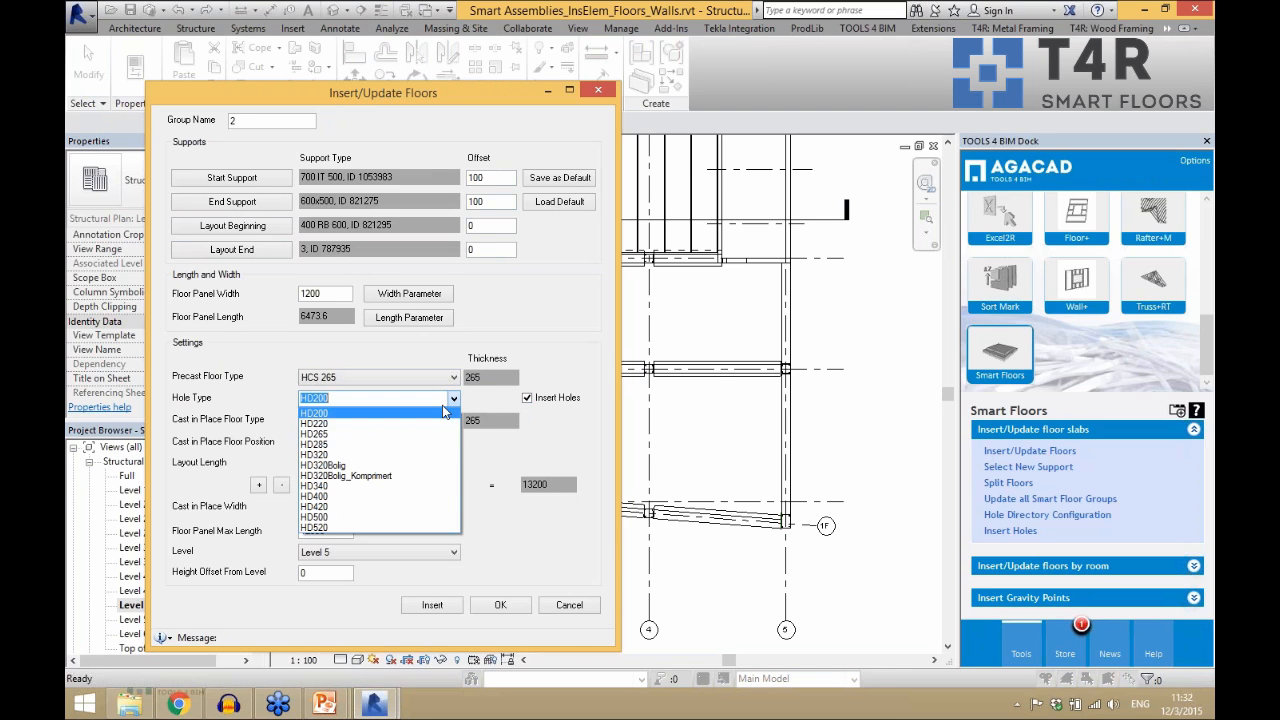
left_click(380, 434)
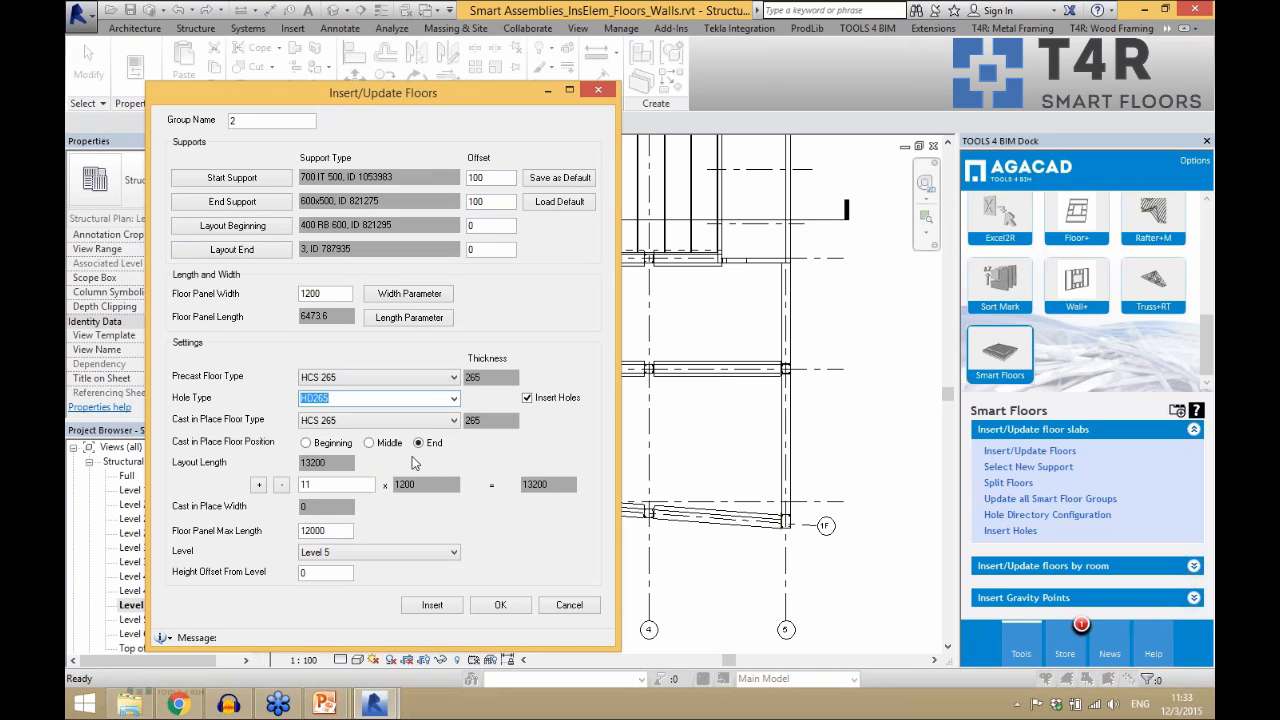
left_click(432, 605)
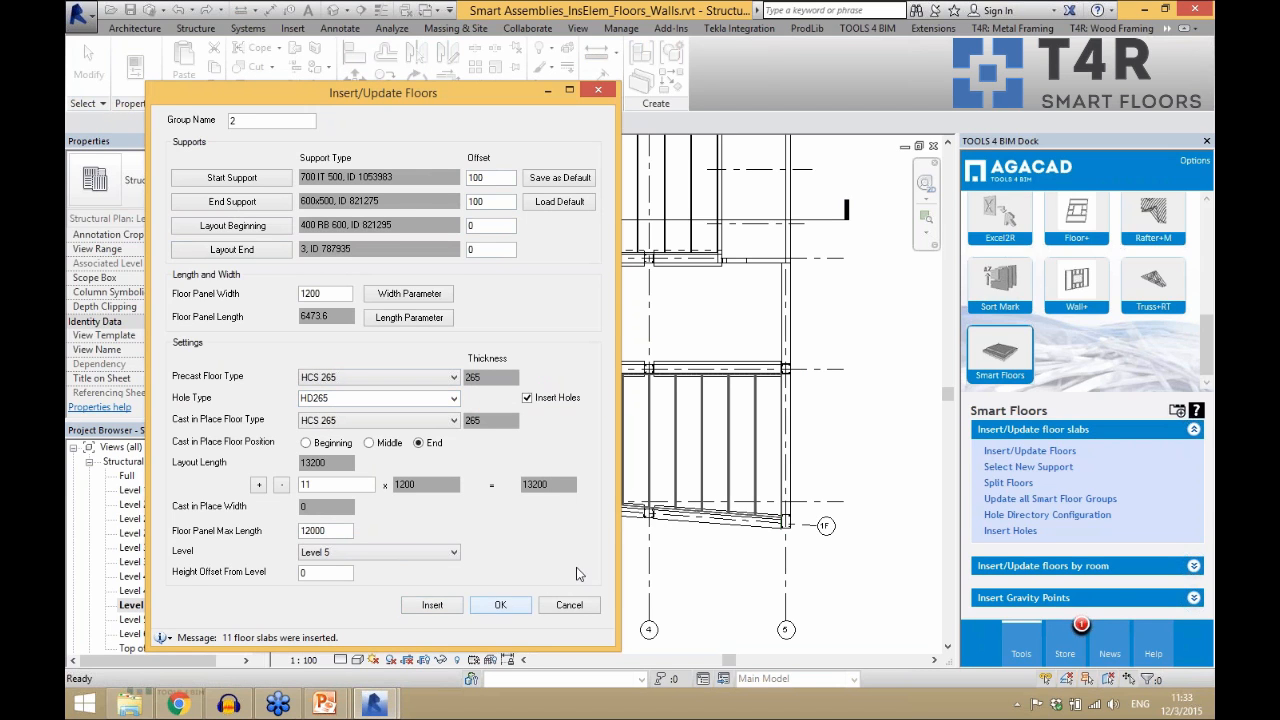
left_click(500, 605)
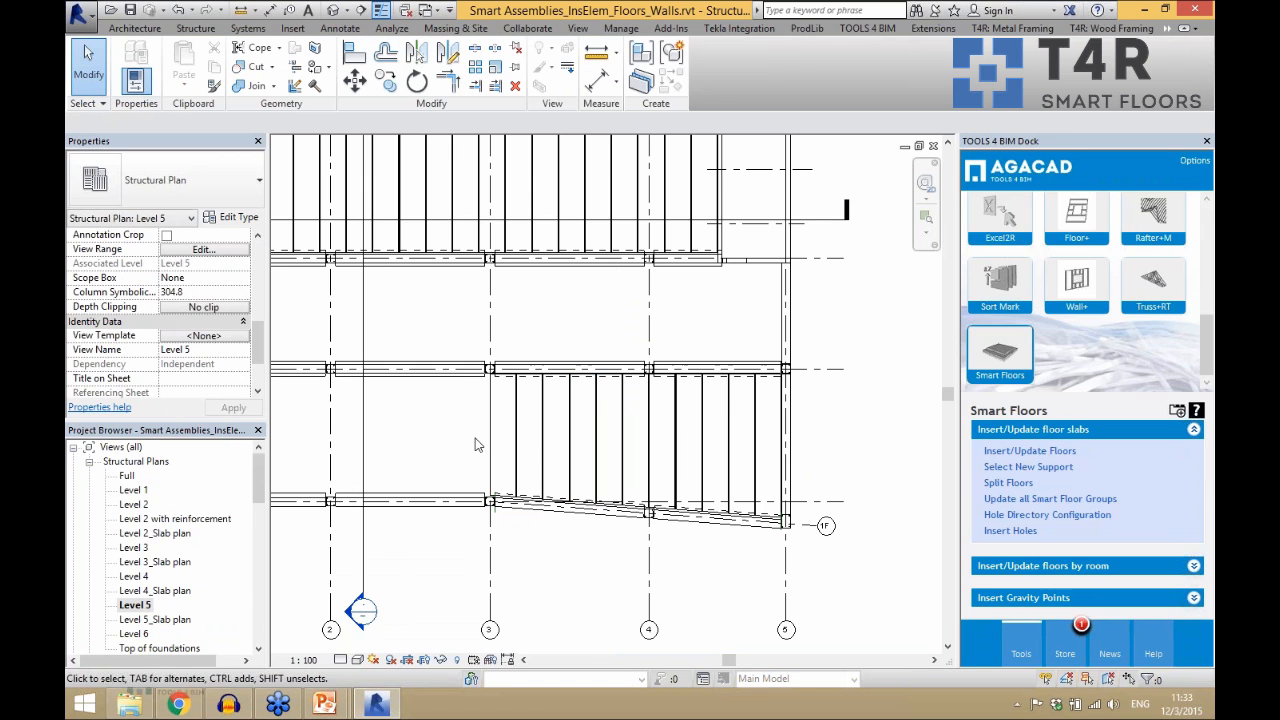
- Reopen the inserted floor group 2, change its layout beginning to grid 4, and update the slabs
left_click_drag(831, 458, 472, 431)
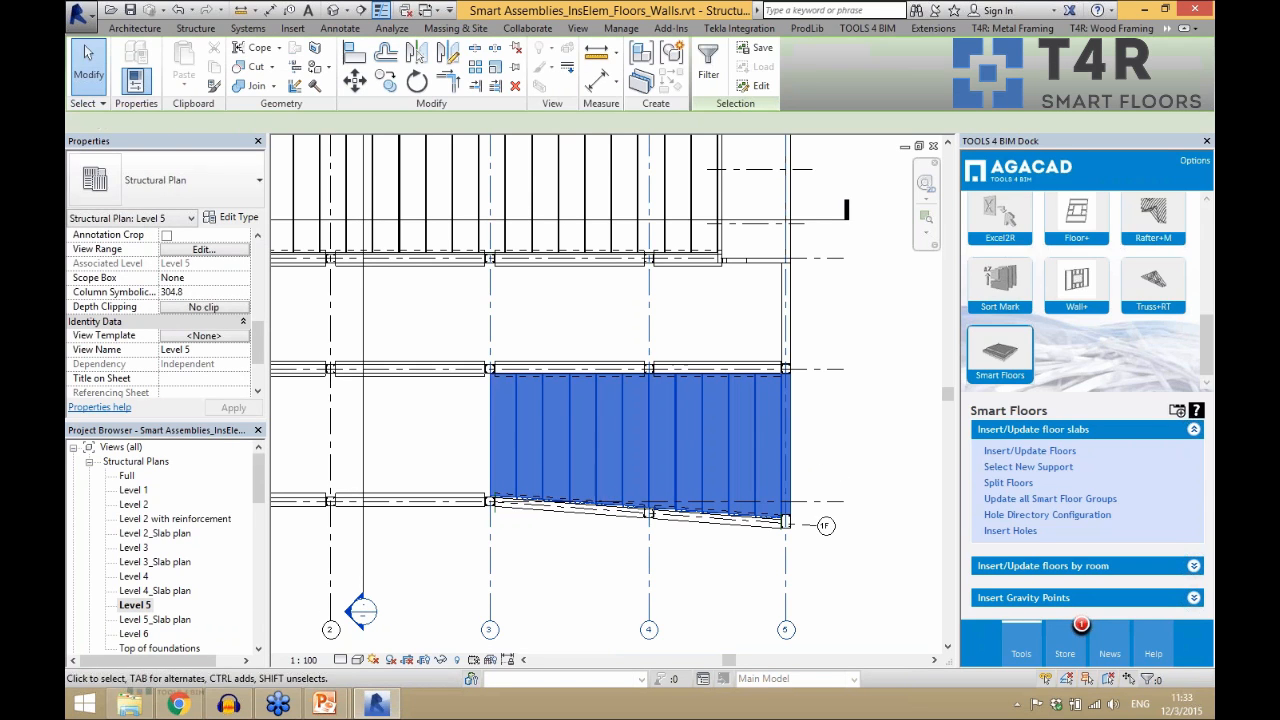
left_click(1021, 452)
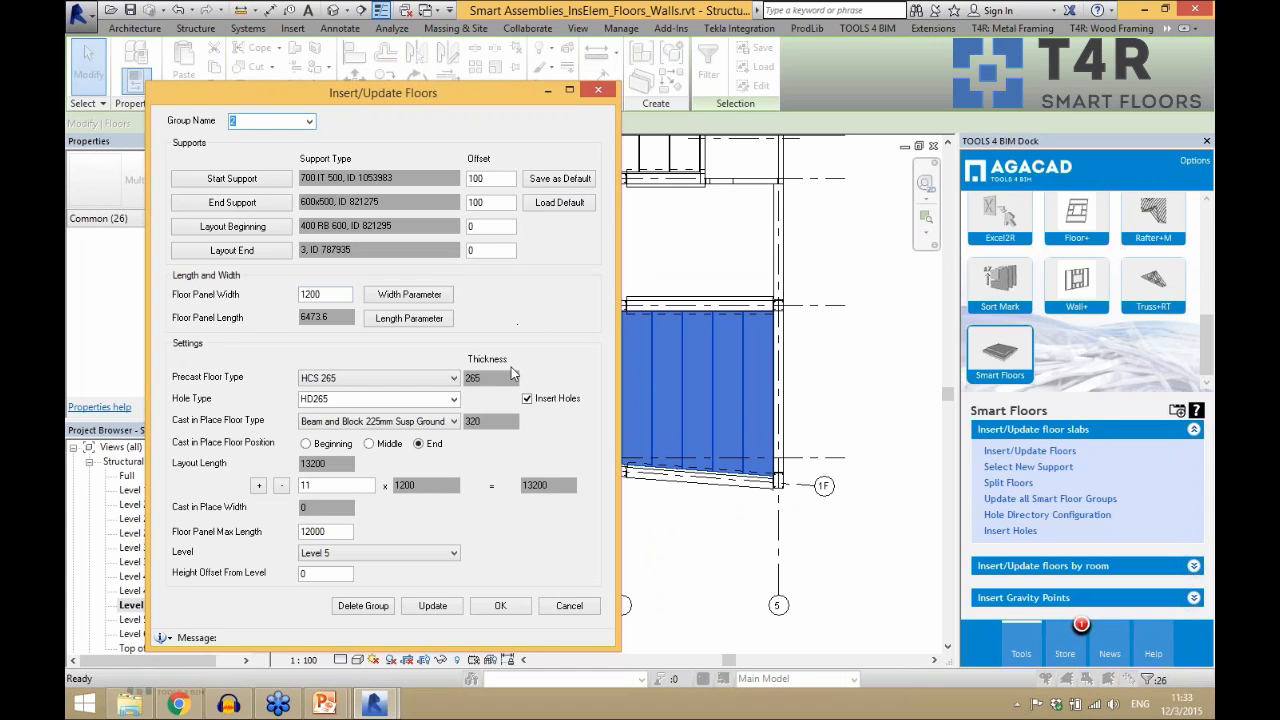
left_click(262, 228)
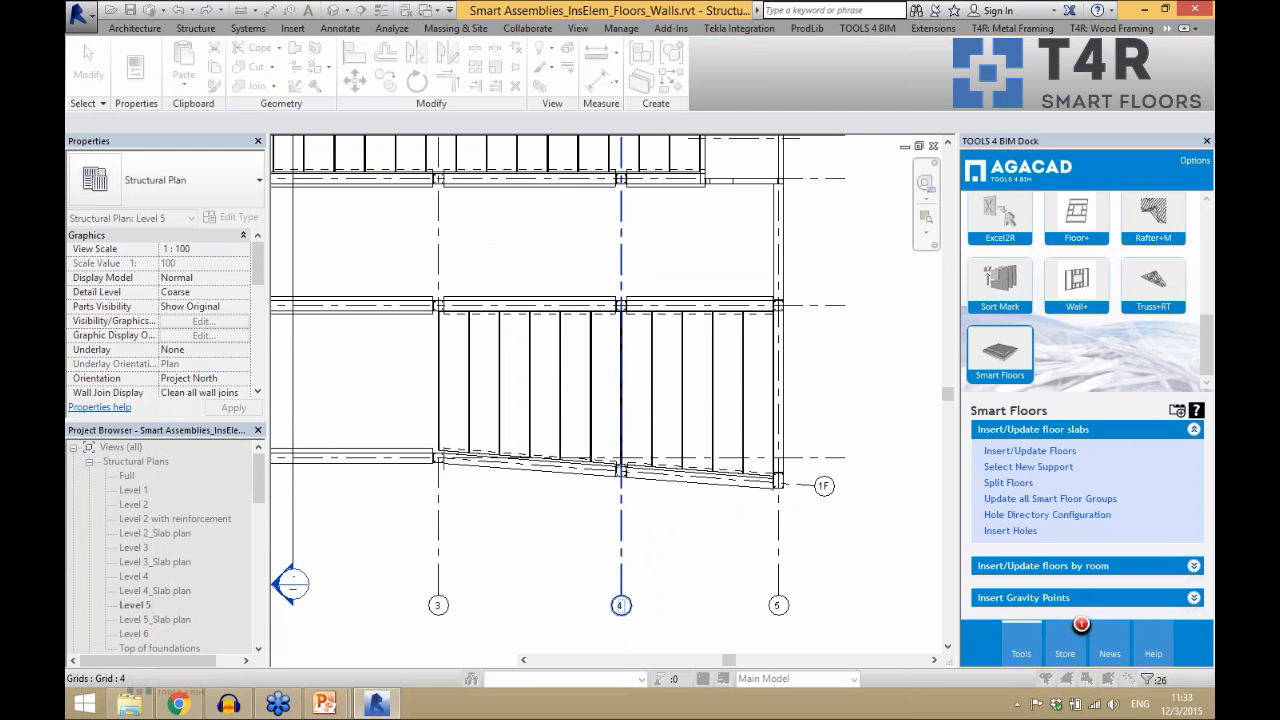
left_click(626, 280)
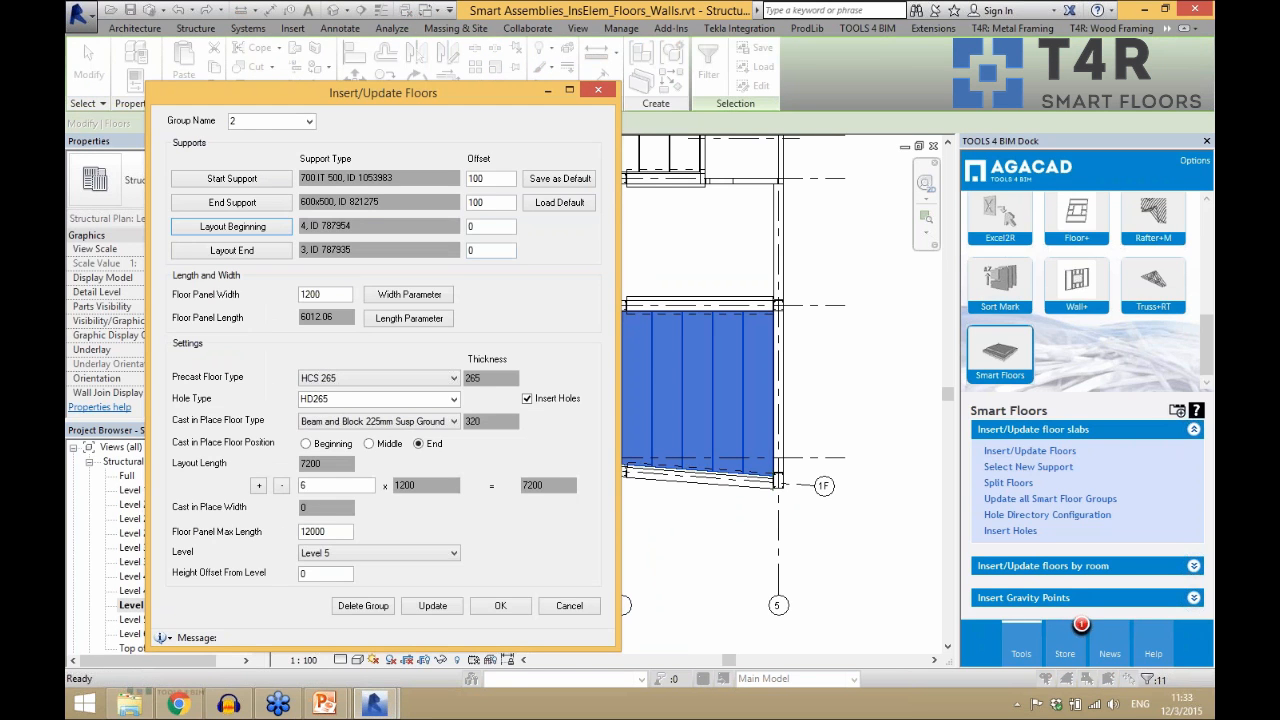
left_click(447, 607)
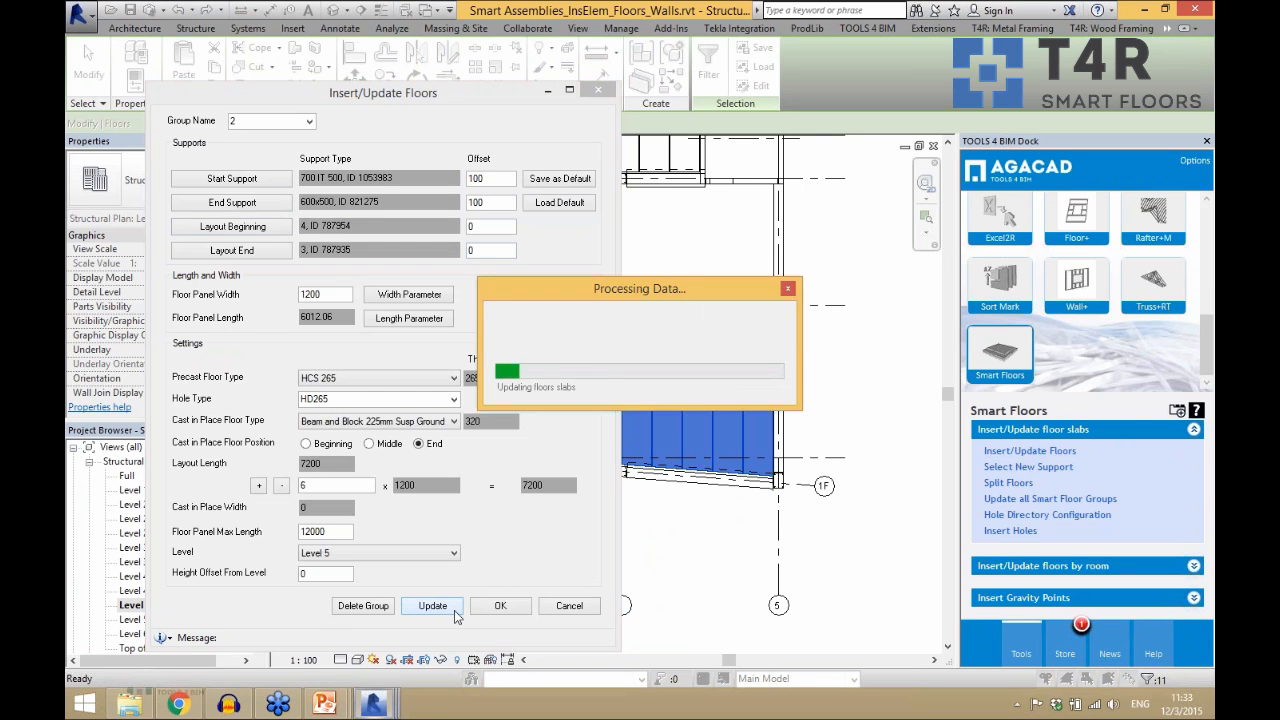
left_click(500, 605)
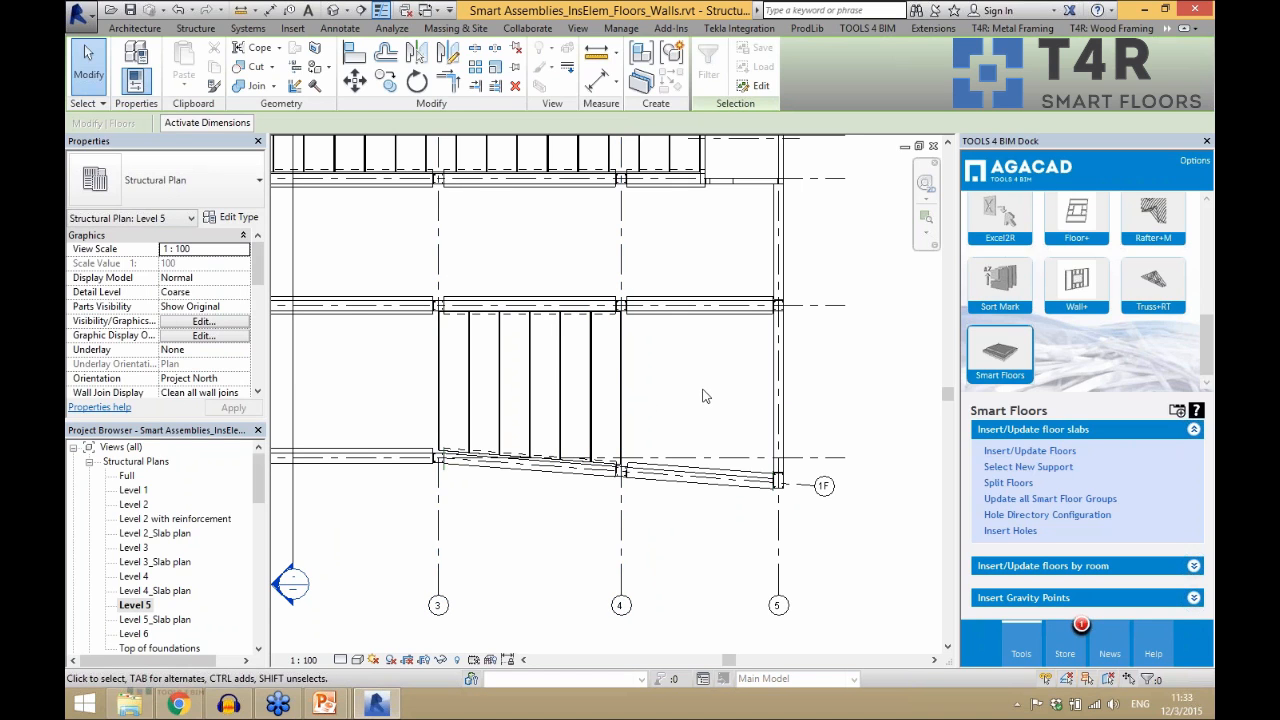
- Examine the updated Level 5 slab layout and check the Precast 200 wall at the end of the slab row between grids B and C
scroll(728, 382, "down", 3)
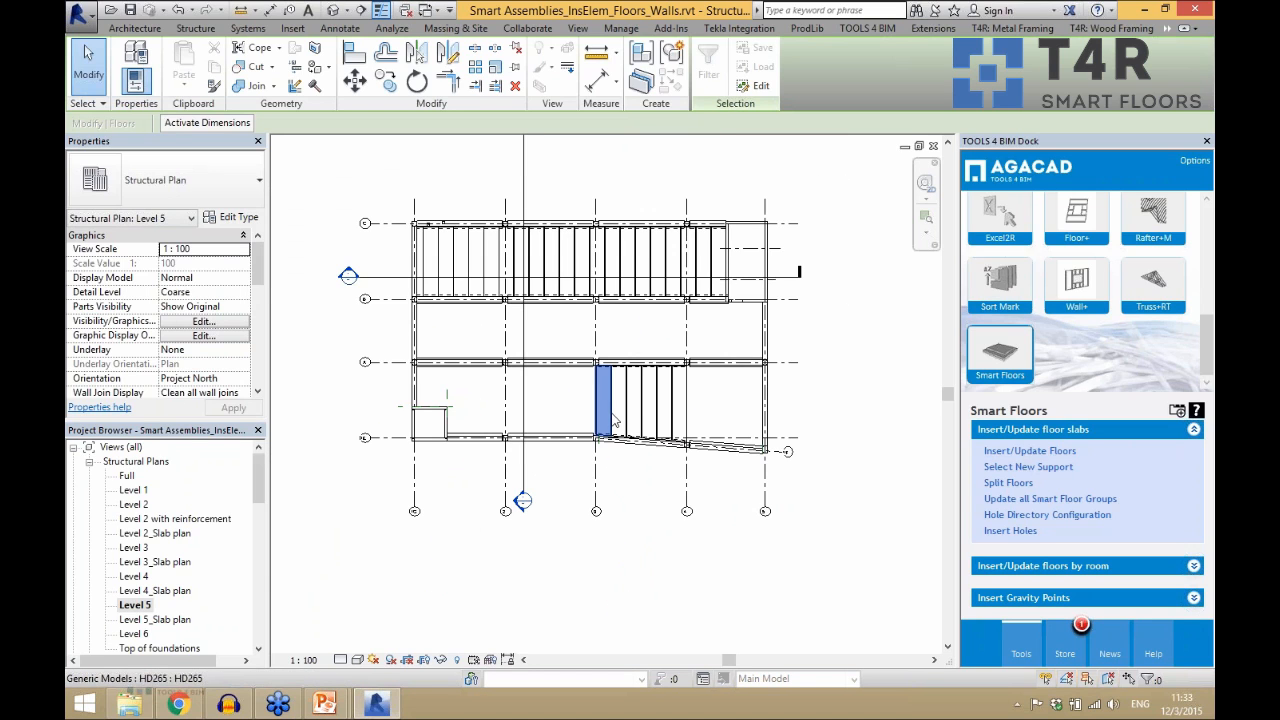
scroll(609, 412, "up", 2)
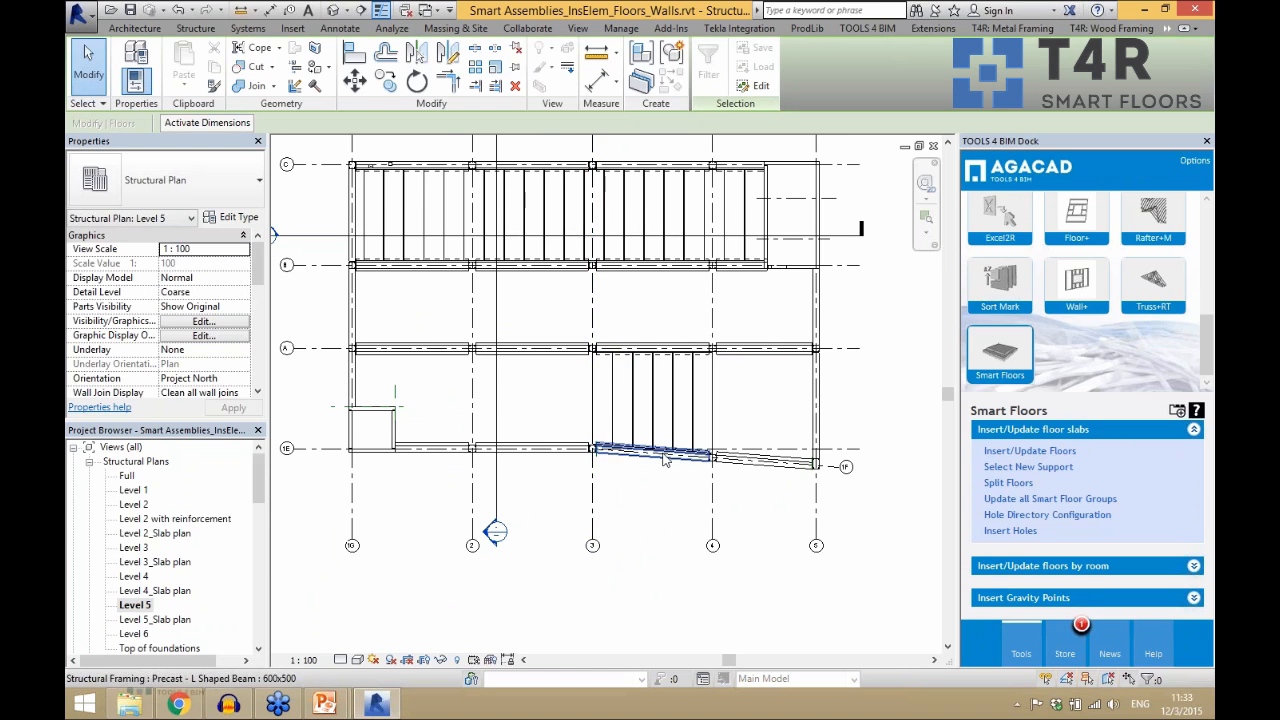
left_click(770, 258)
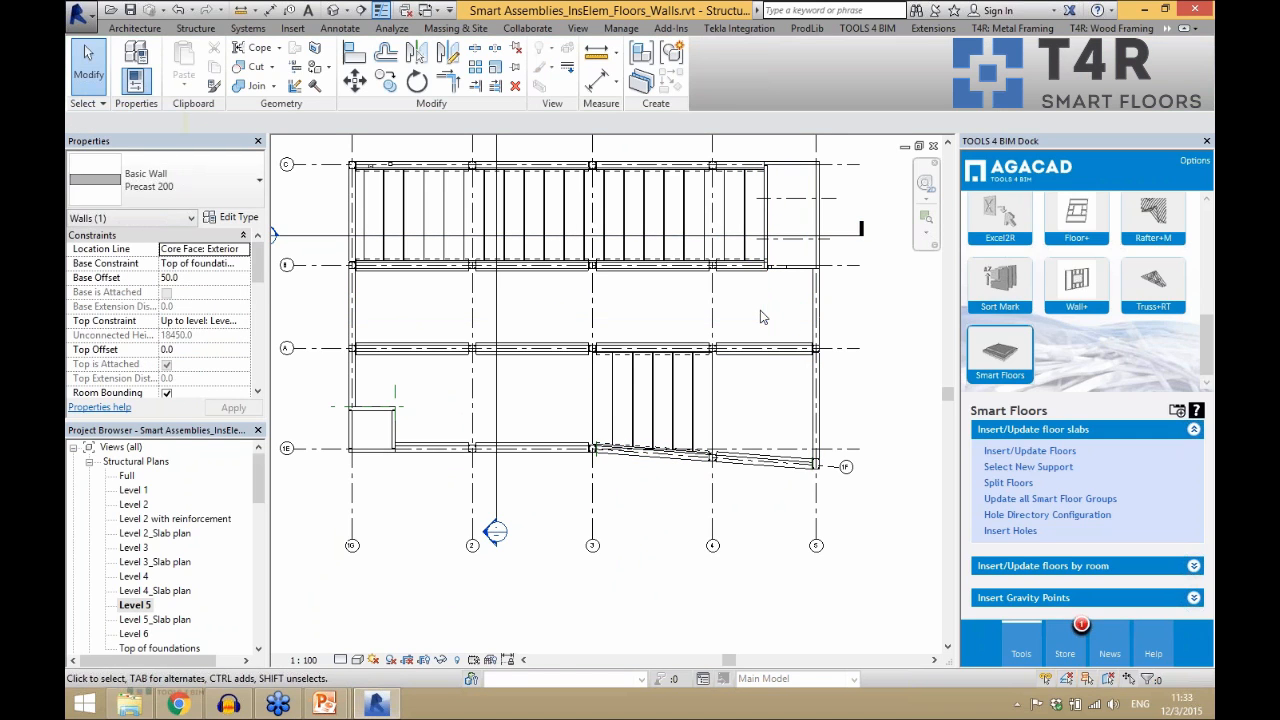
left_click(760, 317)
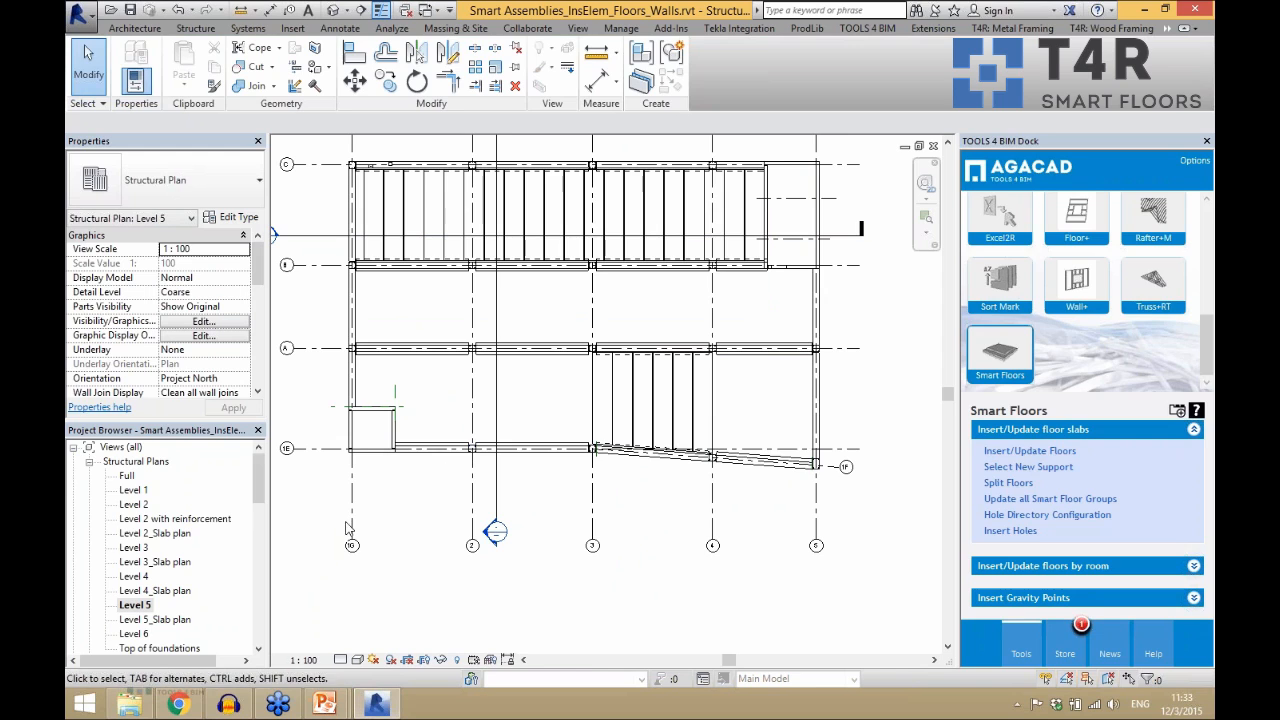
- Open the Level 4_Slab plan without saving the project, and inspect the building's floors in the default 3D view
left_click(157, 593)
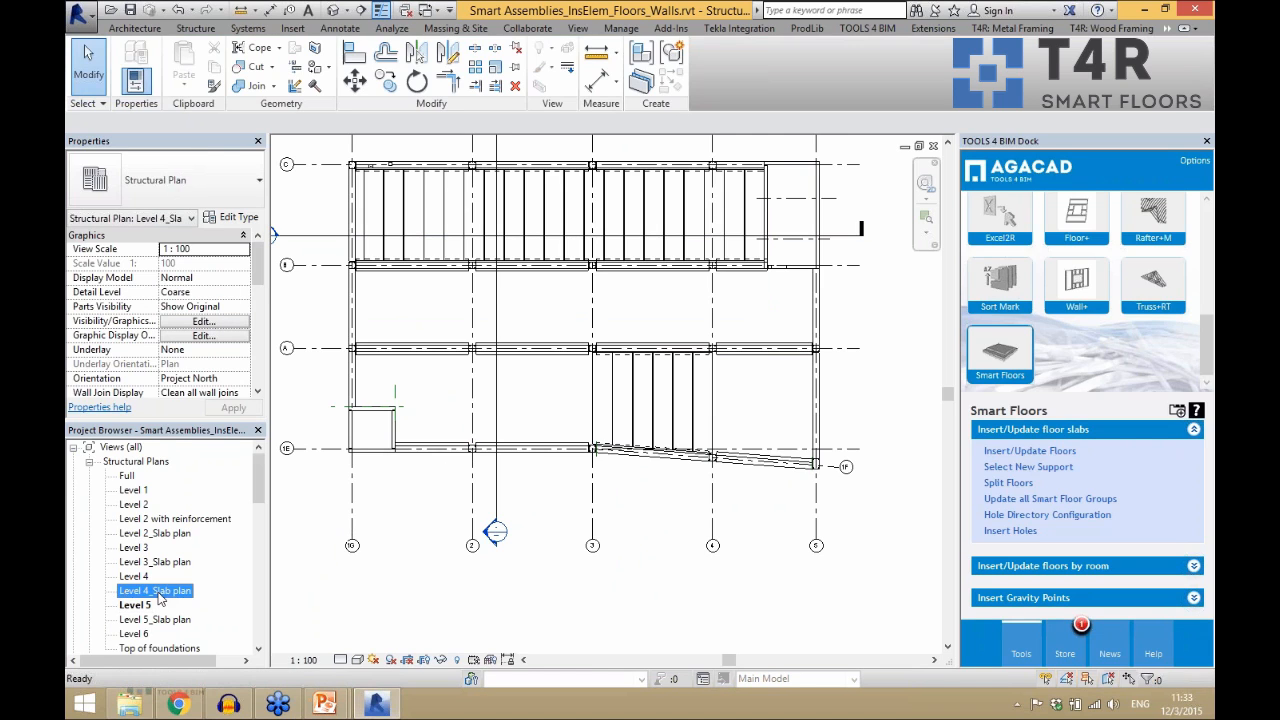
double_click(157, 591)
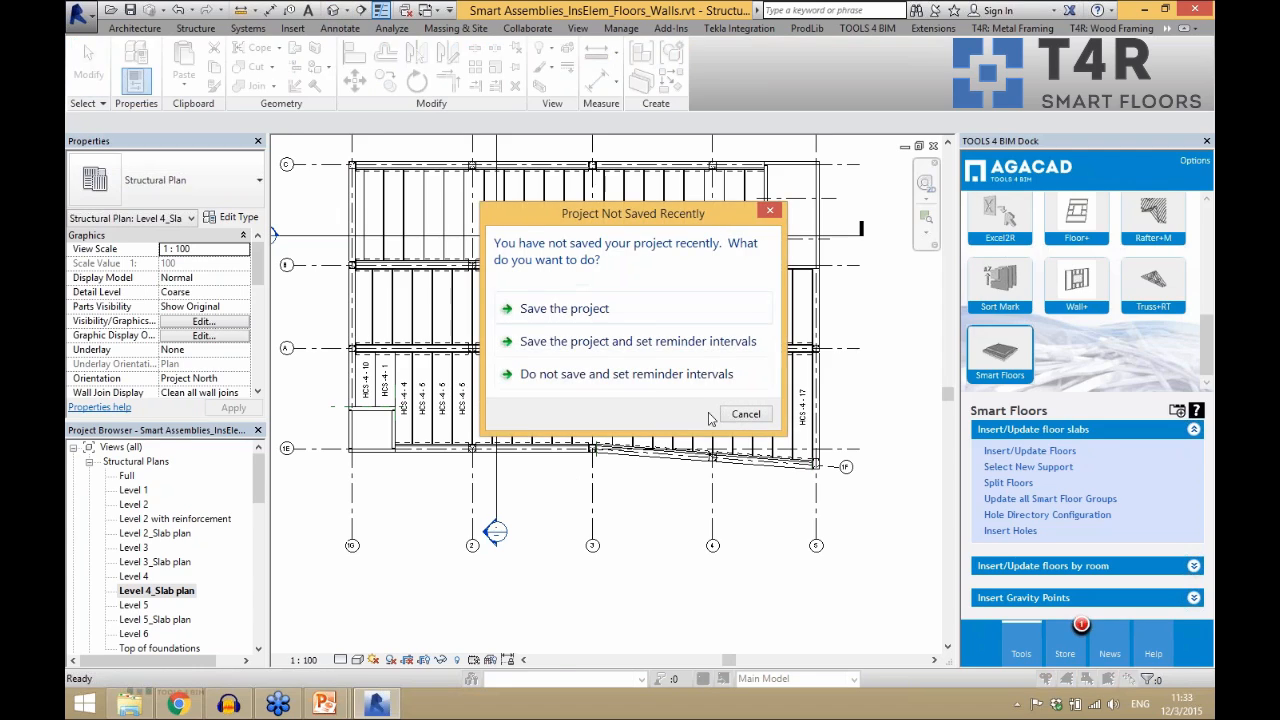
left_click(733, 412)
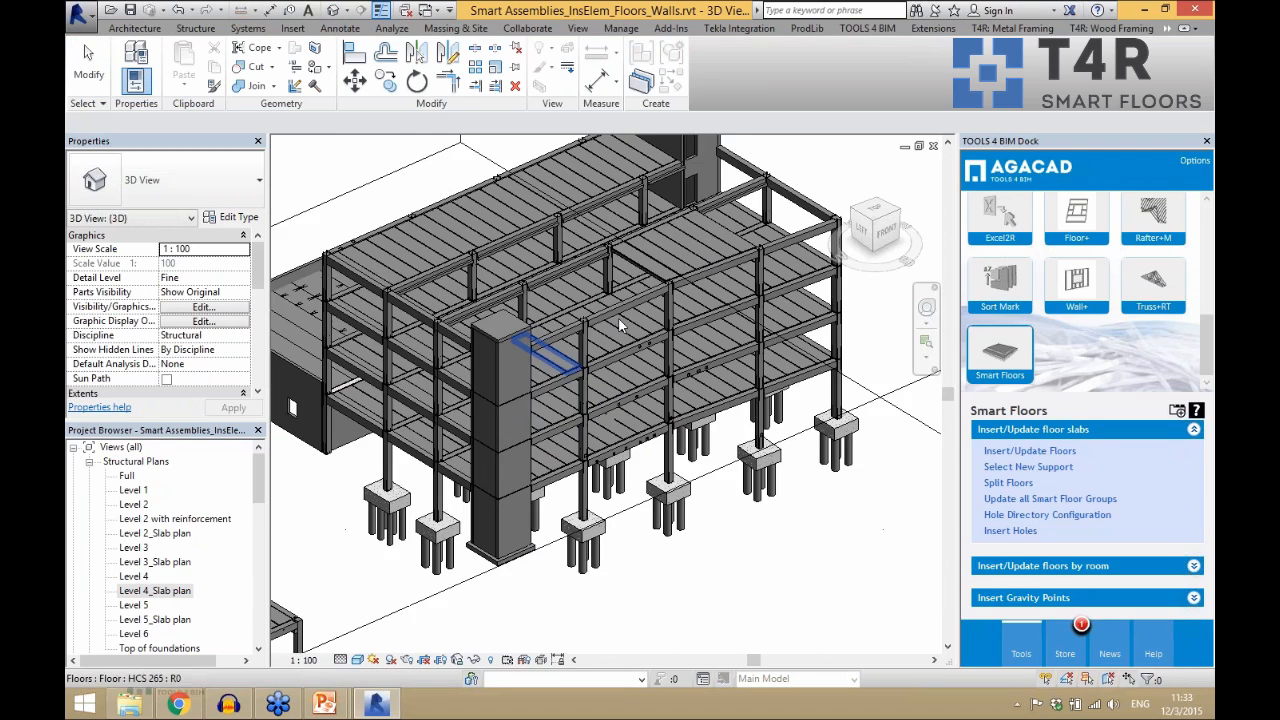
scroll(640, 325, "up", 2)
scroll(612, 287, "down", 3)
middle_click_drag(849, 449, 845, 451, "shift")
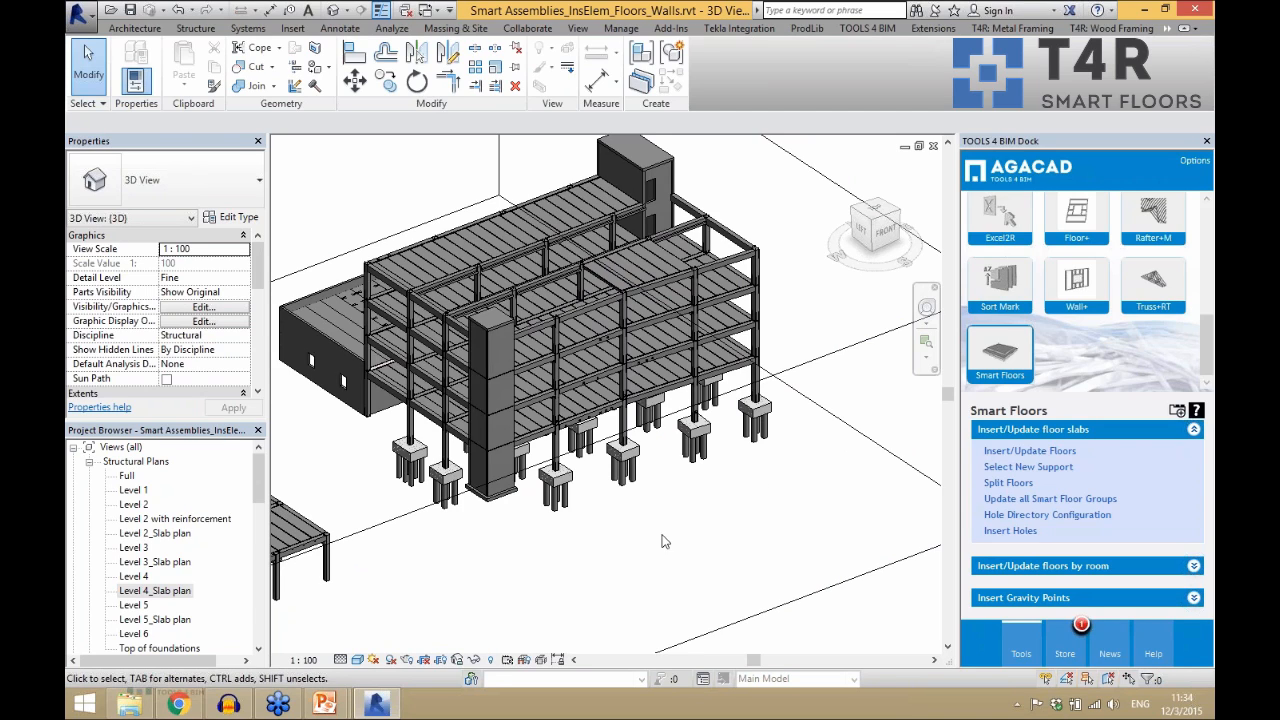
- Check the properties of a ground-storey precast column and the Structural Column Schedule, and return to the 3D view
left_click(416, 437)
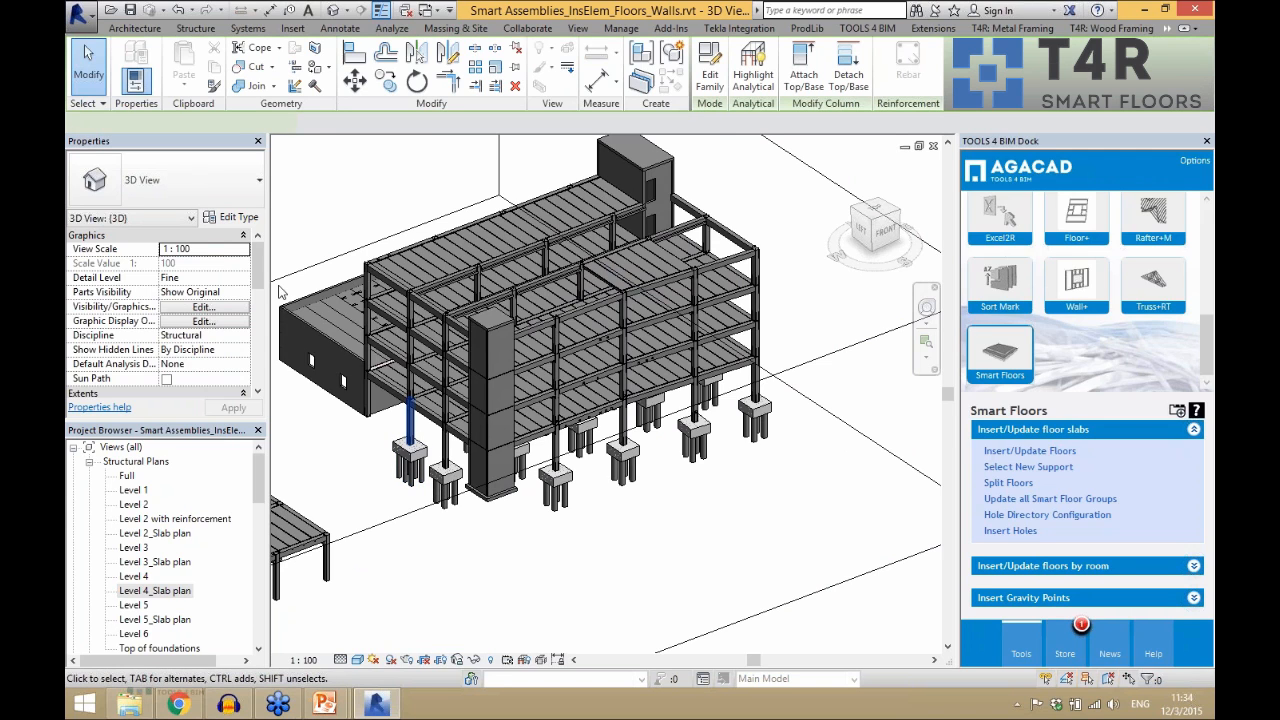
left_click_drag(258, 268, 260, 370)
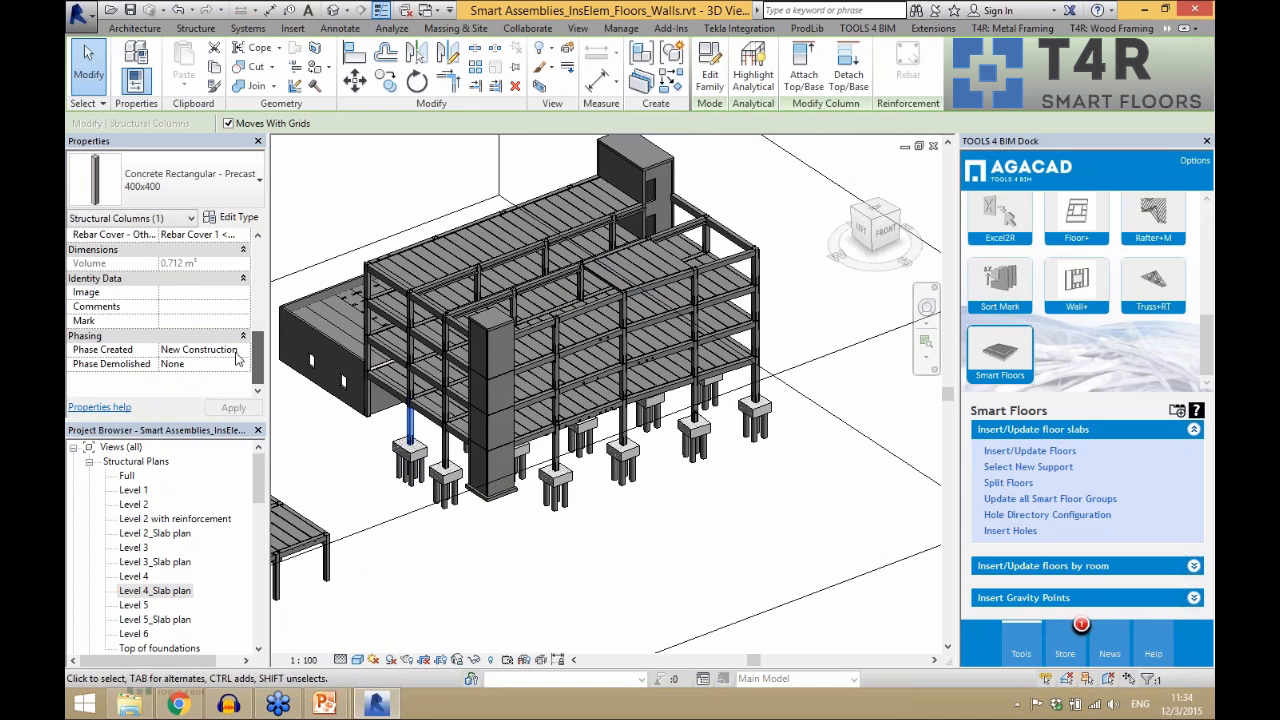
left_click_drag(263, 494, 237, 602)
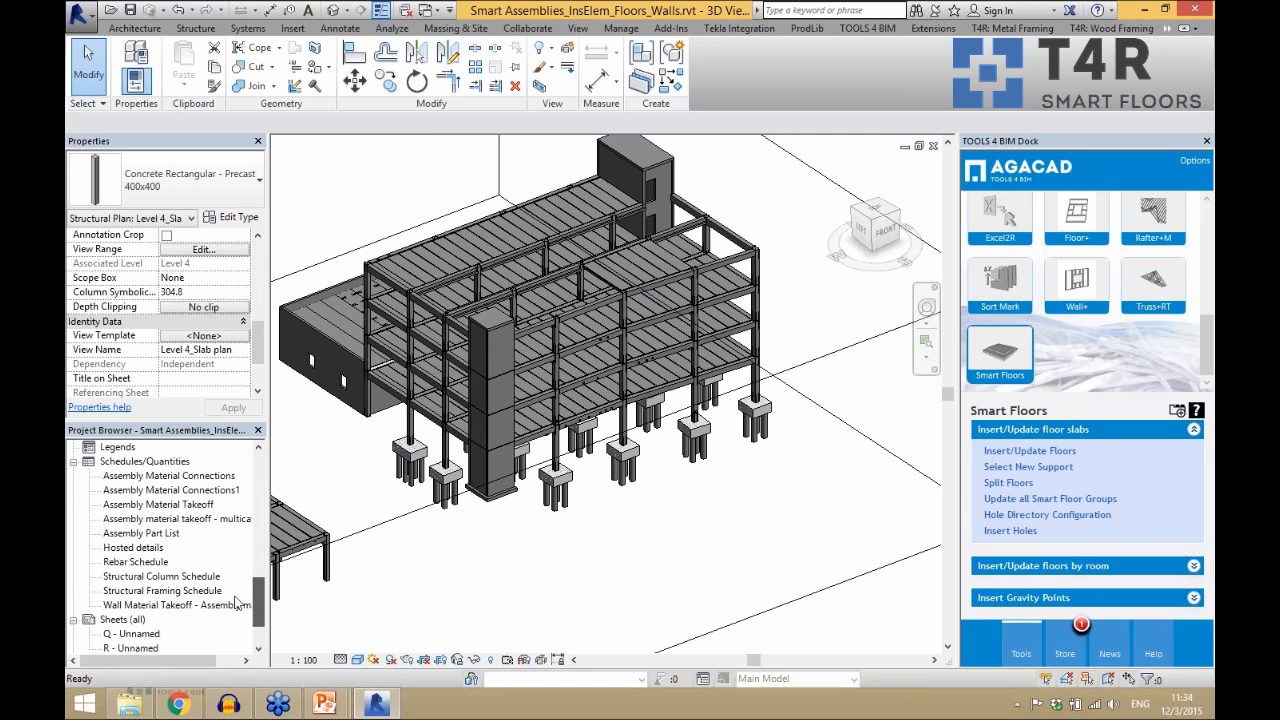
double_click(154, 578)
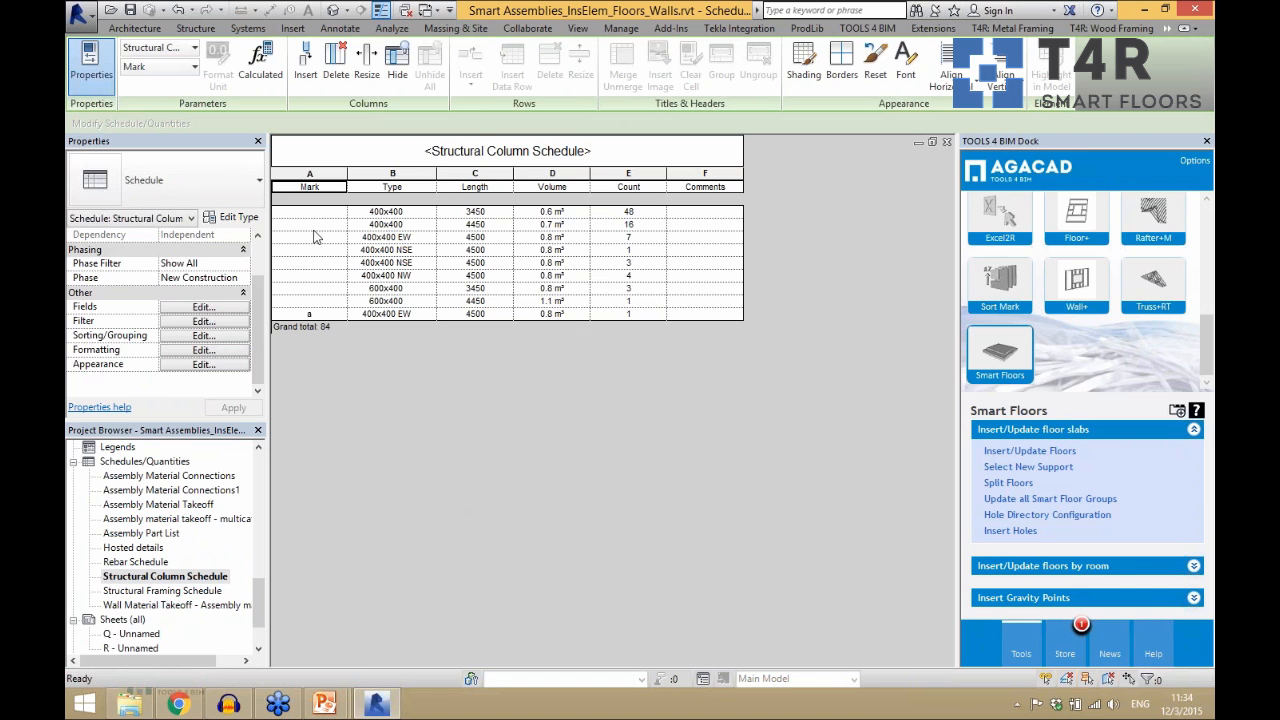
left_click(333, 11)
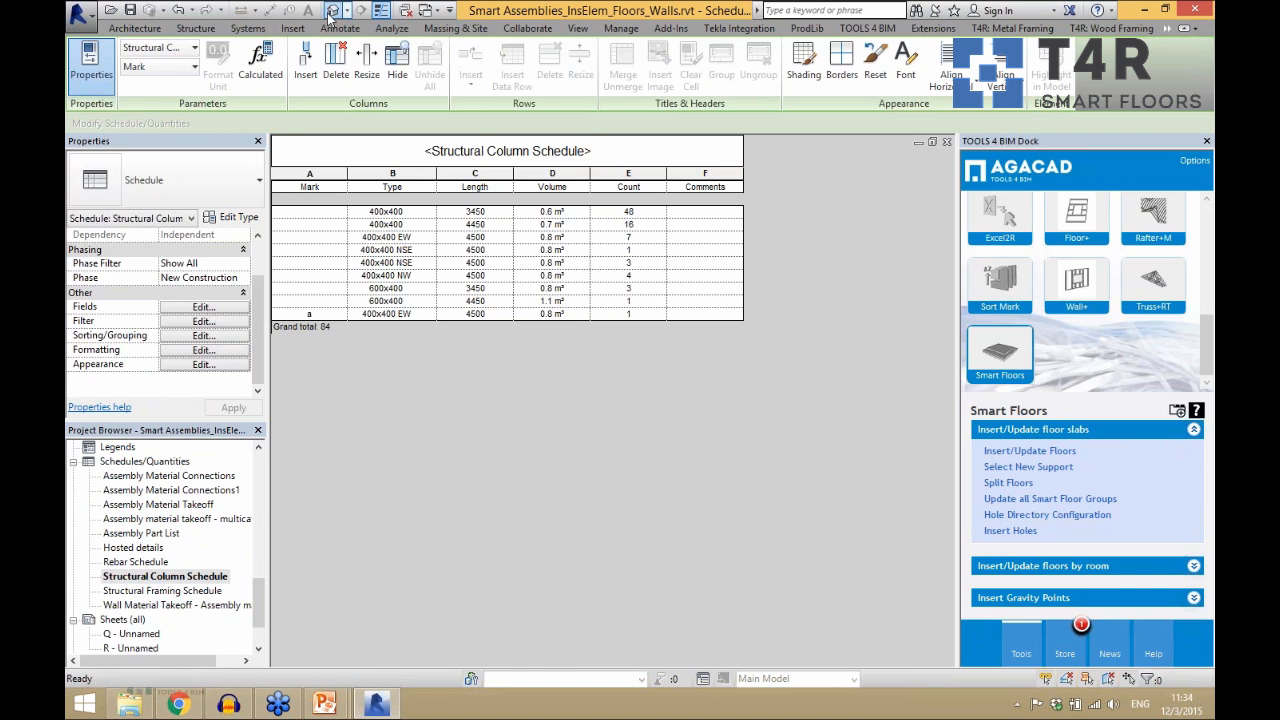
scroll(754, 463, "up", 2)
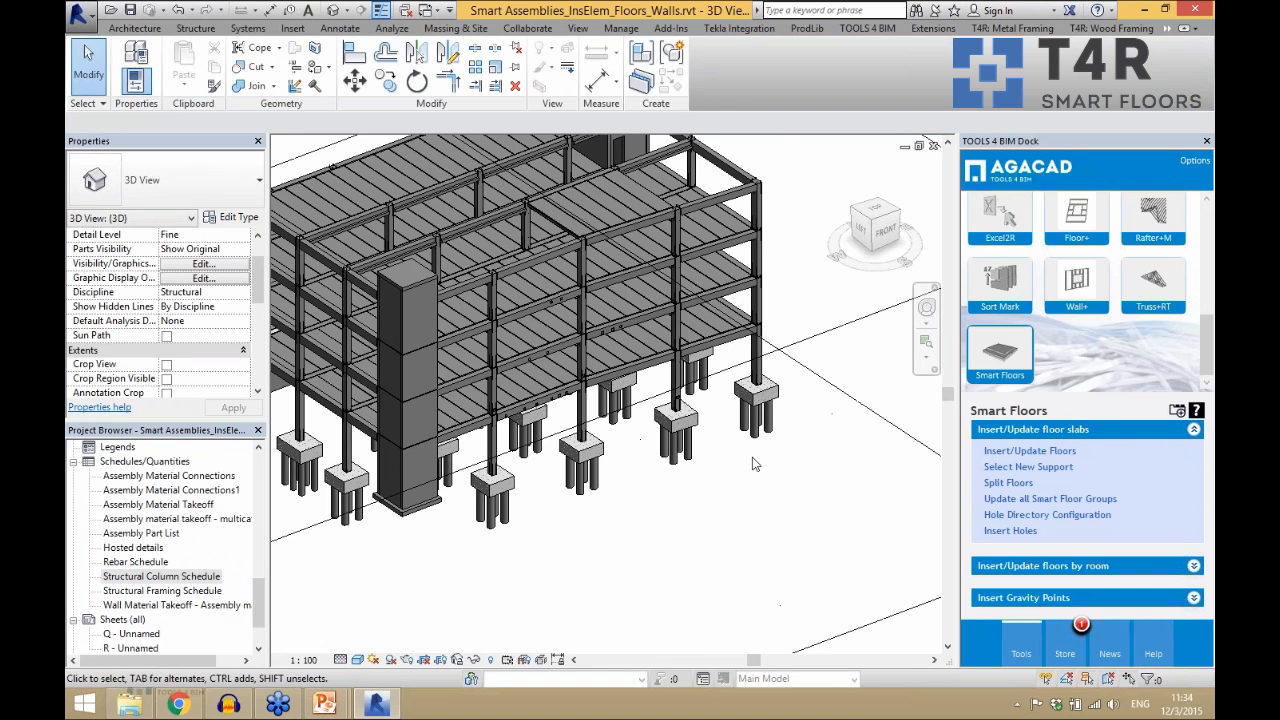
scroll(810, 445, "down", 1)
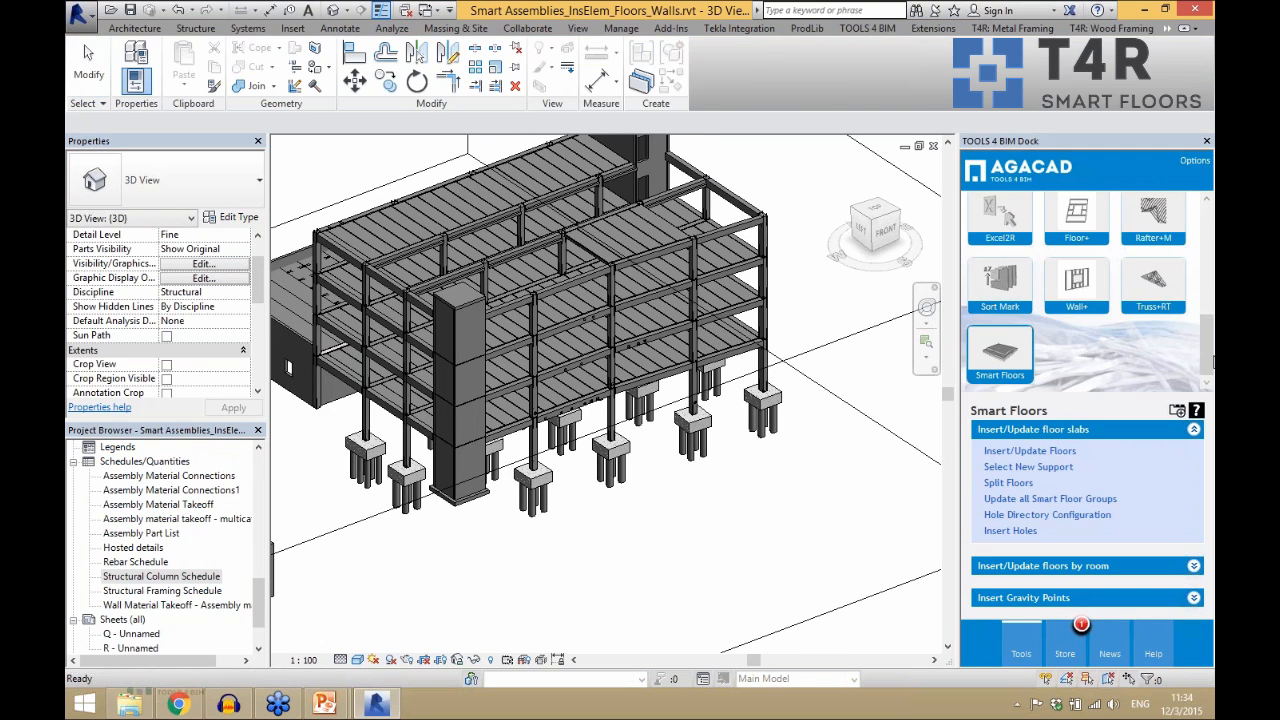
- Start Sort Mark element numbering for the Floors category, with the calculated value written to the Mark parameter
mouse_move(1213, 362)
left_mouse_down()
mouse_move(1207, 250)
mouse_move(1212, 366)
left_mouse_up()
left_click(996, 293)
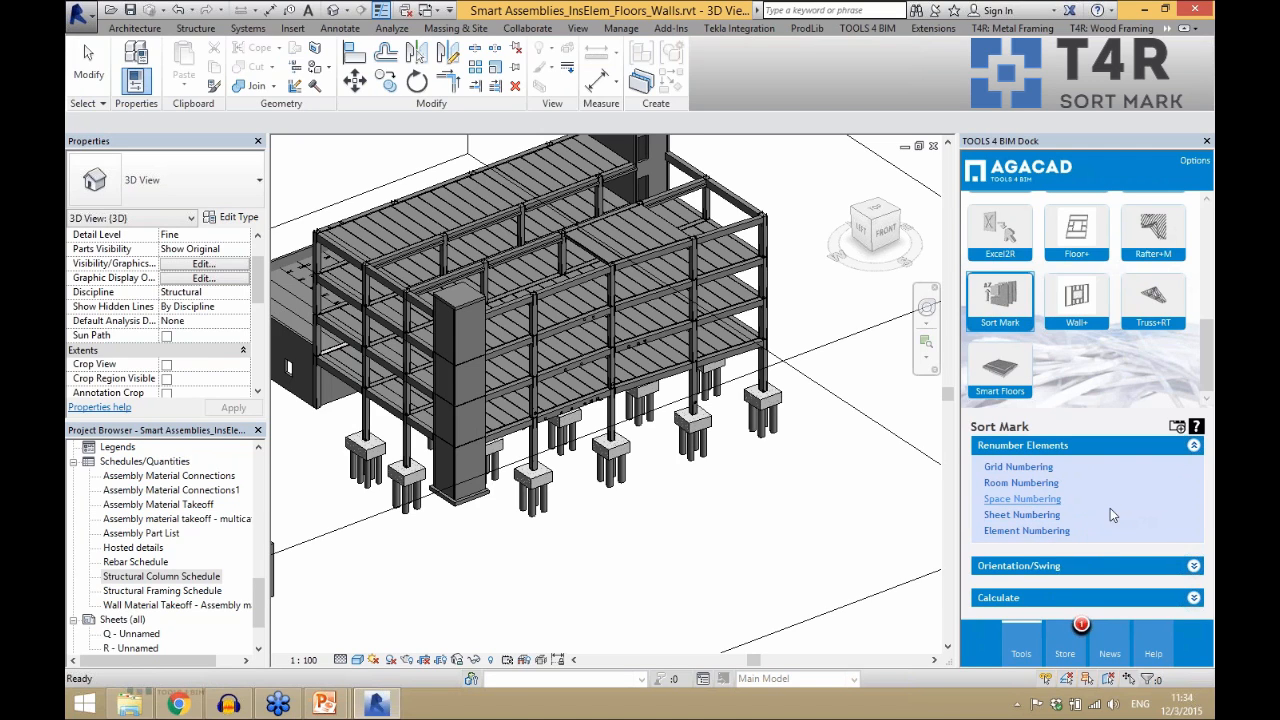
left_click(1012, 534)
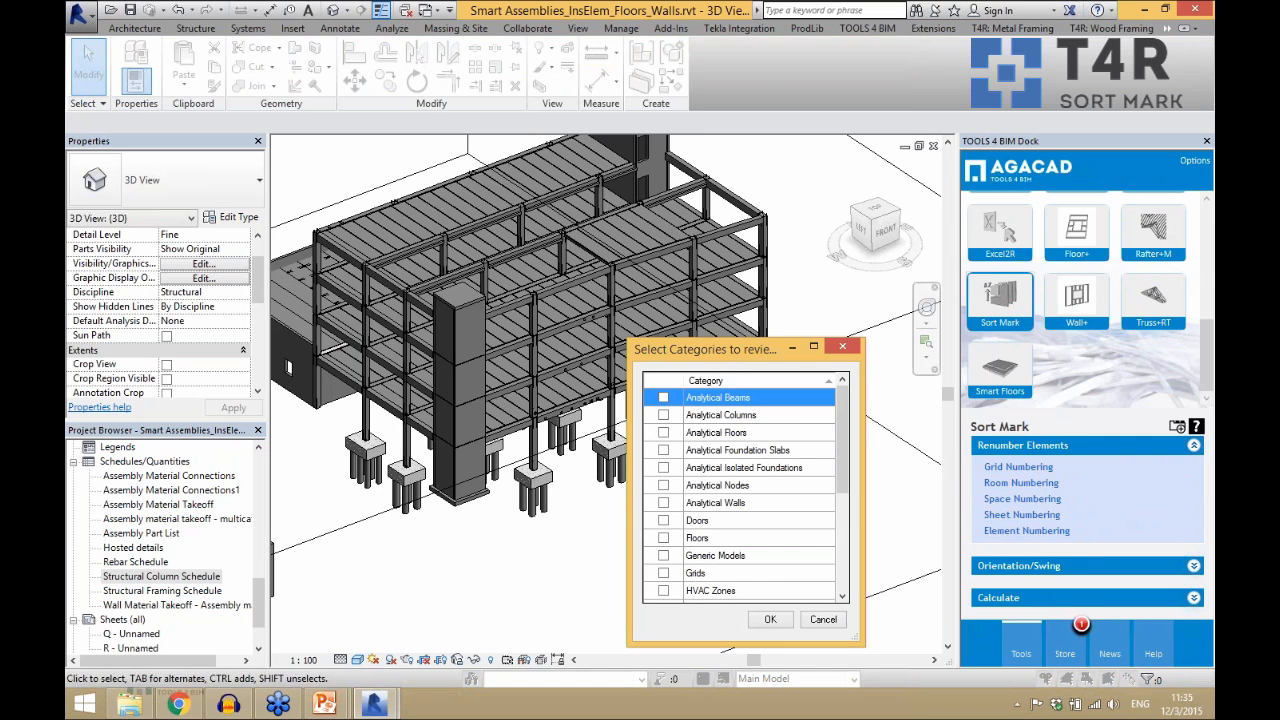
left_click_drag(840, 470, 841, 552)
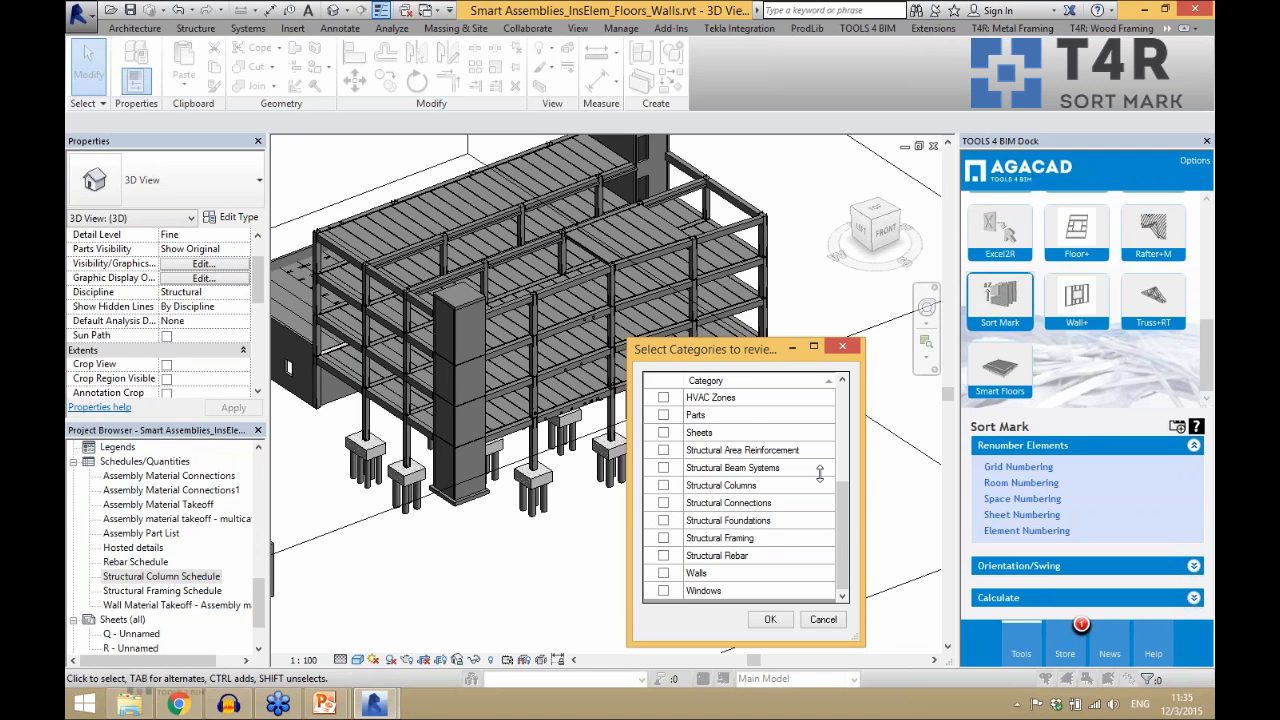
left_click_drag(843, 516, 848, 452)
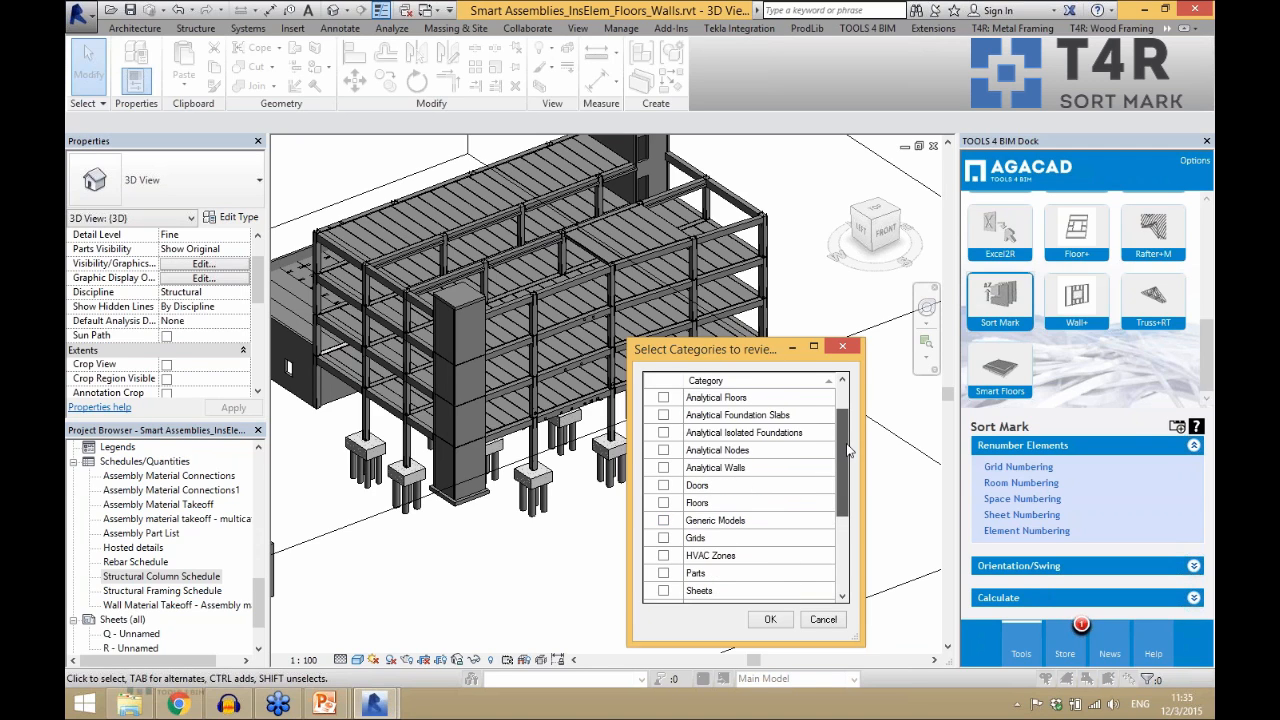
left_click(663, 503)
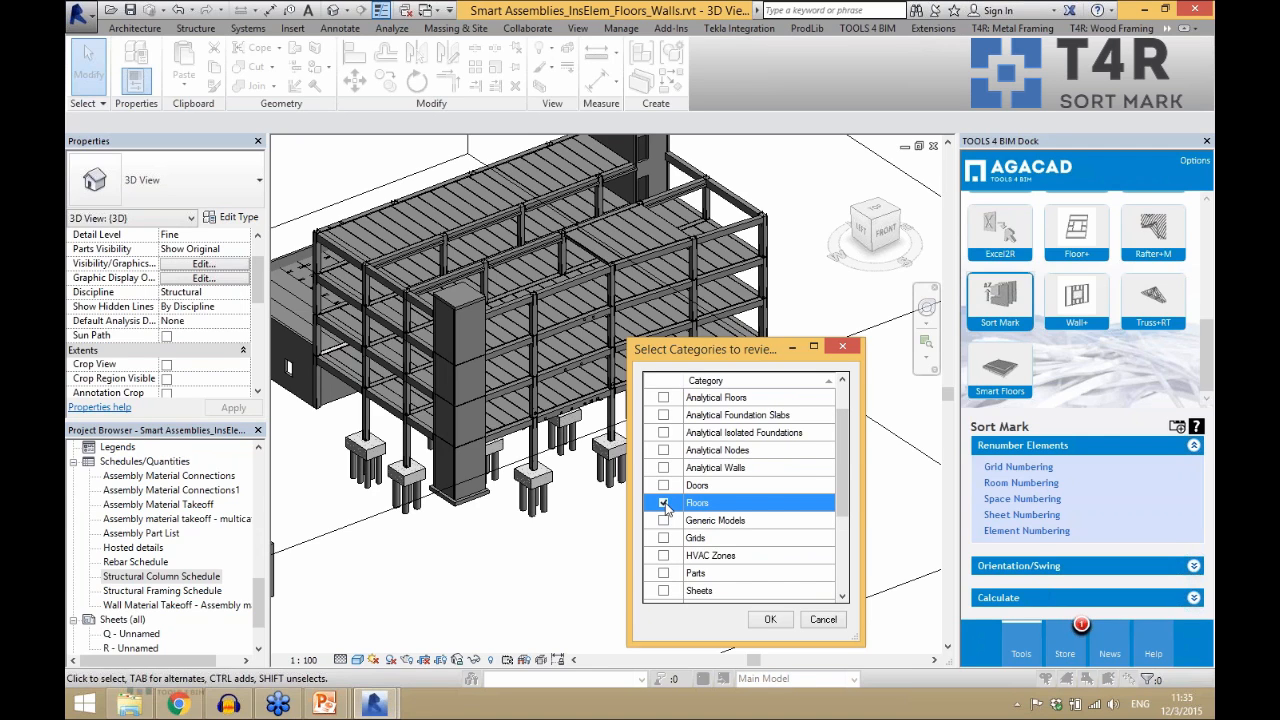
left_click(770, 620)
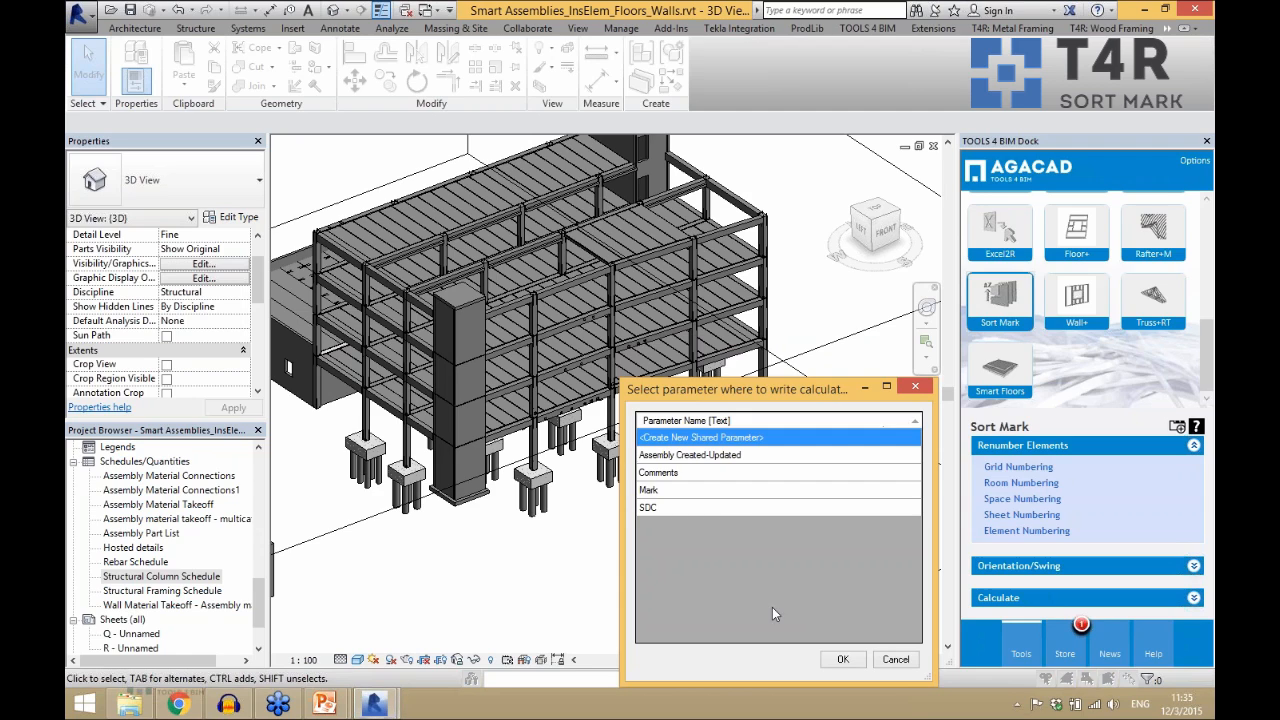
left_click(727, 491)
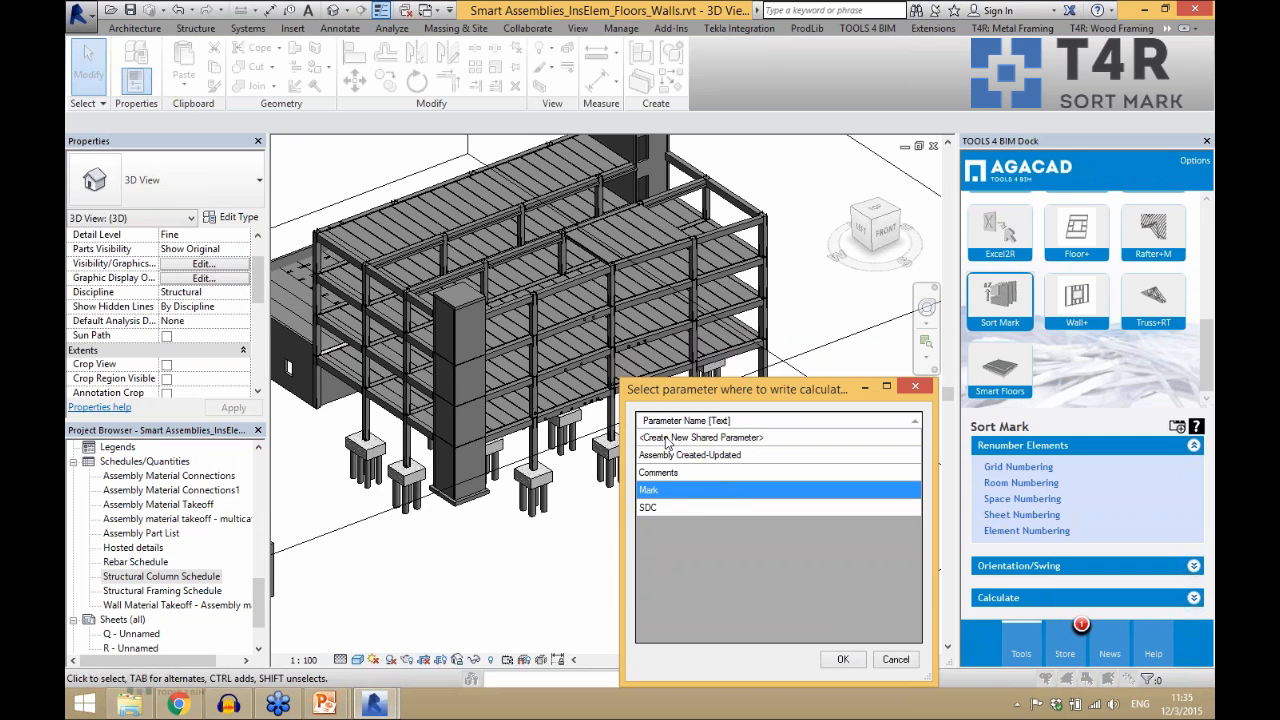
left_click(843, 659)
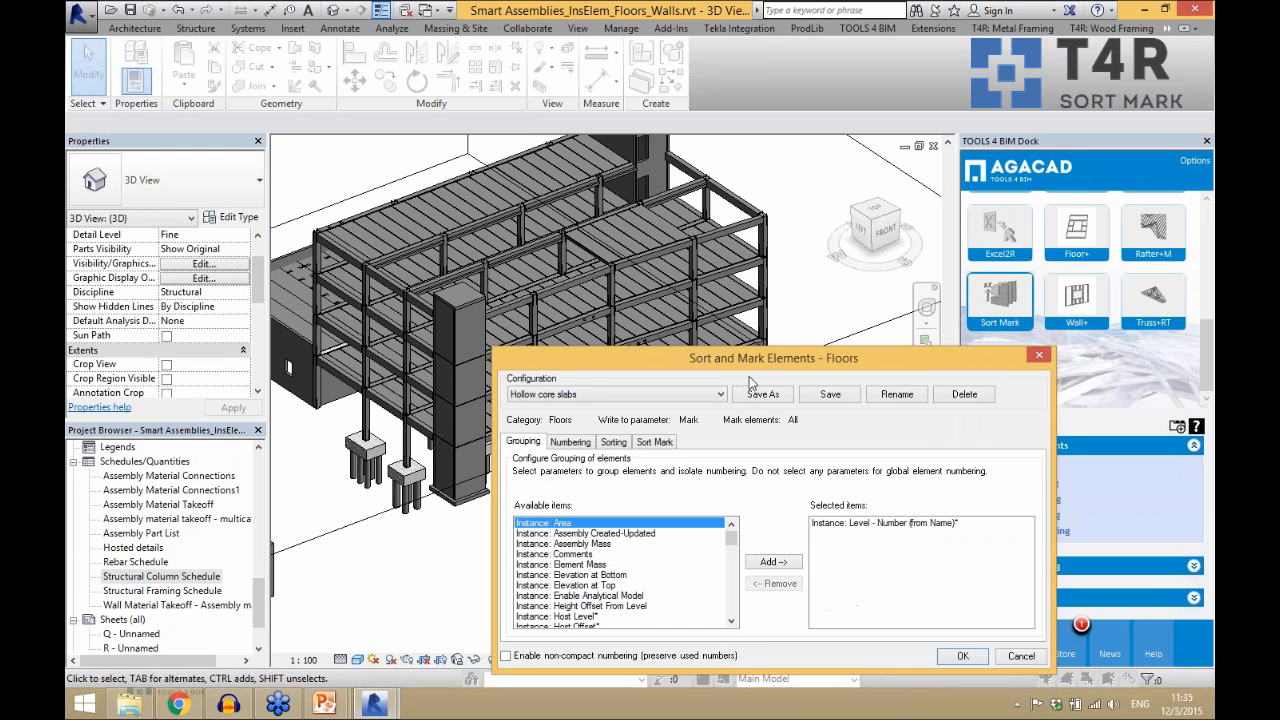
- Review the available and selected grouping parameters of the Hollow core slabs configuration
left_click_drag(755, 357, 733, 303)
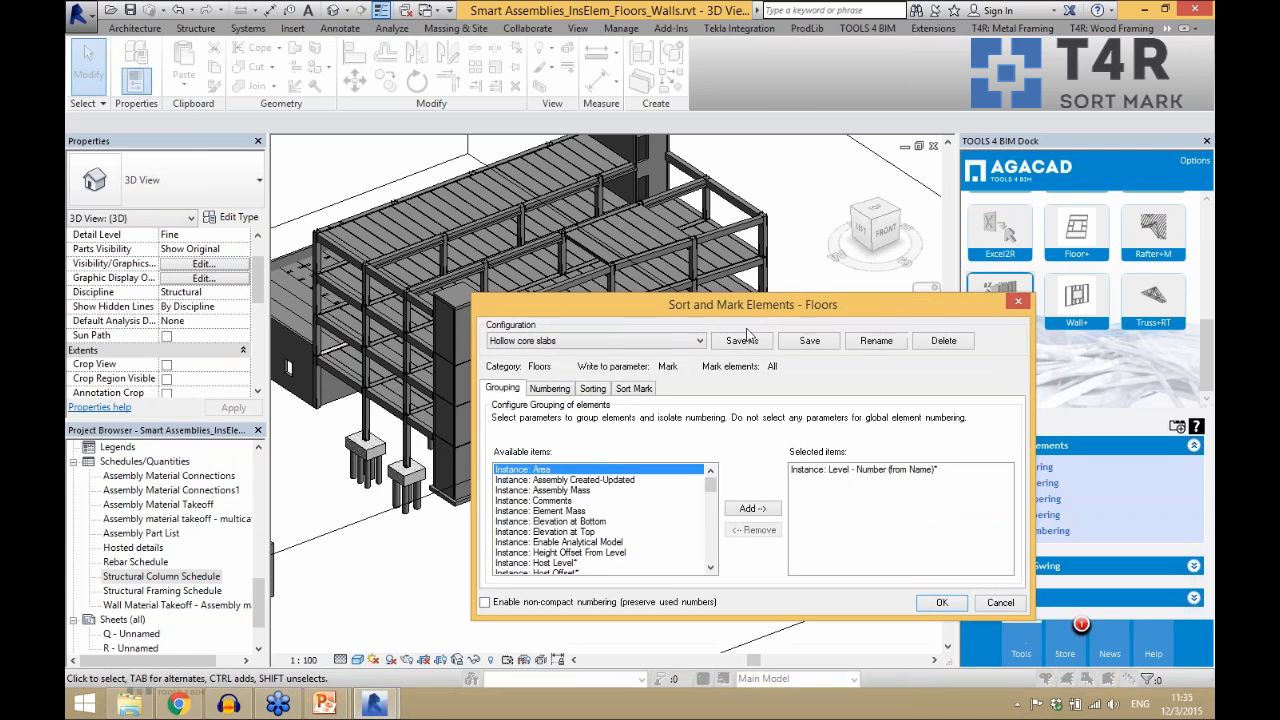
left_click(604, 510)
scroll(605, 510, "down", 10)
scroll(605, 510, "down", 1)
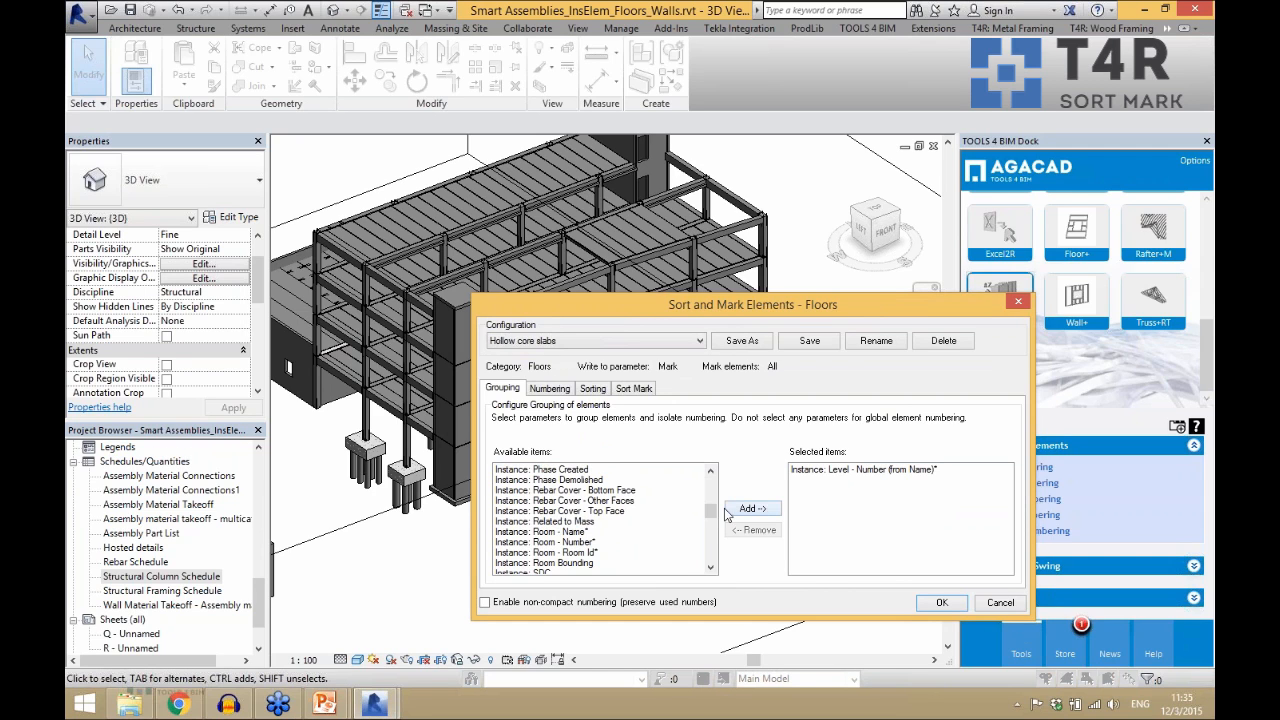
left_click_drag(712, 512, 711, 485)
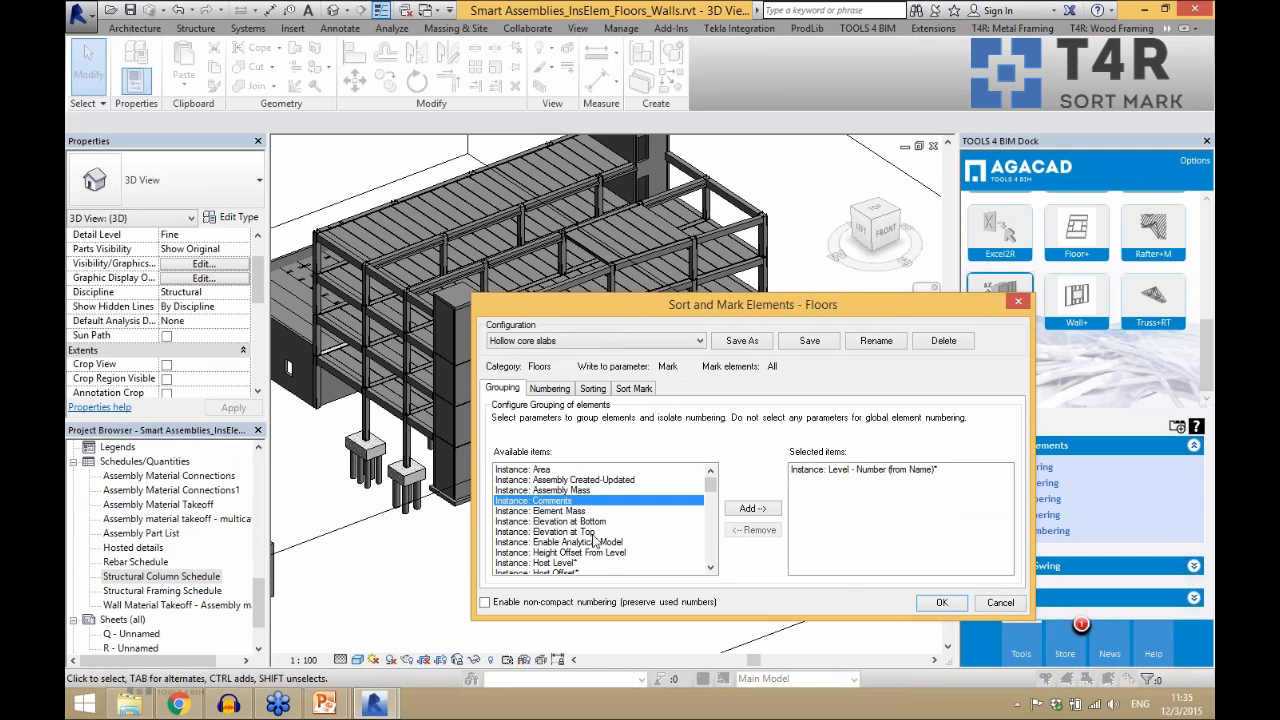
- Examine the numbering, sorting and mark composition settings of the Hollow core slabs configuration
left_click(552, 390)
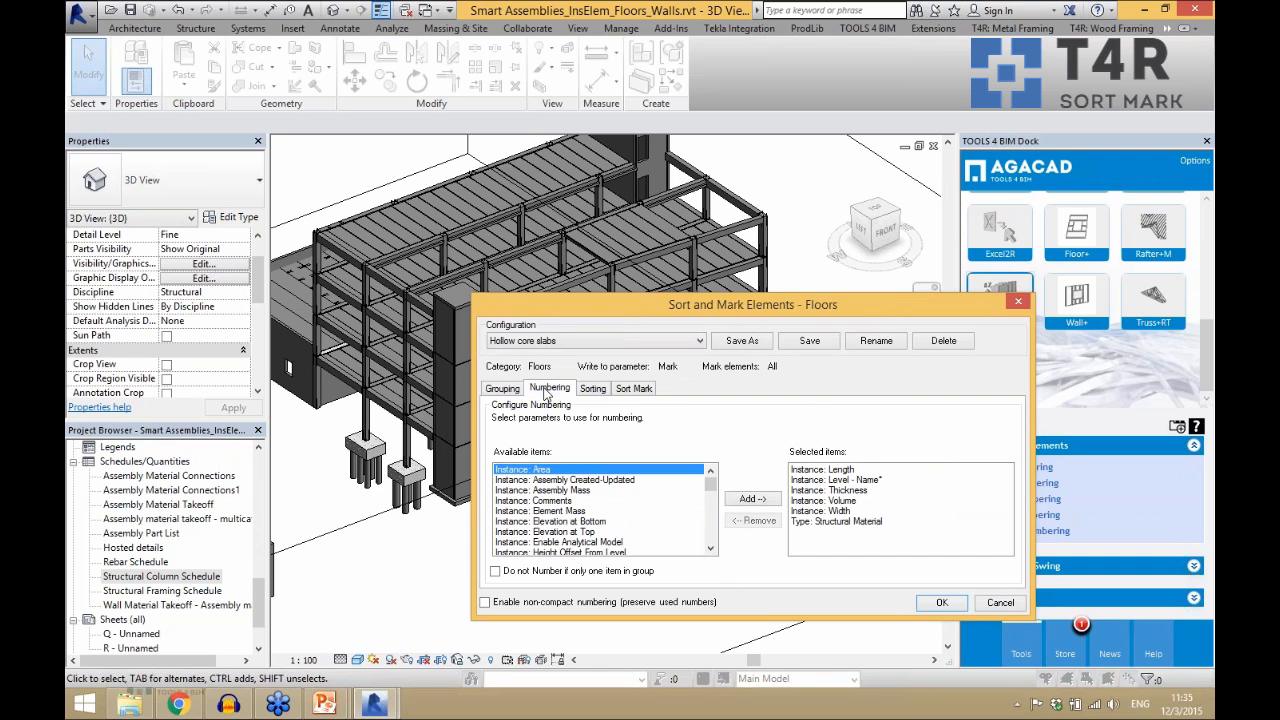
left_click(593, 389)
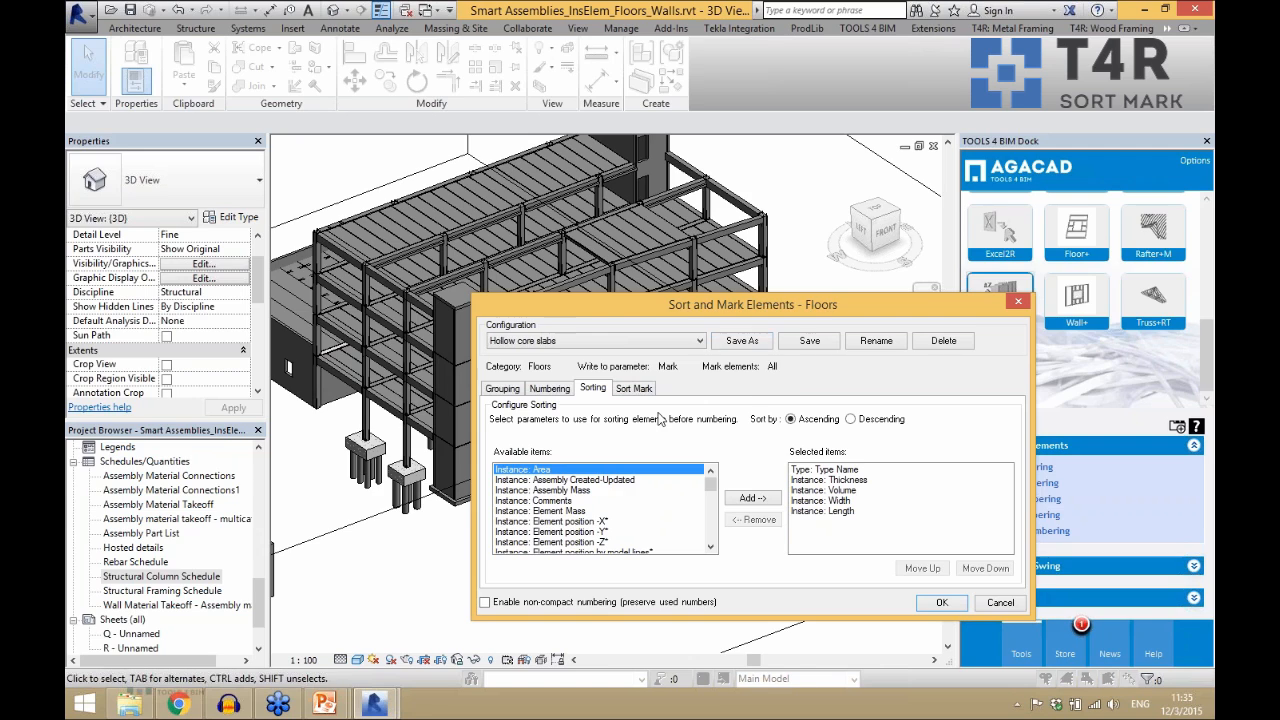
left_click(634, 389)
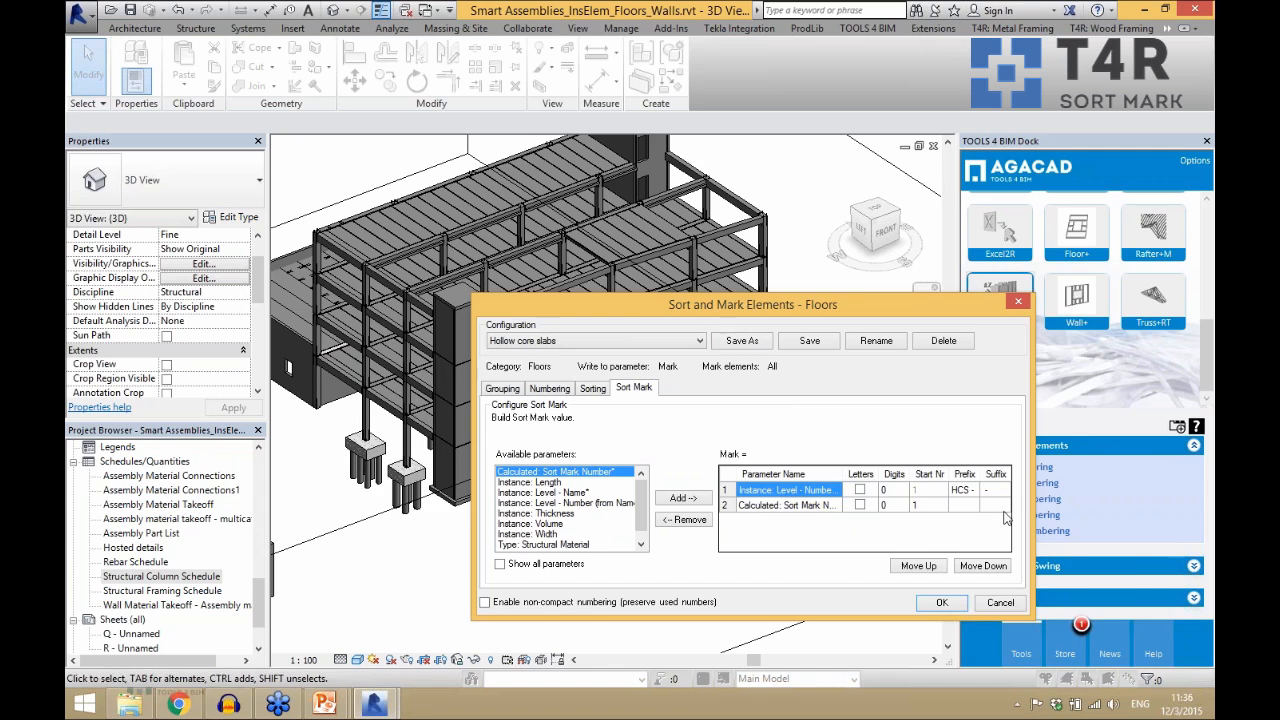
left_click_drag(1033, 518, 1145, 512)
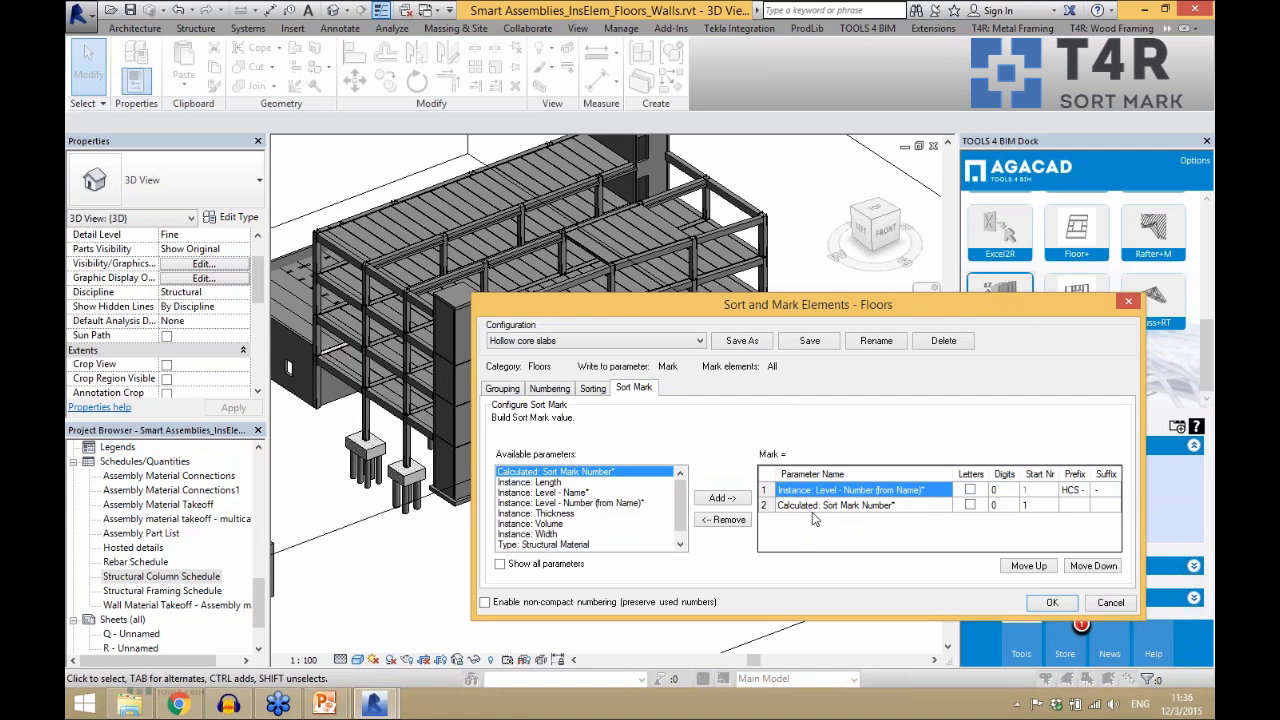
left_click(868, 506)
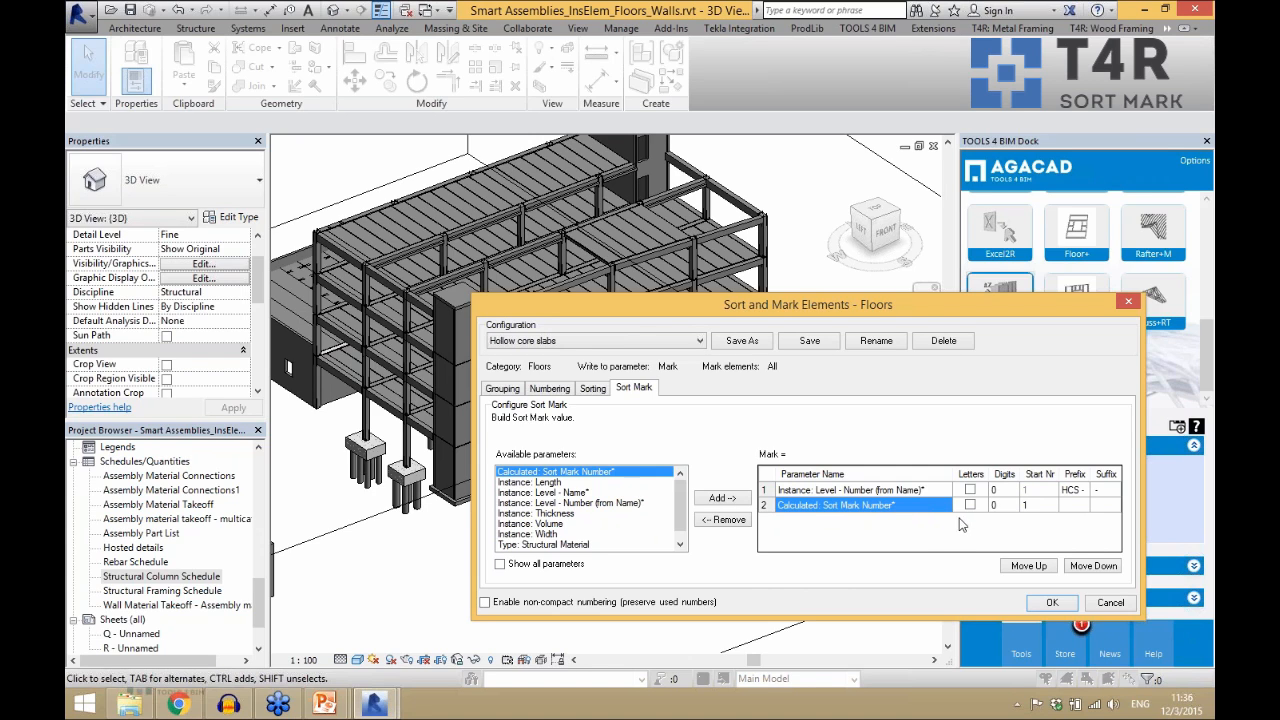
- Run the floor numbering with the Hollow core slabs configuration and accept the resulting notices
left_click(1055, 602)
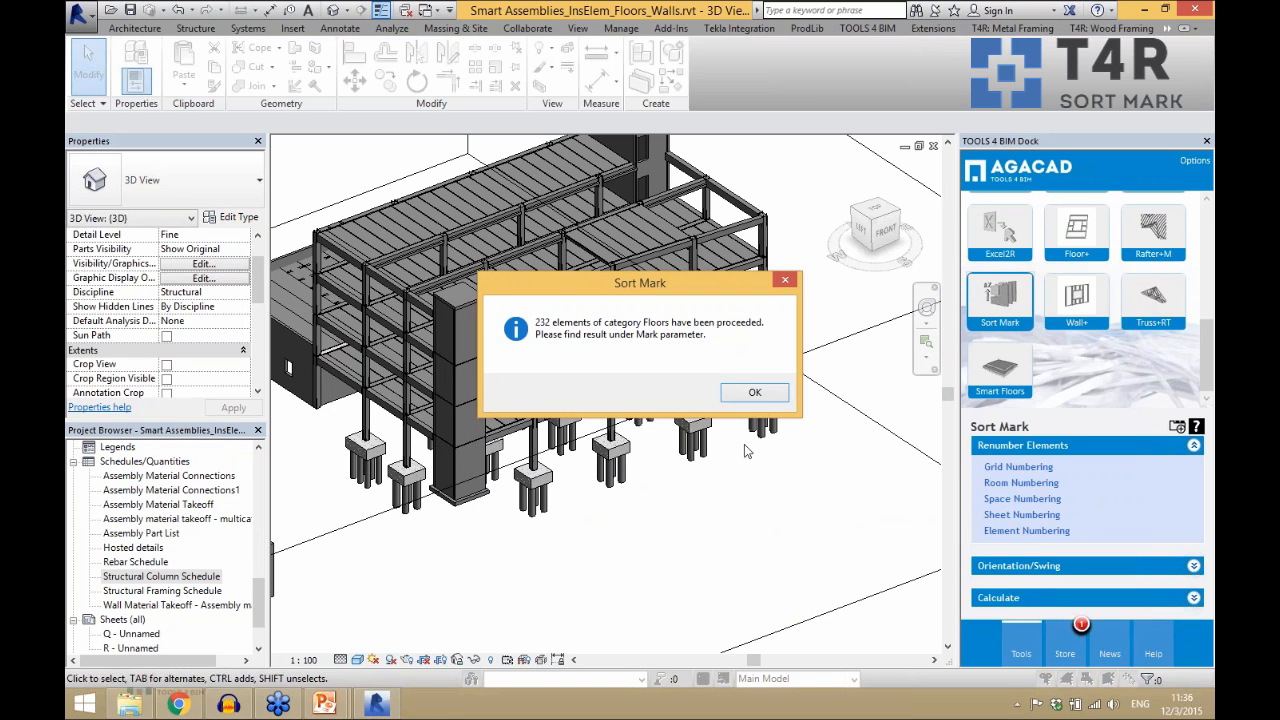
left_click(755, 393)
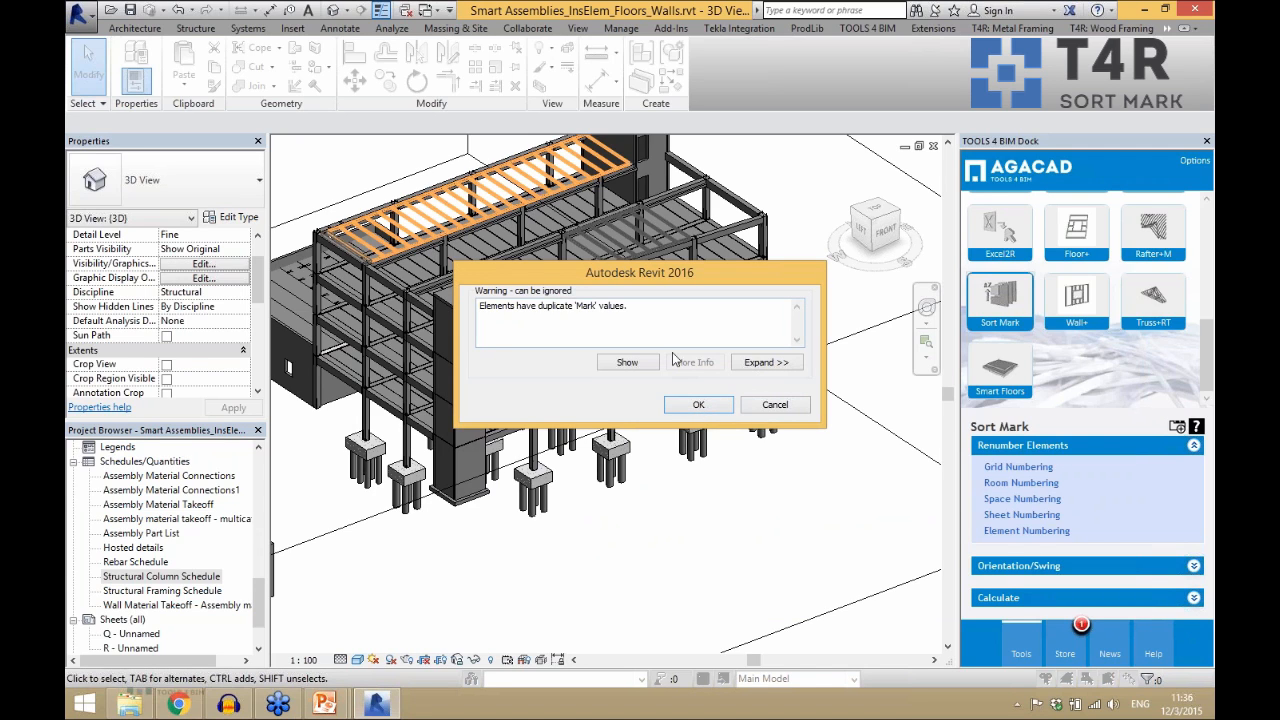
left_click(689, 414)
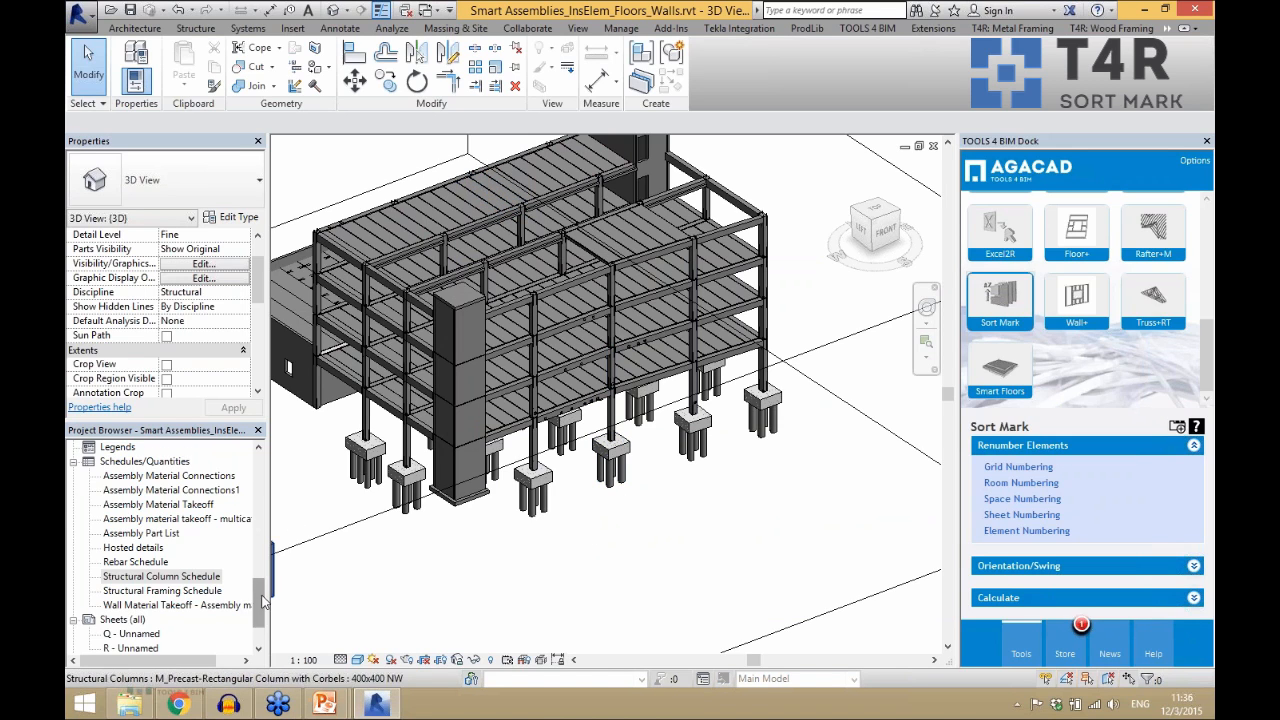
- Open the Level 5_Slab plan view and select the hollow-core slabs between grids 3 and 4
left_click_drag(263, 600, 262, 482)
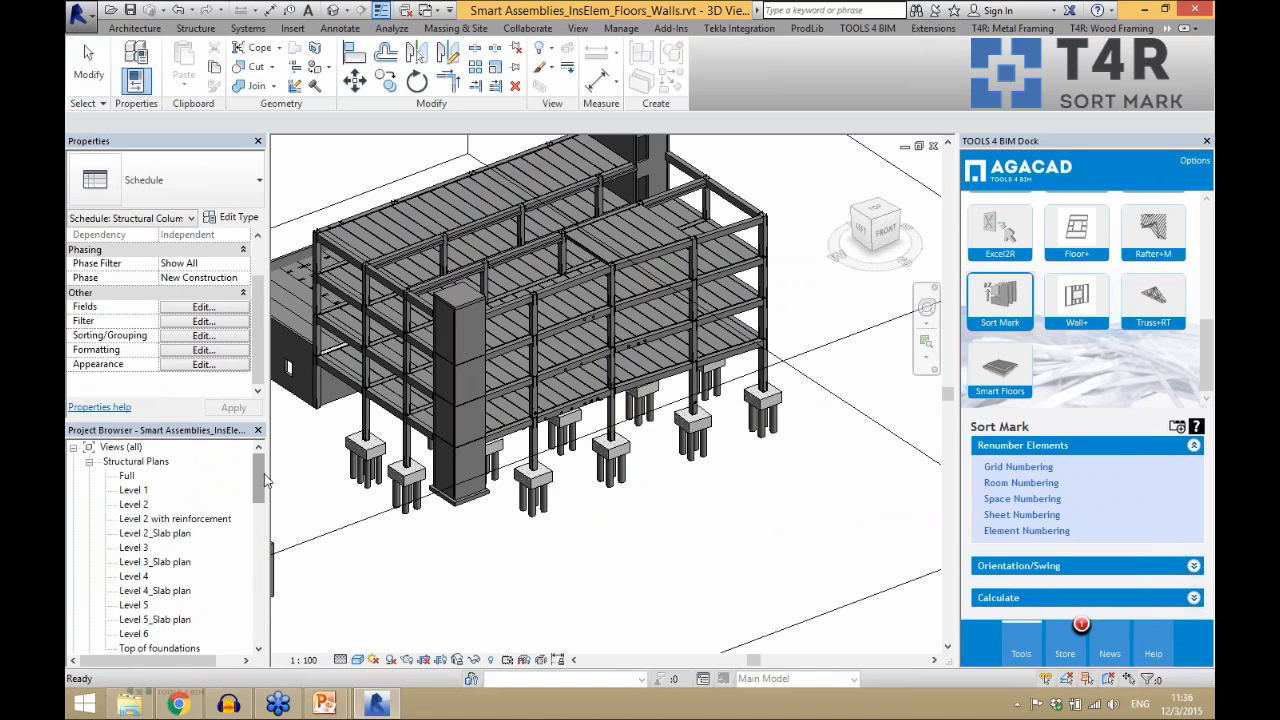
scroll(262, 490, "down", 3)
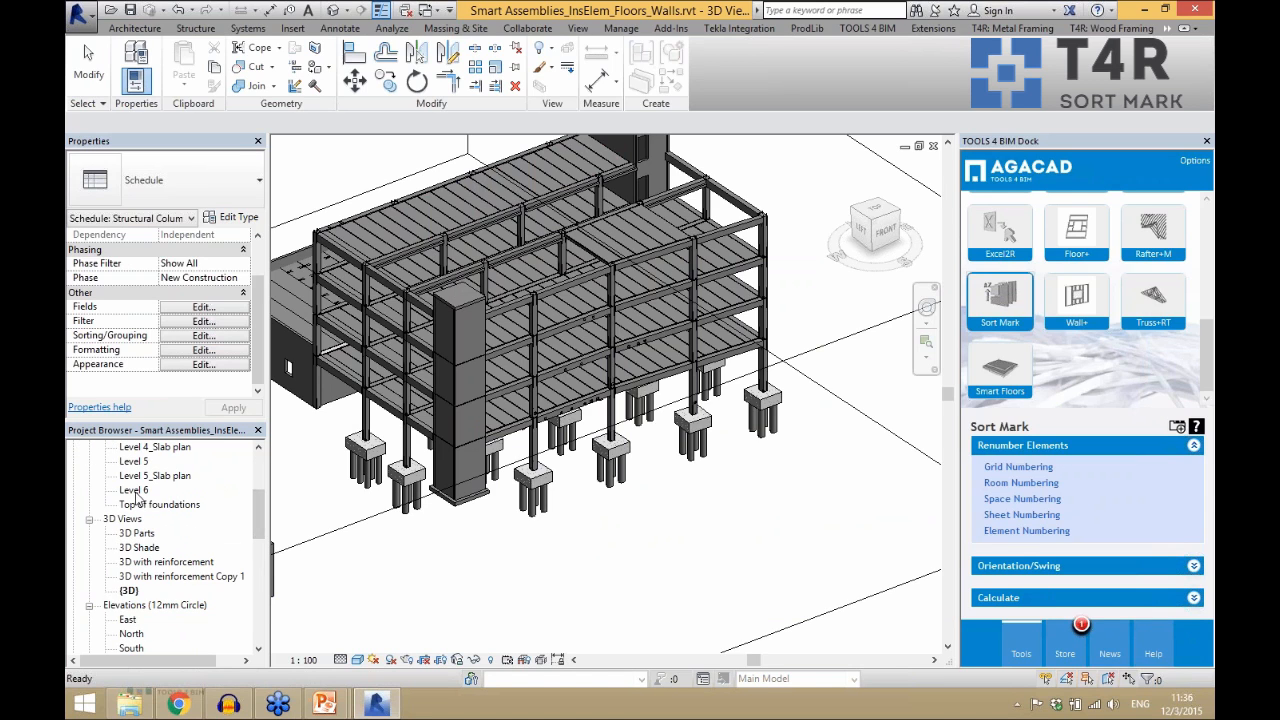
double_click(145, 476)
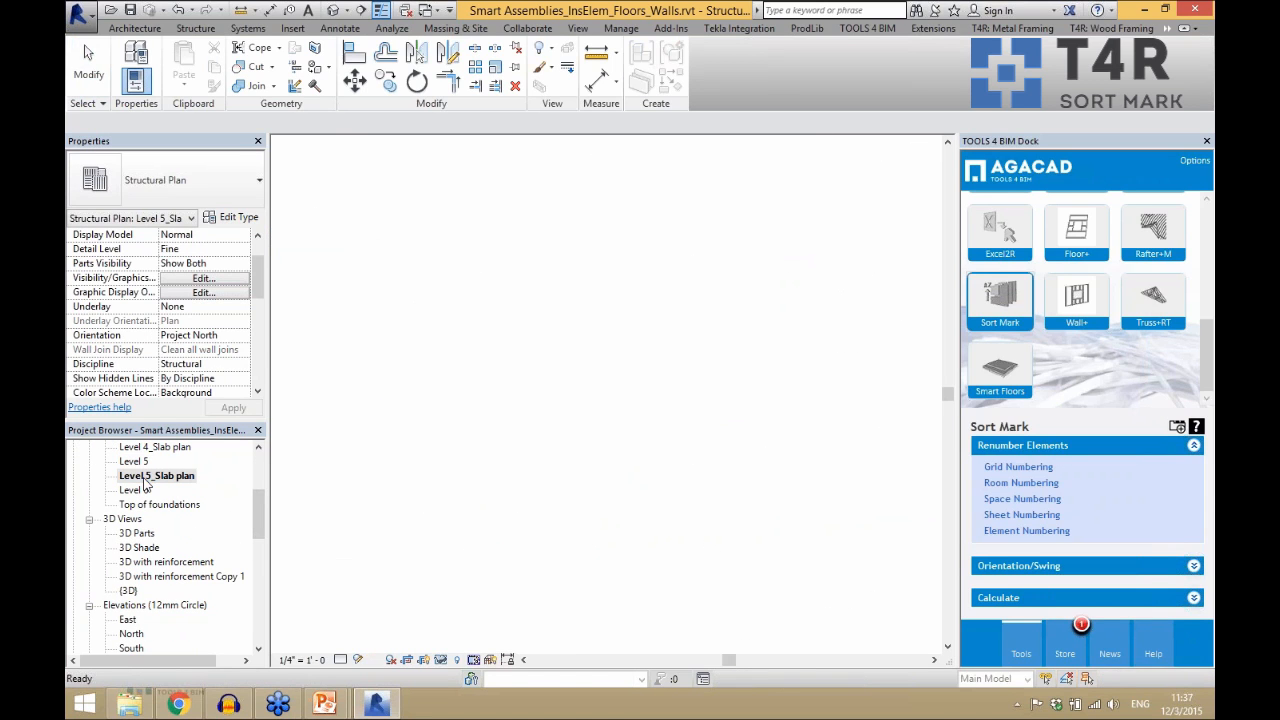
scroll(556, 498, "down", 2)
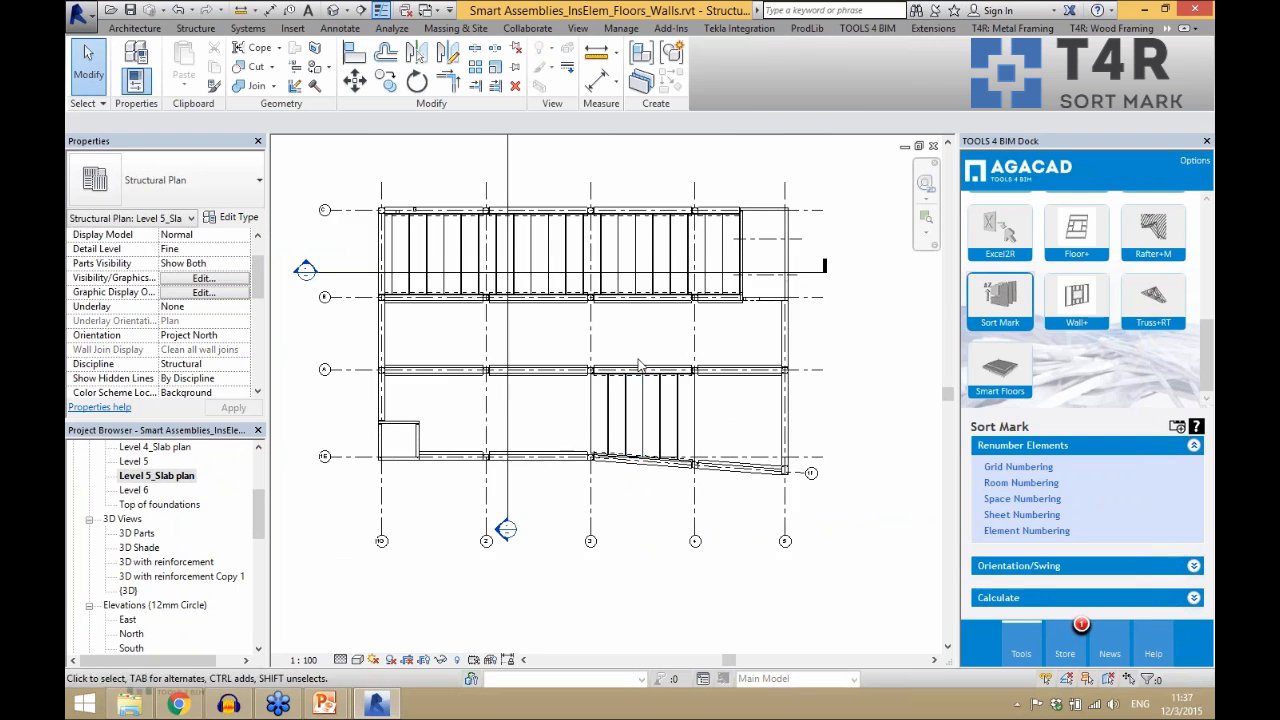
scroll(726, 428, "up", 2)
left_click(611, 412)
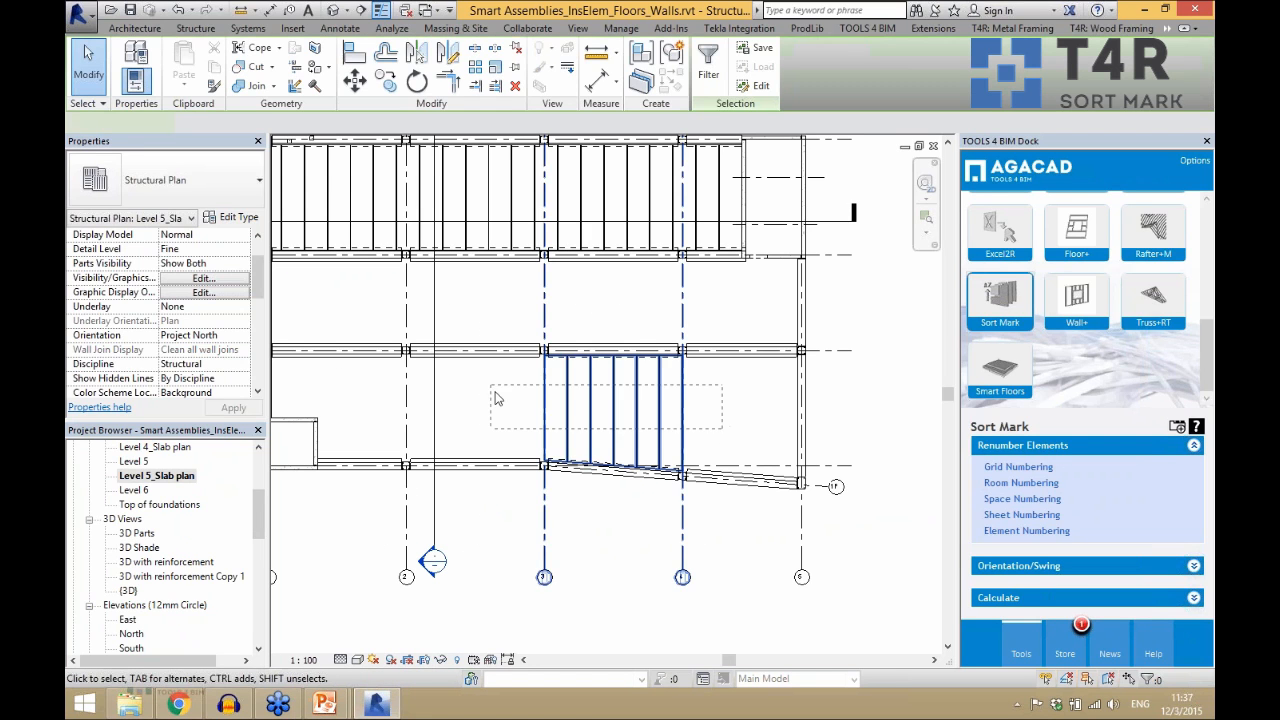
- Tag only the selected slabs with the Anno_Tag_Floor : mark floor tag in vertical orientation
left_click(340, 28)
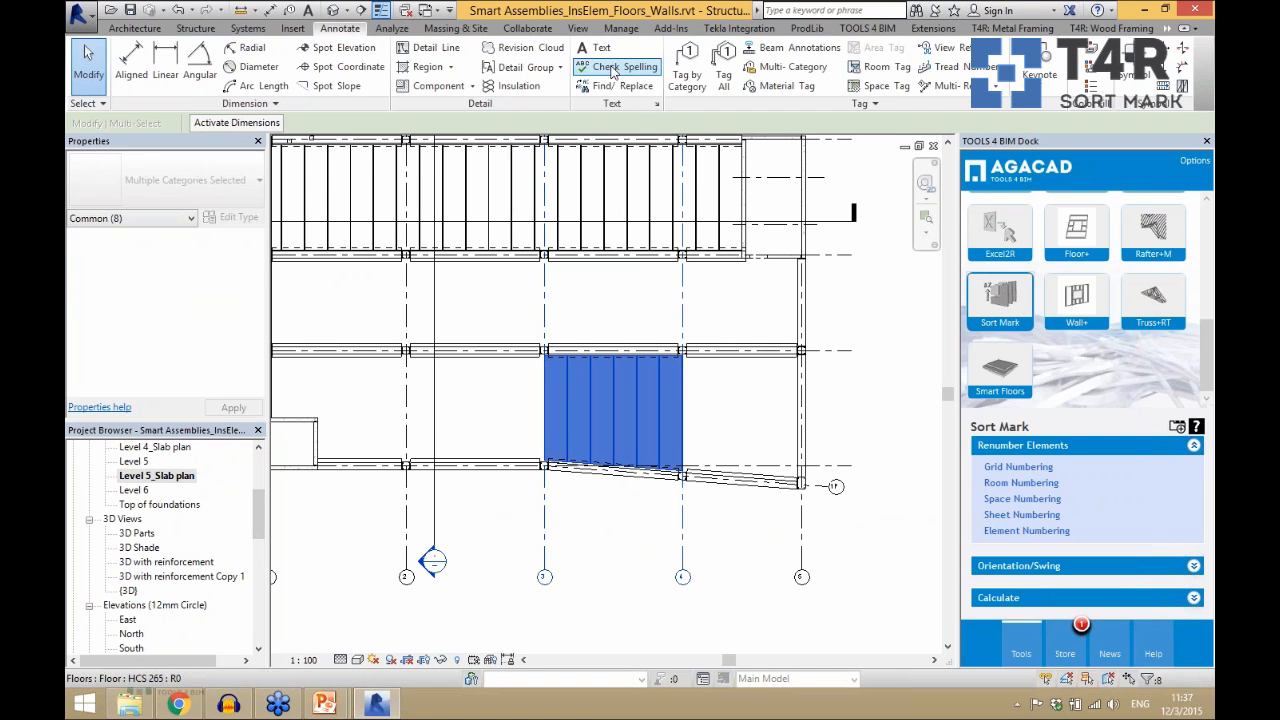
key("t")
key("g")
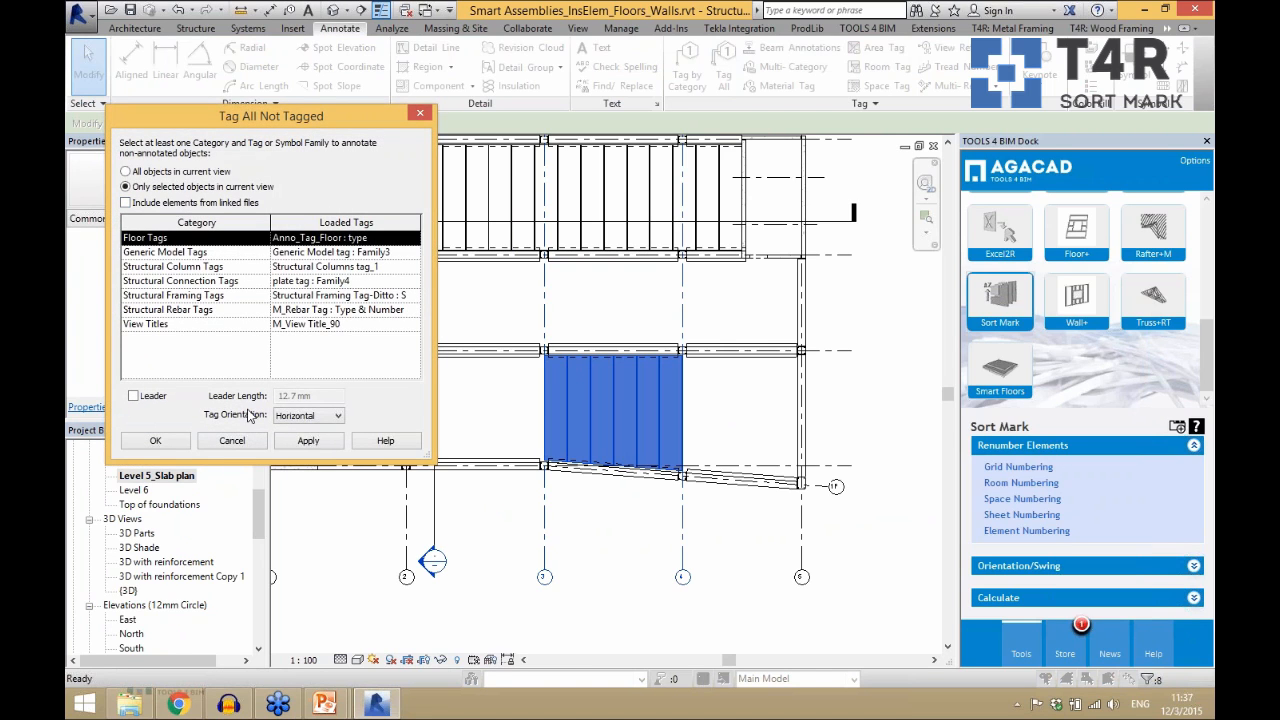
left_click(414, 240)
left_click(382, 252)
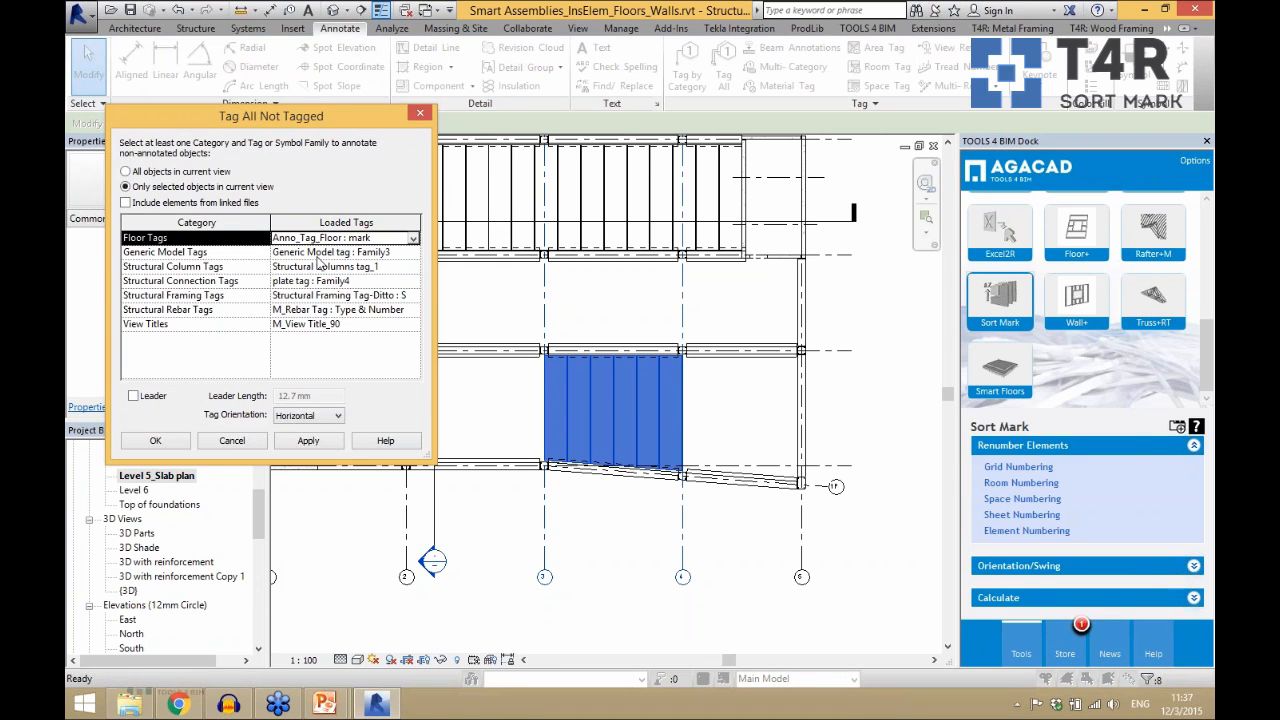
left_click(298, 416)
left_click(298, 440)
left_click(155, 441)
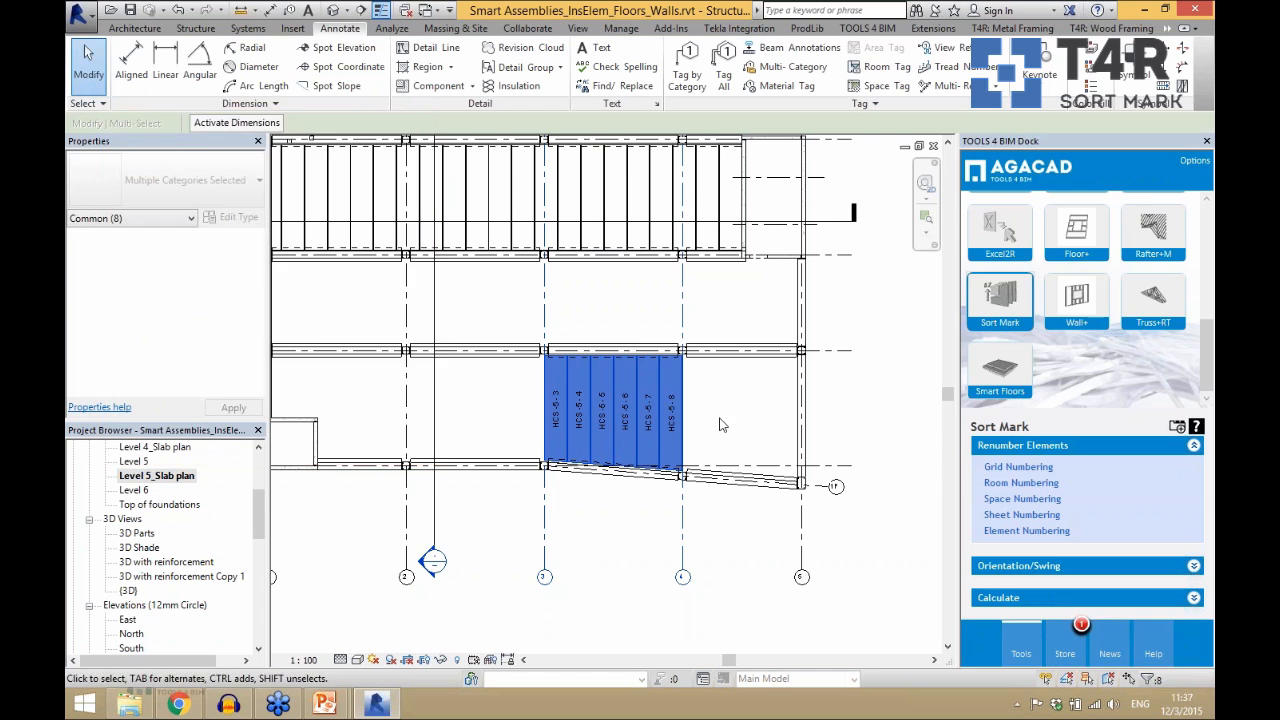
- Inspect the tagged slab beside grid 3 and open the Level 3_Slab plan view
scroll(686, 478, "up", 4)
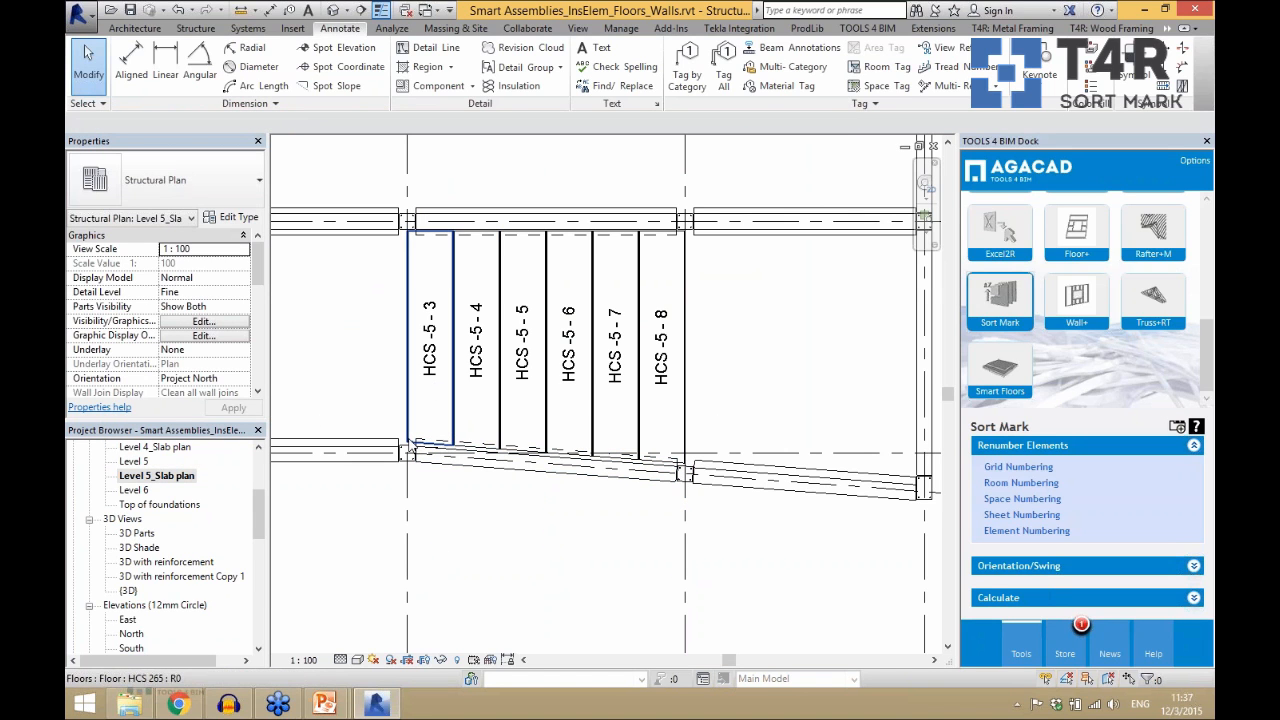
left_click(410, 444)
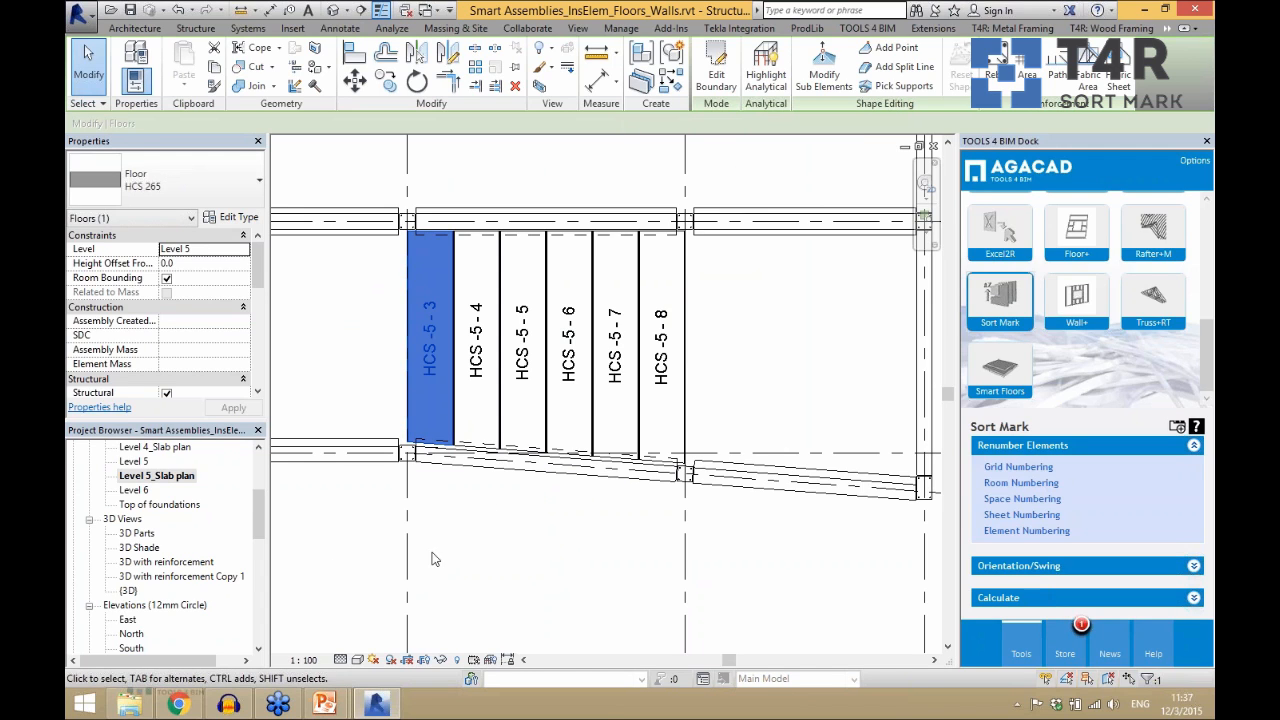
left_click(156, 475)
scroll(190, 535, "up", 3)
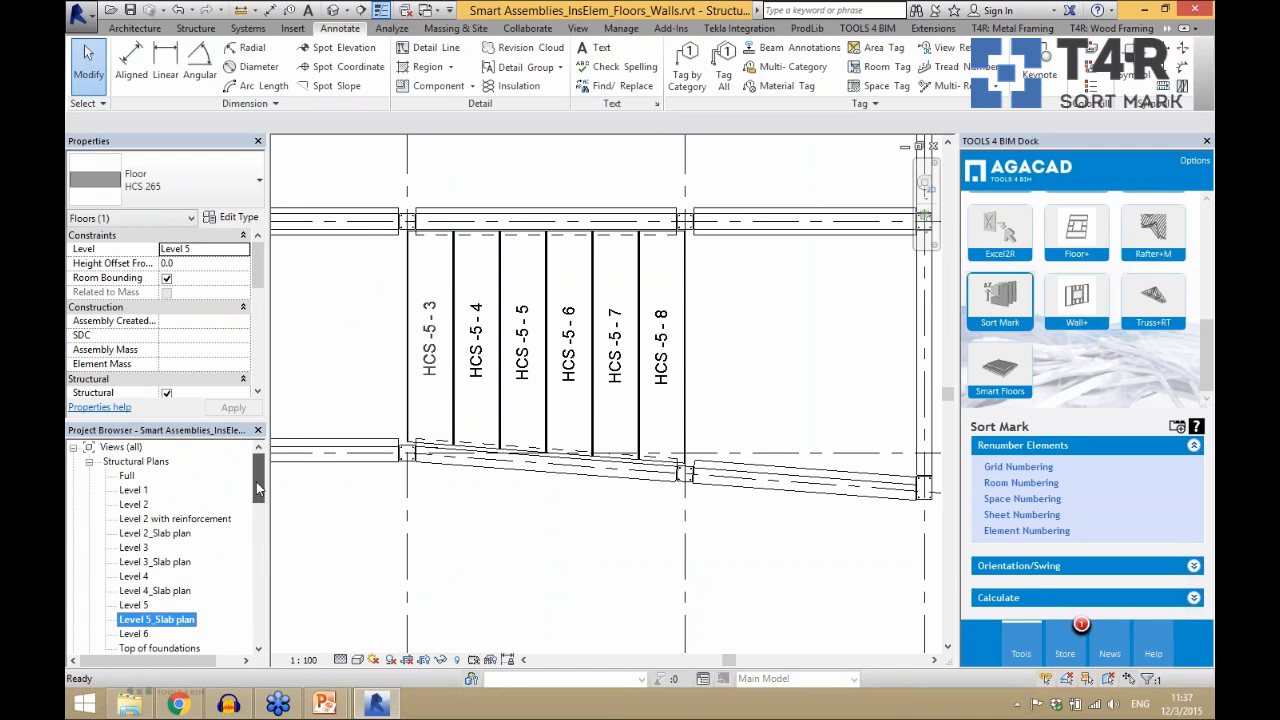
double_click(152, 561)
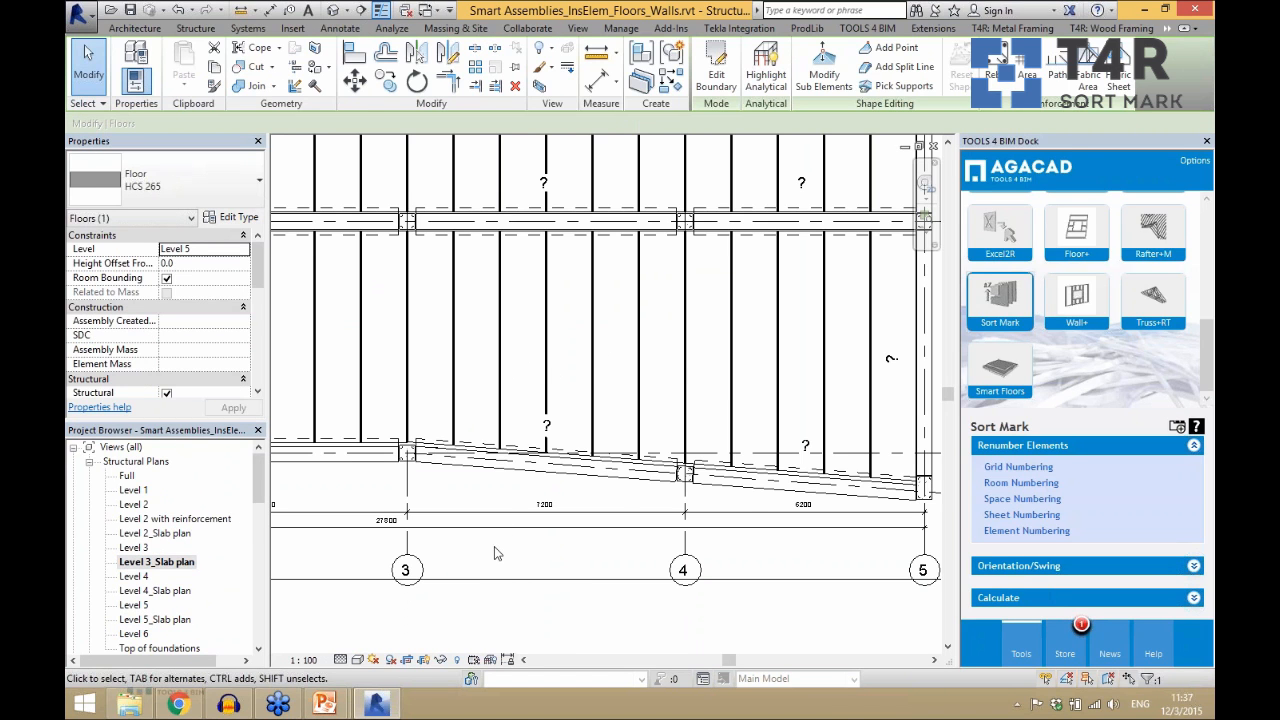
left_click(494, 547)
- Examine the properties of the L-shaped edge girder that ends at grid 2 on the Level 3 slab plan
scroll(795, 470, "down", 3)
scroll(526, 503, "up", 3)
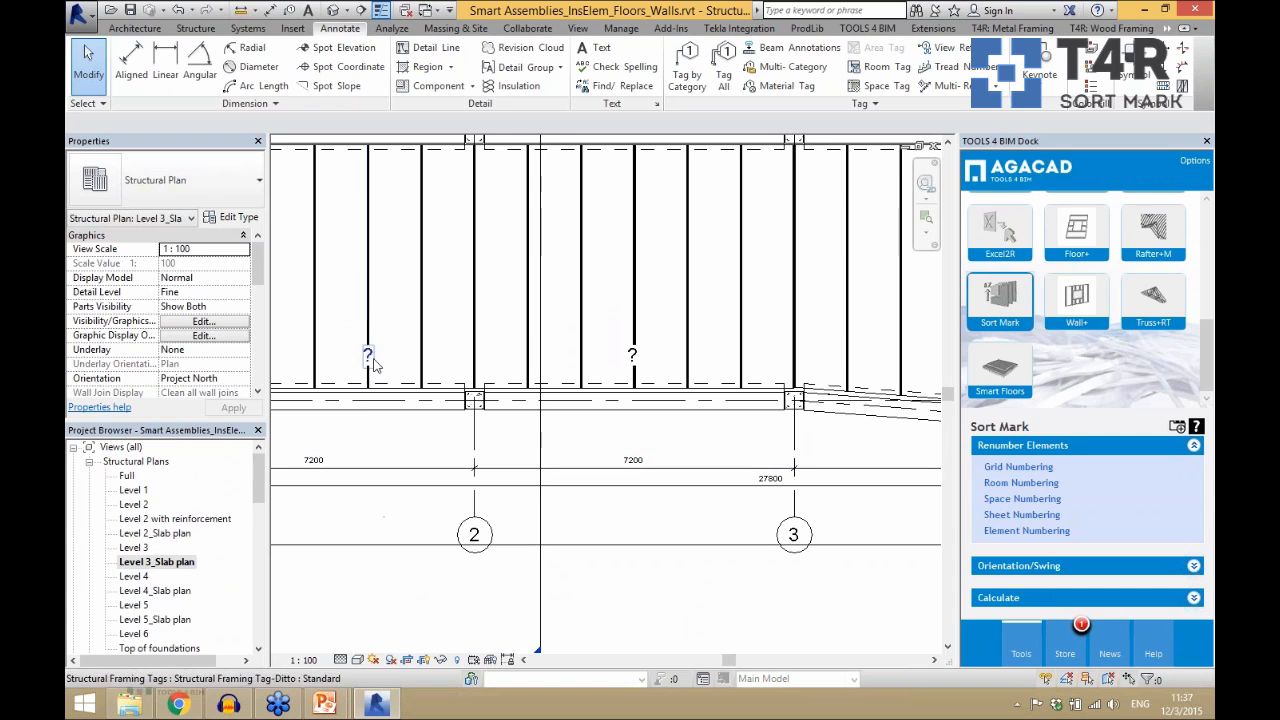
left_click(379, 404)
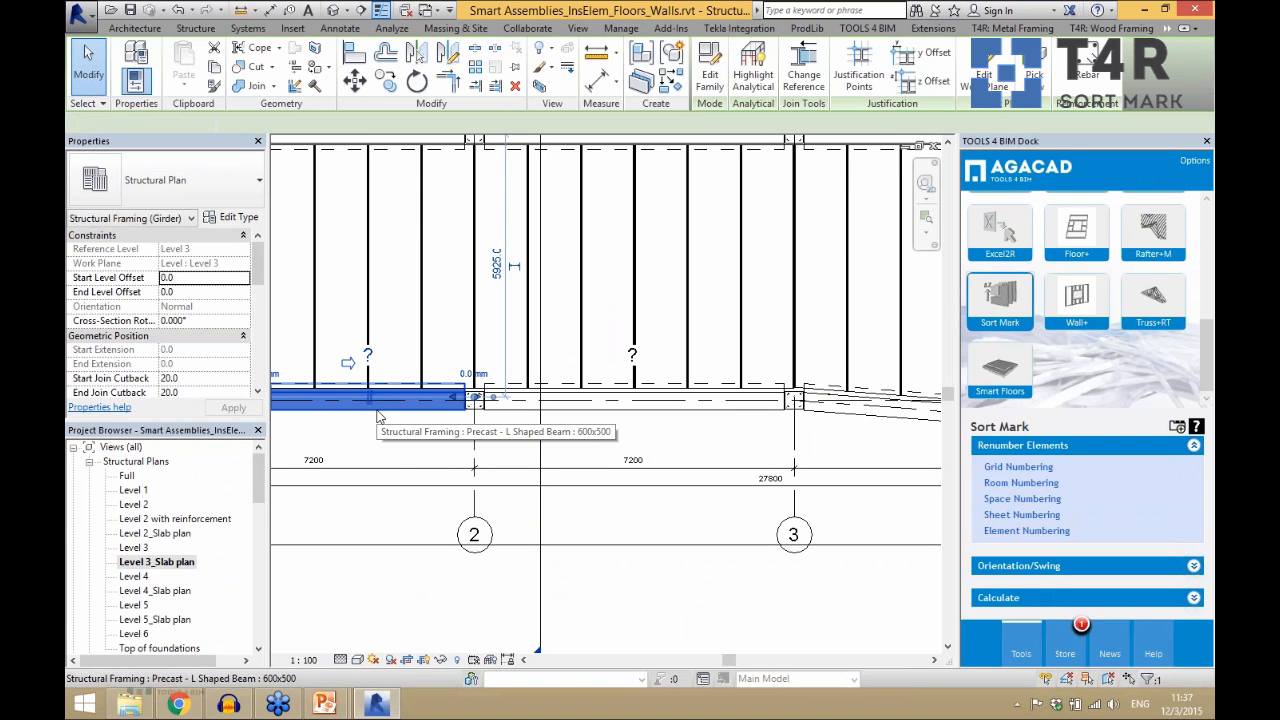
mouse_move(258, 278)
left_mouse_down()
mouse_move(268, 375)
mouse_move(257, 337)
mouse_move(256, 367)
mouse_move(258, 245)
left_mouse_up()
left_click(380, 437)
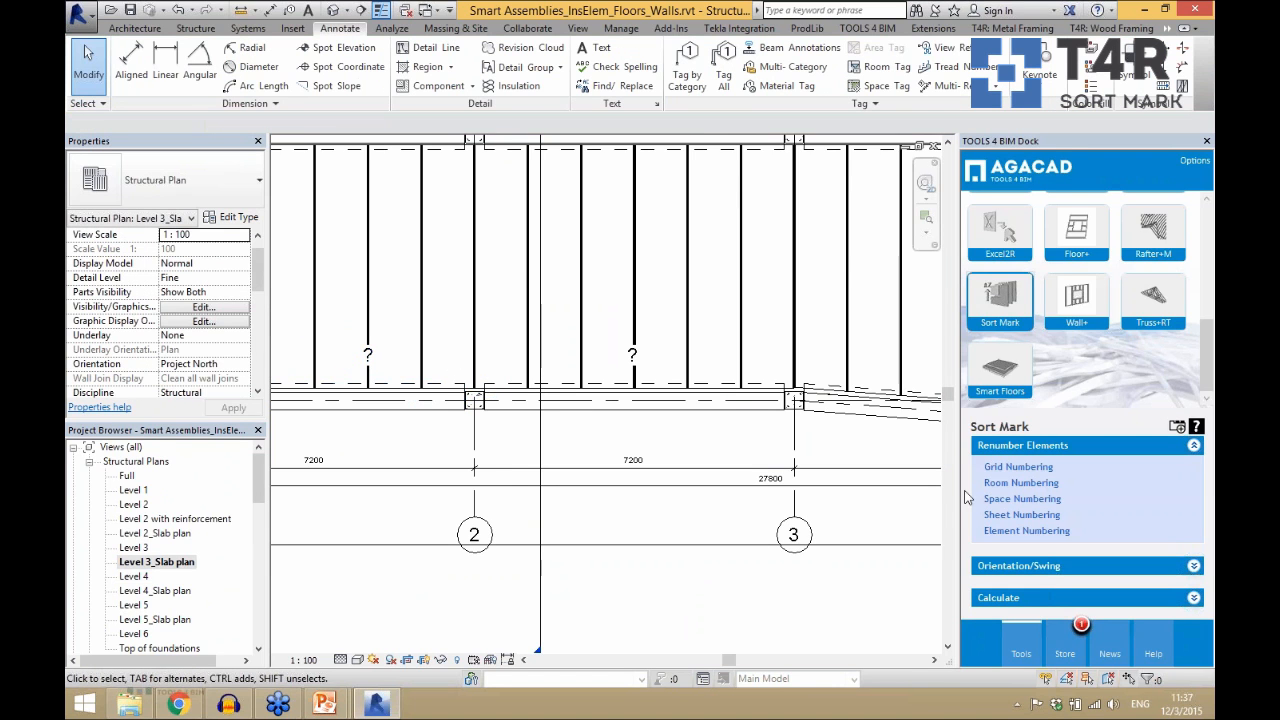
- Start Sort Mark element numbering for the Structural Framing category, with the calculated value written to the Mark parameter
scroll(453, 354, "down", 3)
left_click(1029, 534)
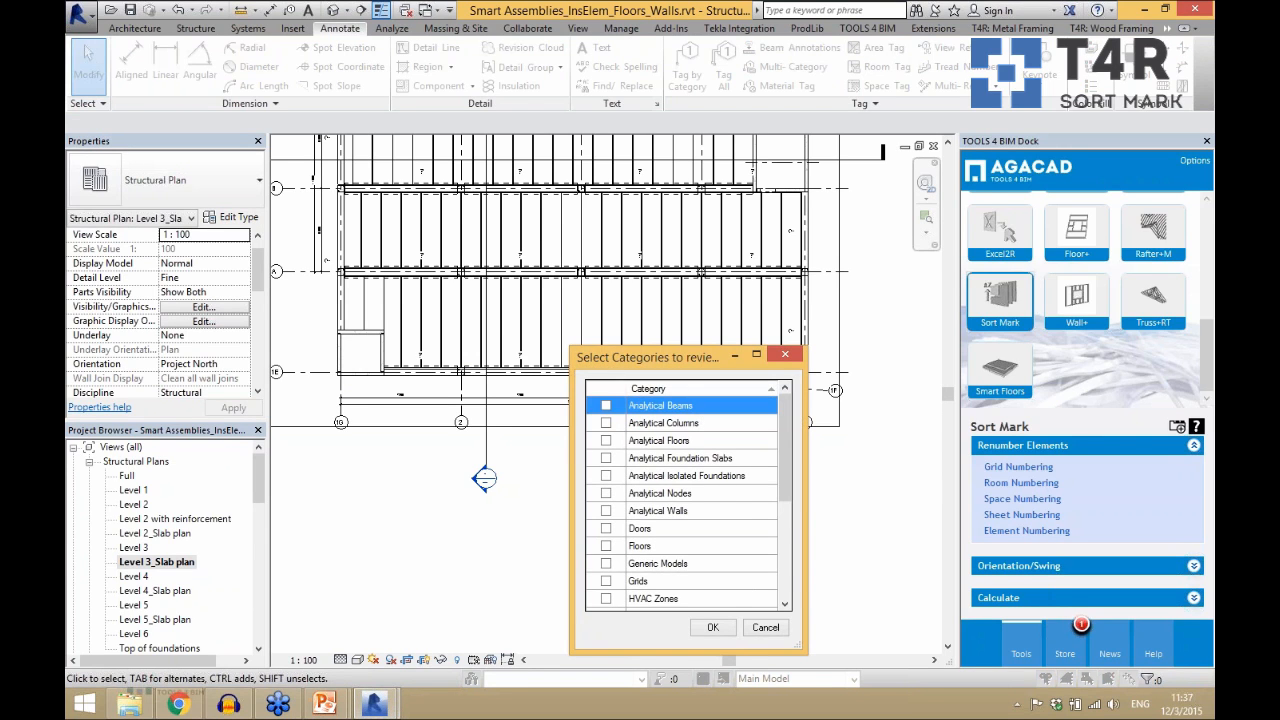
scroll(787, 547, "down", 3)
scroll(787, 547, "down", 2)
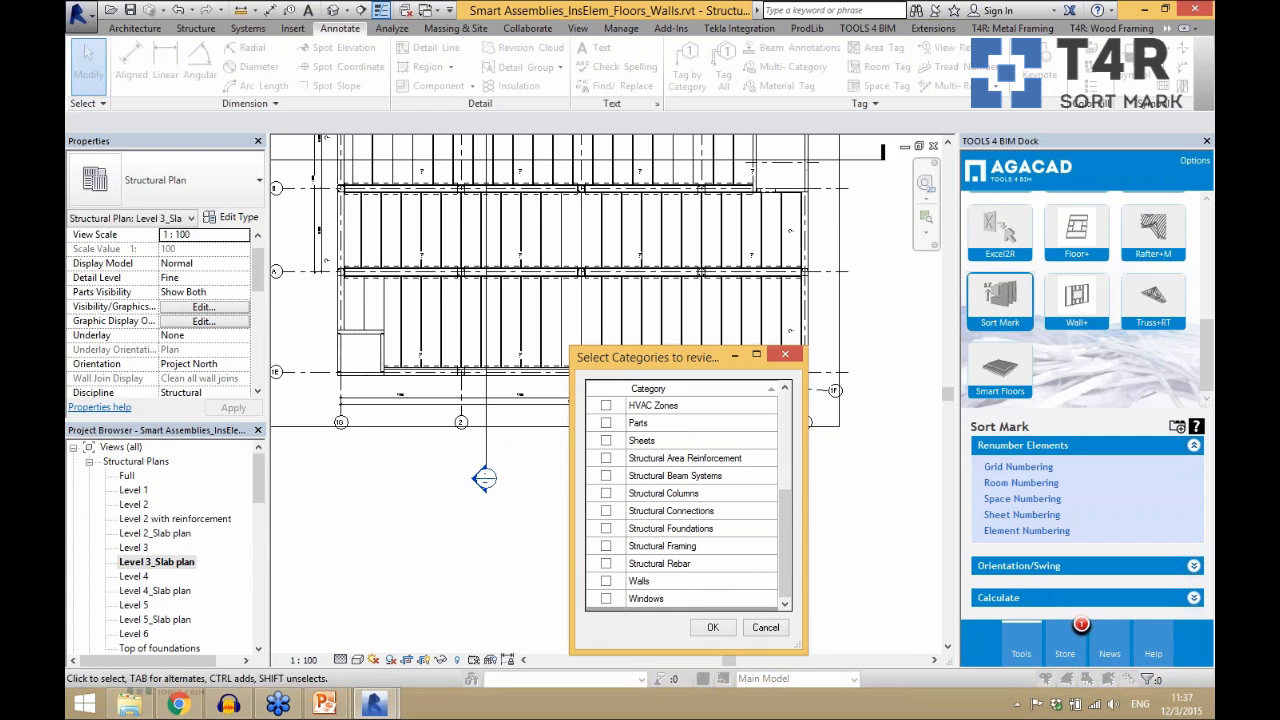
left_click(605, 546)
left_click(712, 627)
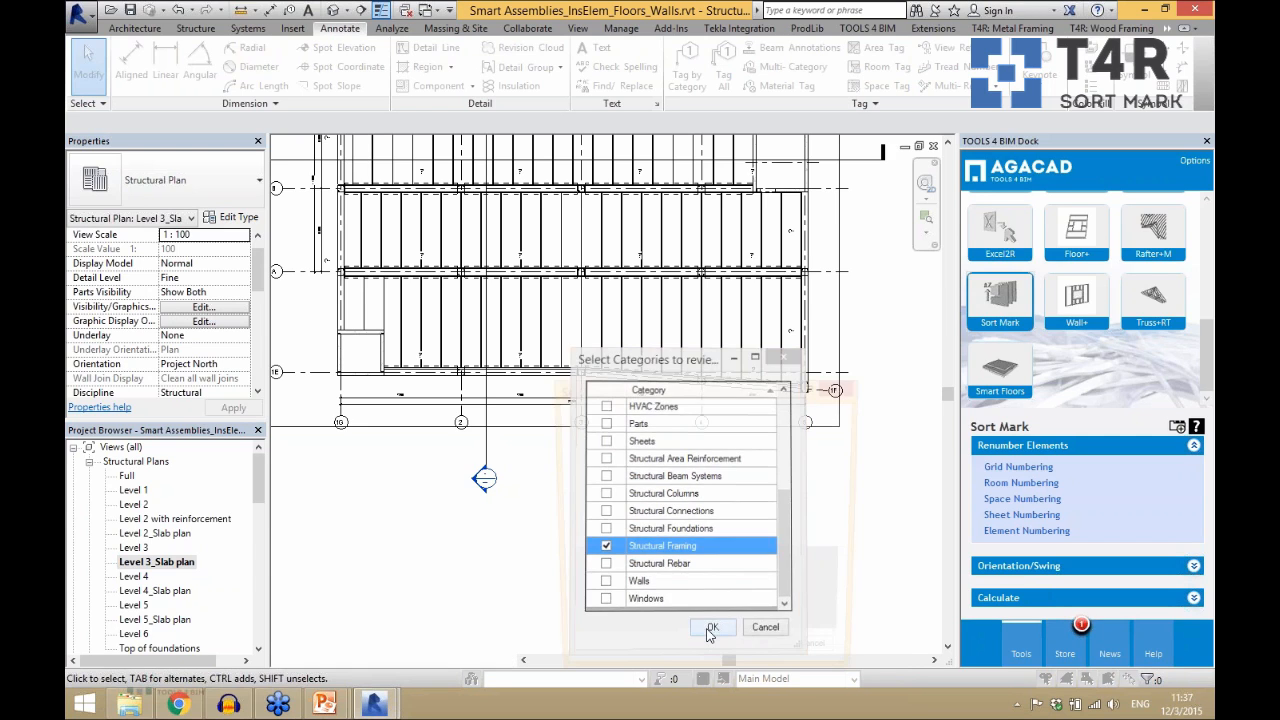
left_click(615, 527)
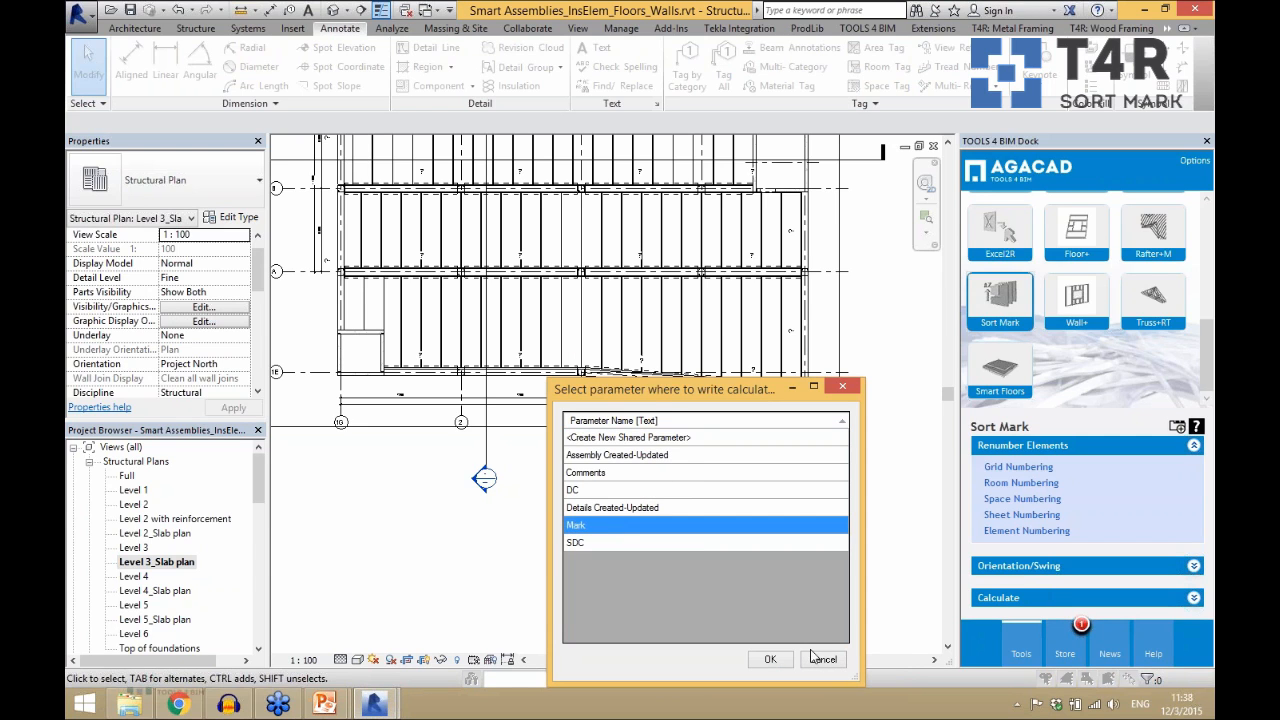
left_click(770, 659)
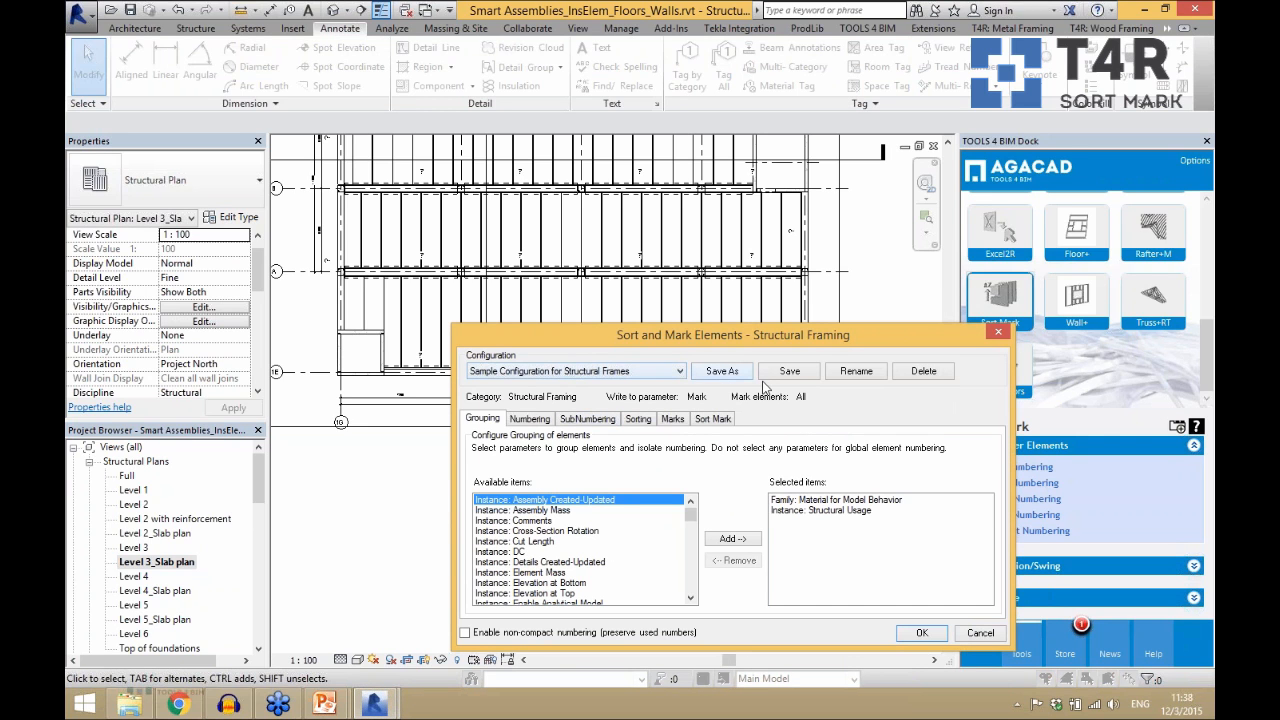
- Check the mark settings of Sample Configuration for Structural Frames, run the framing numbering and accept the resulting notices
left_click(713, 418)
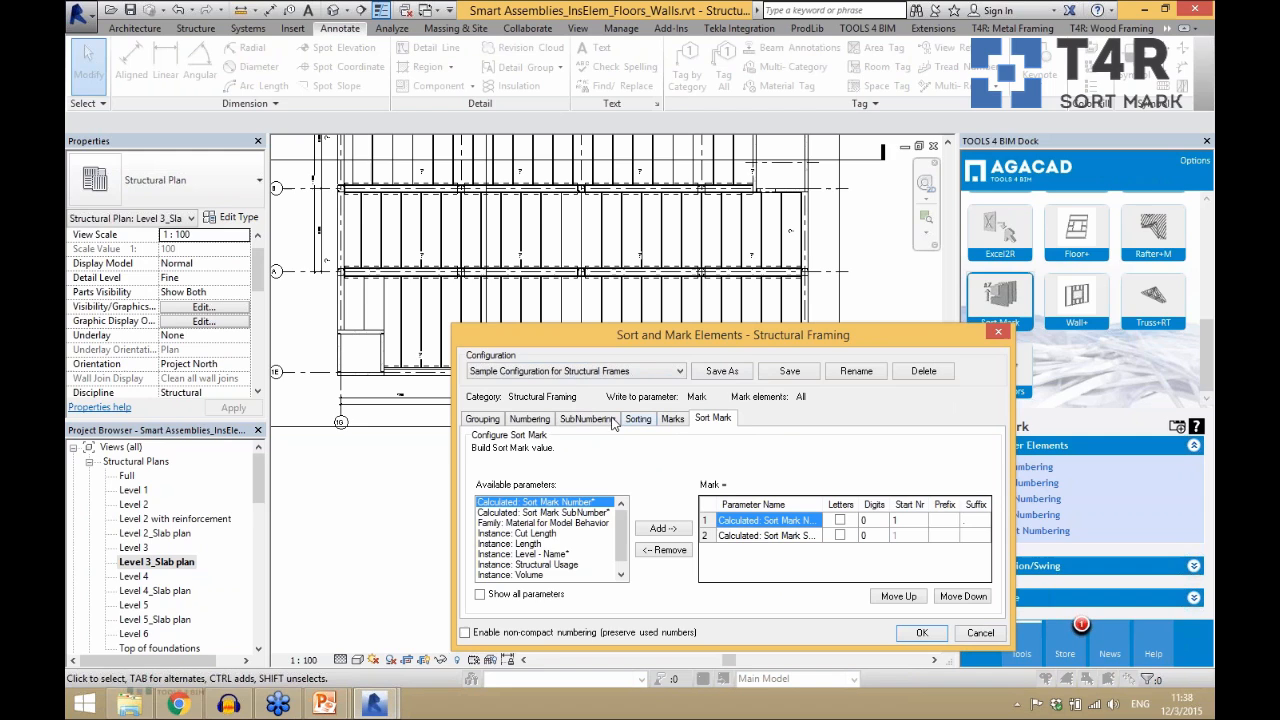
left_click(672, 421)
left_click(711, 419)
left_click(922, 632)
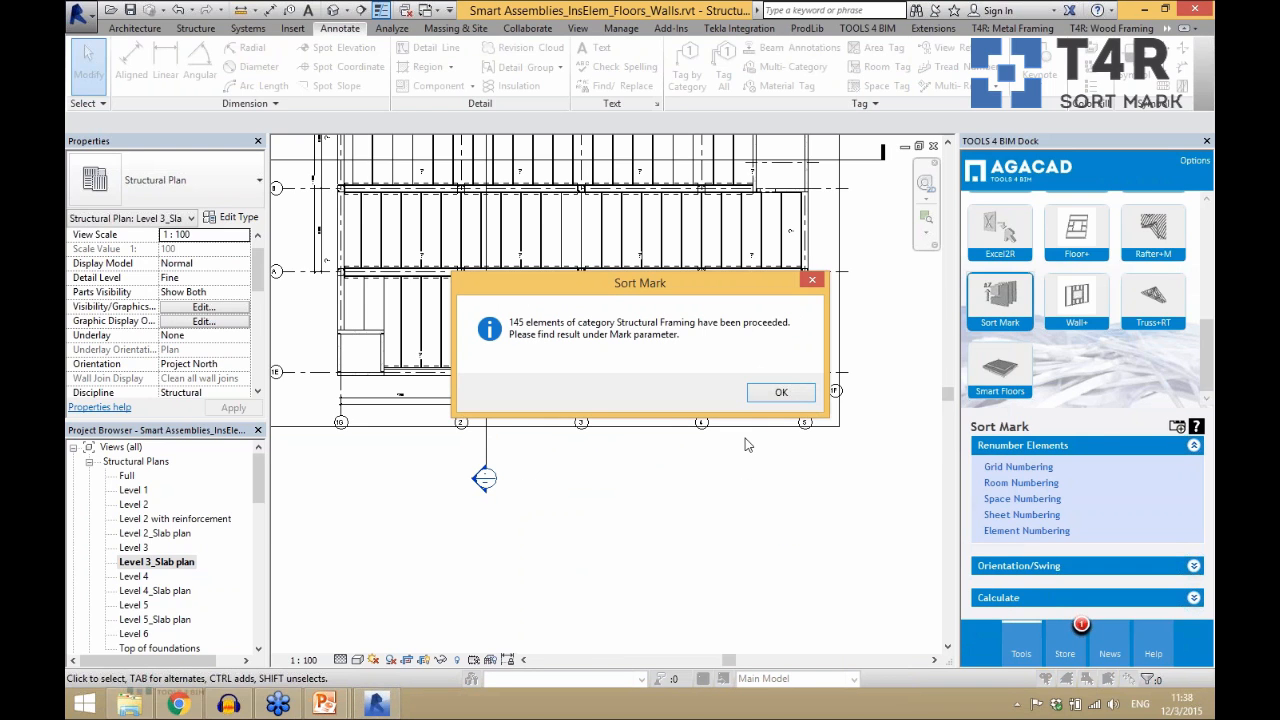
left_click(783, 392)
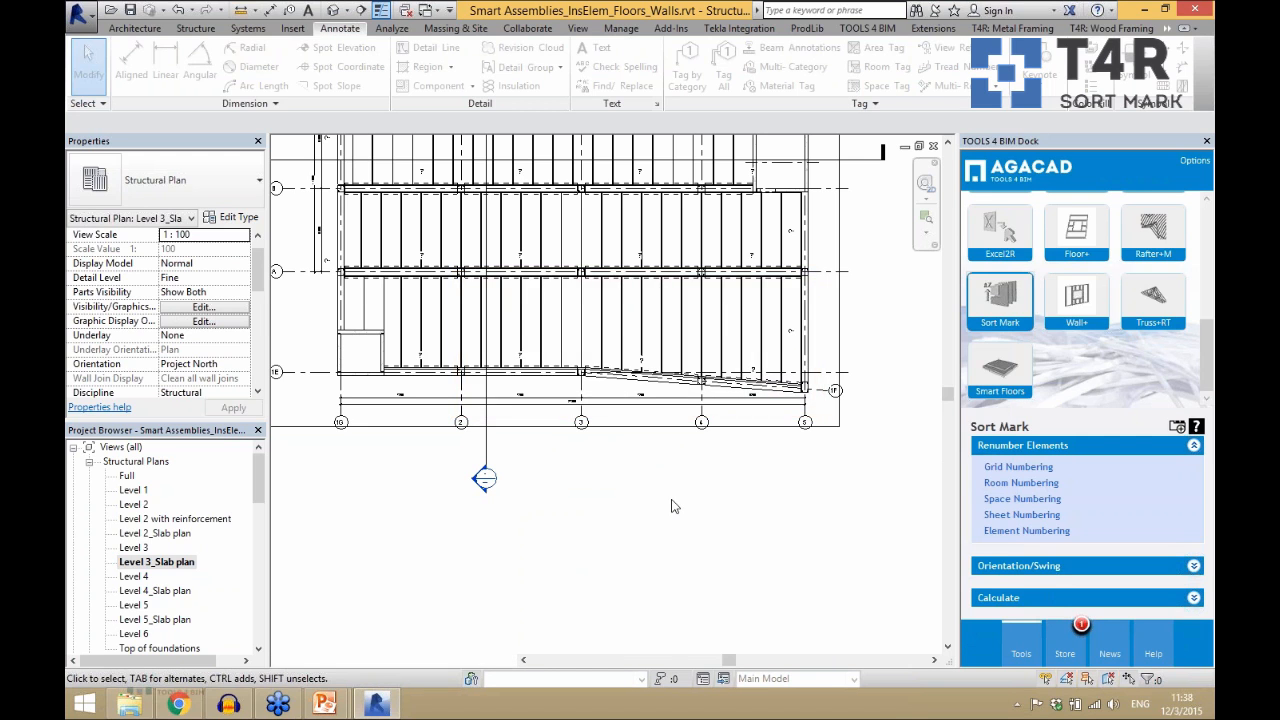
left_click(698, 404)
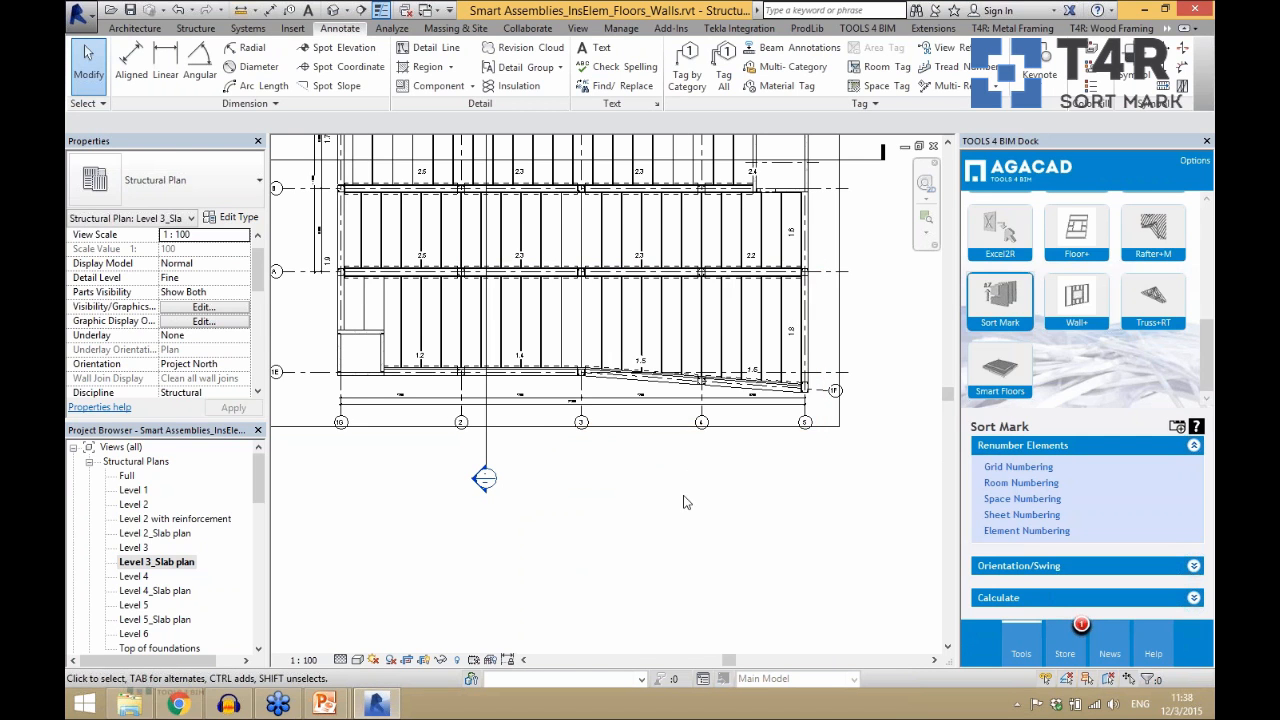
- Examine the beam marks along grids 2 to 5 on the Level 3 slab plan
scroll(471, 334, "up", 4)
scroll(497, 460, "down", 3)
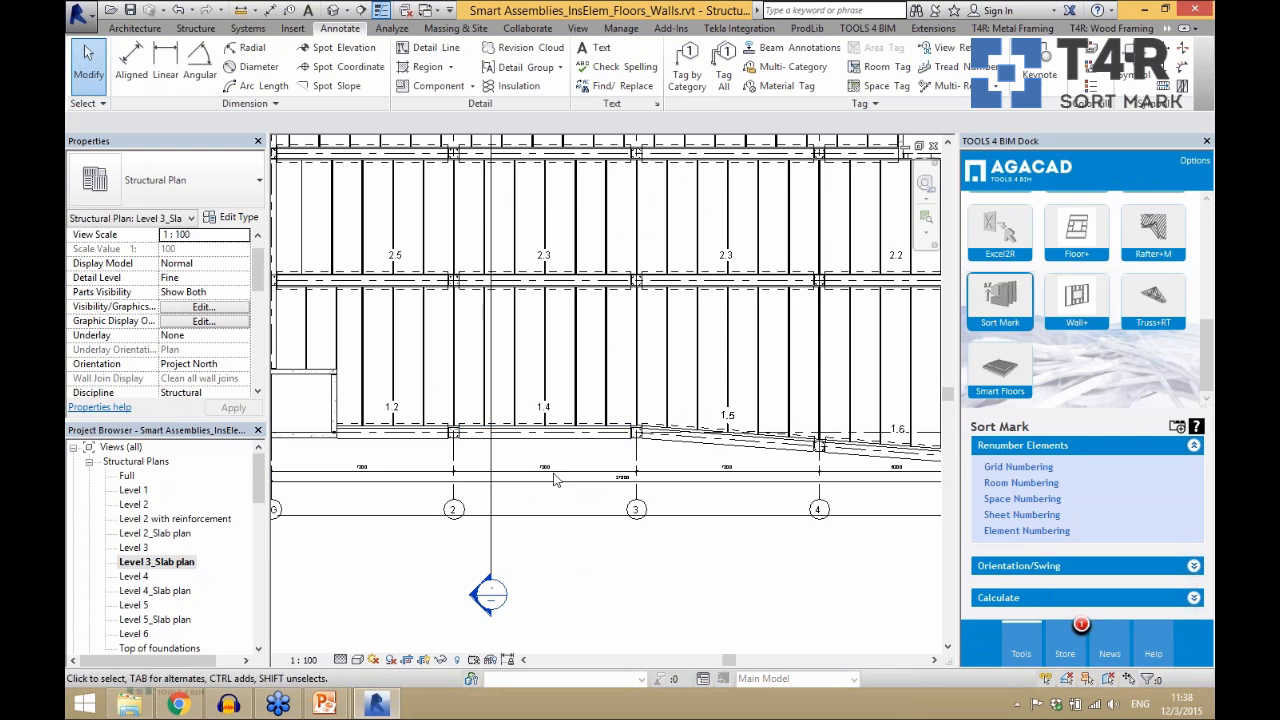
scroll(803, 445, "up", 1)
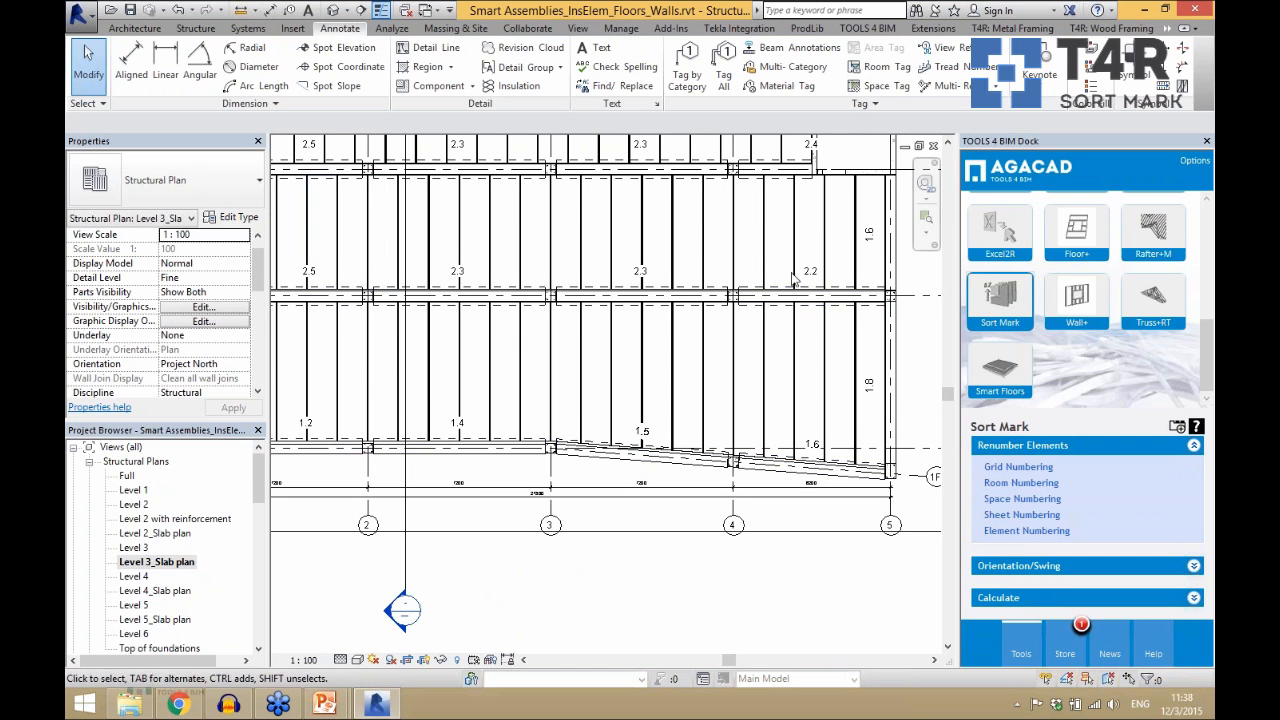
scroll(808, 262, "down", 1)
scroll(660, 455, "up", 2)
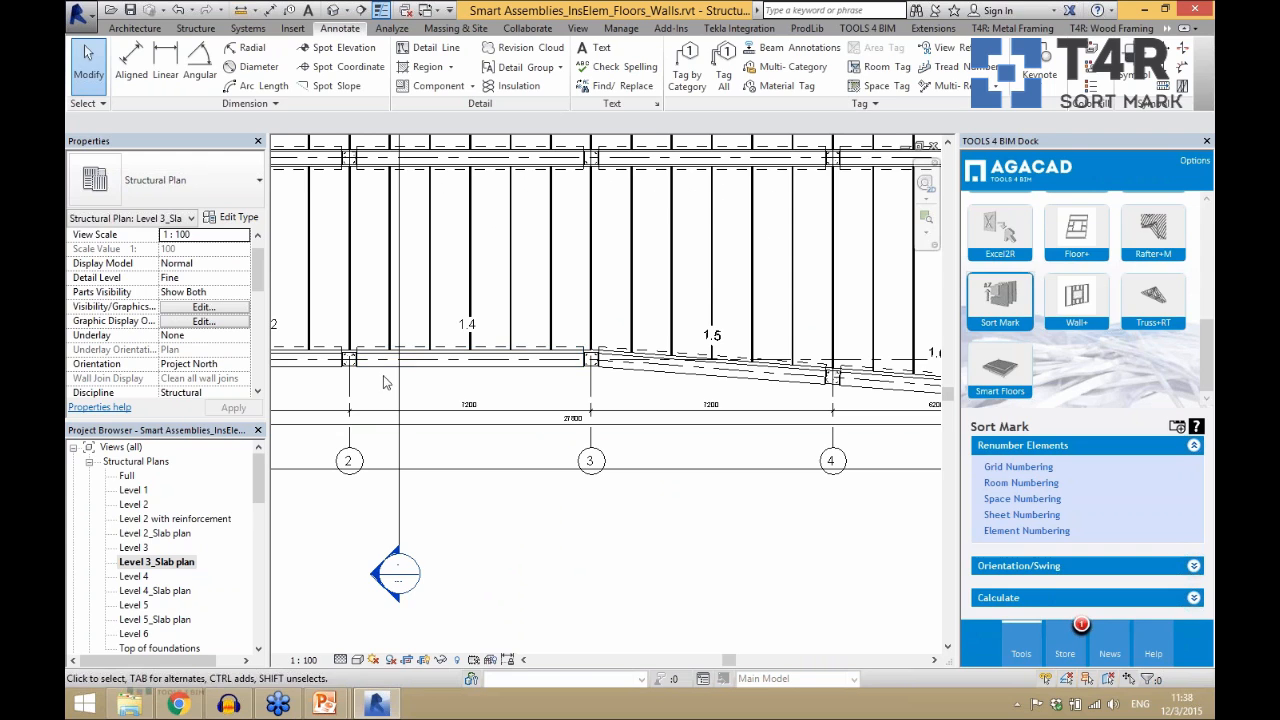
scroll(339, 380, "up", 1)
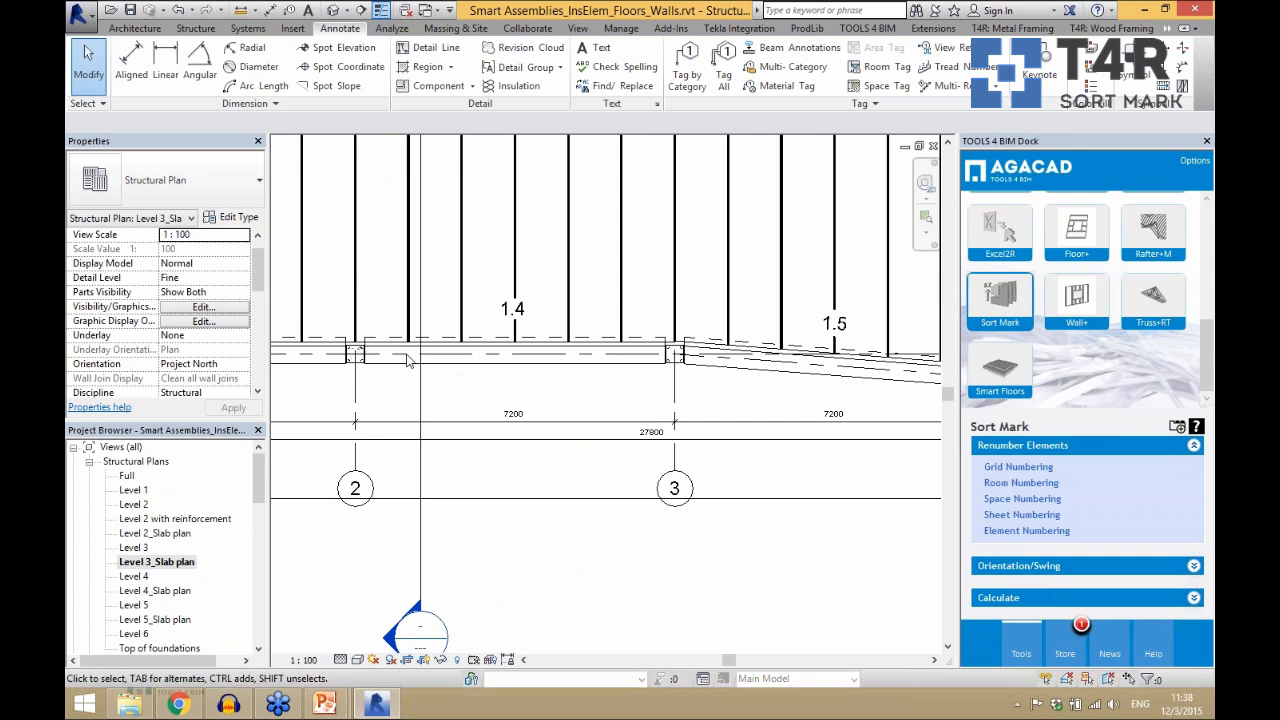
scroll(408, 355, "down", 1)
scroll(510, 388, "down", 2)
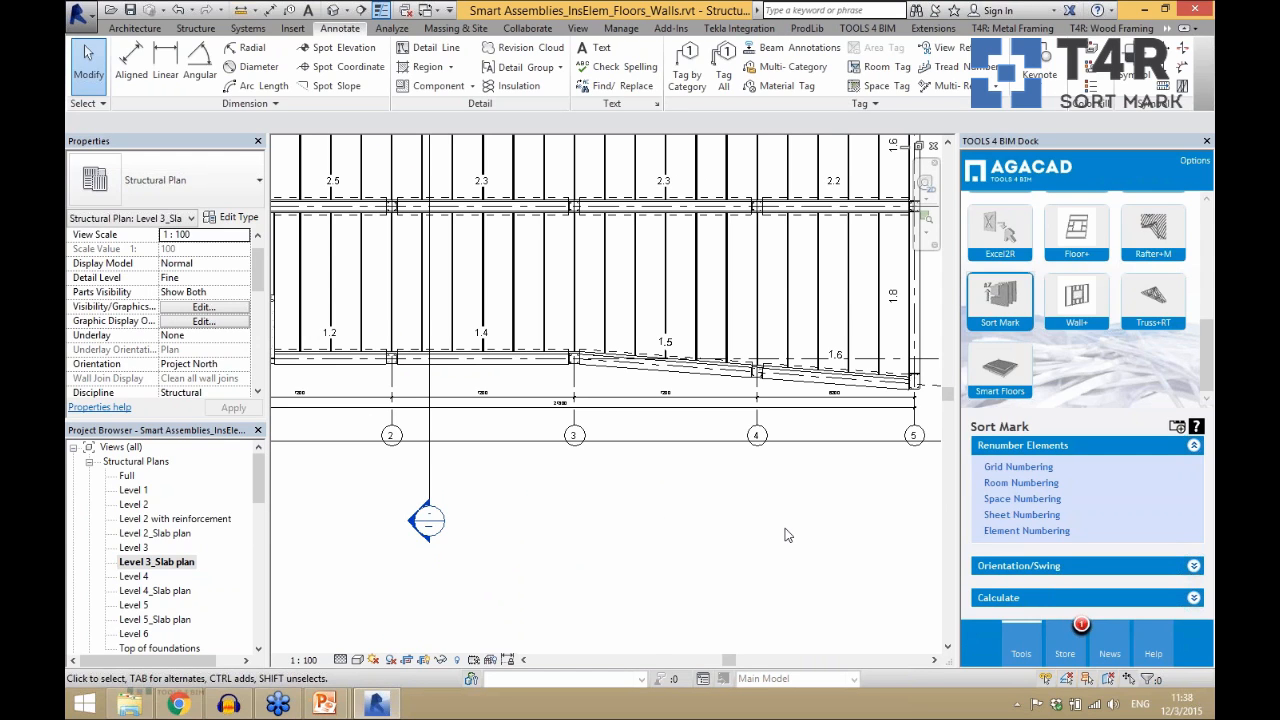
- Switch to the 3D view and start Structural Columns numbering into the Mark parameter with the Sample Configuration for Structural Columns
left_click(338, 10)
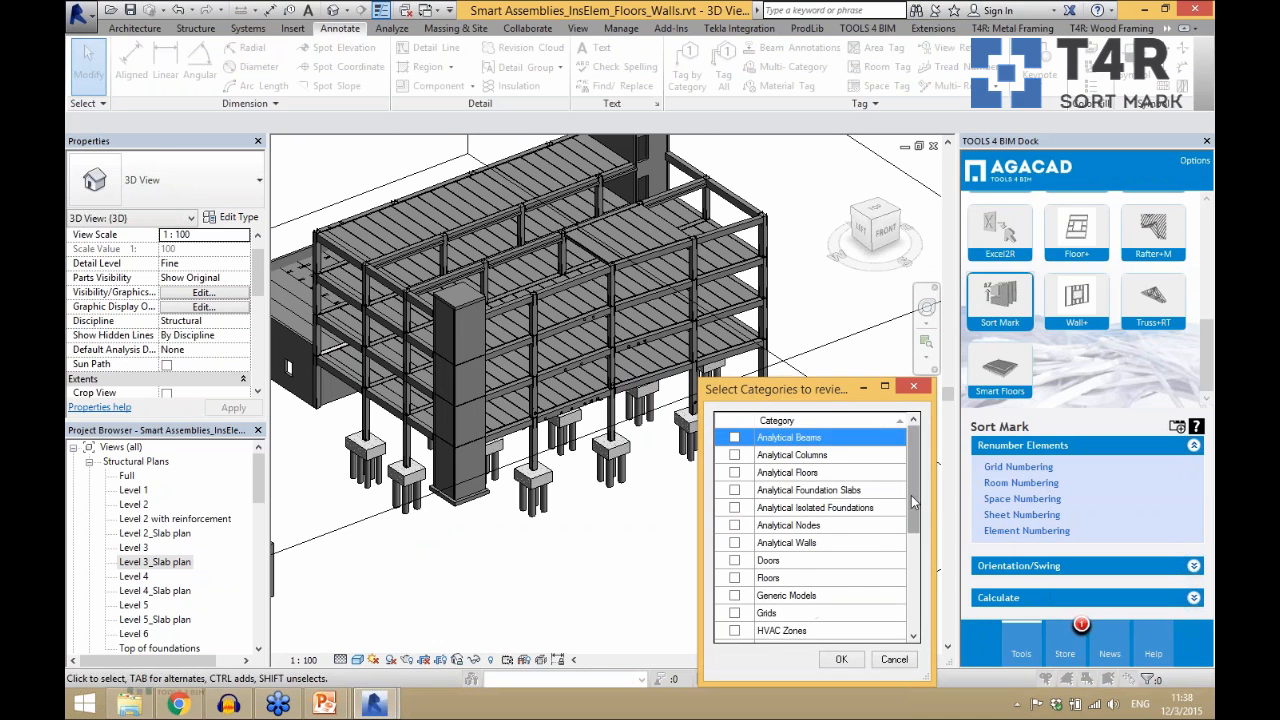
left_click_drag(912, 502, 912, 600)
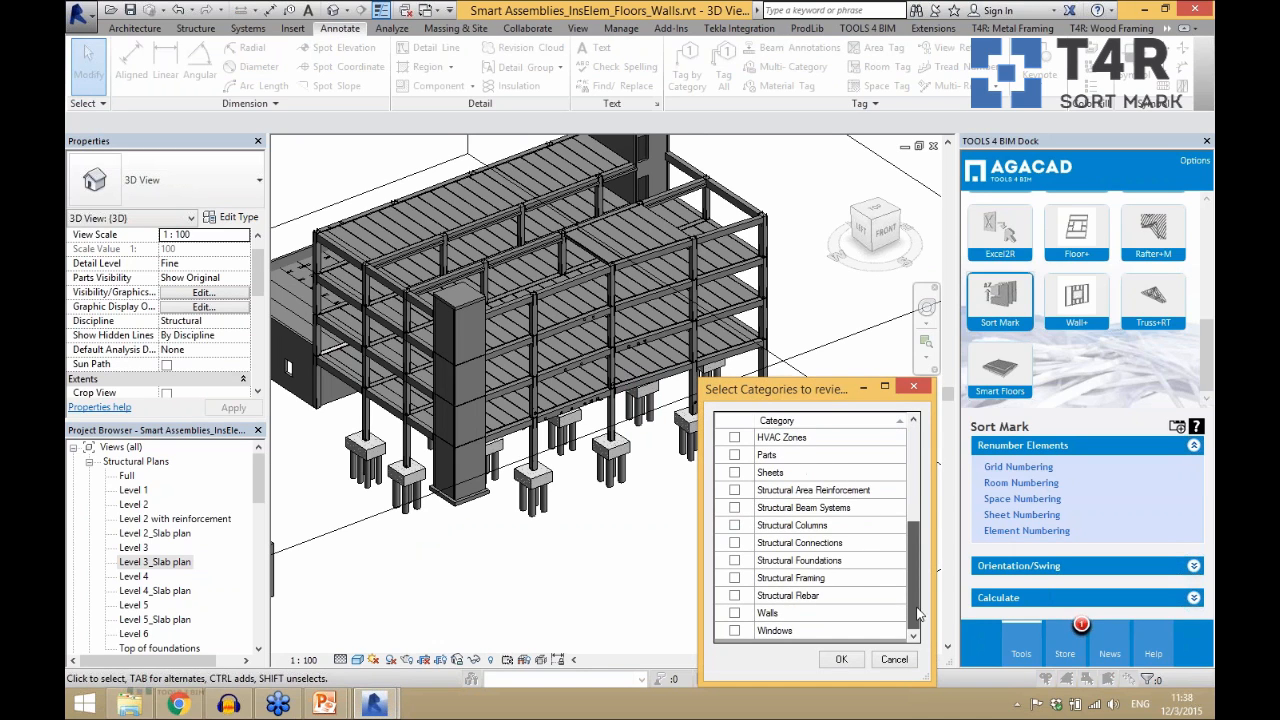
left_click(741, 530)
left_click(836, 659)
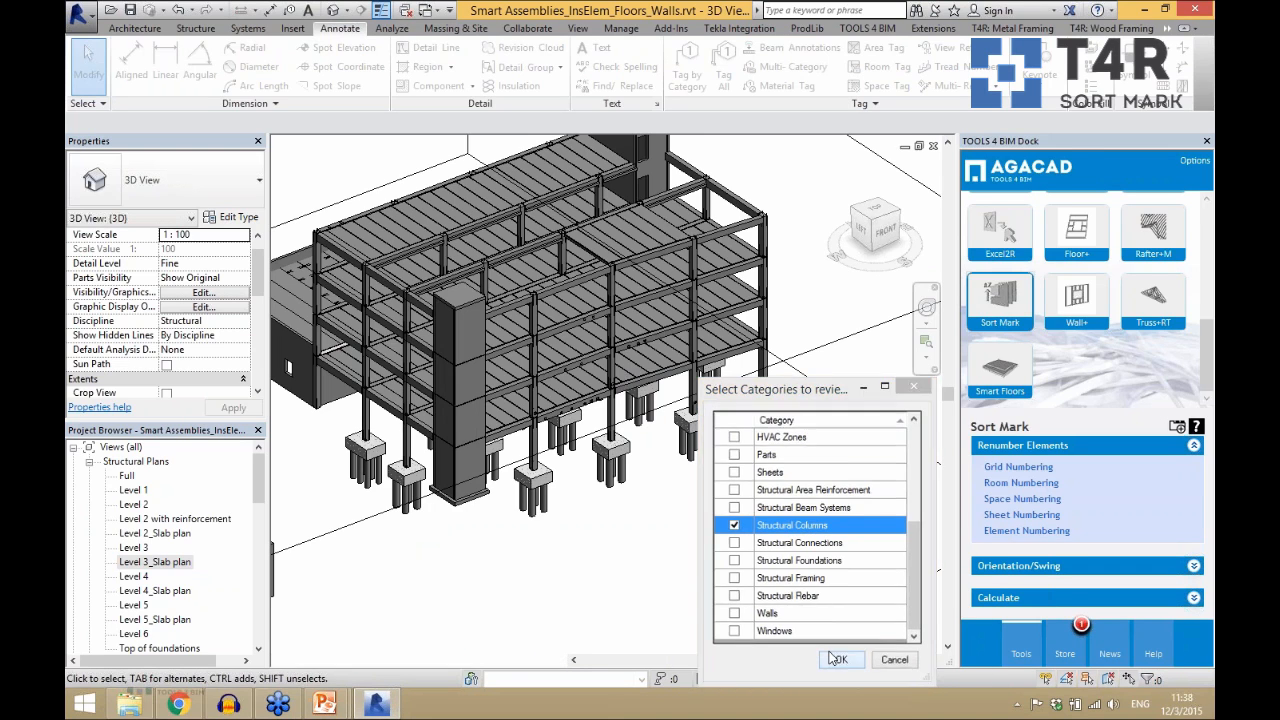
left_click(784, 490)
left_click(889, 661)
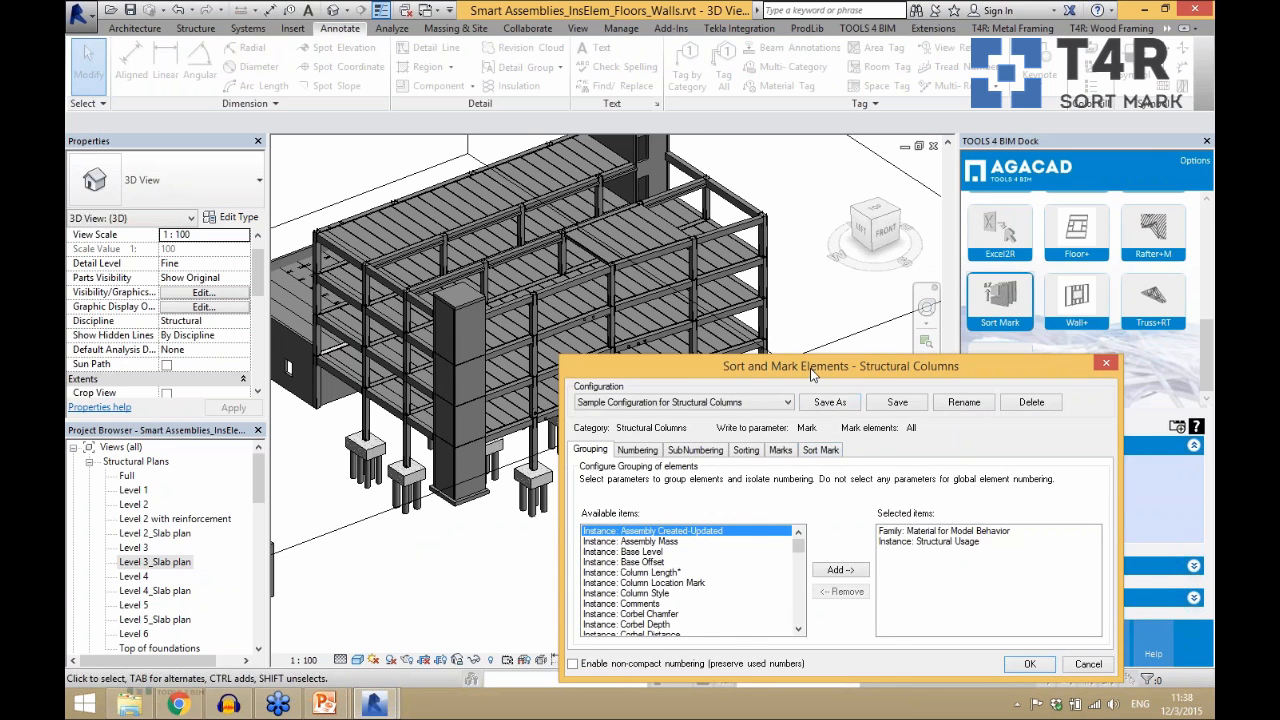
left_click(741, 345)
left_click(745, 369)
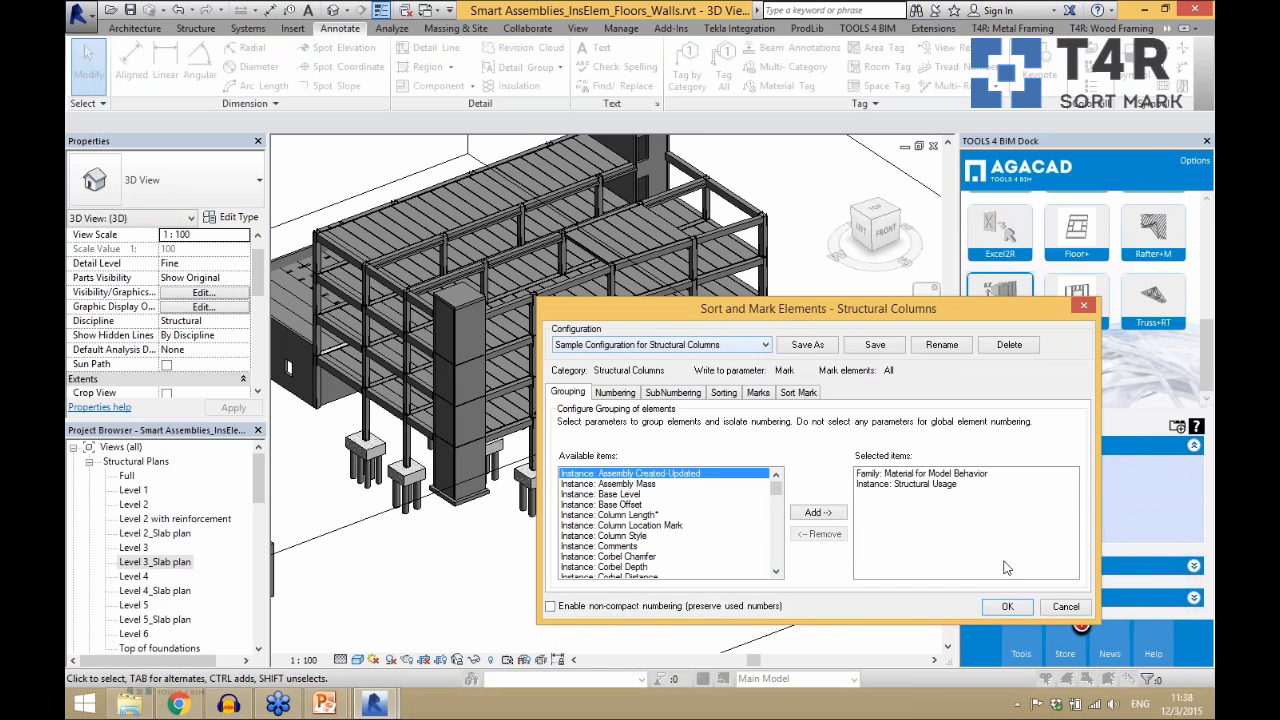
- Run the Structural Columns numbering with the sample configuration and accept the completion notice and duplicate mark warnings
left_click(1004, 606)
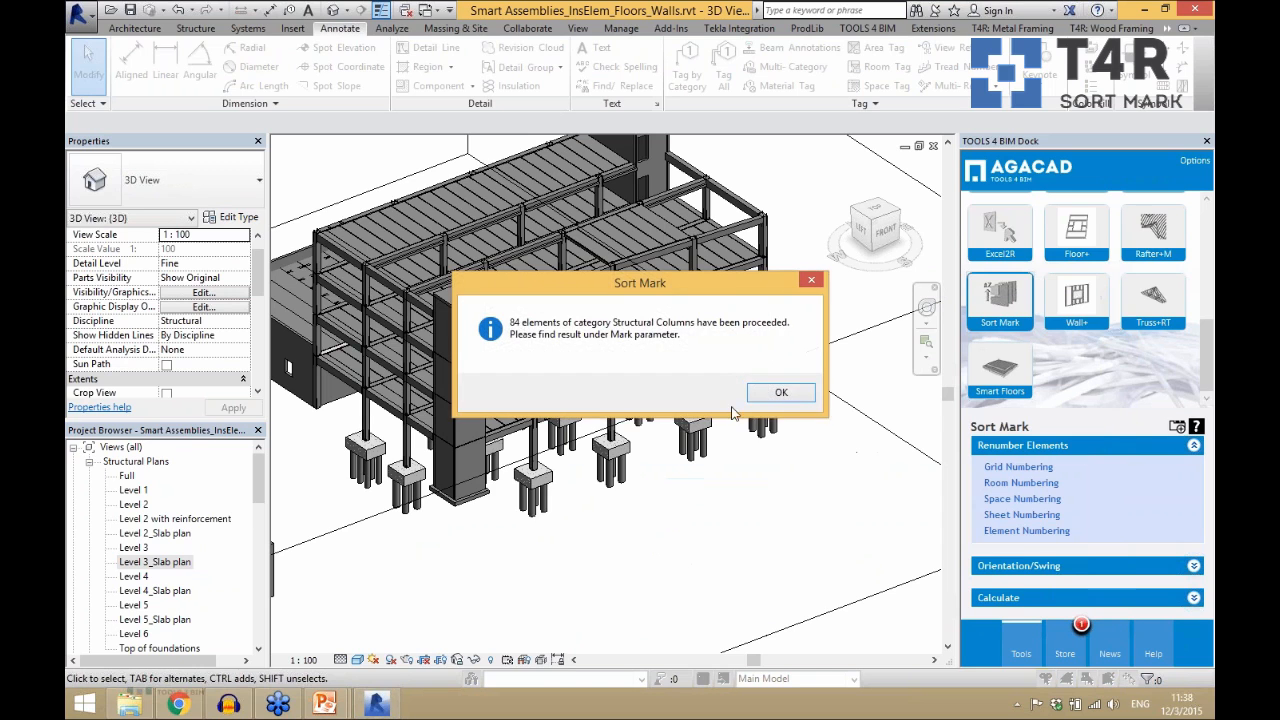
left_click(788, 395)
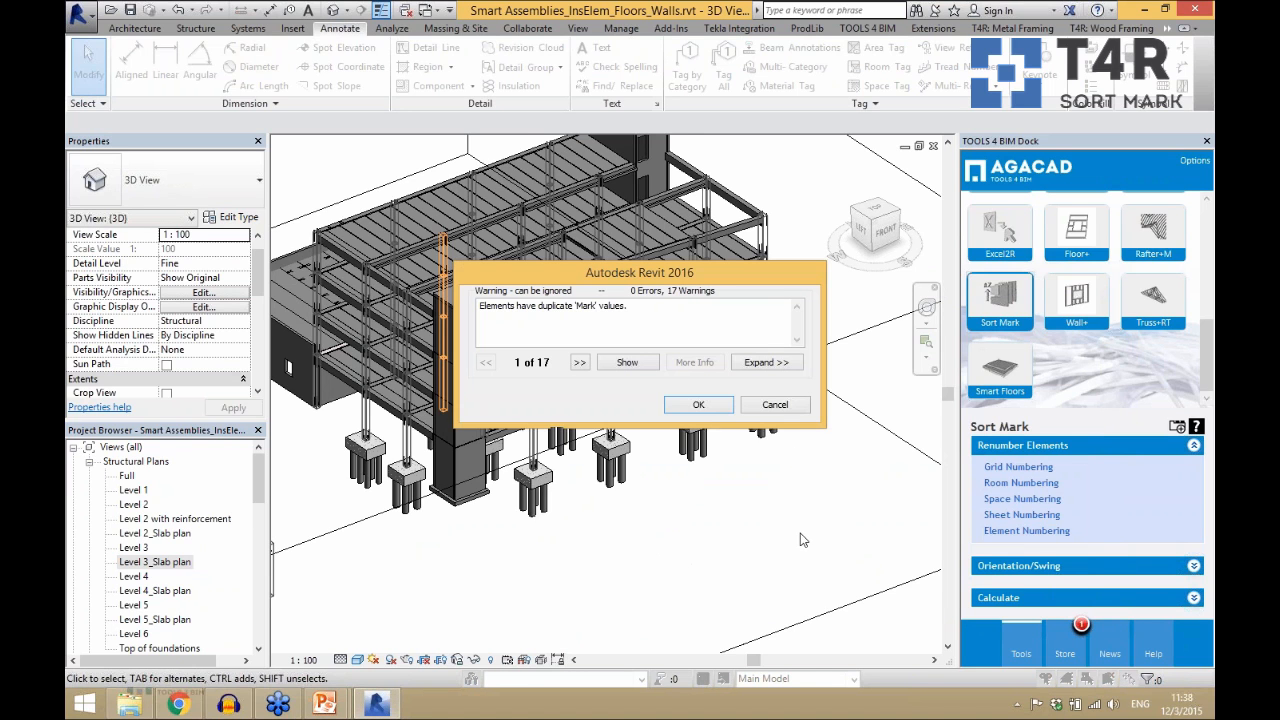
left_click(700, 405)
- Inspect a precast column above the foundations in 3D, look at the Level 2 plan, and return to the 3D overview
scroll(680, 492, "up", 3)
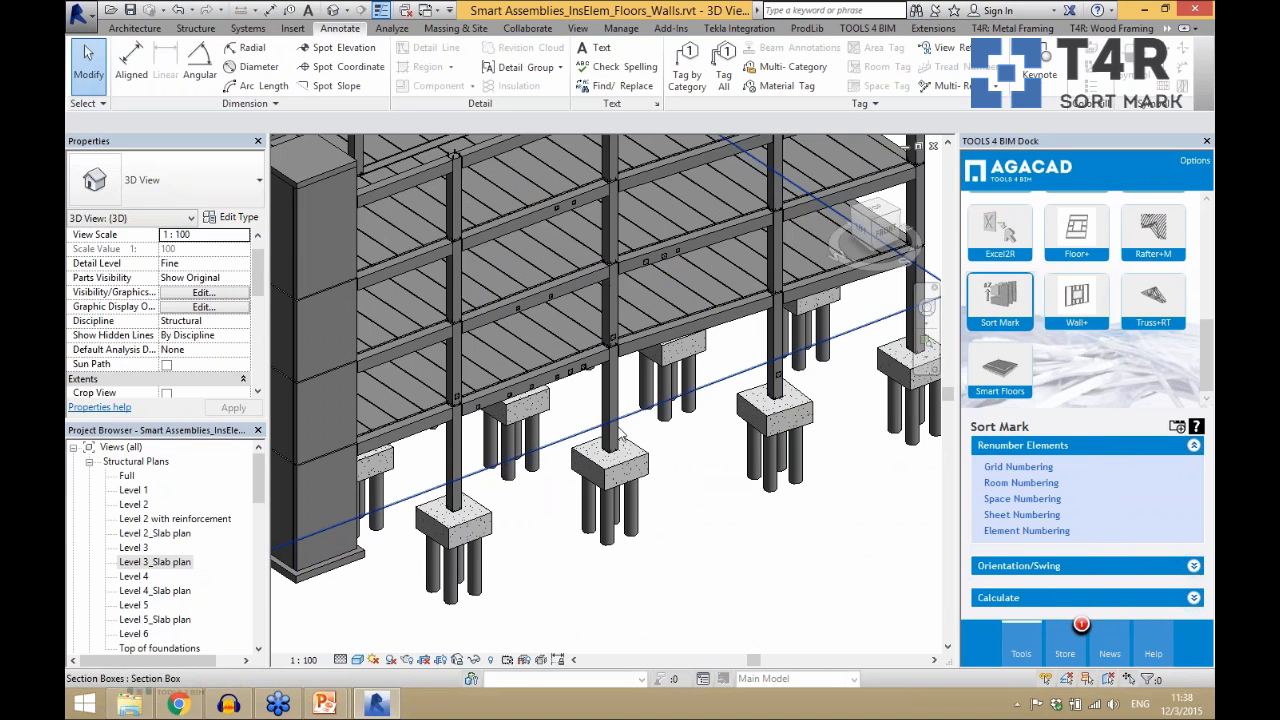
left_click(620, 405)
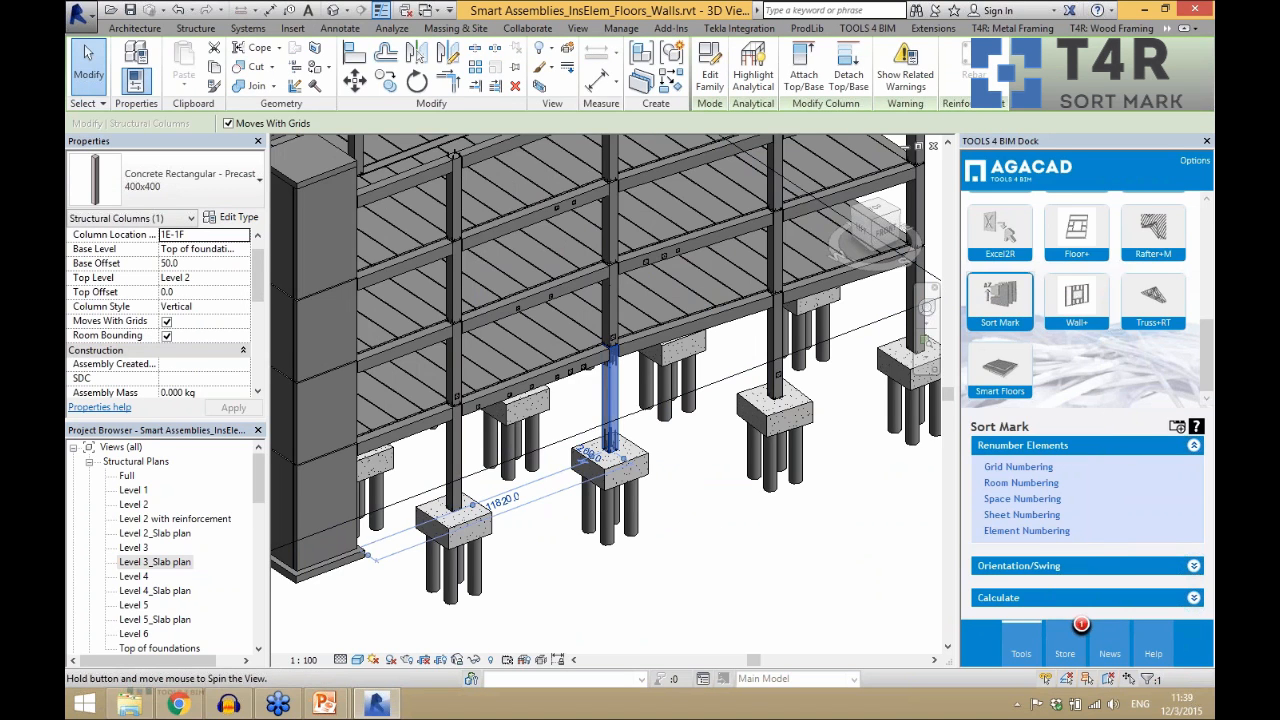
middle_click_drag(708, 524, 541, 580, "shift")
left_click(557, 600)
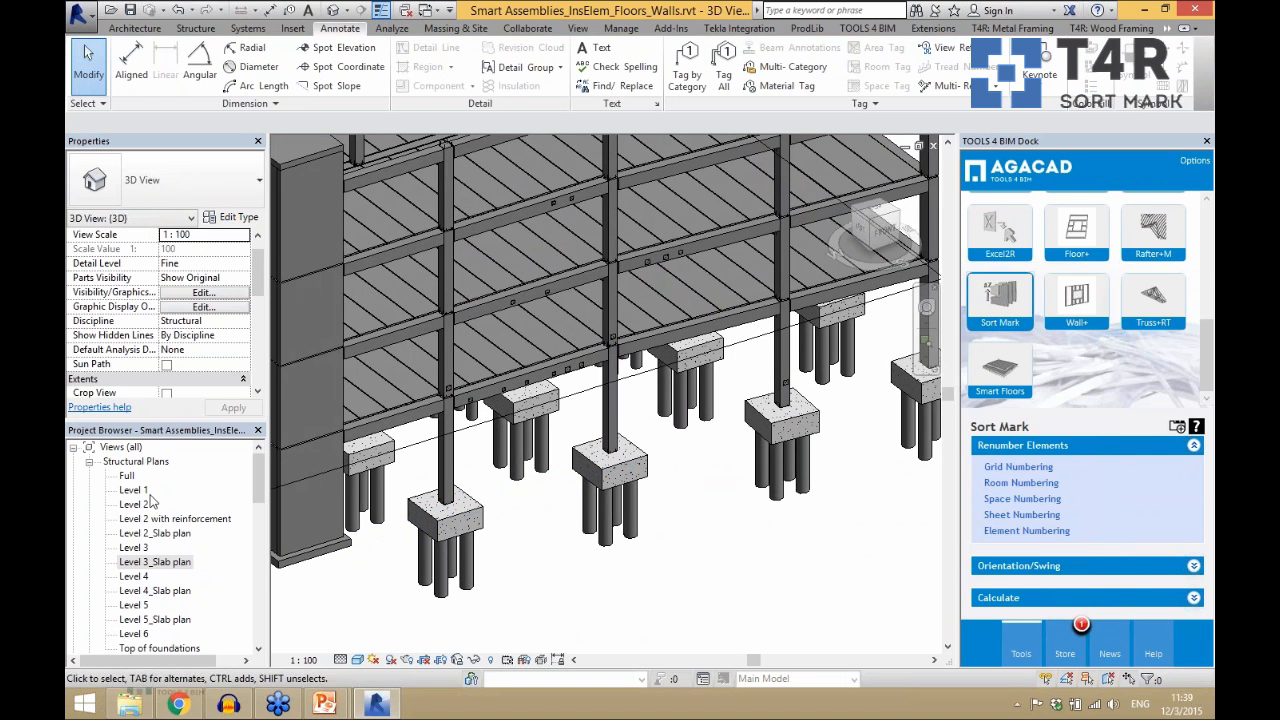
left_click(138, 505)
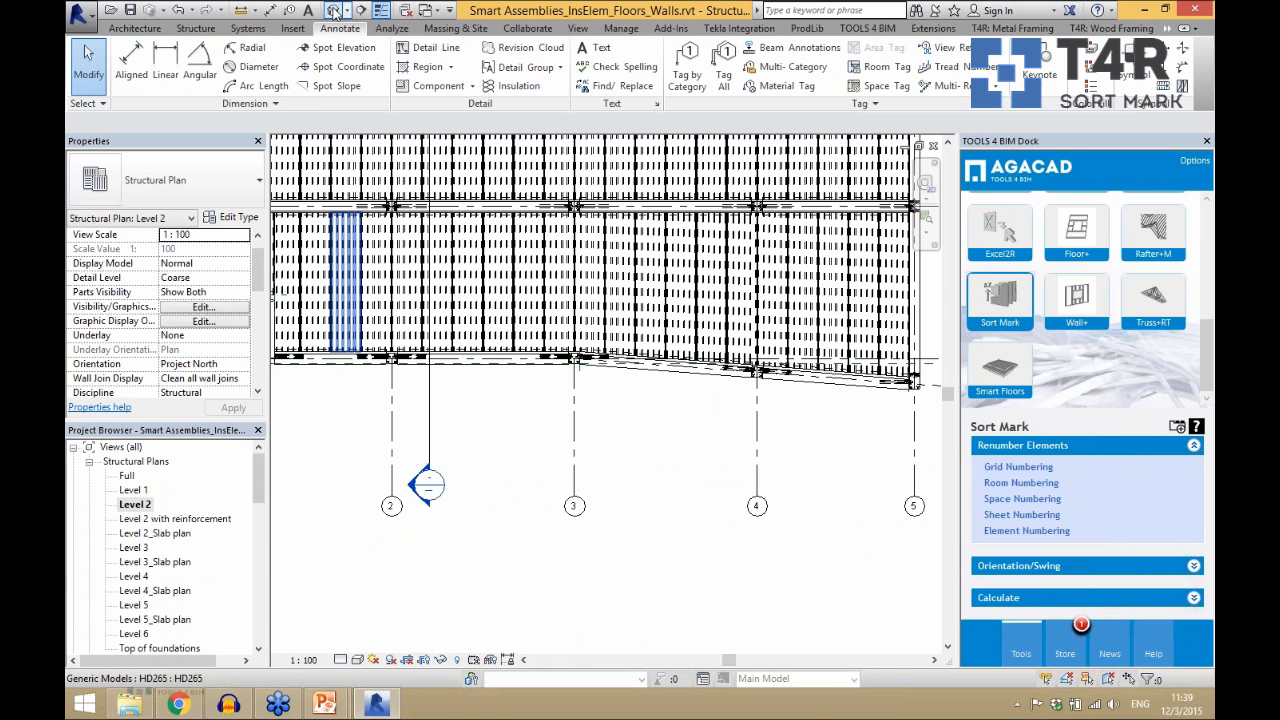
left_click(336, 11)
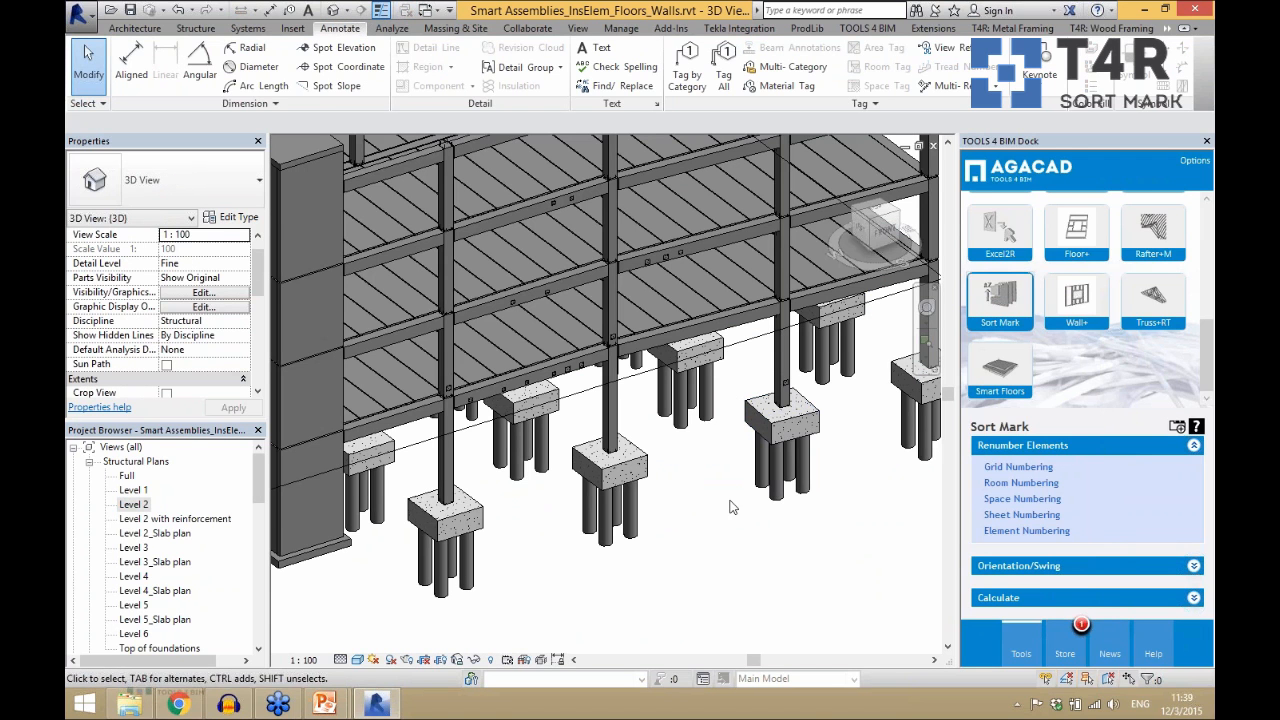
scroll(773, 411, "down", 5)
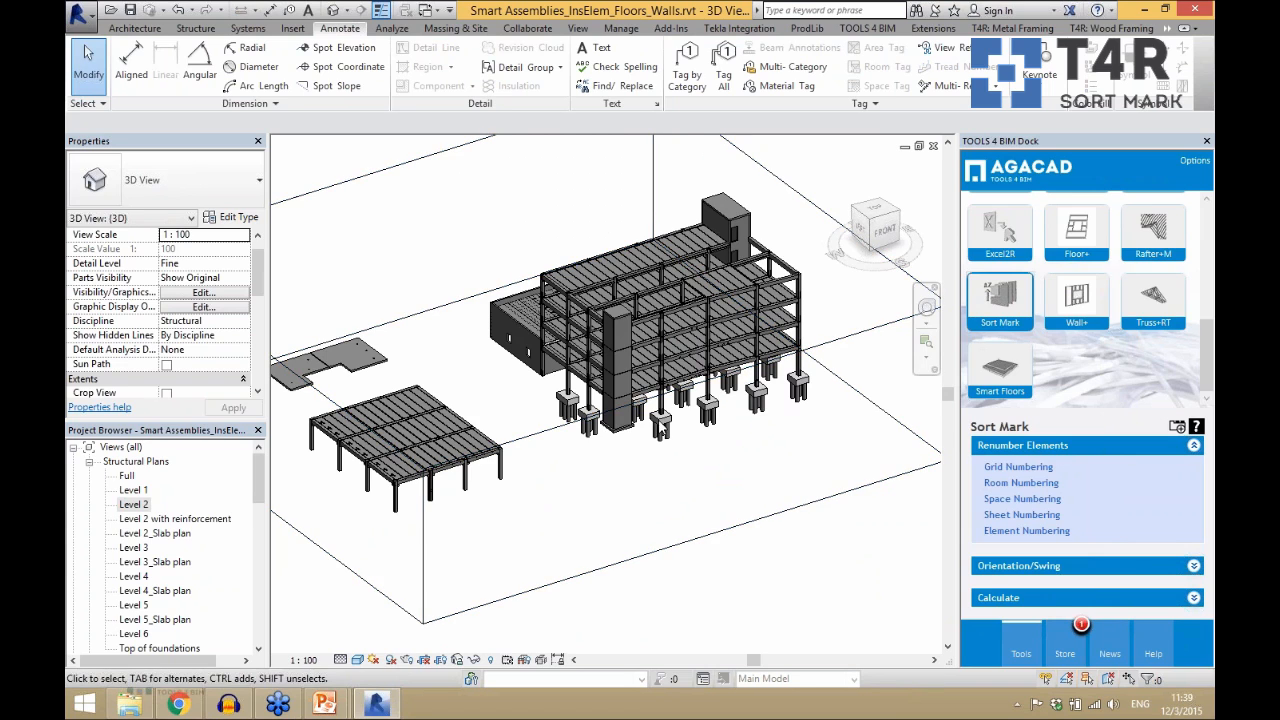
scroll(840, 437, "down", 1)
scroll(615, 285, "up", 2)
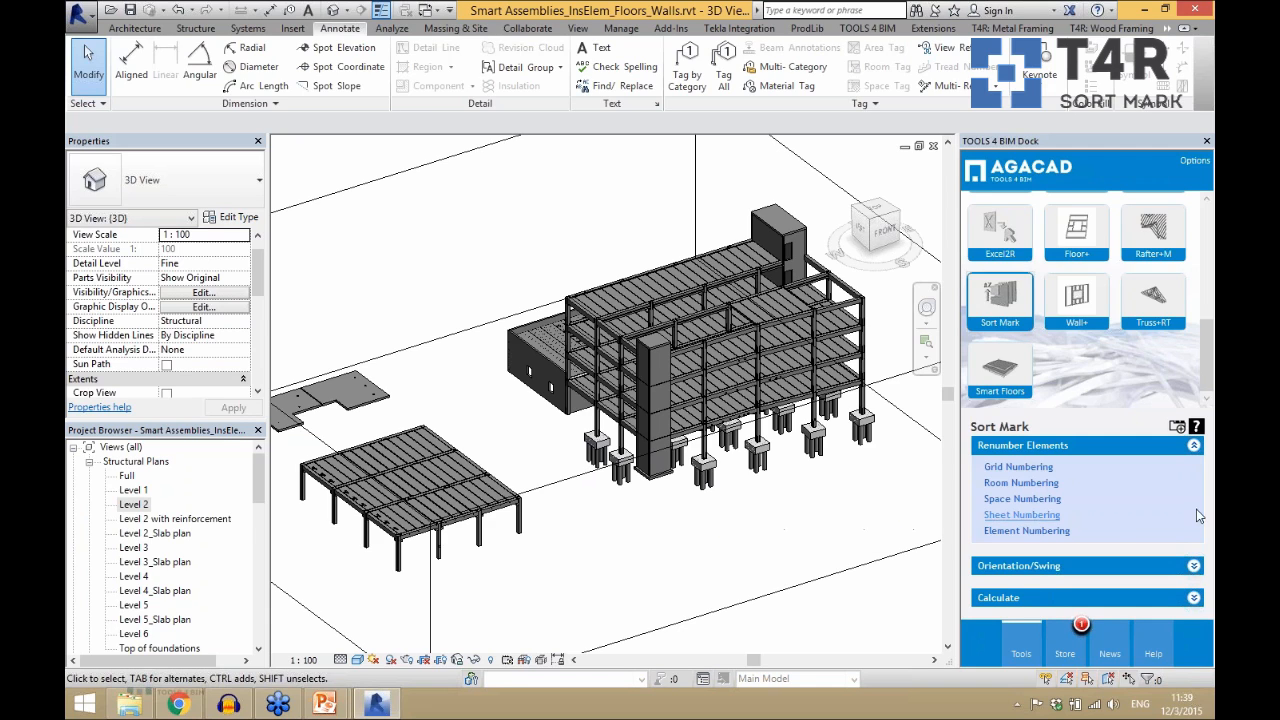
- Find the Smart Assemblies tool among the dock's tools and switch to it from Sort Mark
left_click_drag(1207, 374, 1207, 309)
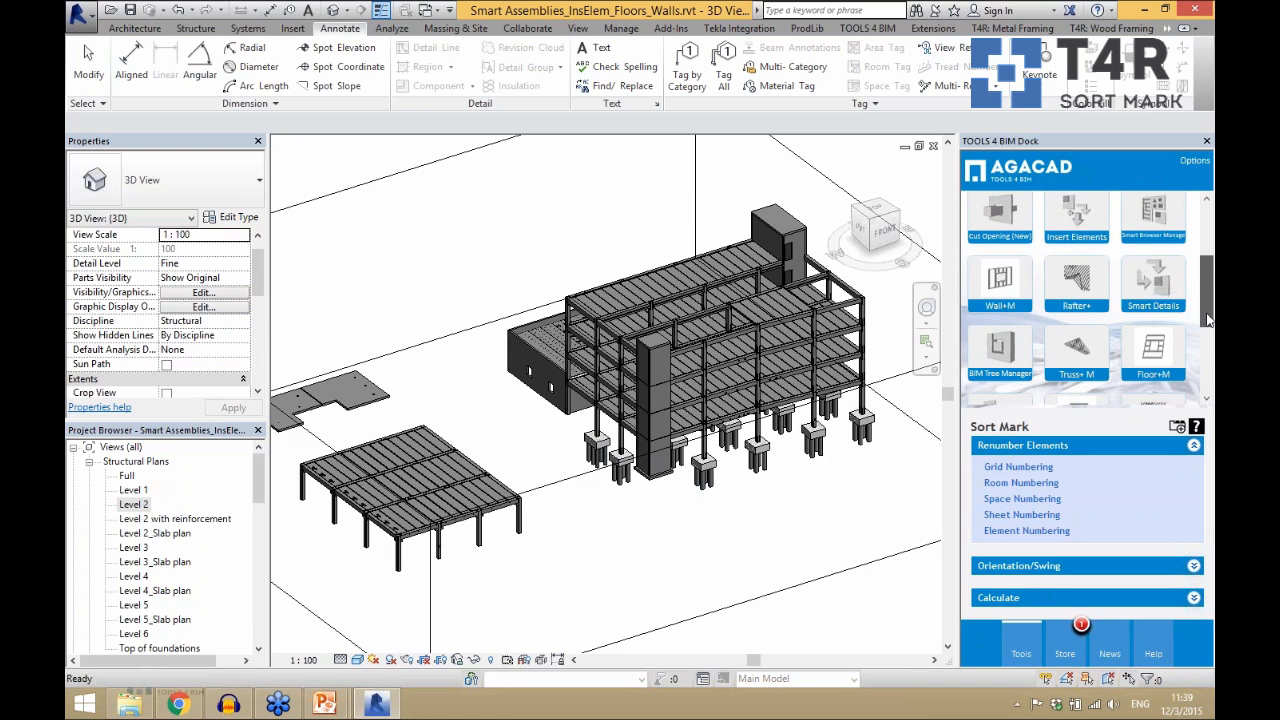
left_click_drag(1208, 318, 1208, 353)
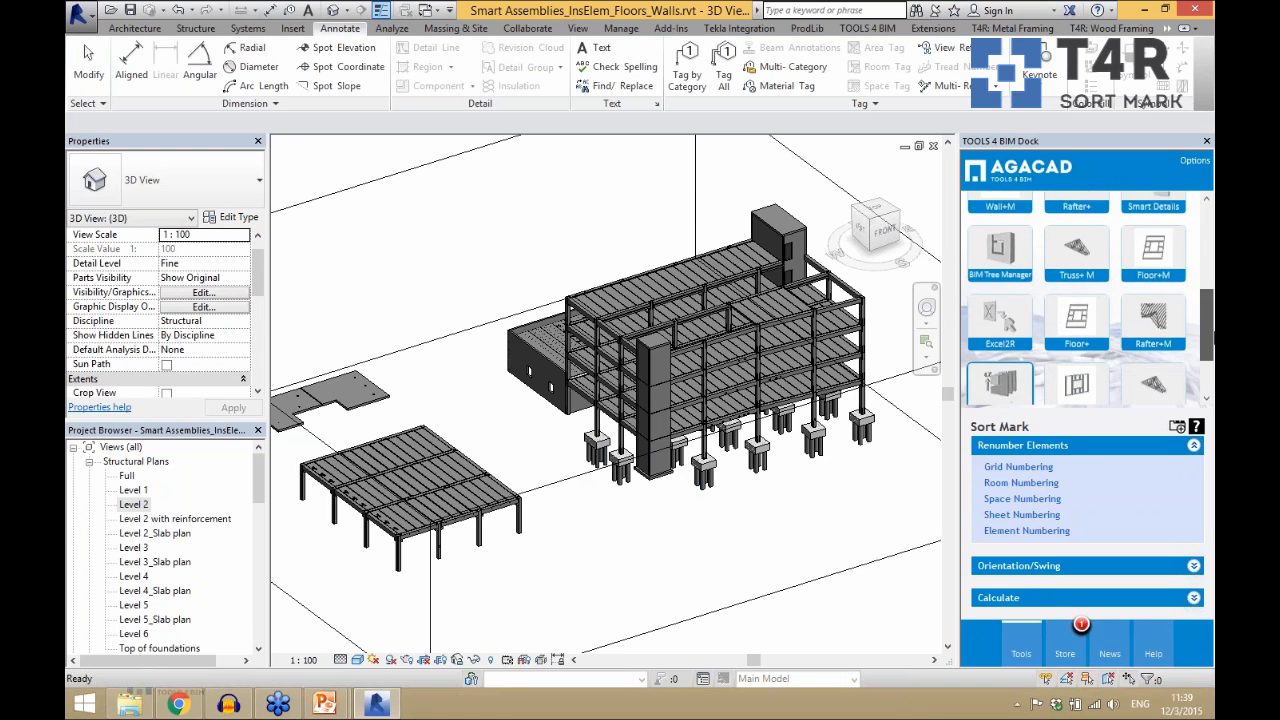
scroll(1078, 268, "up", 3)
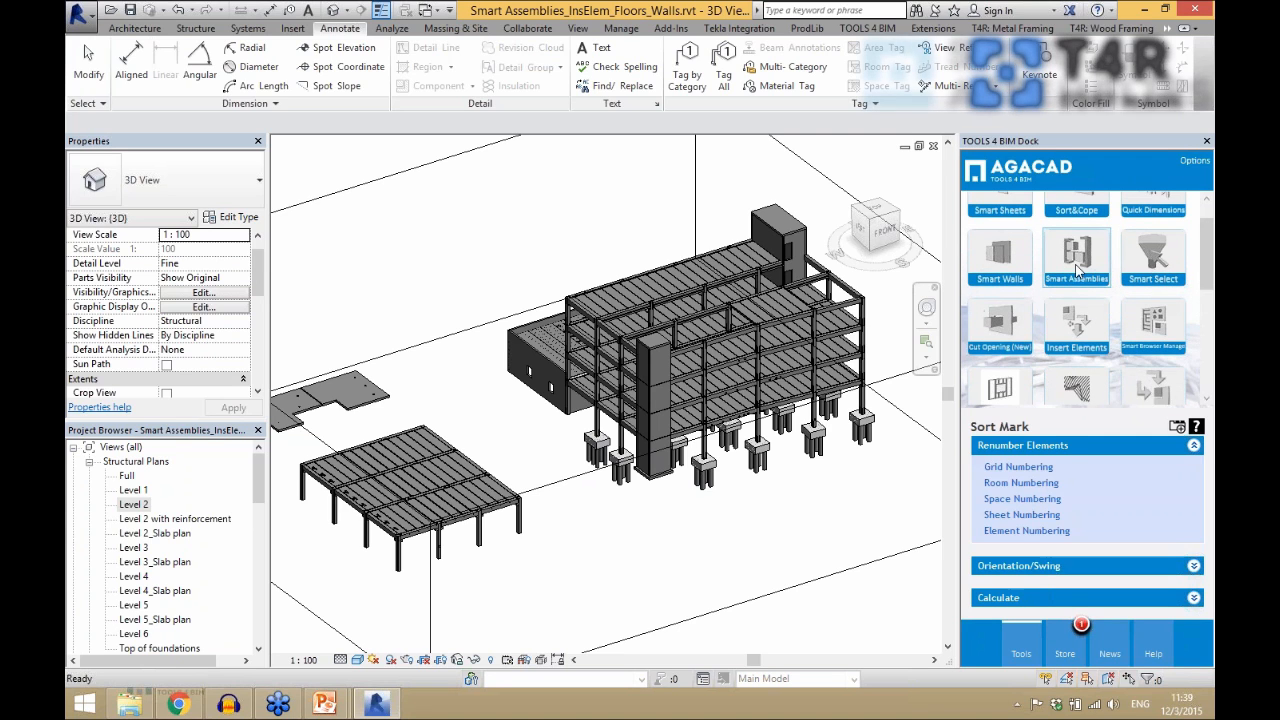
left_click(1078, 268)
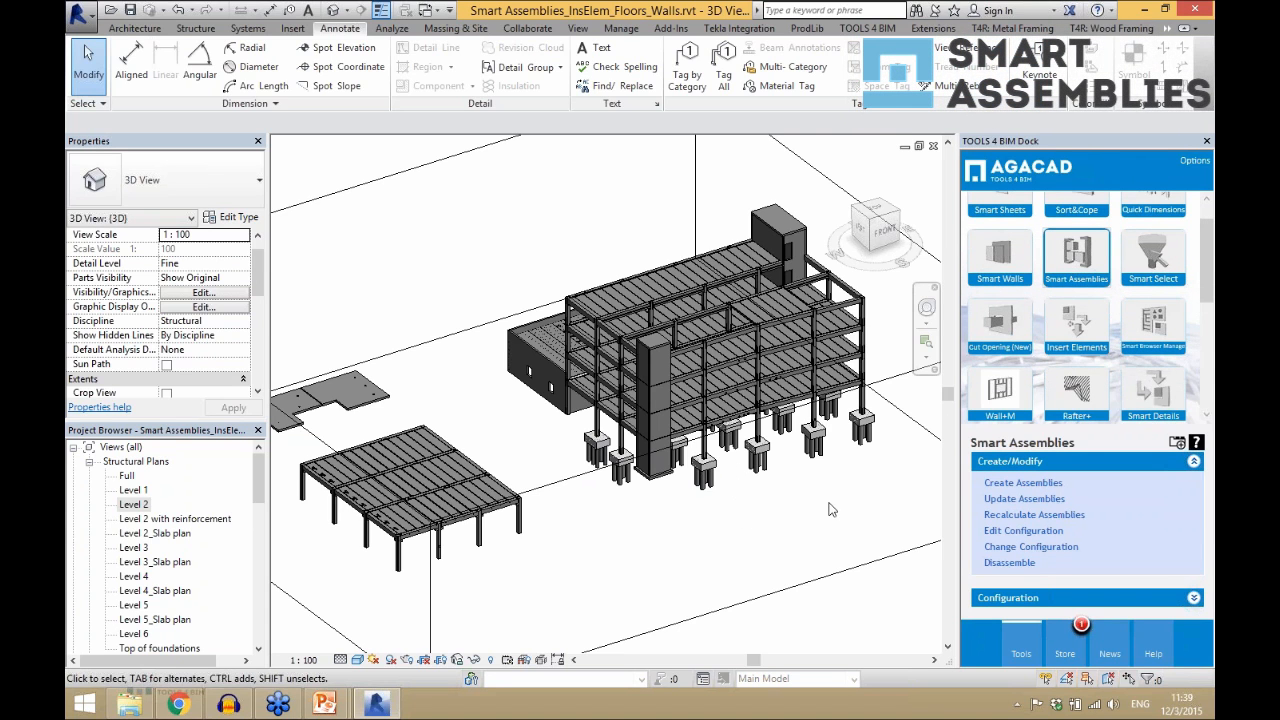
scroll(870, 490, "up", 4)
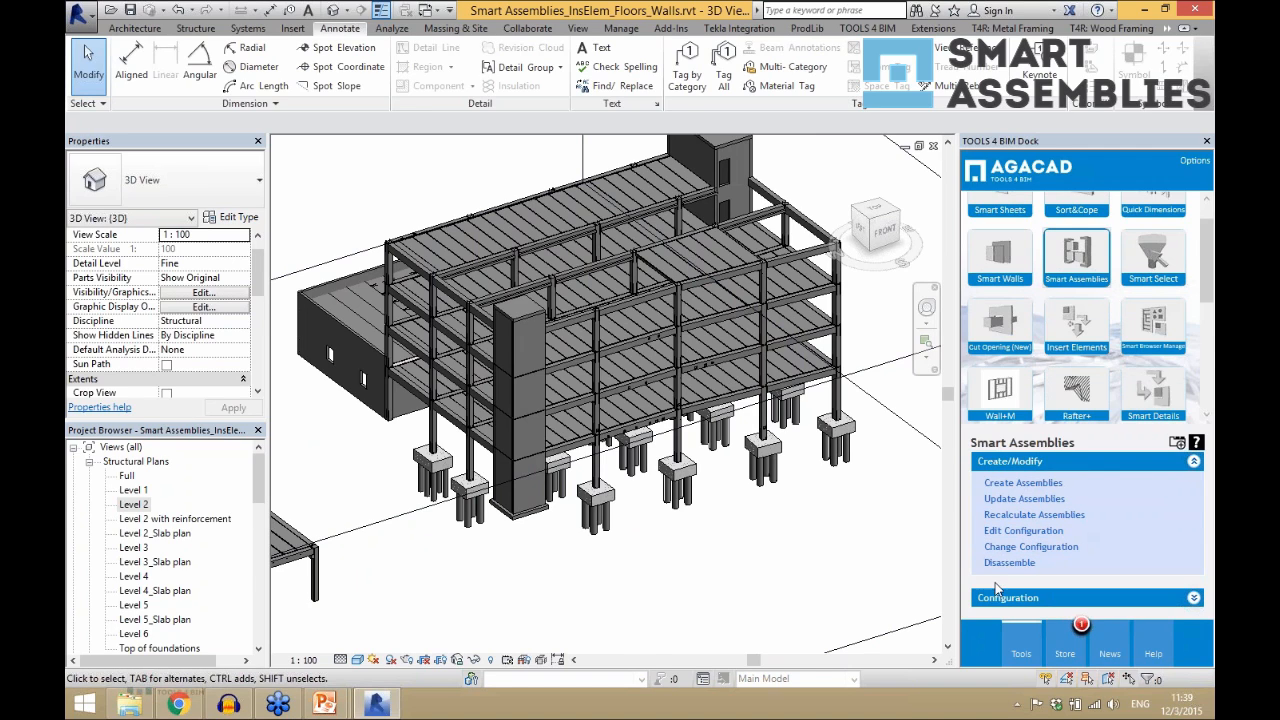
left_click(1005, 597)
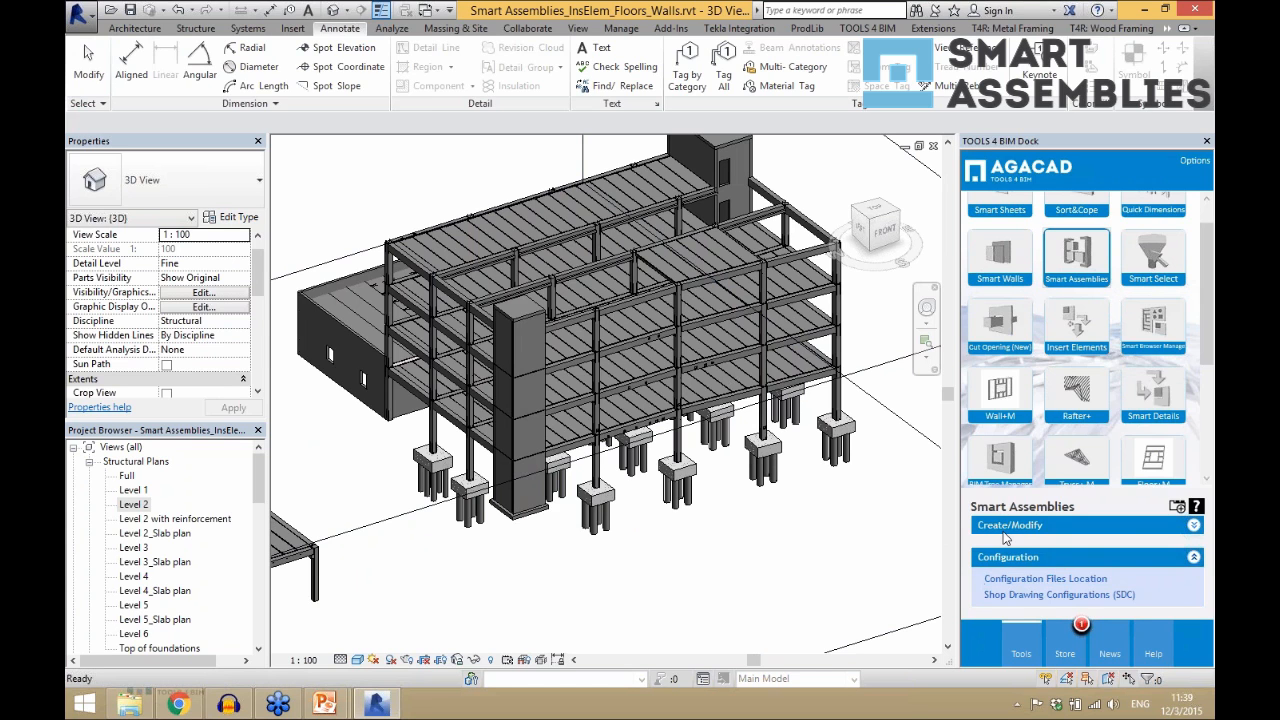
left_click(1005, 527)
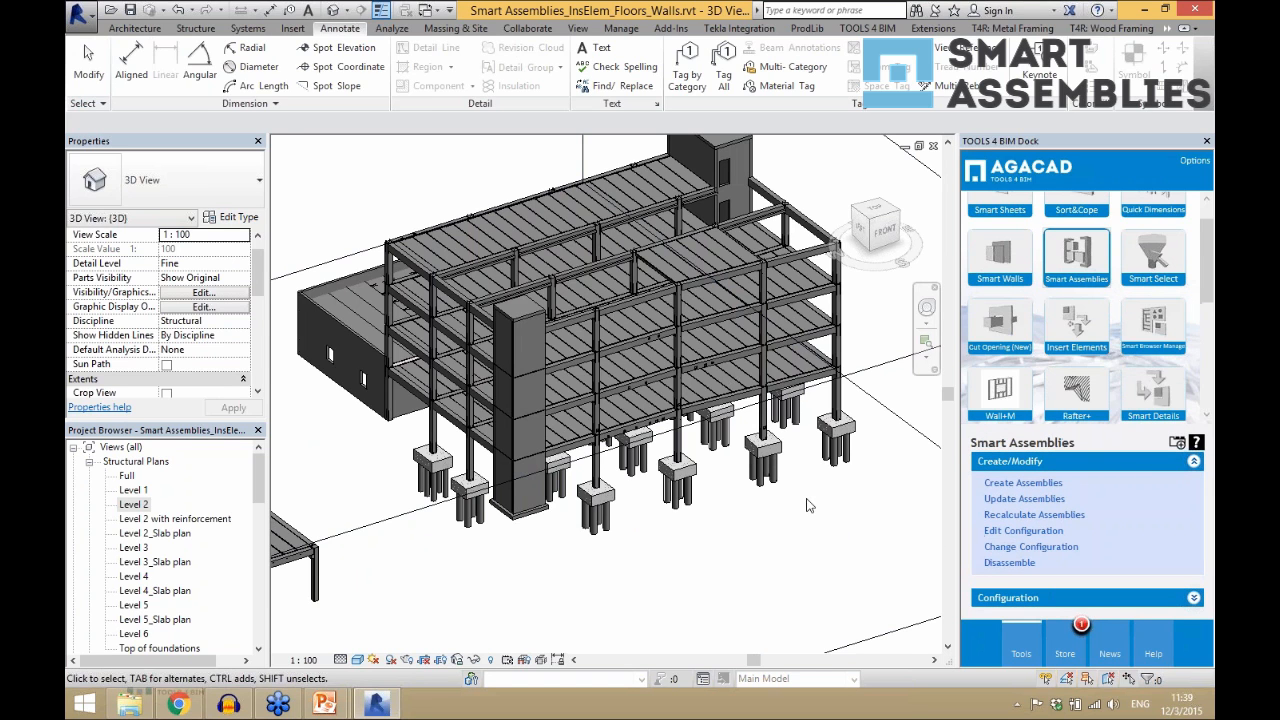
scroll(806, 495, "up", 1)
scroll(688, 497, "up", 3)
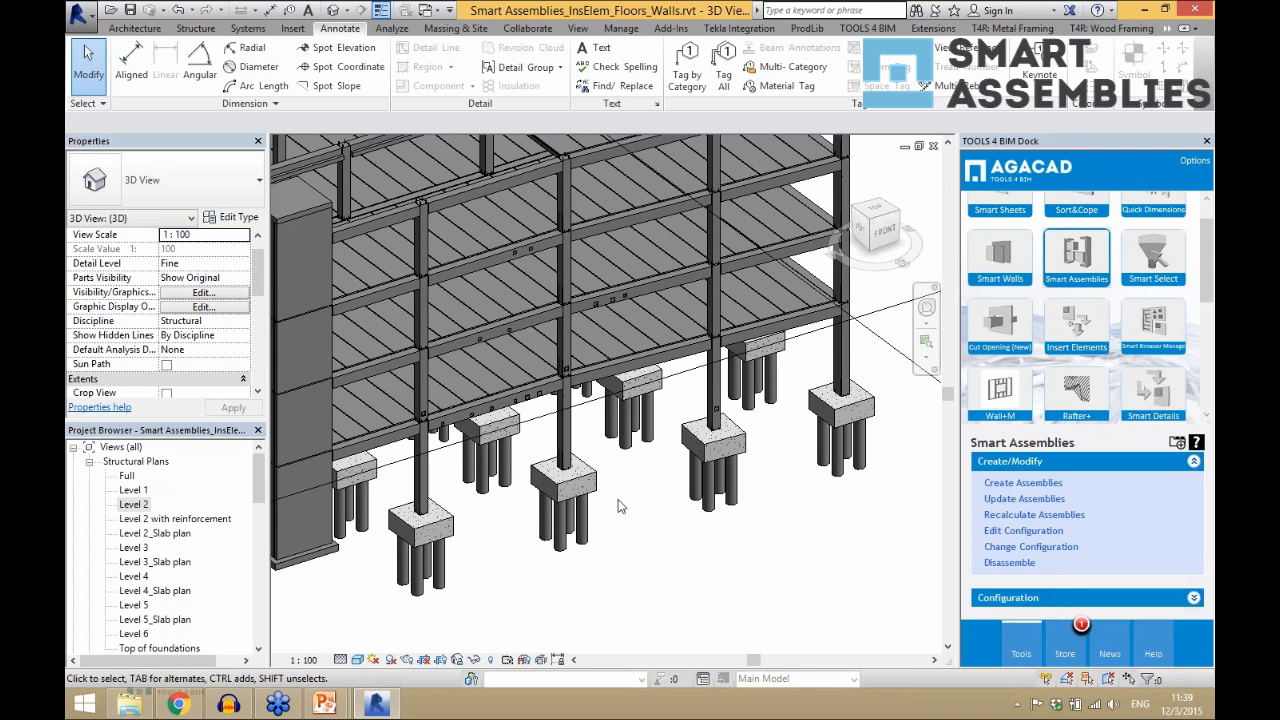
- Check where the Smart Assemblies configuration files are stored and close the location settings without changes
left_click(996, 598)
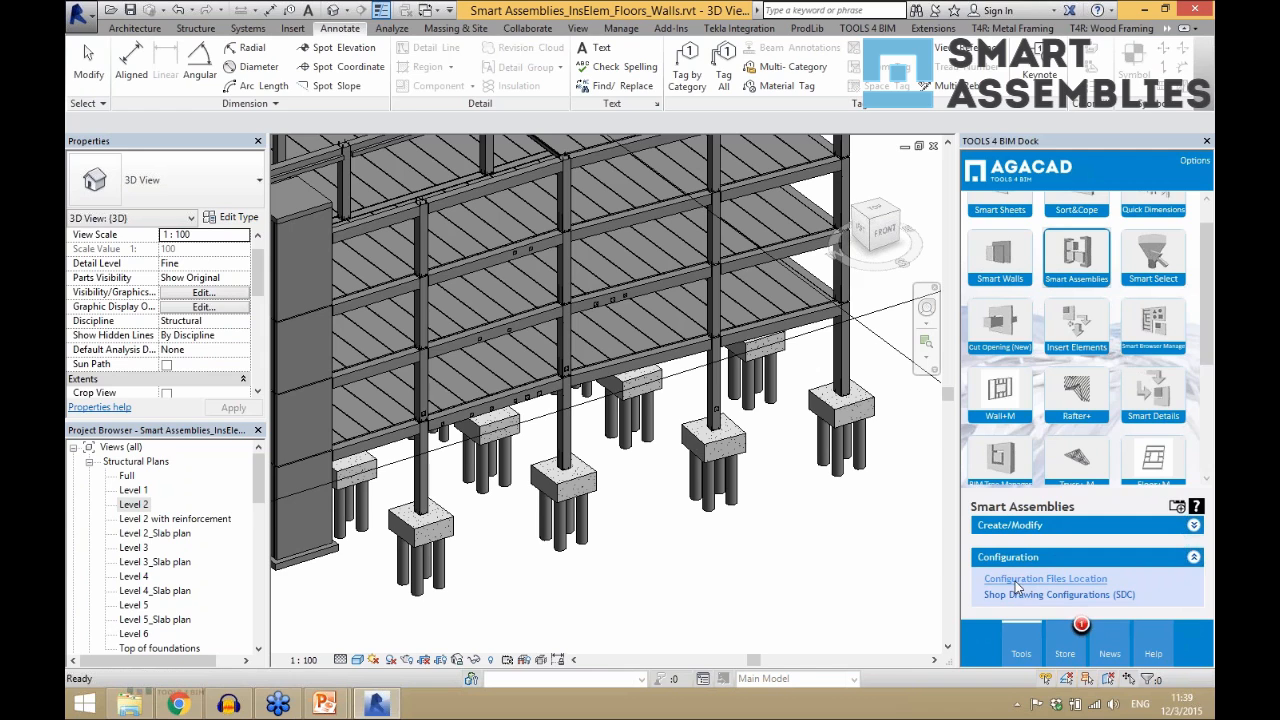
left_click(1015, 588)
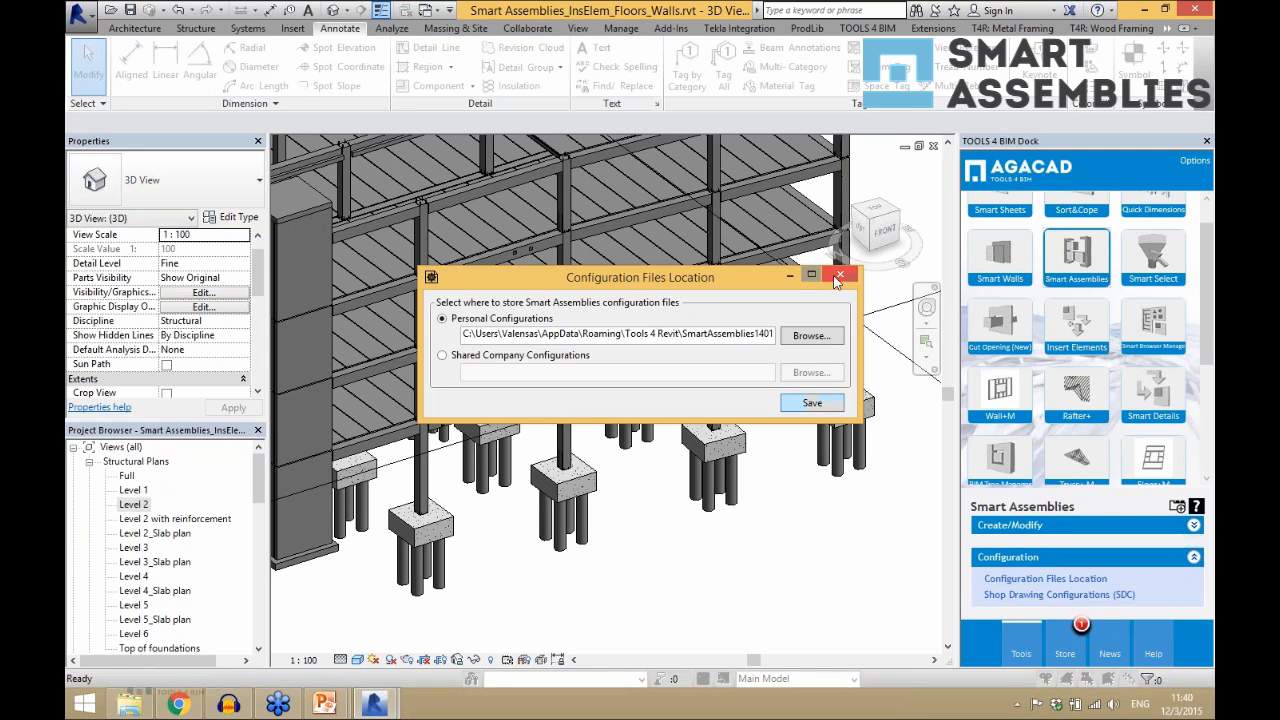
left_click(838, 276)
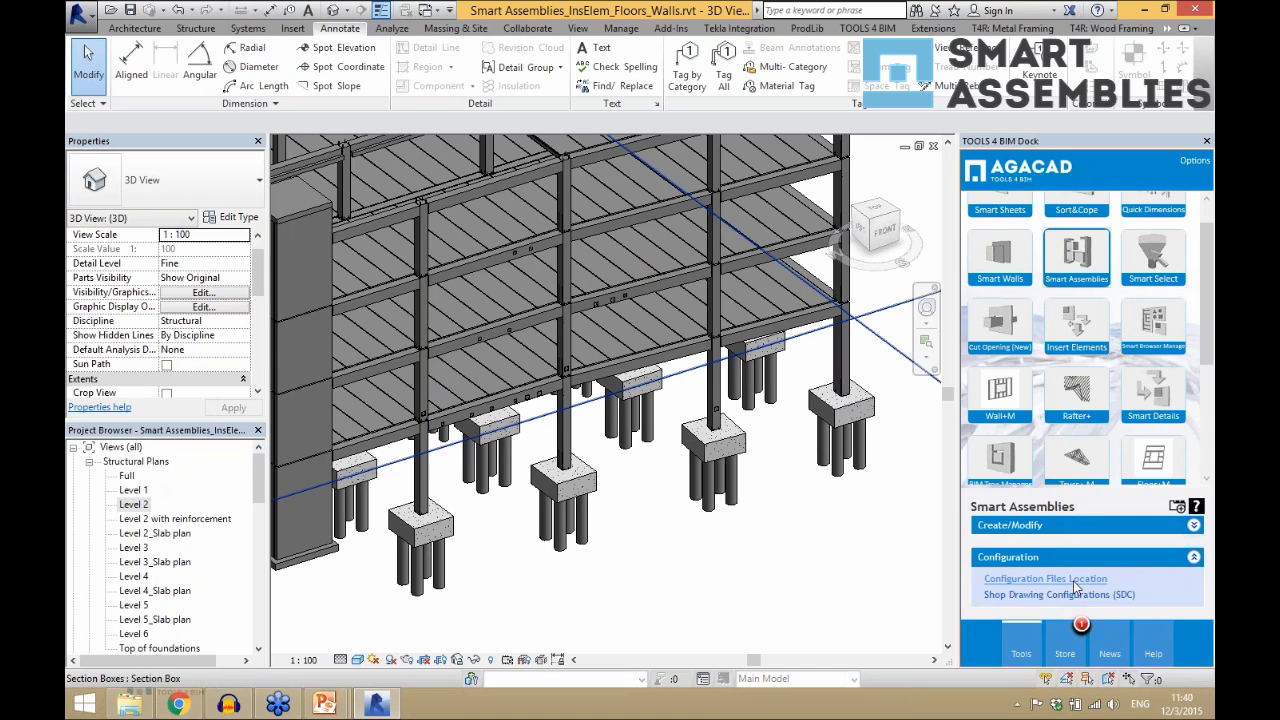
scroll(628, 480, "down", 1)
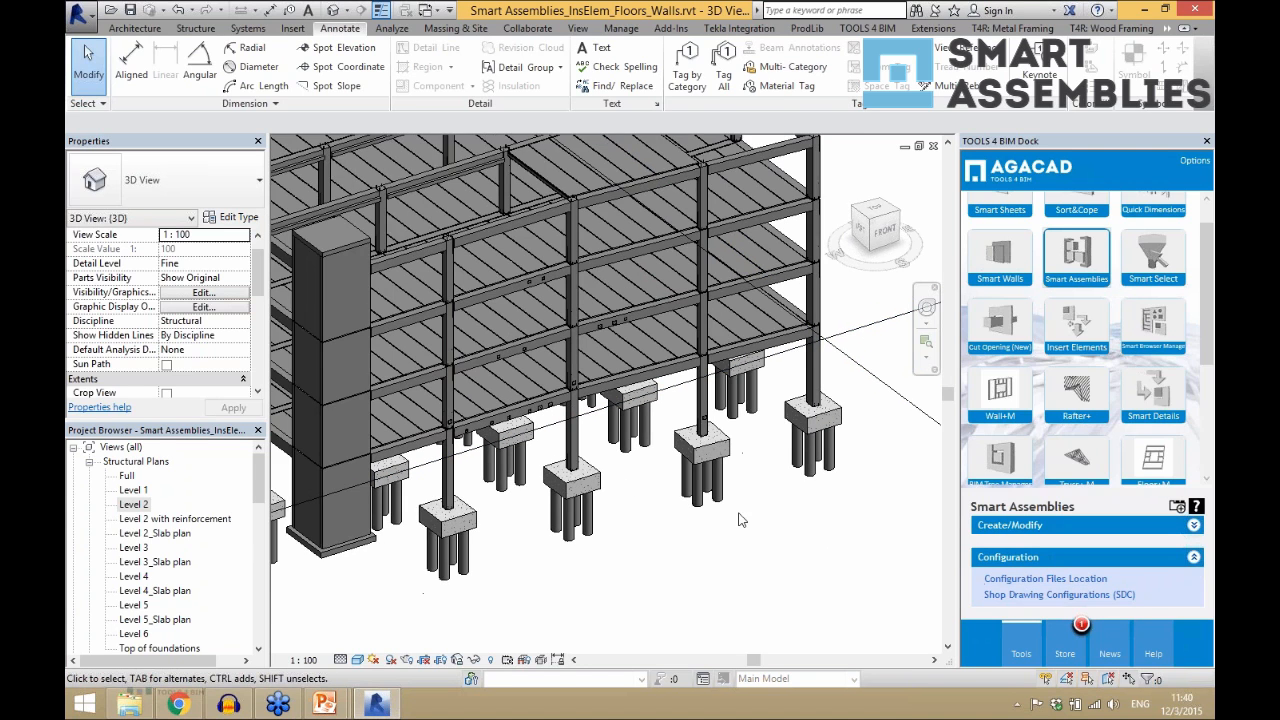
scroll(785, 521, "up", 1)
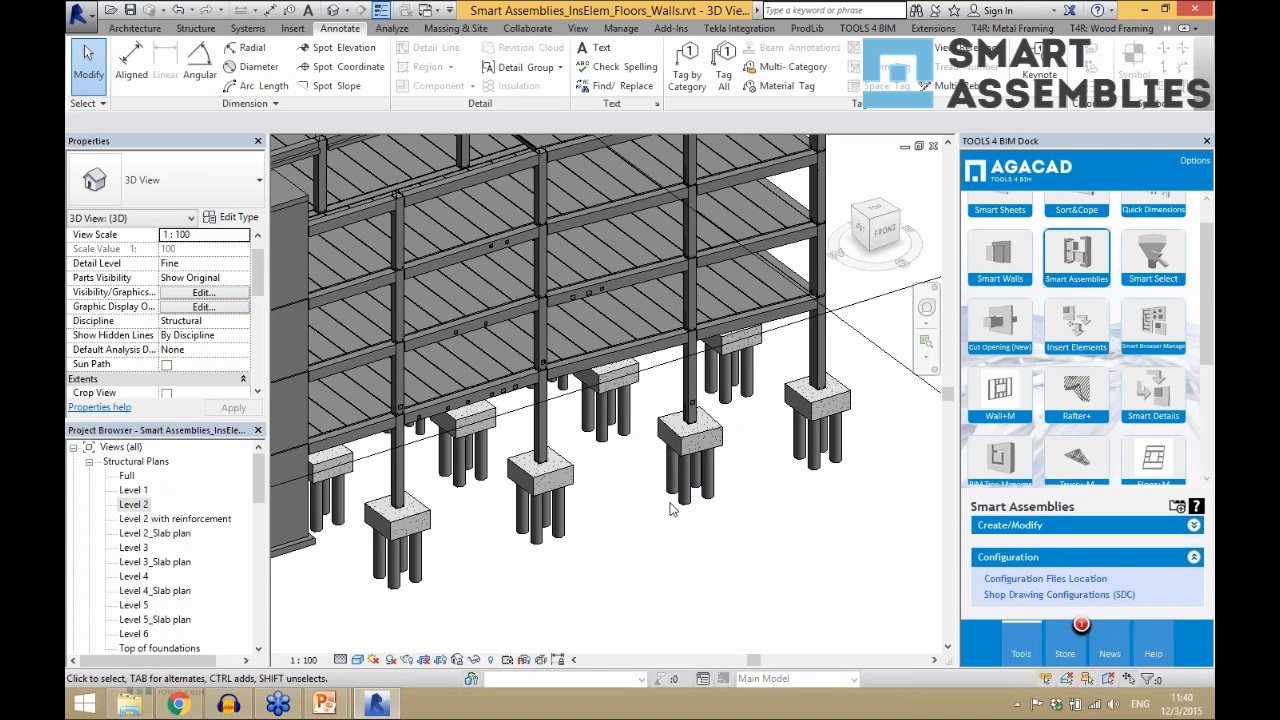
- Open the Column_formwork shop drawing configuration and review the Elevation Front row's view type, name and view template choices
left_click(1009, 596)
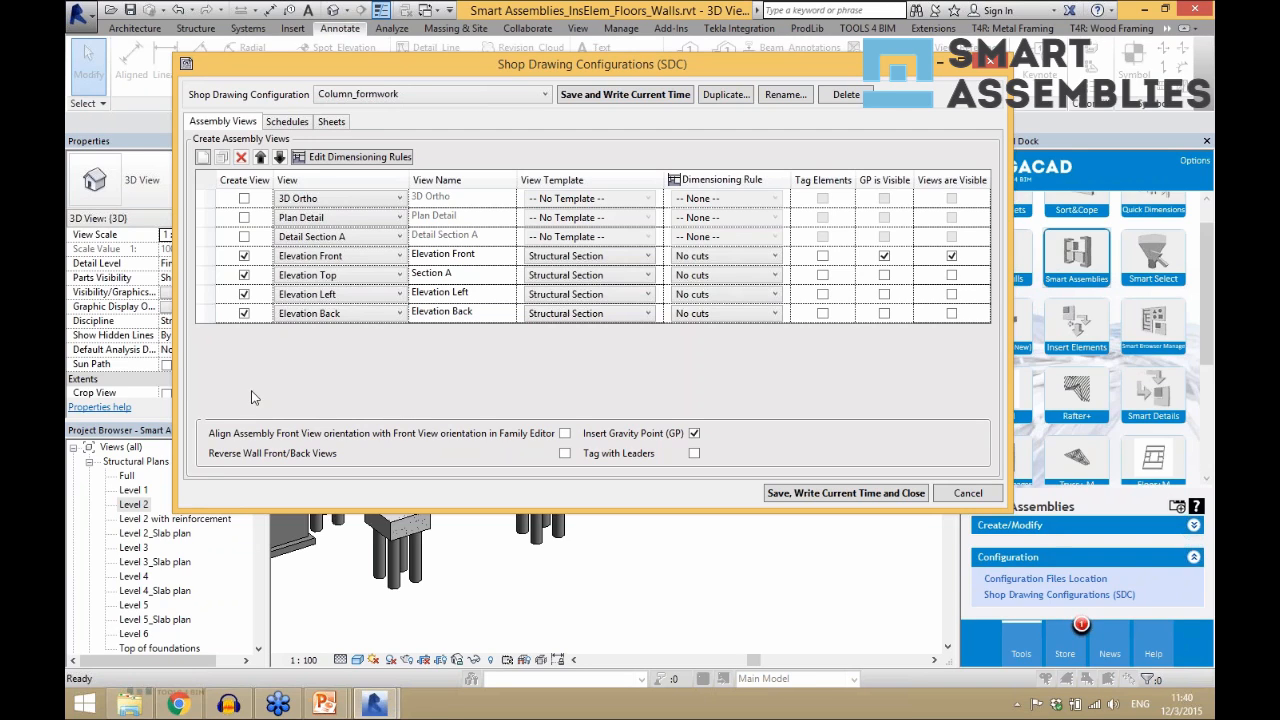
left_click(348, 259)
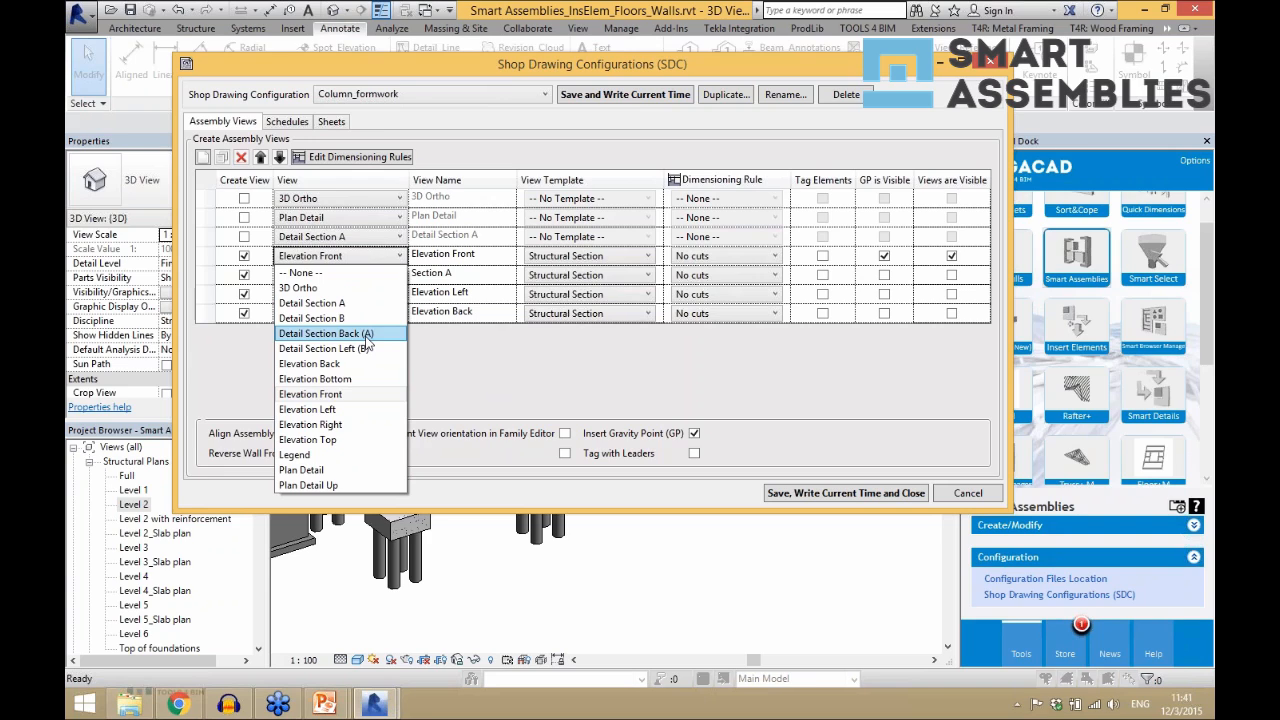
left_click(433, 353)
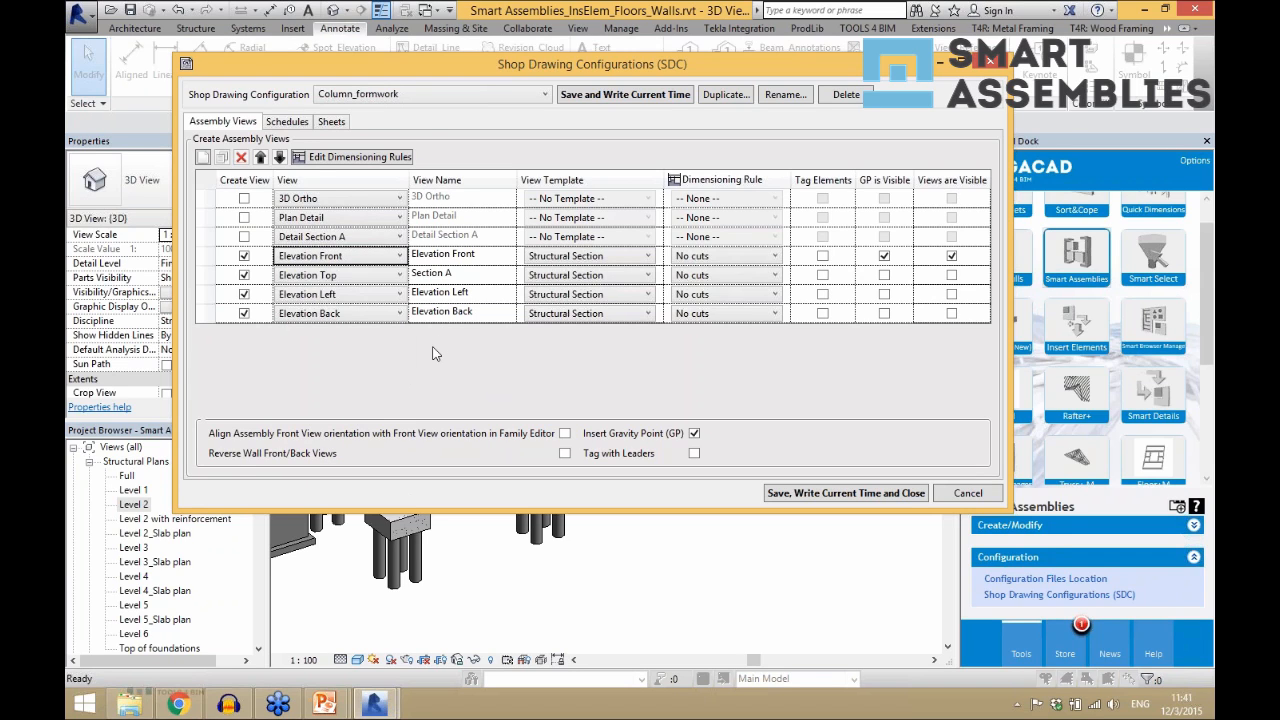
left_click(423, 261)
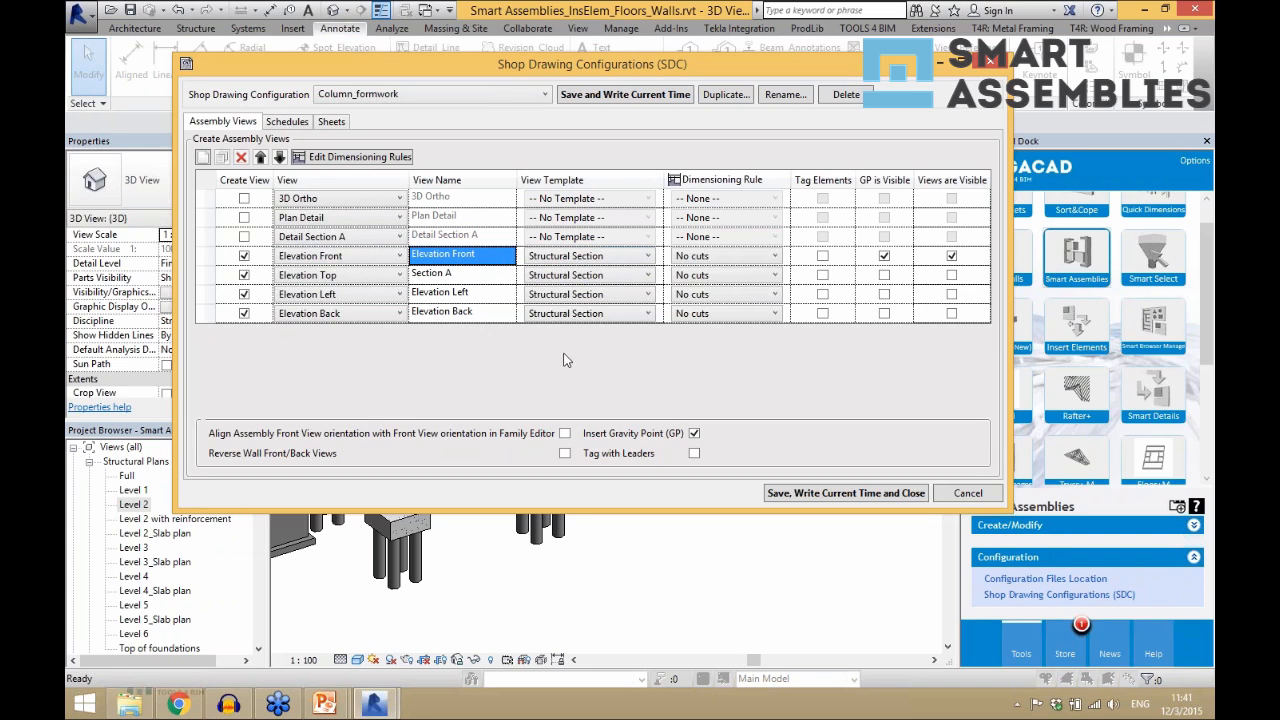
left_click(604, 258)
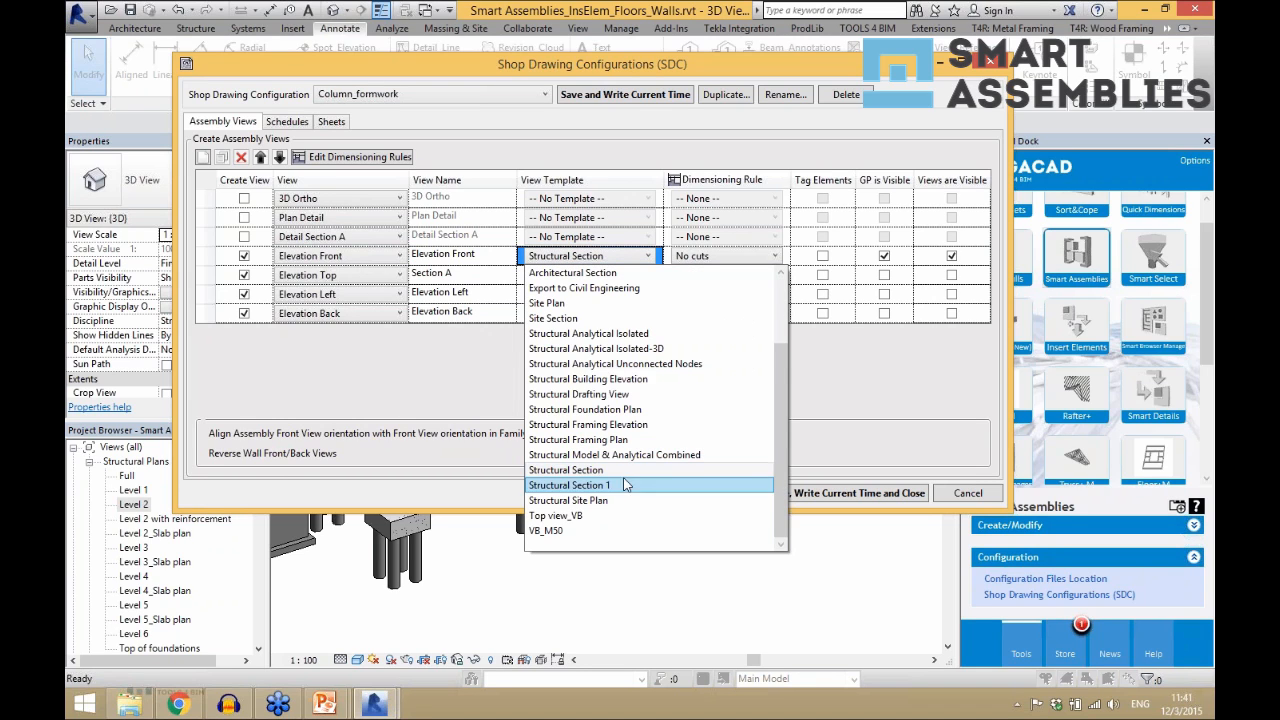
left_click(487, 378)
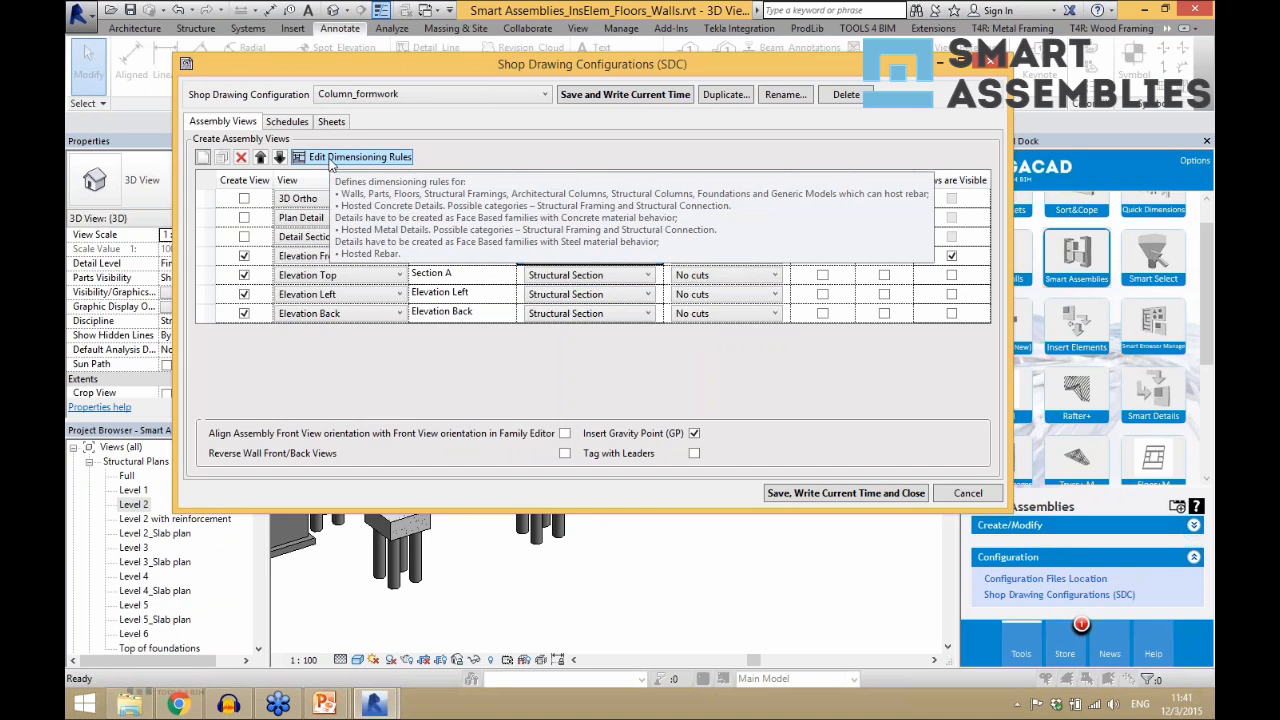
- Open the dimensioning rules for editing and review the available rules, keeping Only big cuts selected
left_click(330, 160)
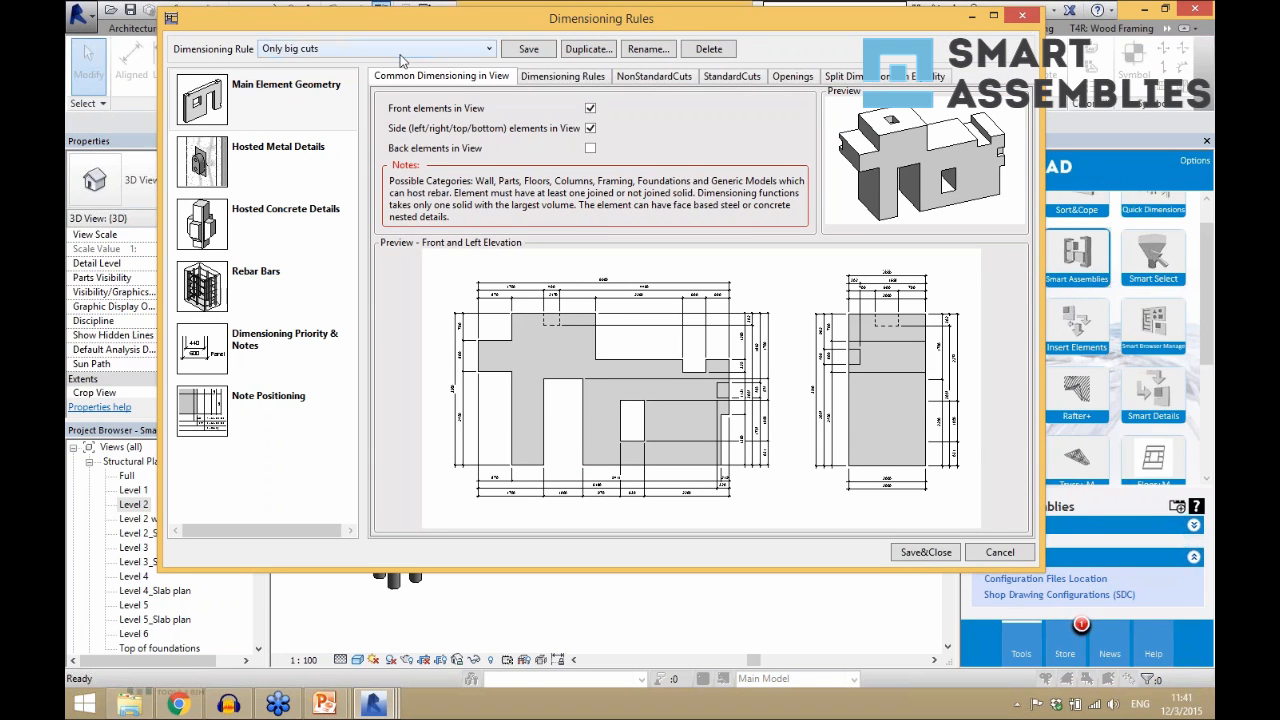
left_click(434, 52)
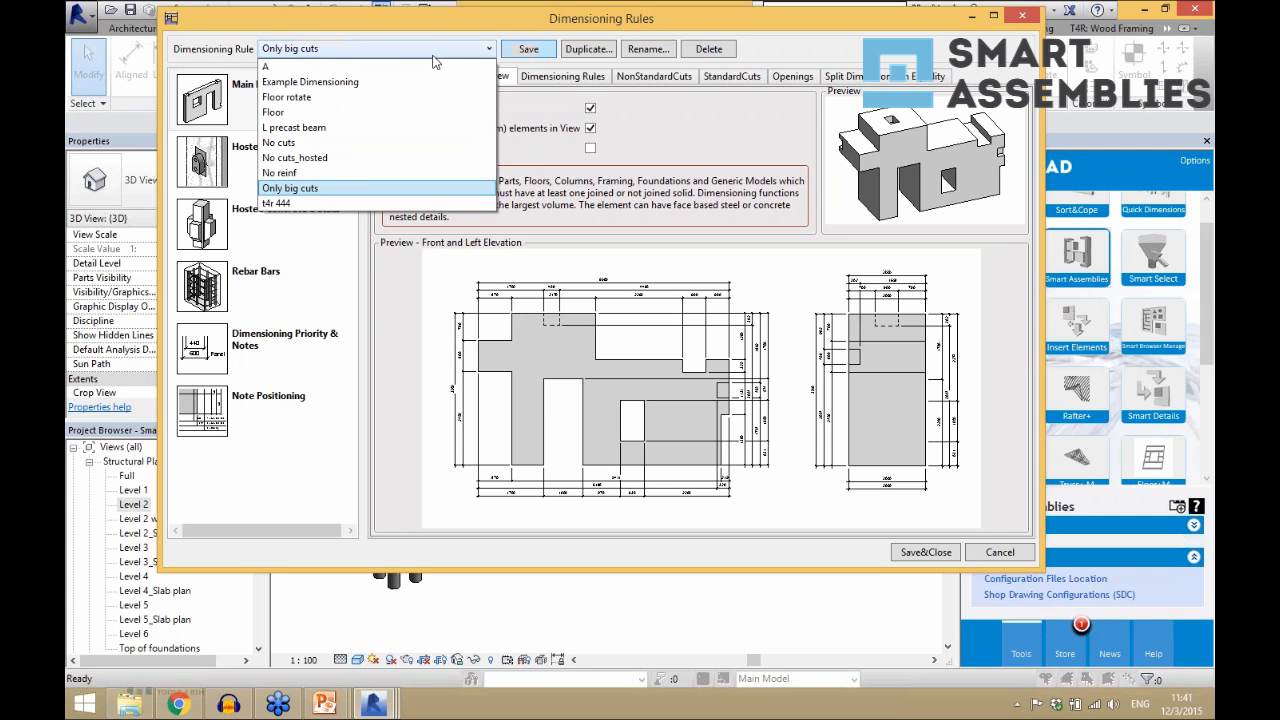
left_click(528, 170)
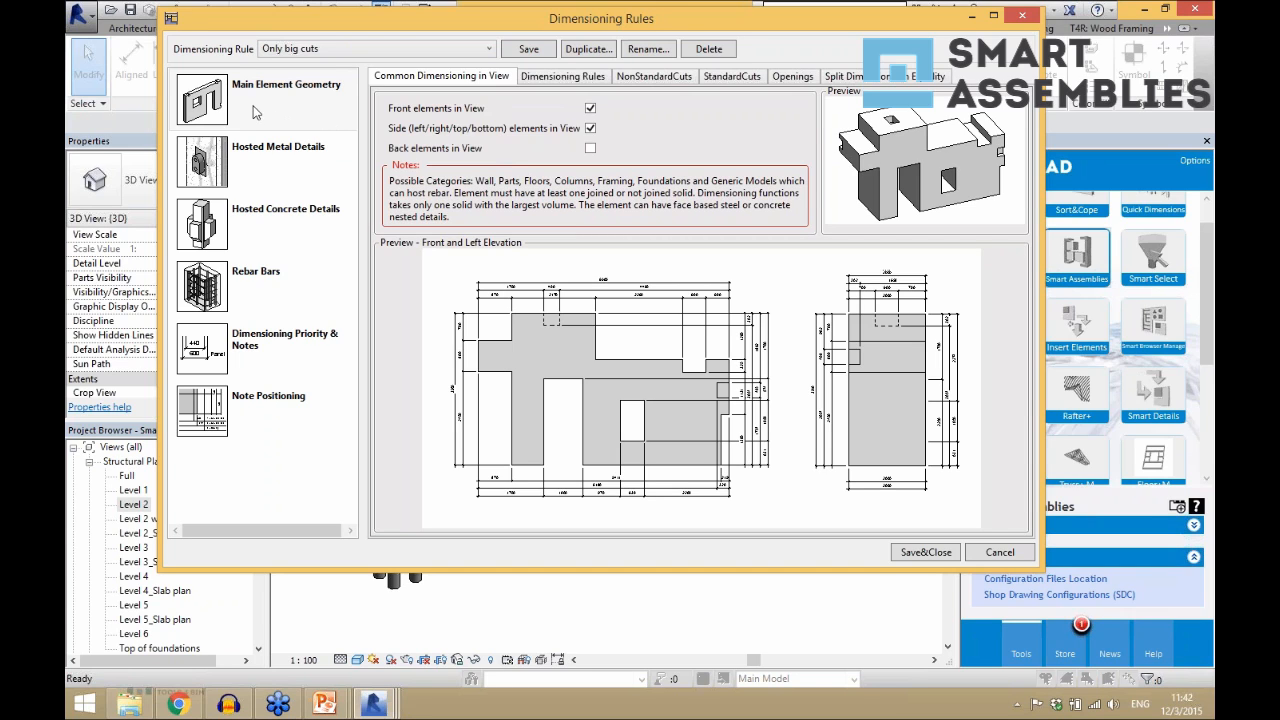
- Set both the common and total dimension types of the Only big cuts rule's main element geometry to Arrow - 2.5mm Arial
left_click(564, 78)
left_click(614, 108)
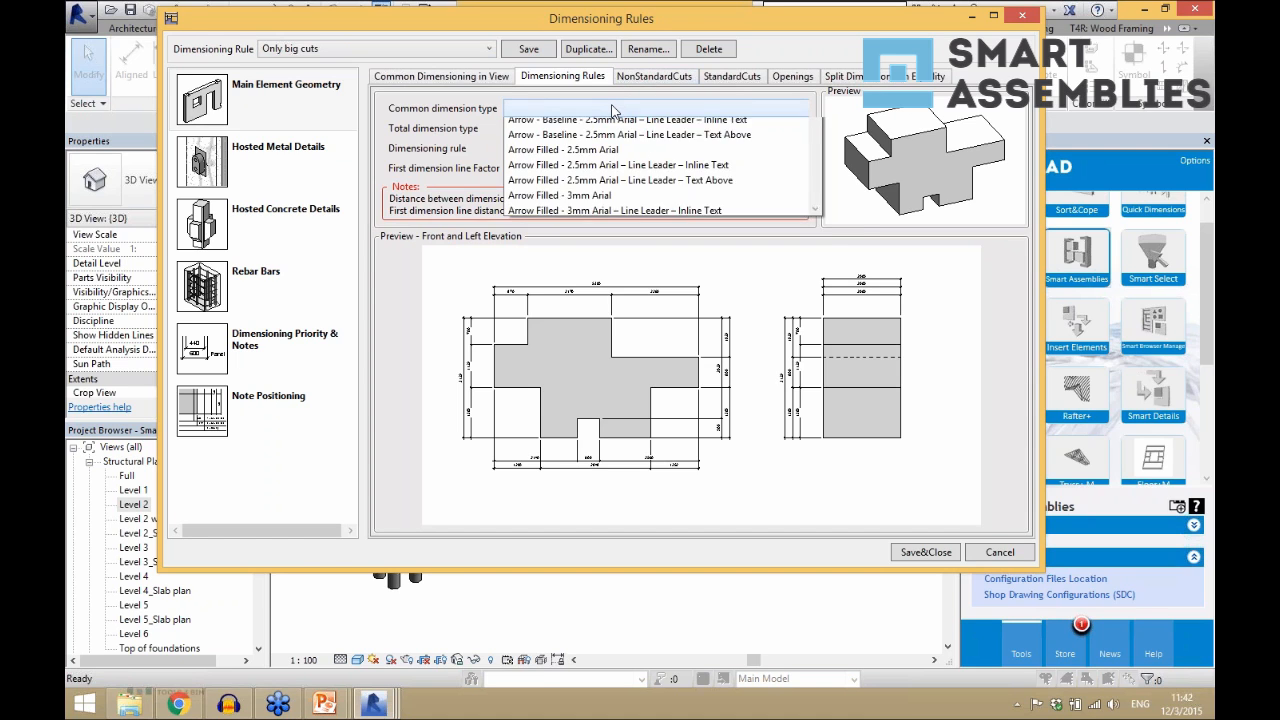
left_click(614, 187)
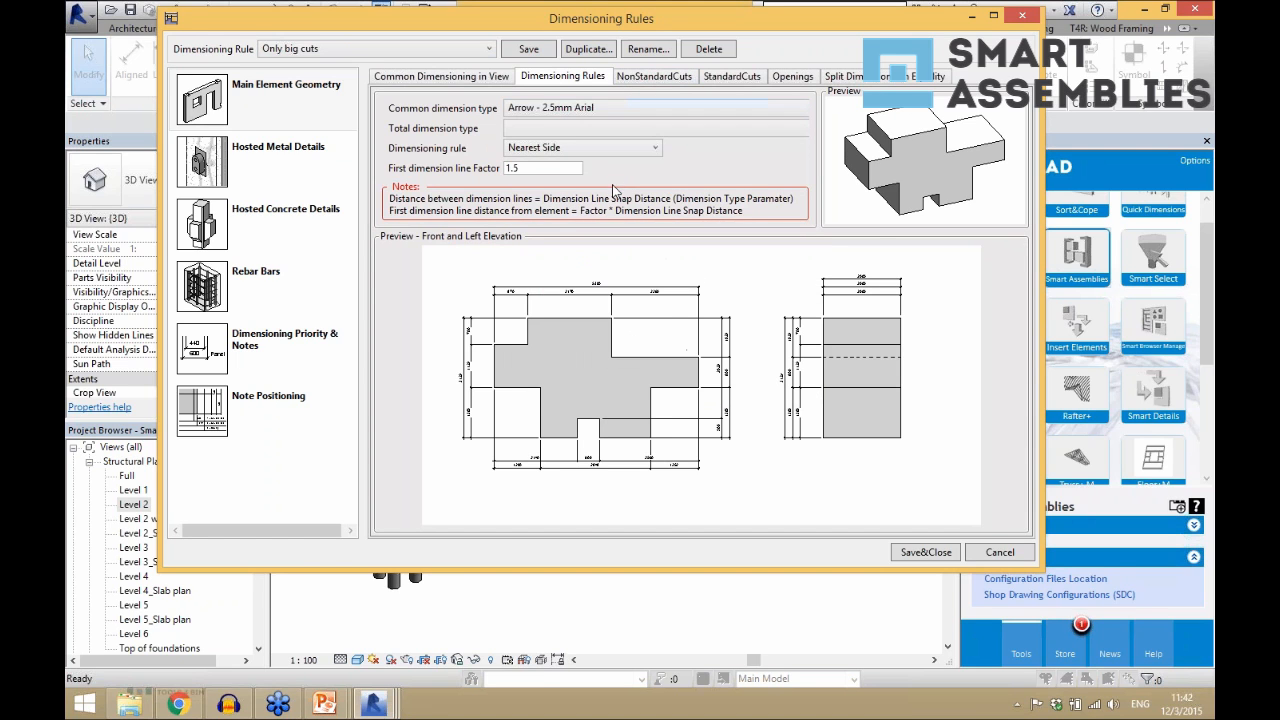
left_click(566, 131)
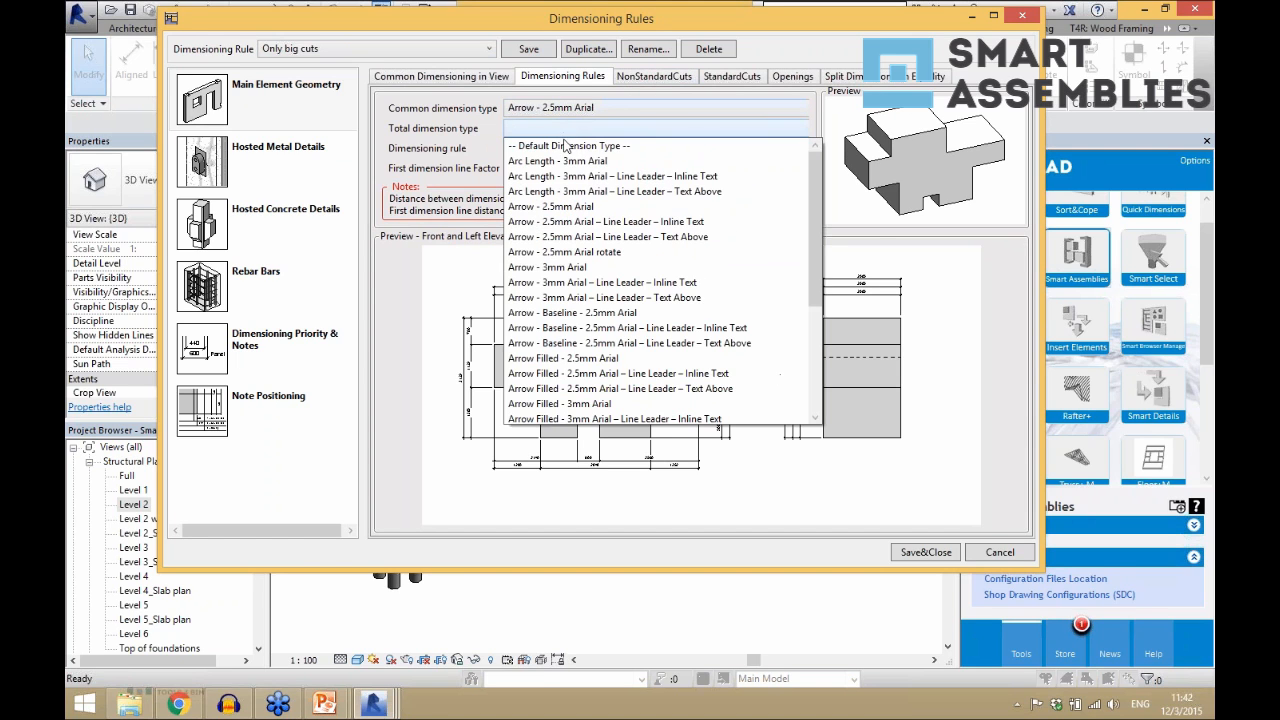
left_click(583, 208)
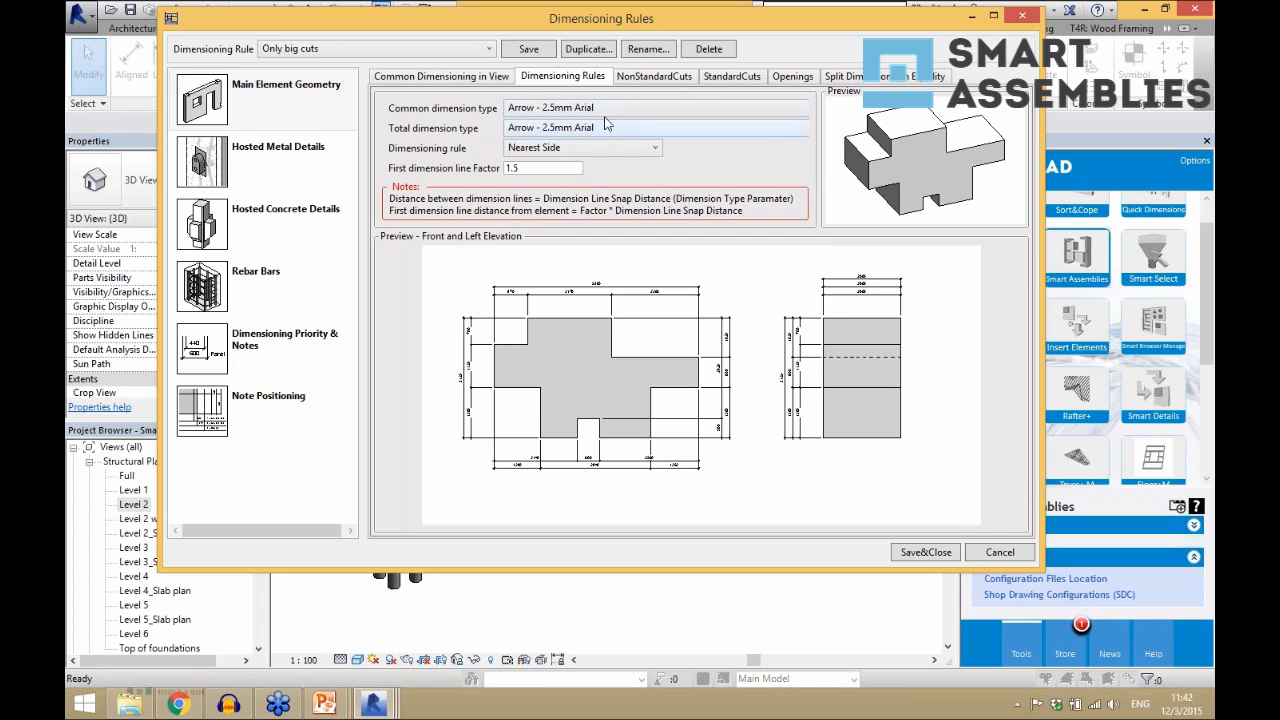
- Review the main element settings for non-standard cuts, standard cuts, openings and equal-segment splitting, trying standard cuts without joining them to non-standard dimension lines
left_click(655, 79)
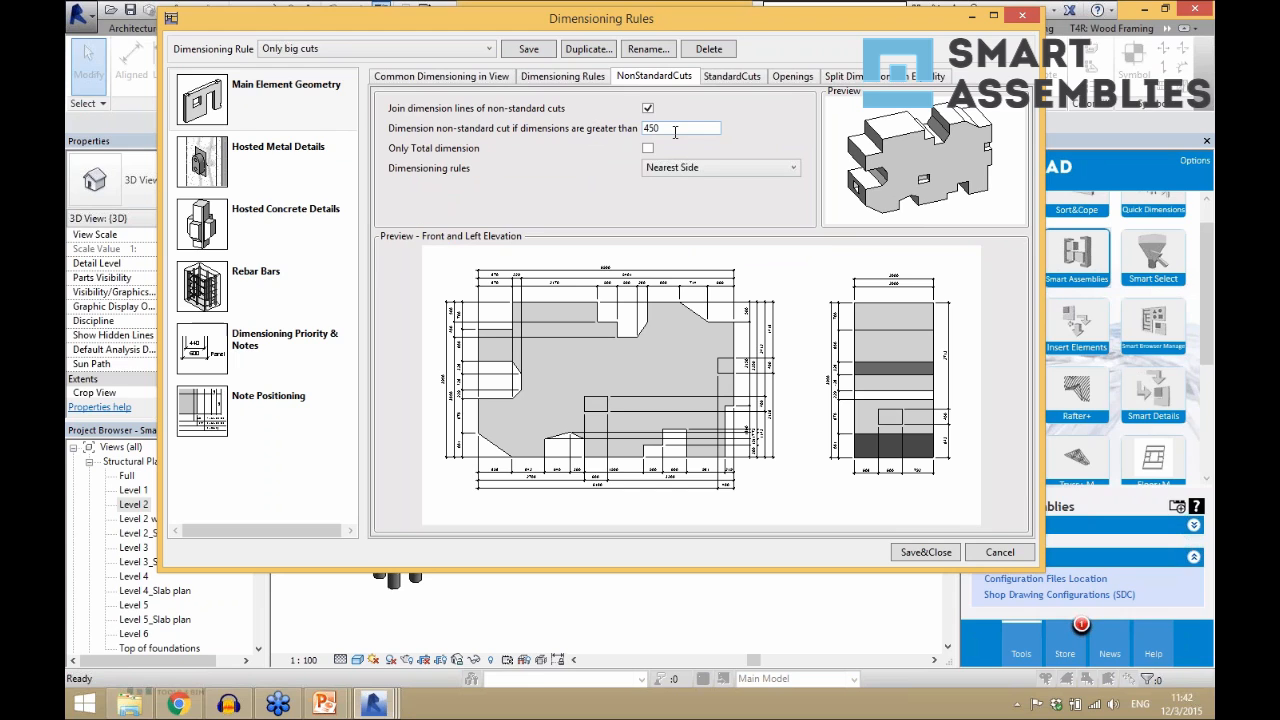
left_click(731, 78)
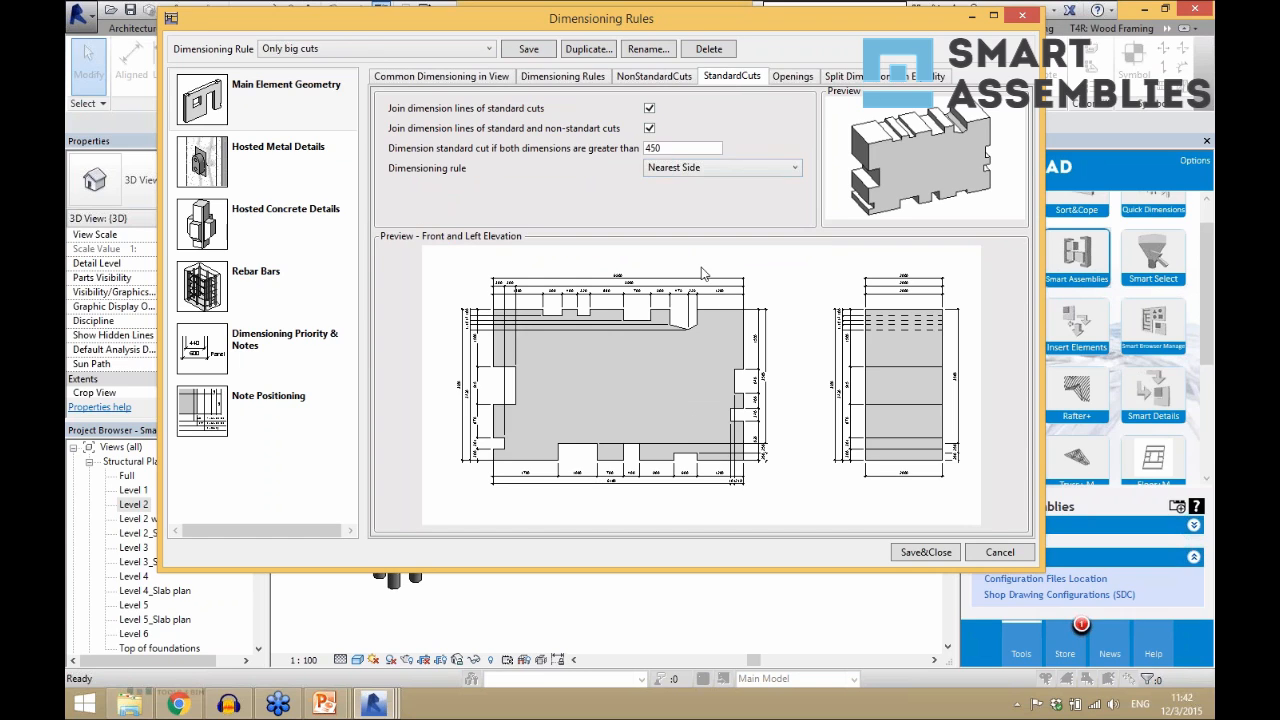
left_click(649, 128)
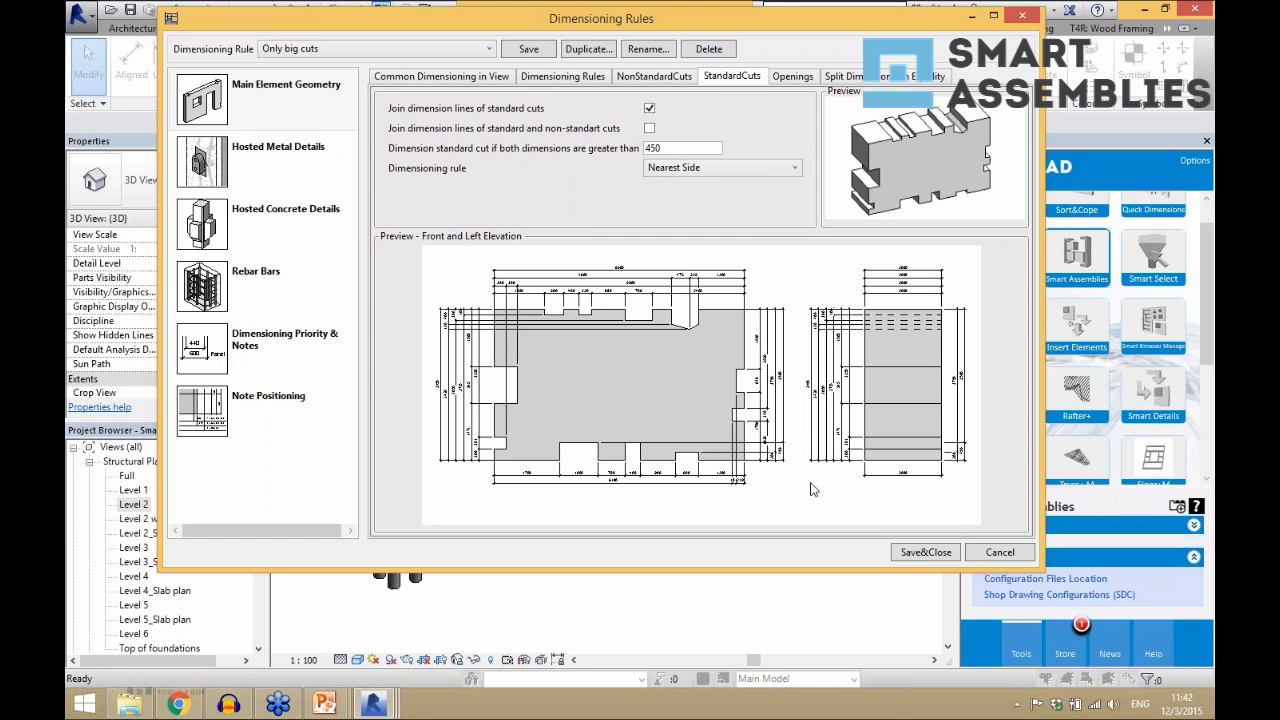
left_click(649, 128)
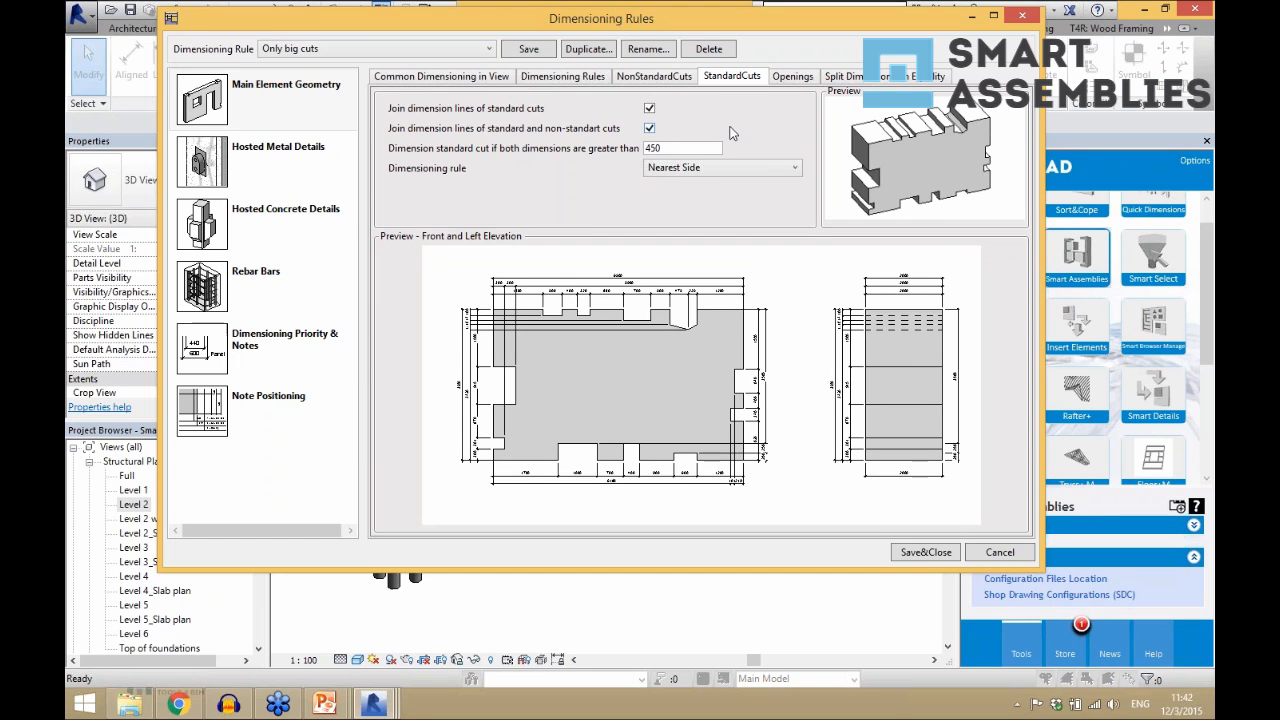
left_click(789, 78)
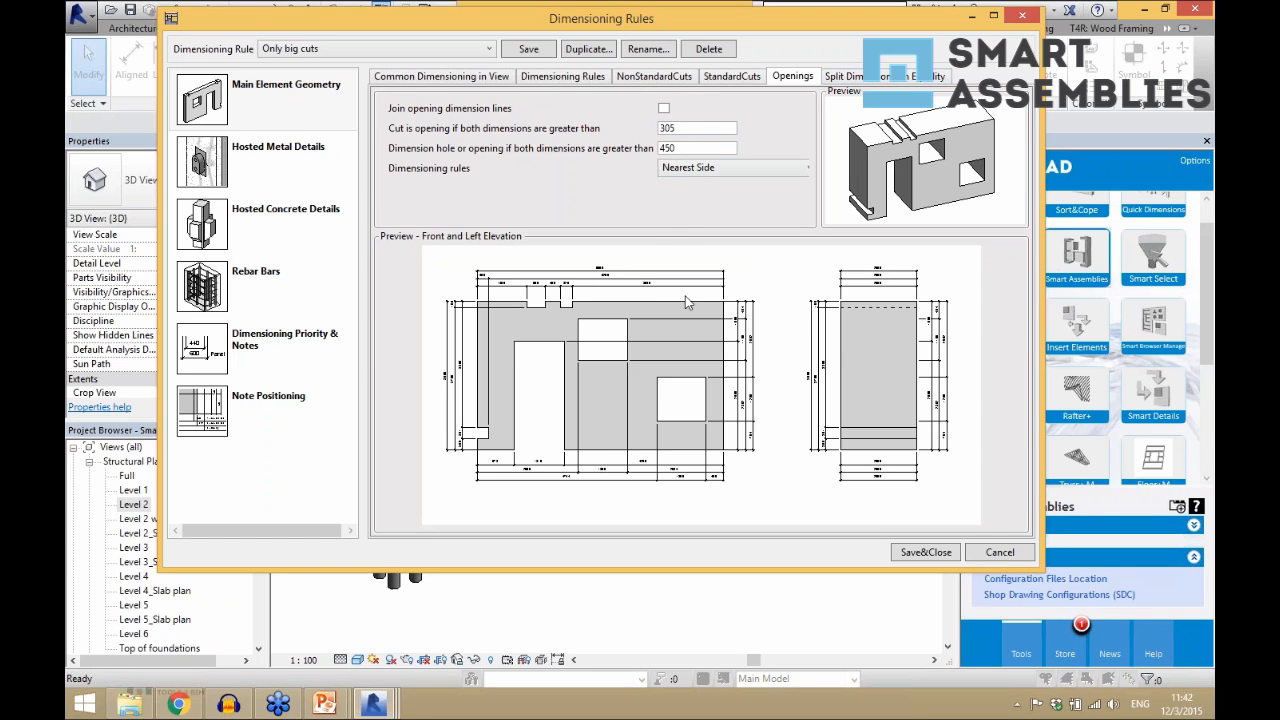
left_click(845, 77)
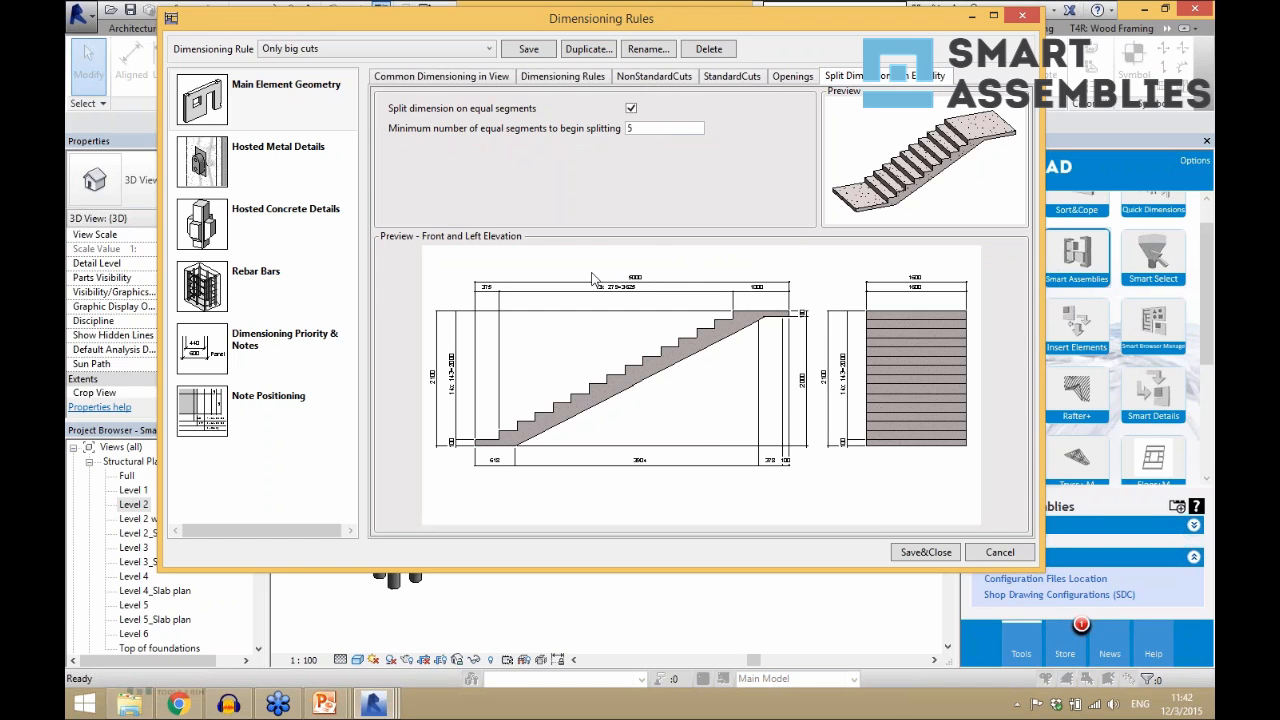
- Review the rules for hosted metal details, hosted concrete details, rebar bars and dimensioning priority, including the description choices for Rebar Bars
left_click(278, 170)
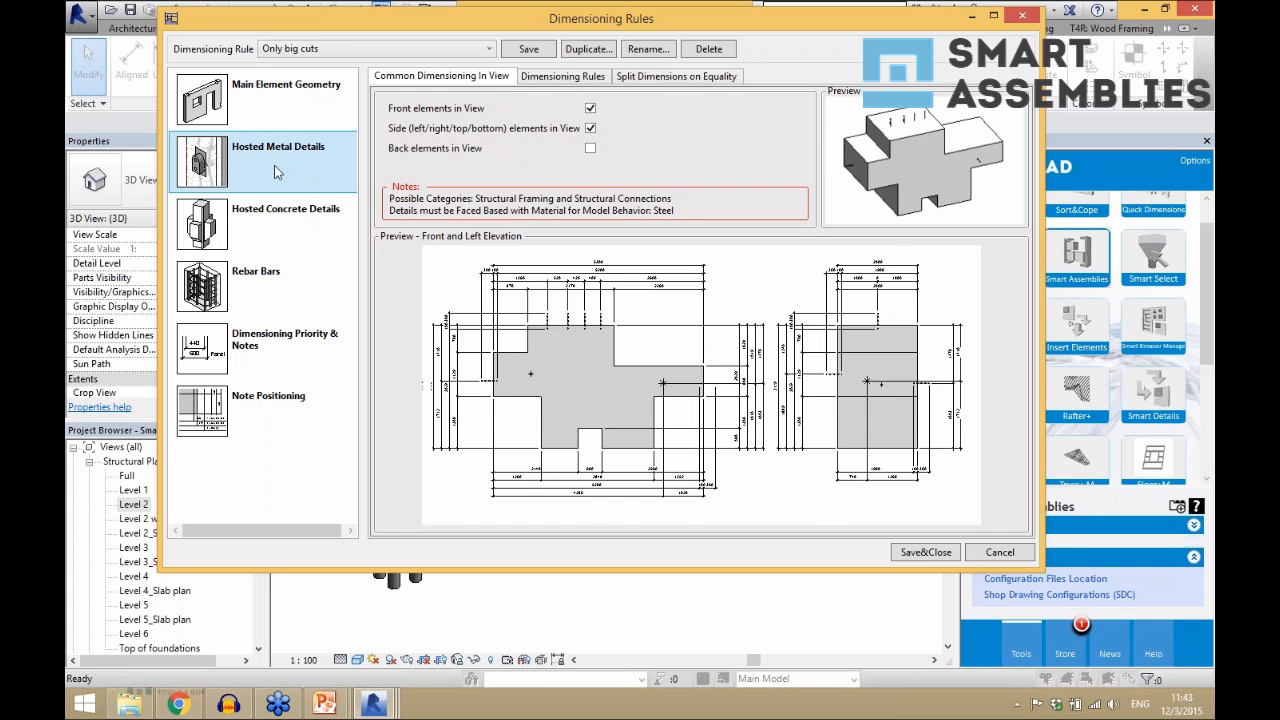
left_click(277, 227)
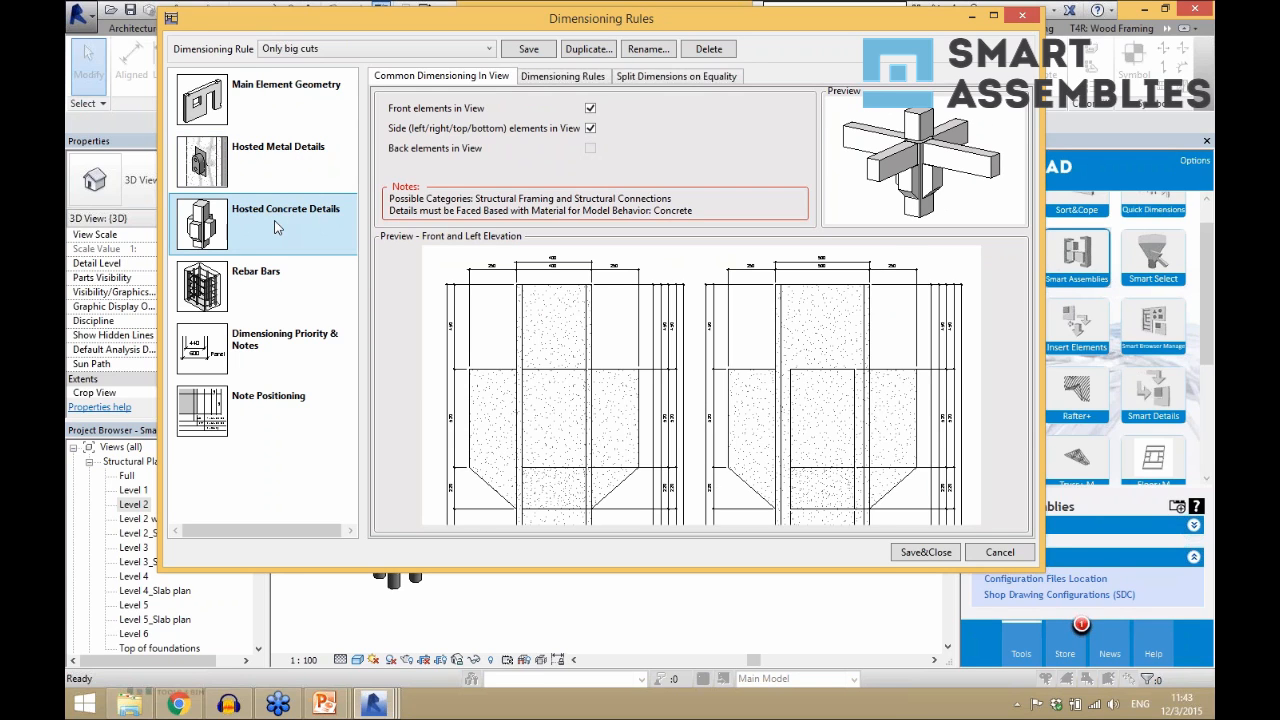
left_click(281, 289)
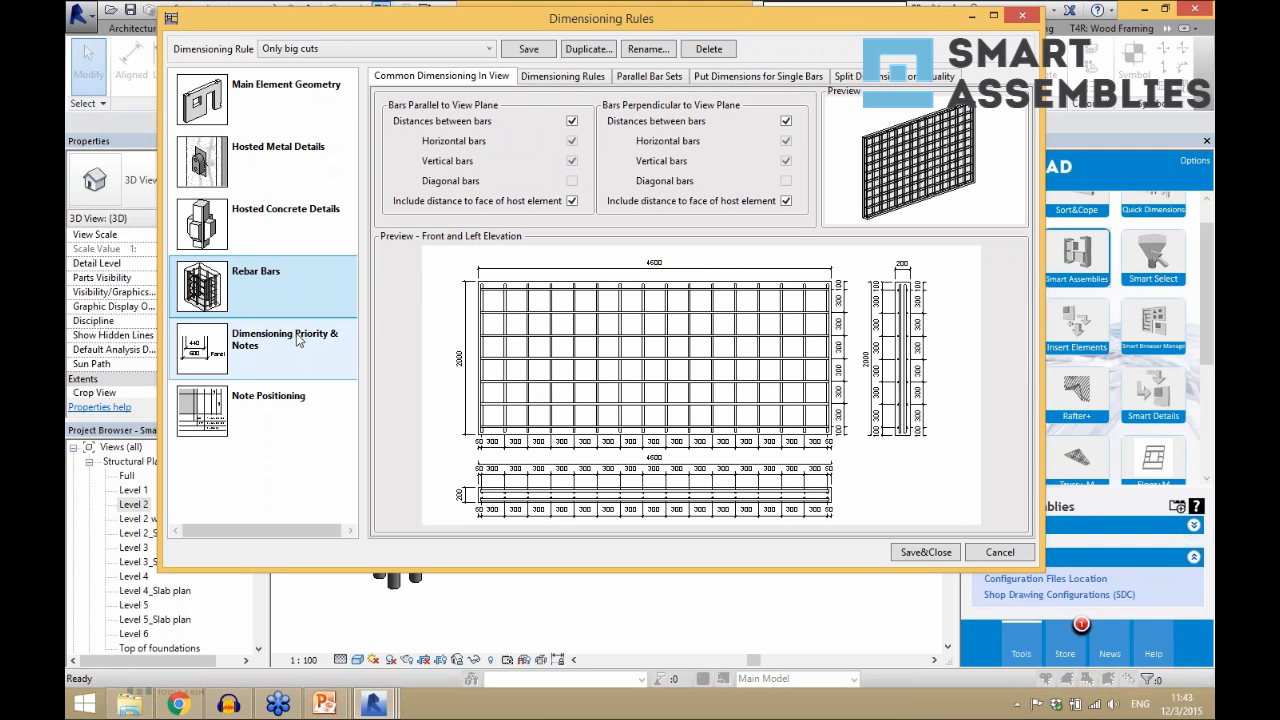
left_click(296, 336)
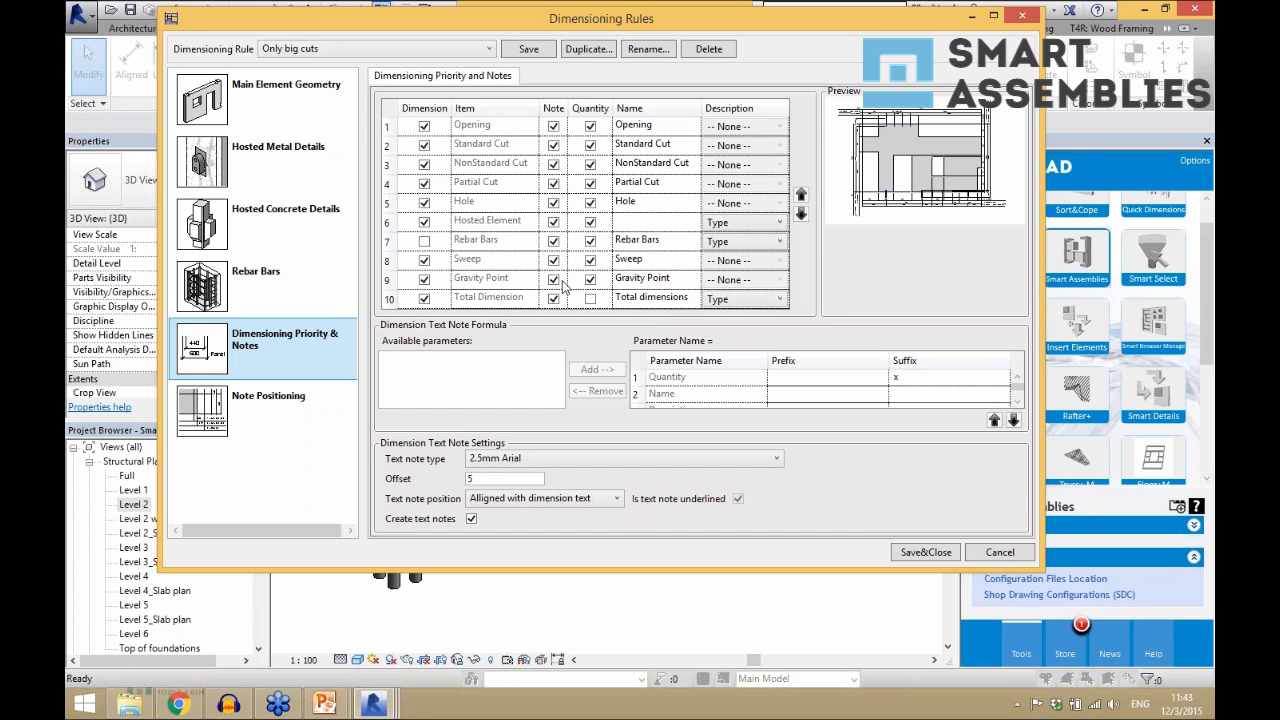
left_click(730, 248)
left_click(730, 252)
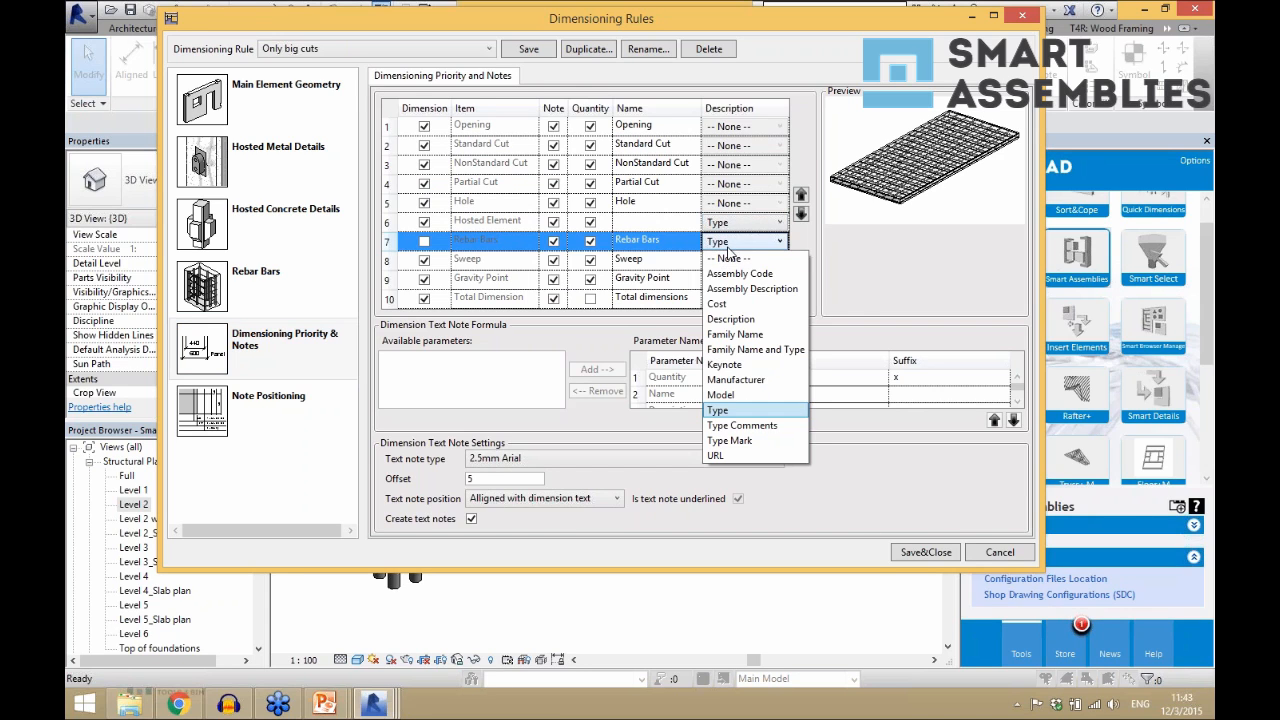
left_click(863, 279)
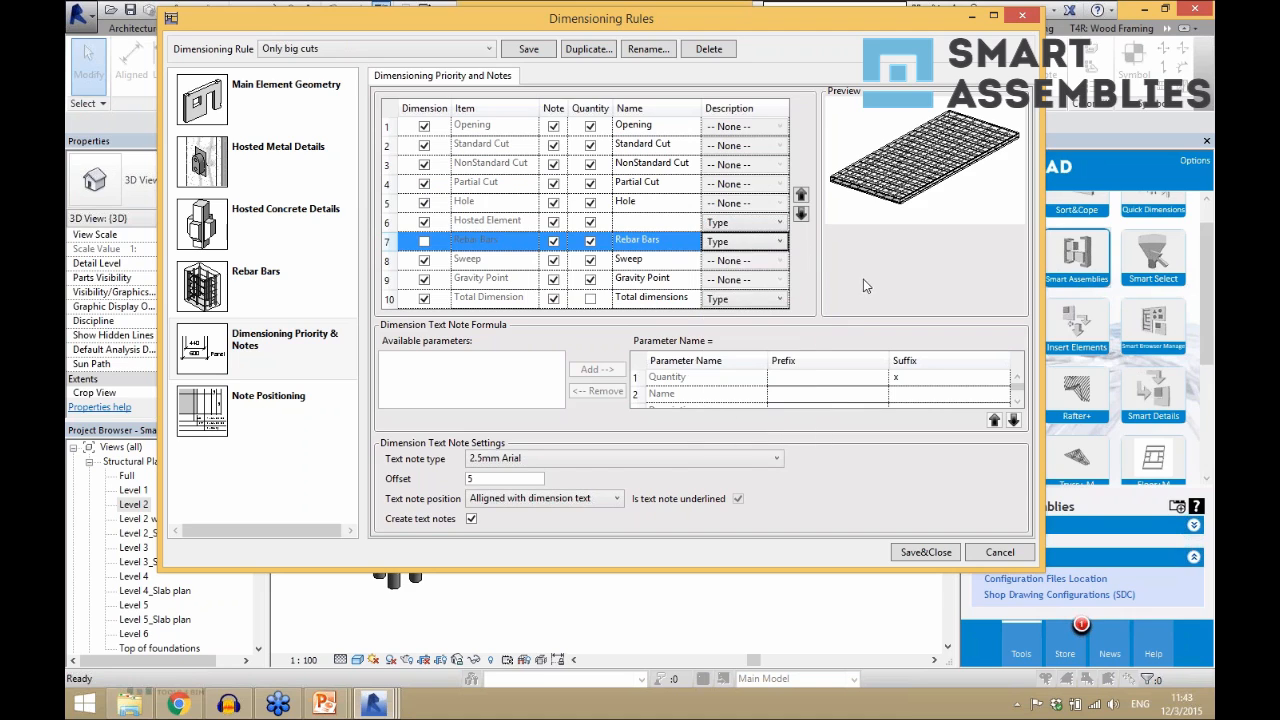
- Examine the note positioning options for dimension lines and connection lines, and close the dimensioning rules without saving
left_click(284, 345)
left_click(296, 408)
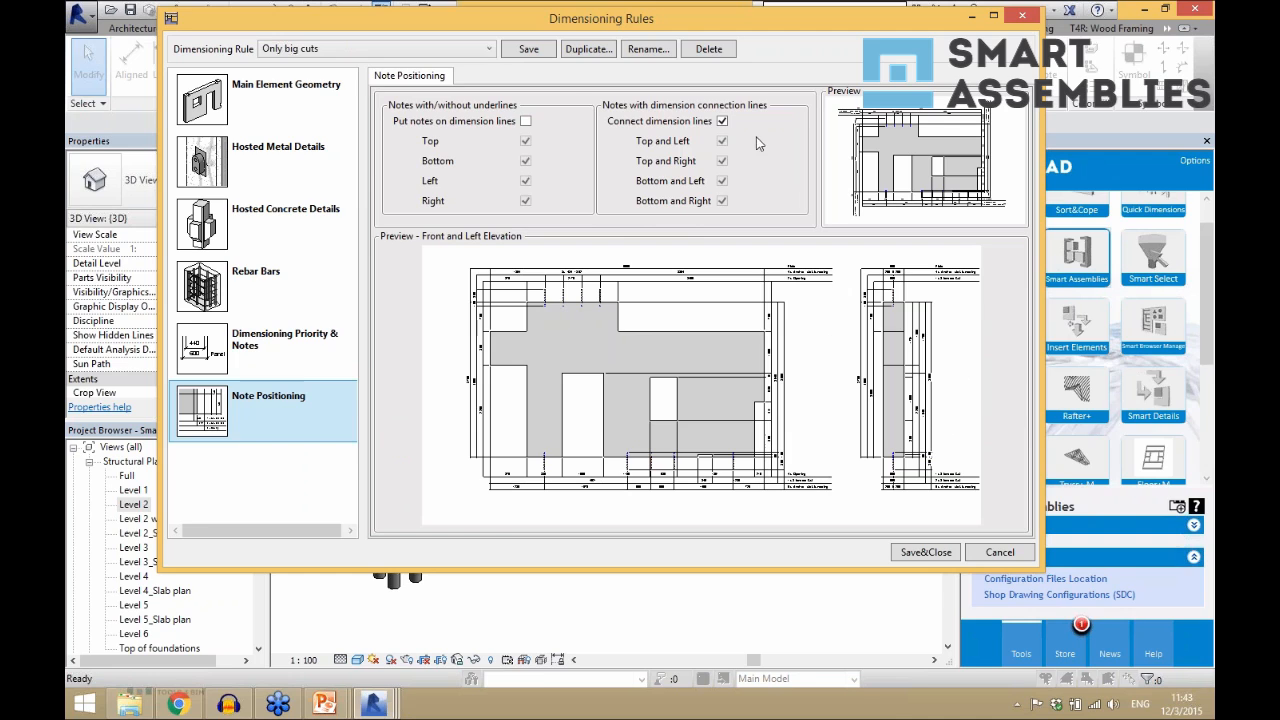
left_click(525, 121)
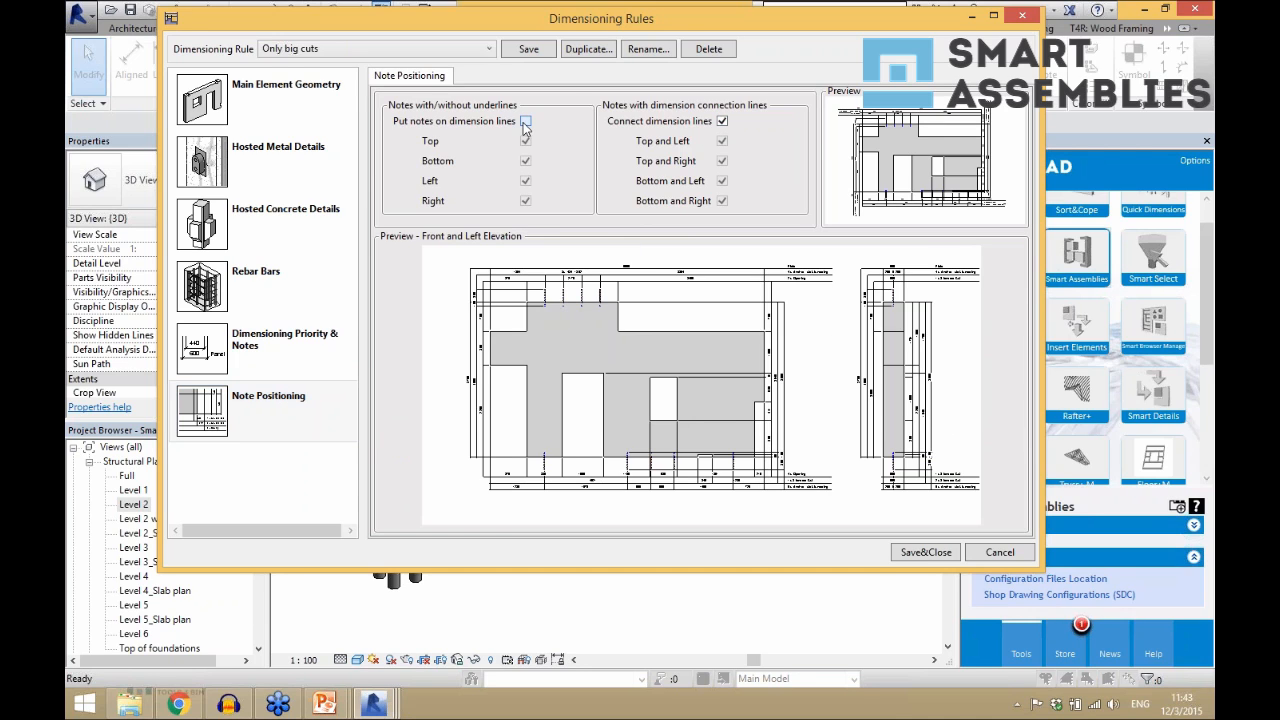
left_click(722, 121)
left_click(1001, 551)
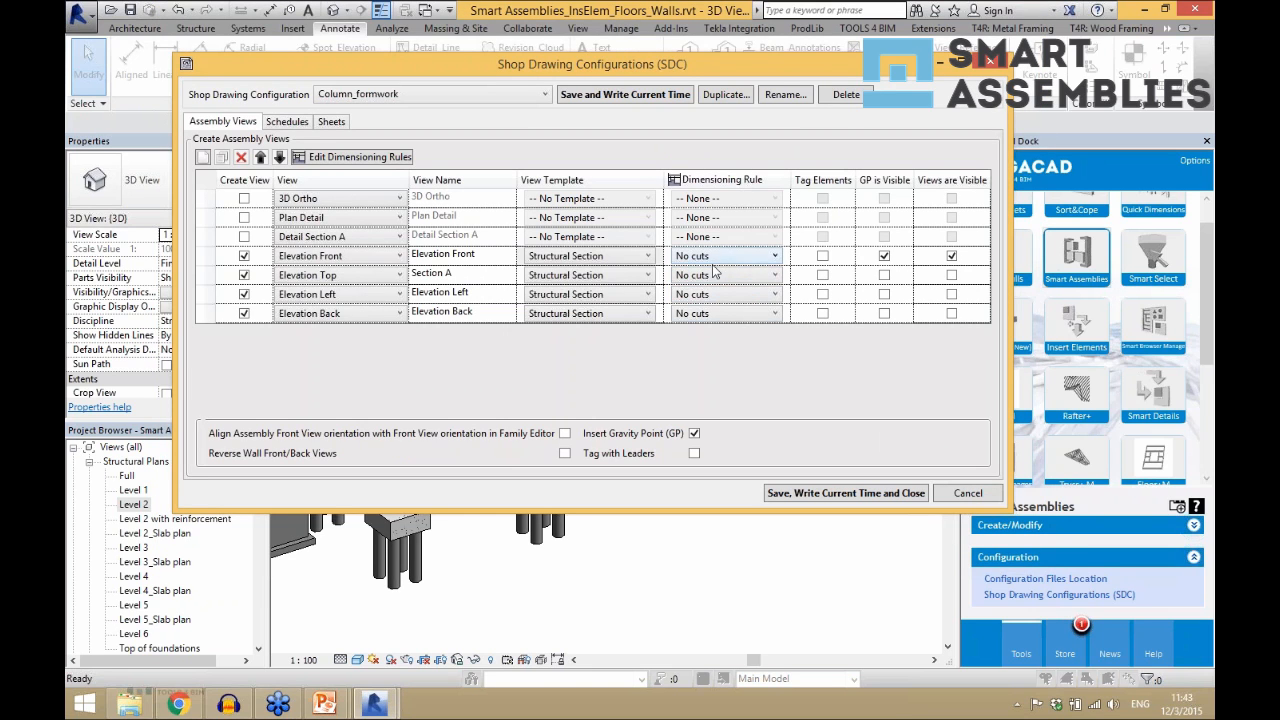
- Review the Column_formwork schedule templates, count field types and sheet settings, and close the shop drawing configuration without saving
left_click(758, 314)
left_click(294, 124)
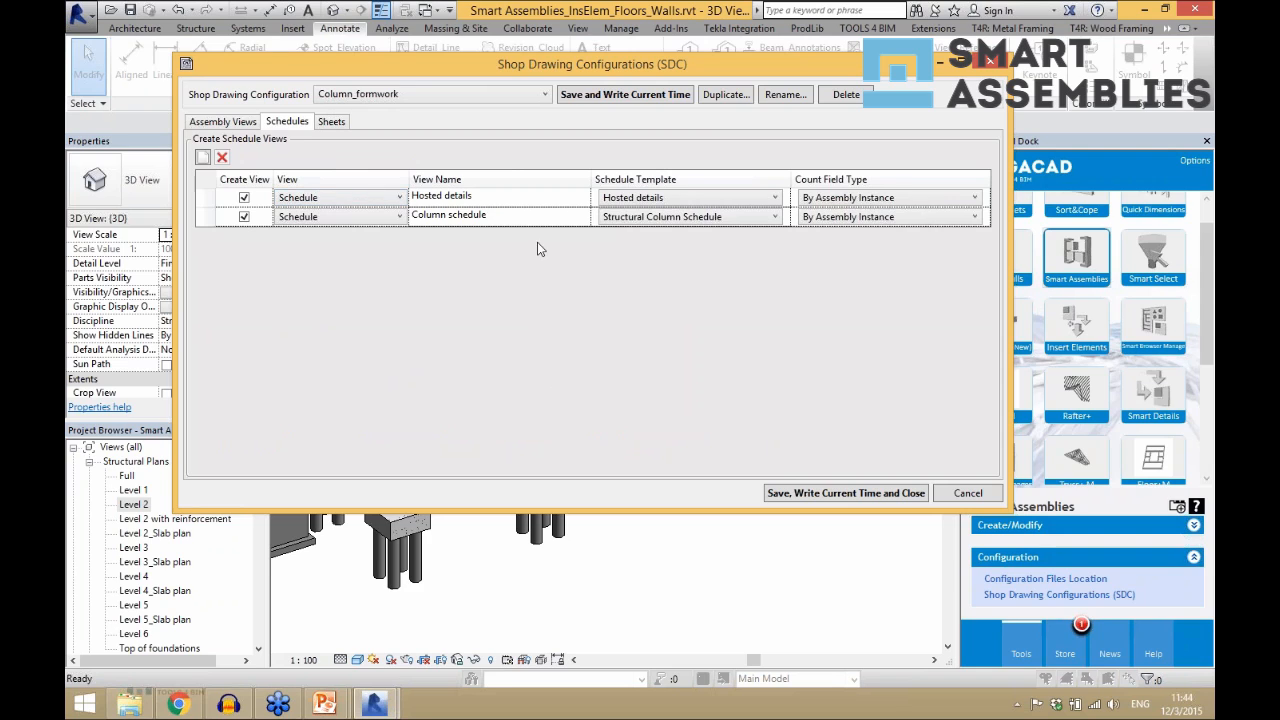
left_click(677, 198)
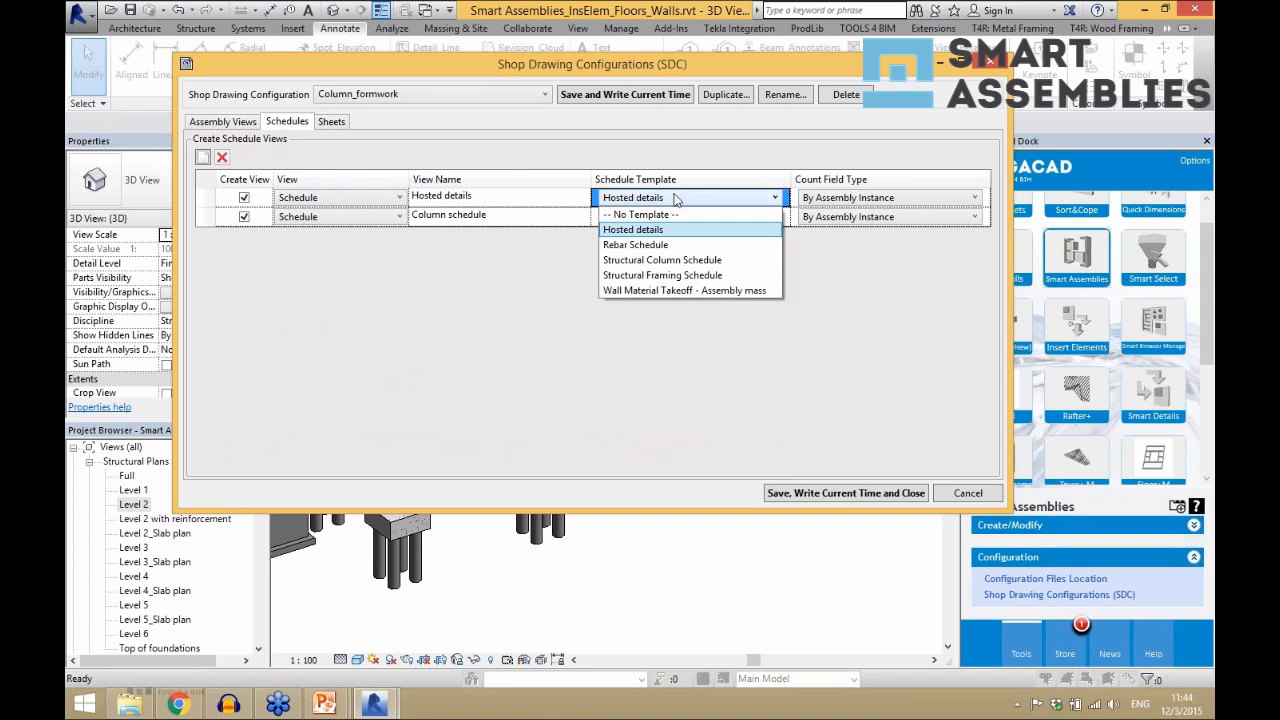
left_click(652, 306)
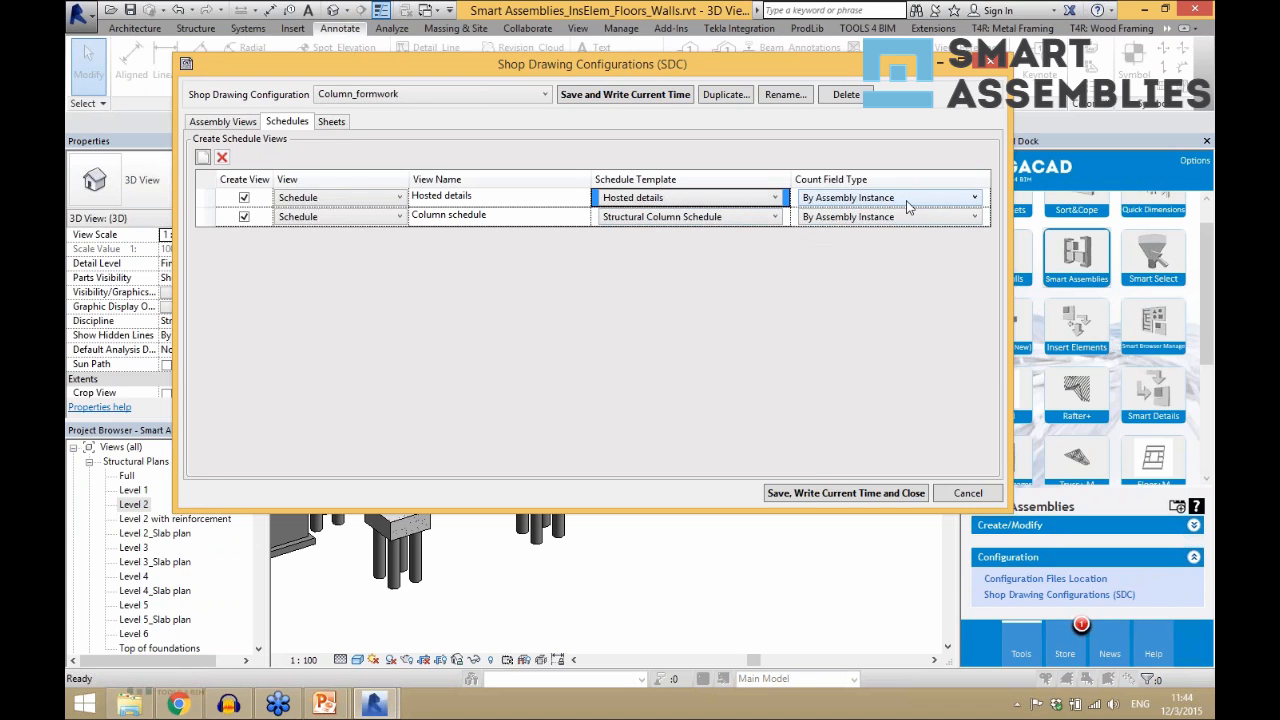
left_click(854, 200)
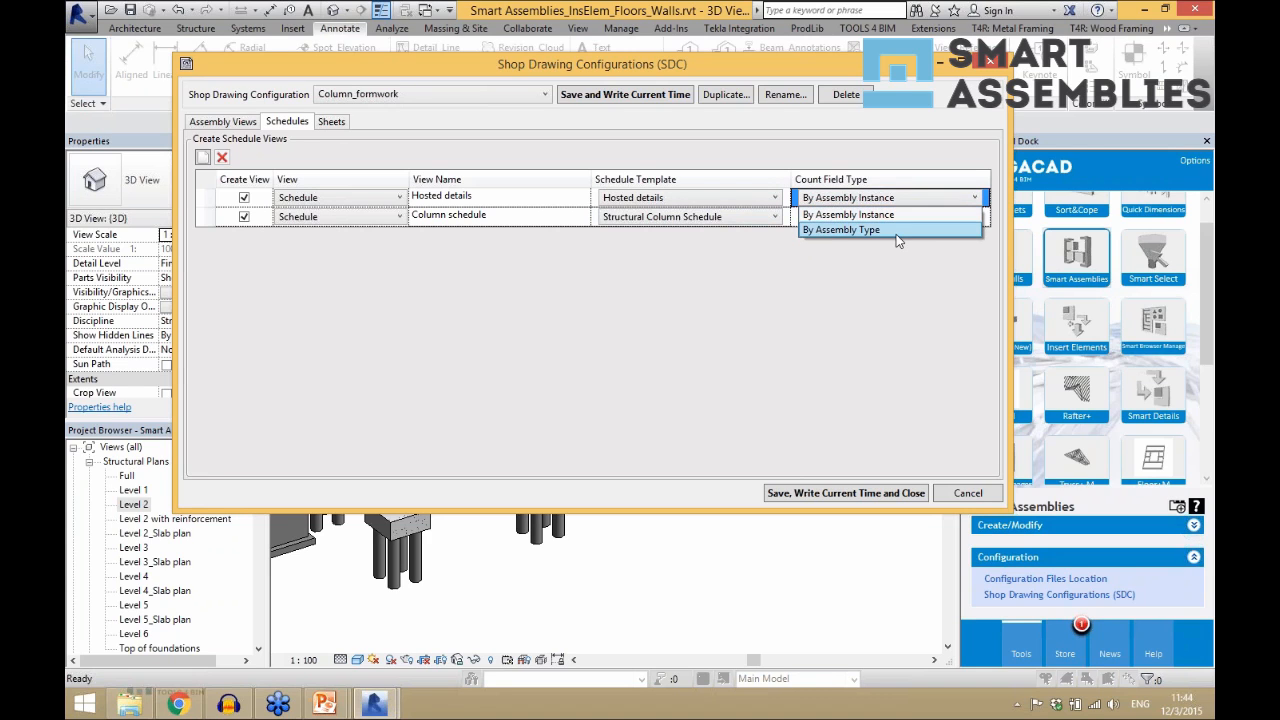
left_click(886, 290)
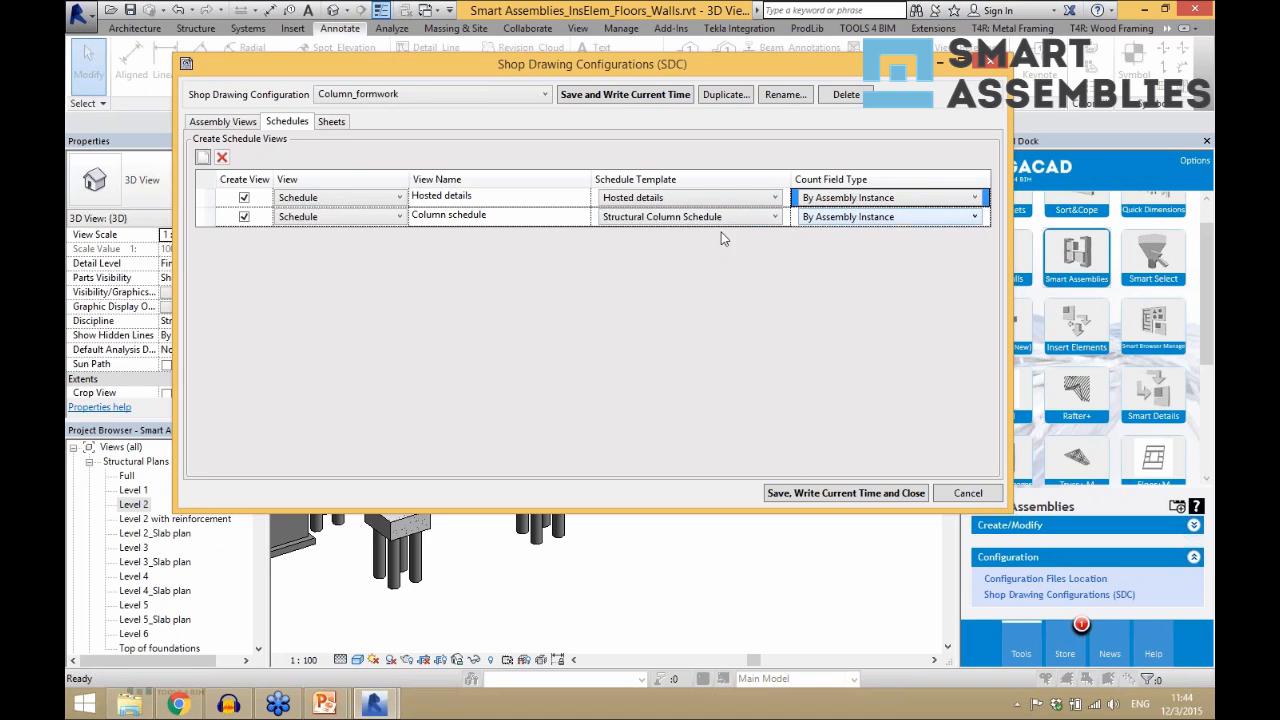
left_click(333, 123)
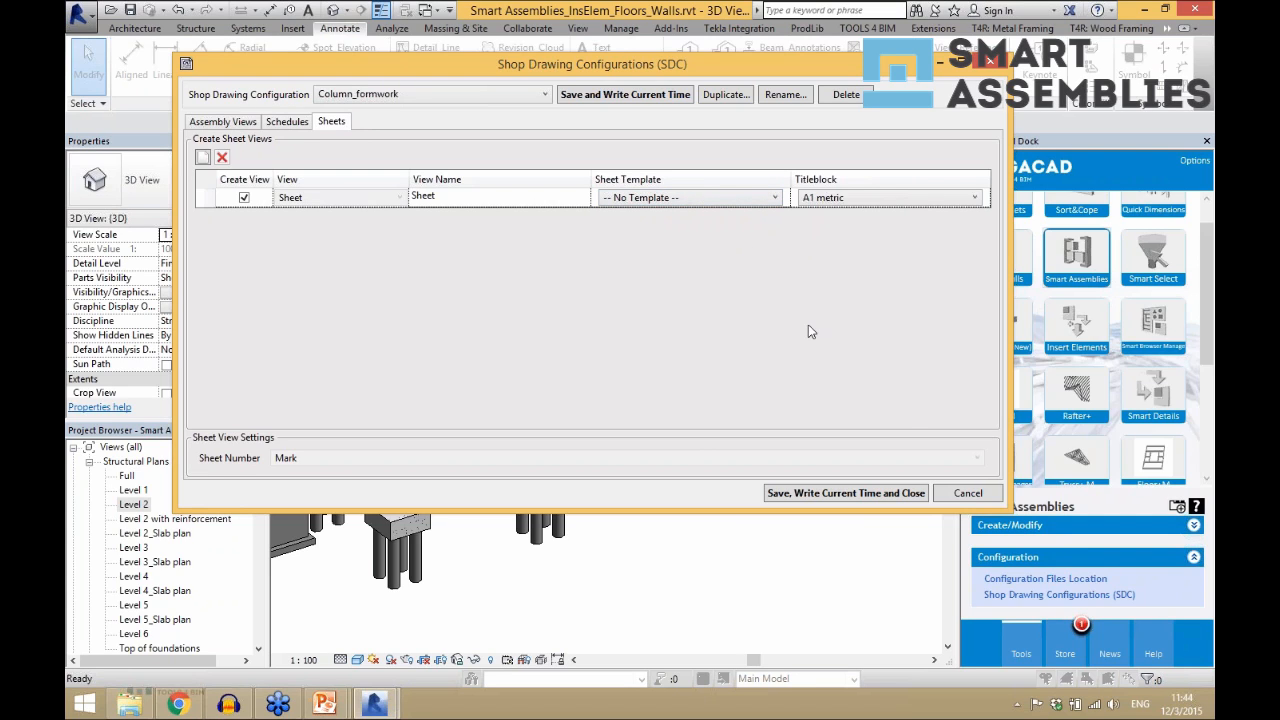
left_click(945, 494)
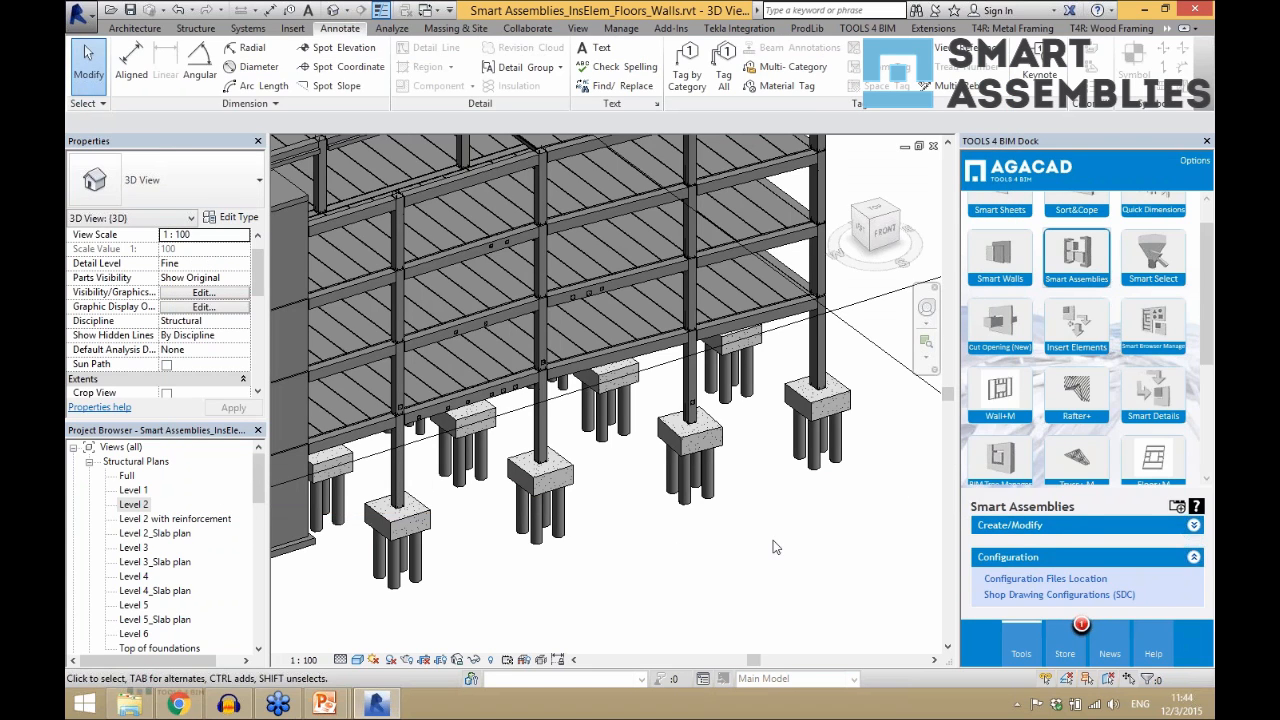
- Create an assembly from the 400x400 precast concrete column at location 1E-1F using the Column_formwork configuration, and dismiss the report
left_click(1052, 529)
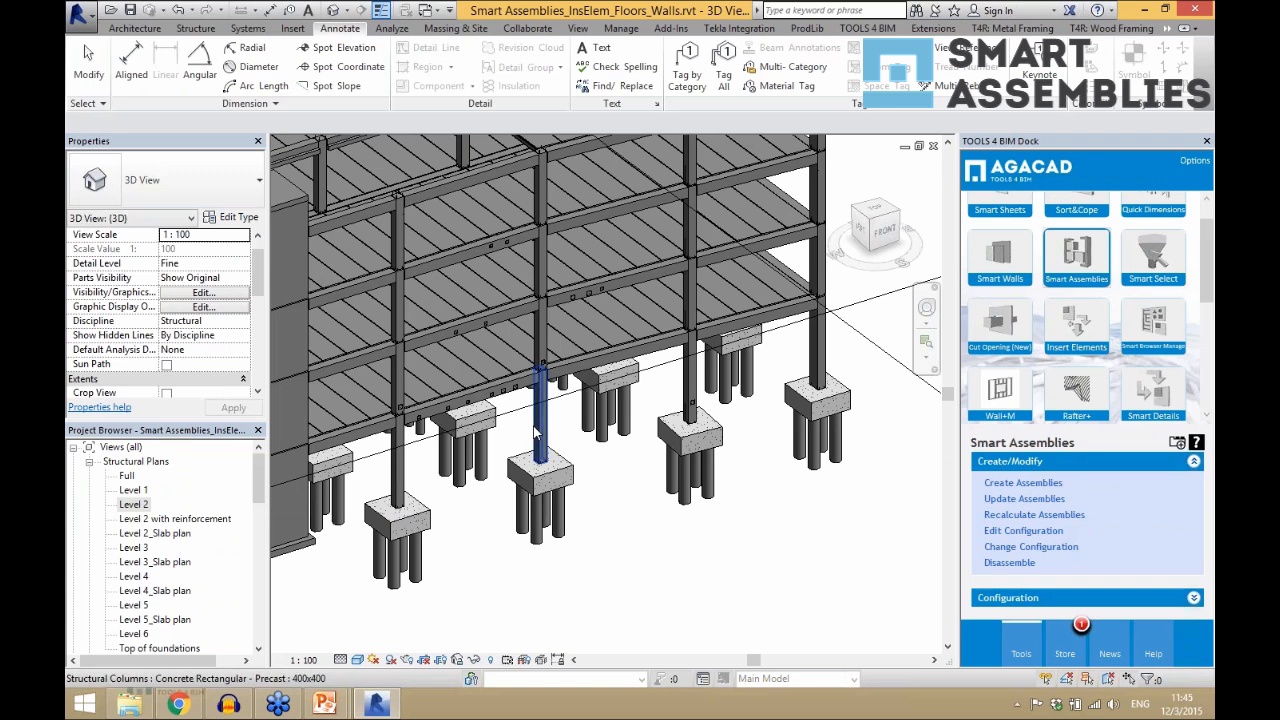
scroll(567, 444, "up", 2)
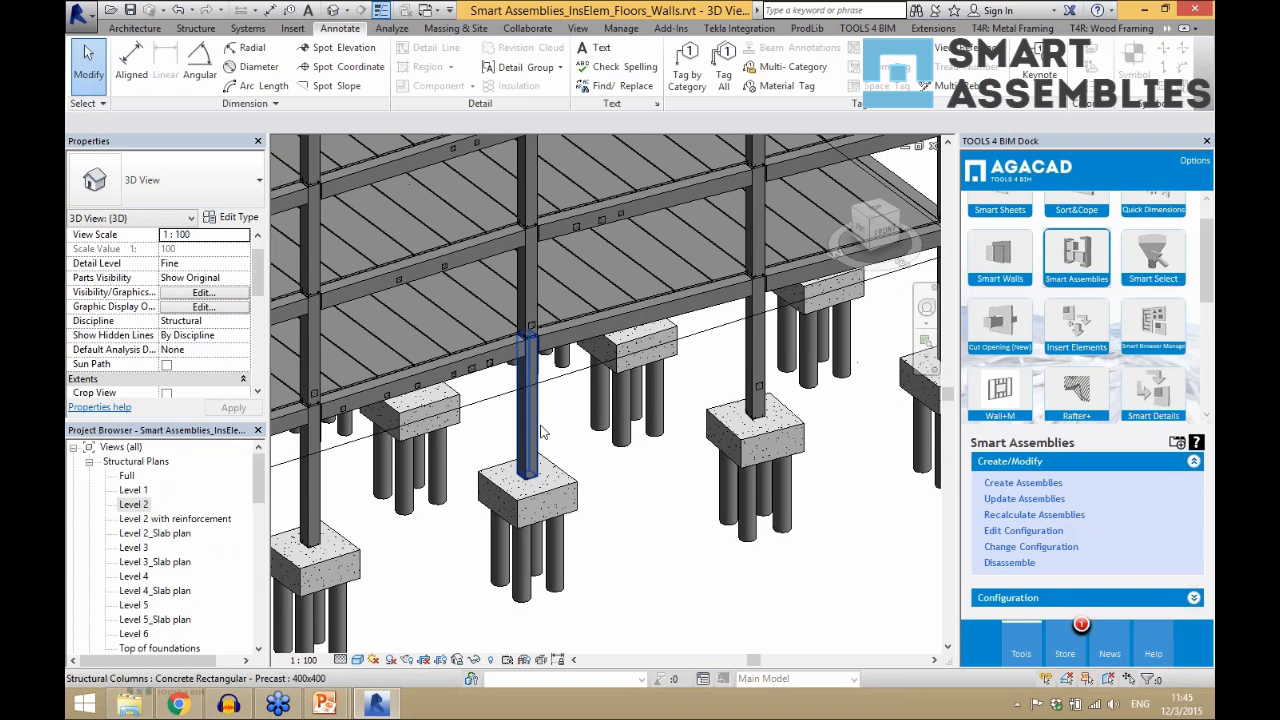
left_click(541, 432)
scroll(512, 420, "down", 1)
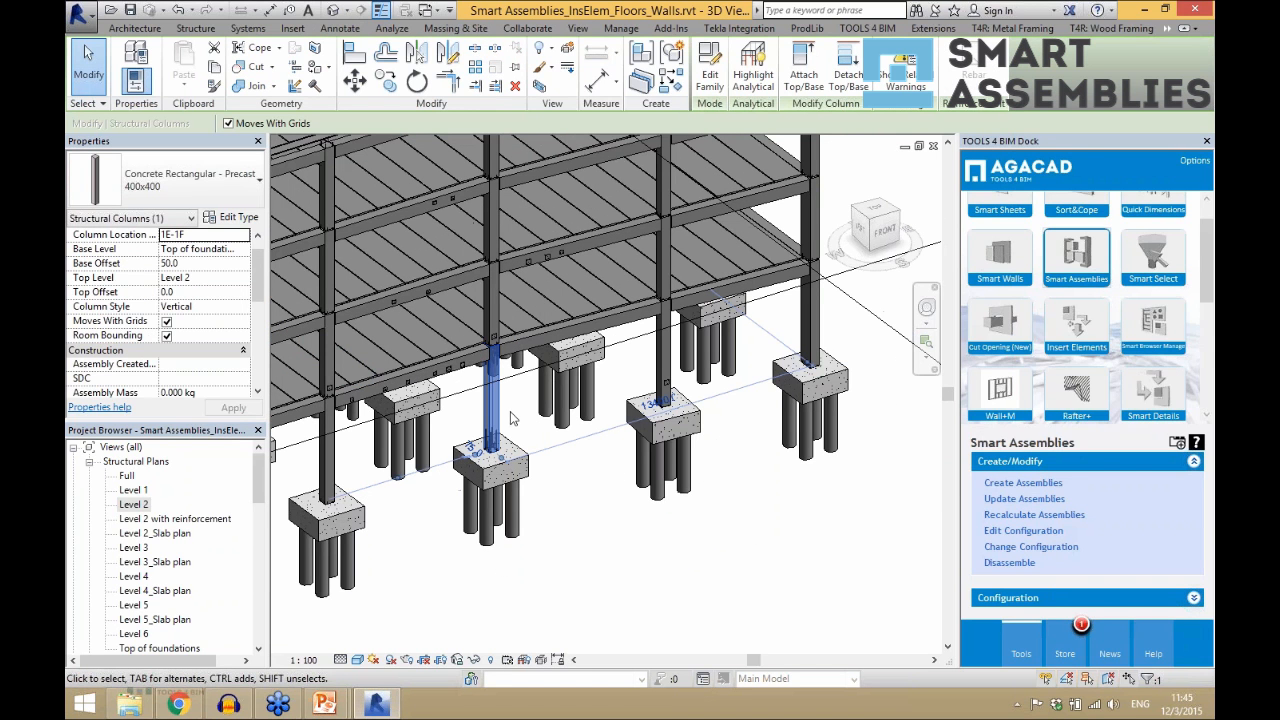
left_click(993, 489)
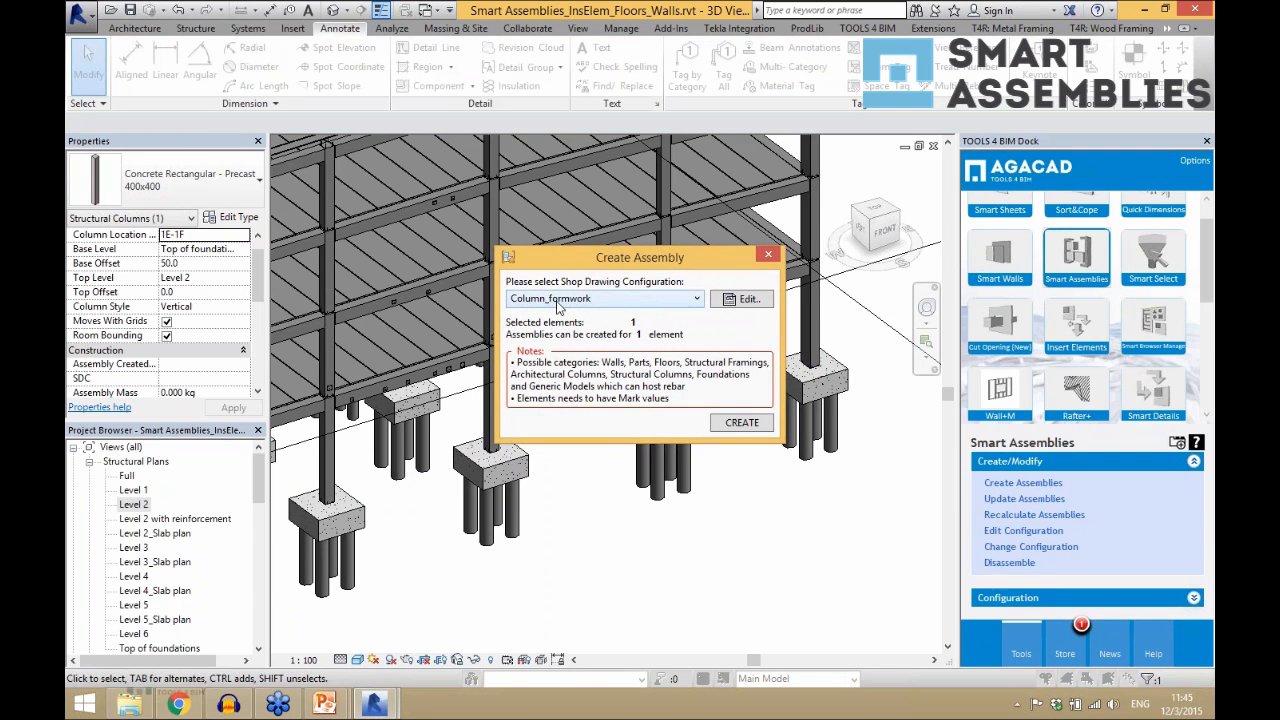
left_click(667, 299)
left_click(667, 299)
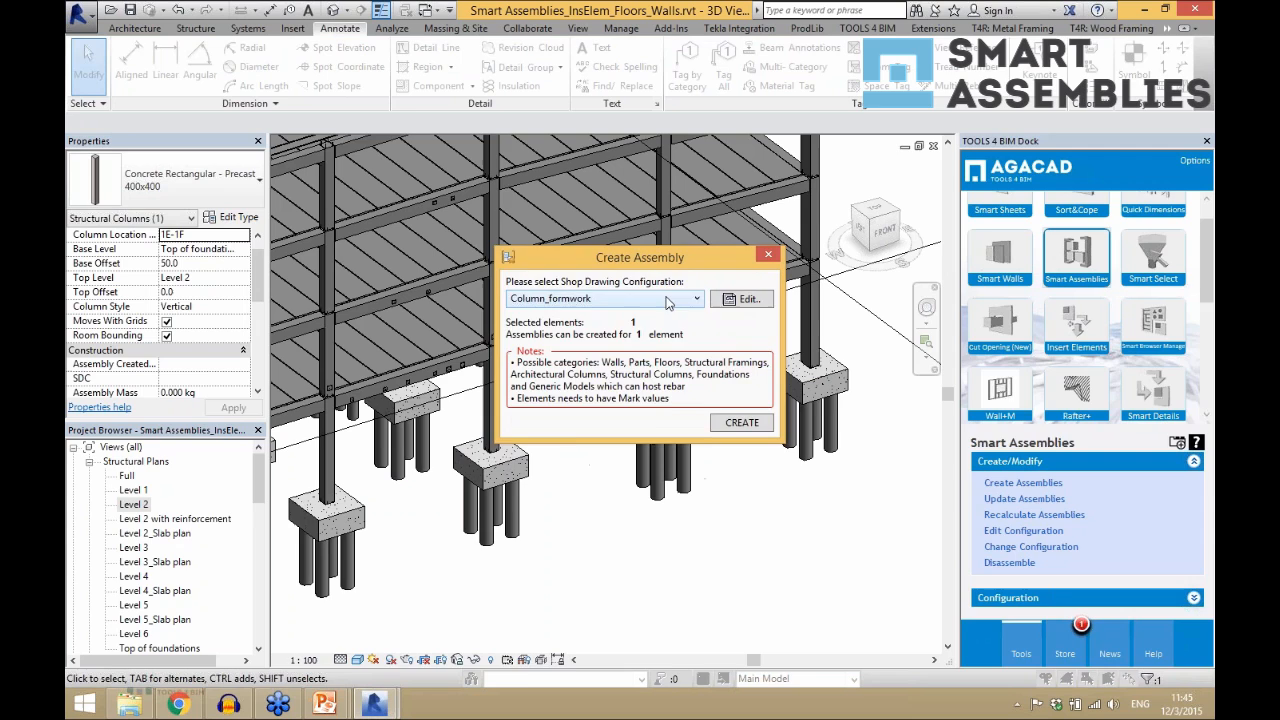
left_click(738, 425)
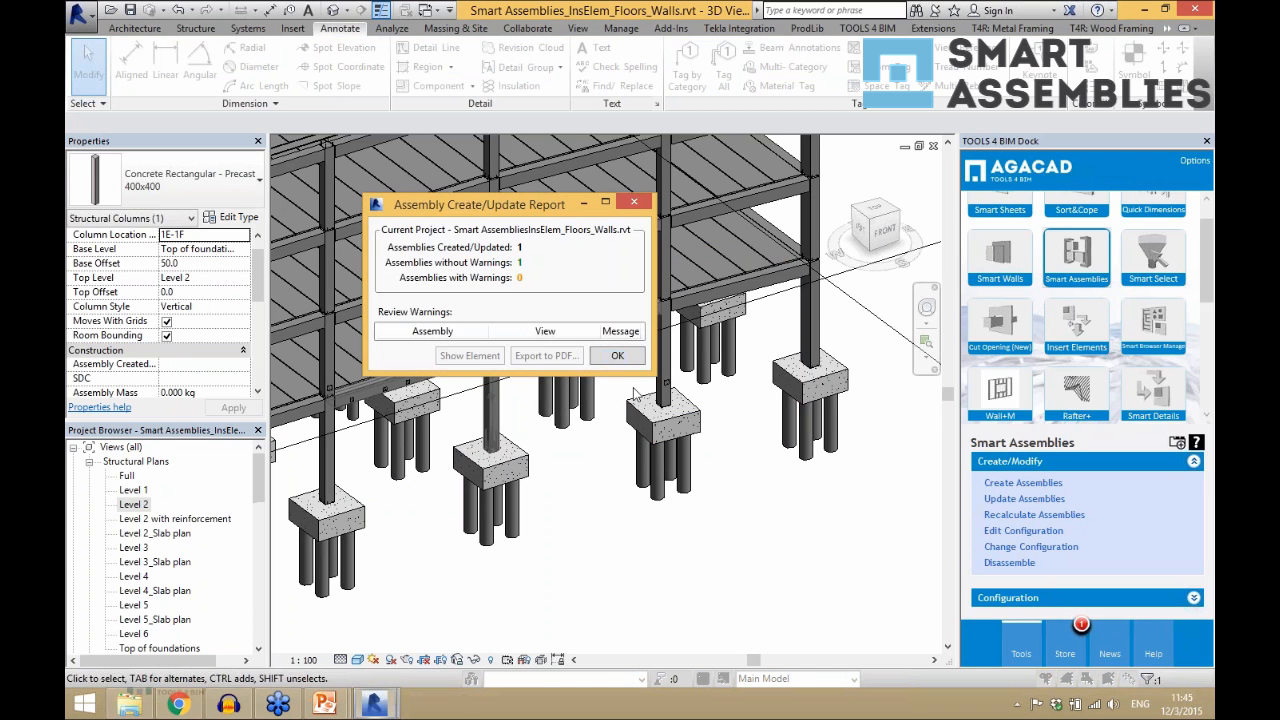
left_click(619, 358)
- Find the PC.C.1. assembly in the project and open its Elevation Back detail view
left_click_drag(259, 470, 259, 640)
double_click(125, 635)
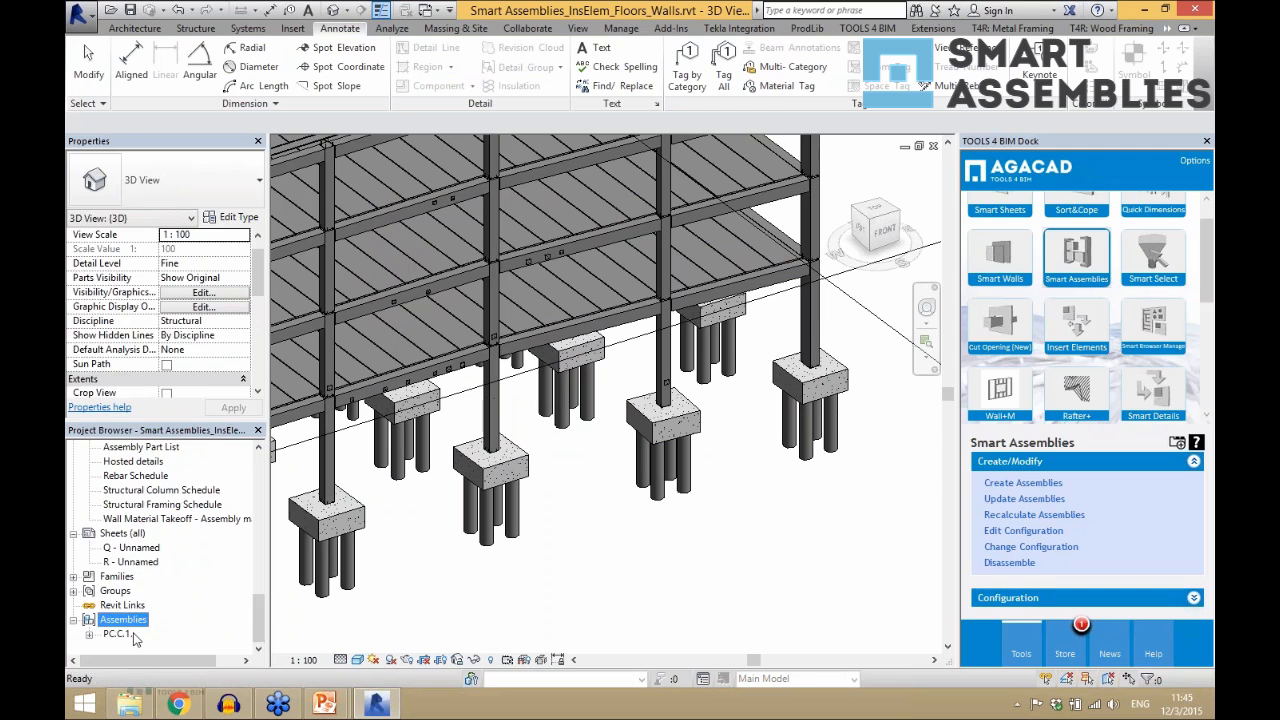
double_click(122, 634)
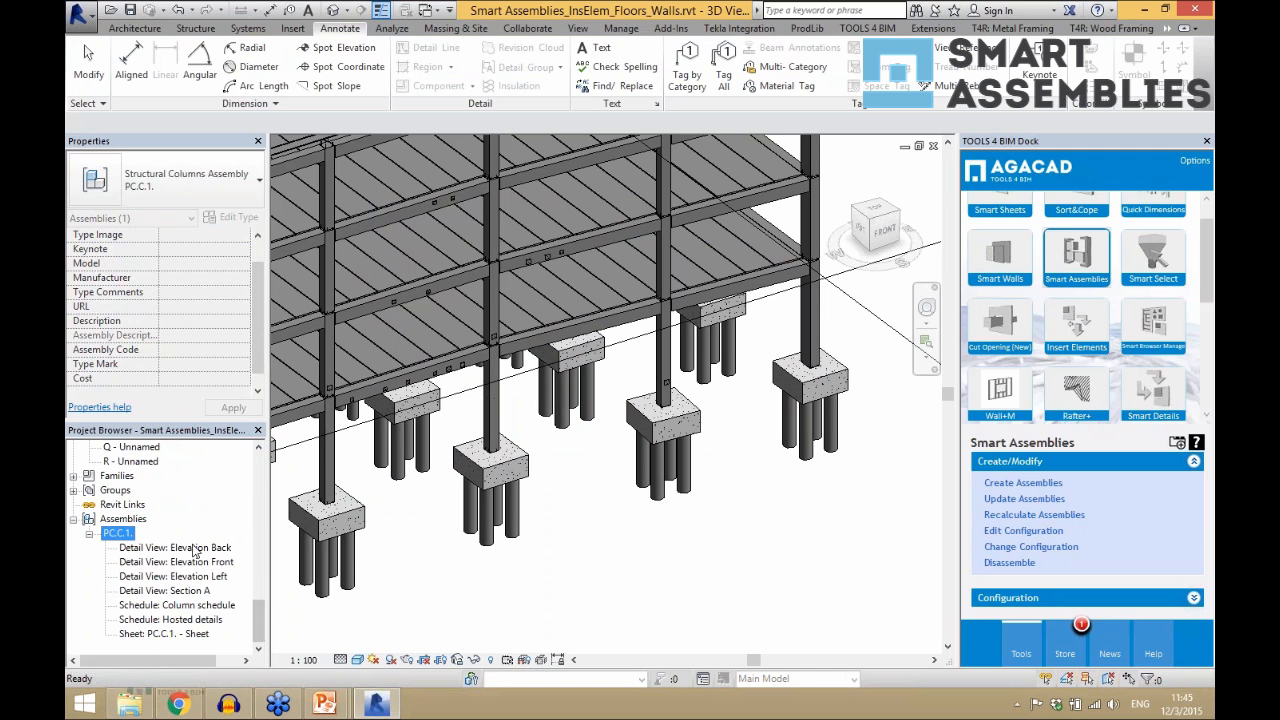
double_click(196, 548)
left_click(376, 496)
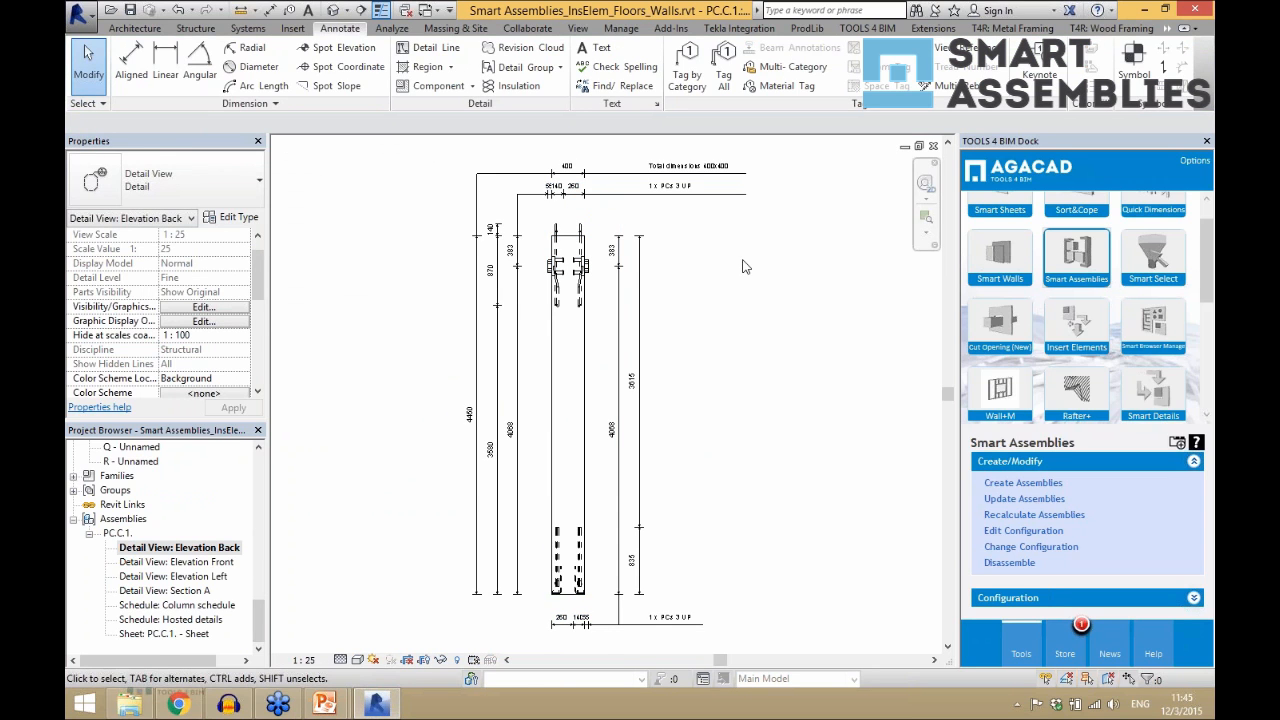
- Inspect the dimensions and notes in the column's Elevation Back view, and open its Elevation Front view
scroll(600, 634, "up", 2)
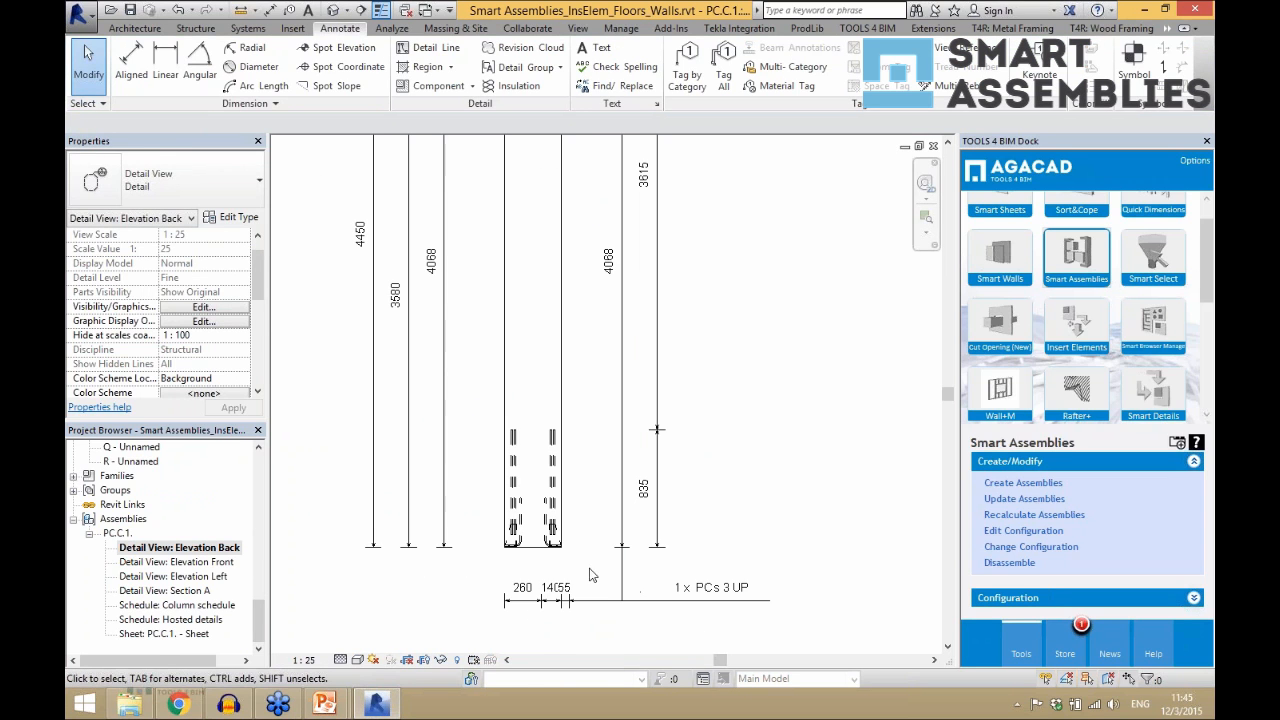
scroll(562, 592, "down", 5)
scroll(602, 356, "up", 3)
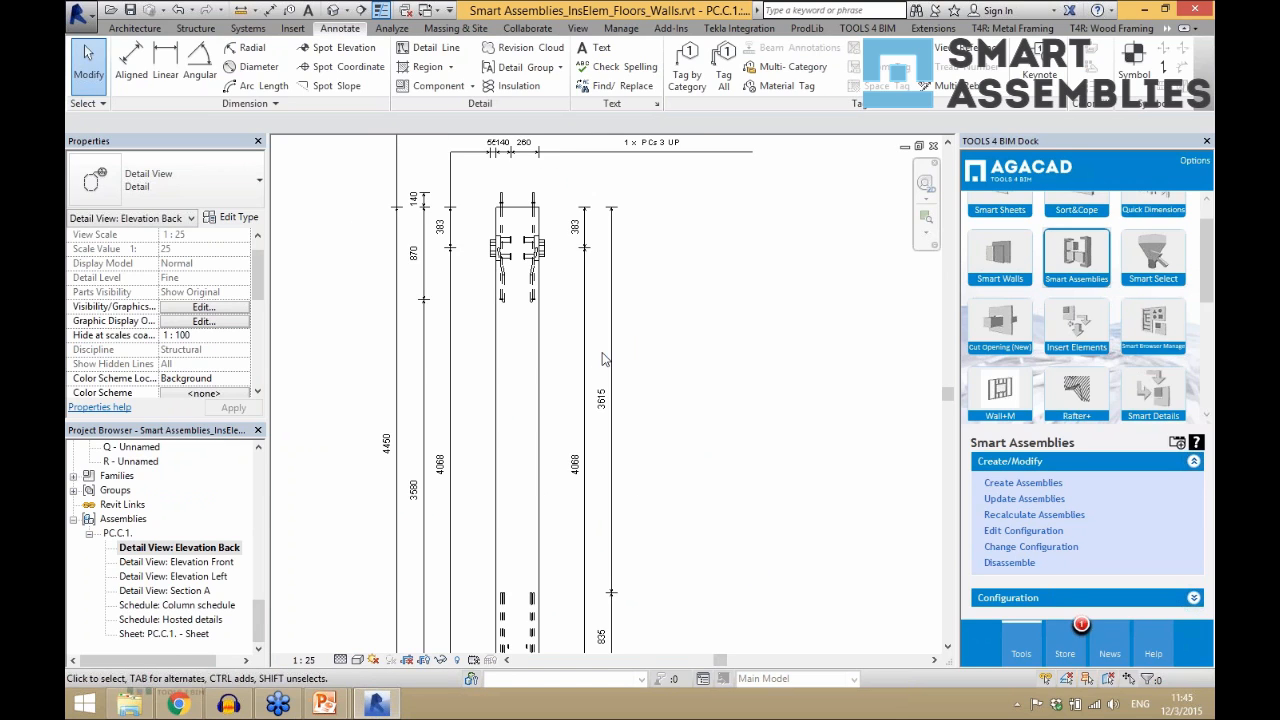
scroll(600, 360, "down", 3)
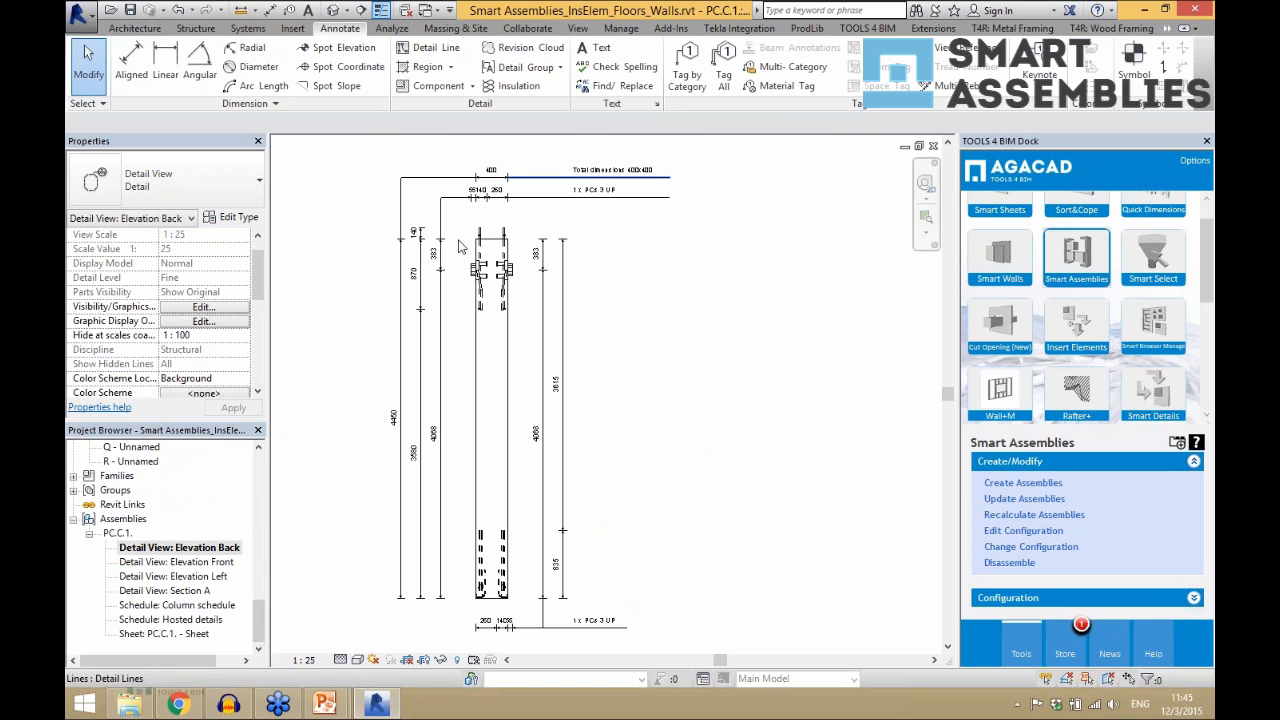
double_click(215, 563)
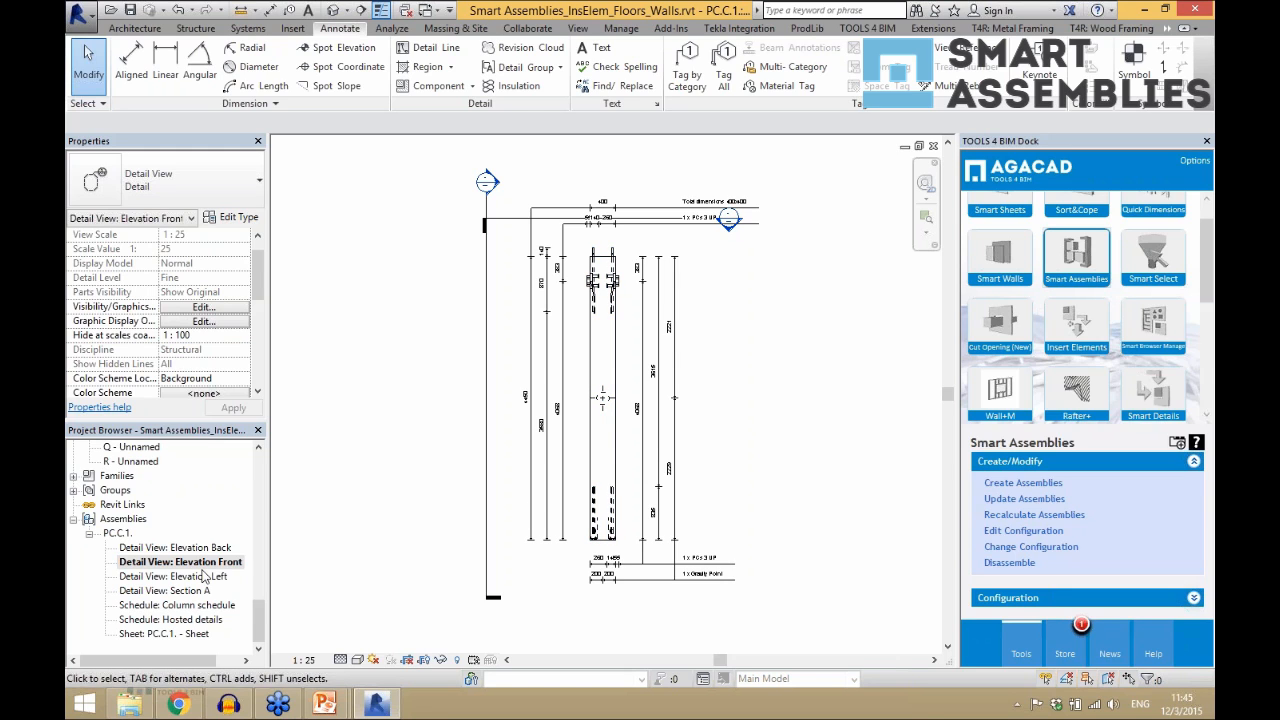
- Check the Section A marker in the Elevation Front view, and open the column's Elevation Left detail view
left_click(486, 298)
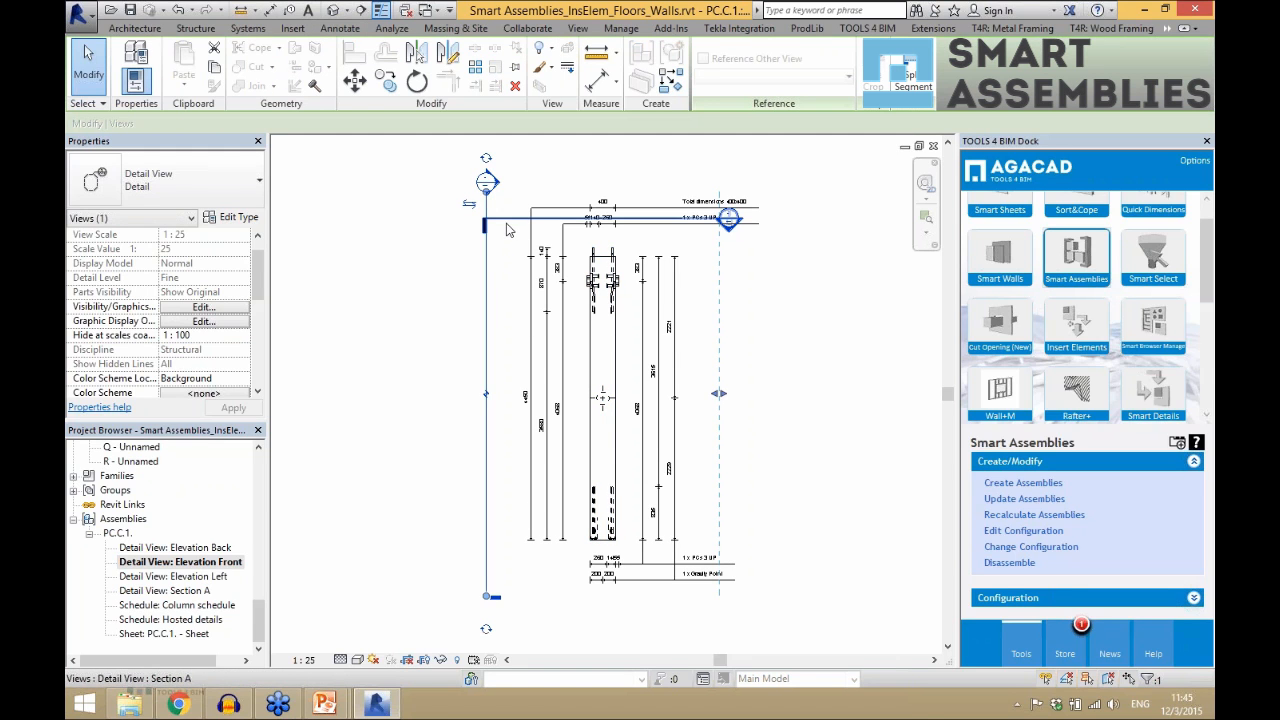
left_click(398, 412)
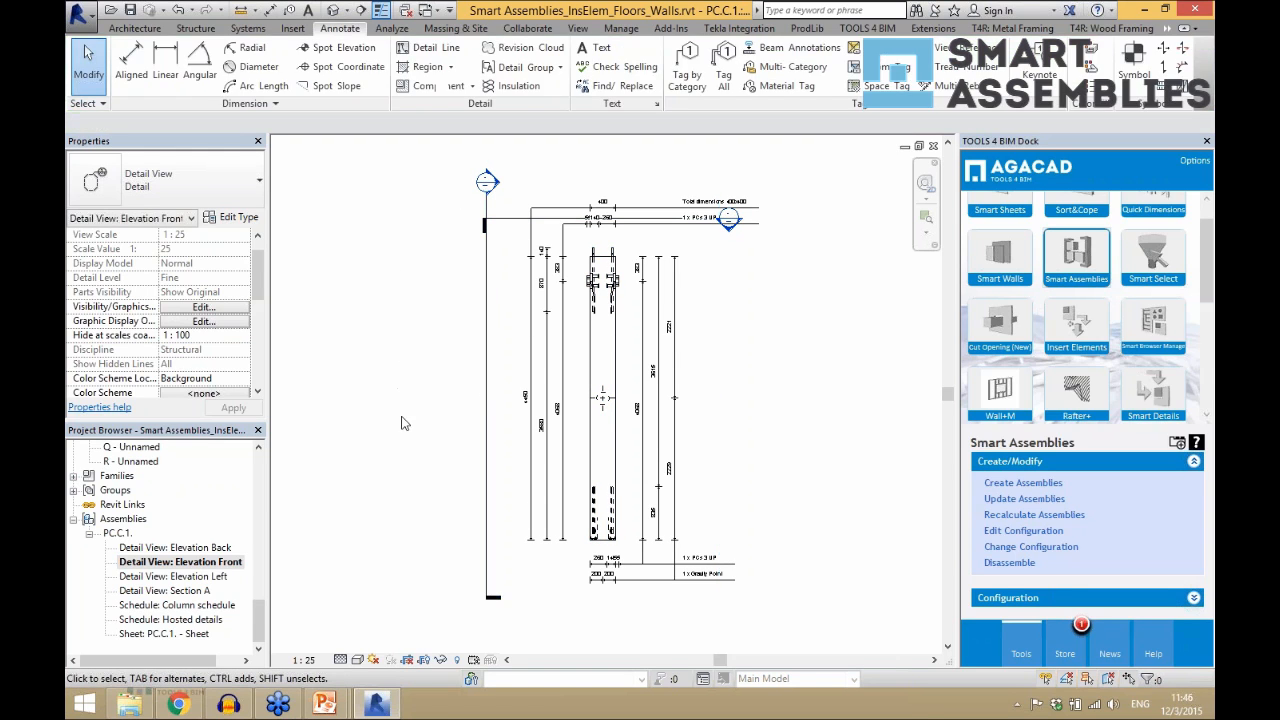
double_click(175, 576)
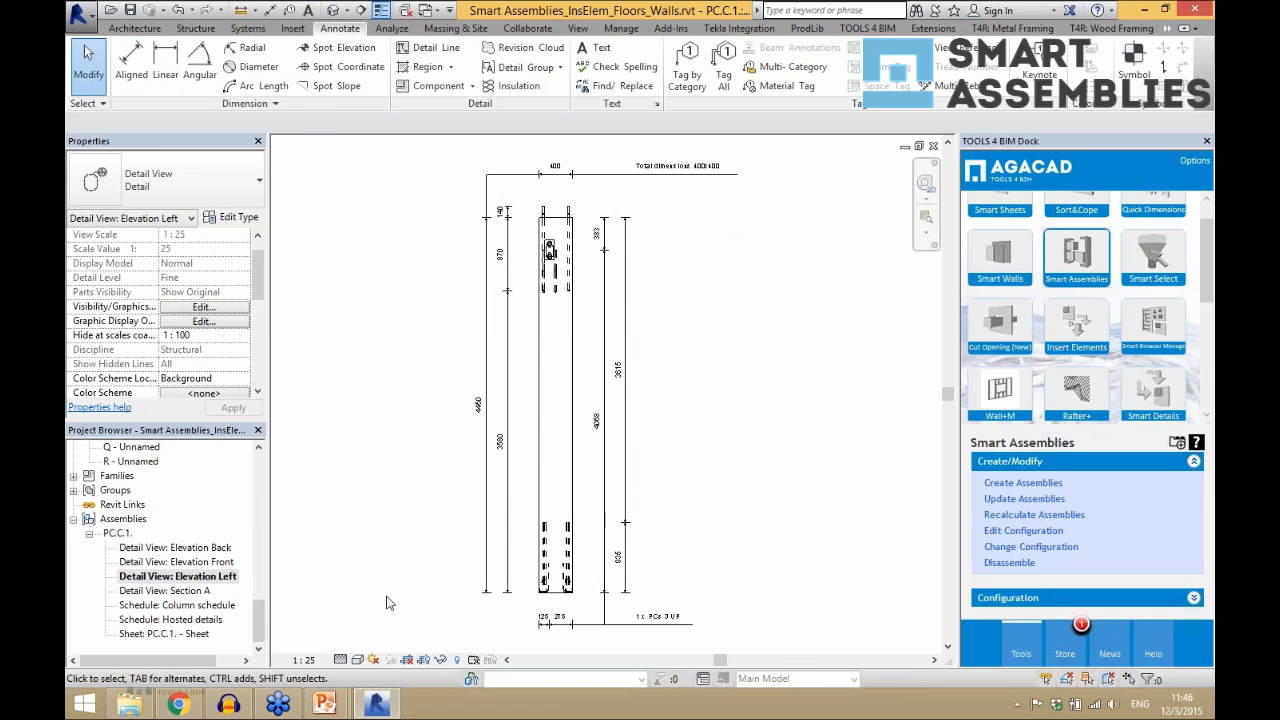
- Open the PC.C.1. assembly's sheet and place the Elevation Front view in its upper-left area
double_click(206, 633)
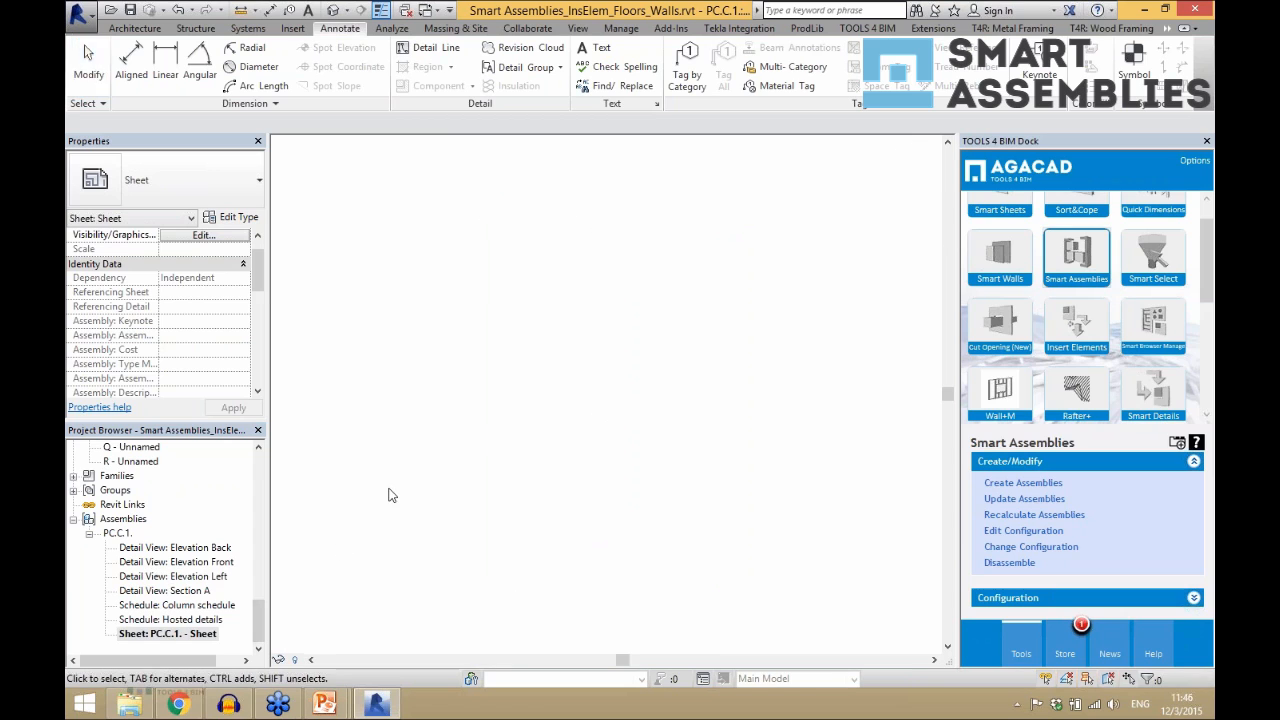
left_click(212, 563)
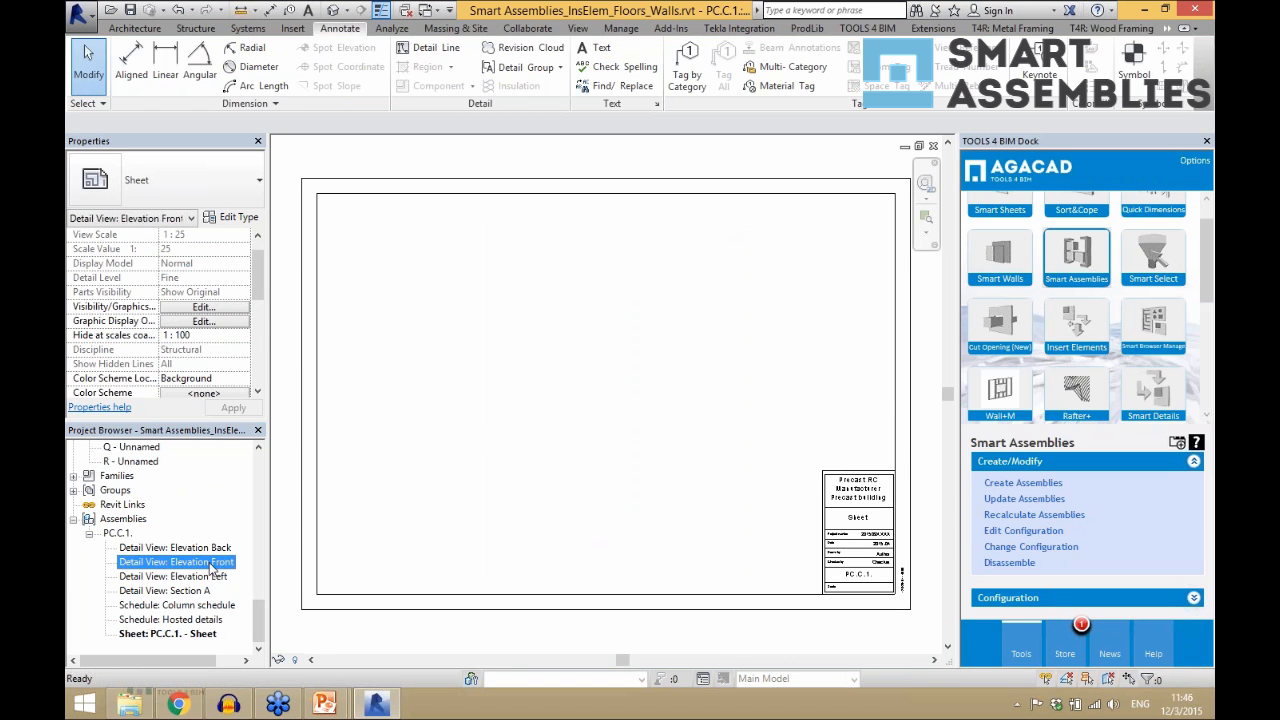
left_click_drag(212, 567, 406, 323)
left_click(414, 329)
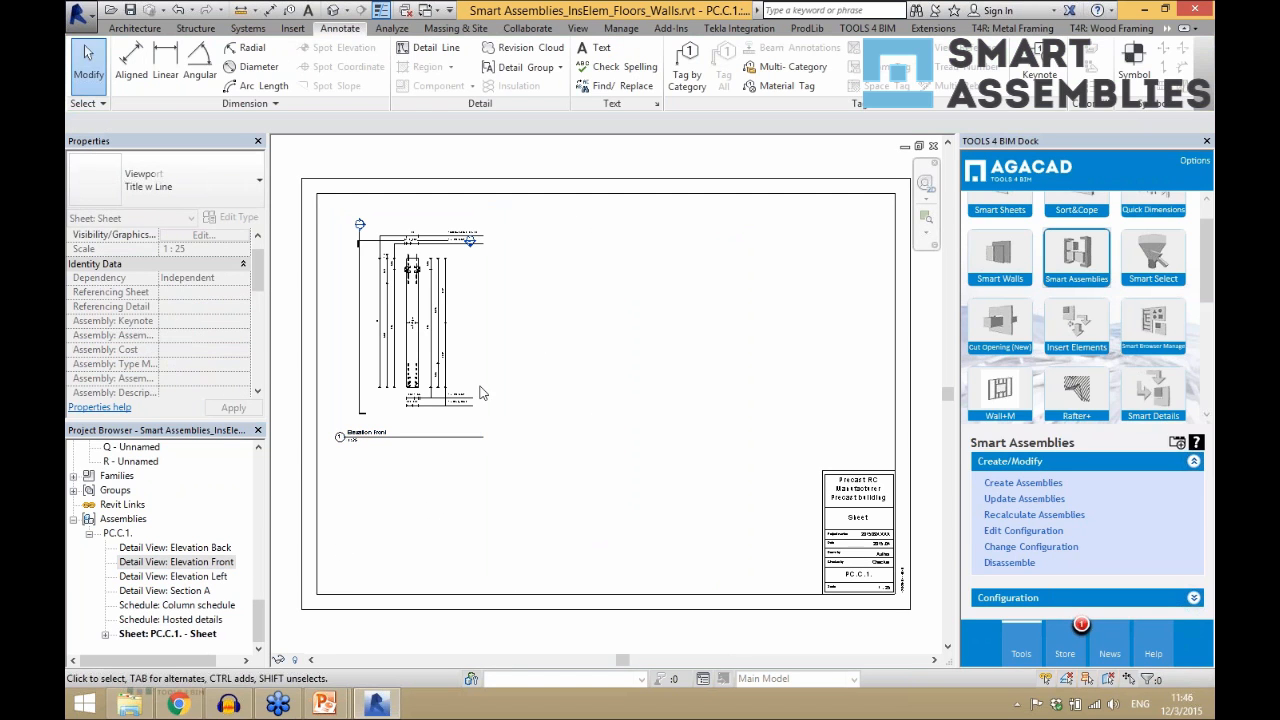
left_click(204, 550)
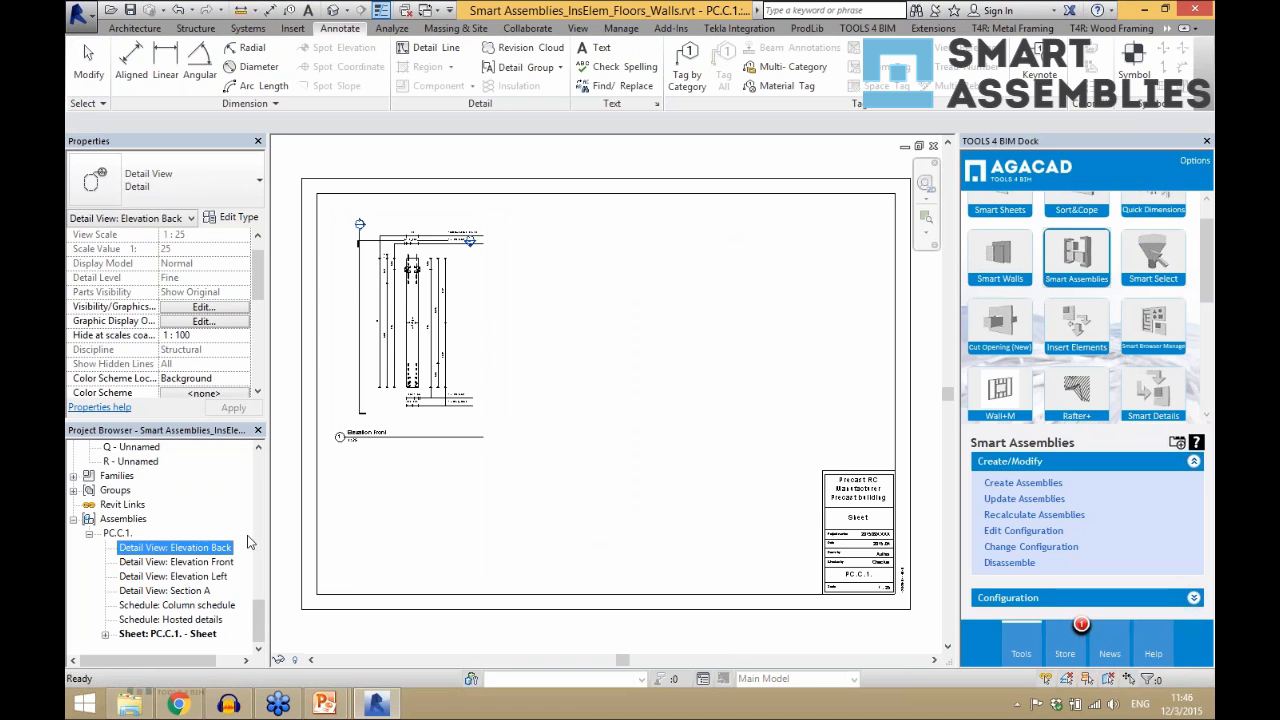
left_click_drag(249, 542, 580, 343)
left_click(569, 326)
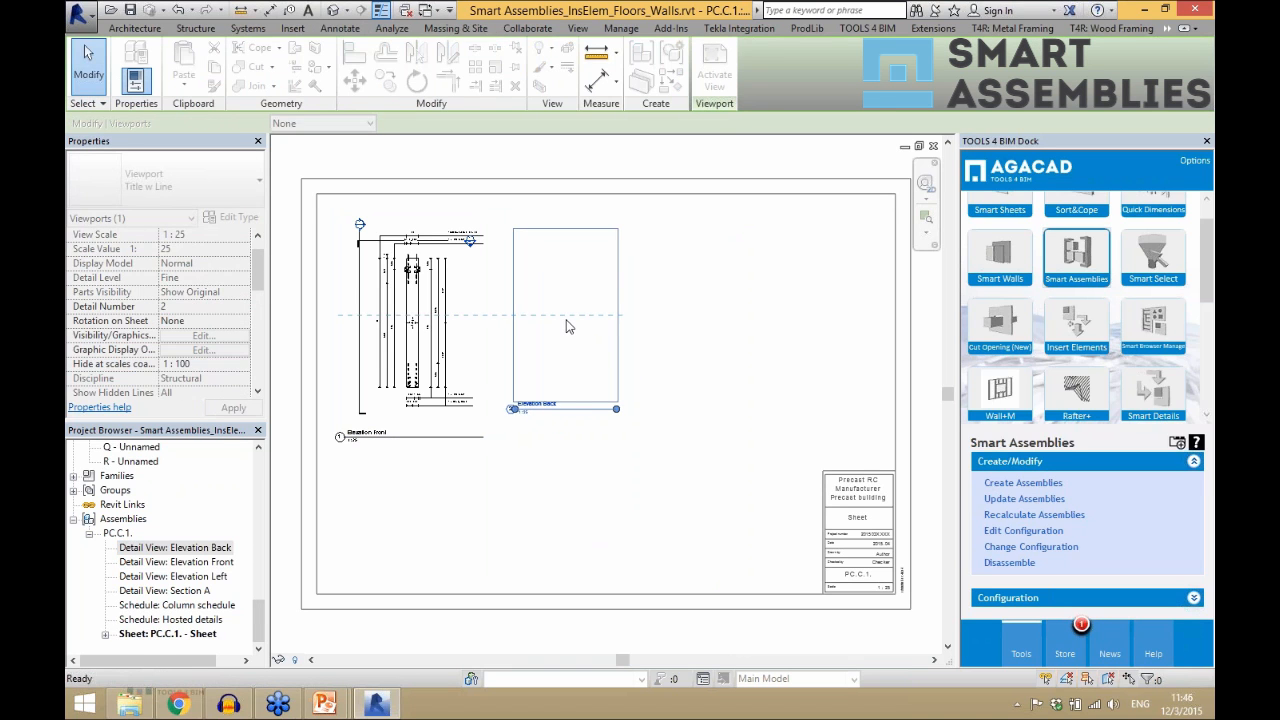
left_click(700, 453)
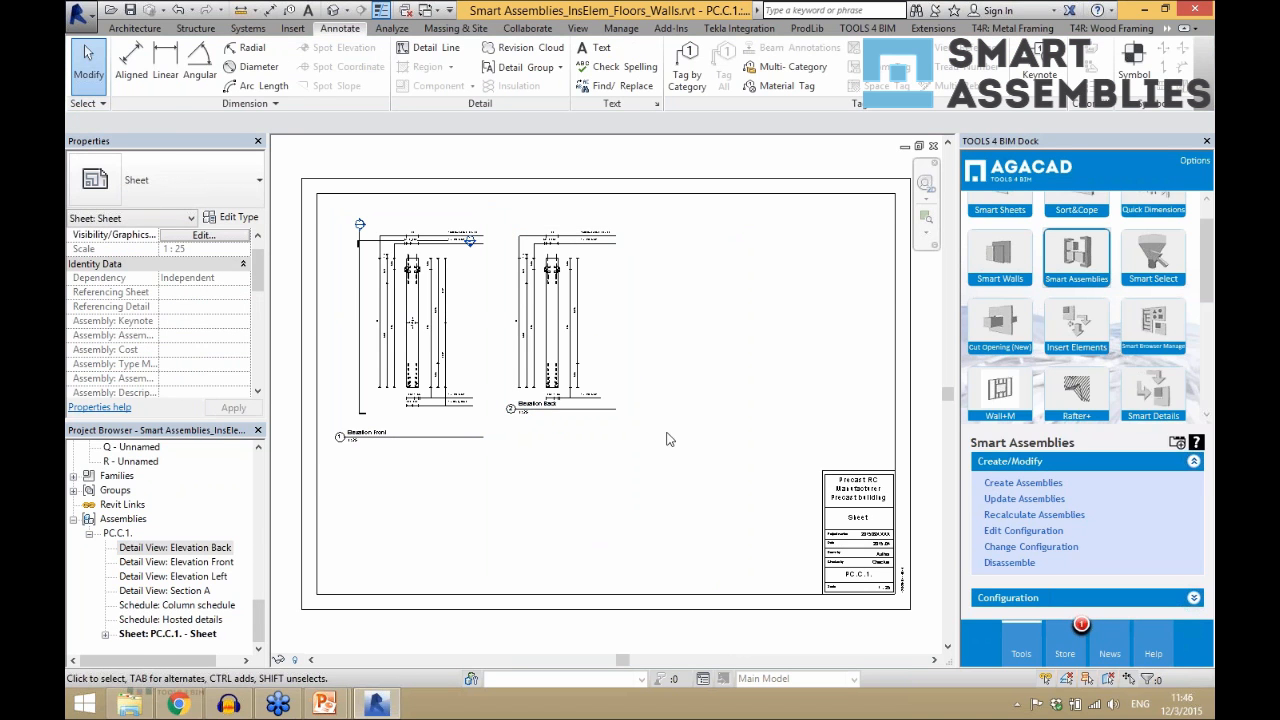
left_click(612, 400)
key("Delete")
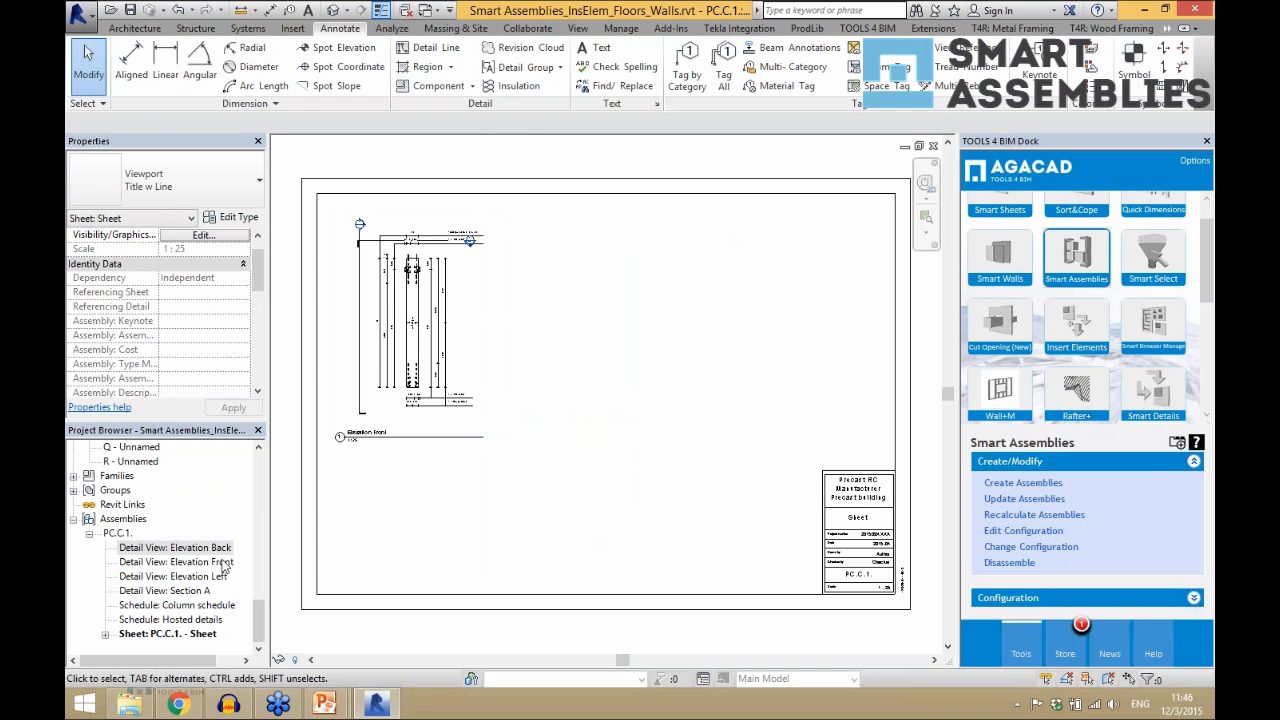
- Place the Elevation Left view to the right of Elevation Front, and the Section A view below Elevation Front on the sheet
left_click(210, 576)
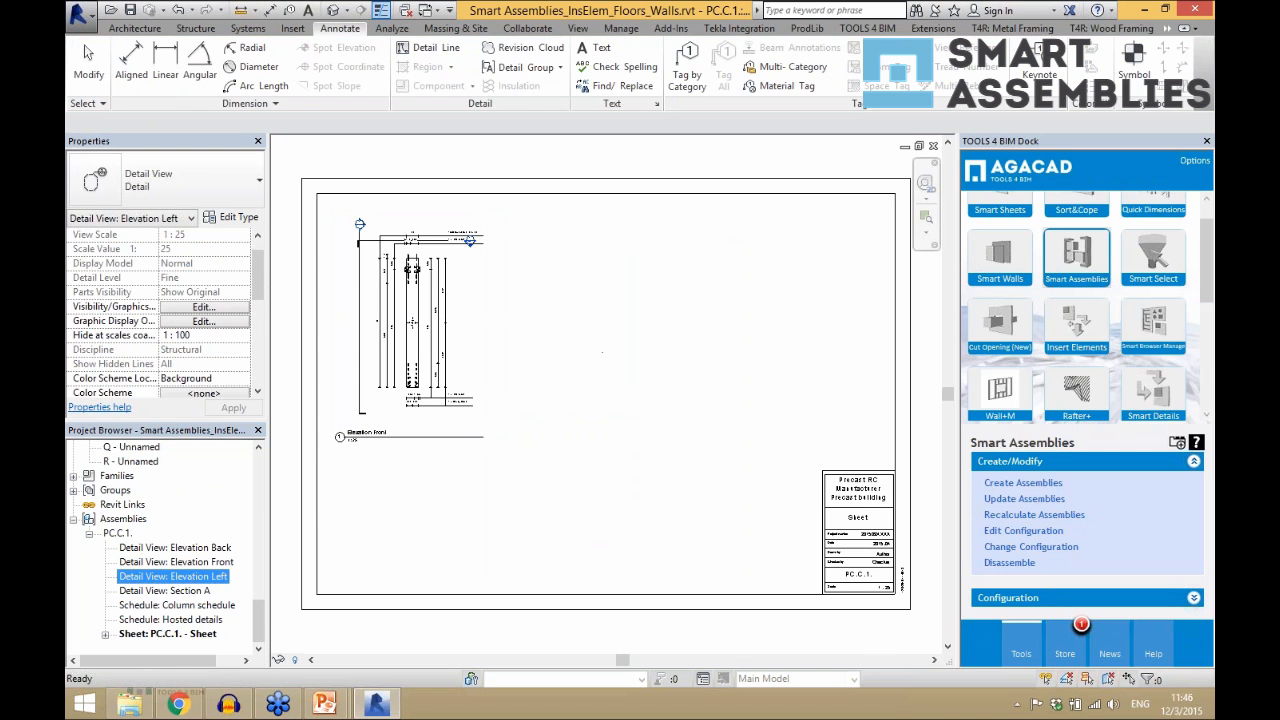
left_click_drag(602, 352, 575, 334)
left_click(563, 321)
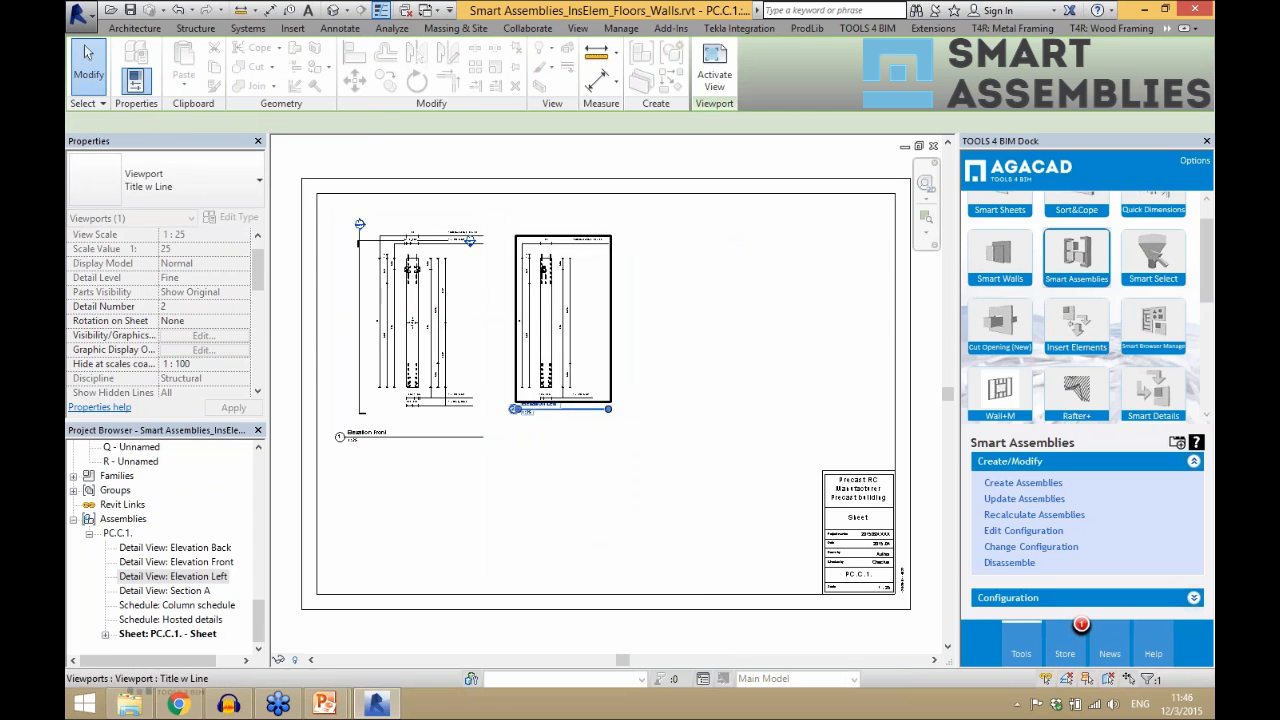
left_click(480, 540)
left_click(200, 591)
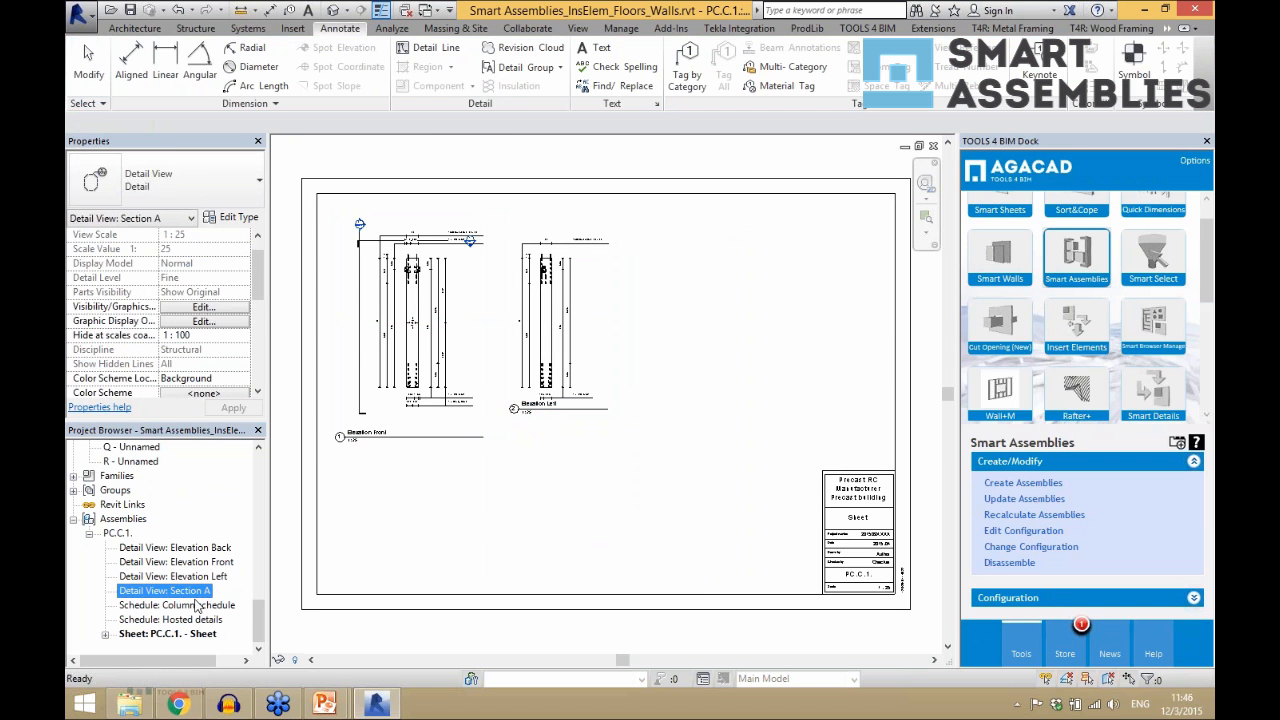
left_click_drag(200, 591, 428, 497)
left_click(427, 495)
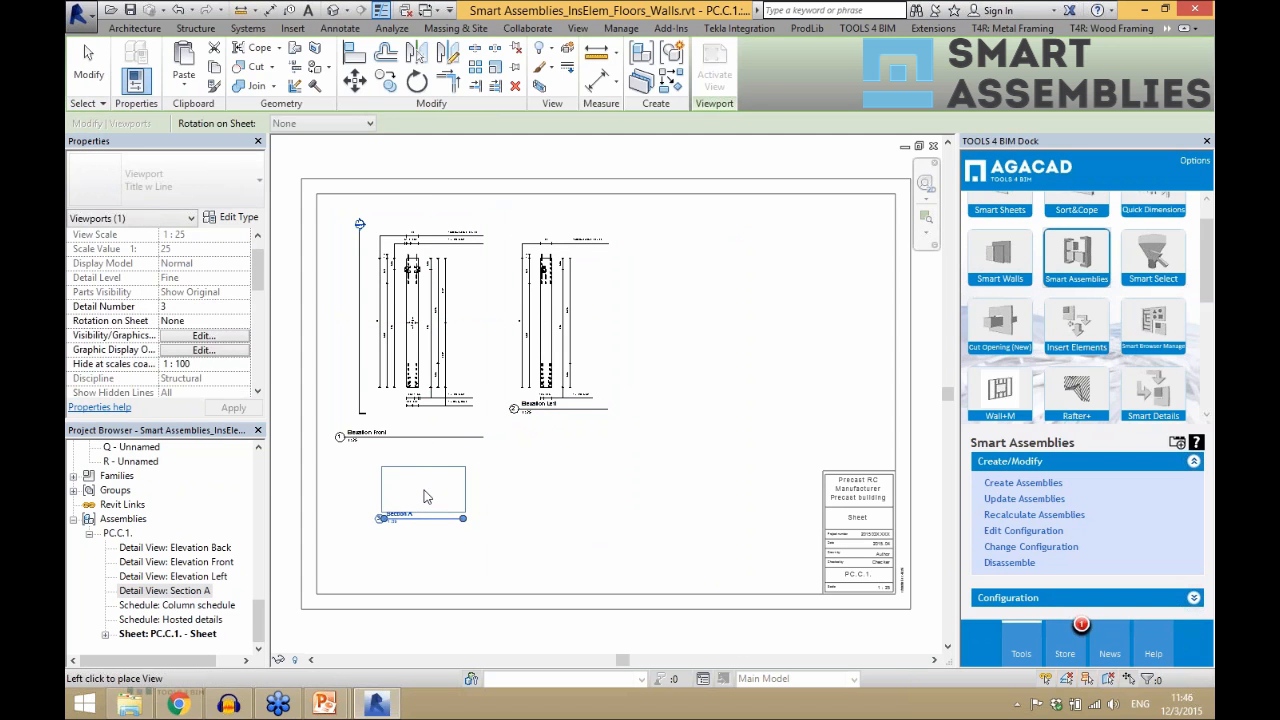
left_click(527, 507)
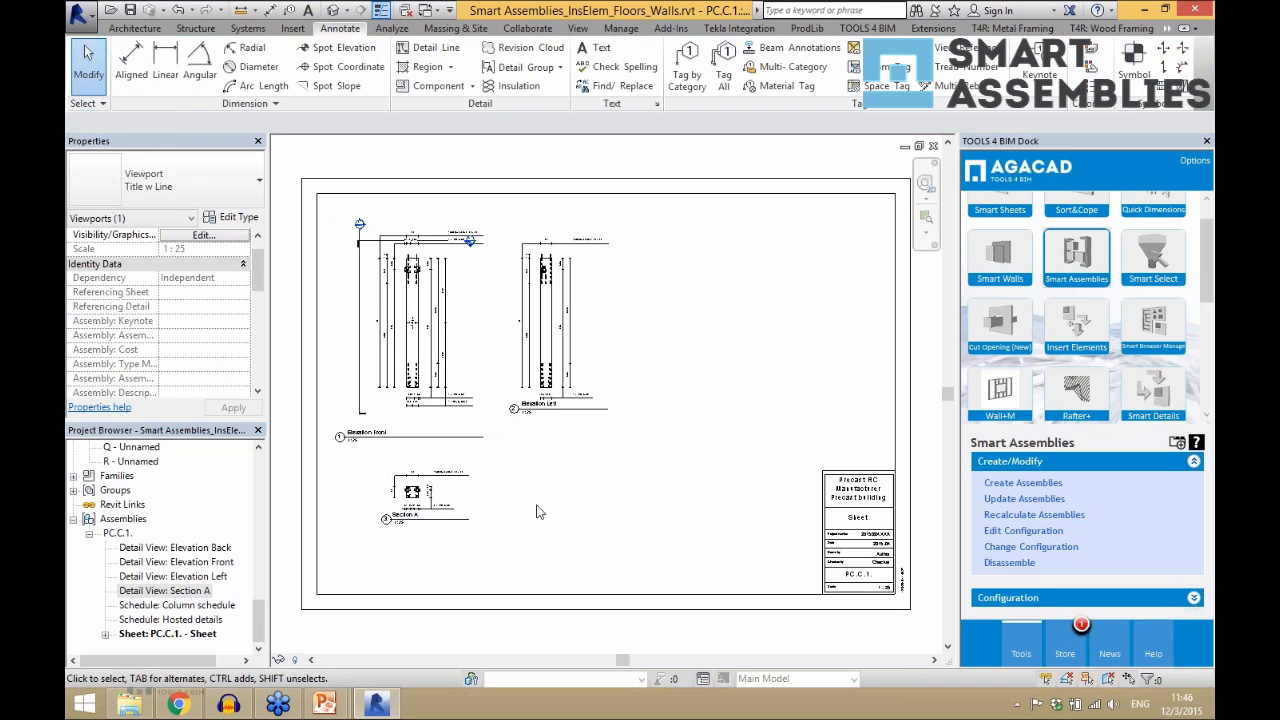
- Place the Column schedule on the right side of the sheet and the Hosted details schedule directly below it
left_click(177, 605)
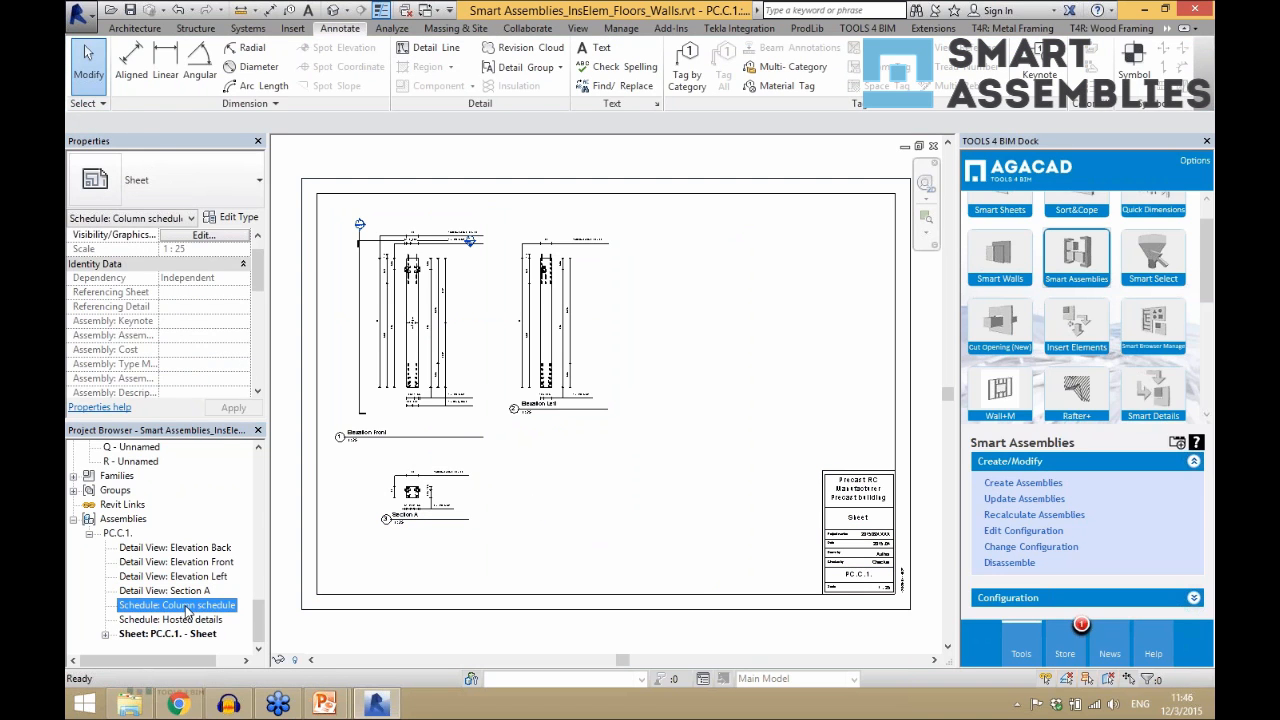
left_click_drag(741, 352, 739, 335)
left_click(736, 324)
left_click(690, 395)
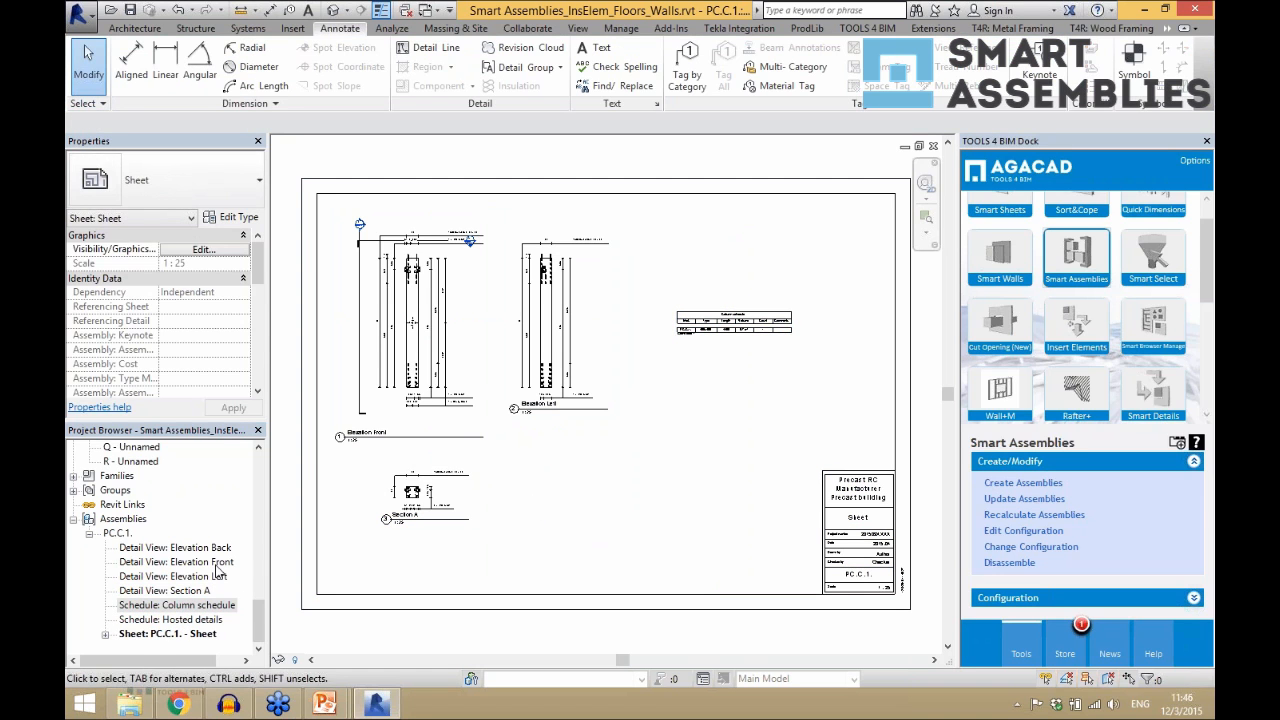
left_click(208, 620)
left_click_drag(704, 395, 696, 374)
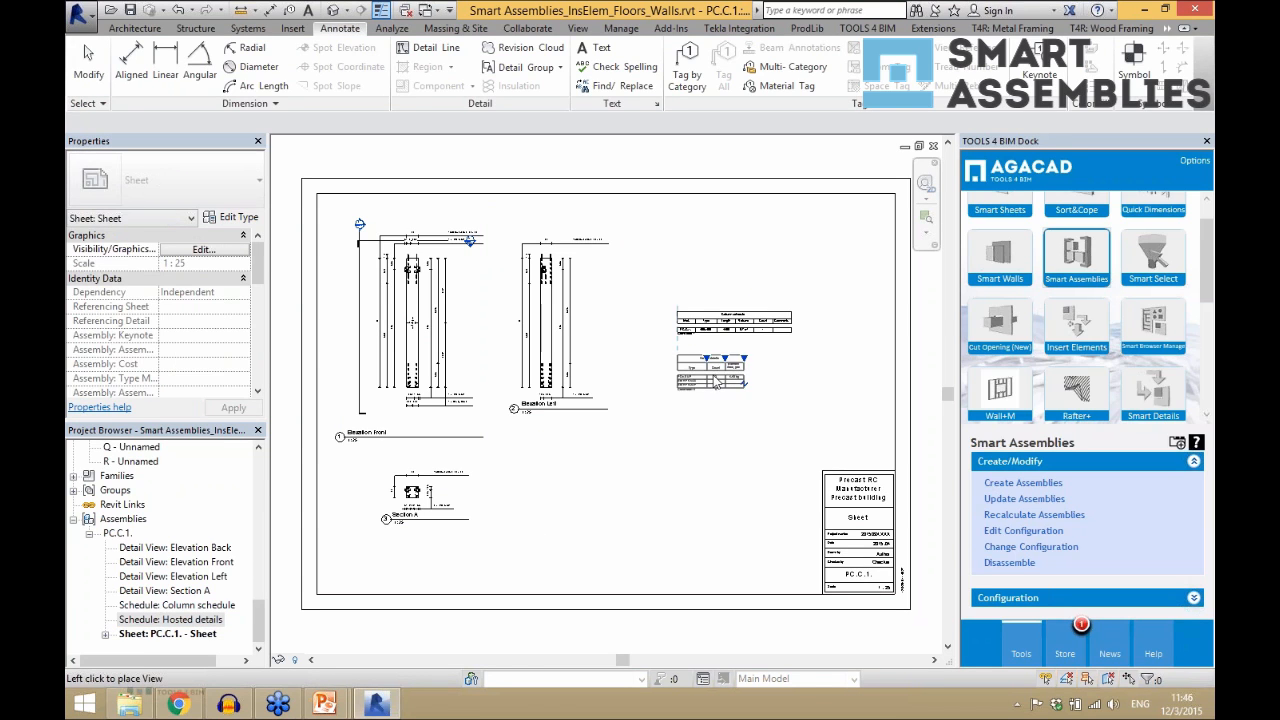
left_click(710, 374)
left_click(725, 461)
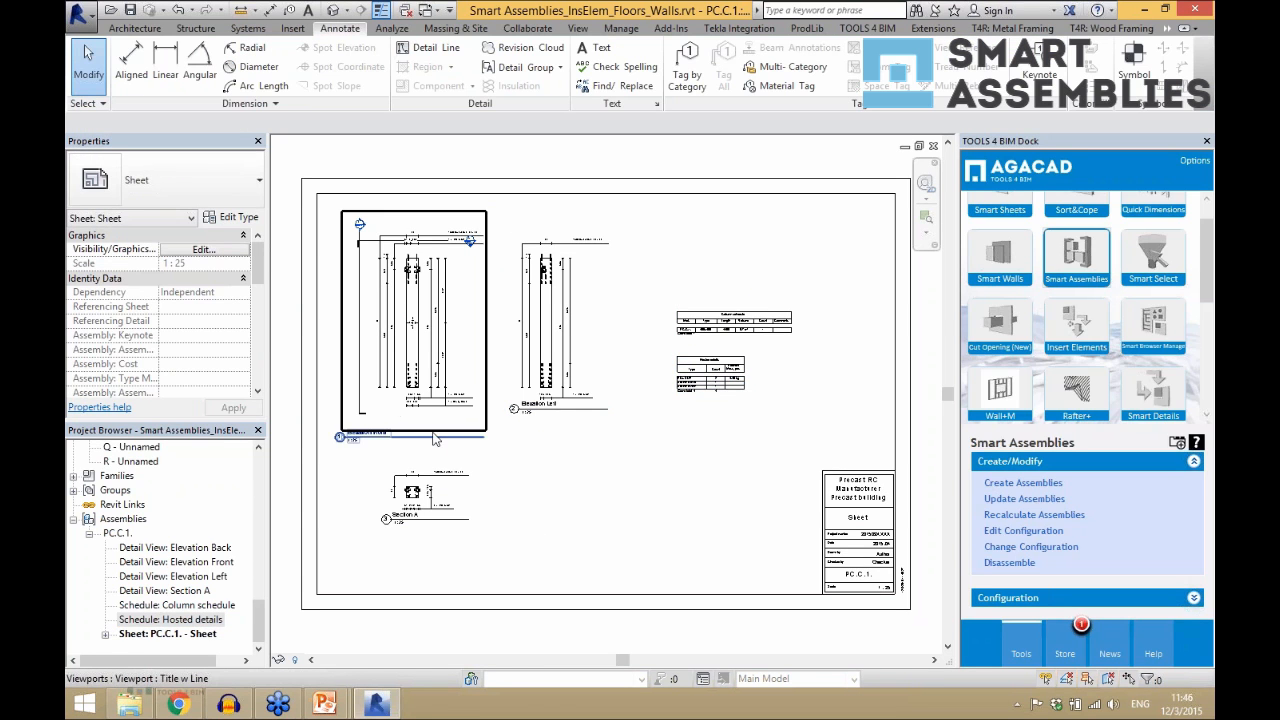
- From the 3D view, set the Column_formwork configuration's sheet template to PC.C.1. - Sheet, and save and close the configuration
left_click(333, 10)
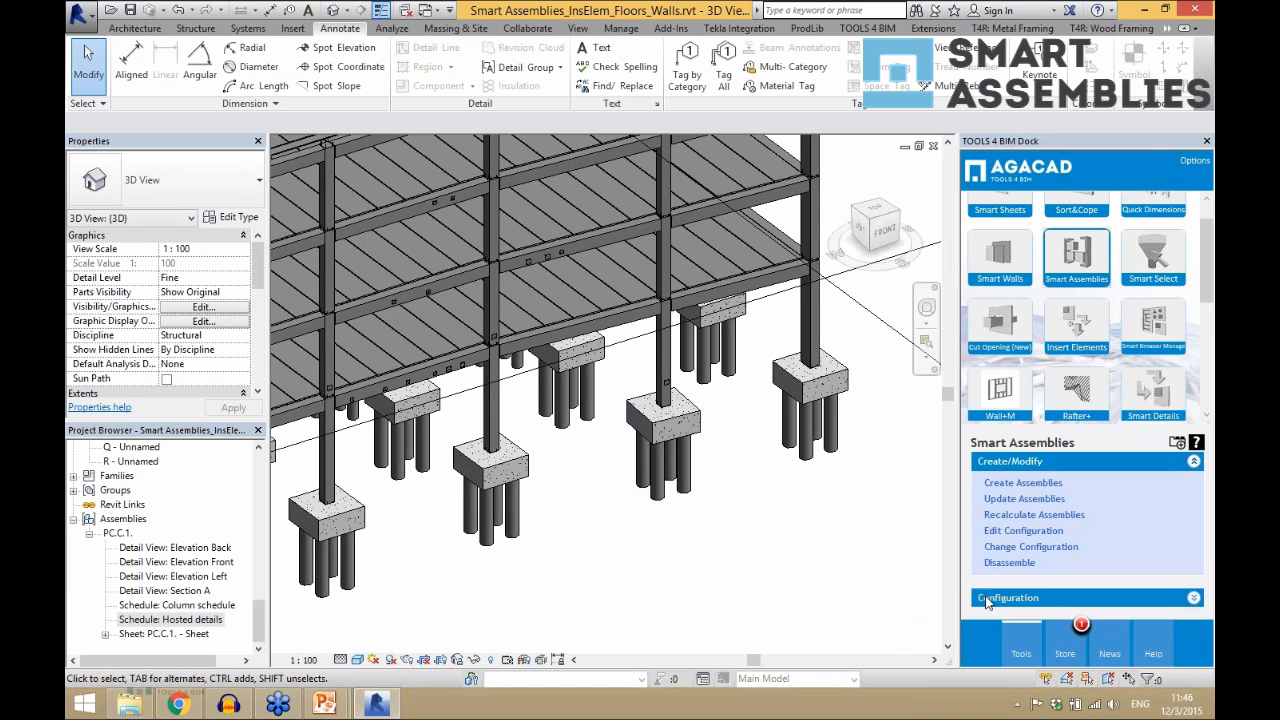
left_click(986, 598)
left_click(822, 556)
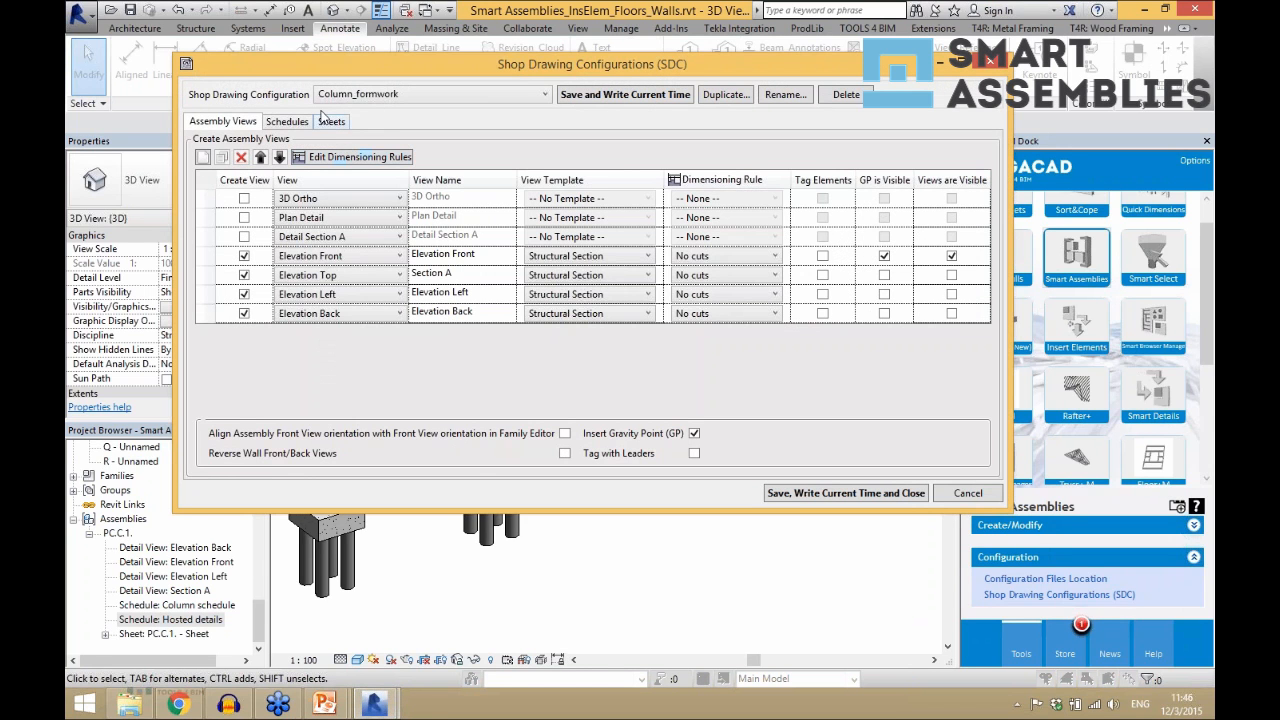
left_click(333, 123)
left_click(642, 200)
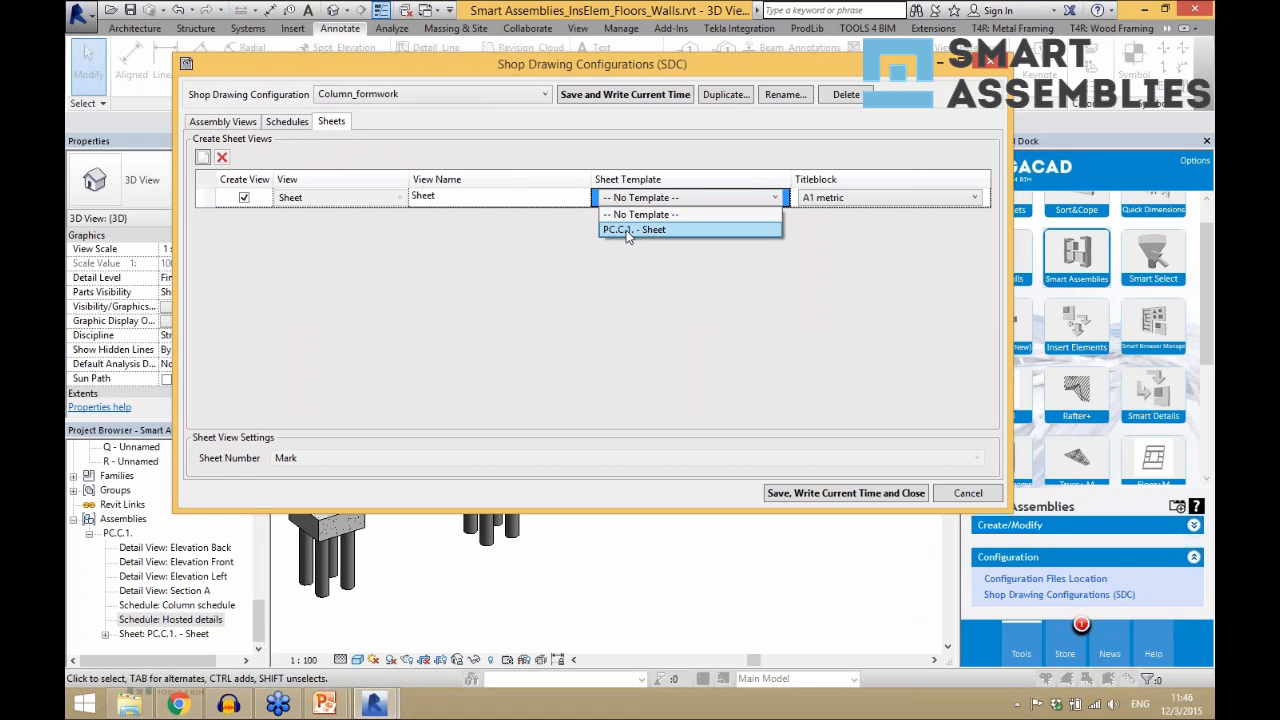
left_click(626, 230)
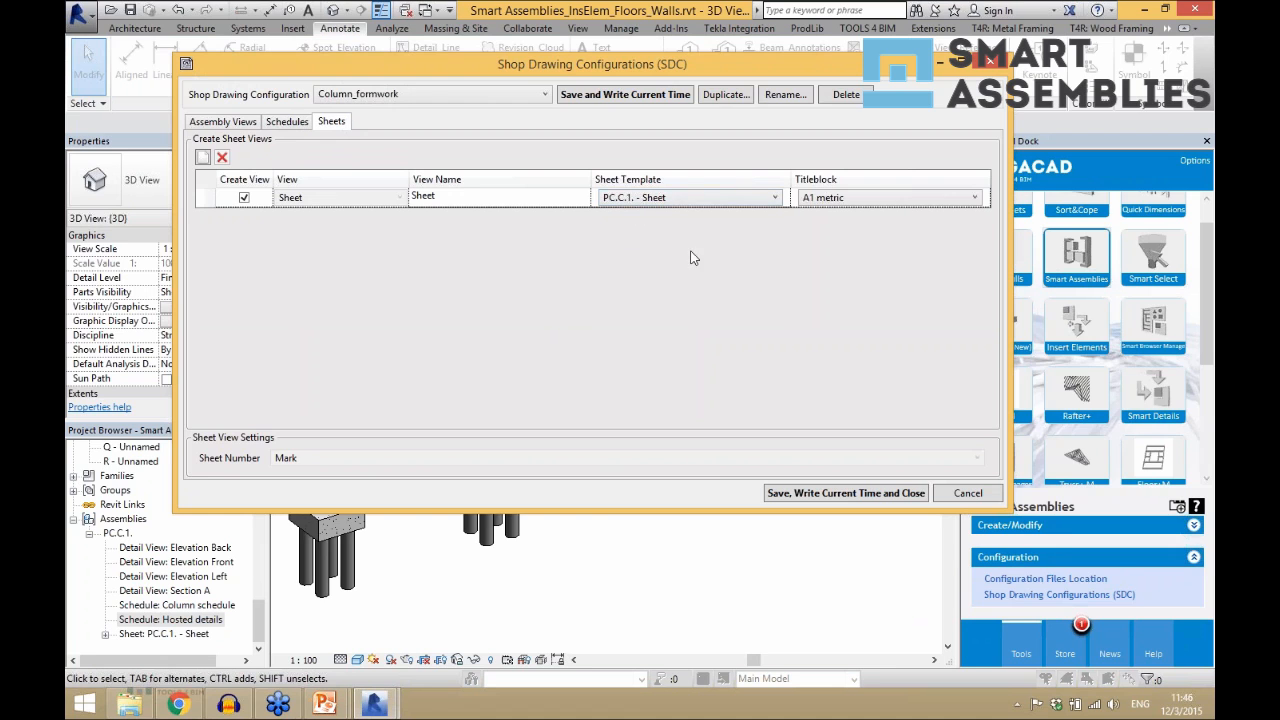
left_click(815, 493)
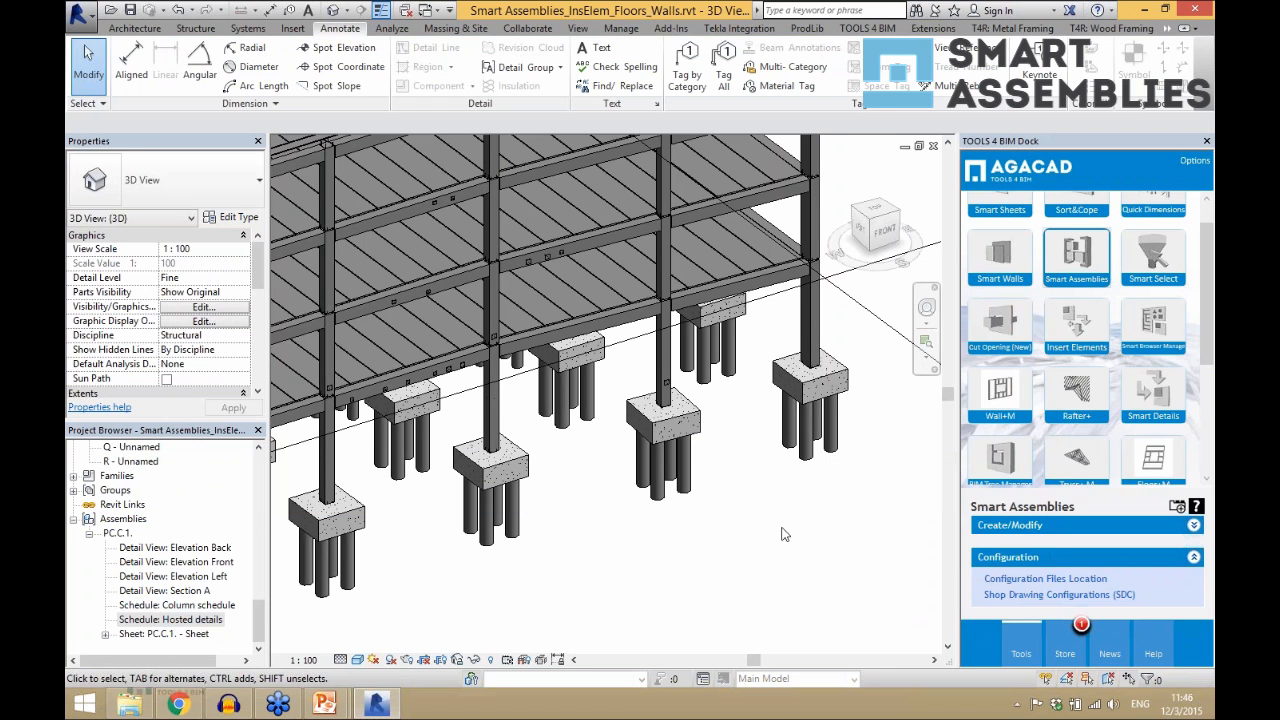
- Create an assembly from the 400x400 precast concrete column at location 1F-4 using the Column_formwork configuration, and dismiss the report
left_click(660, 372)
scroll(665, 394, "up", 1)
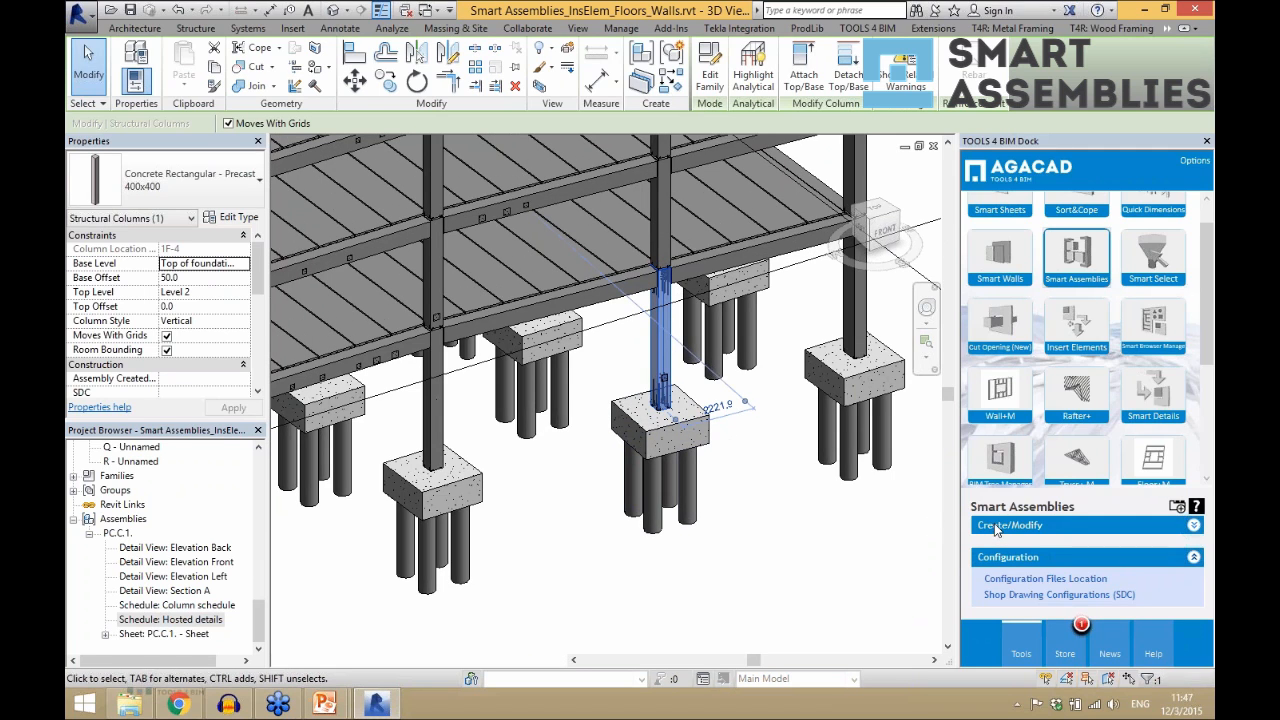
left_click(996, 527)
left_click(1005, 489)
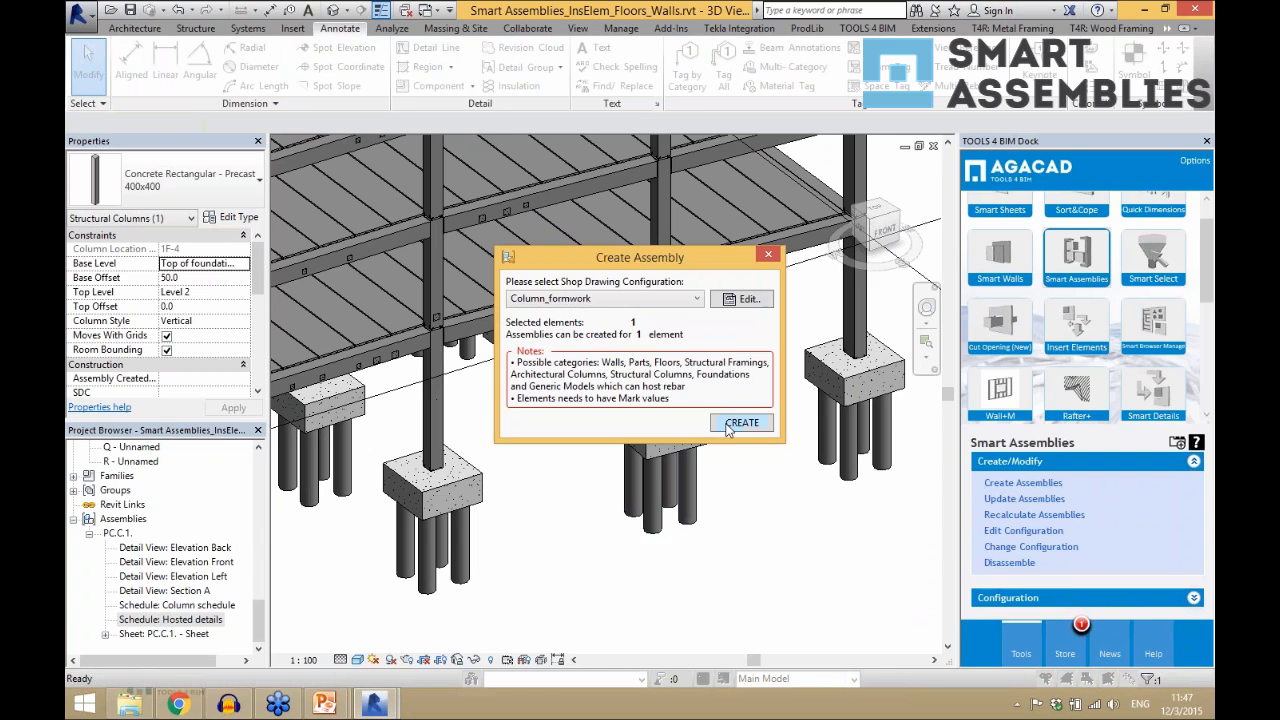
left_click(740, 423)
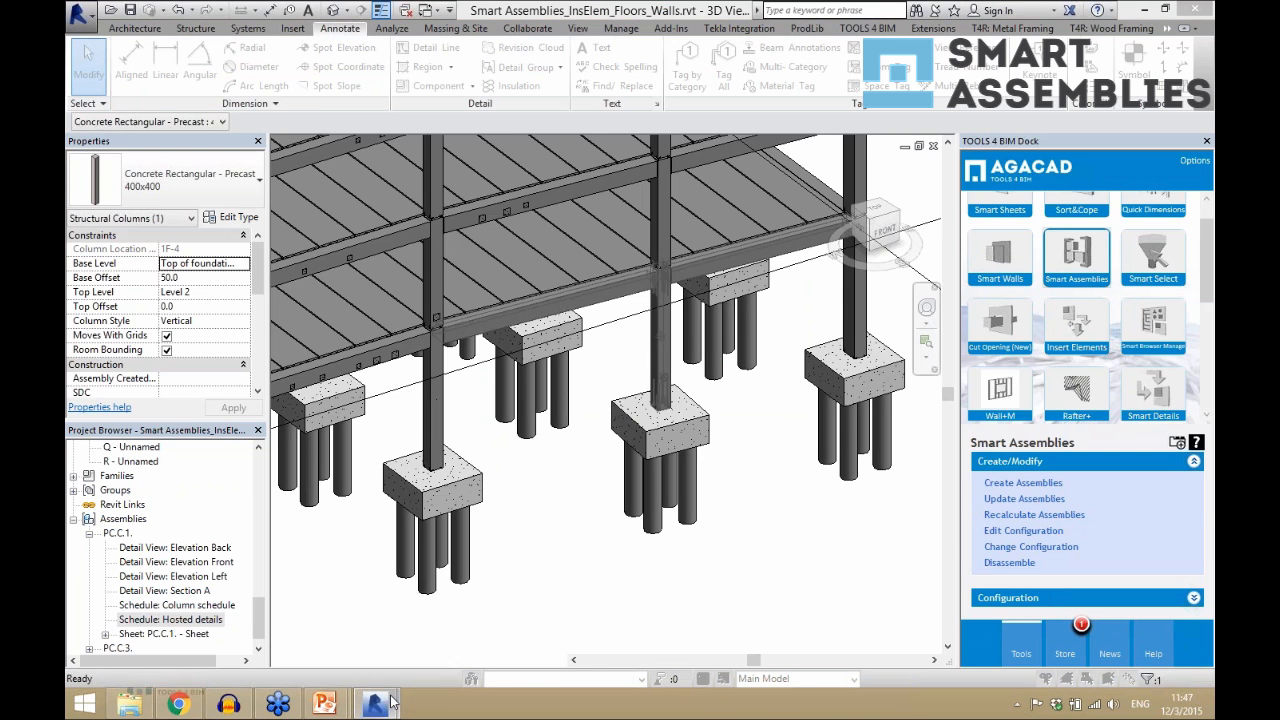
mouse_move(388, 703)
left_click(335, 640)
left_click(612, 357)
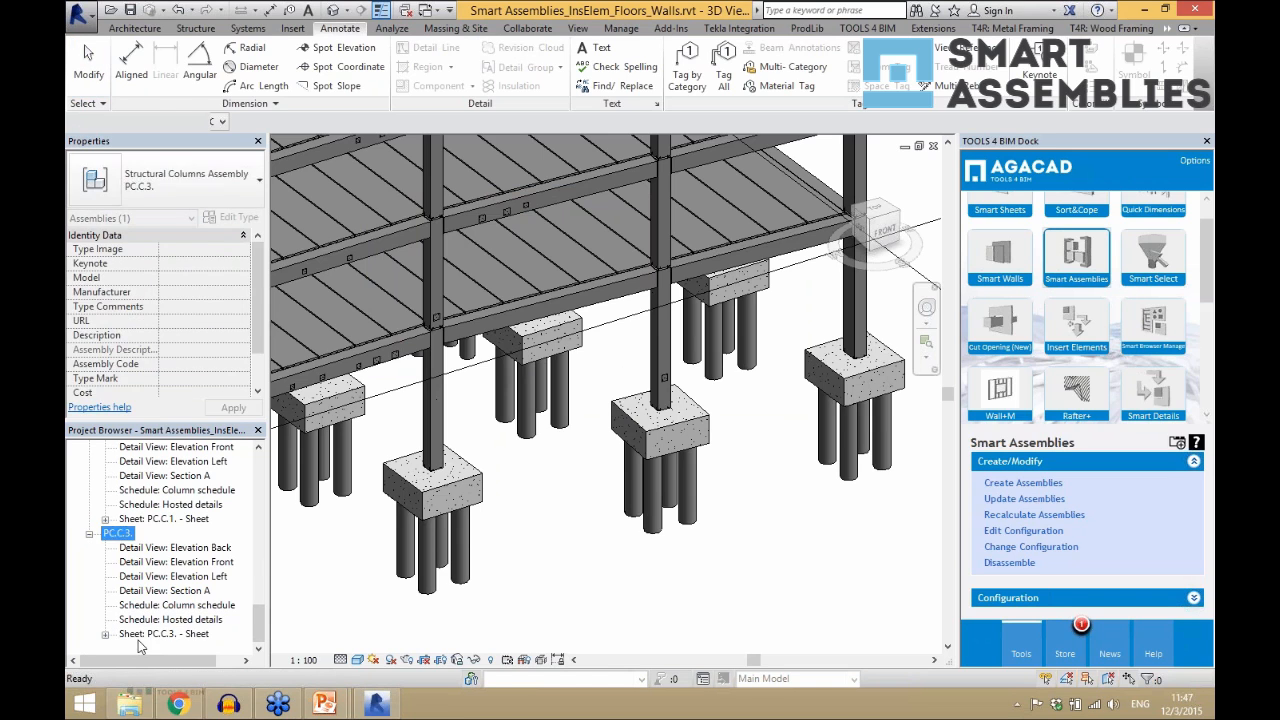
- Open the PC.C.3. assembly's sheet and inspect its arranged views, dimensions and schedules
double_click(145, 635)
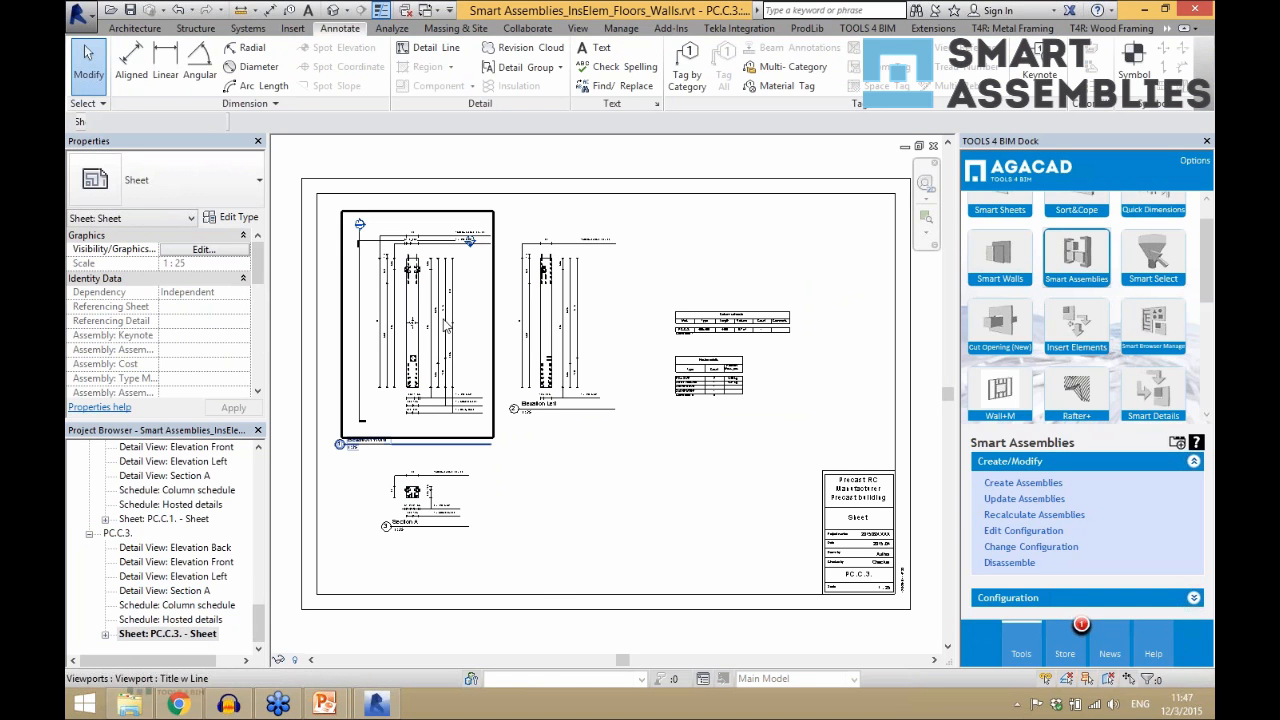
scroll(410, 370, "up", 6)
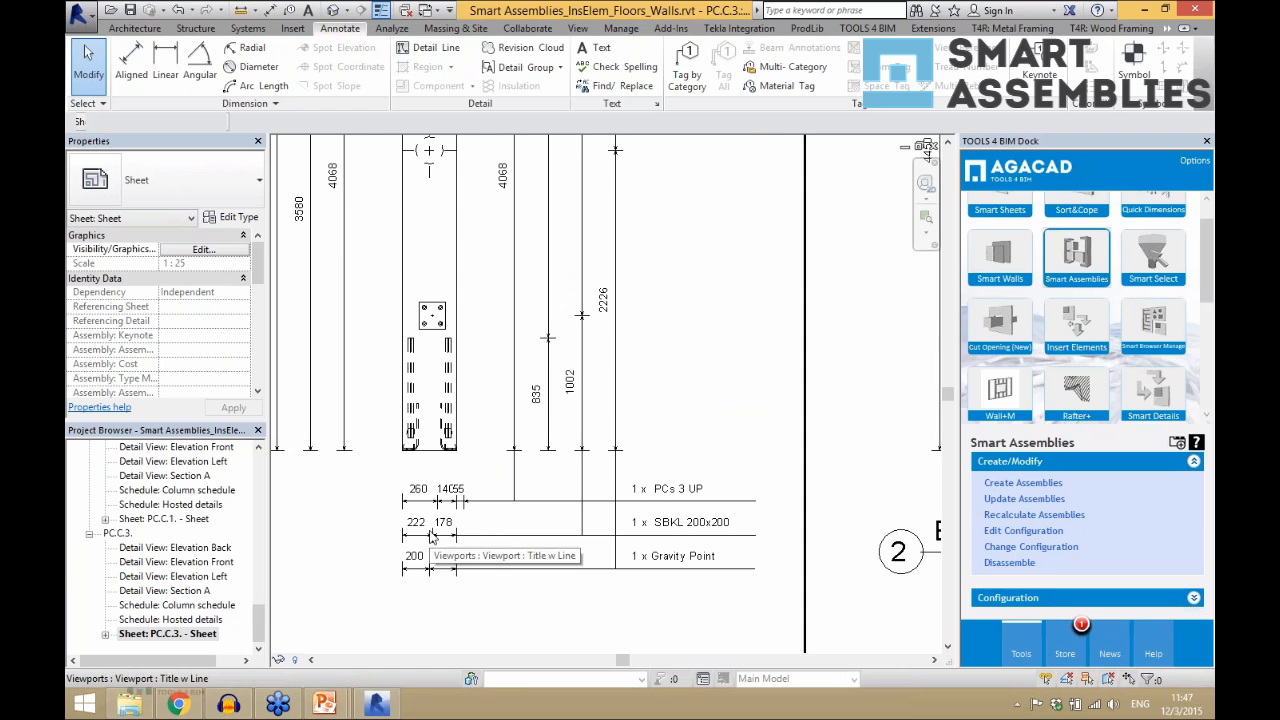
scroll(410, 386, "down", 6)
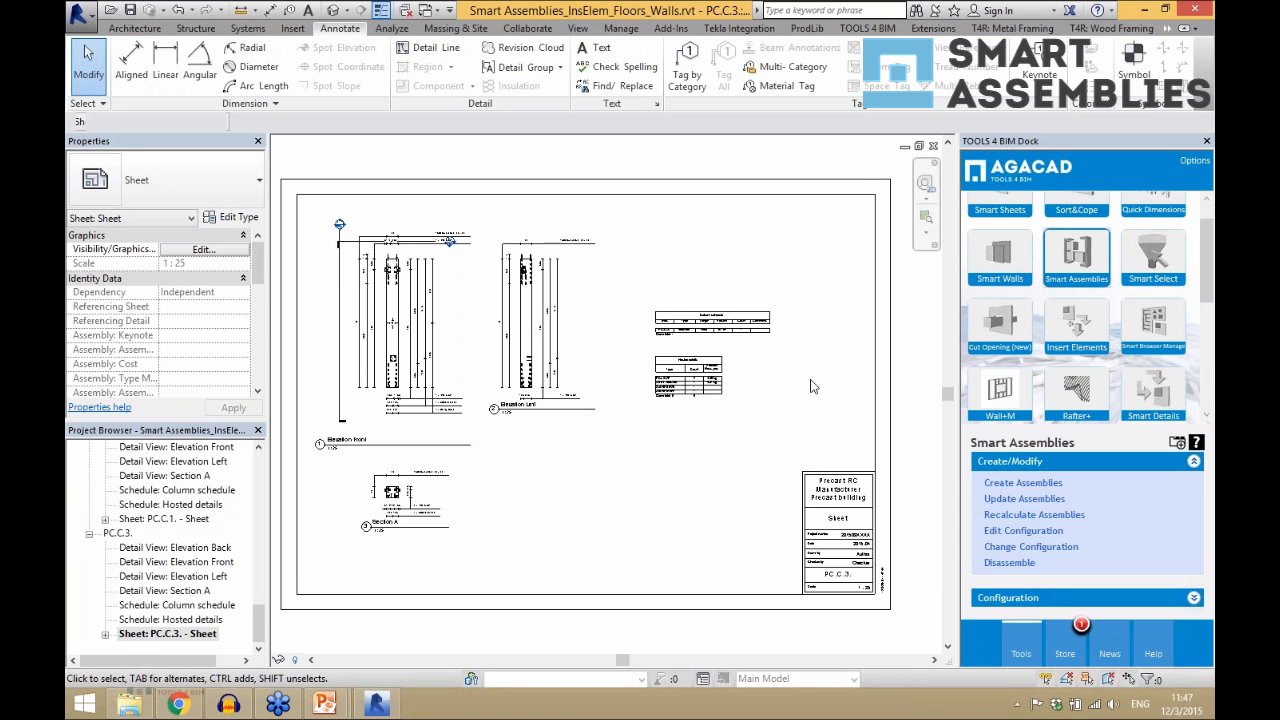
- From the 3D view, create an assembly from a Level 3 600x500 precast L-shaped beam using the Beam_formwork configuration, and dismiss the report
left_click(336, 12)
scroll(797, 465, "up", 2)
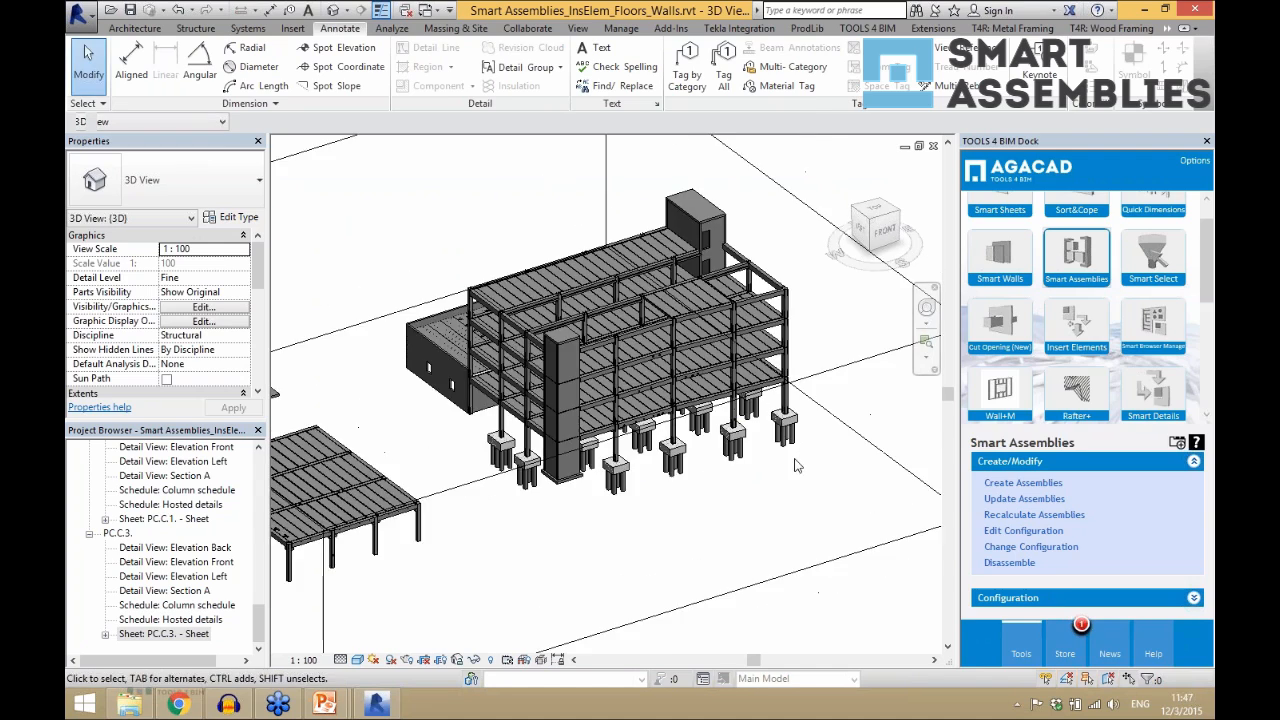
scroll(797, 465, "up", 4)
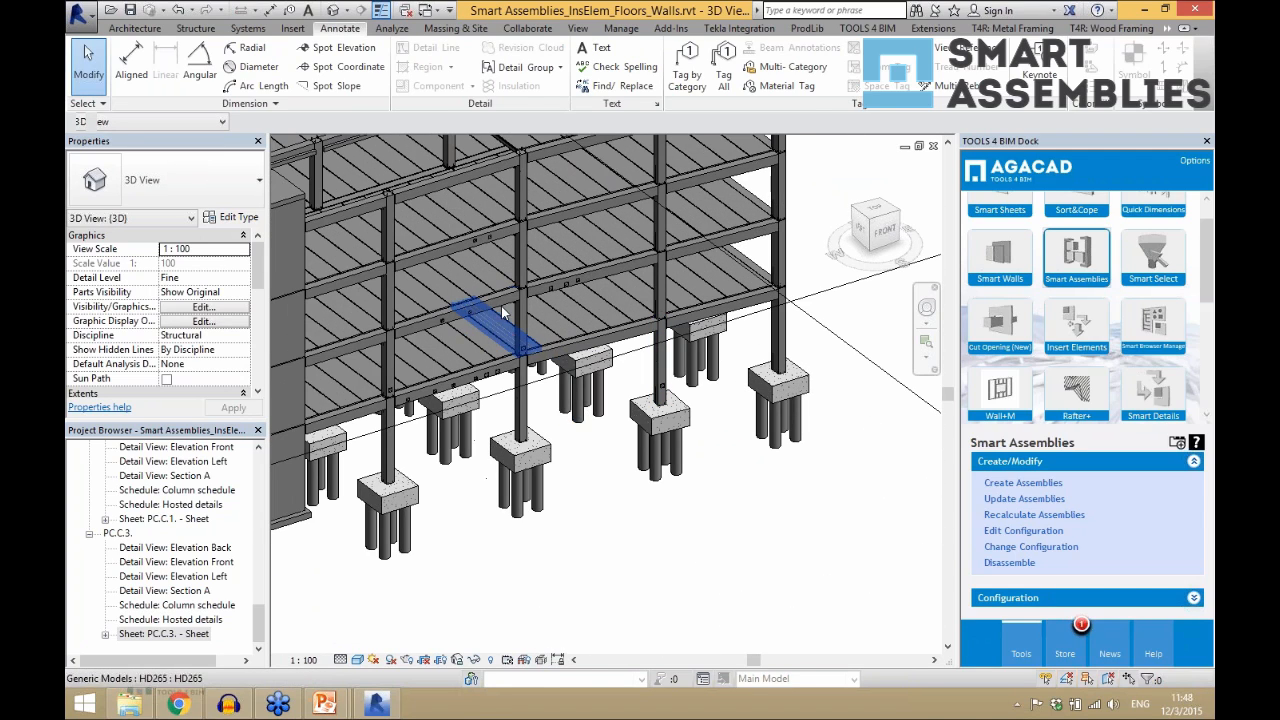
left_click(502, 303)
scroll(452, 333, "up", 2)
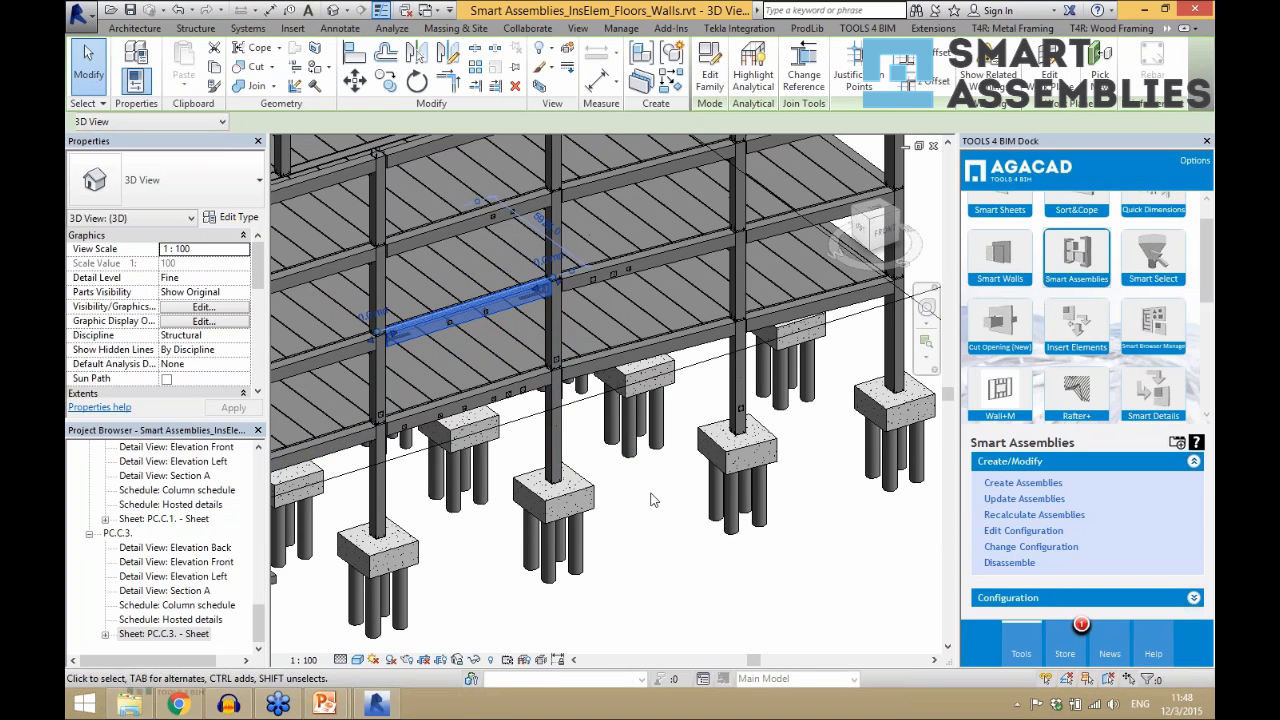
left_click(1012, 483)
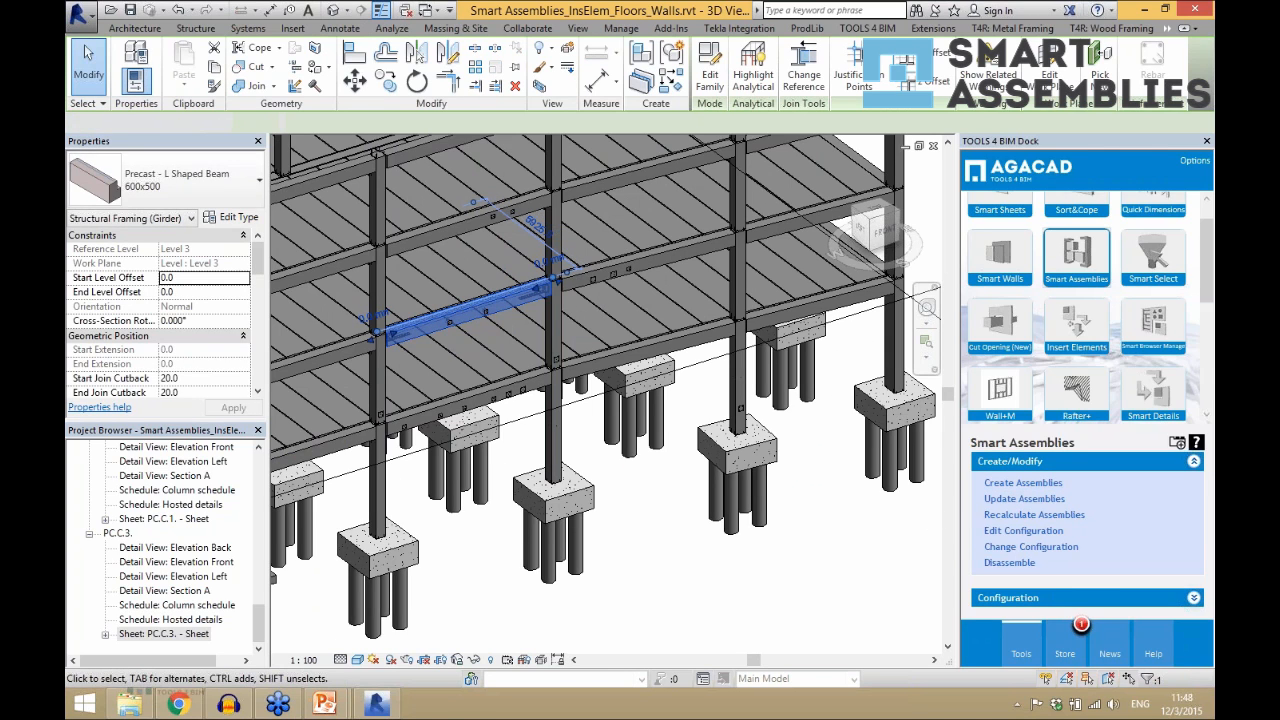
left_click(613, 299)
scroll(558, 385, "up", 2)
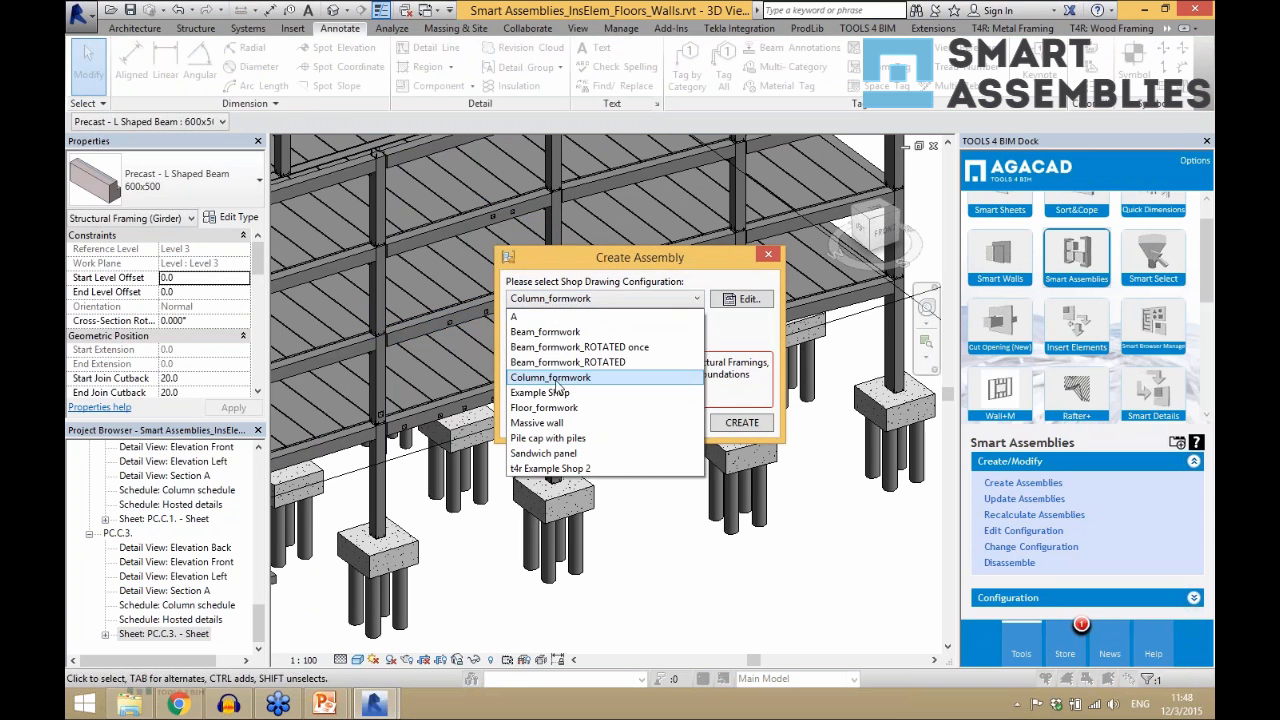
left_click(545, 331)
left_click(718, 423)
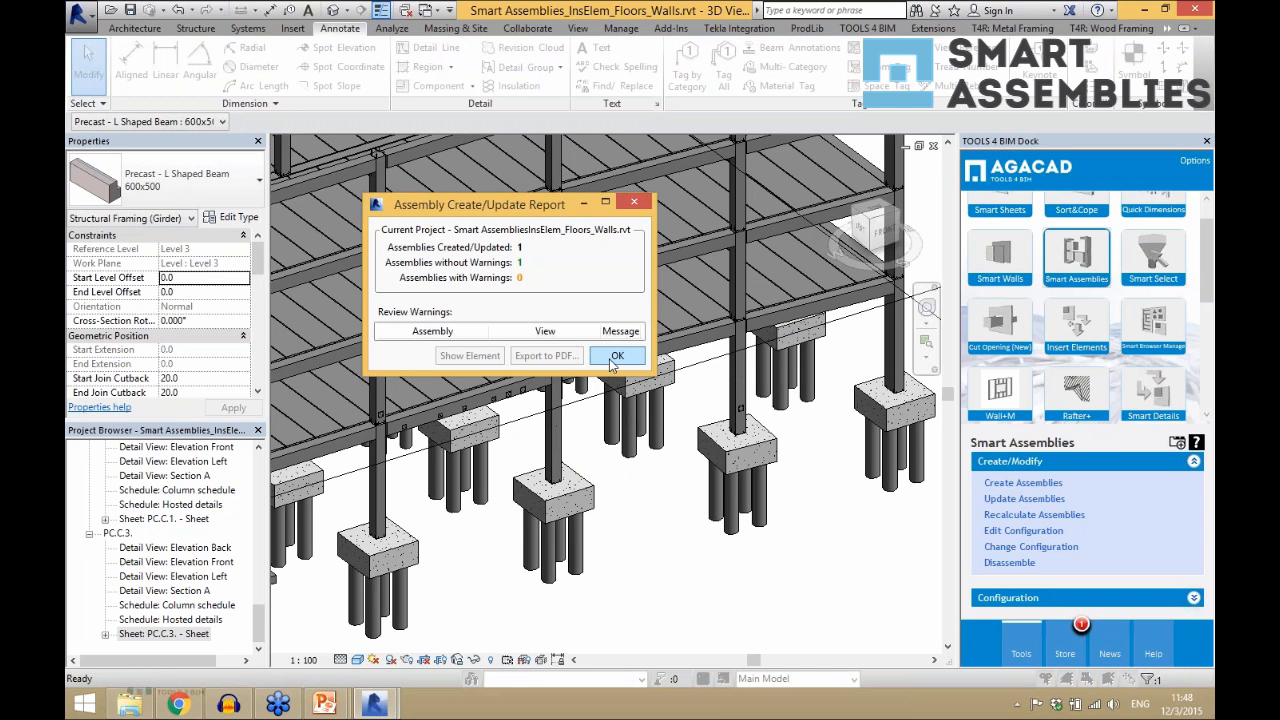
left_click(615, 357)
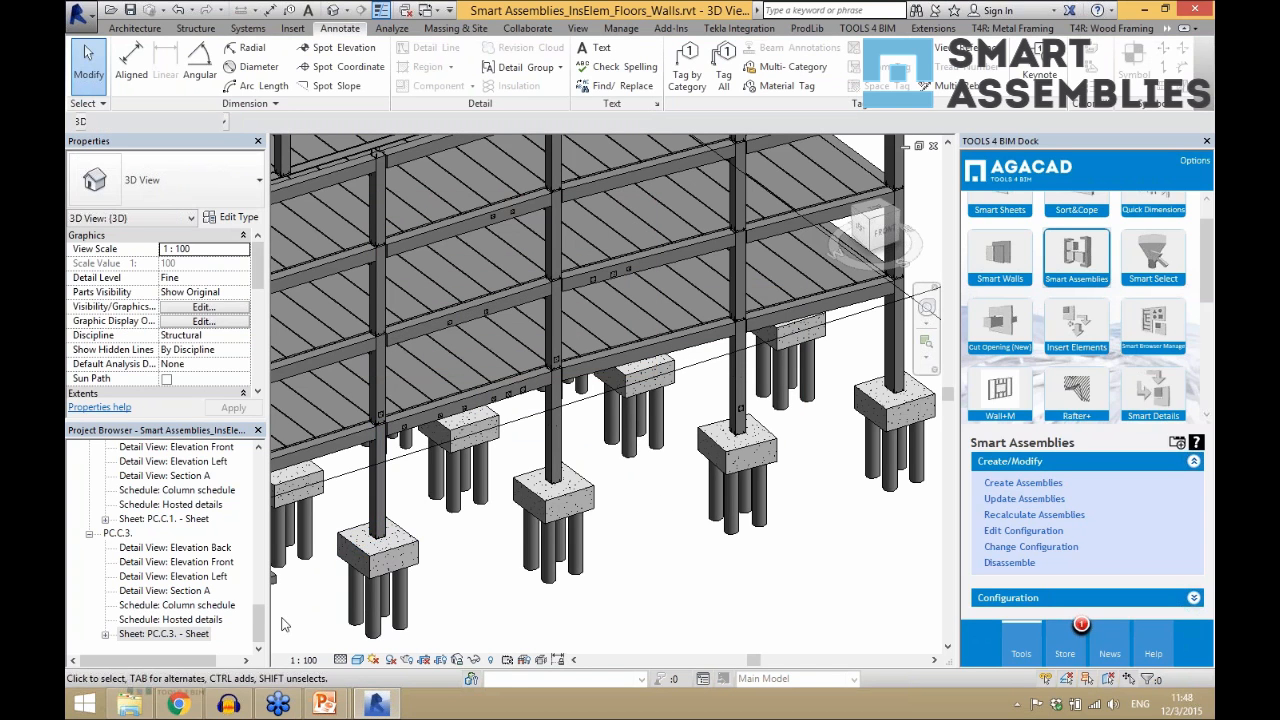
- Inspect assembly 1.4's Elevation Front, Elevation Top, Beam schedule and Section C views
scroll(160, 545, "up", 5)
left_click(110, 548)
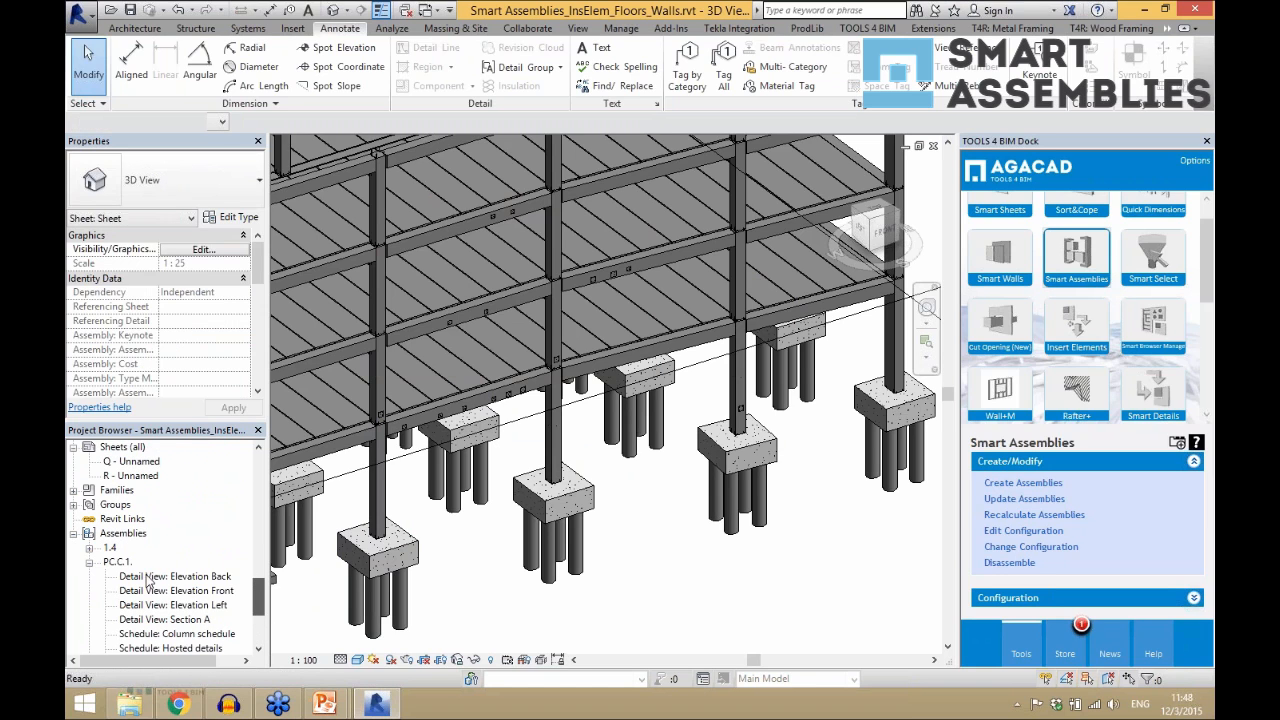
double_click(112, 550)
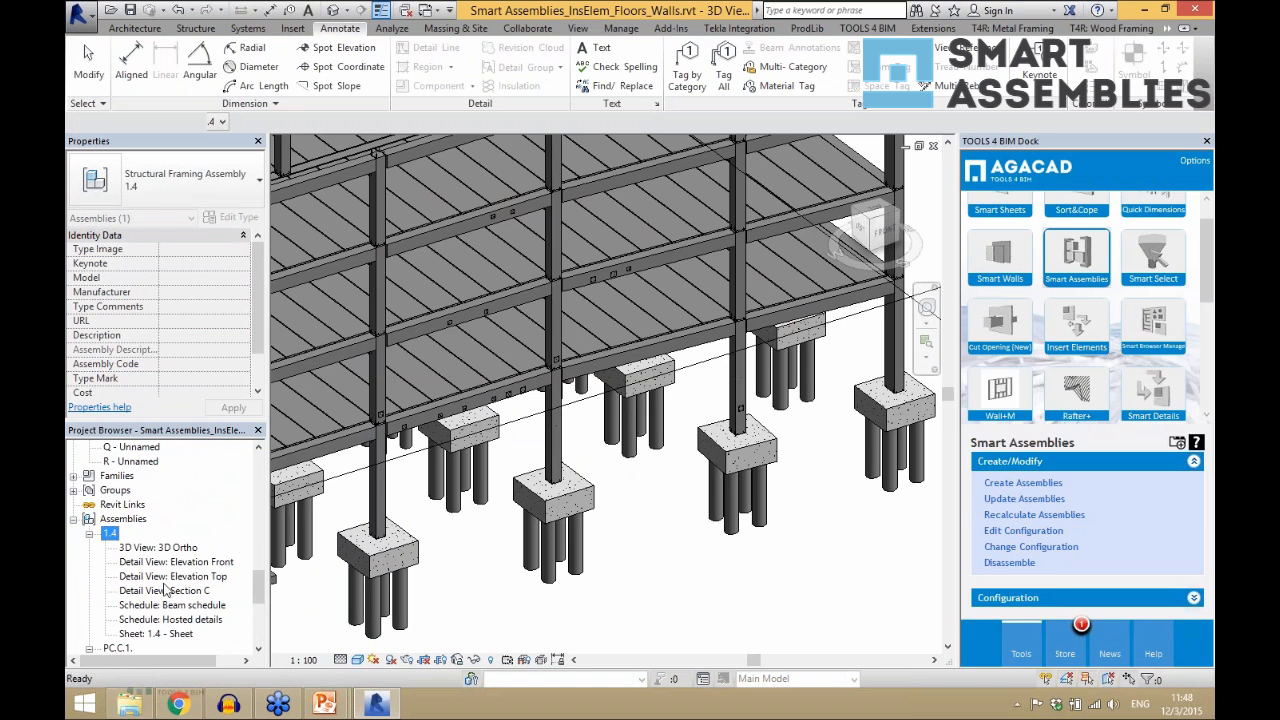
double_click(184, 563)
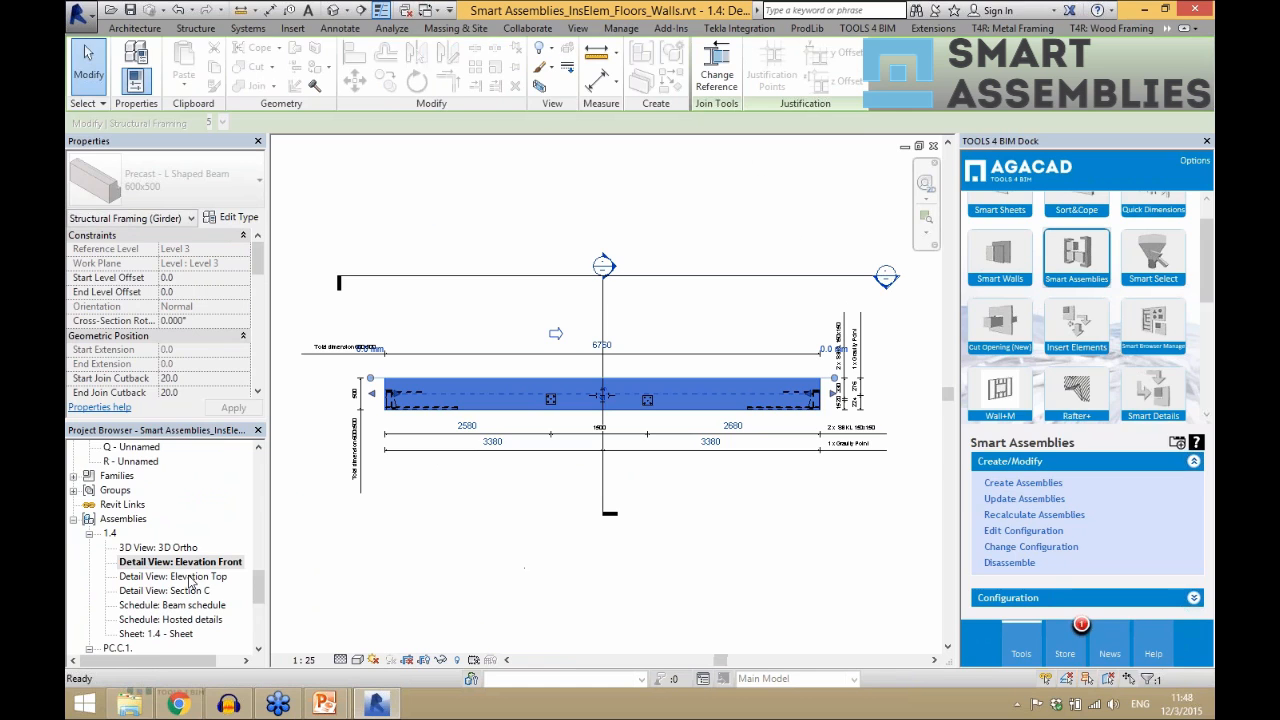
key("Escape")
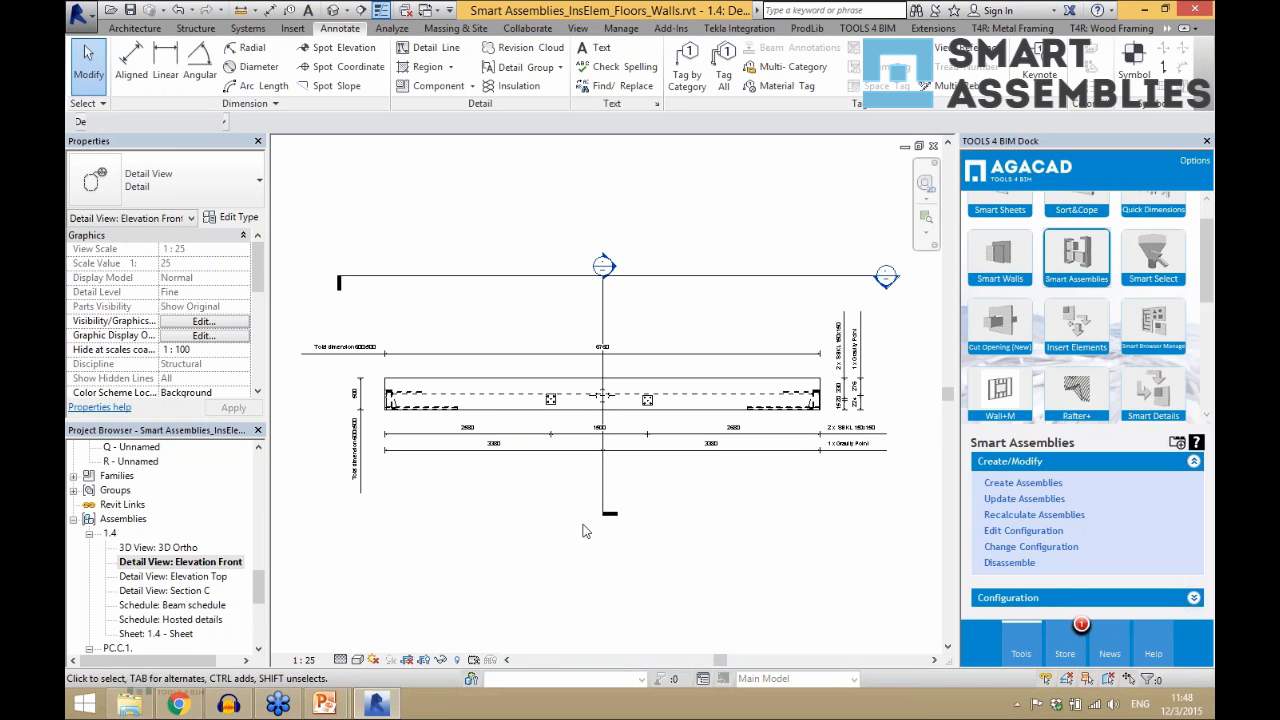
double_click(172, 577)
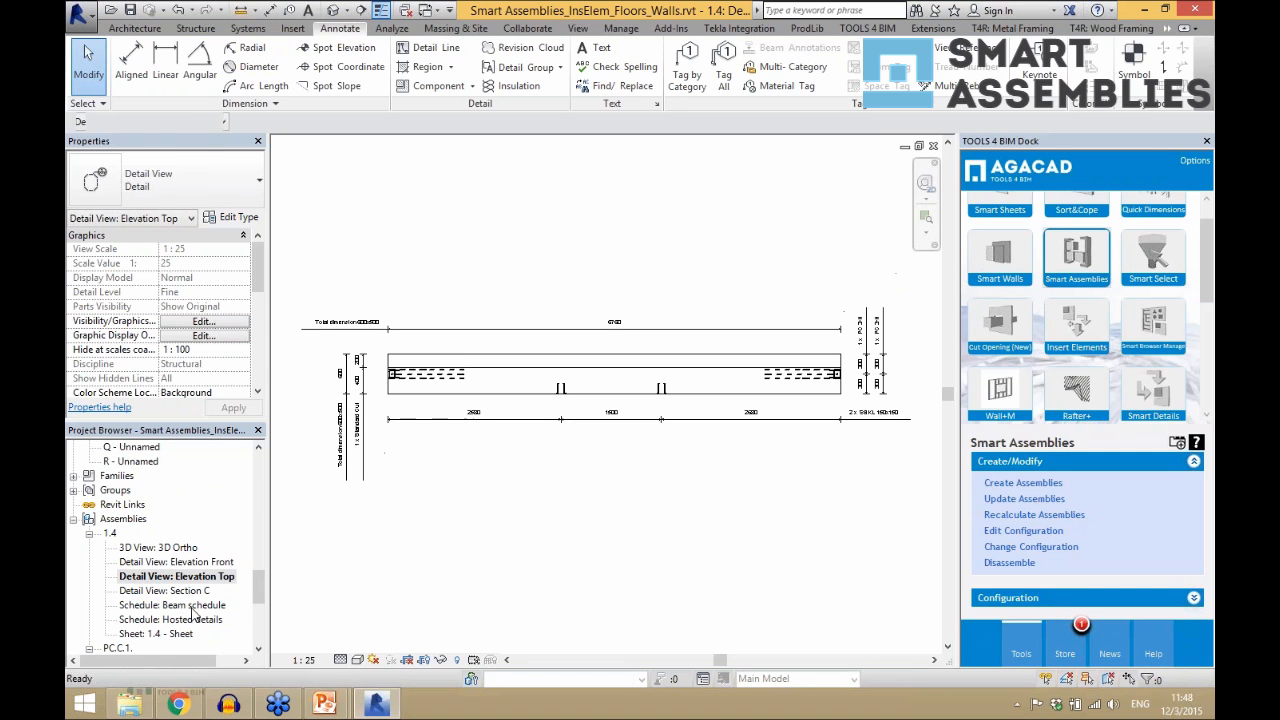
double_click(190, 605)
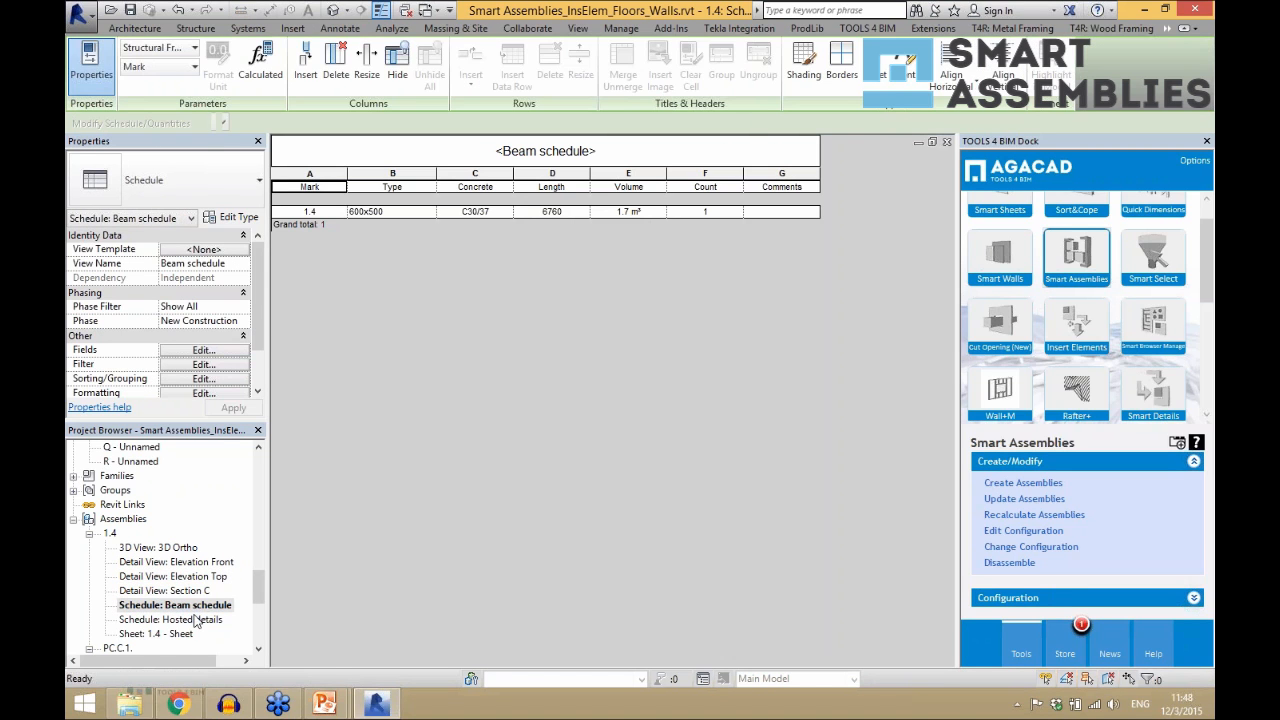
left_click(186, 594)
double_click(182, 591)
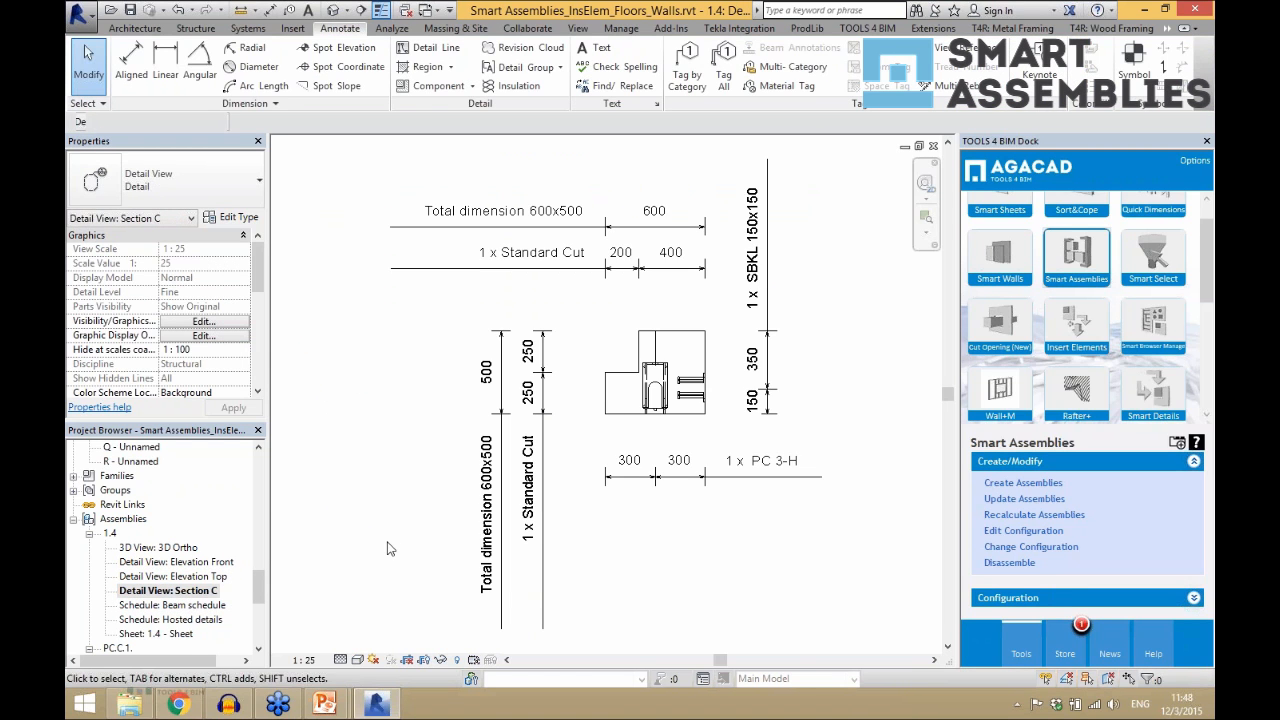
scroll(395, 384, "down", 1)
scroll(738, 523, "up", 1)
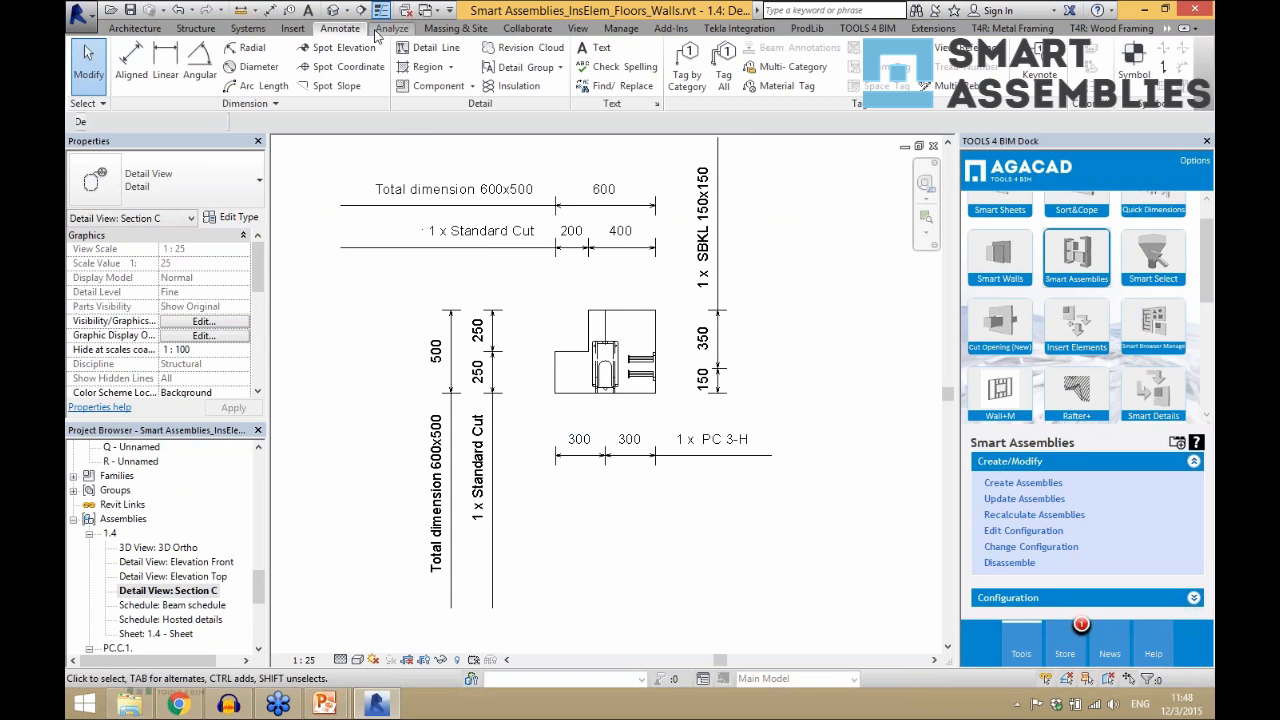
- From the 3D view, create an assembly from the 1600x500 precast double tee on Level 2 using the Beam_formwork configuration, and dismiss the report
left_click(337, 10)
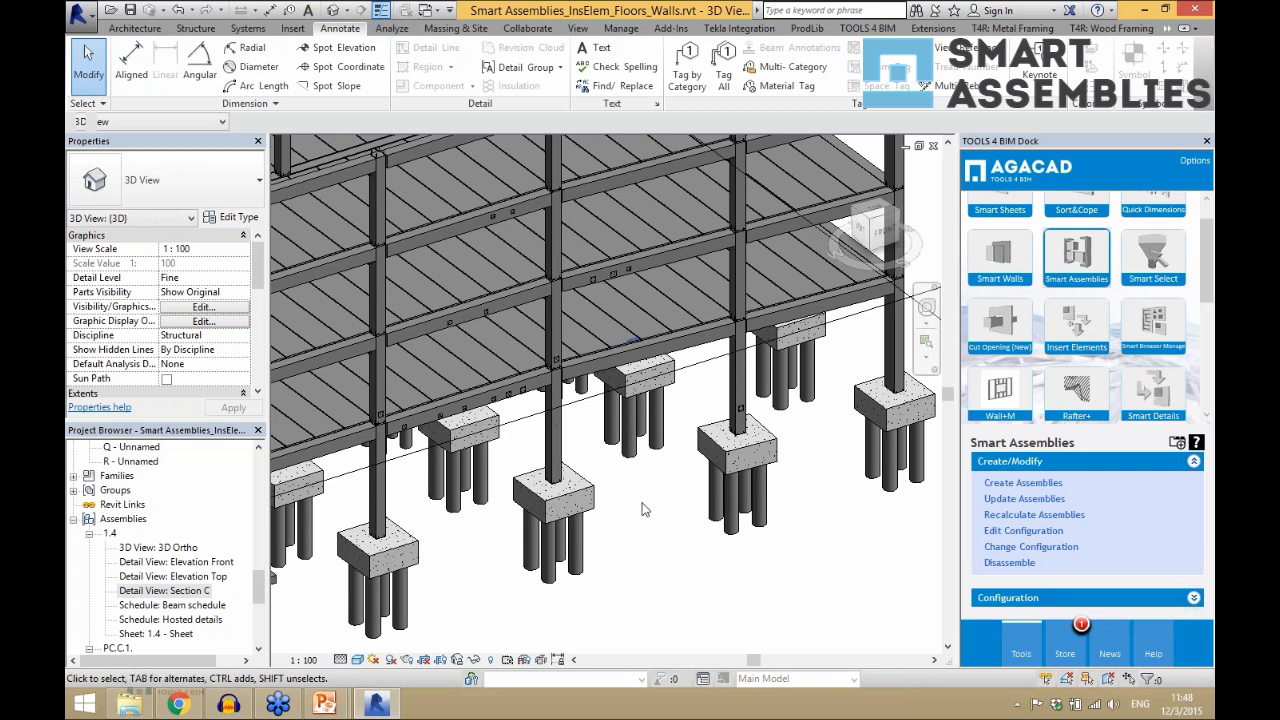
scroll(651, 452, "down", 2)
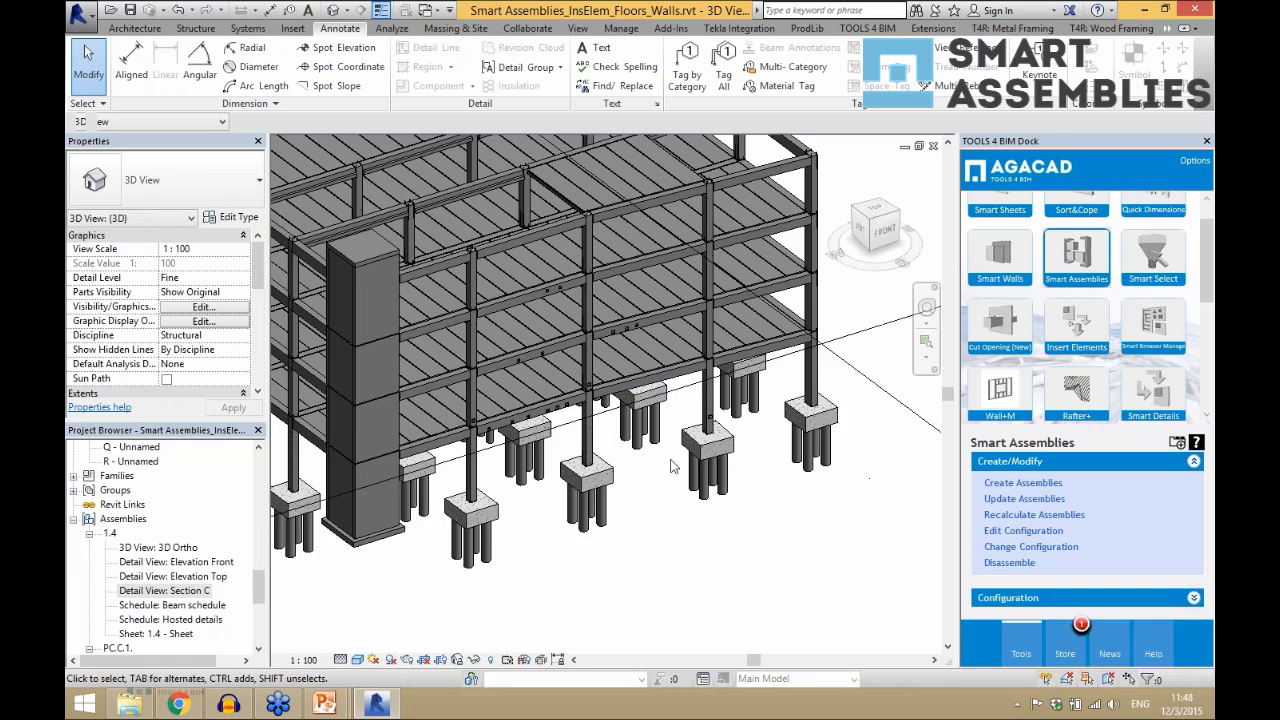
scroll(671, 465, "down", 3)
middle_click_drag(497, 432, 560, 436, "shift")
scroll(440, 355, "up", 2)
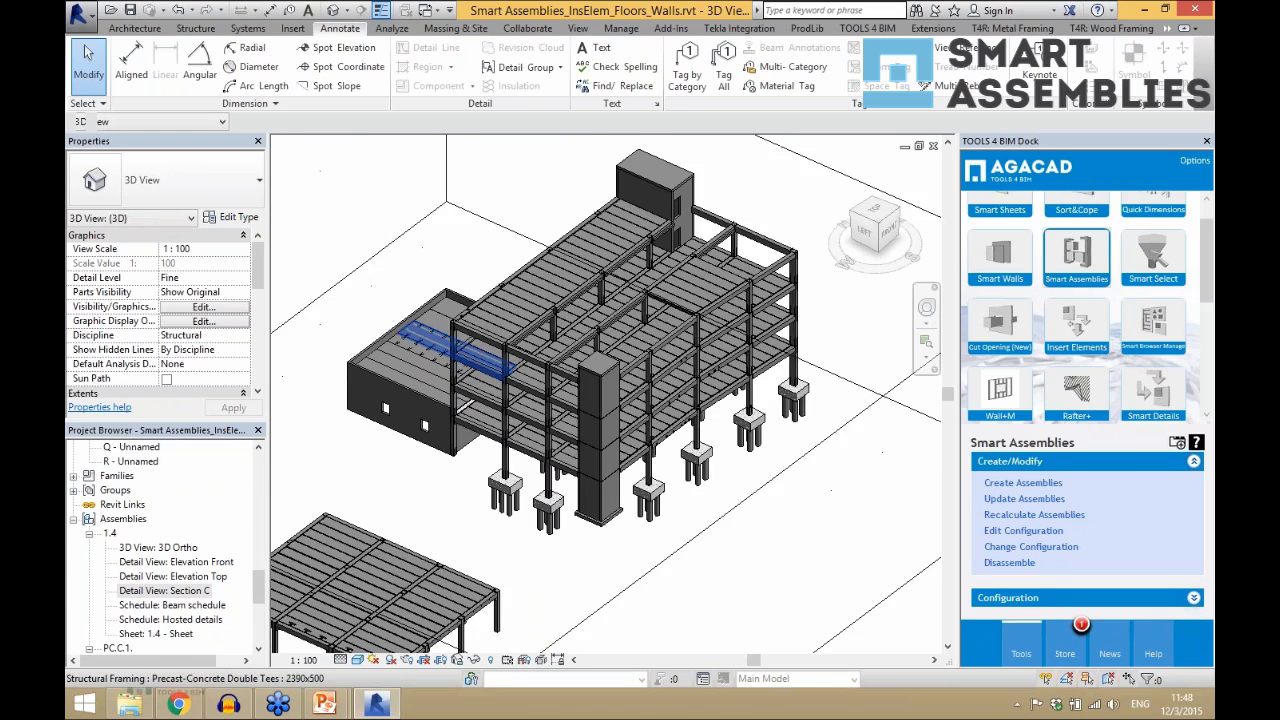
scroll(384, 350, "up", 5)
left_click(384, 348)
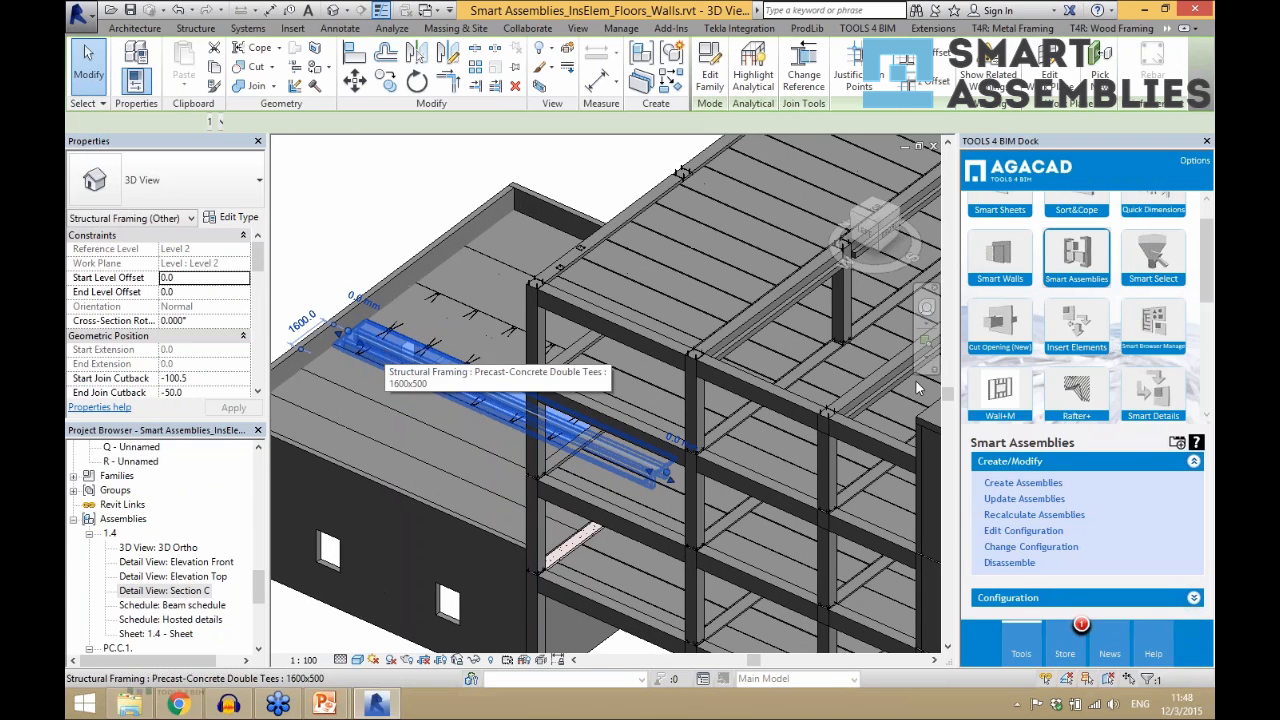
left_click(1007, 484)
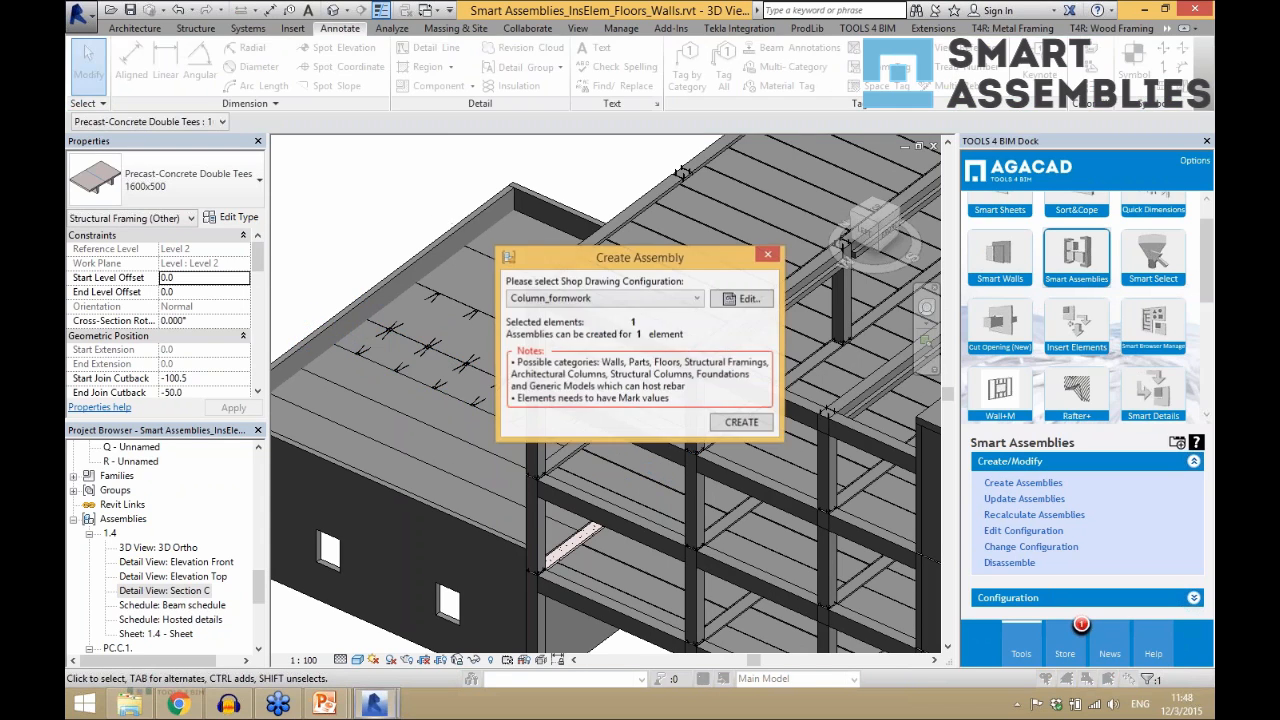
left_click(553, 299)
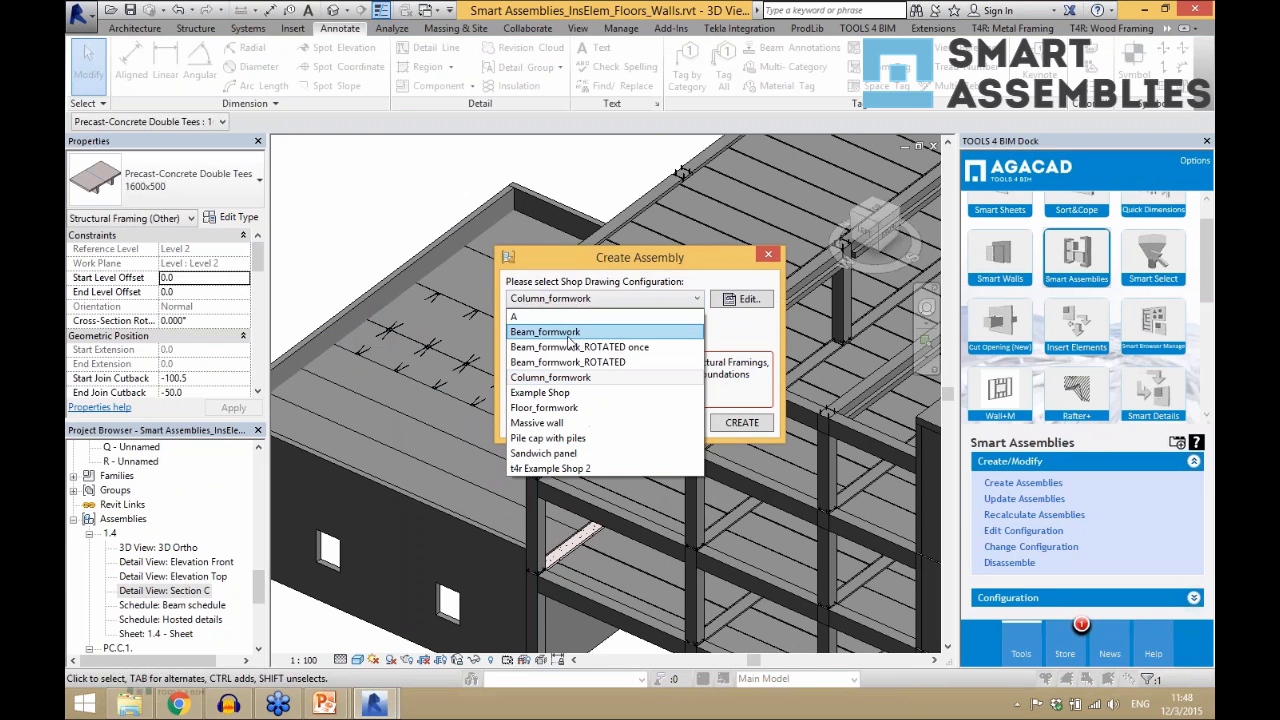
left_click(578, 333)
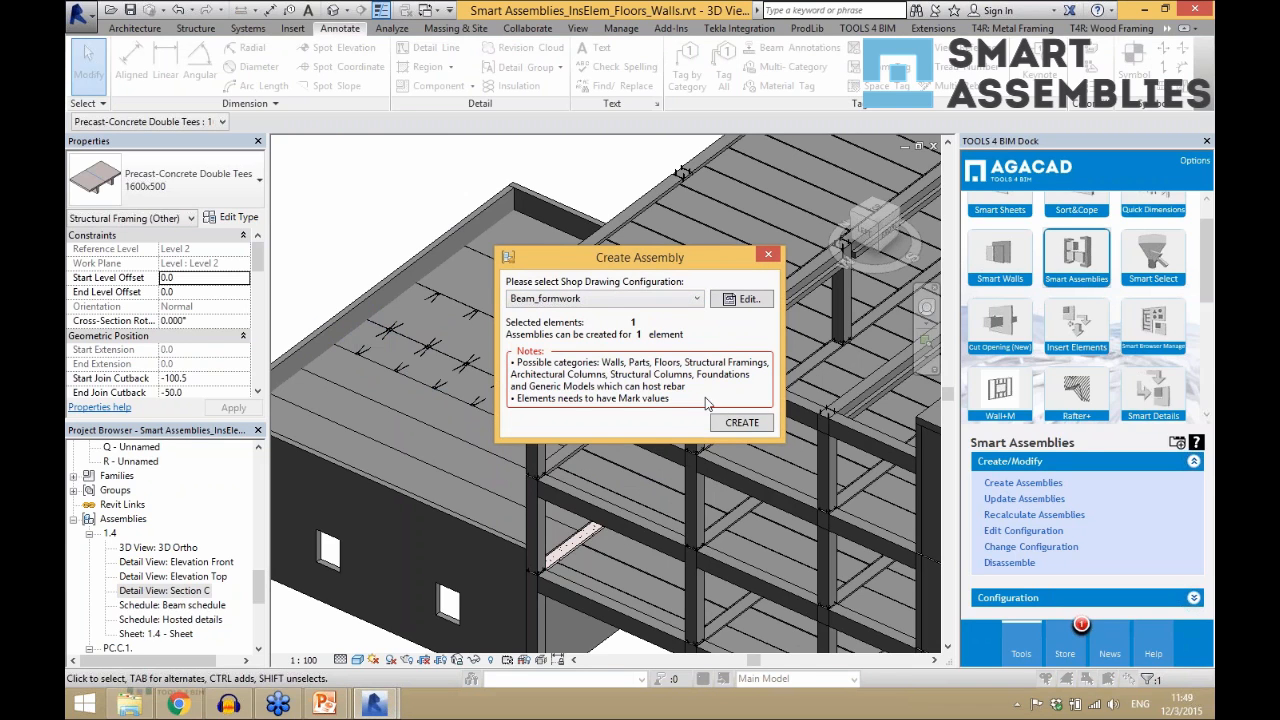
left_click(738, 422)
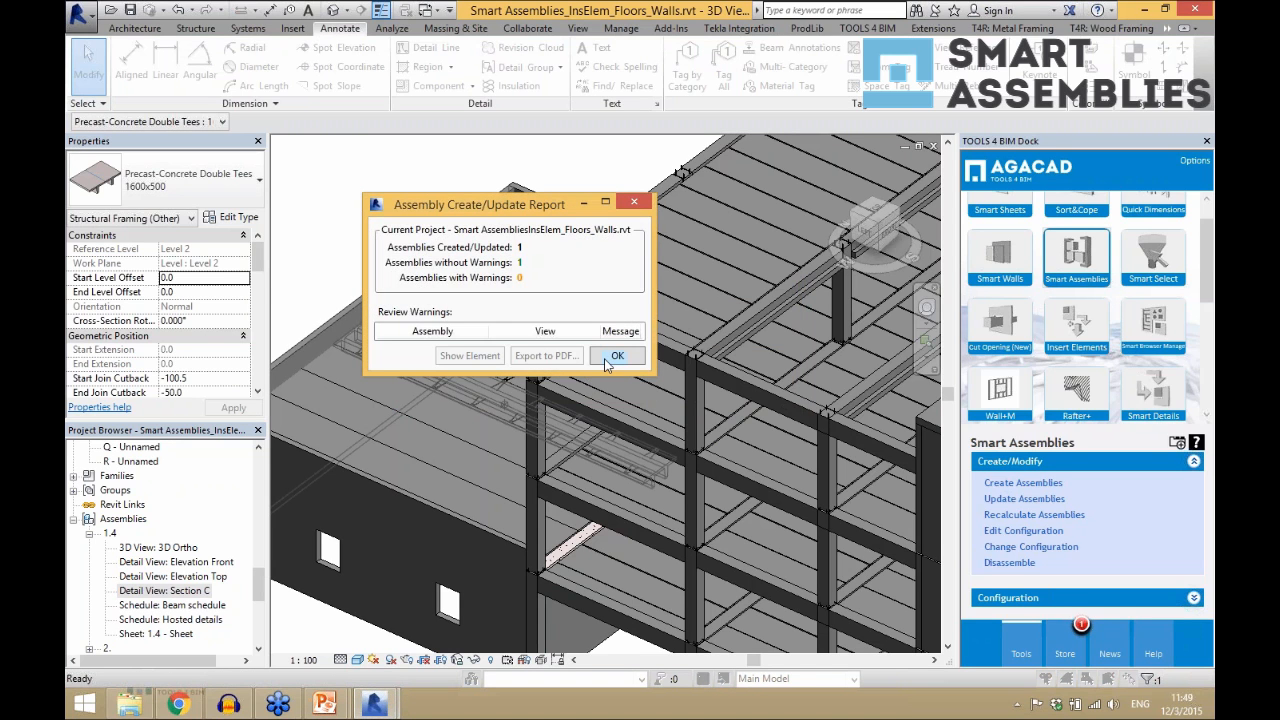
left_click(614, 357)
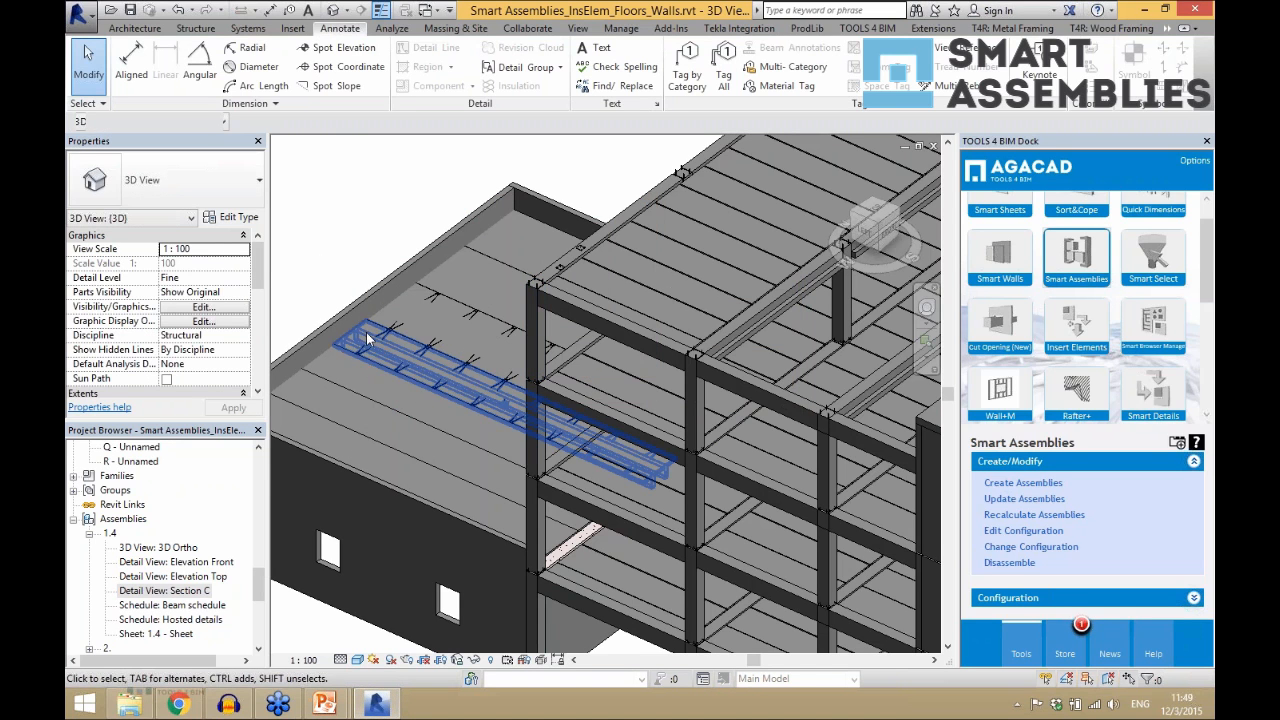
- Examine the double tee's connection details in 3D and the dimensions in assembly 2.'s Elevation Front, Elevation Top and Section C views
scroll(360, 355, "up", 5)
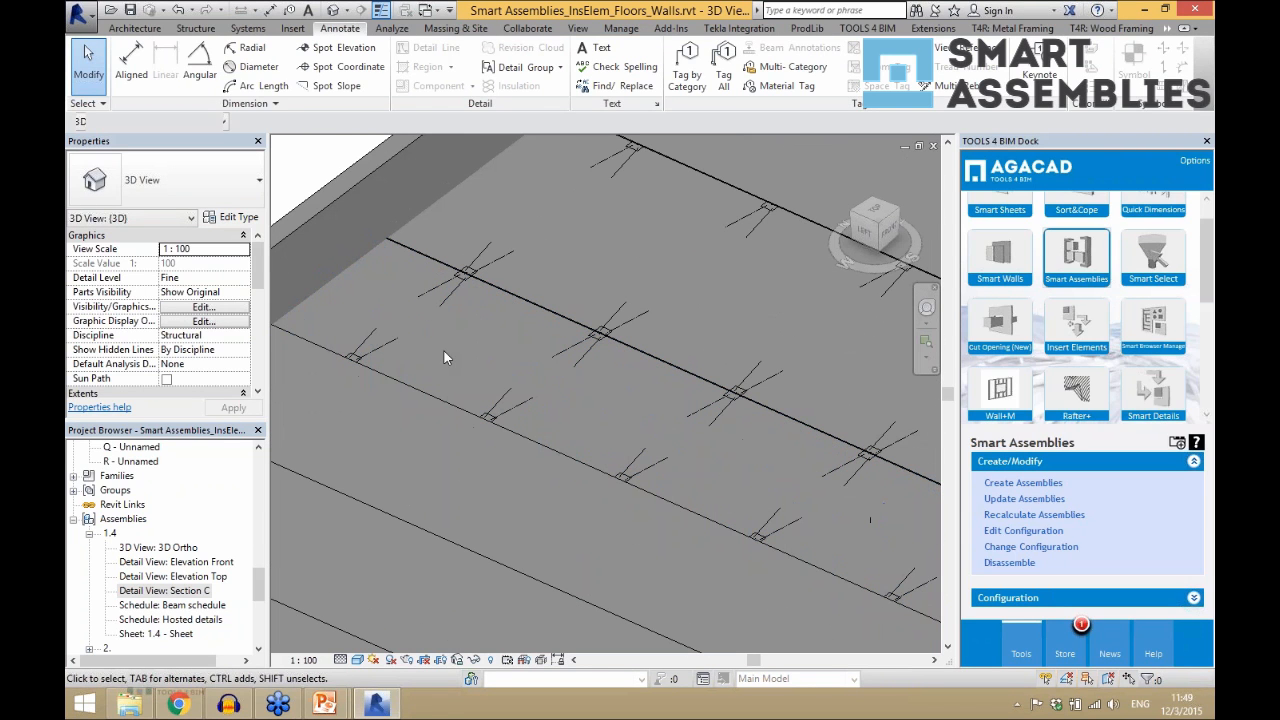
left_click_drag(259, 575, 266, 612)
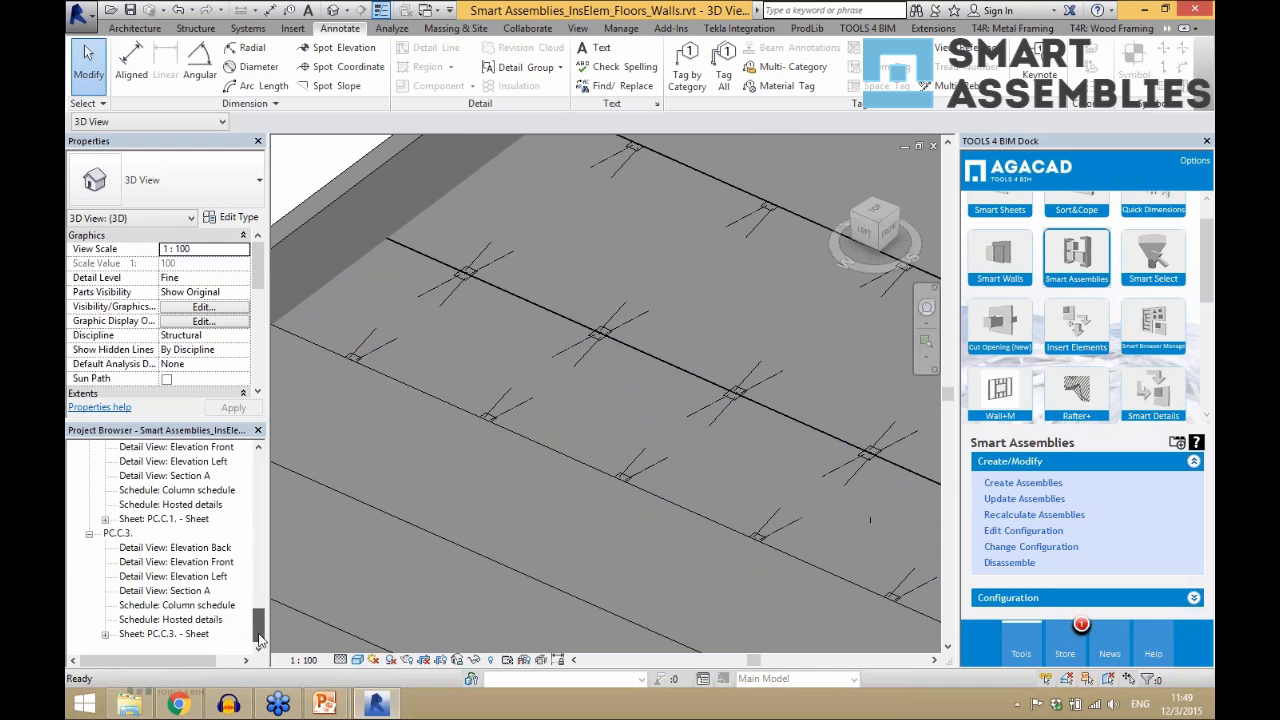
scroll(170, 520, "up", 2)
left_click(164, 490)
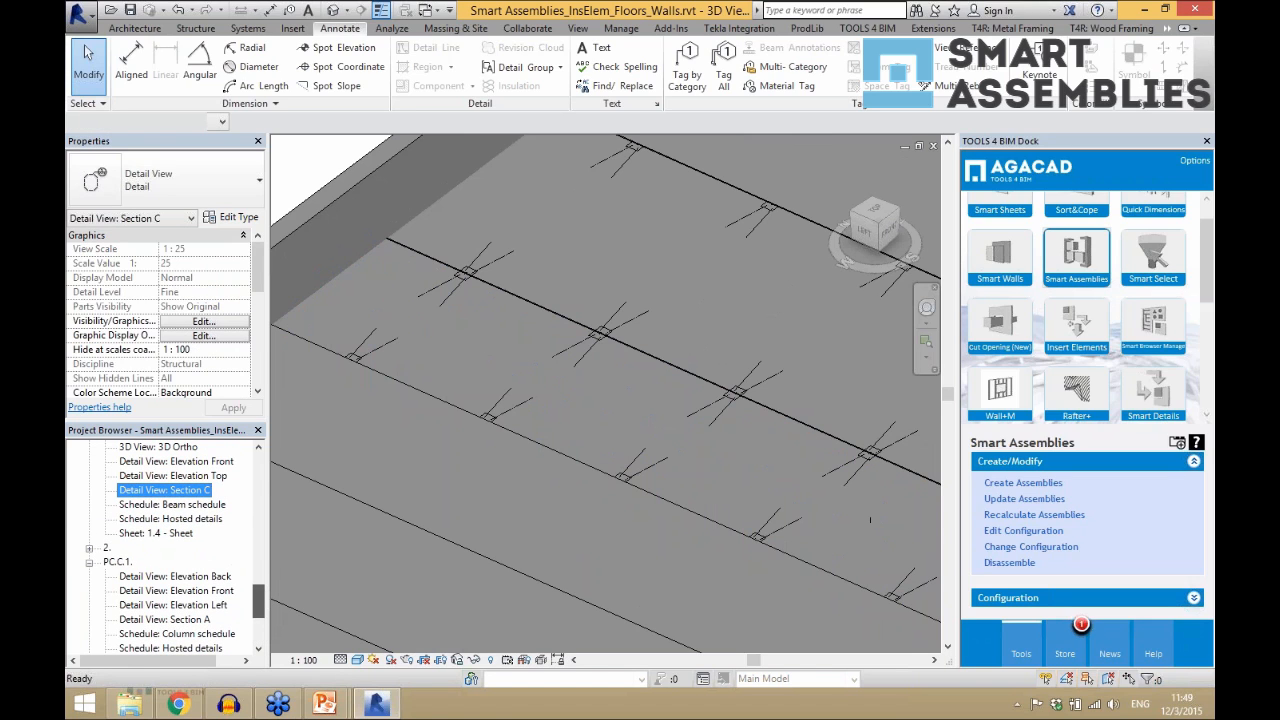
left_click(107, 549)
double_click(107, 549)
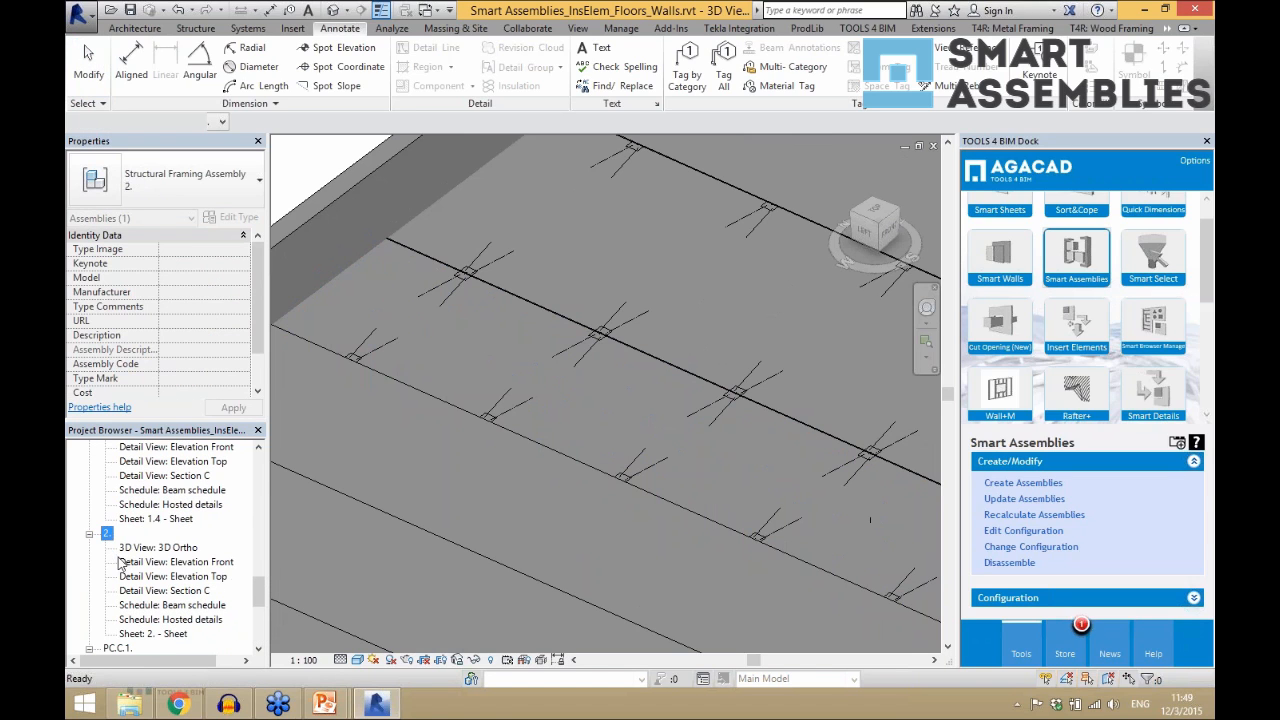
double_click(170, 562)
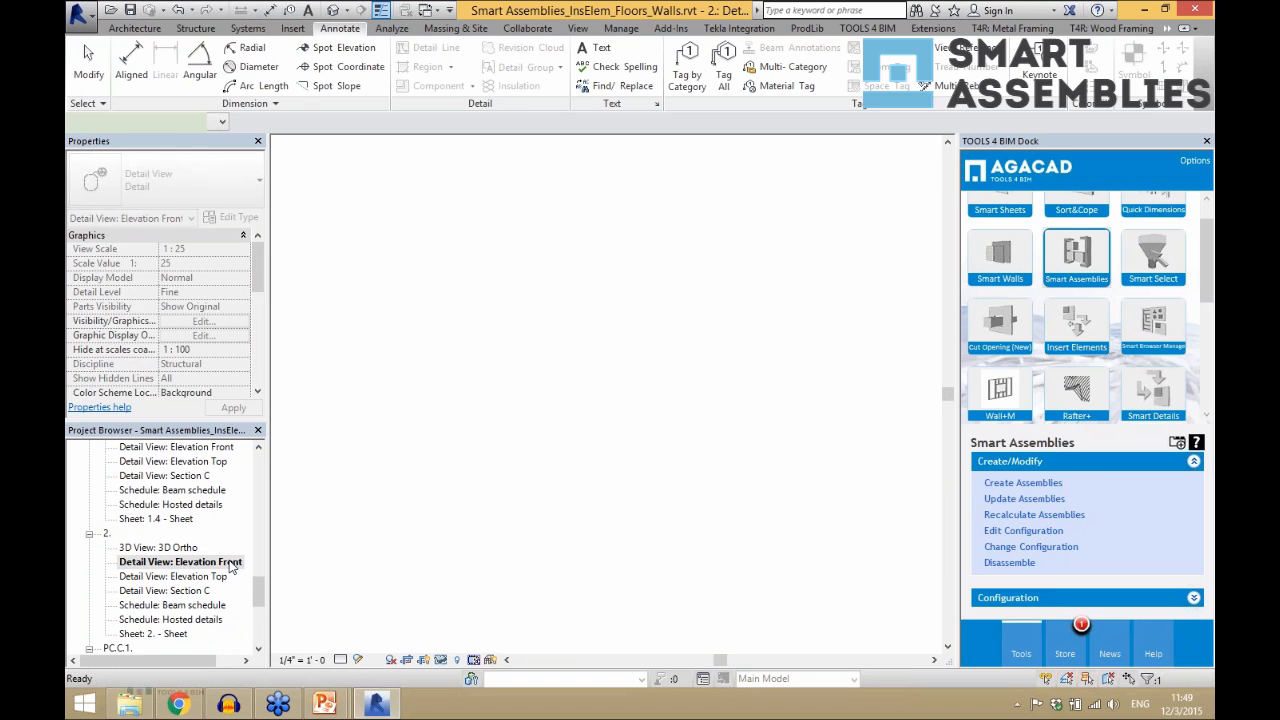
left_click(500, 432)
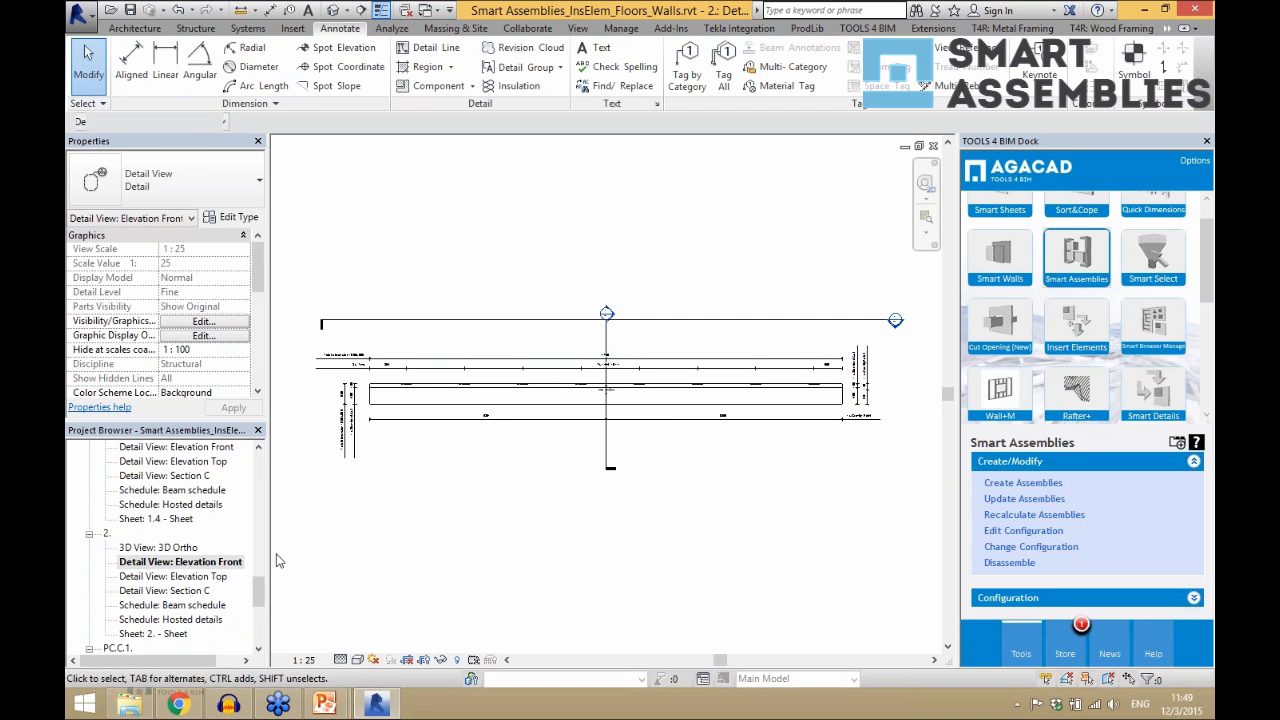
double_click(172, 576)
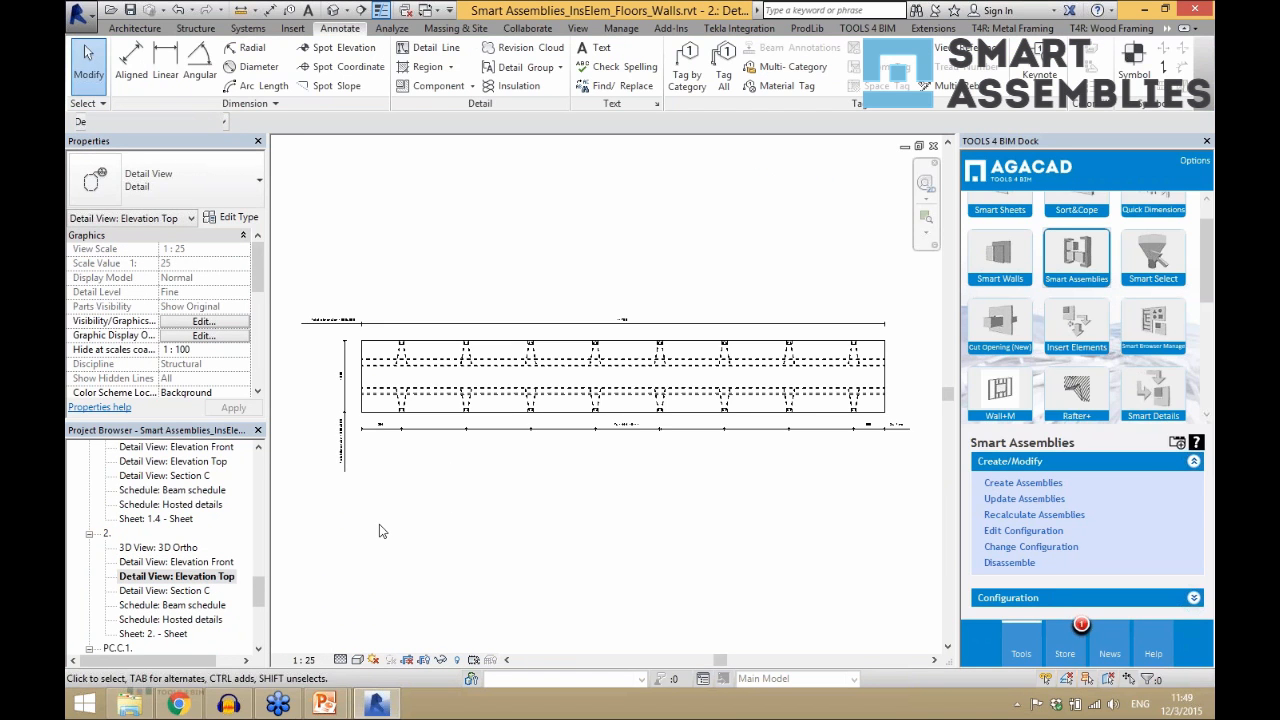
double_click(185, 591)
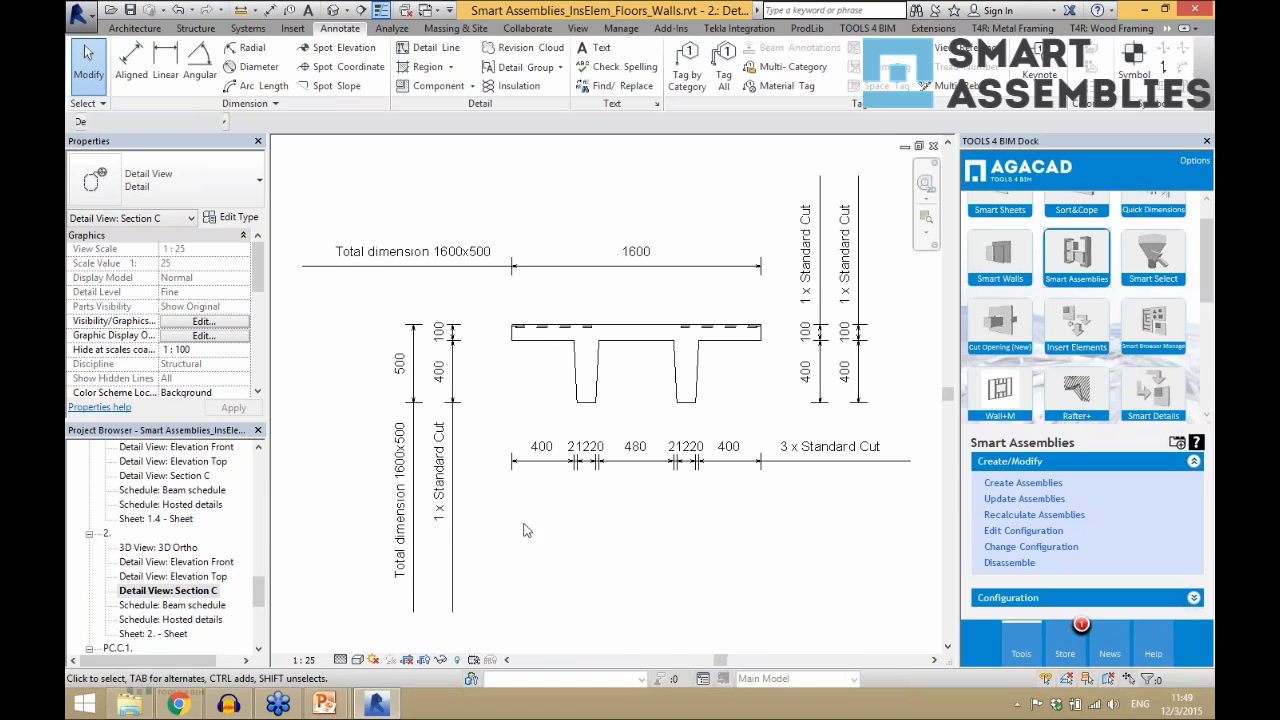
scroll(527, 530, "down", 2)
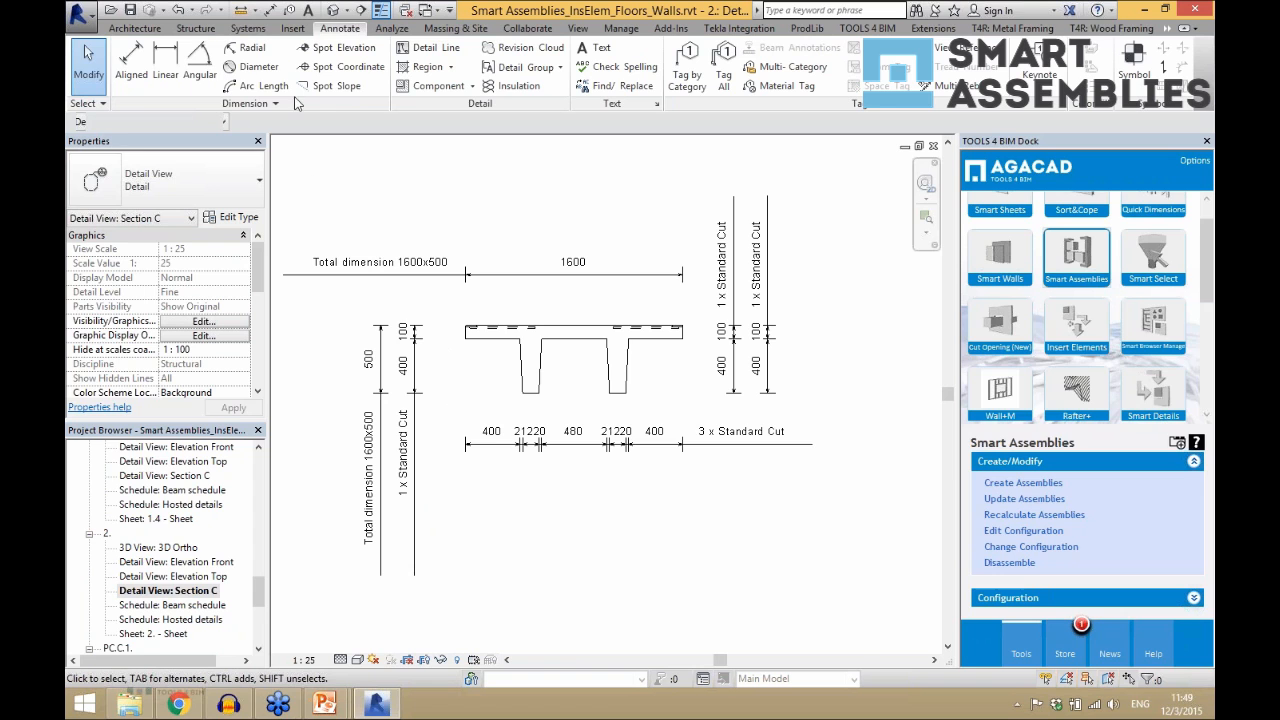
- From the 3D view, create an assembly from the Level 2 L precast edge beam using the Beam_formwork configuration, and dismiss the report
left_click(336, 10)
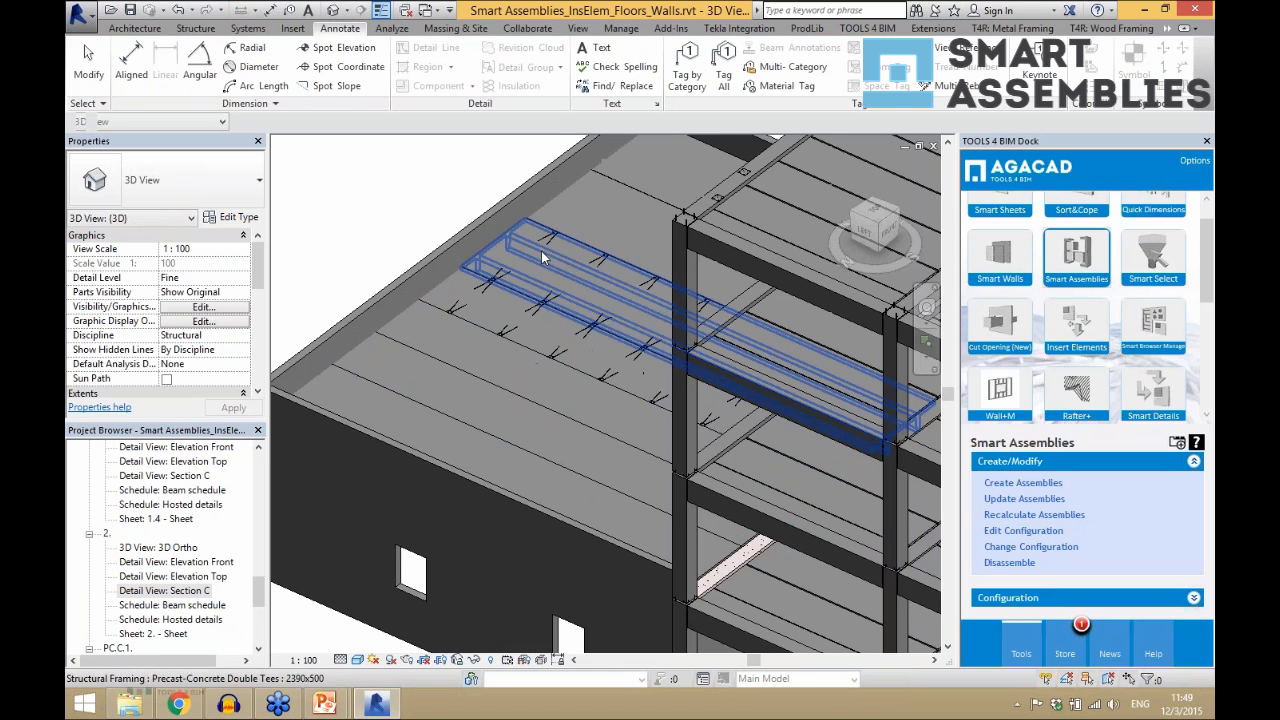
scroll(374, 502, "up", 5)
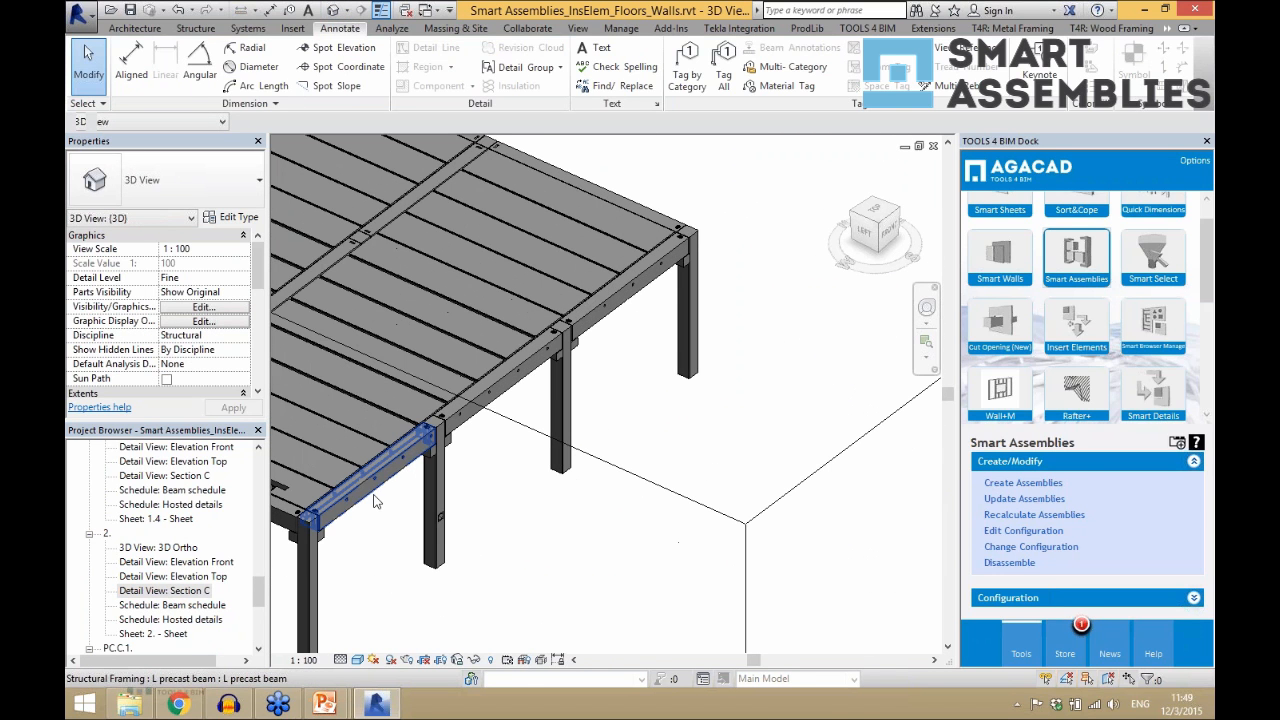
left_click(380, 476)
scroll(300, 540, "up", 4)
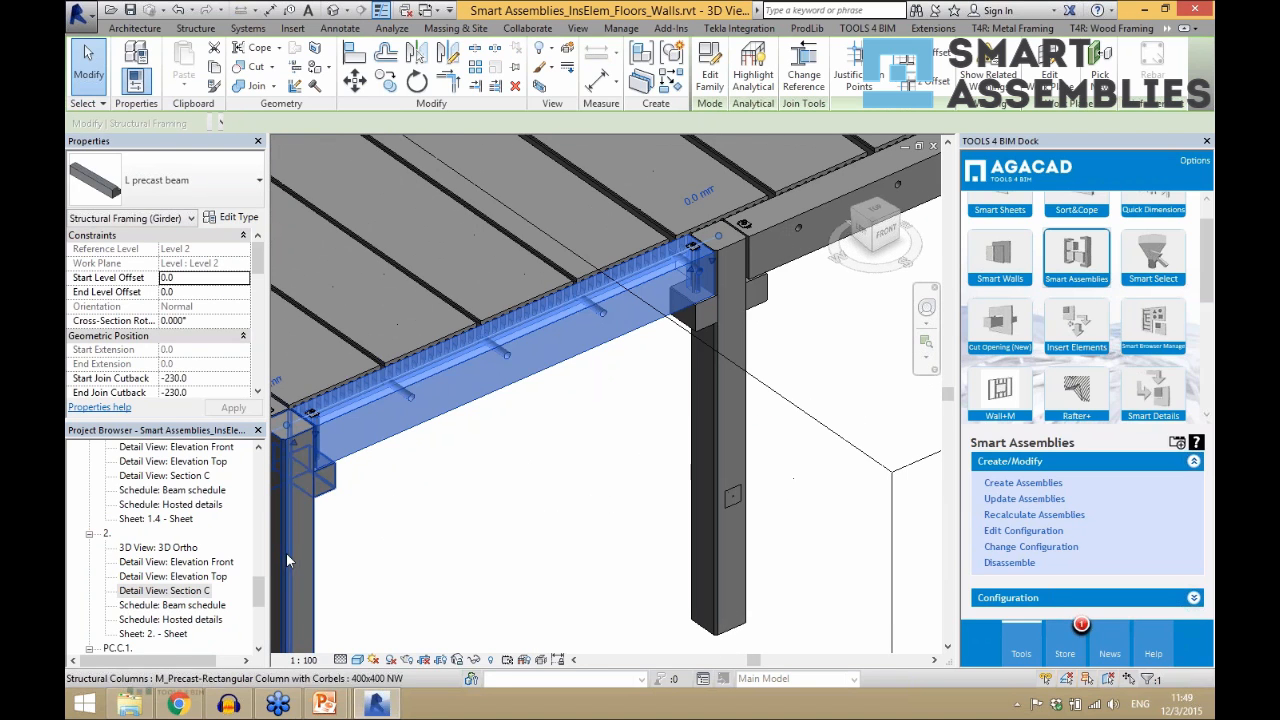
left_click(1004, 487)
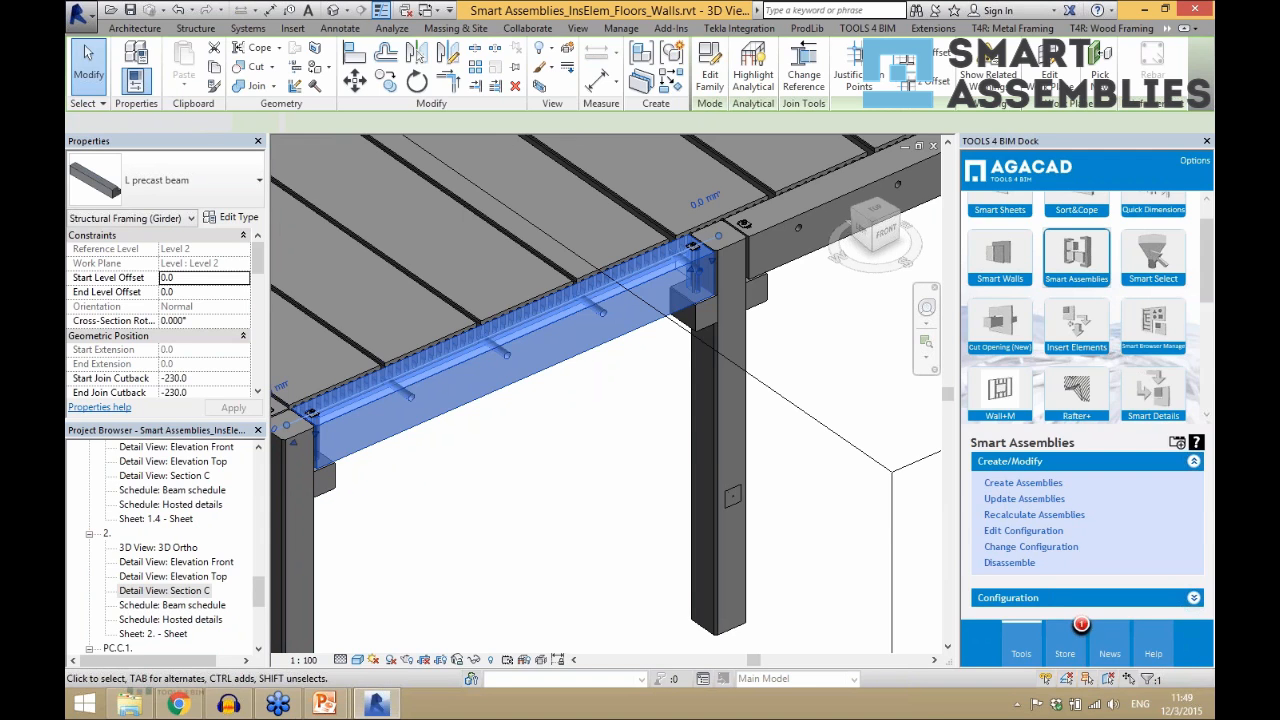
left_click(617, 299)
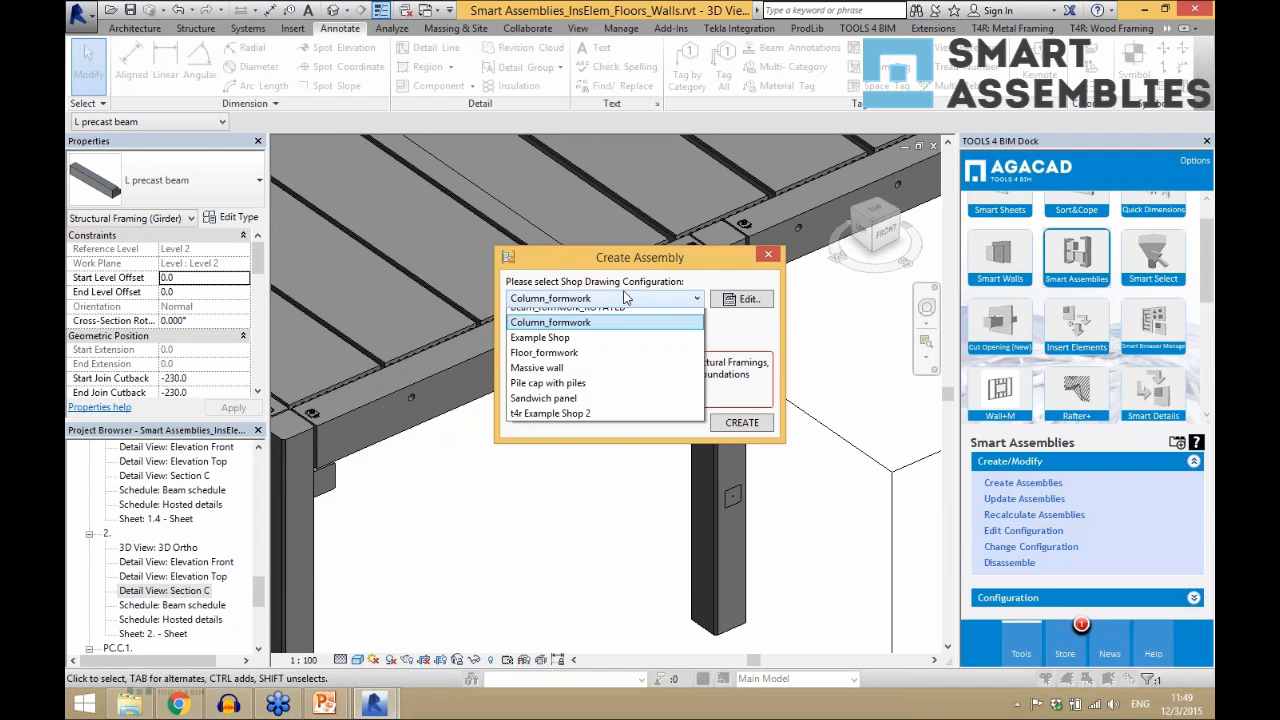
scroll(600, 380, "up", 3)
left_click(545, 337)
left_click(740, 423)
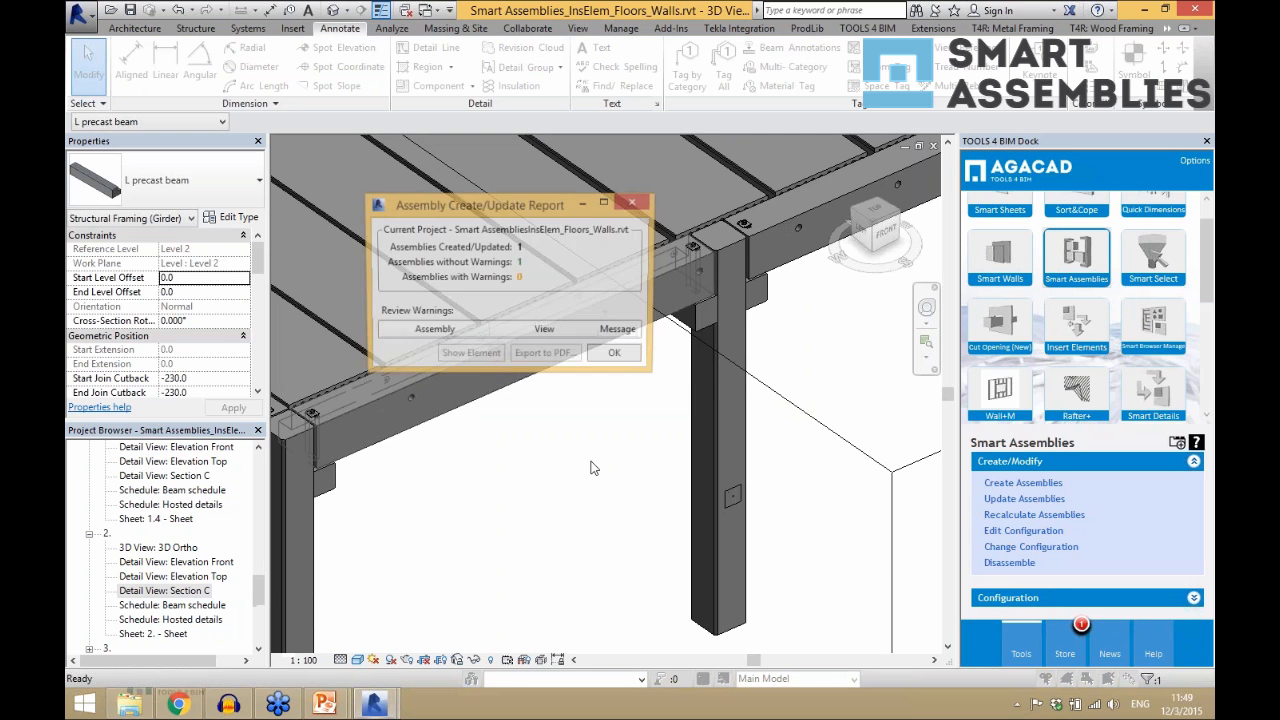
left_click(700, 514)
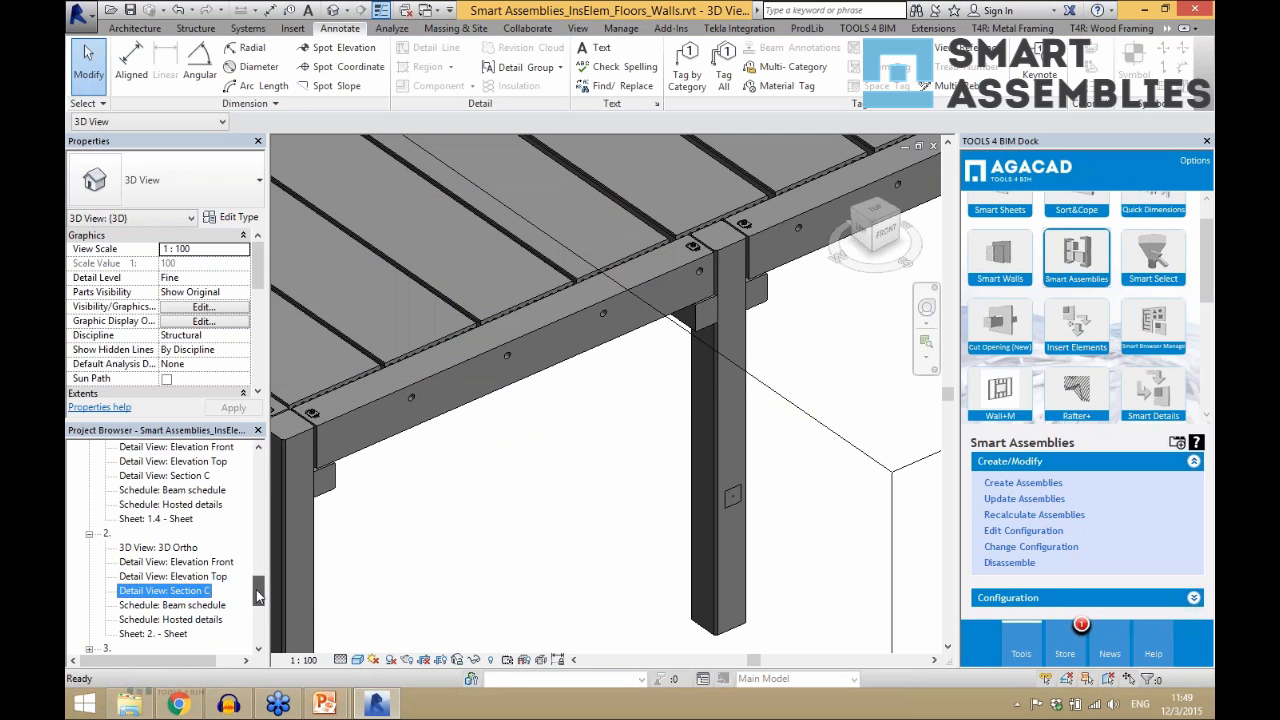
- Inspect the dimensions and hole annotations in assembly 3.'s Elevation Front and Elevation Top views
scroll(150, 540, "down", 3)
double_click(106, 505)
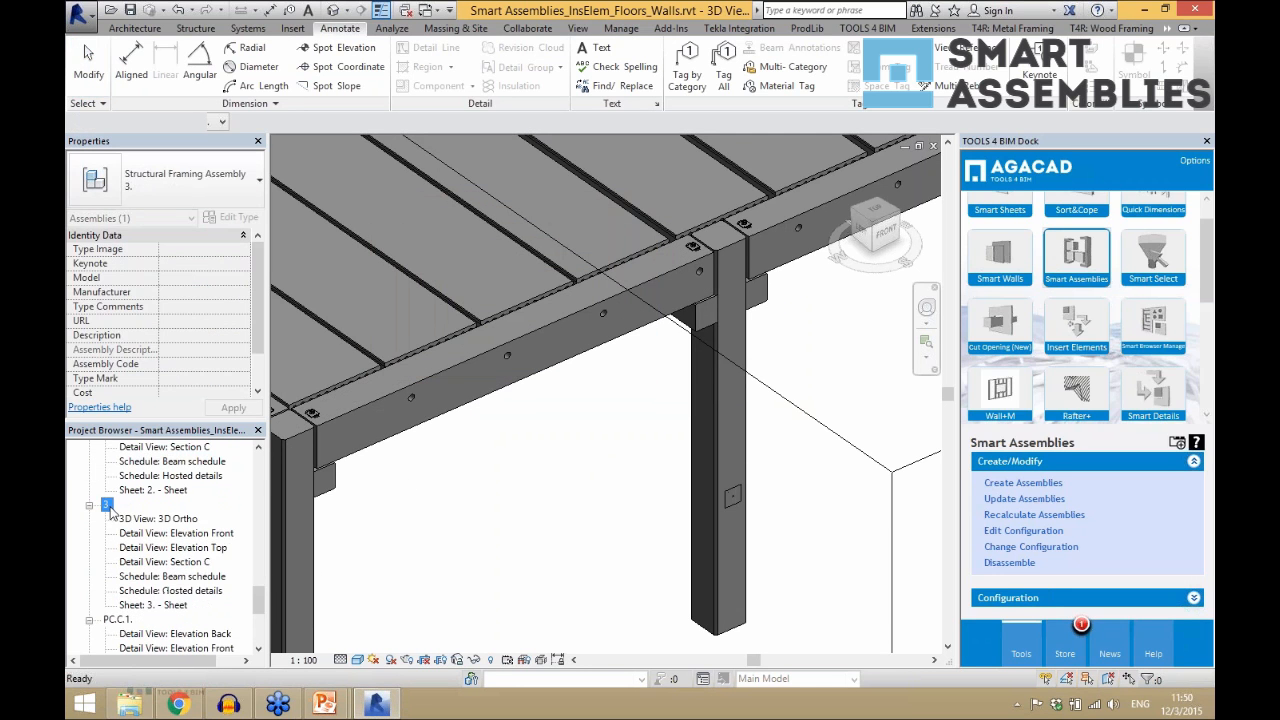
double_click(175, 533)
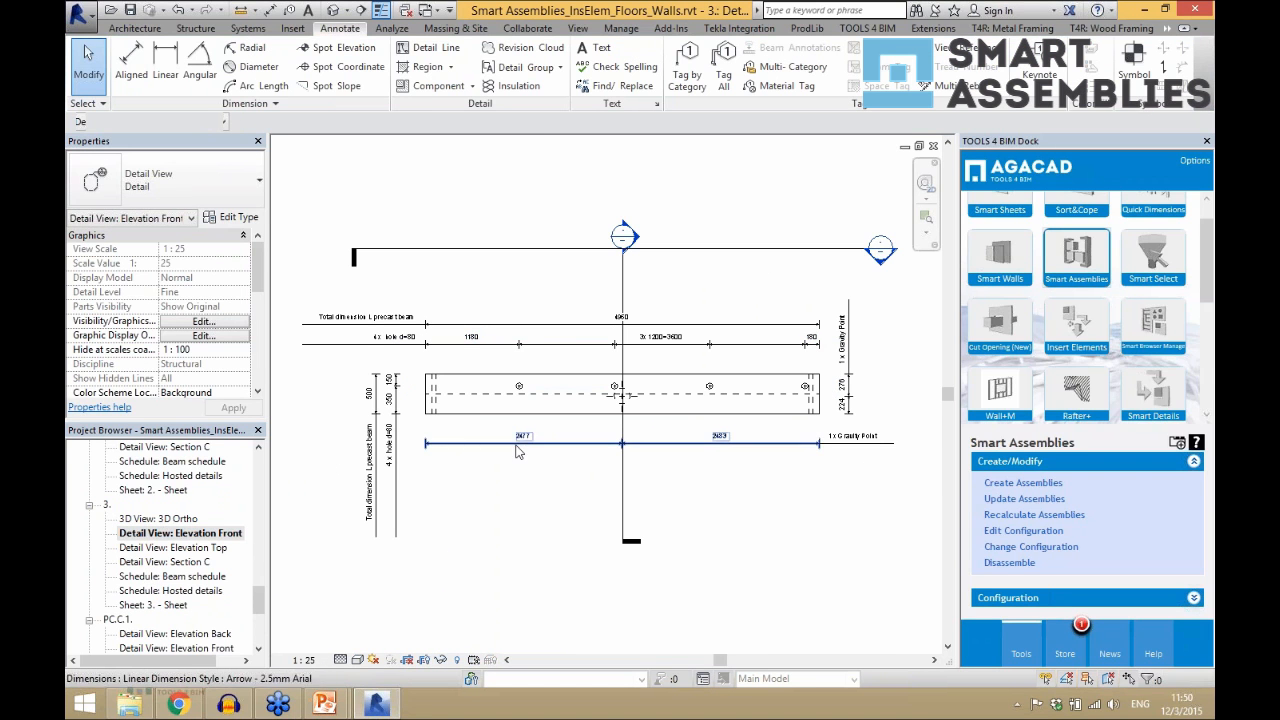
scroll(795, 392, "up", 2)
scroll(799, 397, "down", 3)
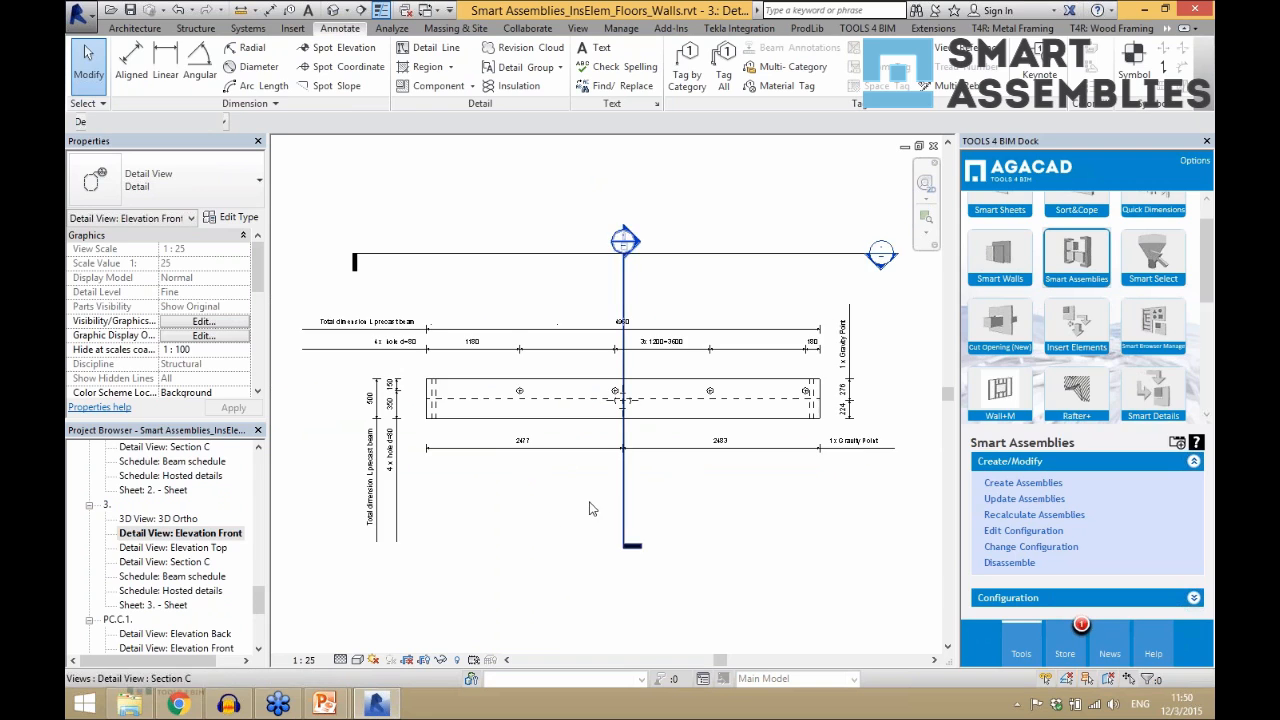
scroll(493, 452, "up", 1)
scroll(392, 345, "up", 1)
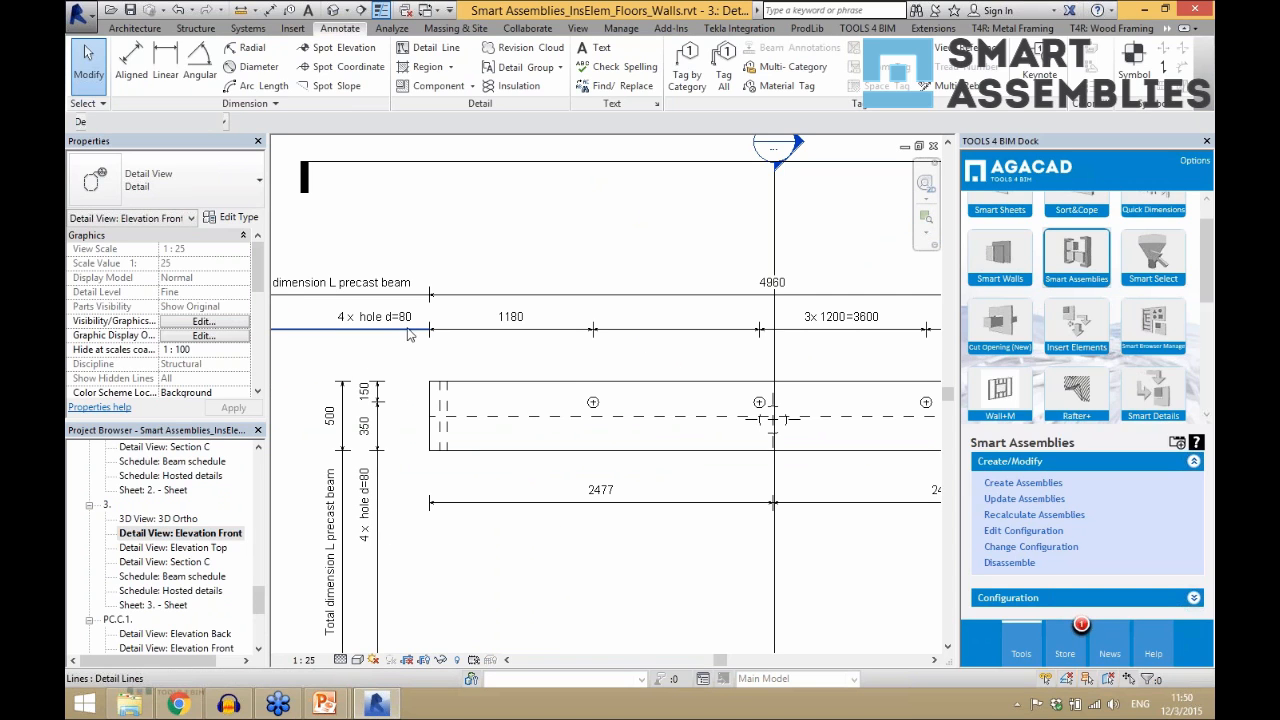
double_click(172, 548)
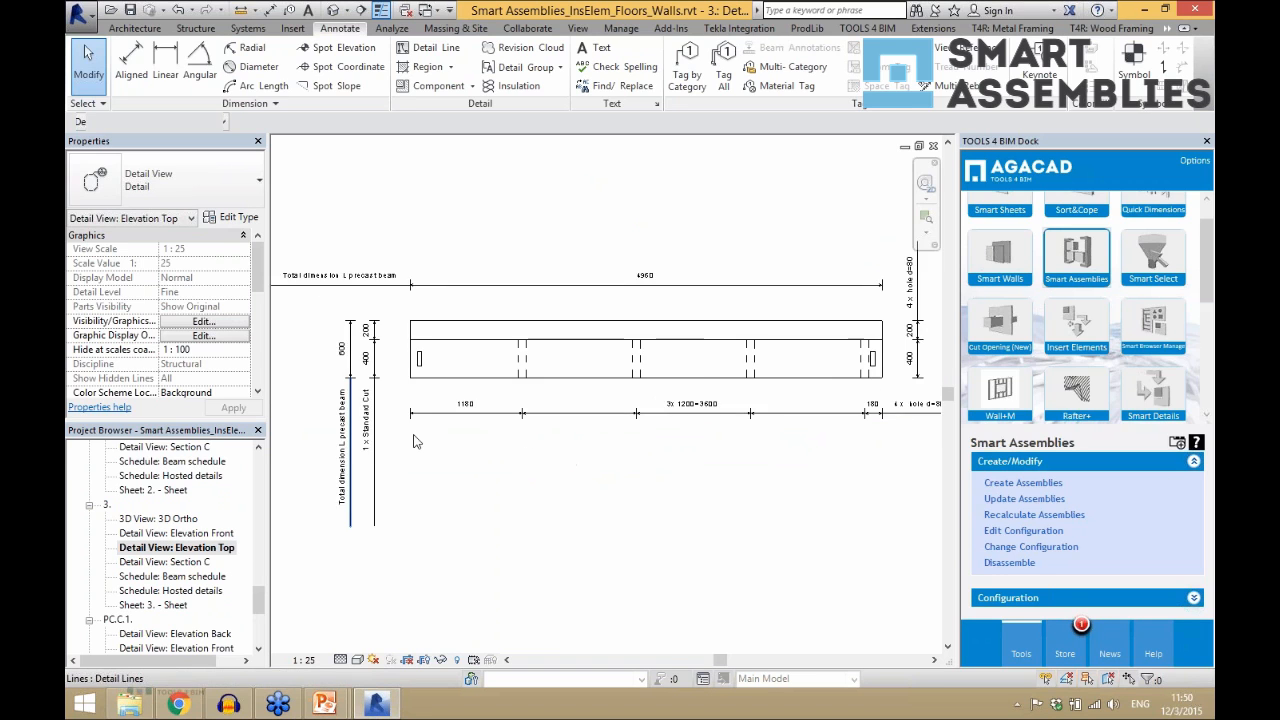
scroll(417, 443, "down", 2)
scroll(650, 446, "up", 3)
scroll(797, 377, "down", 2)
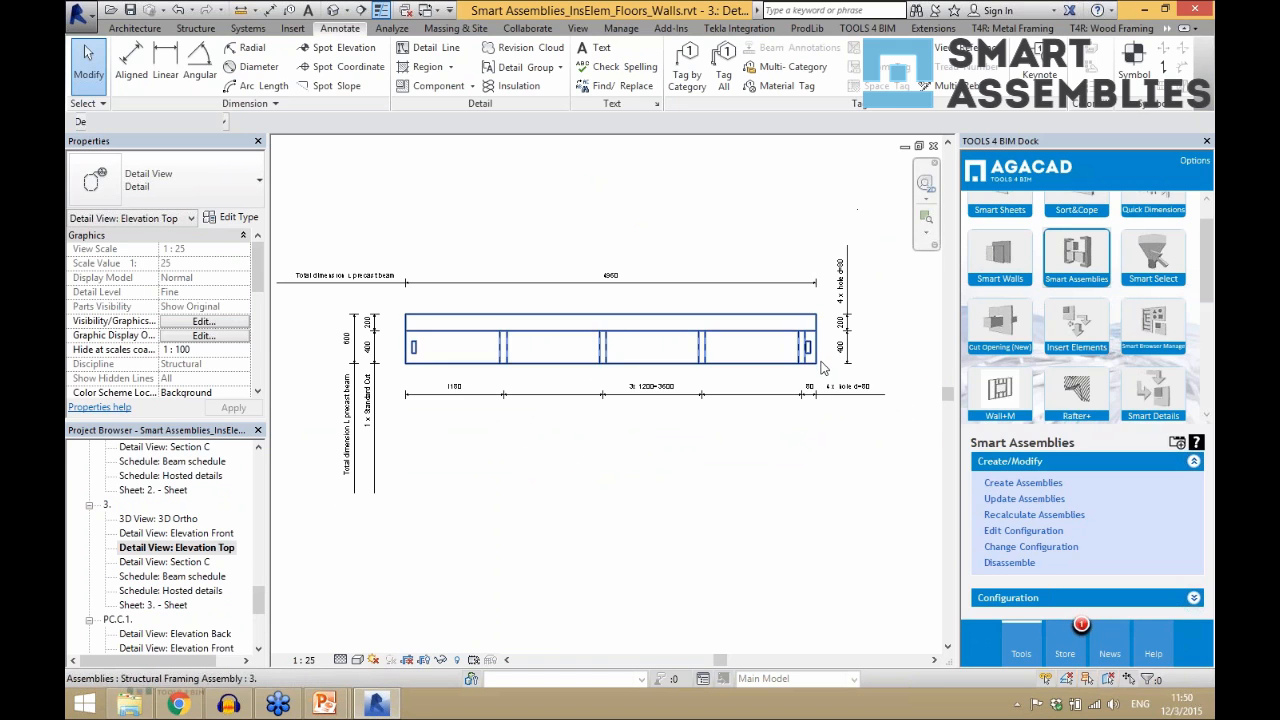
- Look over the whole precast model in 3D and switch to the 3D transparent view of the SMART DETAILS - WALLS empty.rvt project
left_click(333, 10)
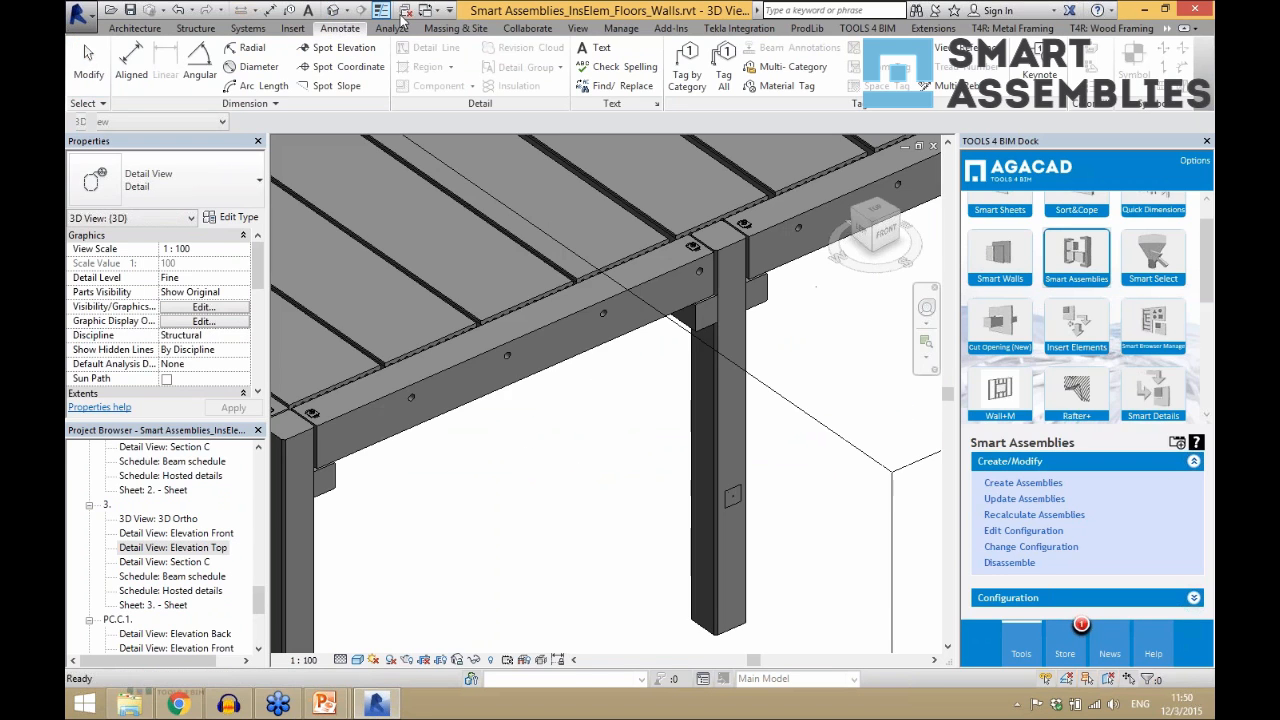
scroll(545, 405, "down", 2)
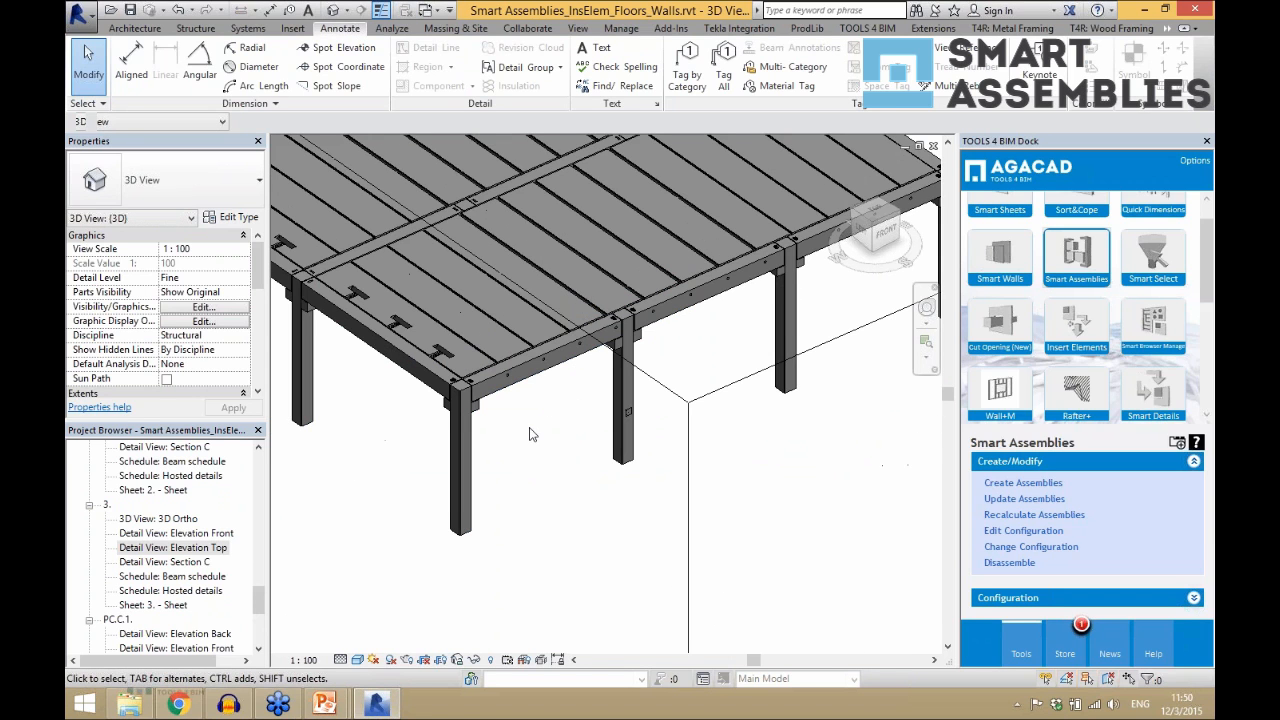
scroll(457, 432, "down", 5)
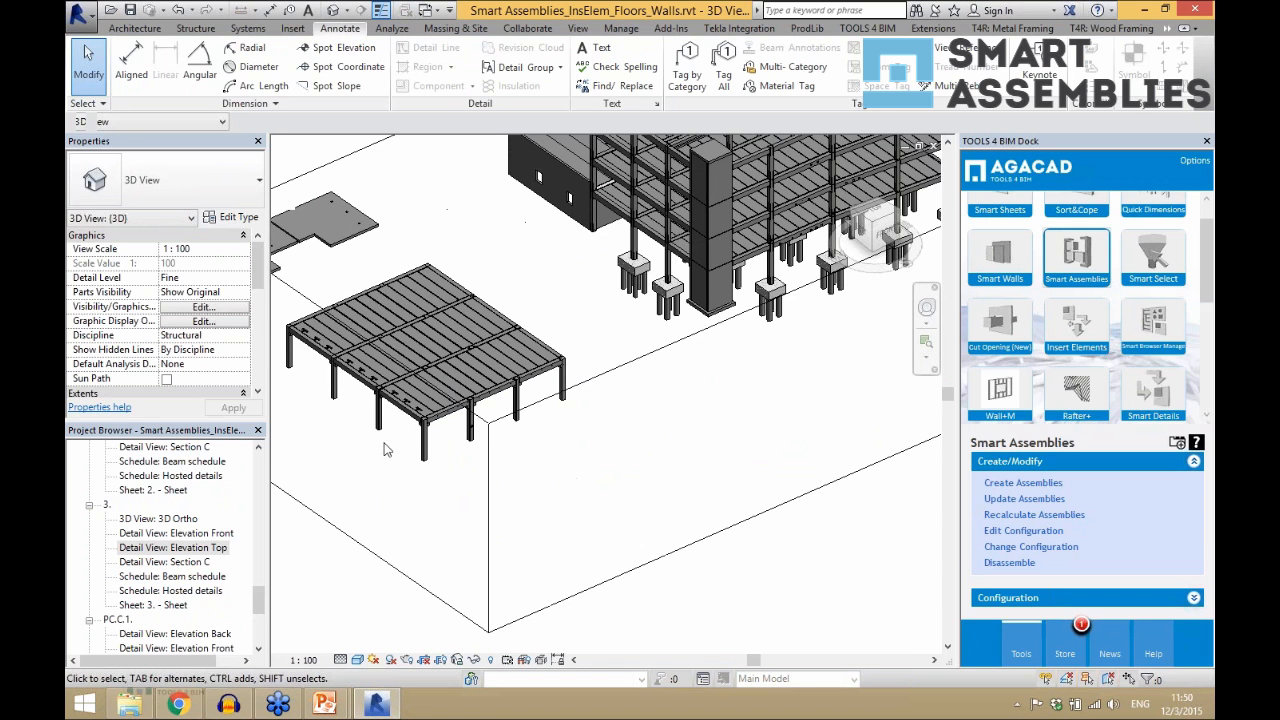
scroll(387, 450, "down", 2)
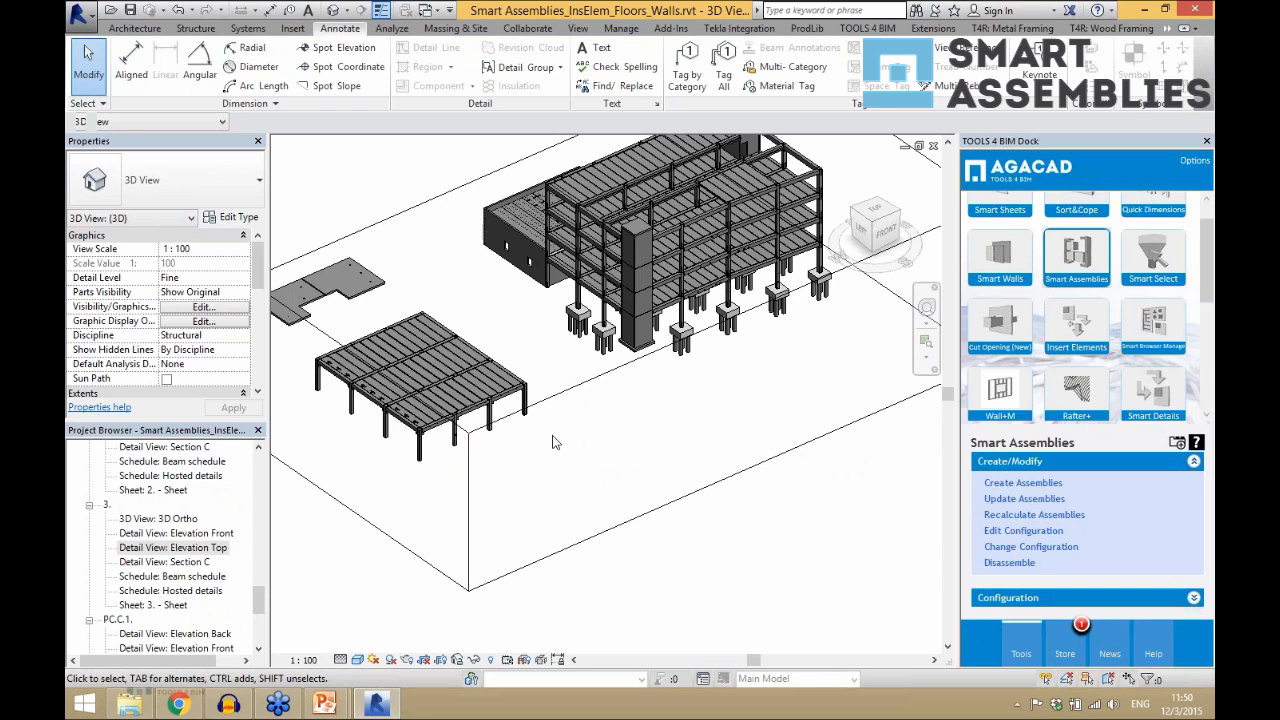
scroll(733, 268, "up", 2)
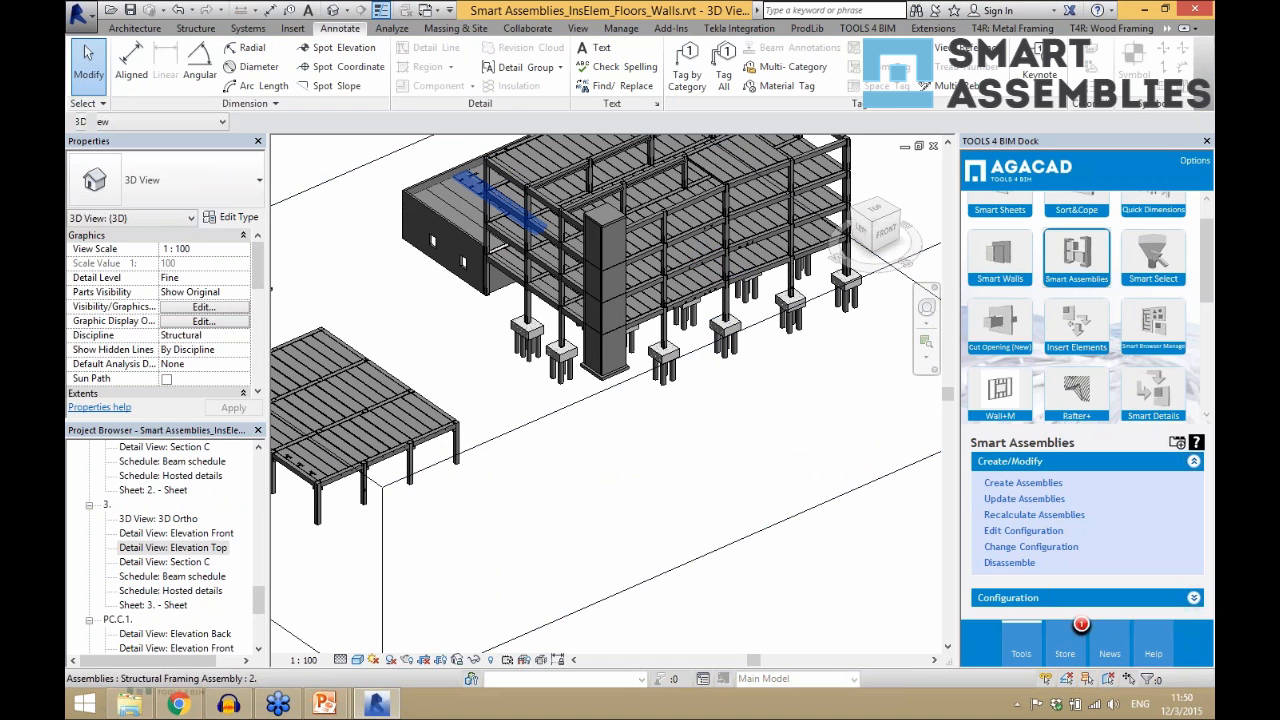
left_click(545, 290)
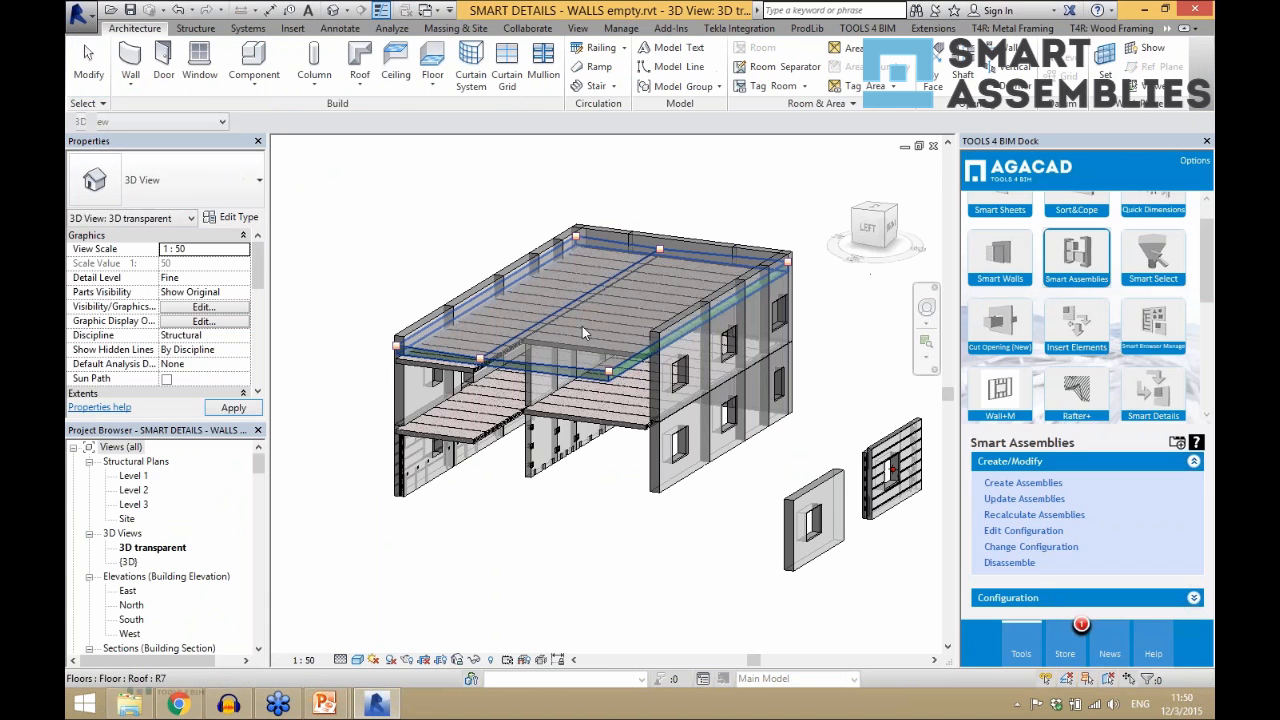
- Create an assembly from the Level 1 Massive wall 250 interior wall using the Massive wall configuration, and dismiss the report
middle_click_drag(695, 483, 580, 462, "shift")
scroll(545, 460, "up", 3)
scroll(545, 460, "up", 2)
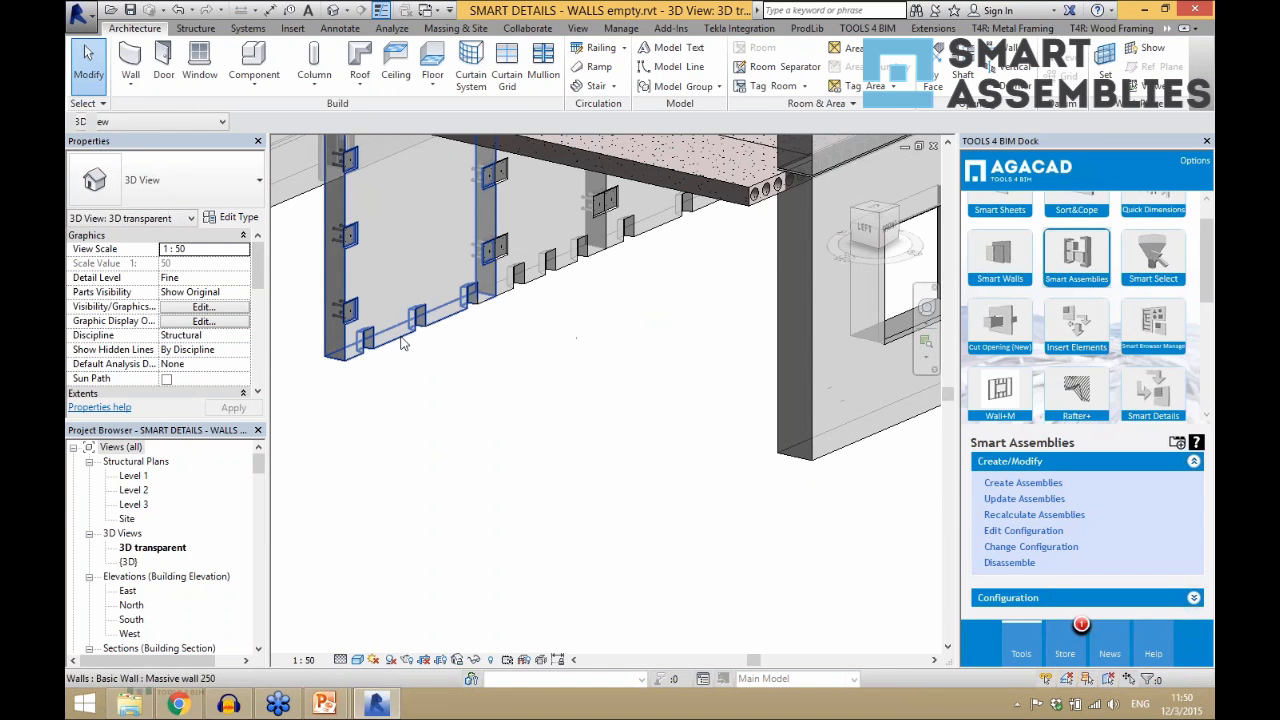
left_click(403, 346)
scroll(494, 418, "down", 2)
middle_click_drag(494, 418, 547, 455, "shift")
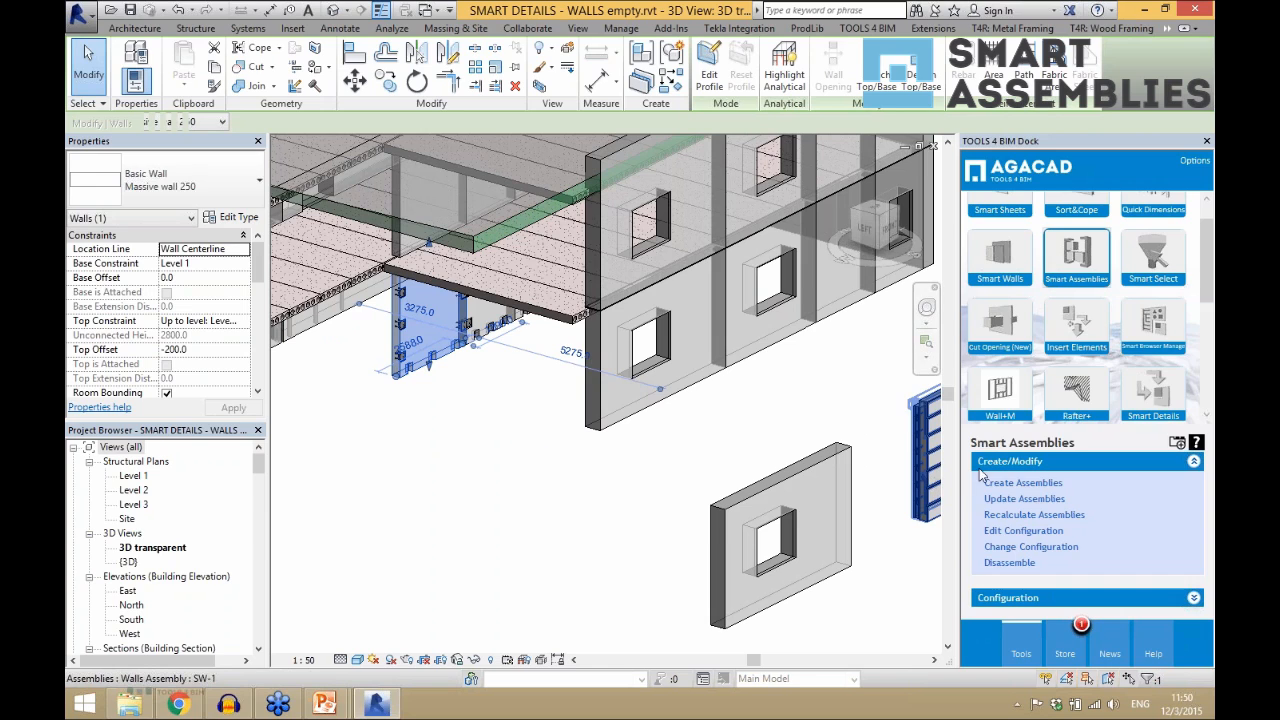
left_click(1013, 488)
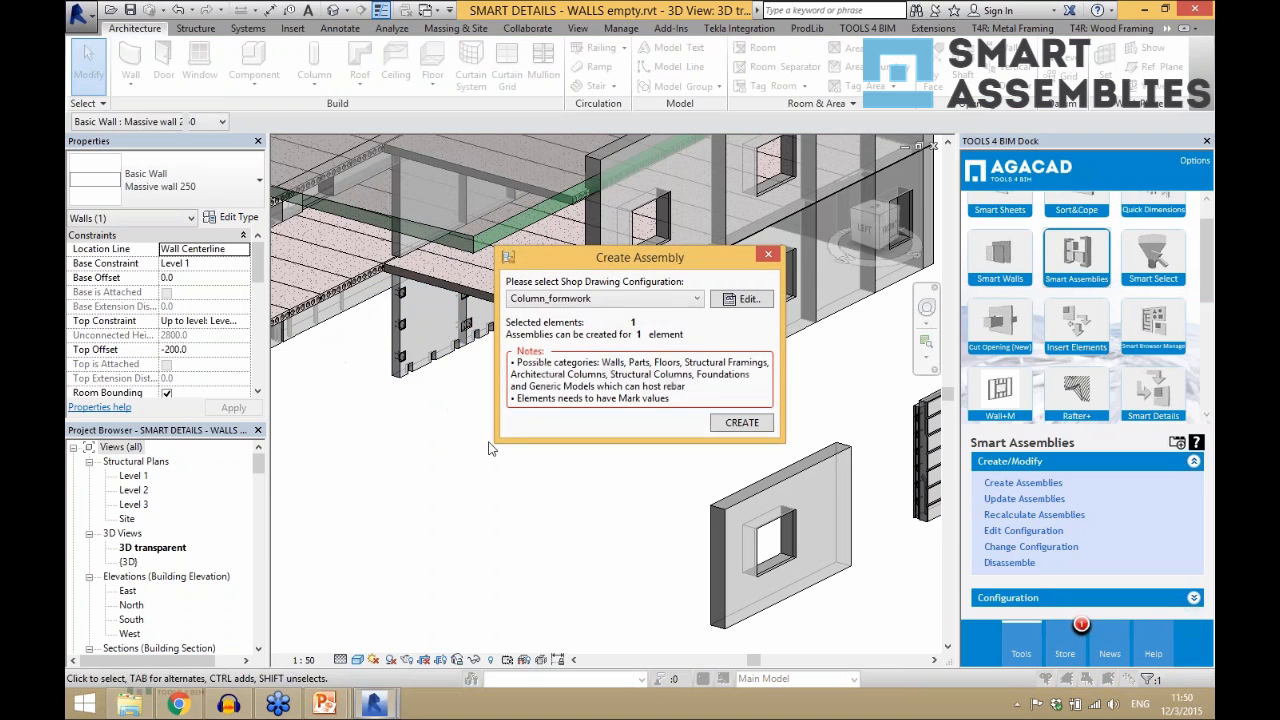
left_click(632, 302)
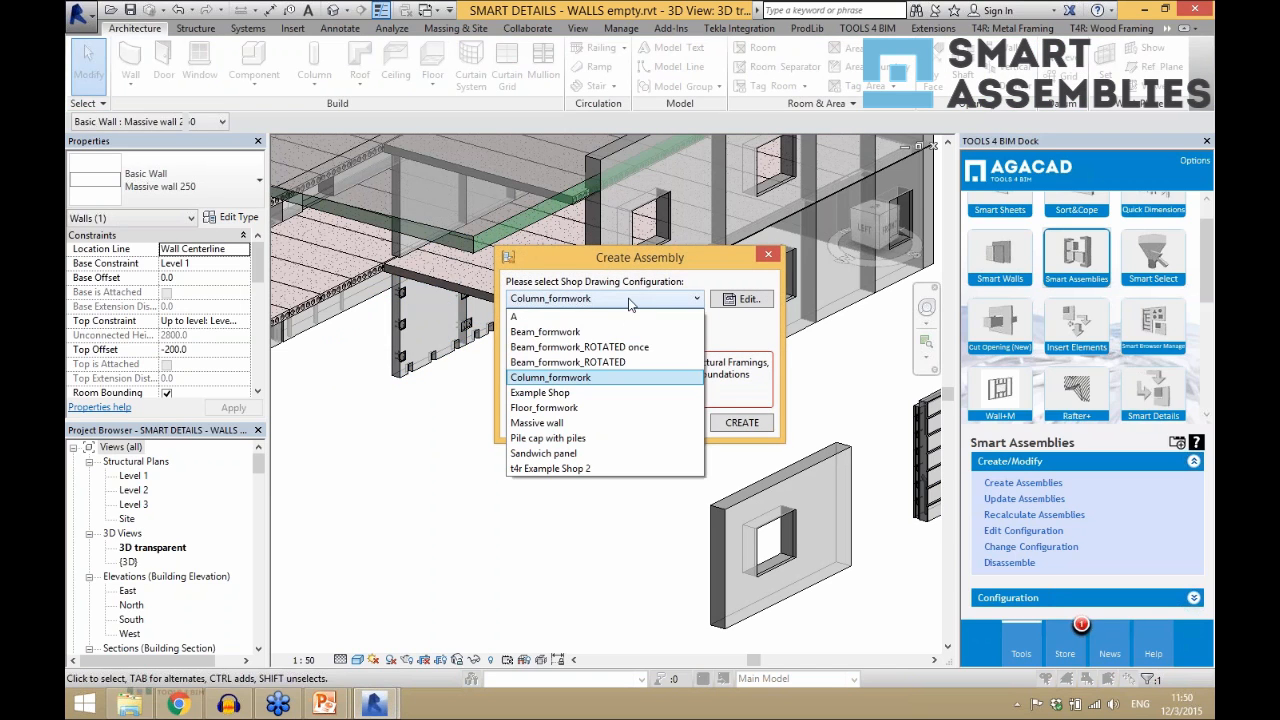
left_click(582, 424)
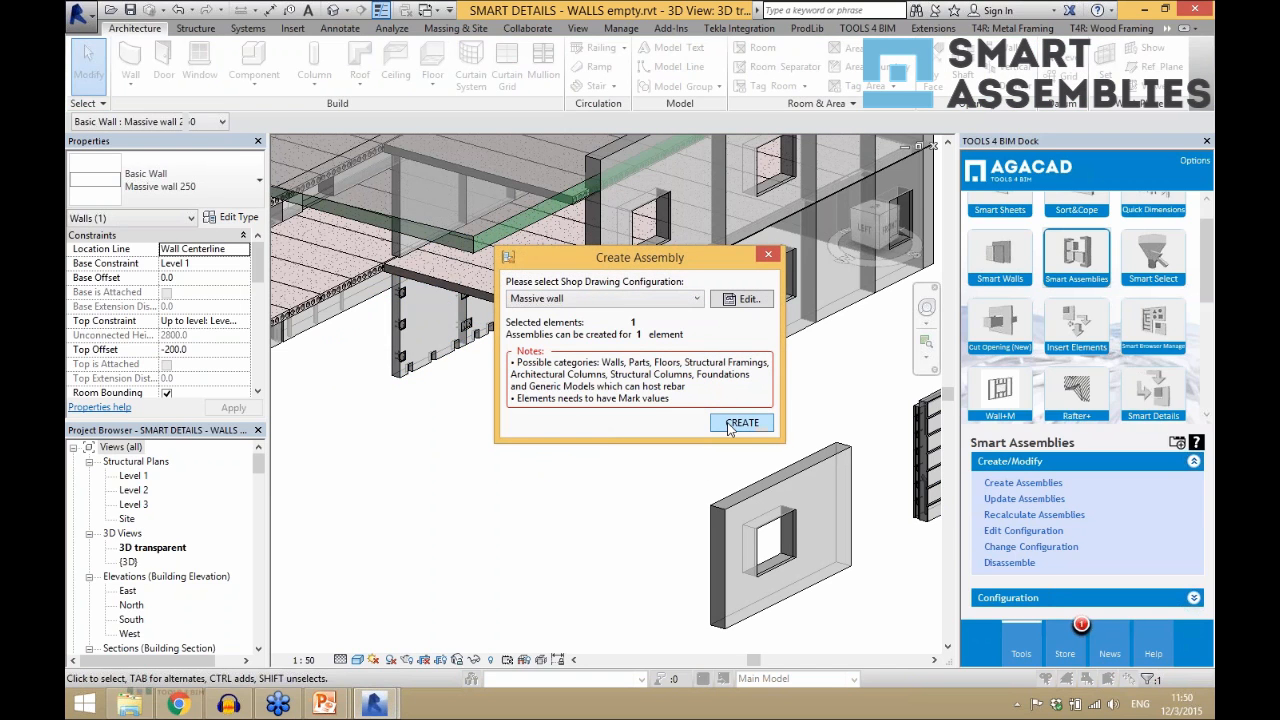
left_click(730, 426)
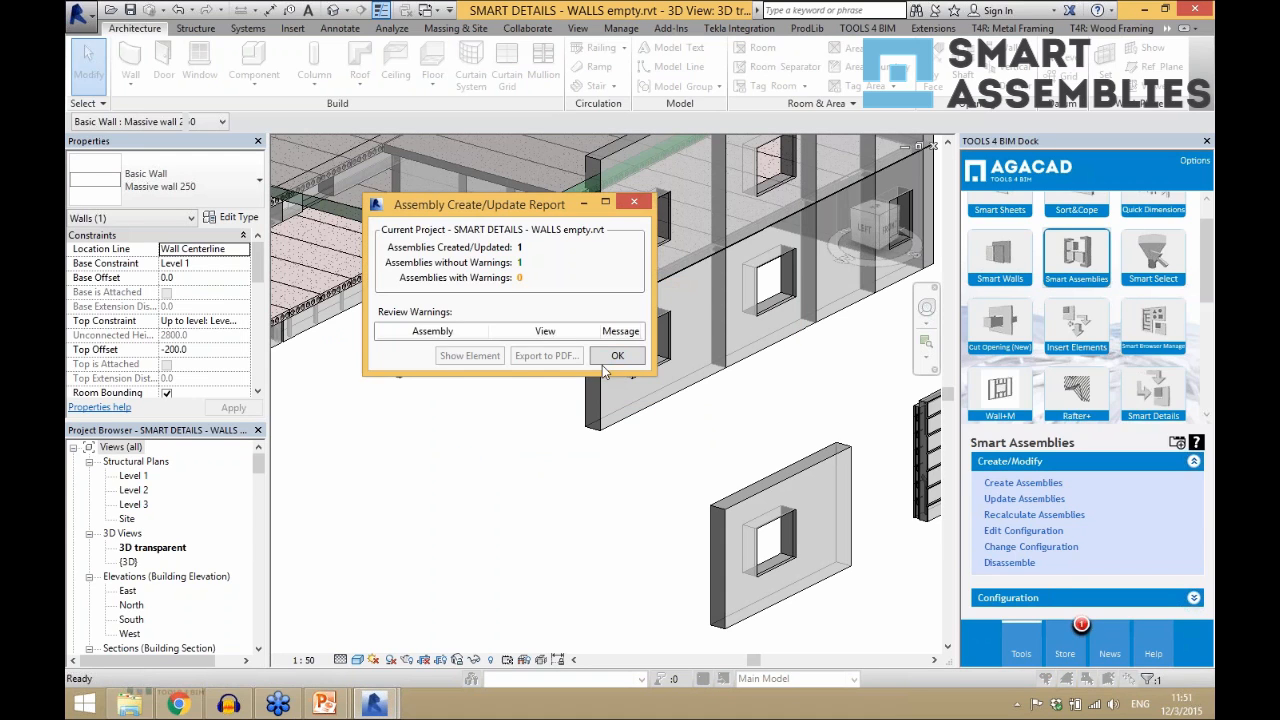
left_click(606, 362)
- Find assembly MW-1 in the project's assemblies and examine the dimensions in its Elevation Front view
left_click_drag(258, 465, 264, 648)
double_click(116, 621)
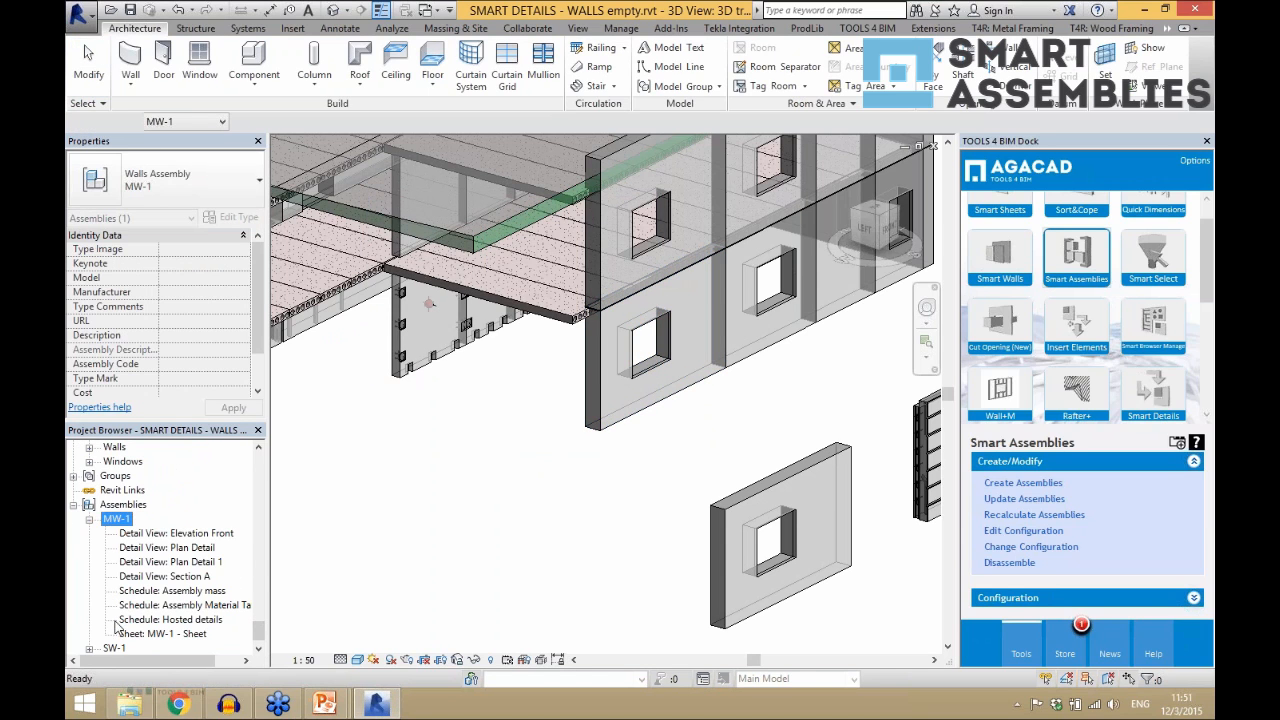
double_click(200, 535)
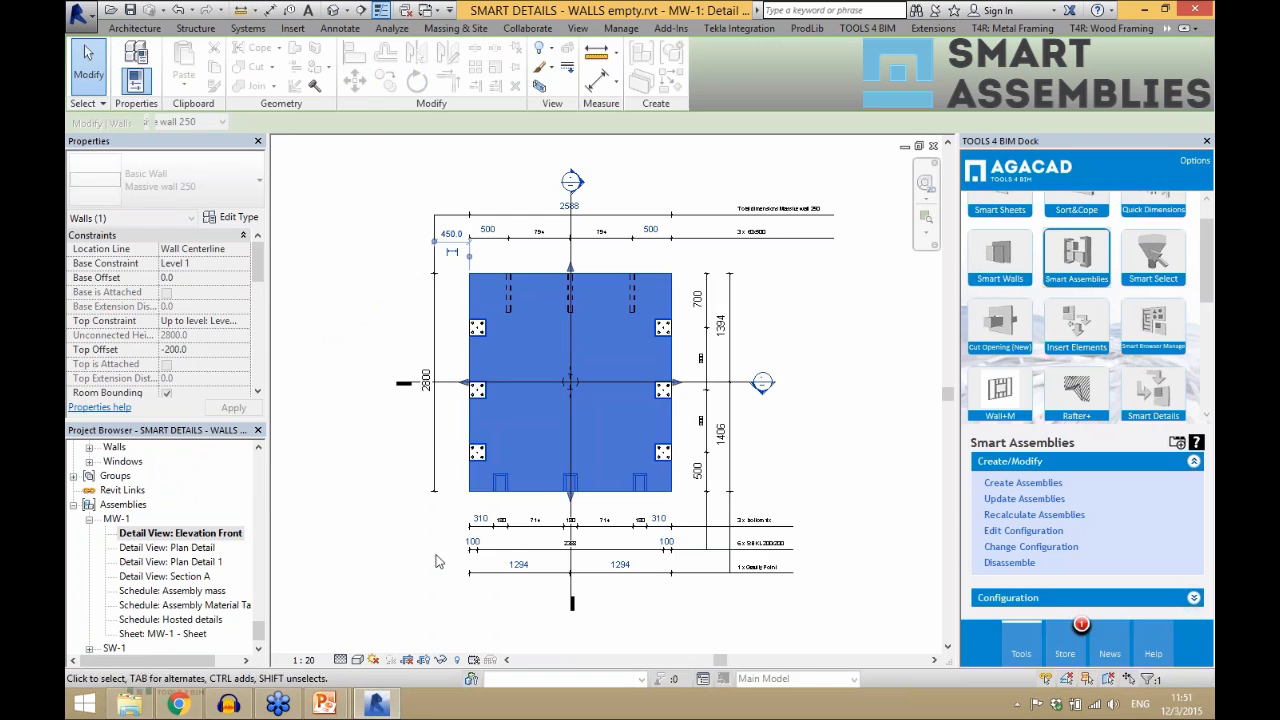
scroll(610, 600, "up", 1)
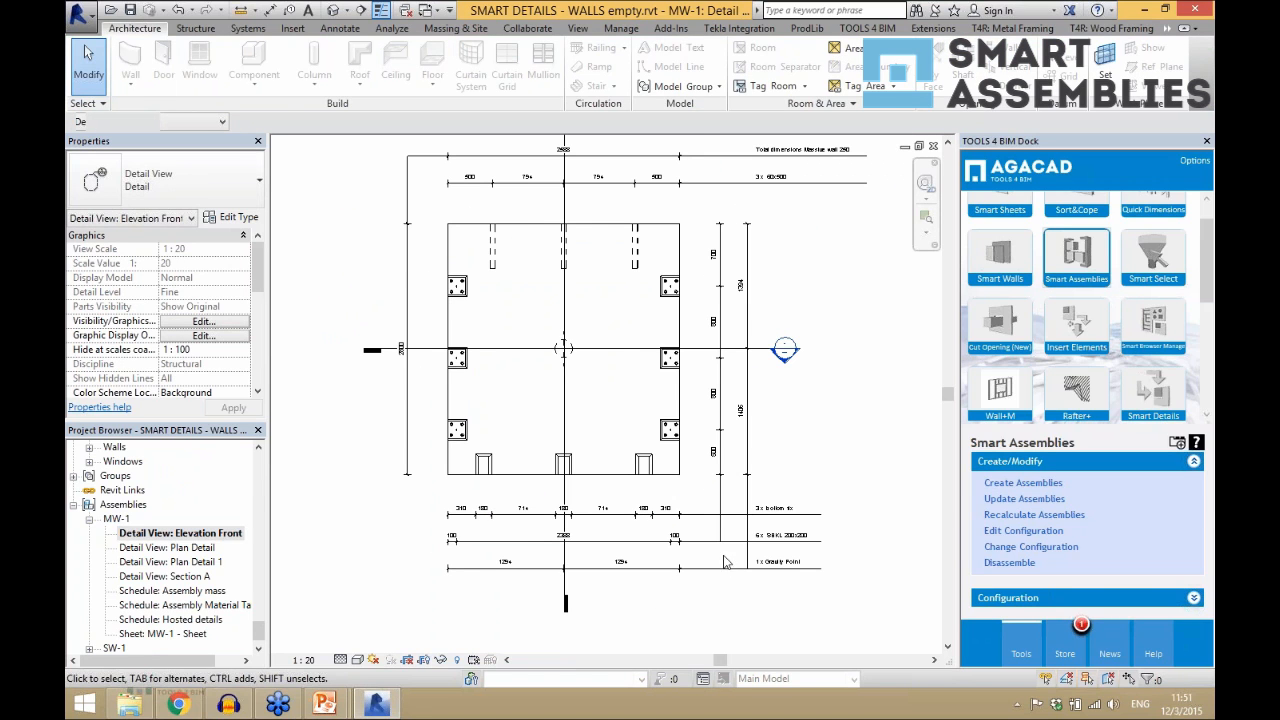
scroll(820, 472, "up", 1)
scroll(716, 477, "down", 2)
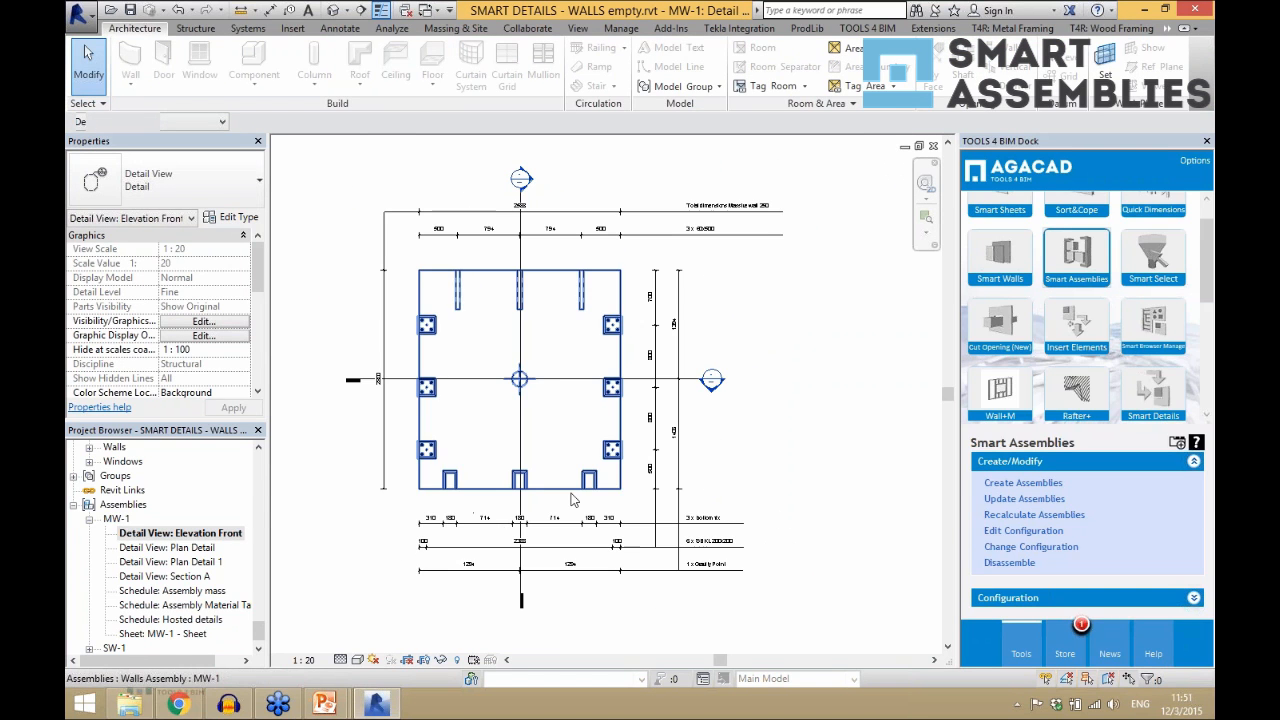
- Open the MW-1 sheet and place the Elevation Front view in the sheet's upper-left area
double_click(170, 634)
left_click(202, 534)
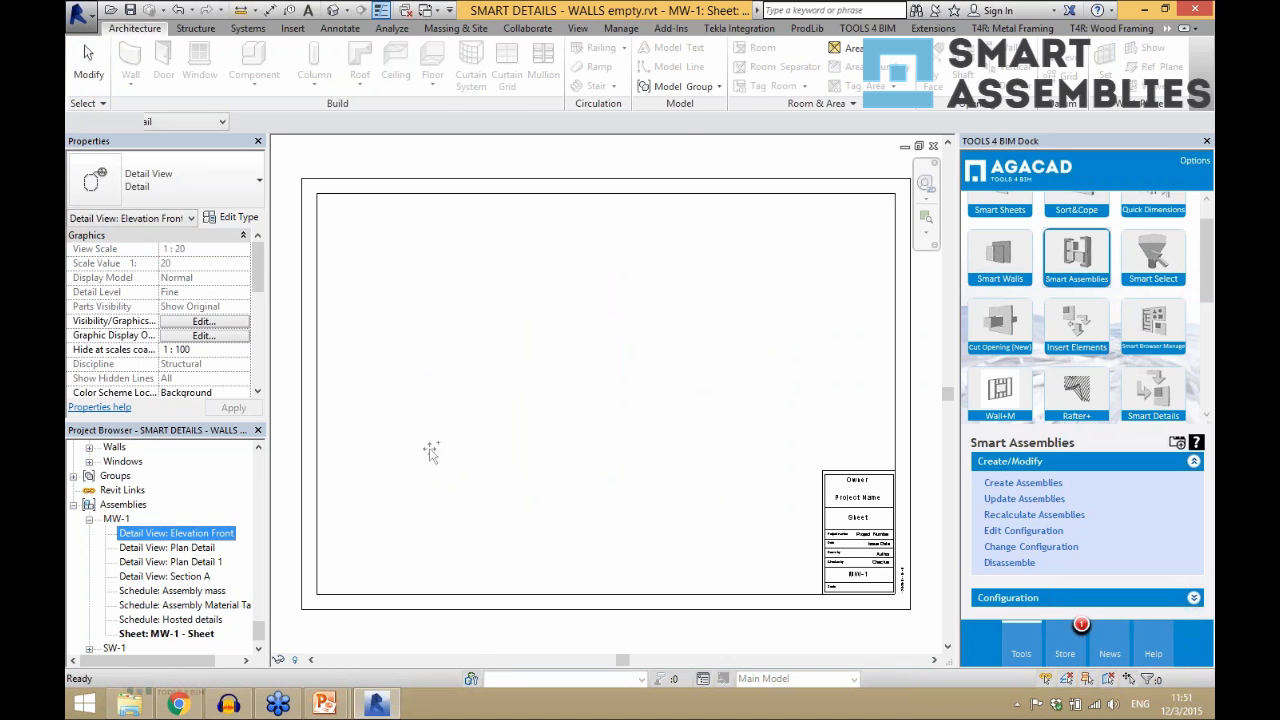
left_click_drag(430, 452, 449, 297)
left_click(457, 331)
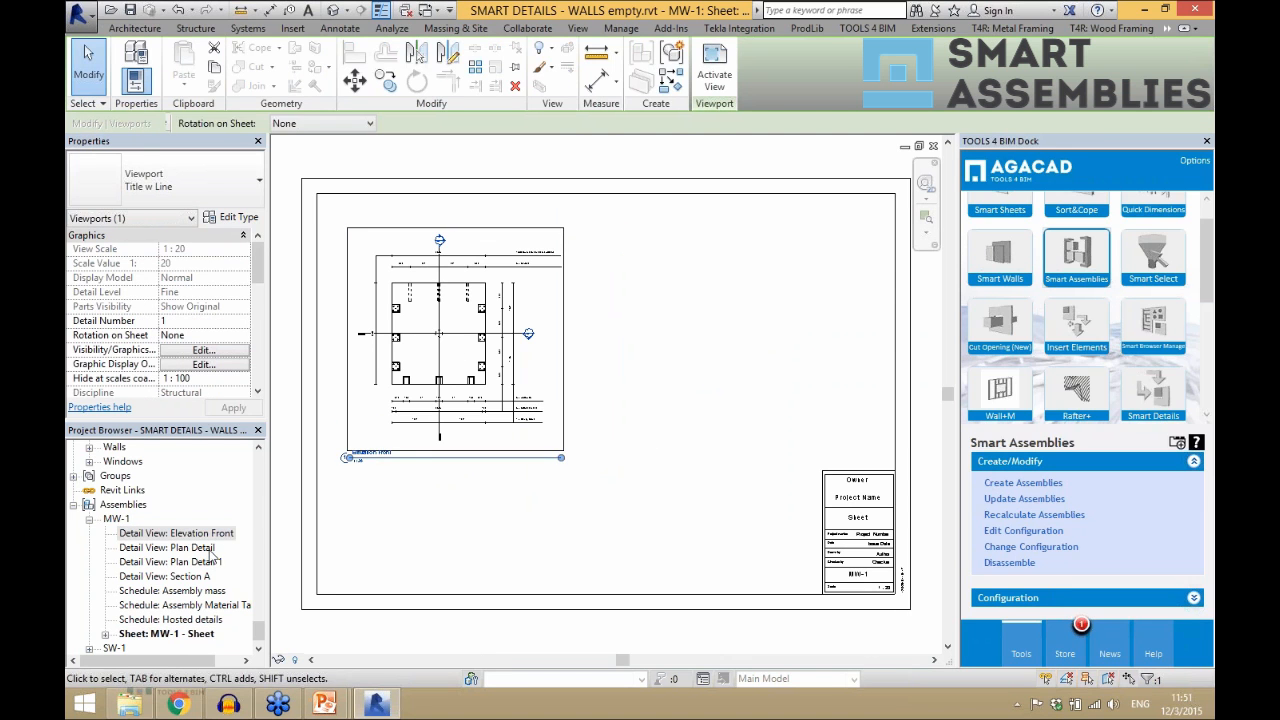
- Place the Plan Detail view on the MW-1 sheet directly below the Elevation Front view
left_click(166, 548)
left_click_drag(166, 548, 400, 490)
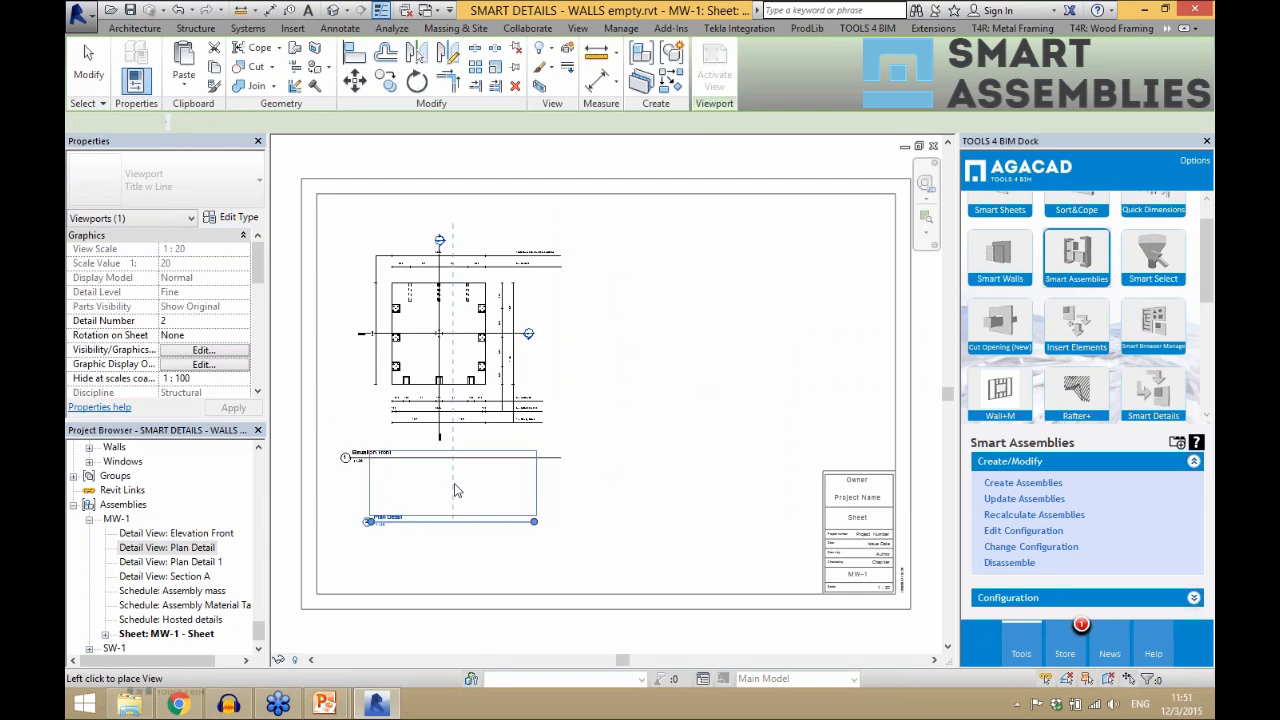
left_click(455, 490)
key("Escape")
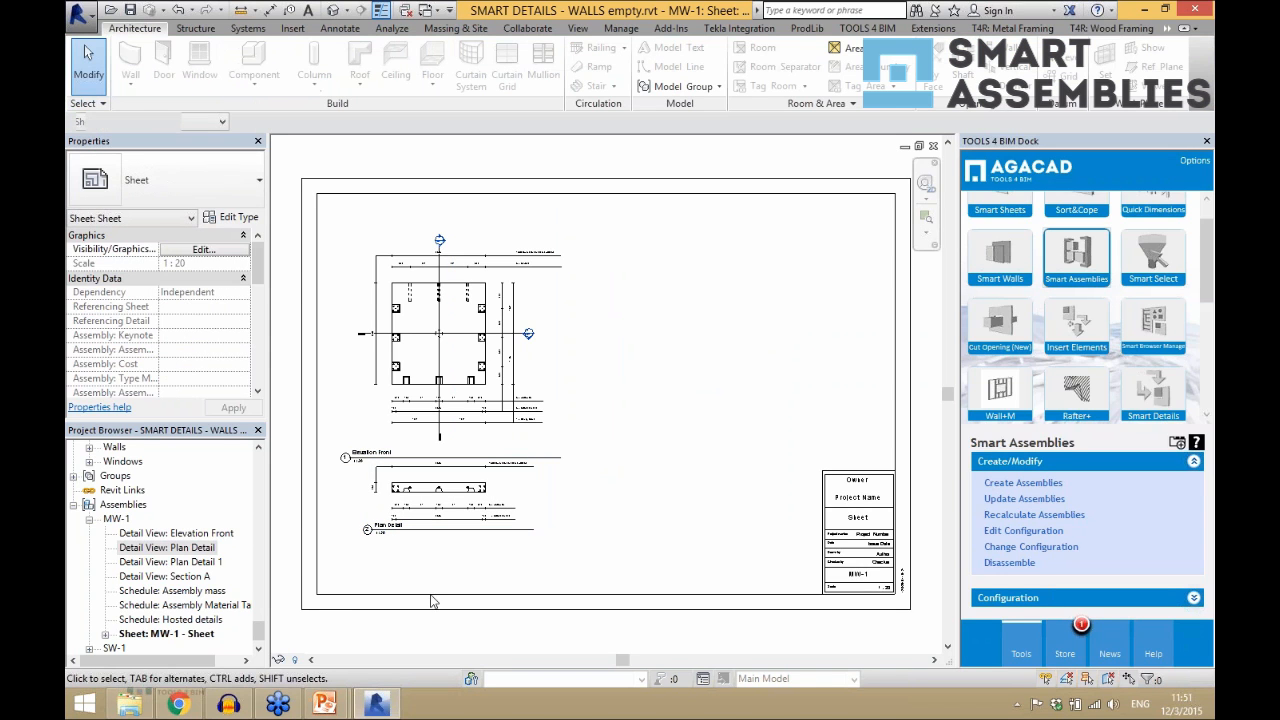
- Place the Section A view on the MW-1 sheet to the right of the Elevation Front view
left_click(200, 577)
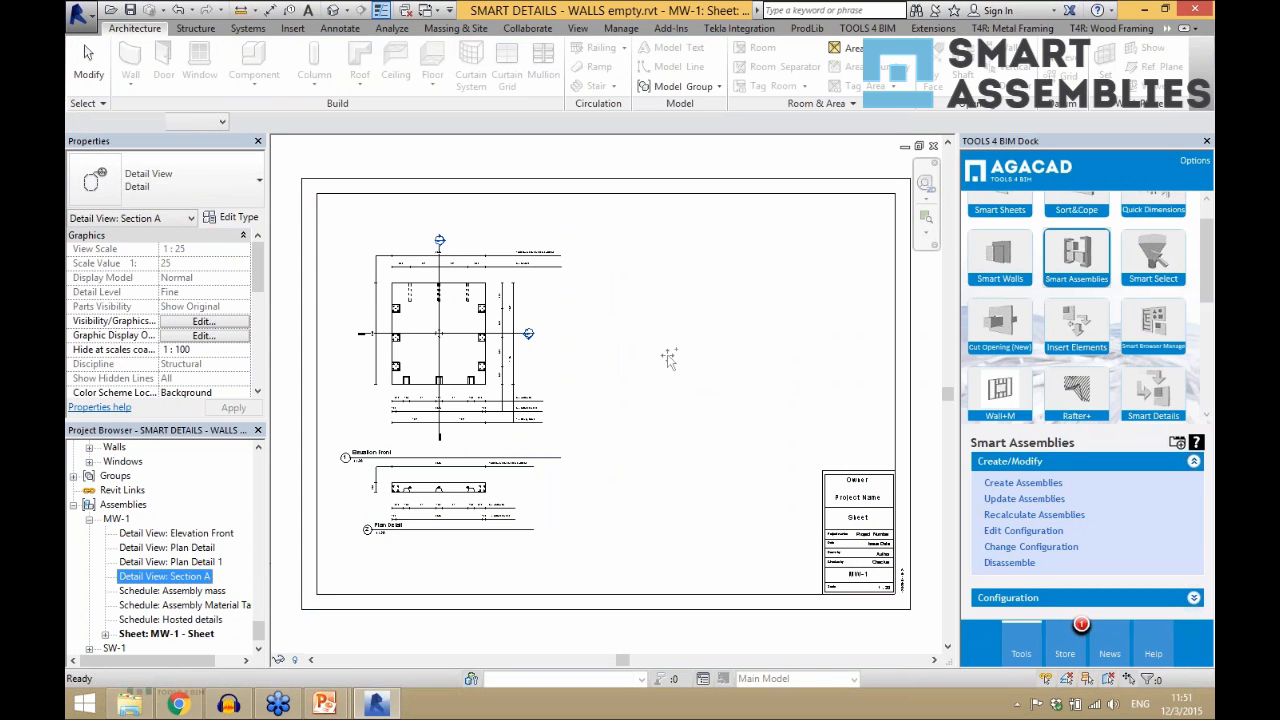
left_click_drag(669, 358, 614, 354)
left_click(614, 354)
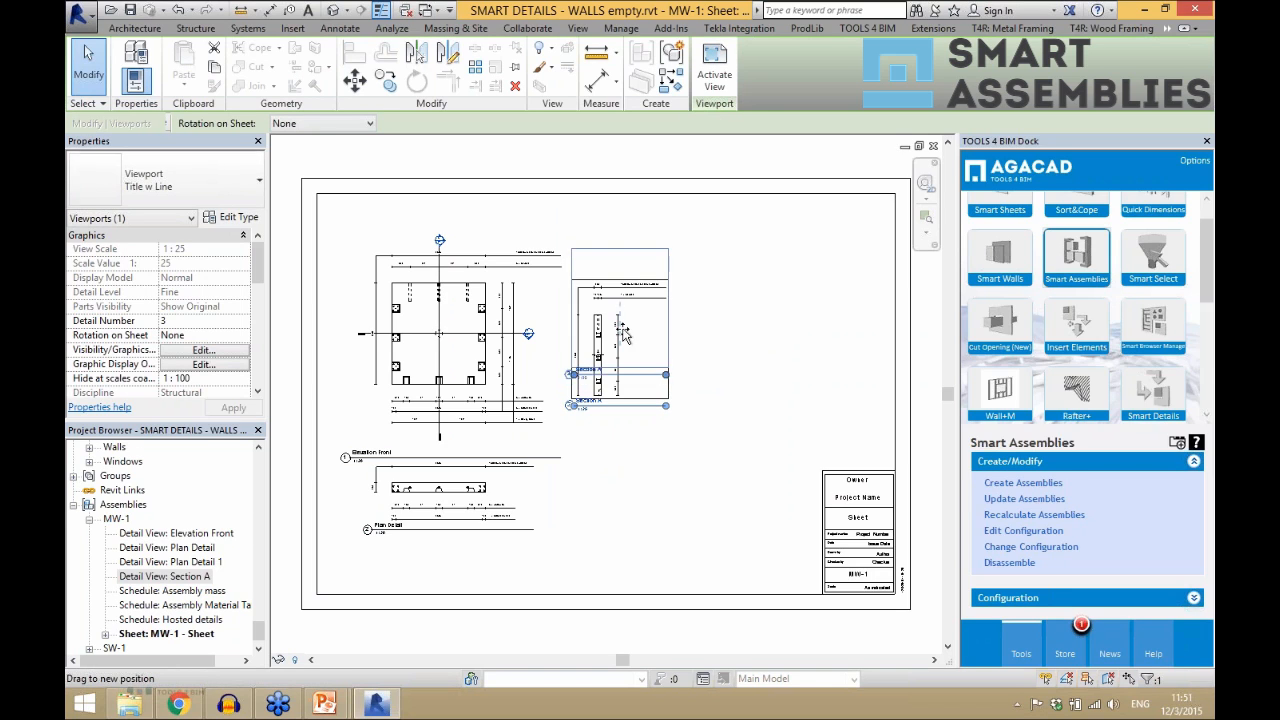
- Shift the Section A view closer to the Elevation Front view on the MW-1 sheet
mouse_move(614, 346)
left_mouse_down()
mouse_move(637, 341)
mouse_move(505, 345)
mouse_move(560, 345)
mouse_move(614, 367)
left_mouse_up()
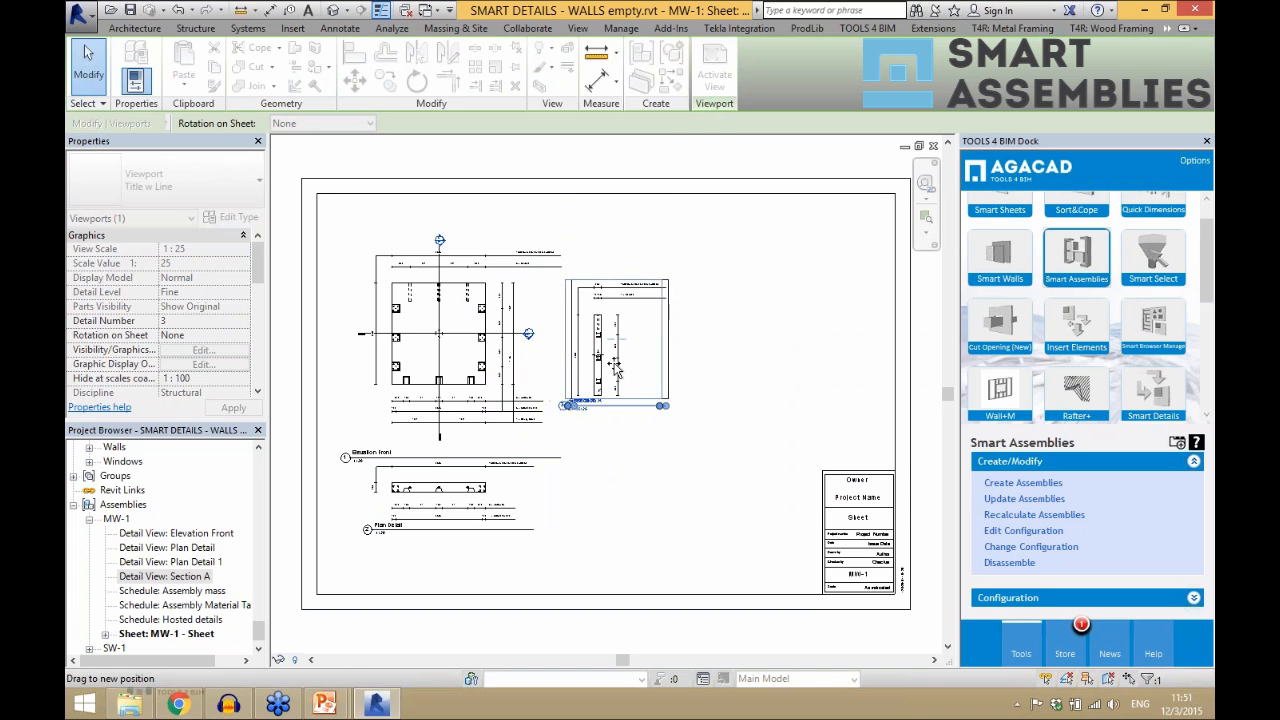
left_click(660, 480)
- Place the Assembly mass, Assembly Material Takeoff and Hosted details schedules in one aligned column to the right of the Section A view
left_click(218, 592)
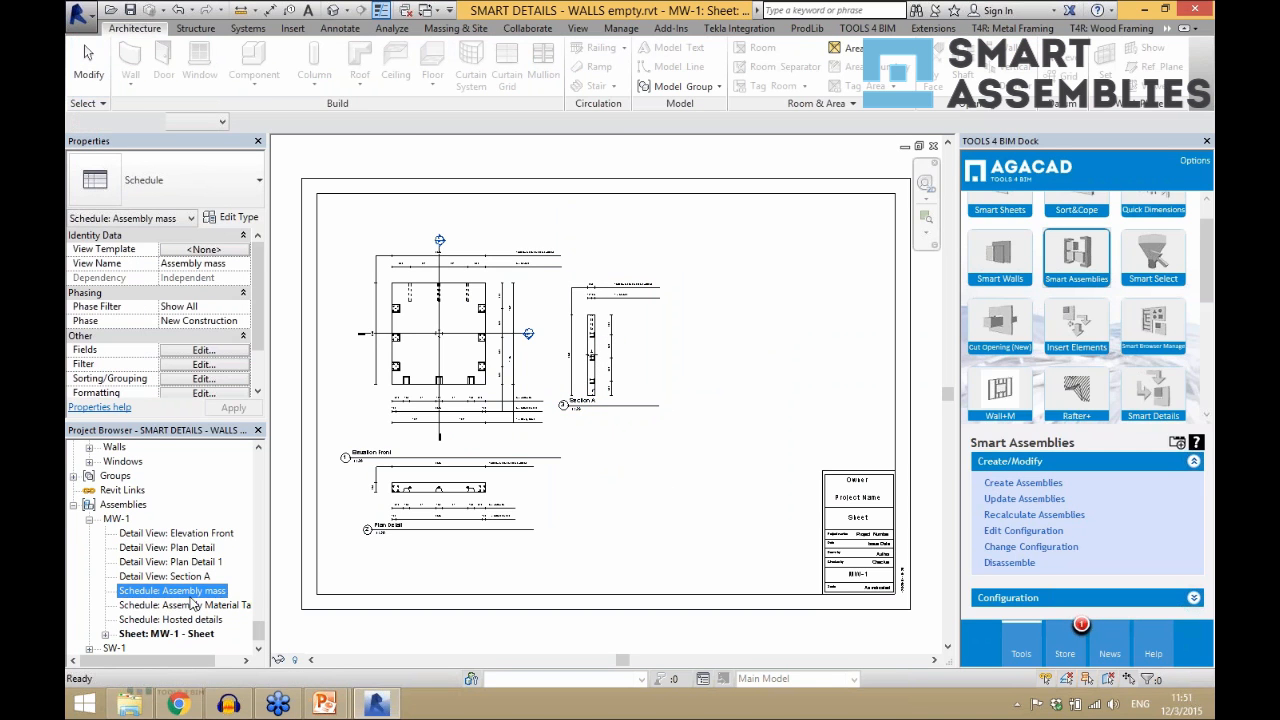
left_click_drag(664, 410, 714, 298)
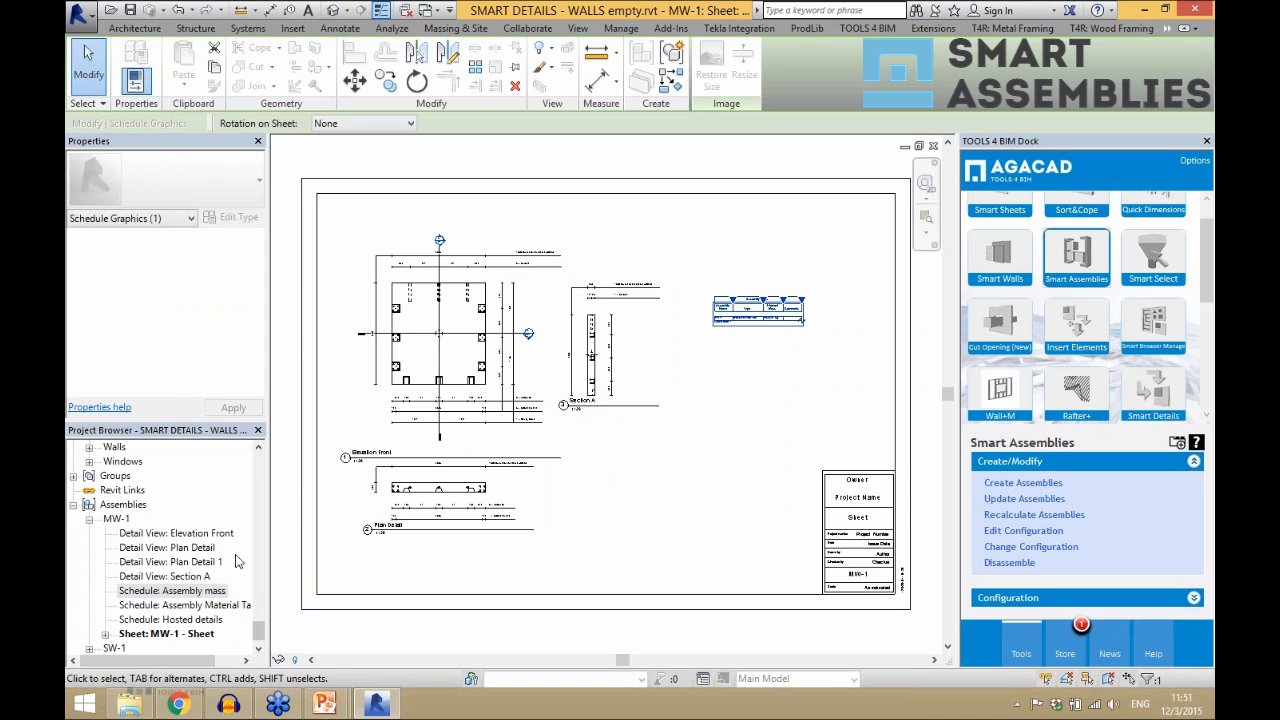
left_click(218, 605)
left_click_drag(217, 608, 784, 358)
scroll(784, 358, "up", 5)
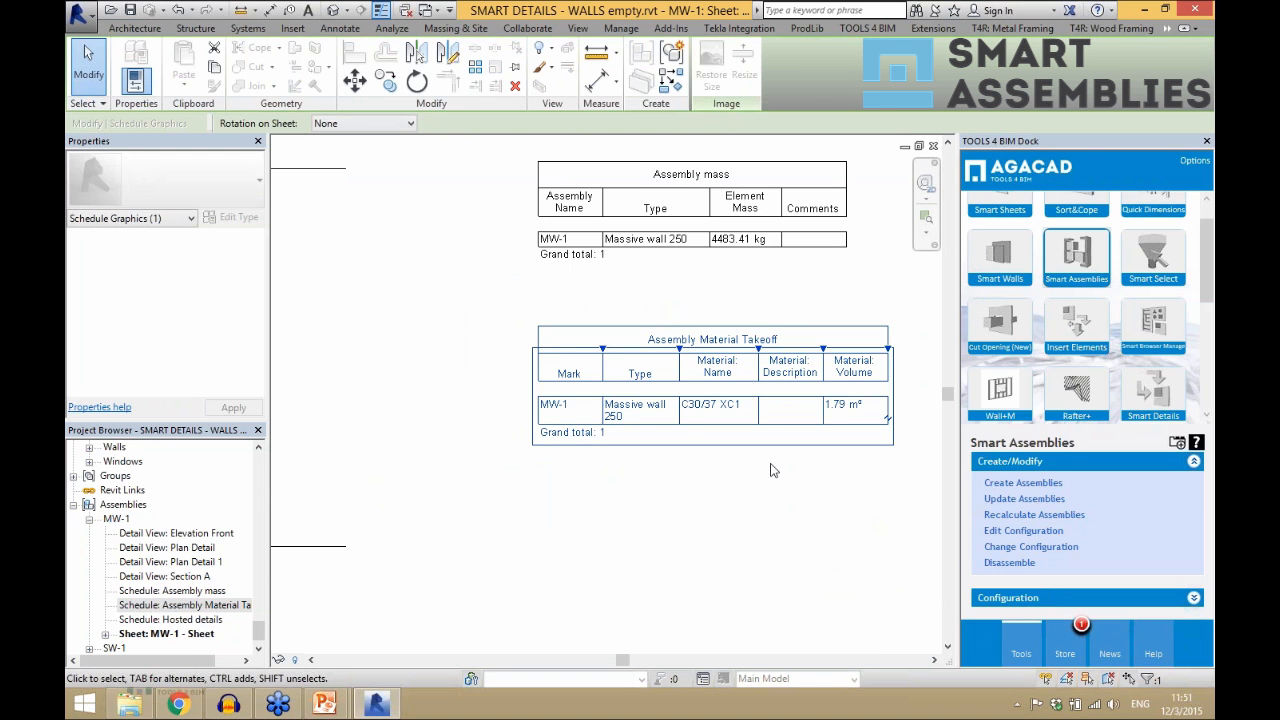
left_click(192, 620)
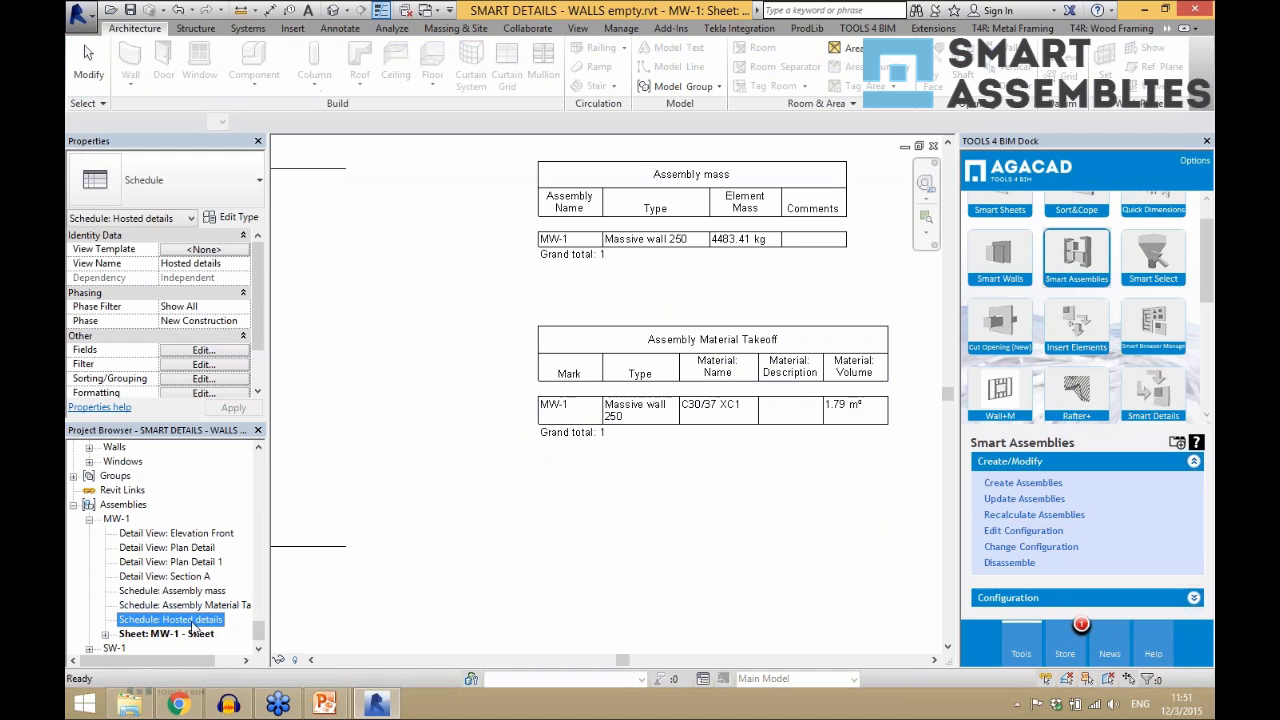
left_click_drag(192, 620, 547, 583)
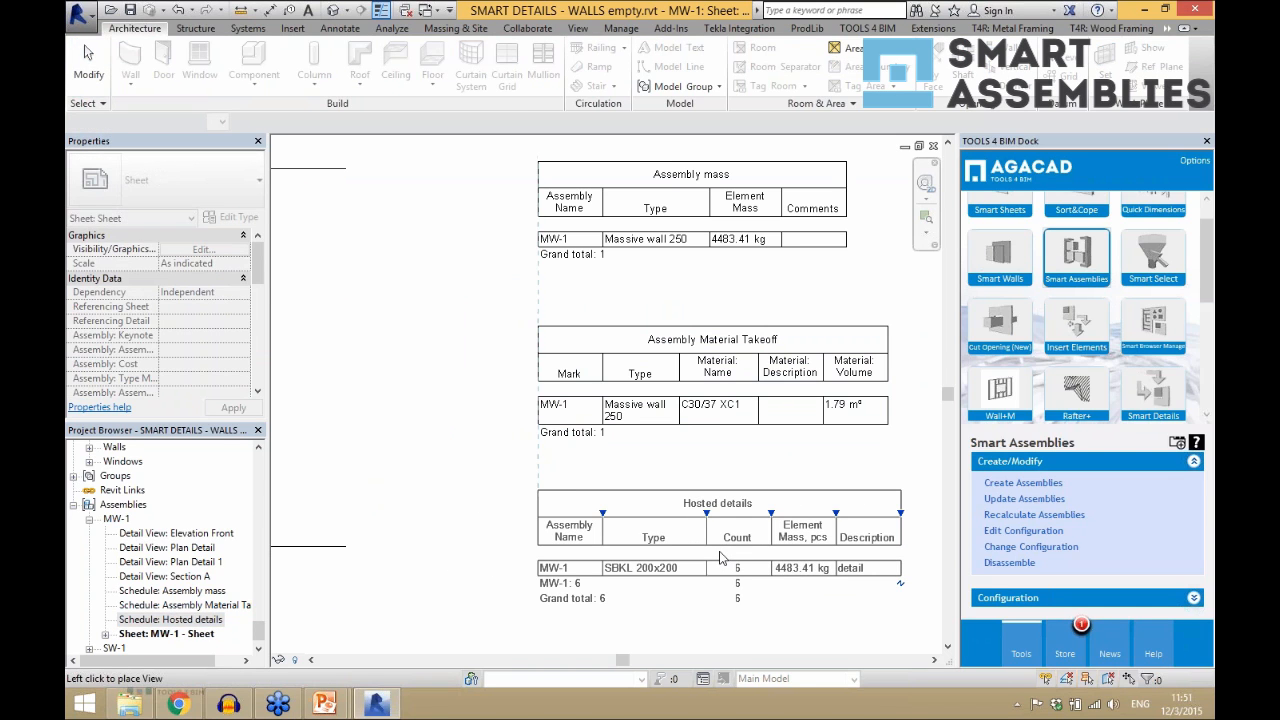
left_click(547, 583)
- Examine the placed schedules and the dimensions of the Plan Detail and Elevation Front views on the MW-1 sheet
scroll(706, 325, "down", 3)
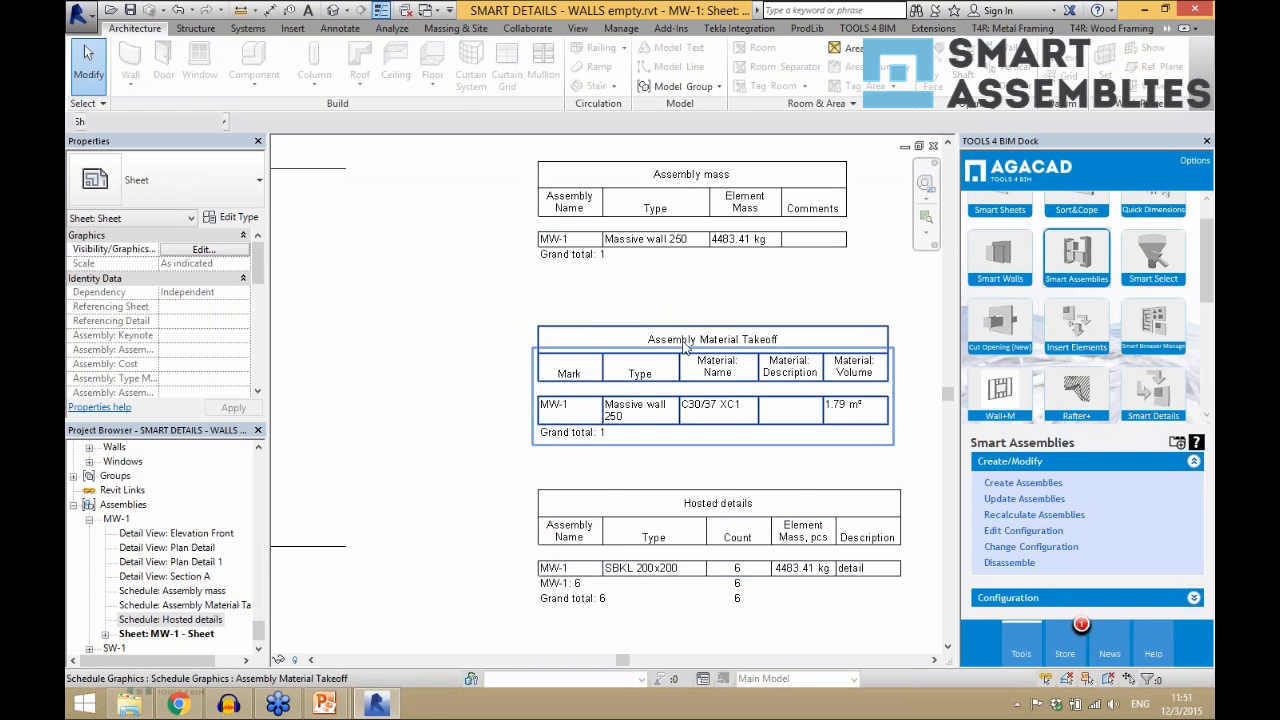
scroll(707, 328, "down", 1)
scroll(707, 328, "up", 5)
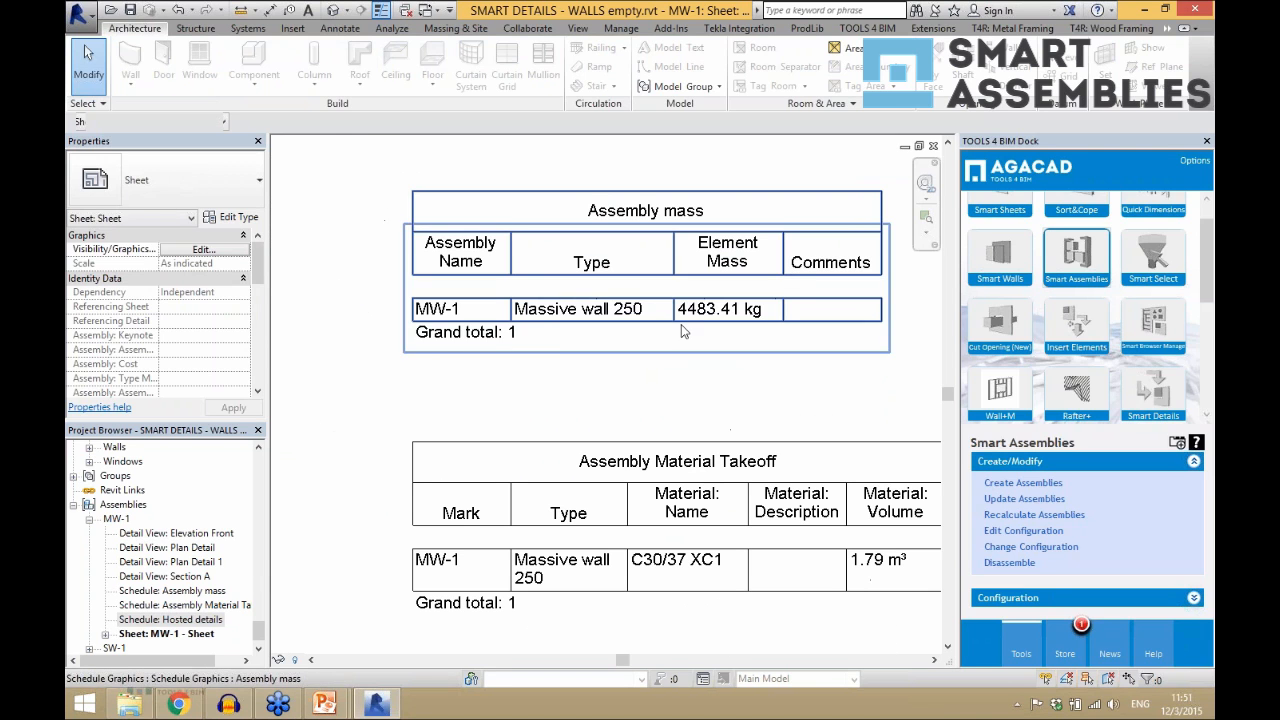
scroll(757, 310, "down", 5)
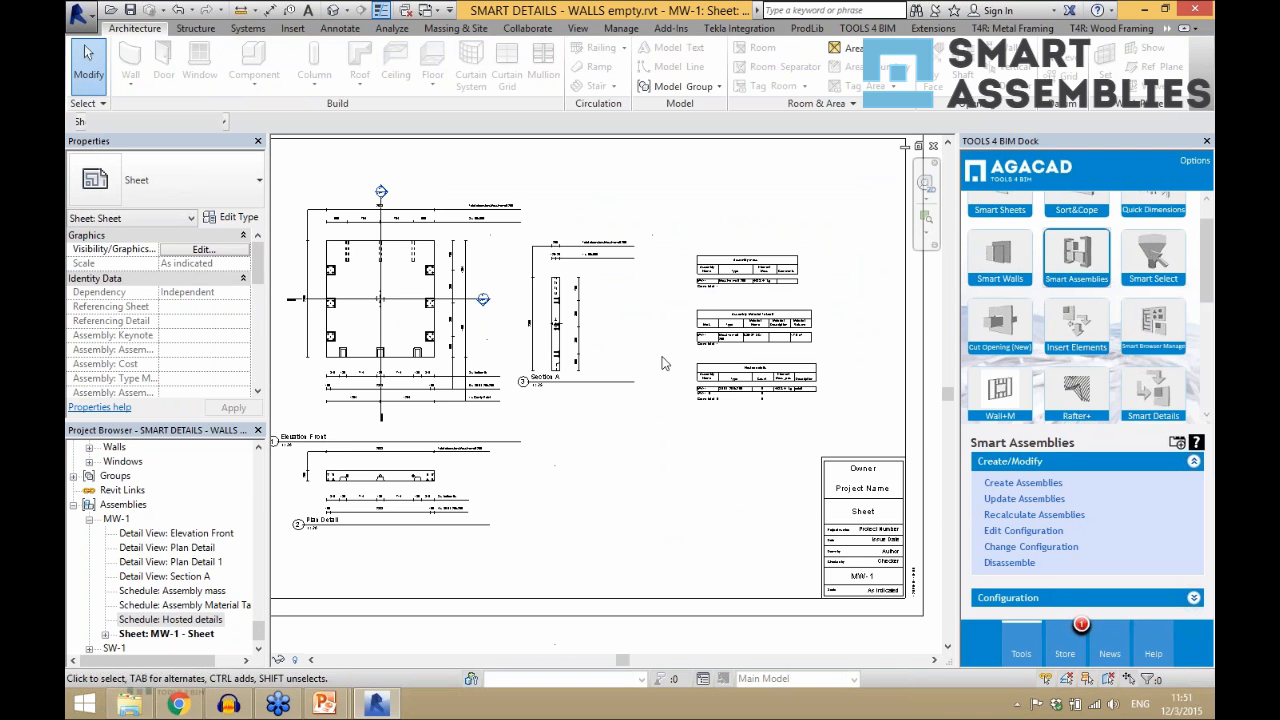
scroll(697, 447, "down", 2)
scroll(531, 526, "up", 2)
scroll(531, 526, "up", 5)
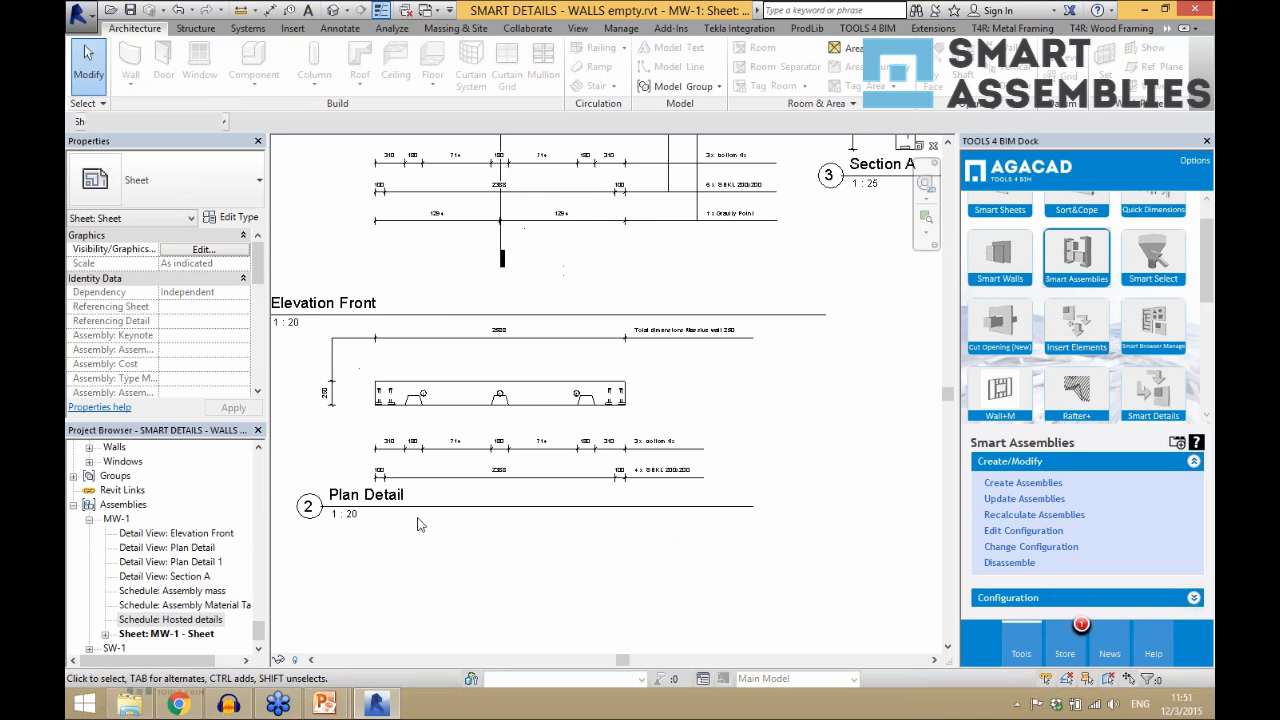
scroll(492, 536, "down", 6)
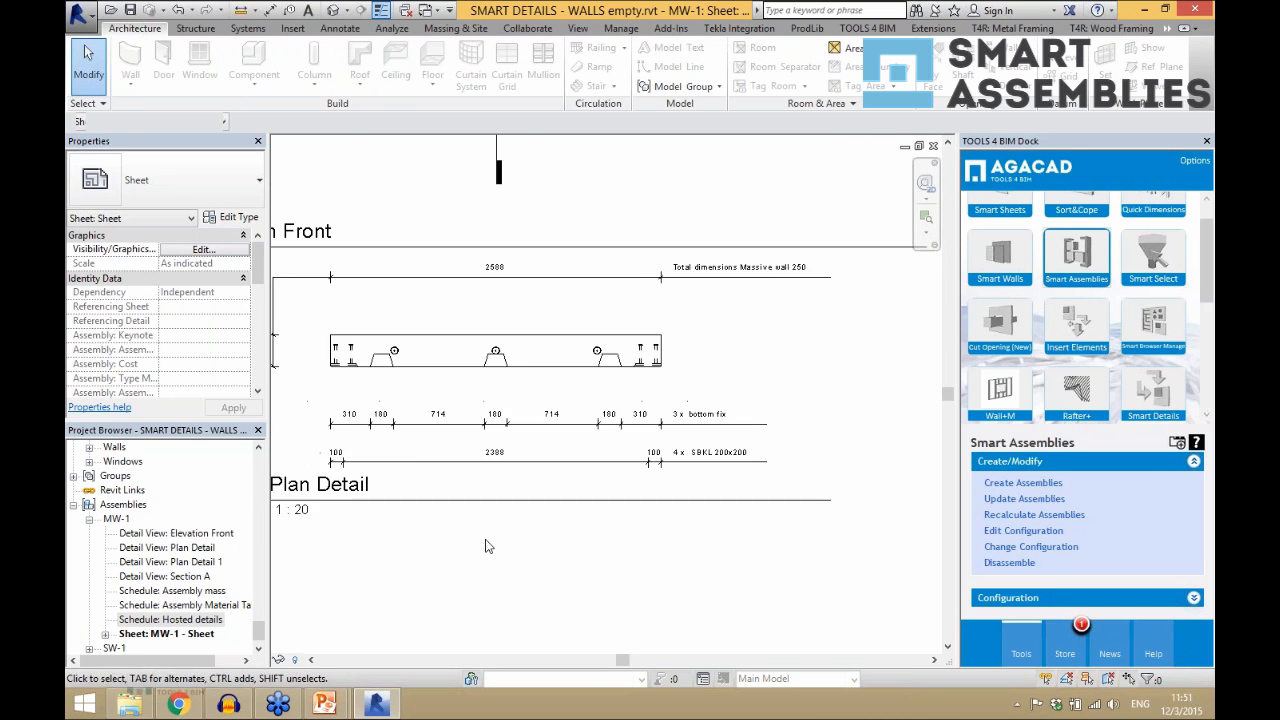
scroll(516, 287, "up", 6)
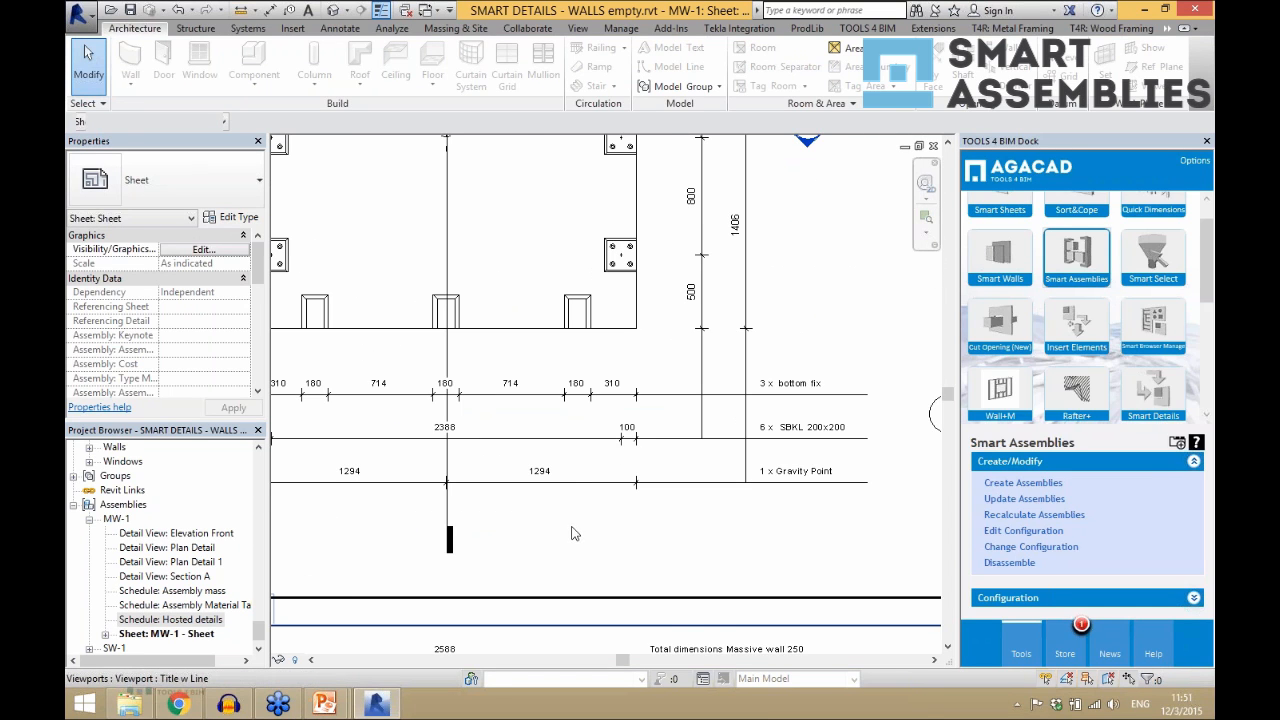
scroll(572, 534, "down", 5)
scroll(534, 245, "up", 4)
scroll(518, 275, "down", 2)
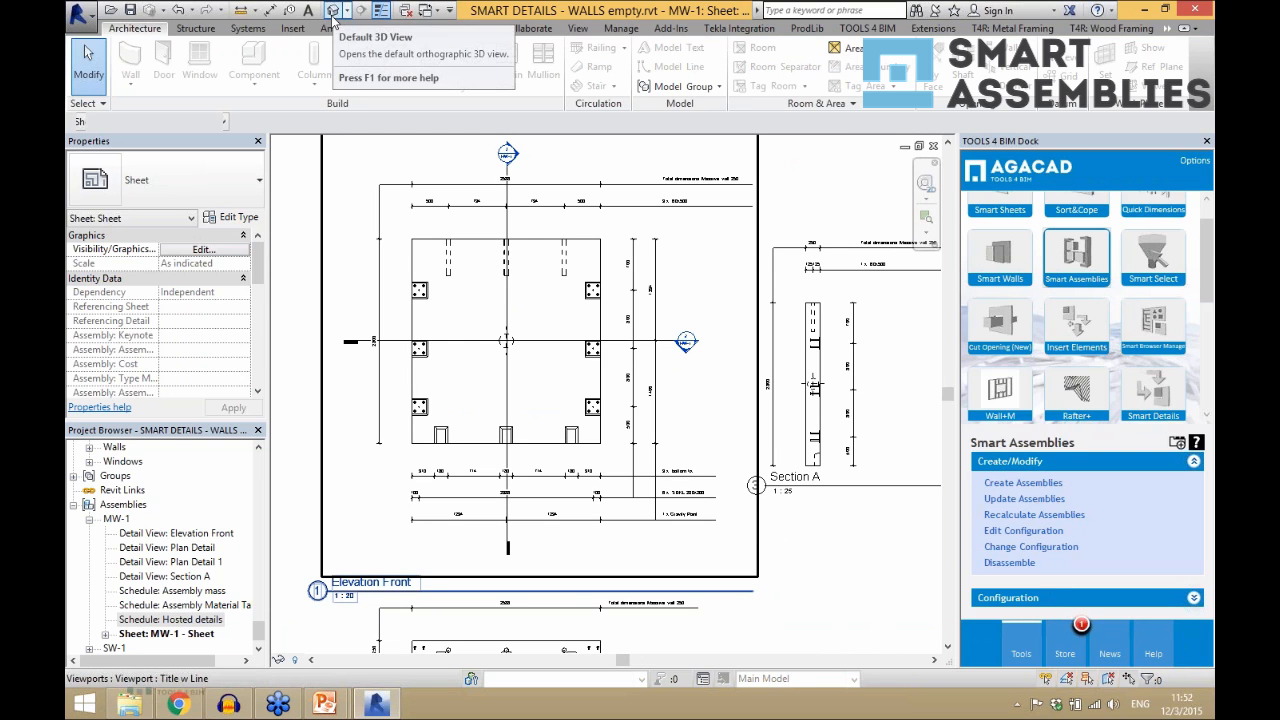
- Orbit the default 3D view of the building and open the sheet of assembly SW-1
left_click(406, 11)
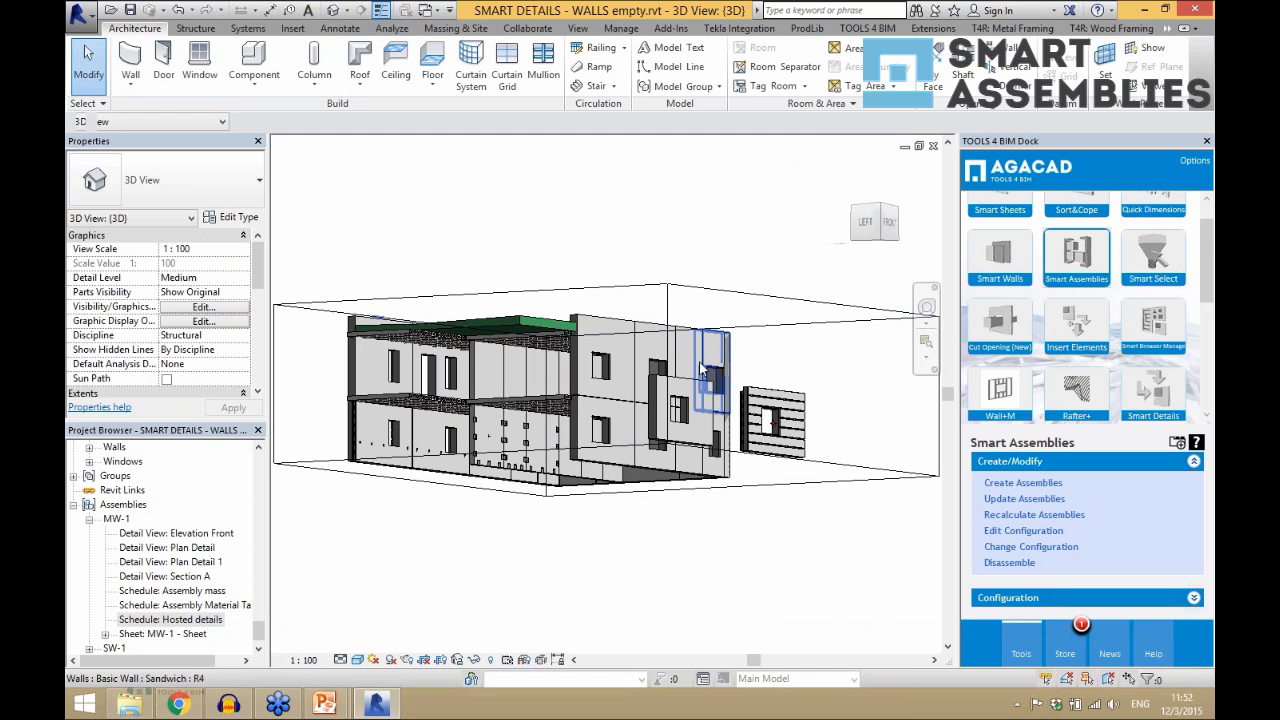
middle_click_drag(714, 374, 686, 485, "shift")
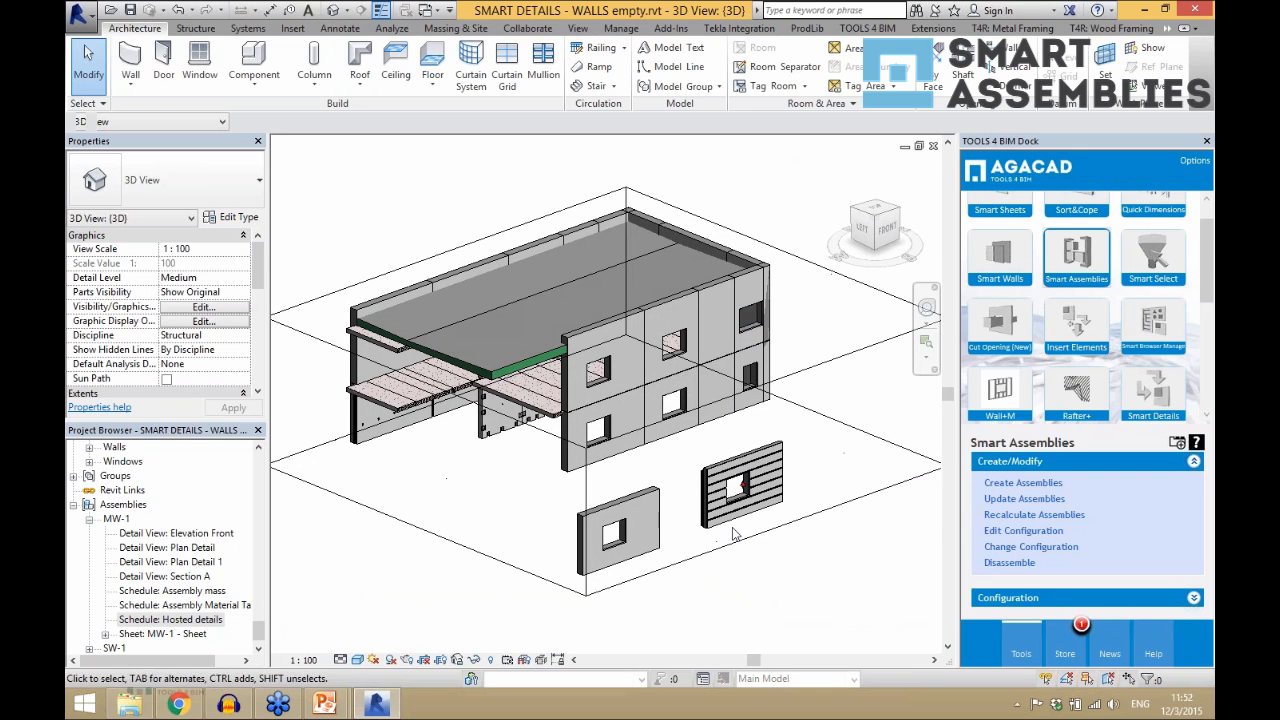
left_click(185, 605)
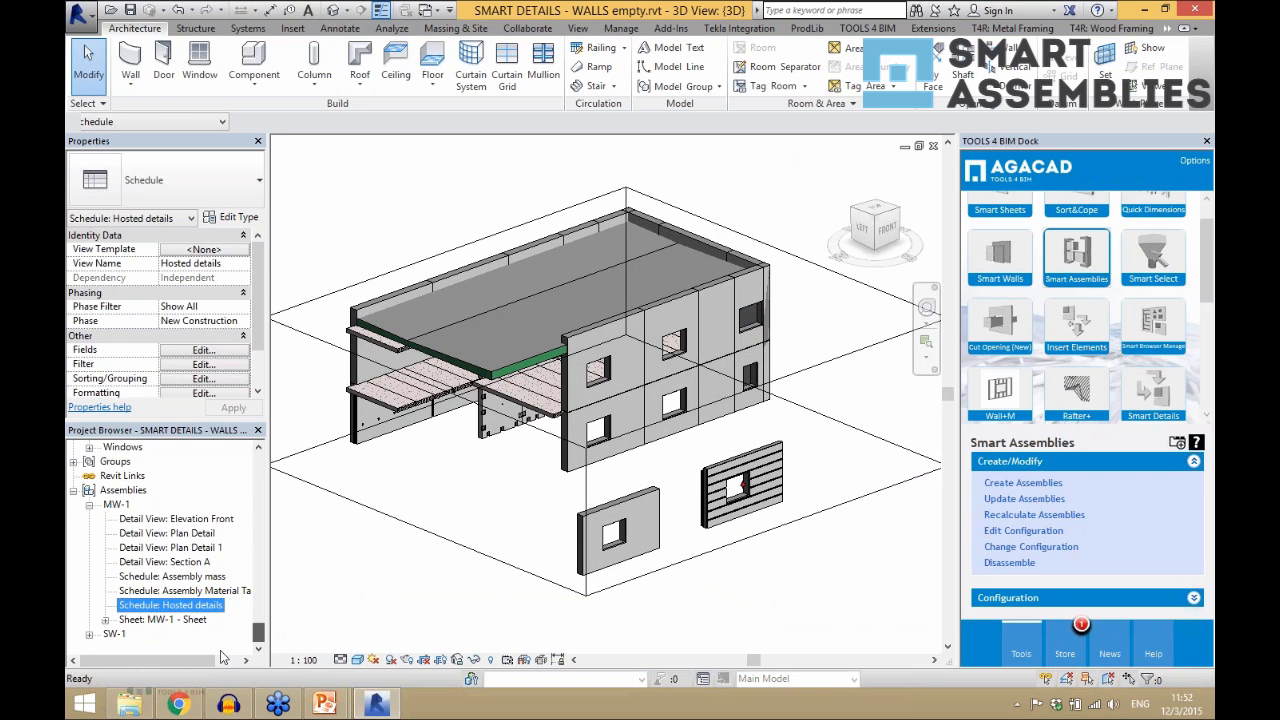
double_click(114, 648)
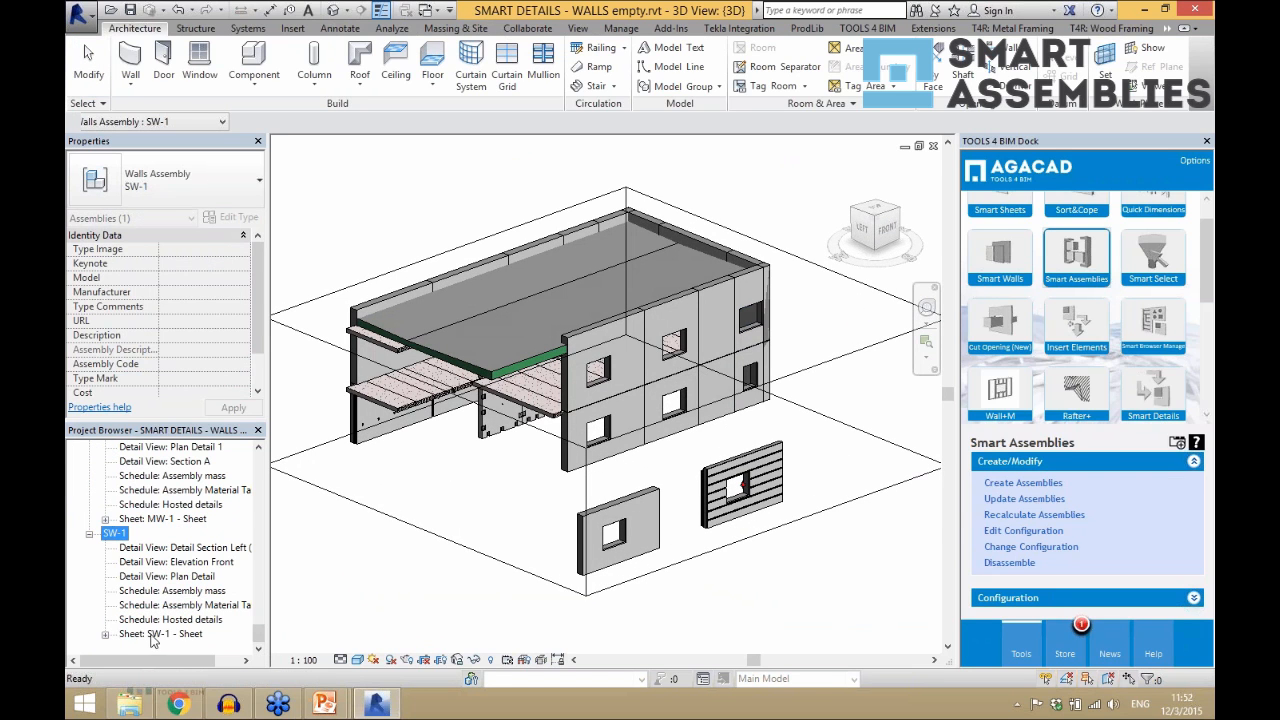
double_click(152, 635)
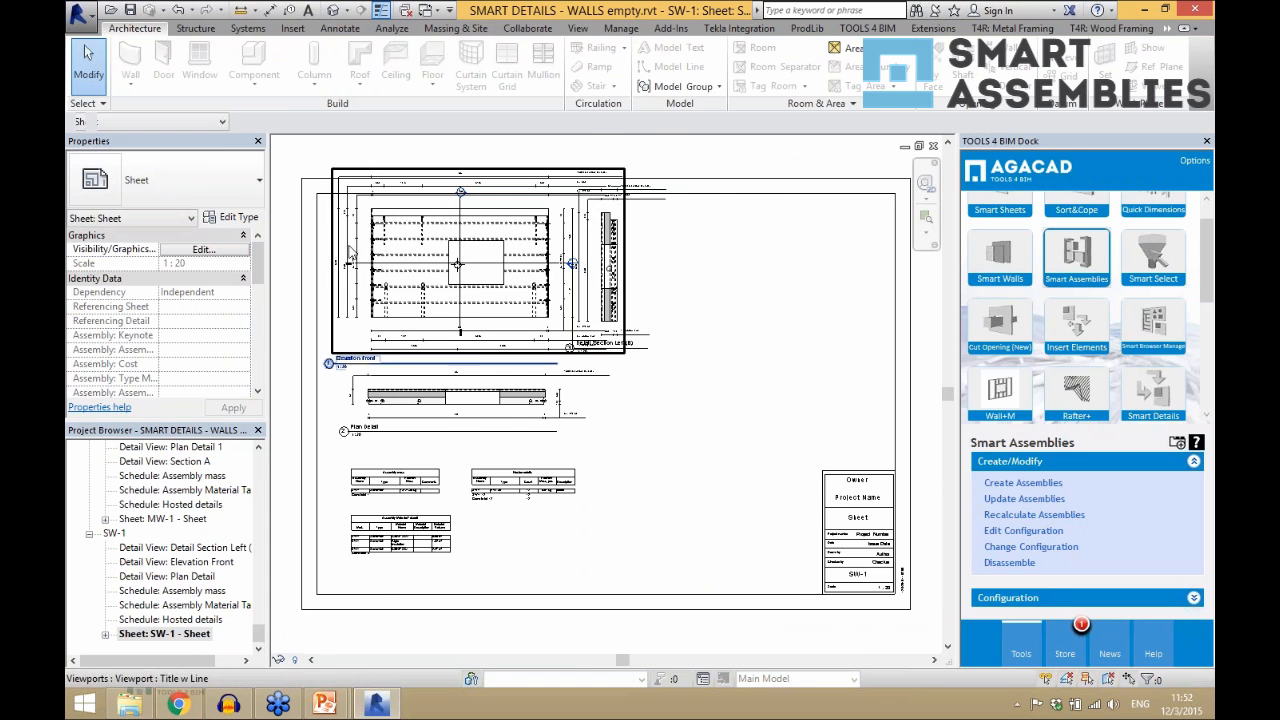
- Move the three schedules slightly further down the SW-1 sheet to make room for the views
scroll(349, 252, "up", 3)
scroll(477, 270, "down", 3)
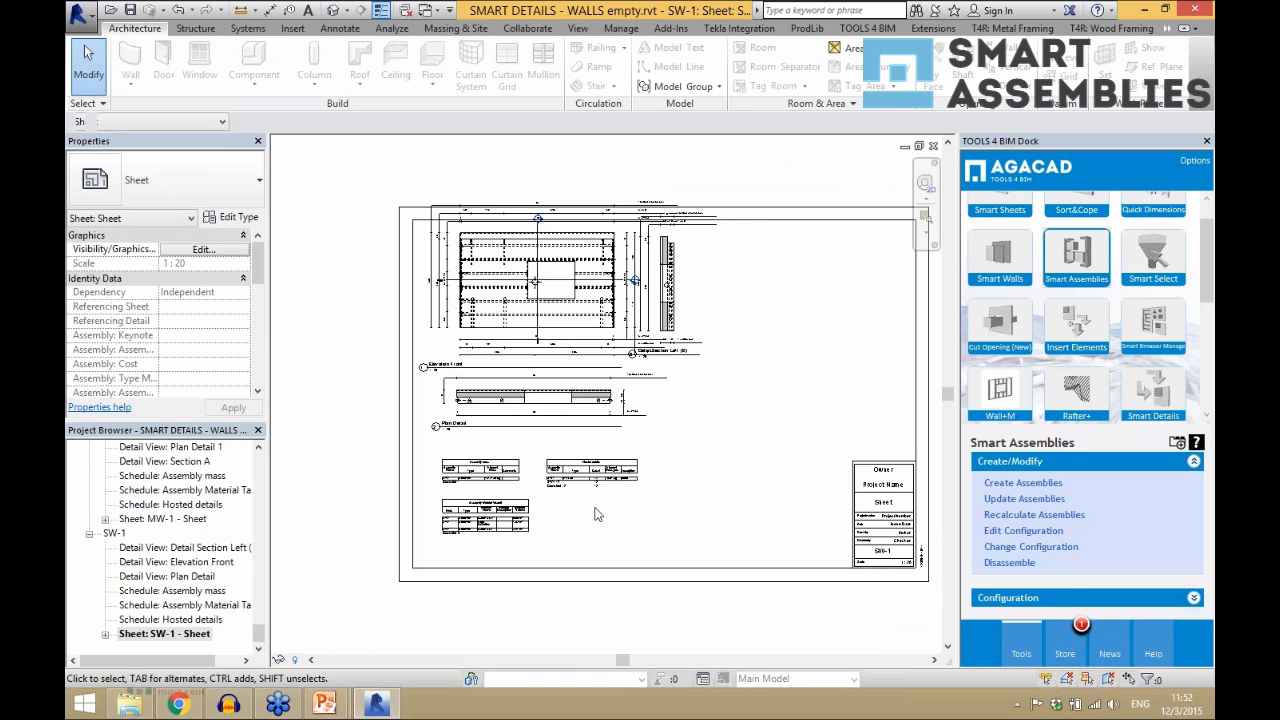
left_click_drag(629, 545, 500, 477)
left_click_drag(587, 481, 587, 507)
left_click(686, 434)
- Move the three views down inside the SW-1 sheet border and shift Detail Section Left (B) to the right, clear of Elevation Front
left_click_drag(734, 441, 570, 307)
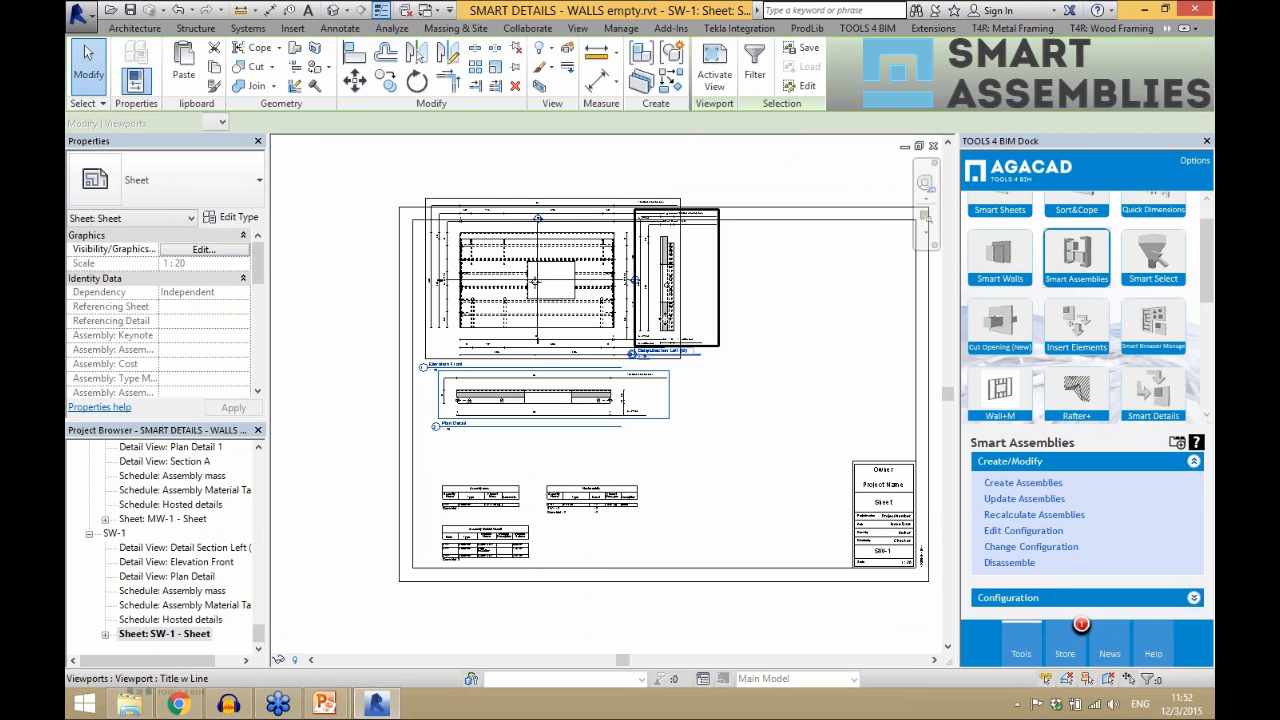
left_click_drag(669, 318, 799, 332)
left_click(804, 352)
scroll(700, 375, "up", 1)
left_click(724, 337)
left_click(838, 338)
- Examine the dimensions and embedded parts in the Elevation Front, Plan Detail and Detail Section Left (B) views on the SW-1 sheet
scroll(408, 278, "up", 3)
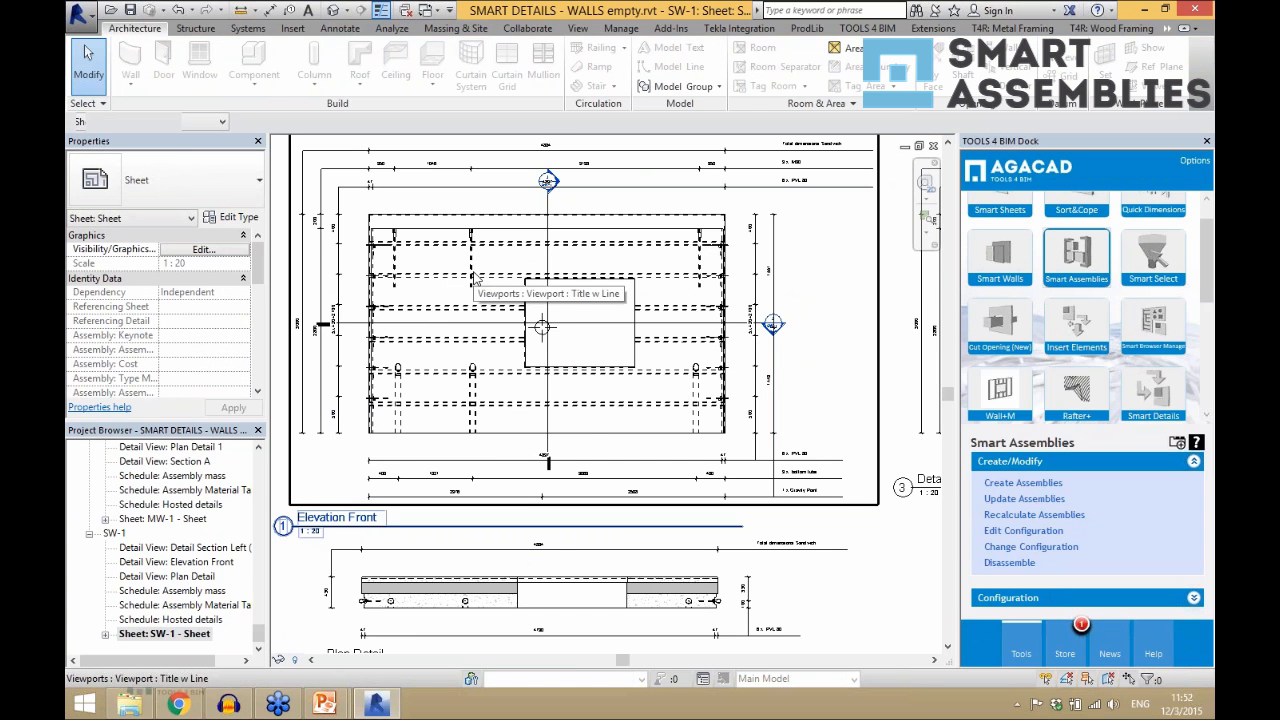
scroll(474, 273, "down", 2)
scroll(406, 525, "up", 5)
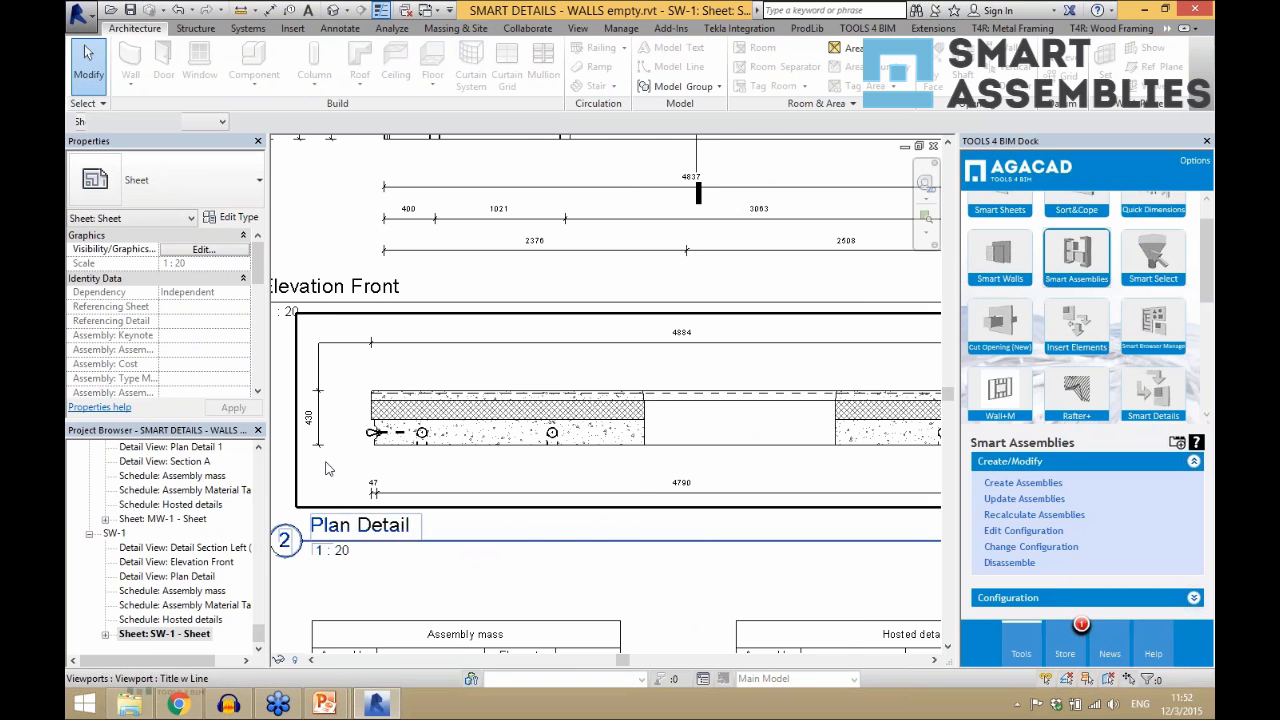
scroll(325, 462, "down", 4)
scroll(685, 459, "up", 6)
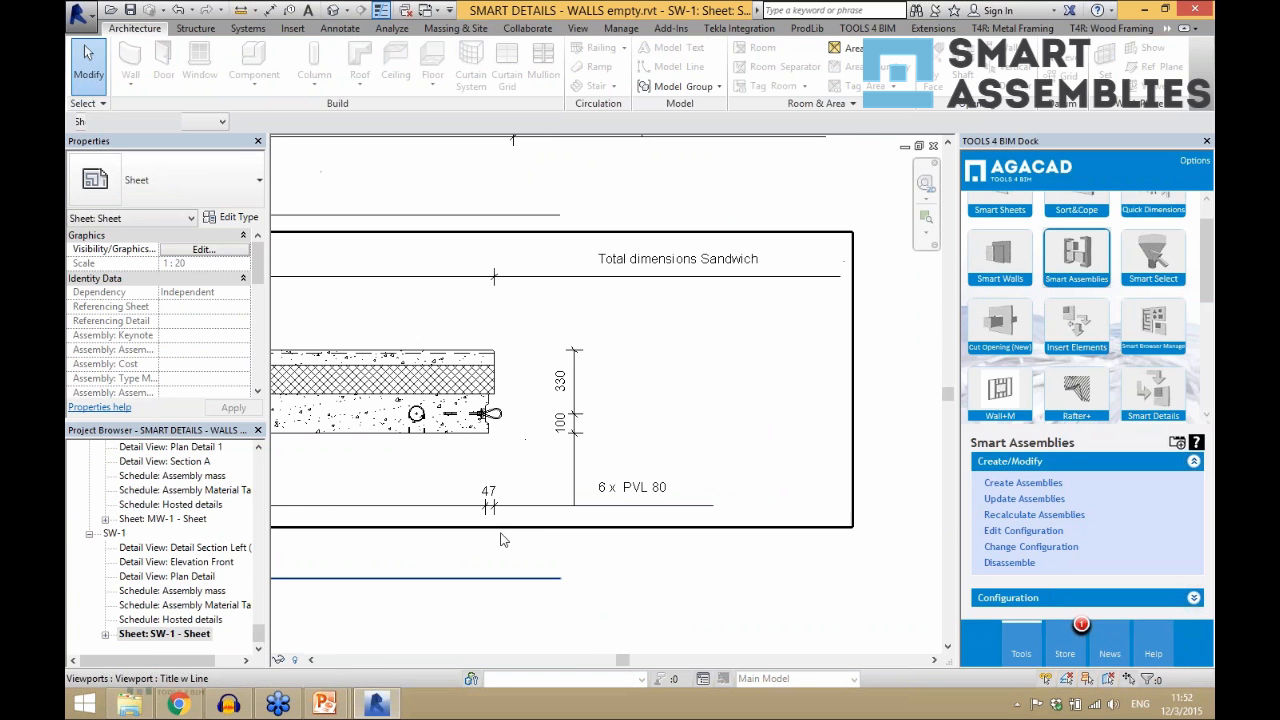
scroll(425, 543, "down", 4)
scroll(712, 240, "up", 3)
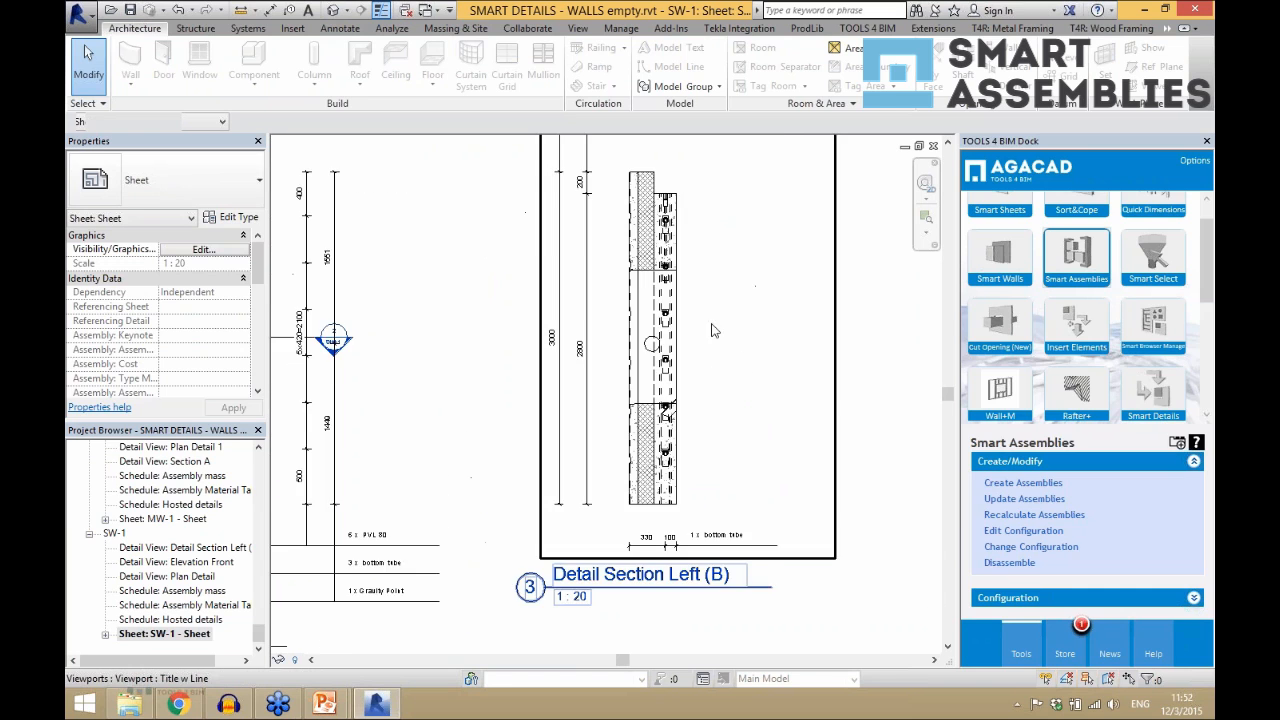
scroll(390, 355, "down", 3)
scroll(403, 357, "up", 5)
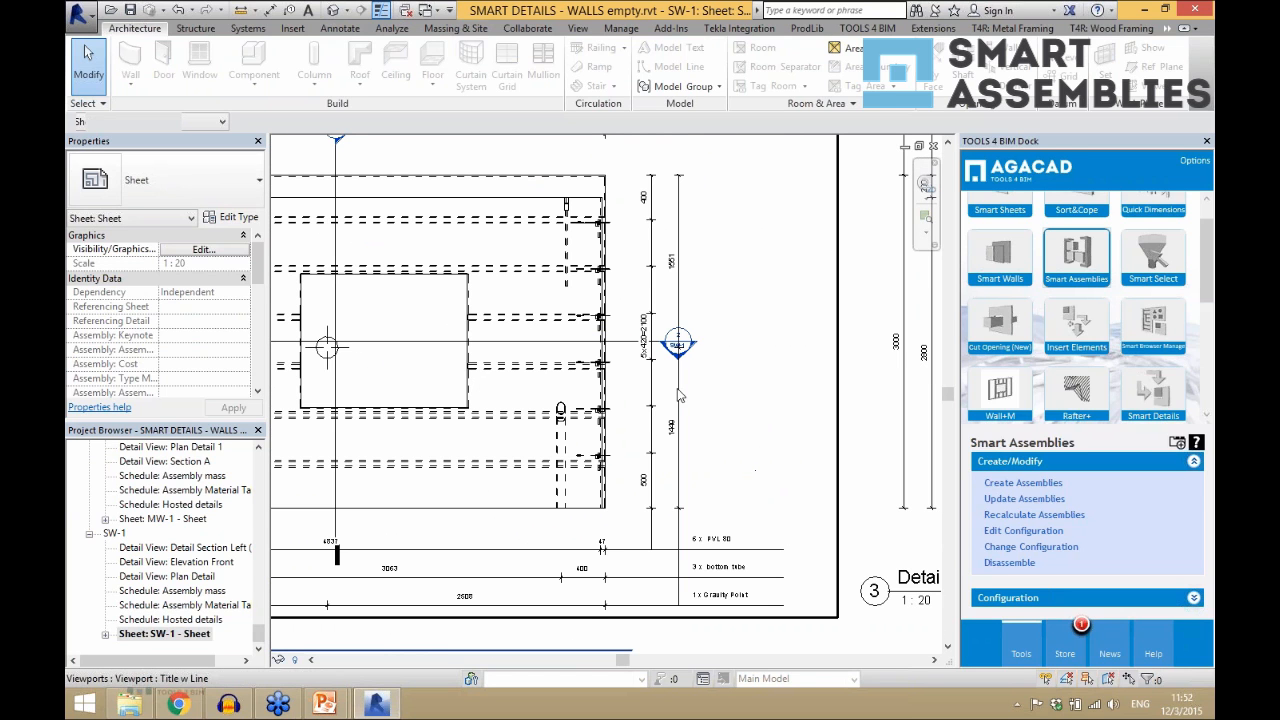
scroll(722, 389, "down", 1)
scroll(735, 398, "down", 2)
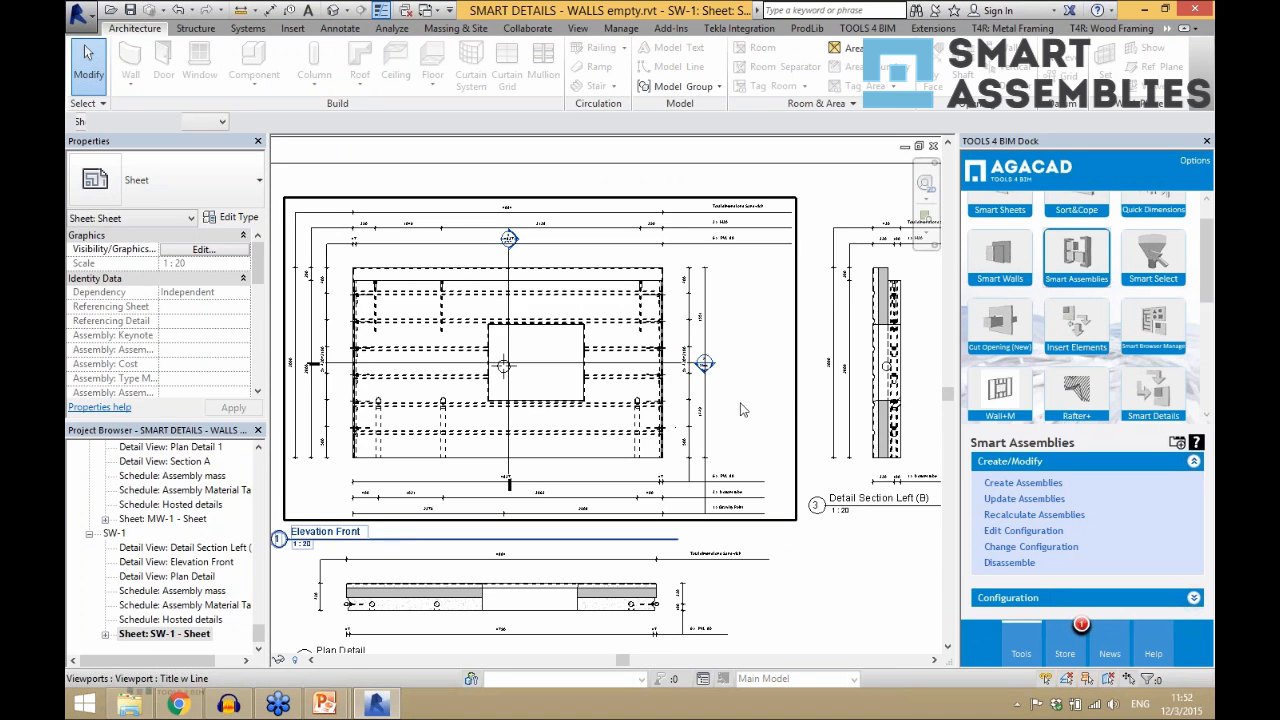
scroll(548, 408, "up", 1)
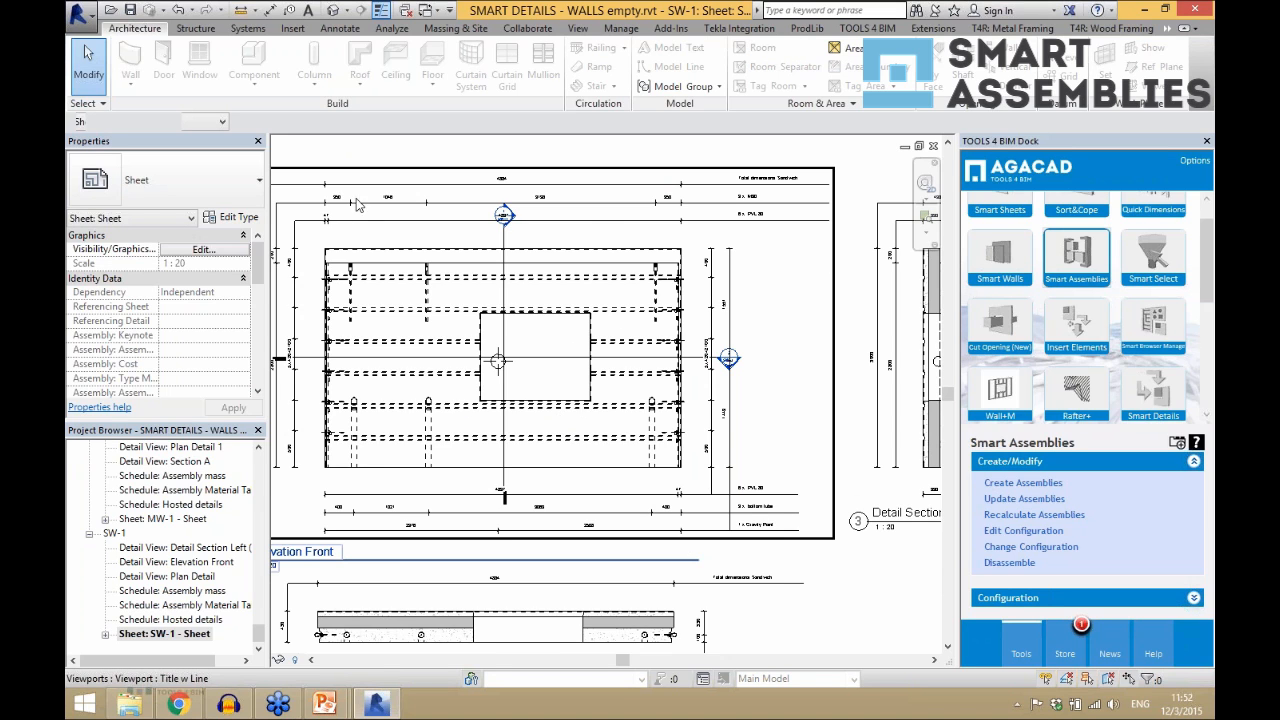
- Return to the default 3D view and look over the building with its MW-1 and SW-1 wall assemblies
left_click(406, 11)
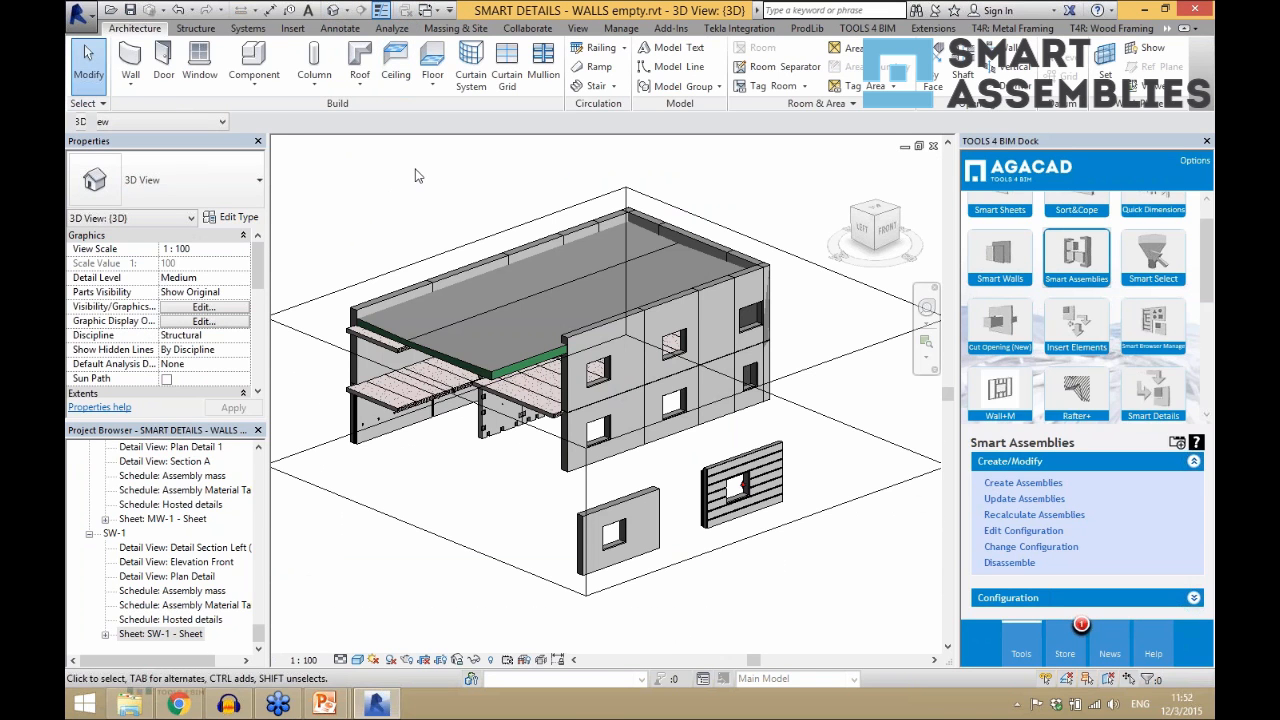
scroll(372, 275, "down", 2)
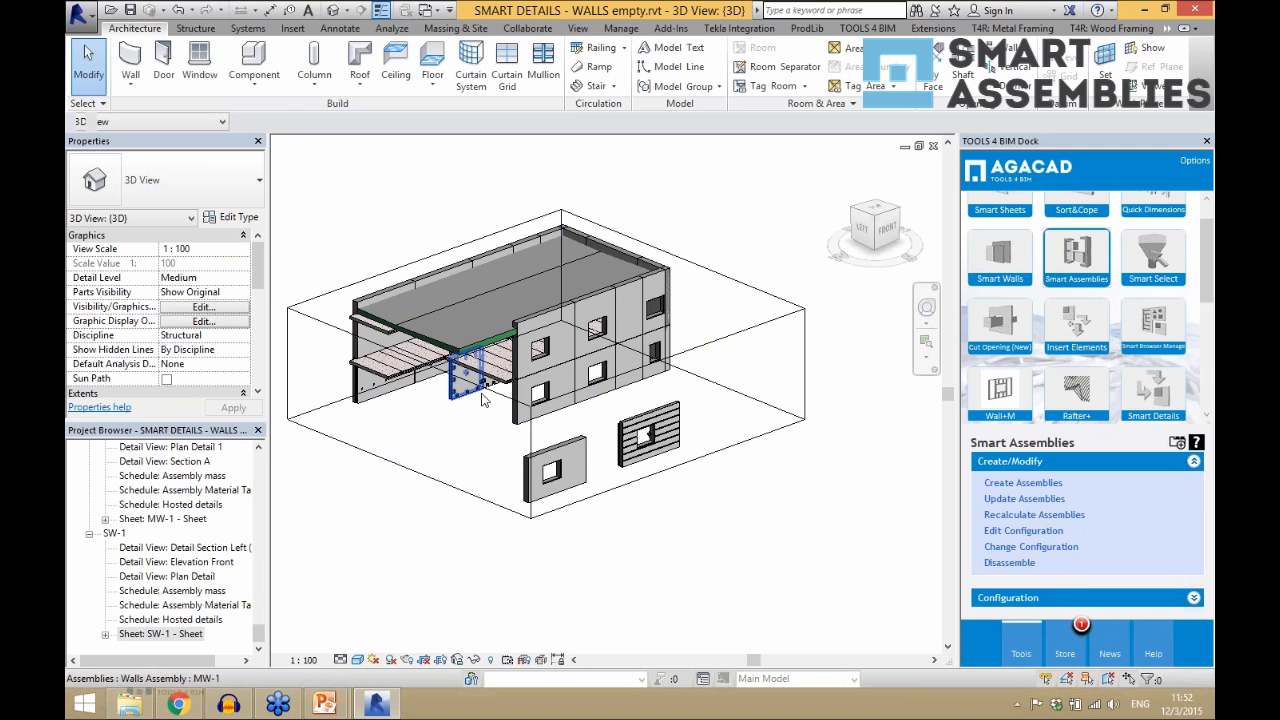
scroll(480, 447, "up", 1)
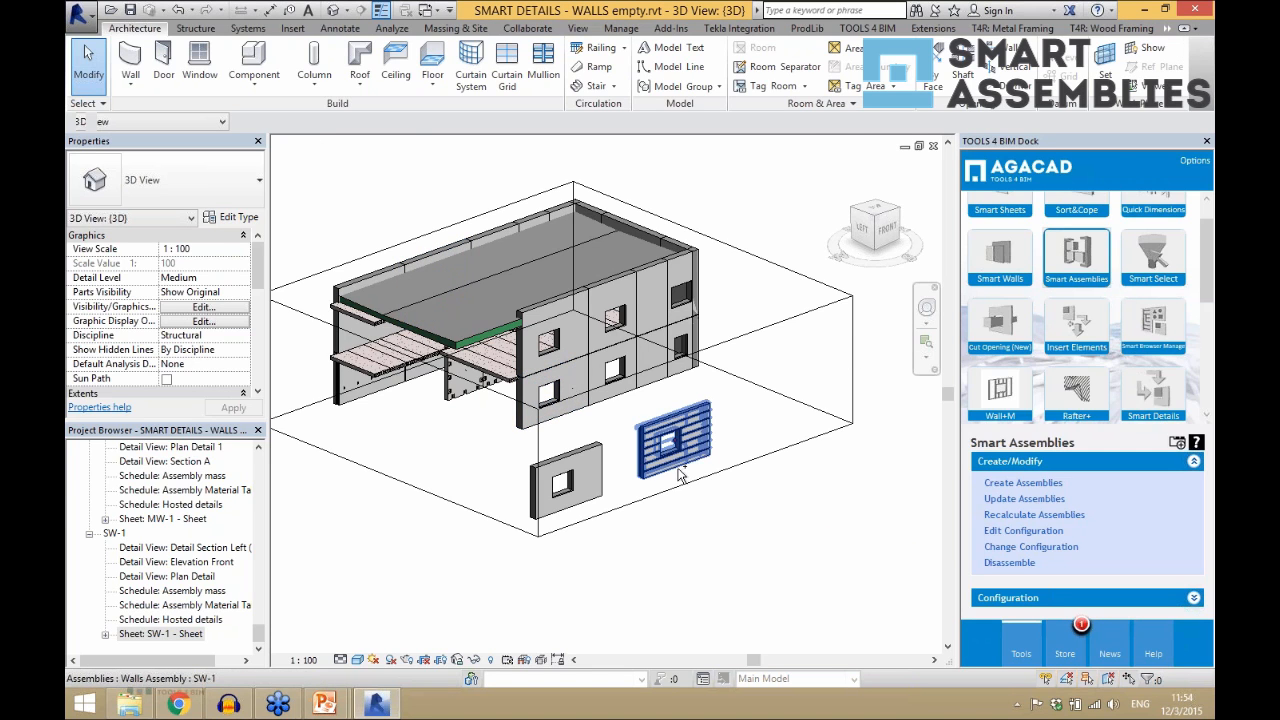
- Switch to the Smart Assemblies_InsElem_Floors_Walls project and open the Level 2 with reinforcement structural plan
key("ctrl+Tab")
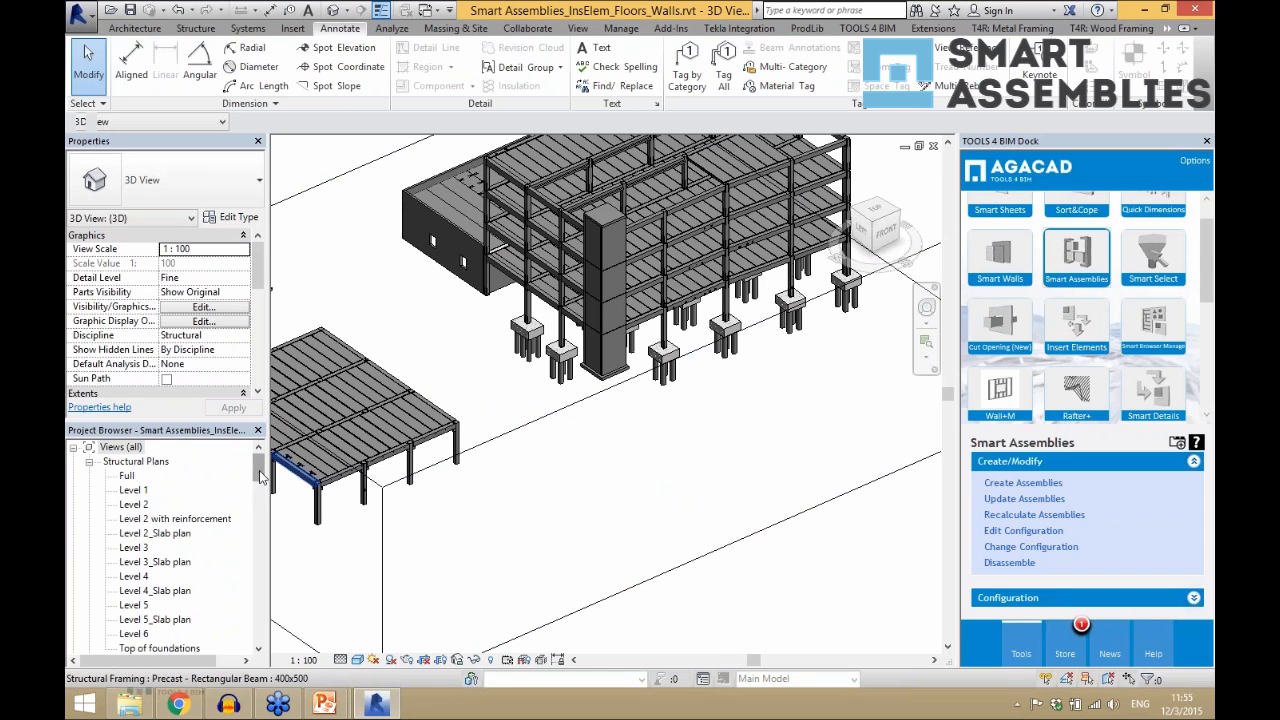
double_click(216, 519)
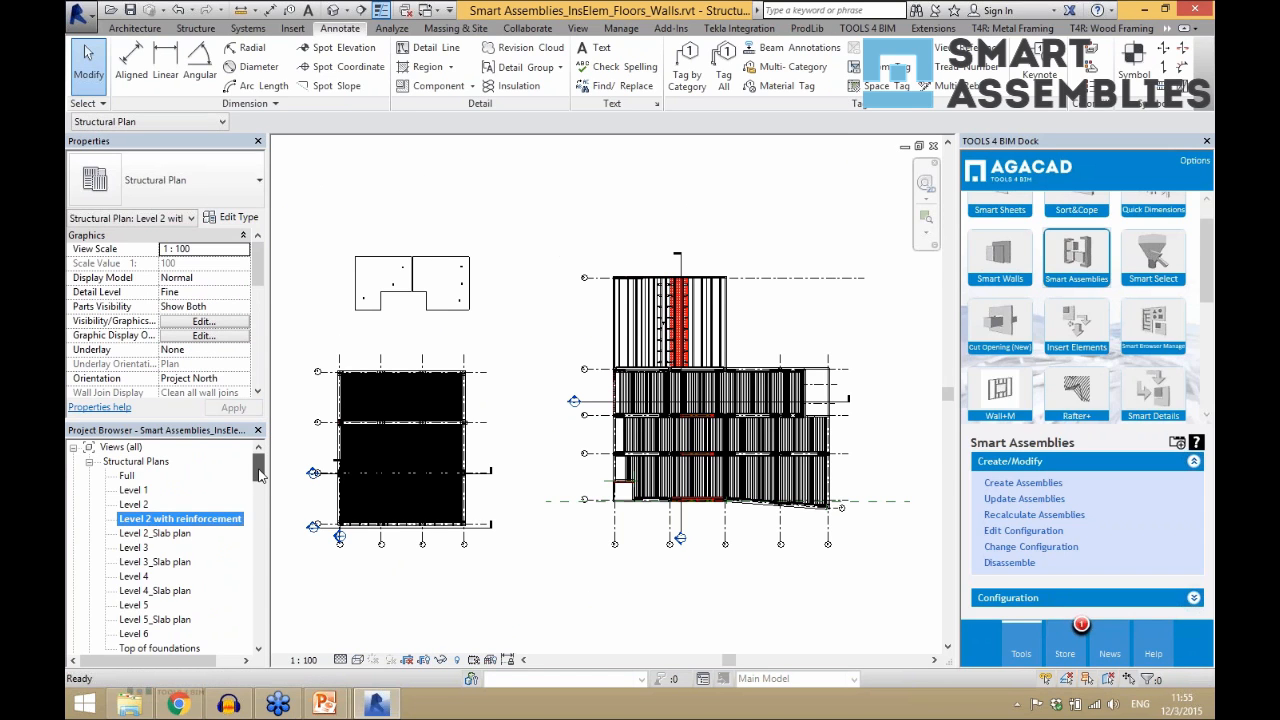
- Open the 3D with reinforcement view and examine the reinforced walls, columns and beams
left_click_drag(258, 474, 258, 503)
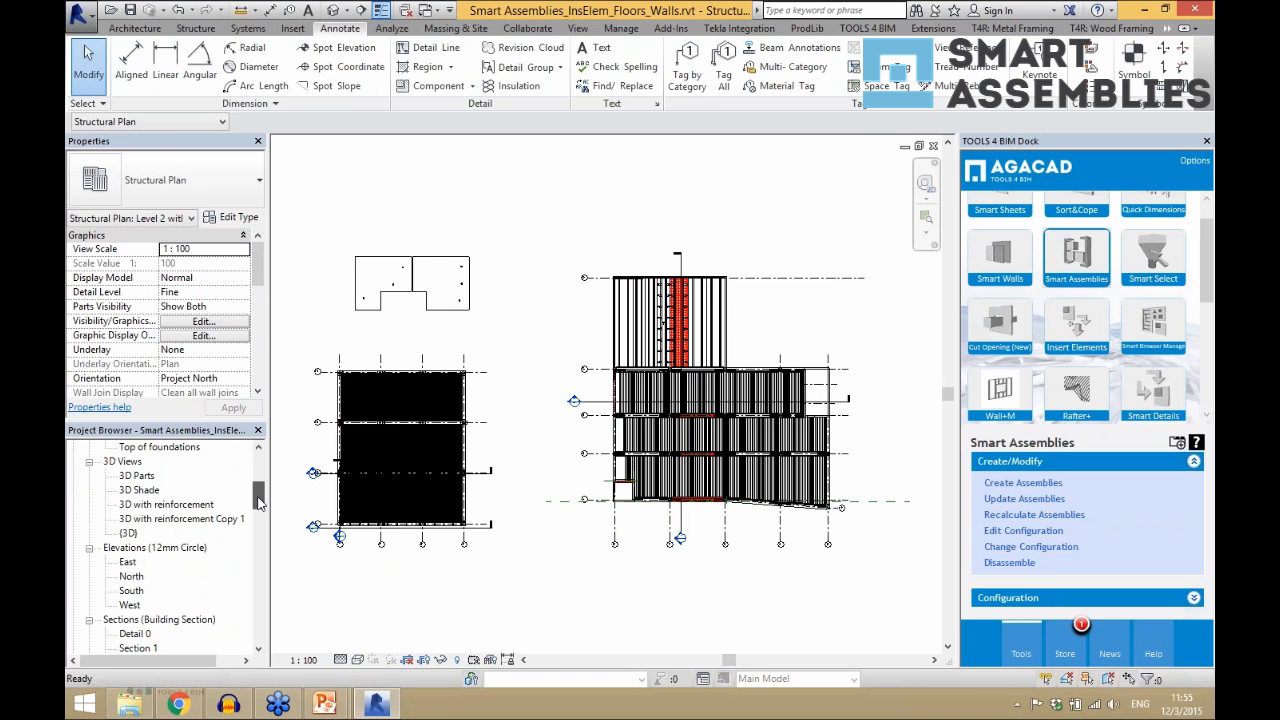
double_click(188, 505)
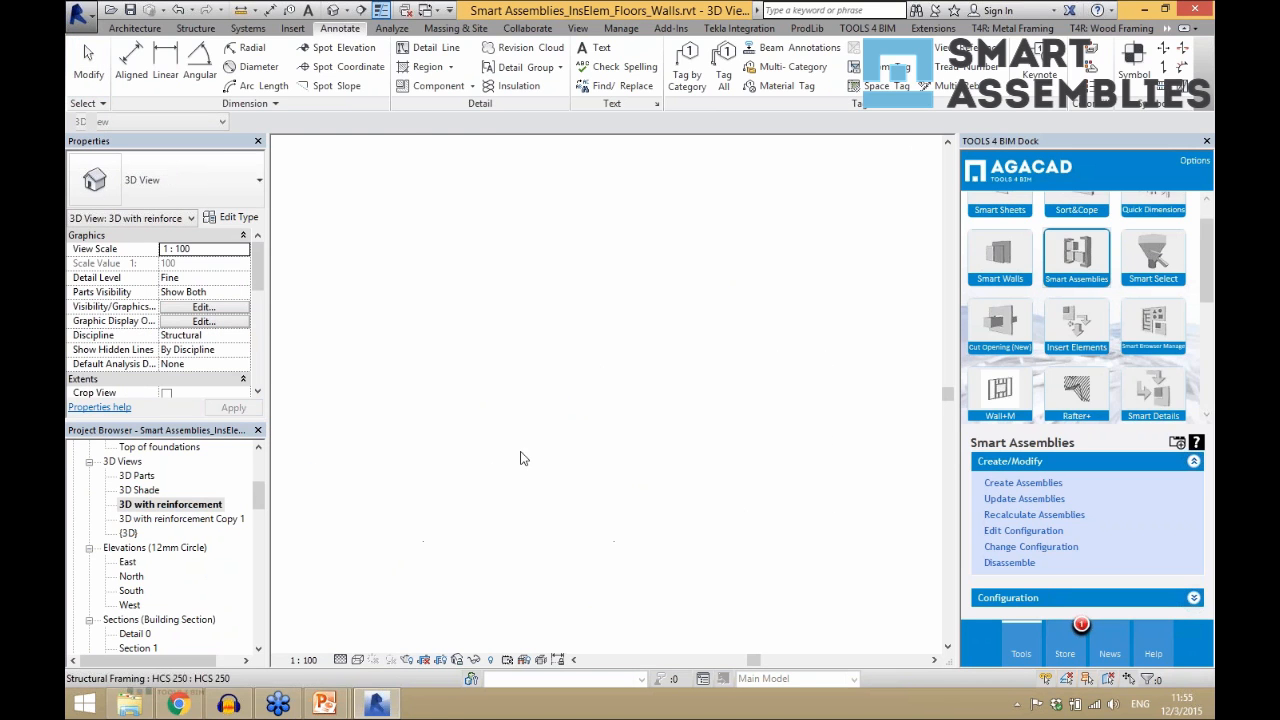
scroll(726, 496, "up", 5)
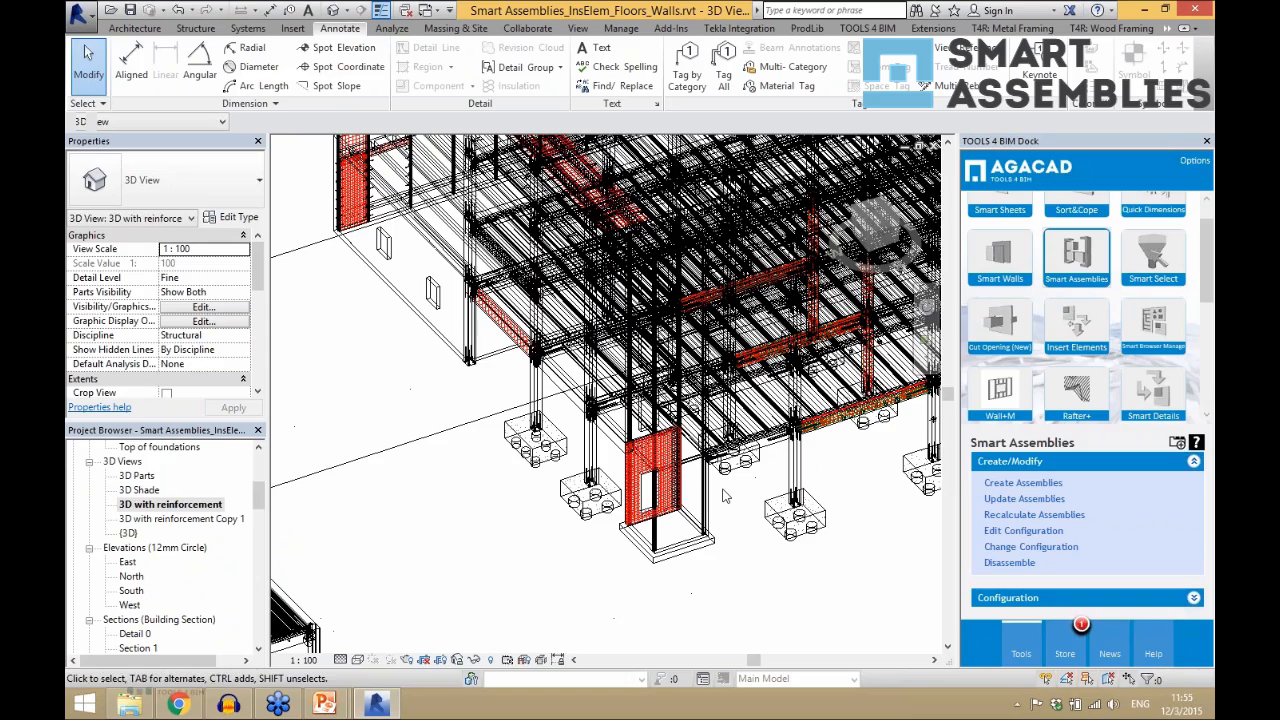
middle_click_drag(726, 496, 847, 401, "shift")
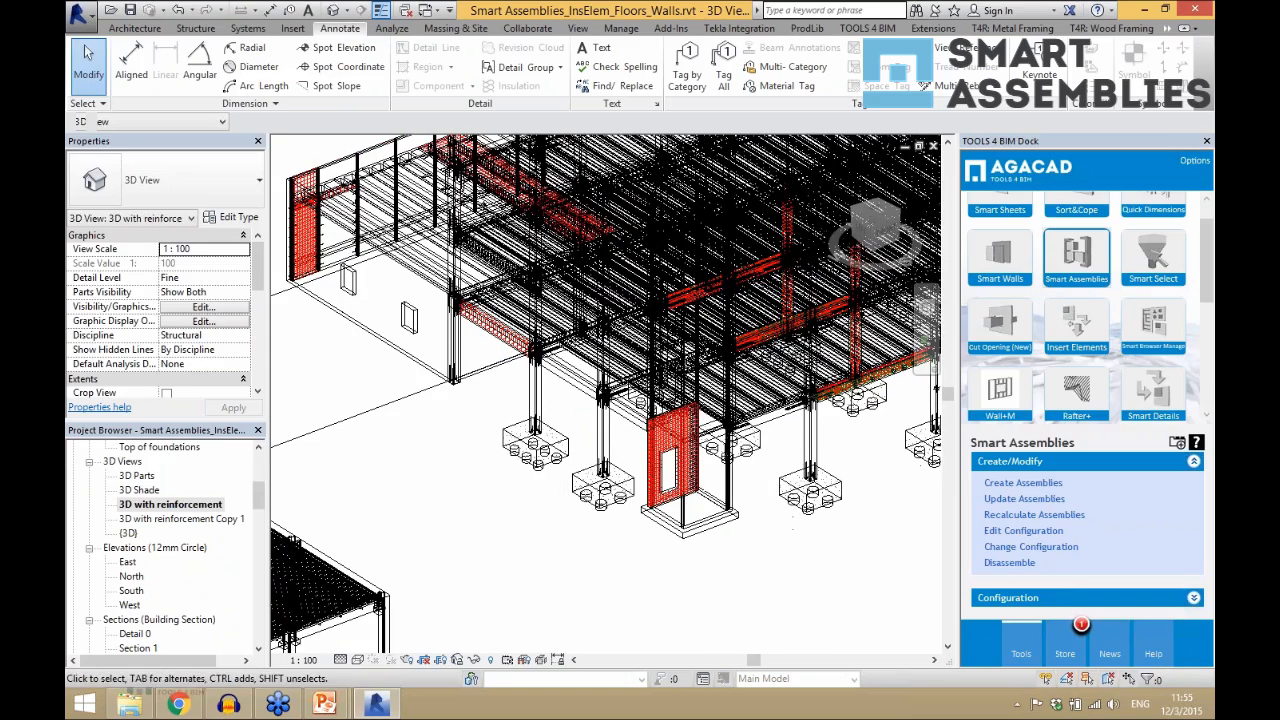
scroll(850, 408, "up", 1)
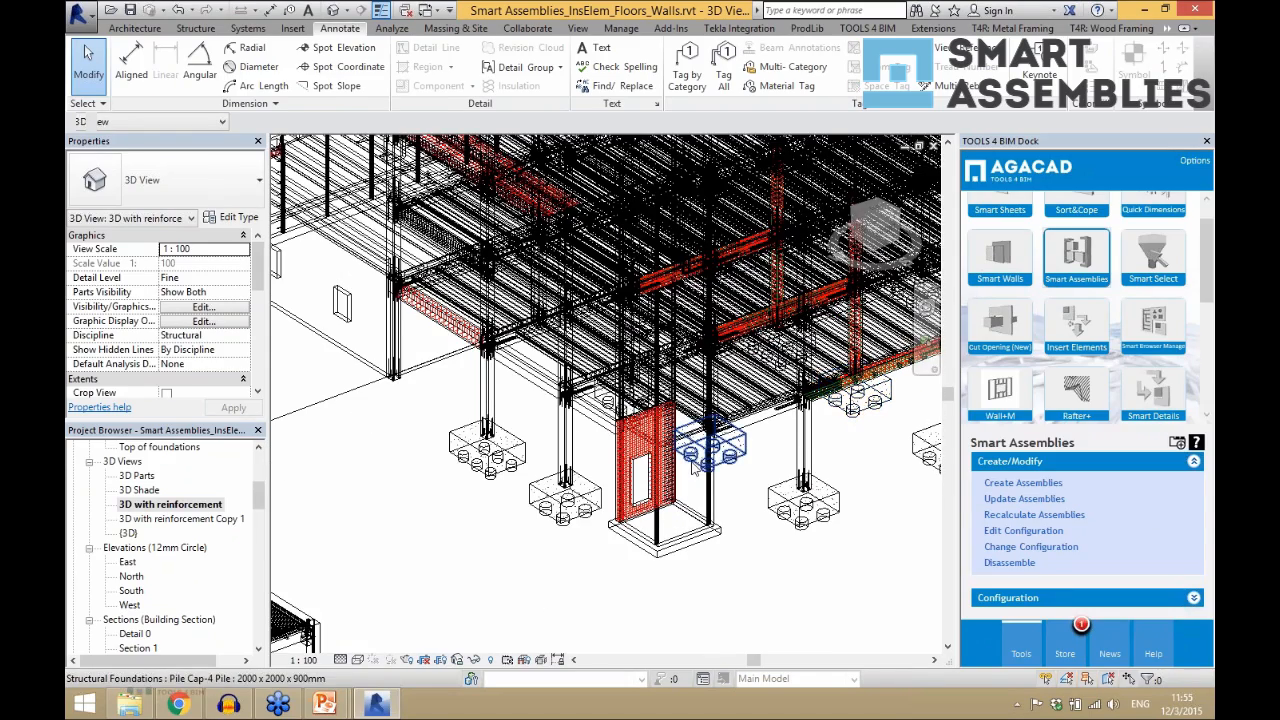
scroll(700, 458, "down", 1)
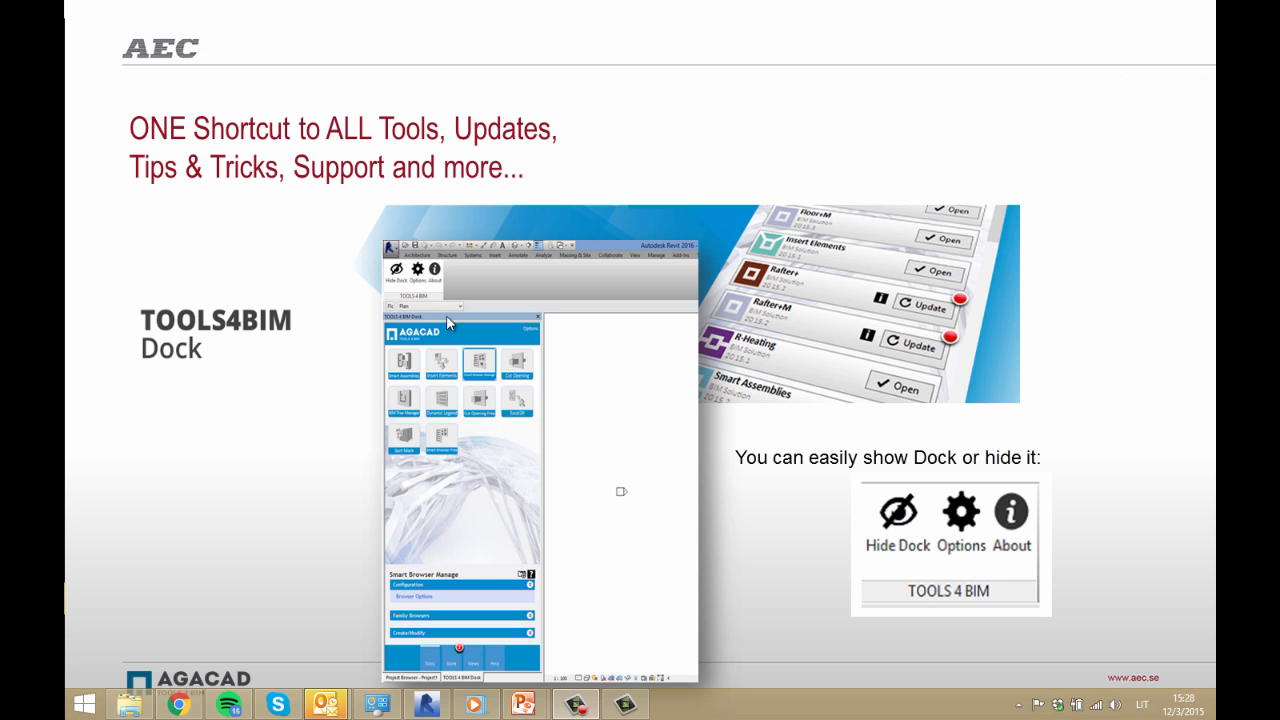
left_click(579, 192)
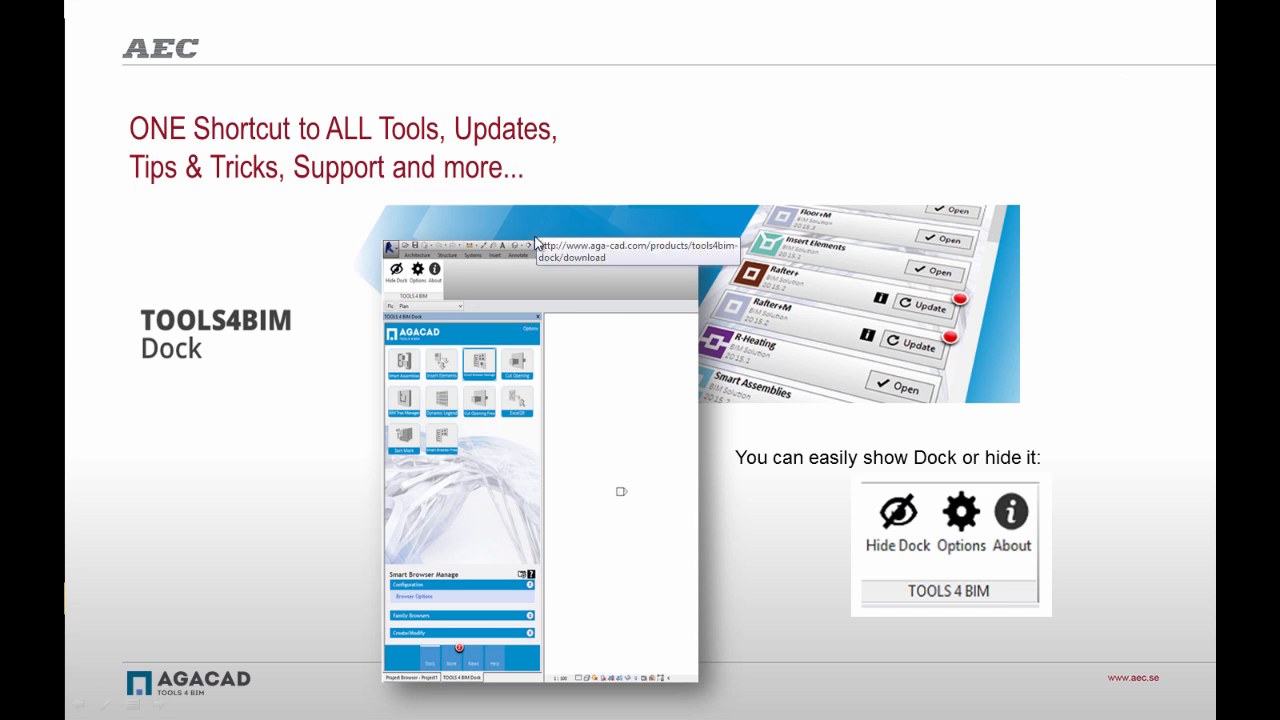